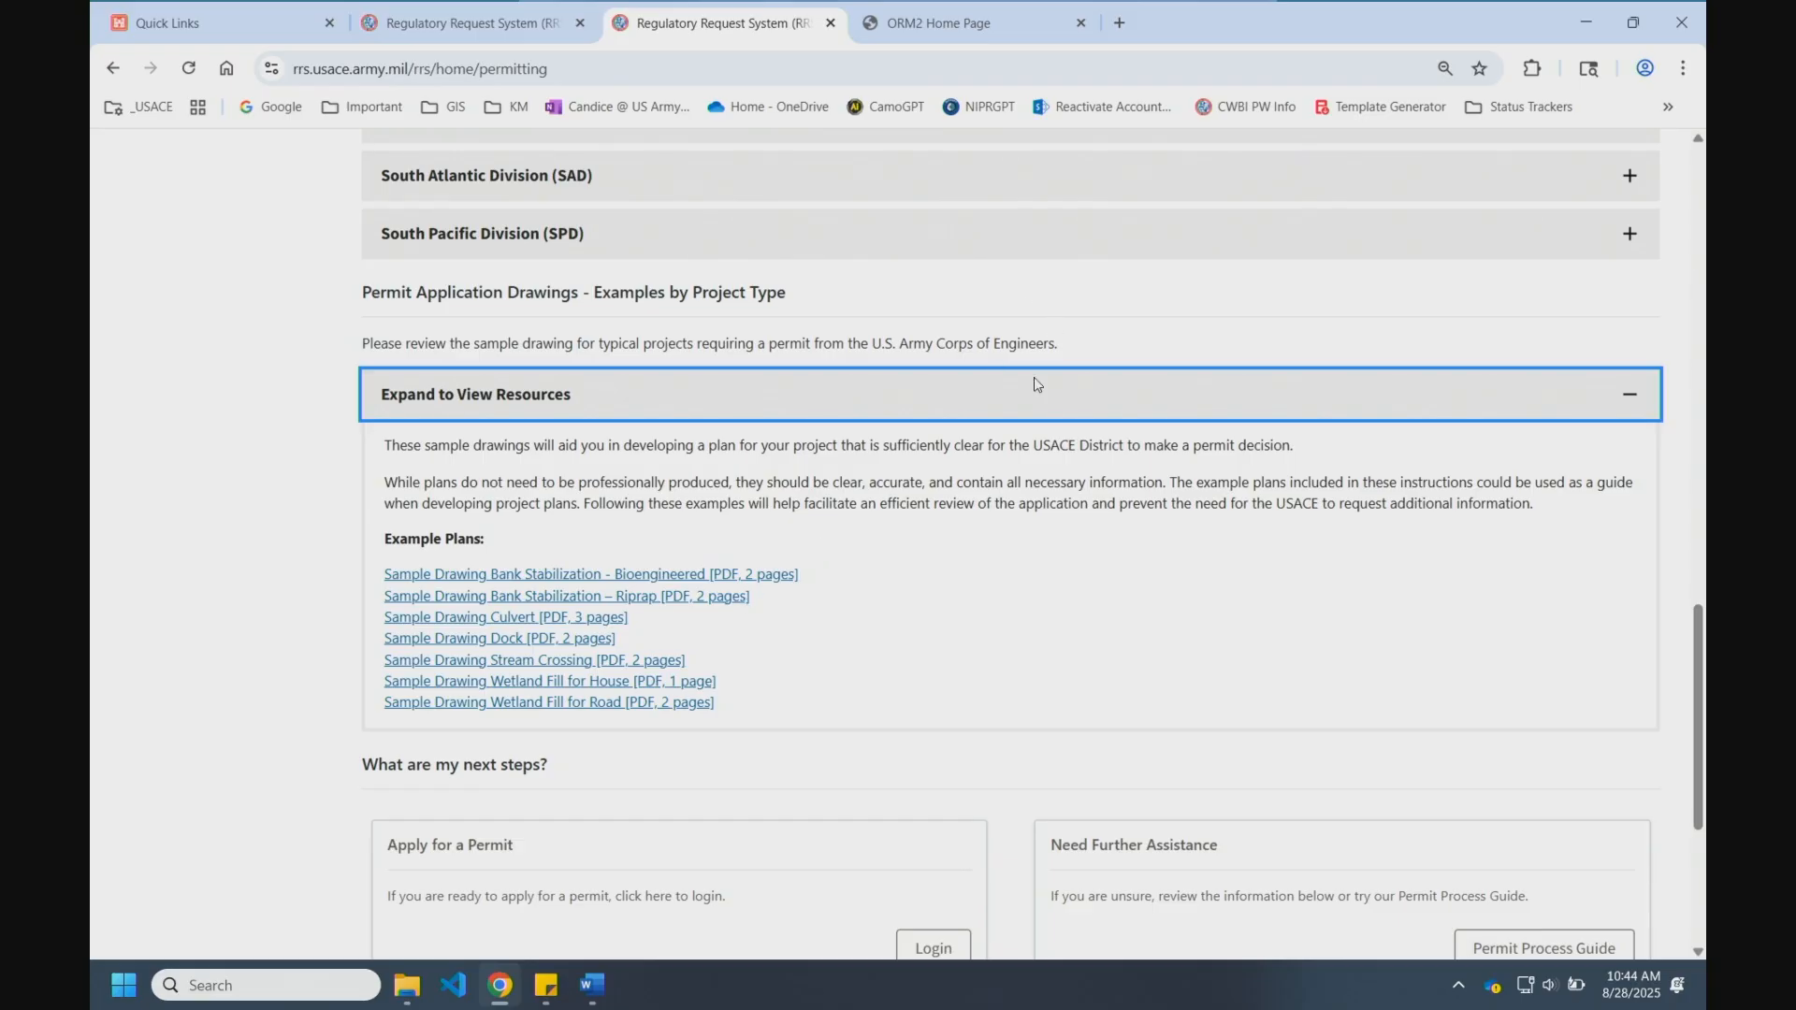
Step: Scroll back up the Permitting page past the expanded Permit Application Drawings resources
scroll(1110, 489, "up", 7)
Step: Return from the top of the Permitting page to the RRS home page
scroll(1207, 454, "up", 10)
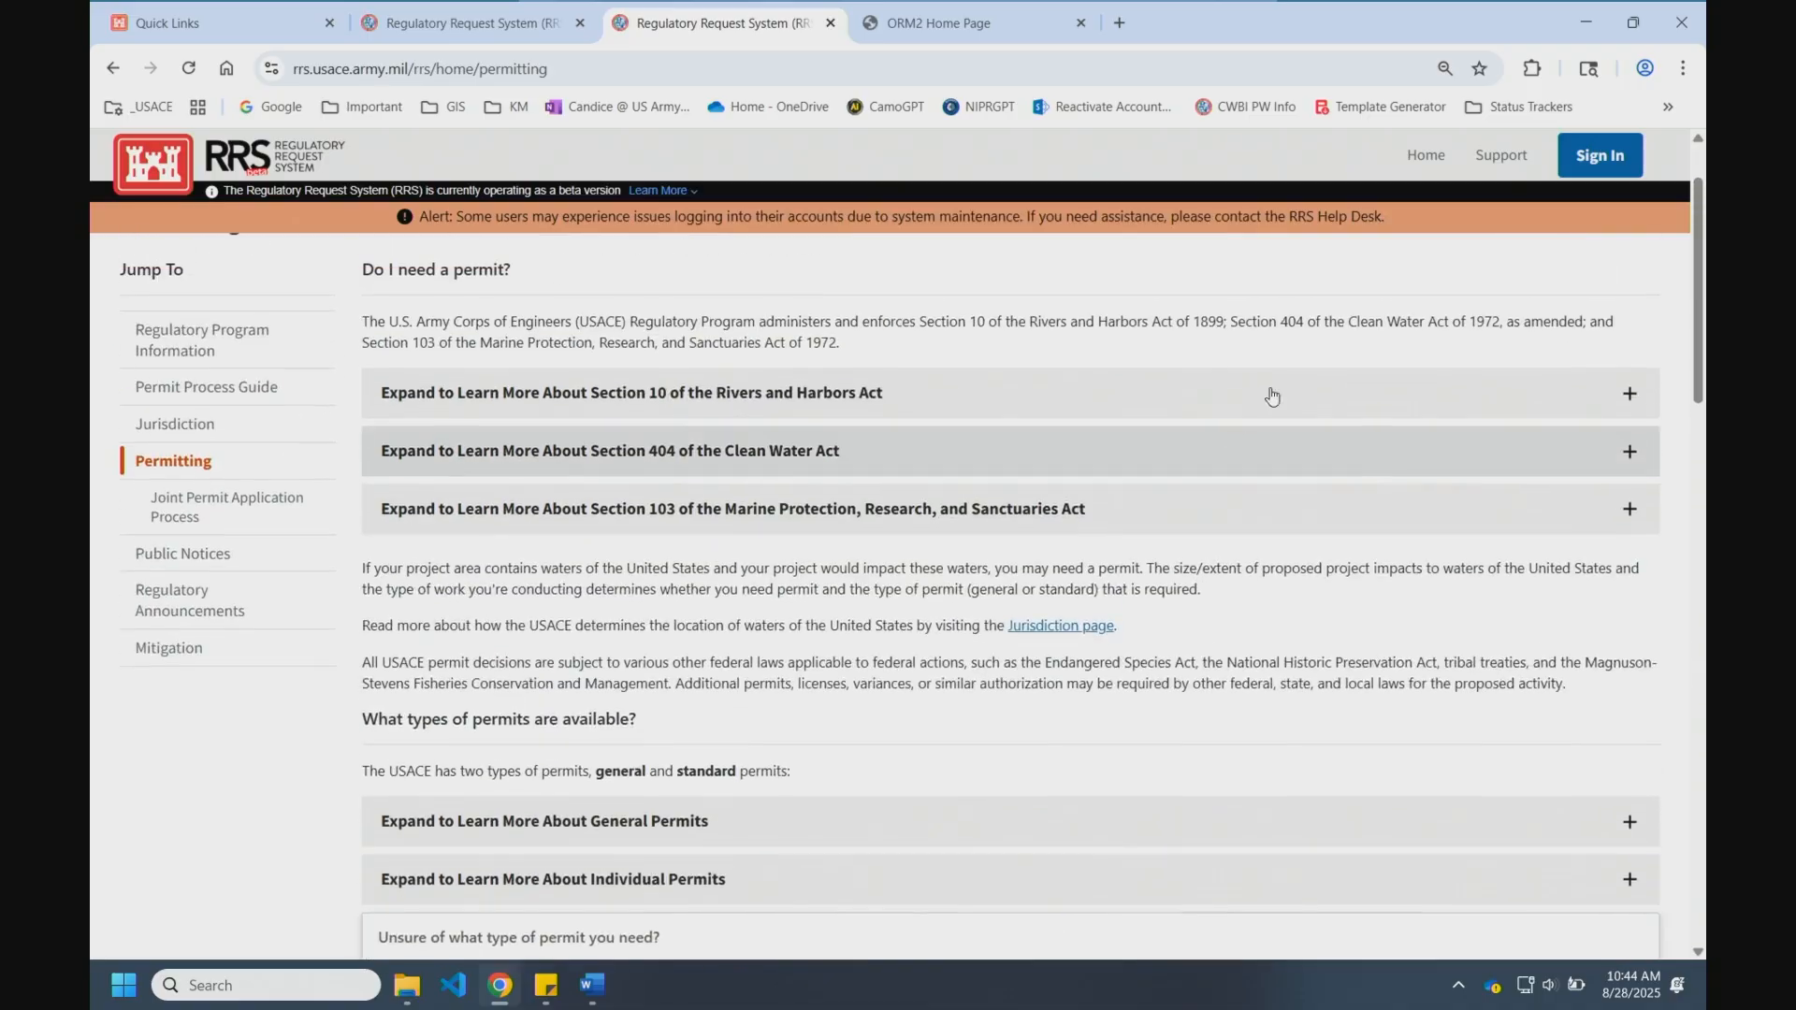
left_click(1420, 157)
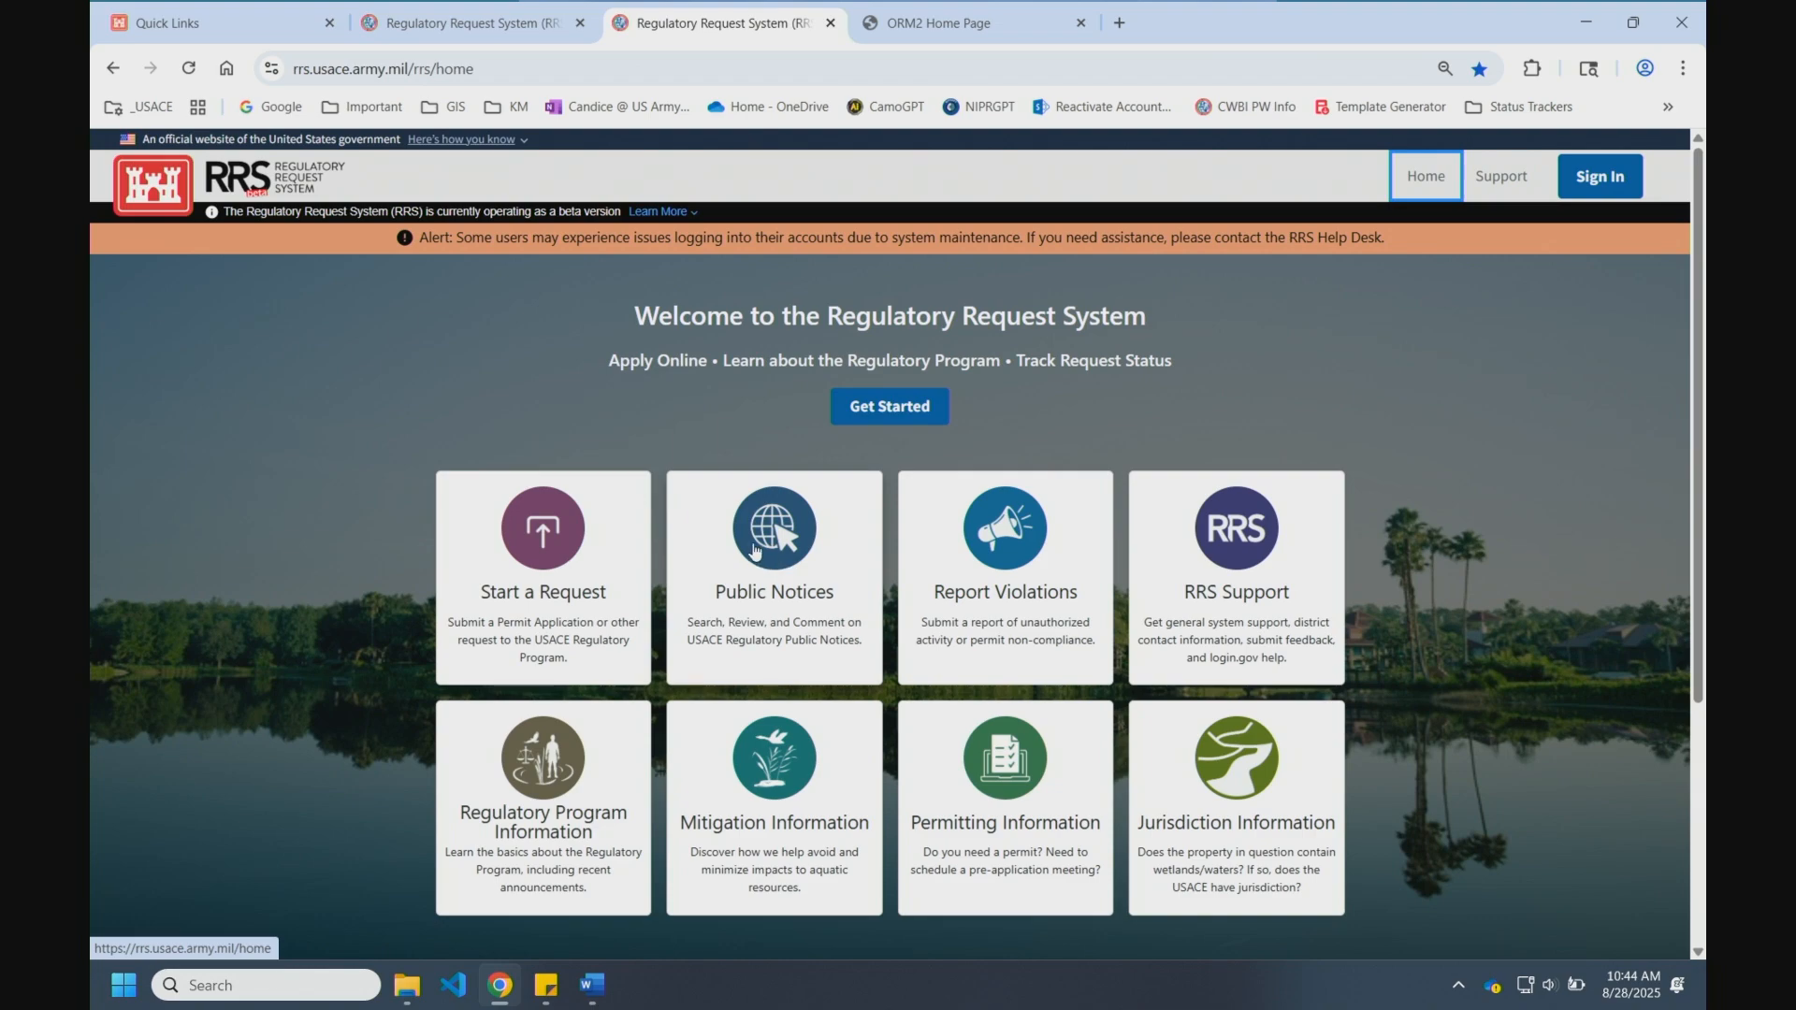
Step: Search public notices for 'dock' in Map view, then drop that filter and limit results to FL (27 notices)
left_click(782, 561)
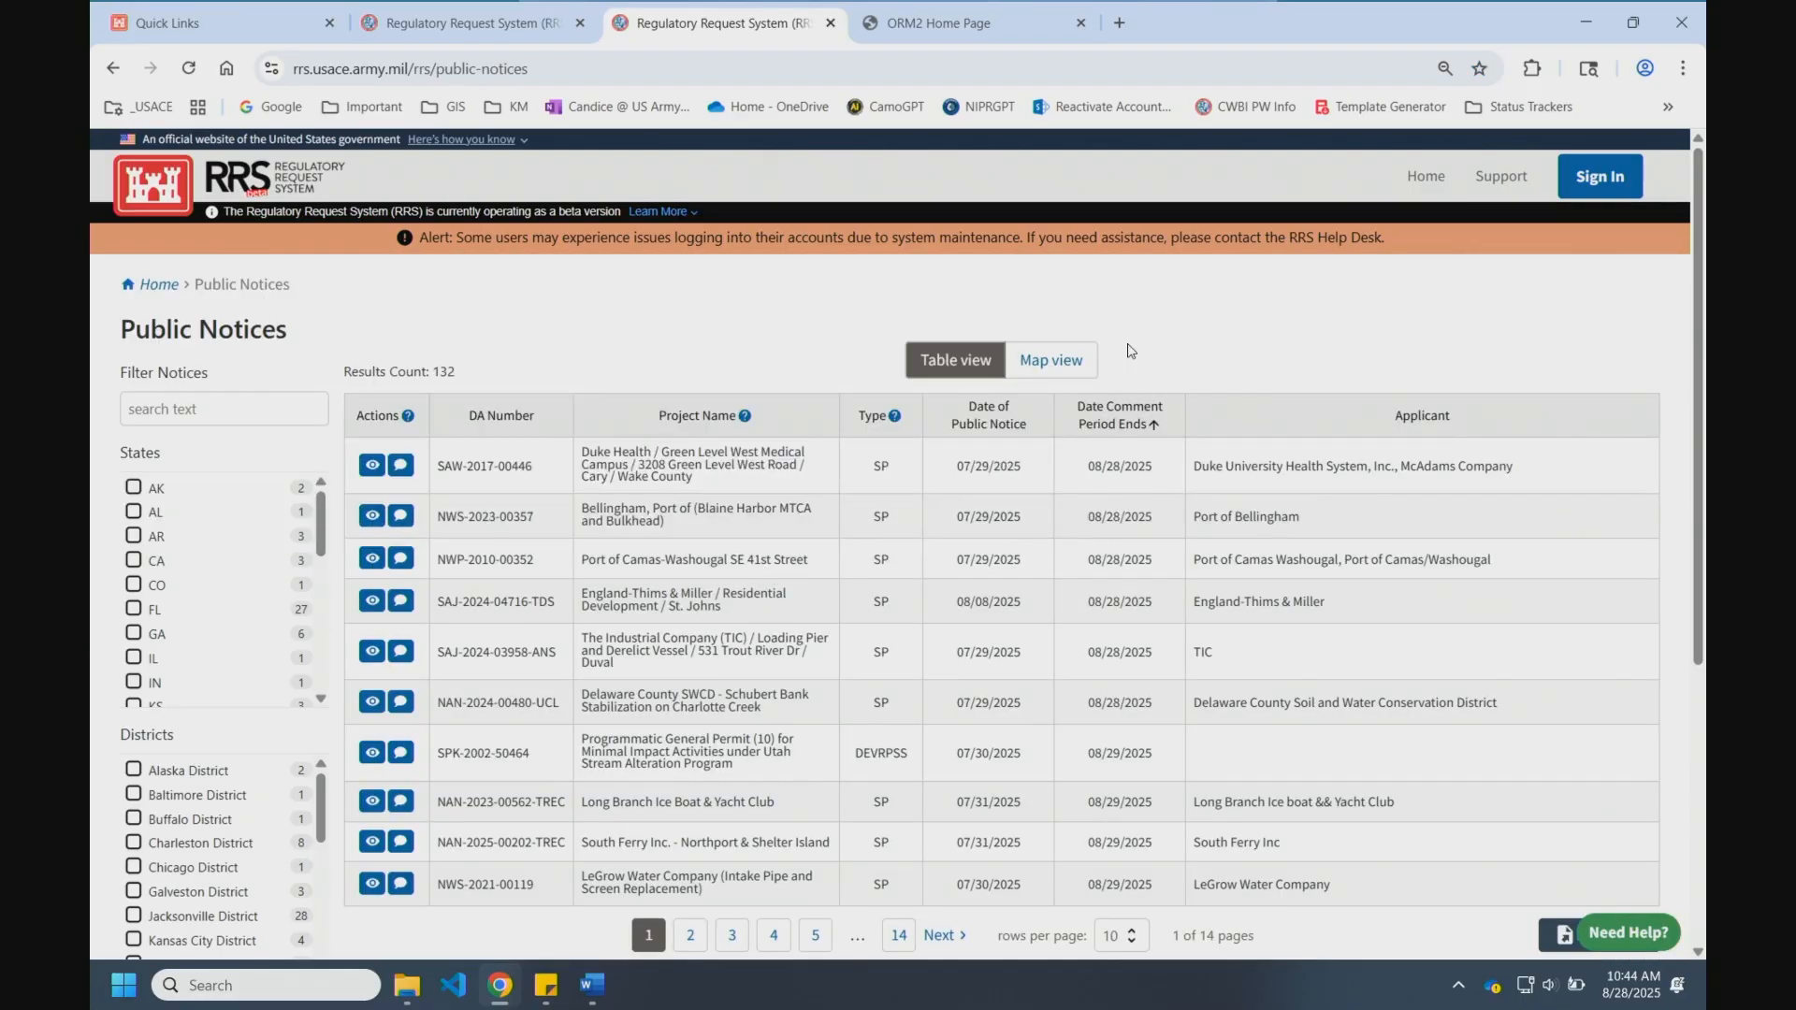
left_click(234, 409)
type("dock")
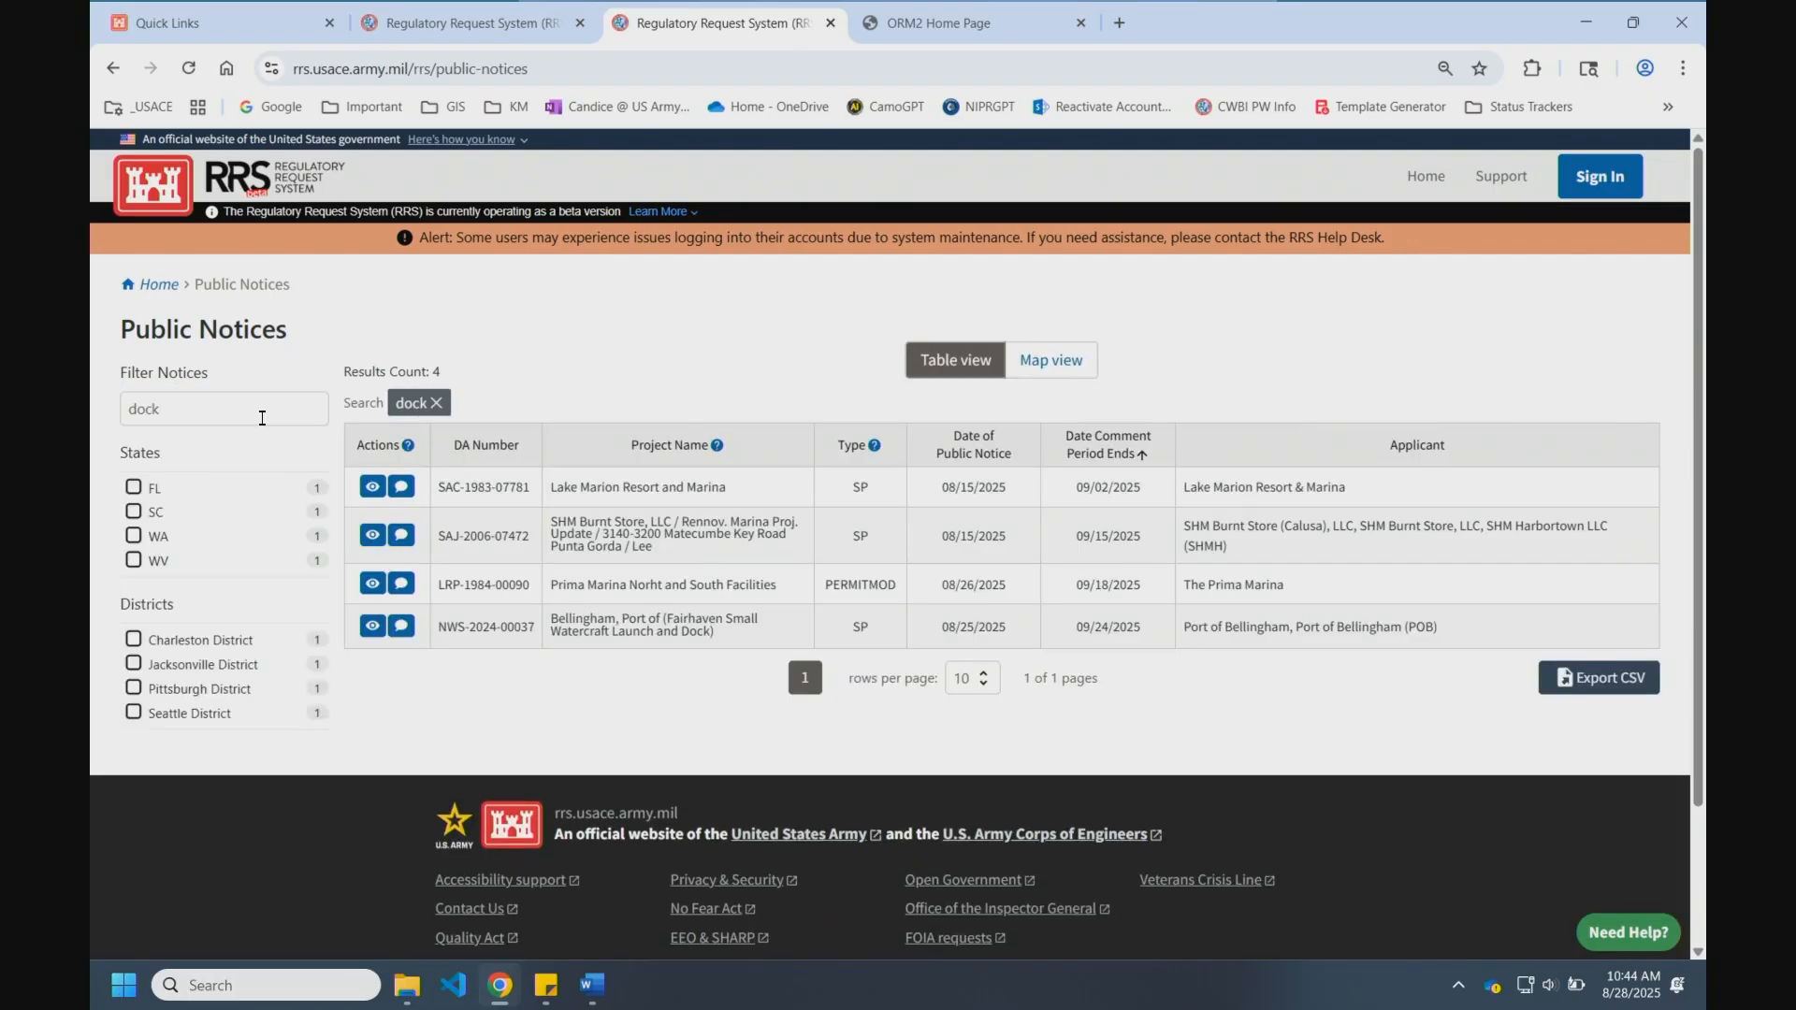
left_click(1035, 371)
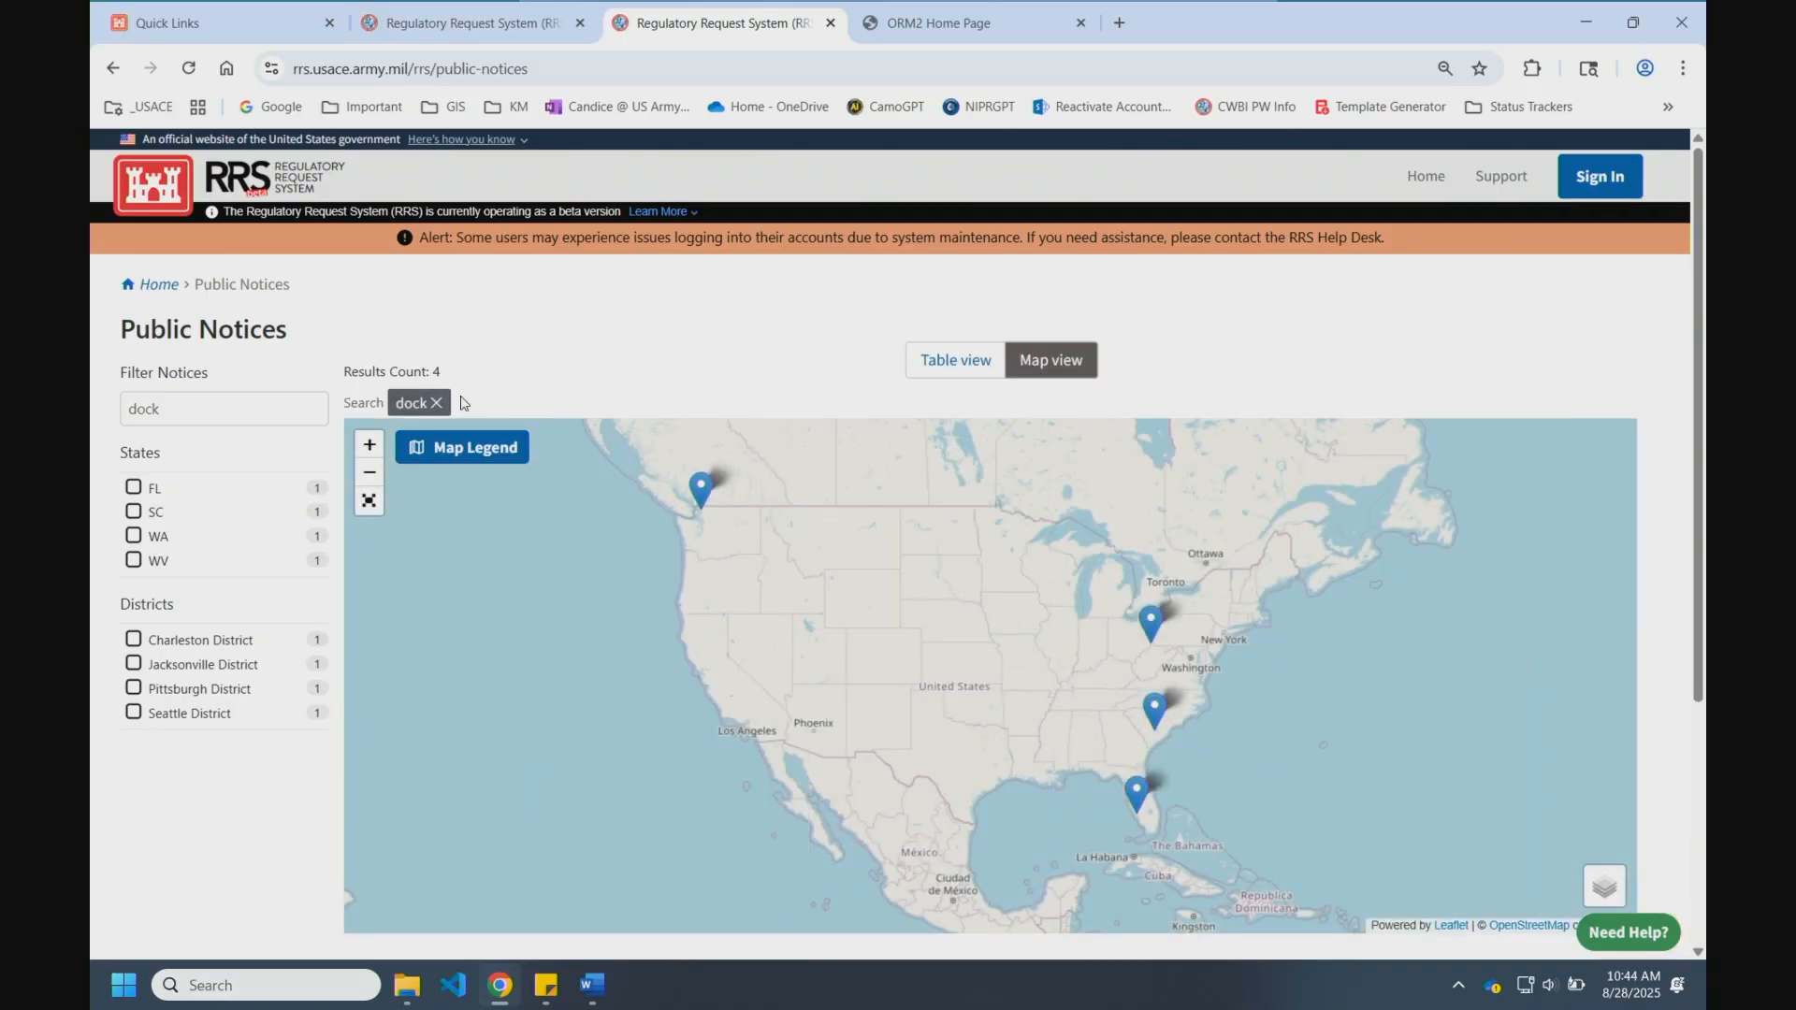
left_click(436, 404)
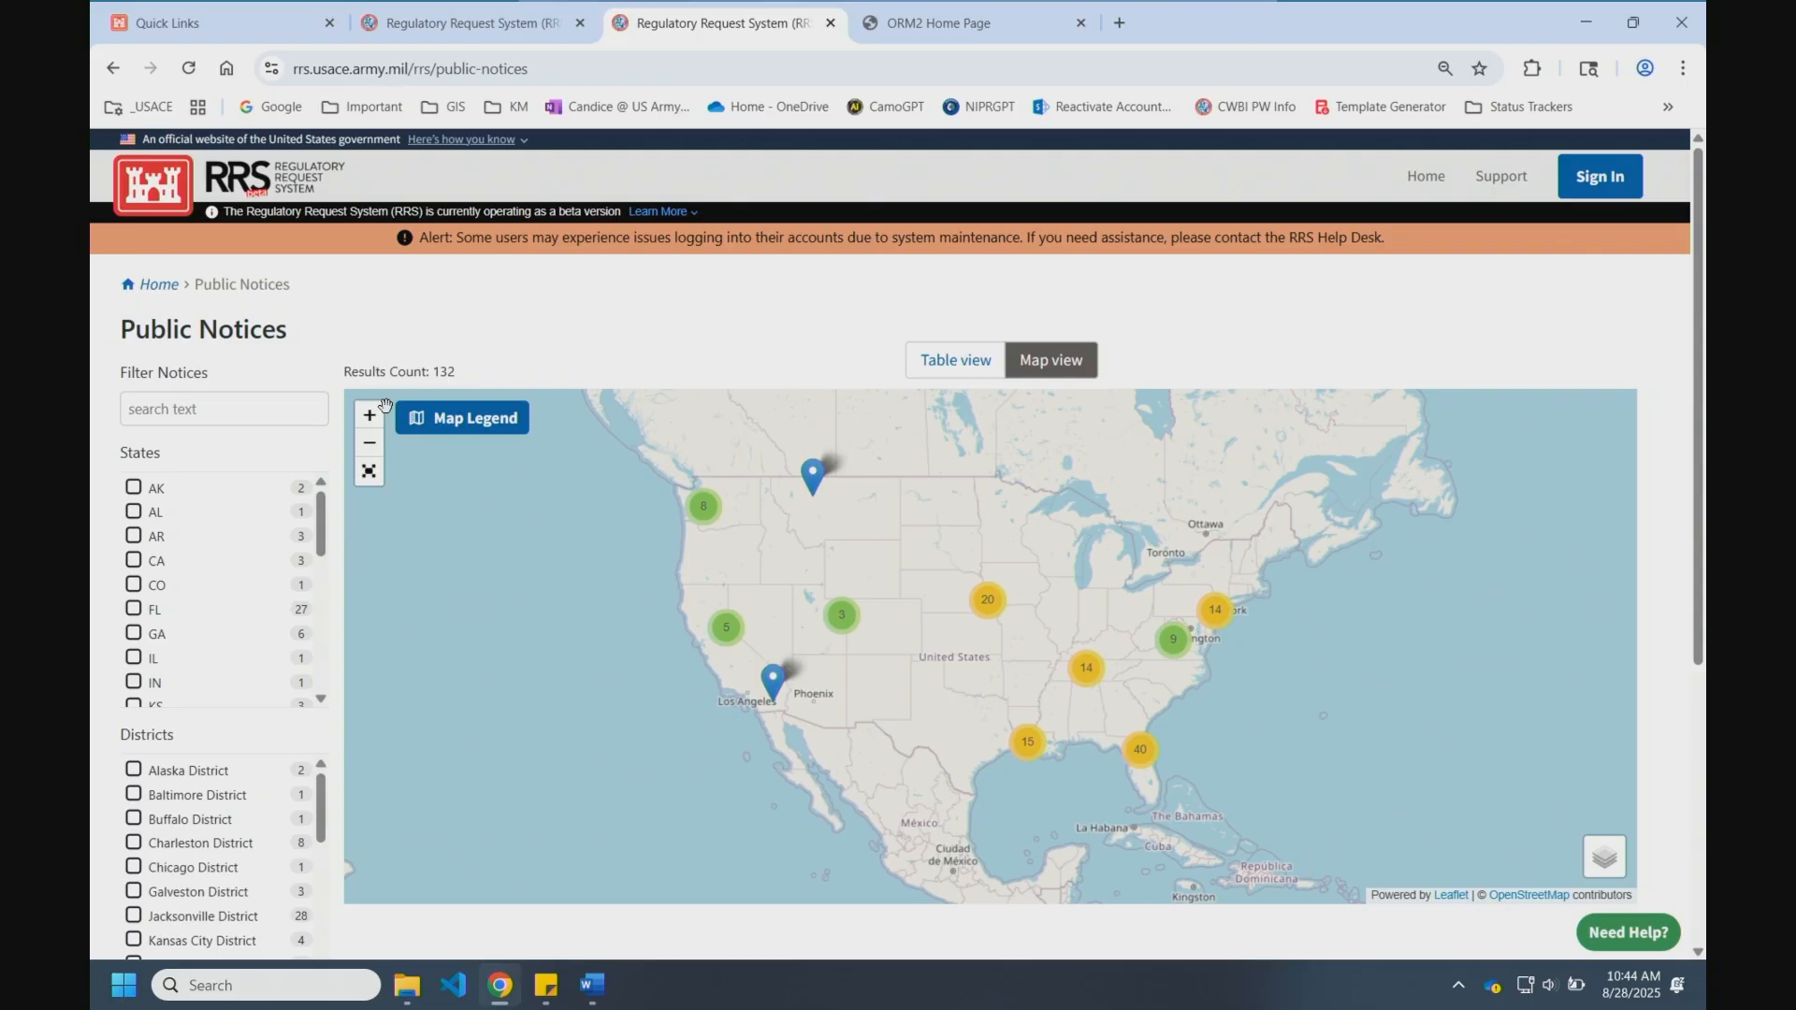
left_click(134, 610)
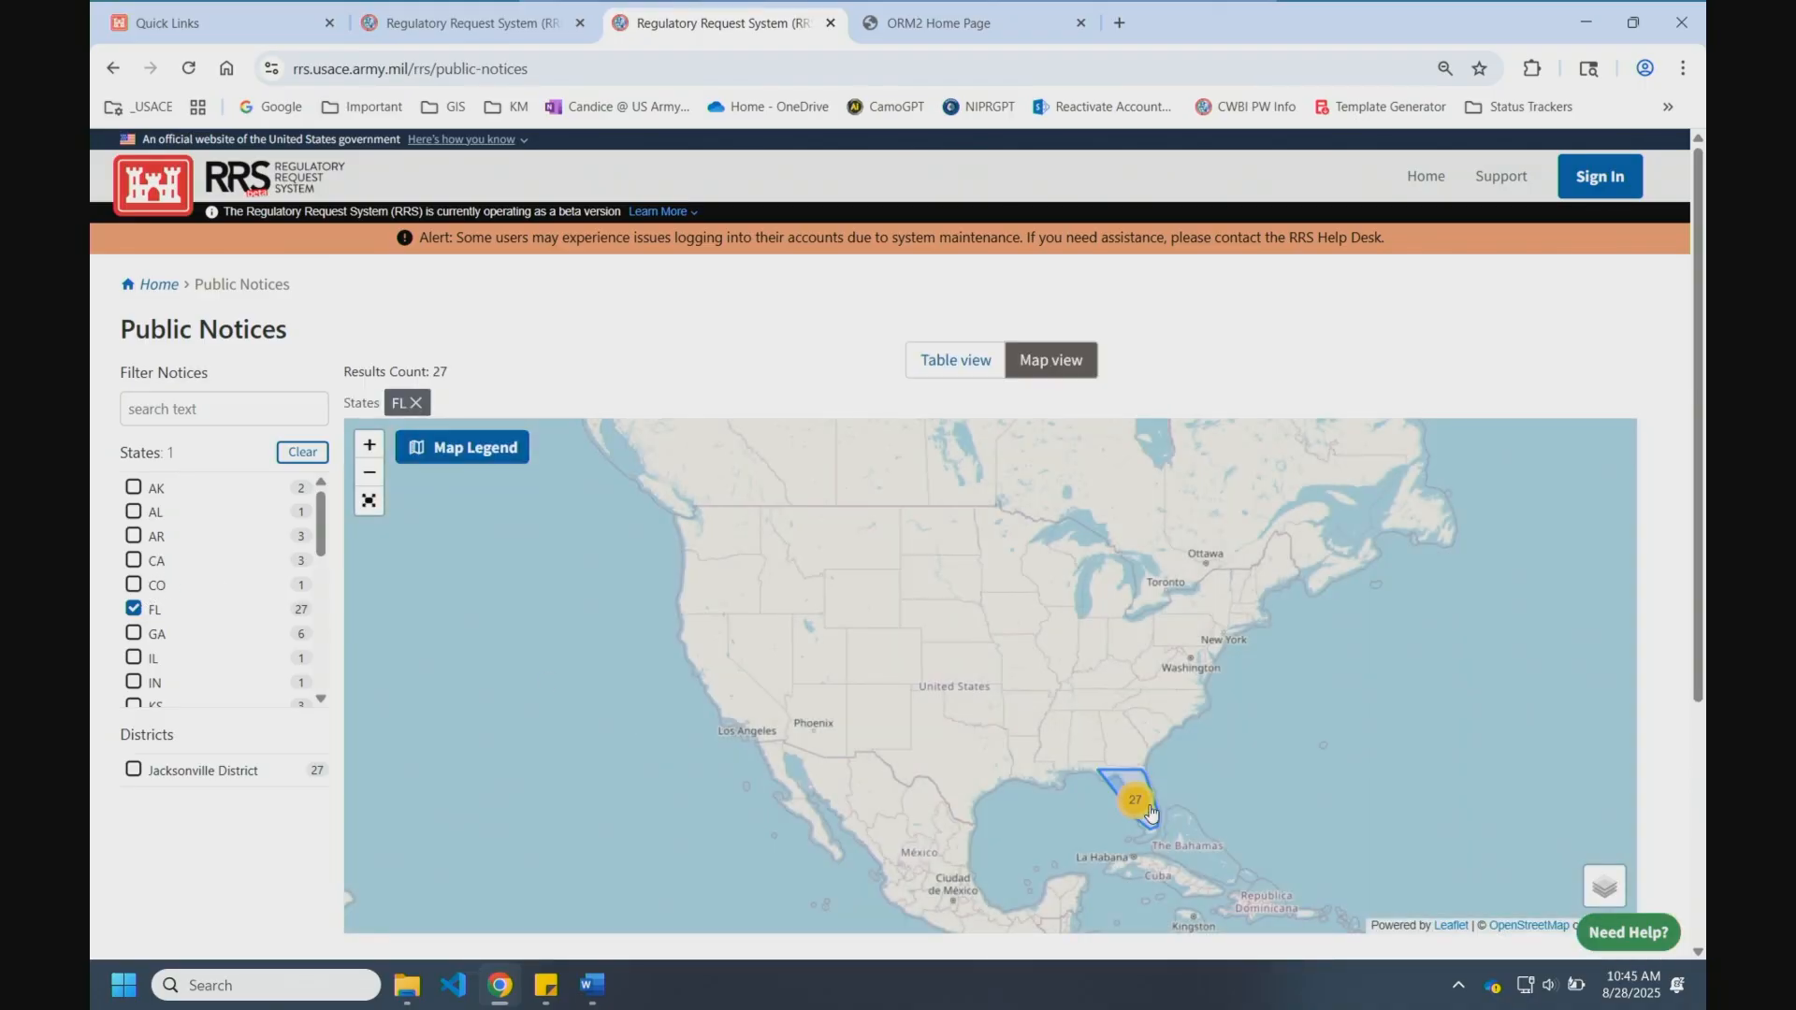
Step: Zoom the map into the Tampa cluster and open details for notice SAJ-2014-00117-TLB
left_click_drag(1175, 797, 1100, 679)
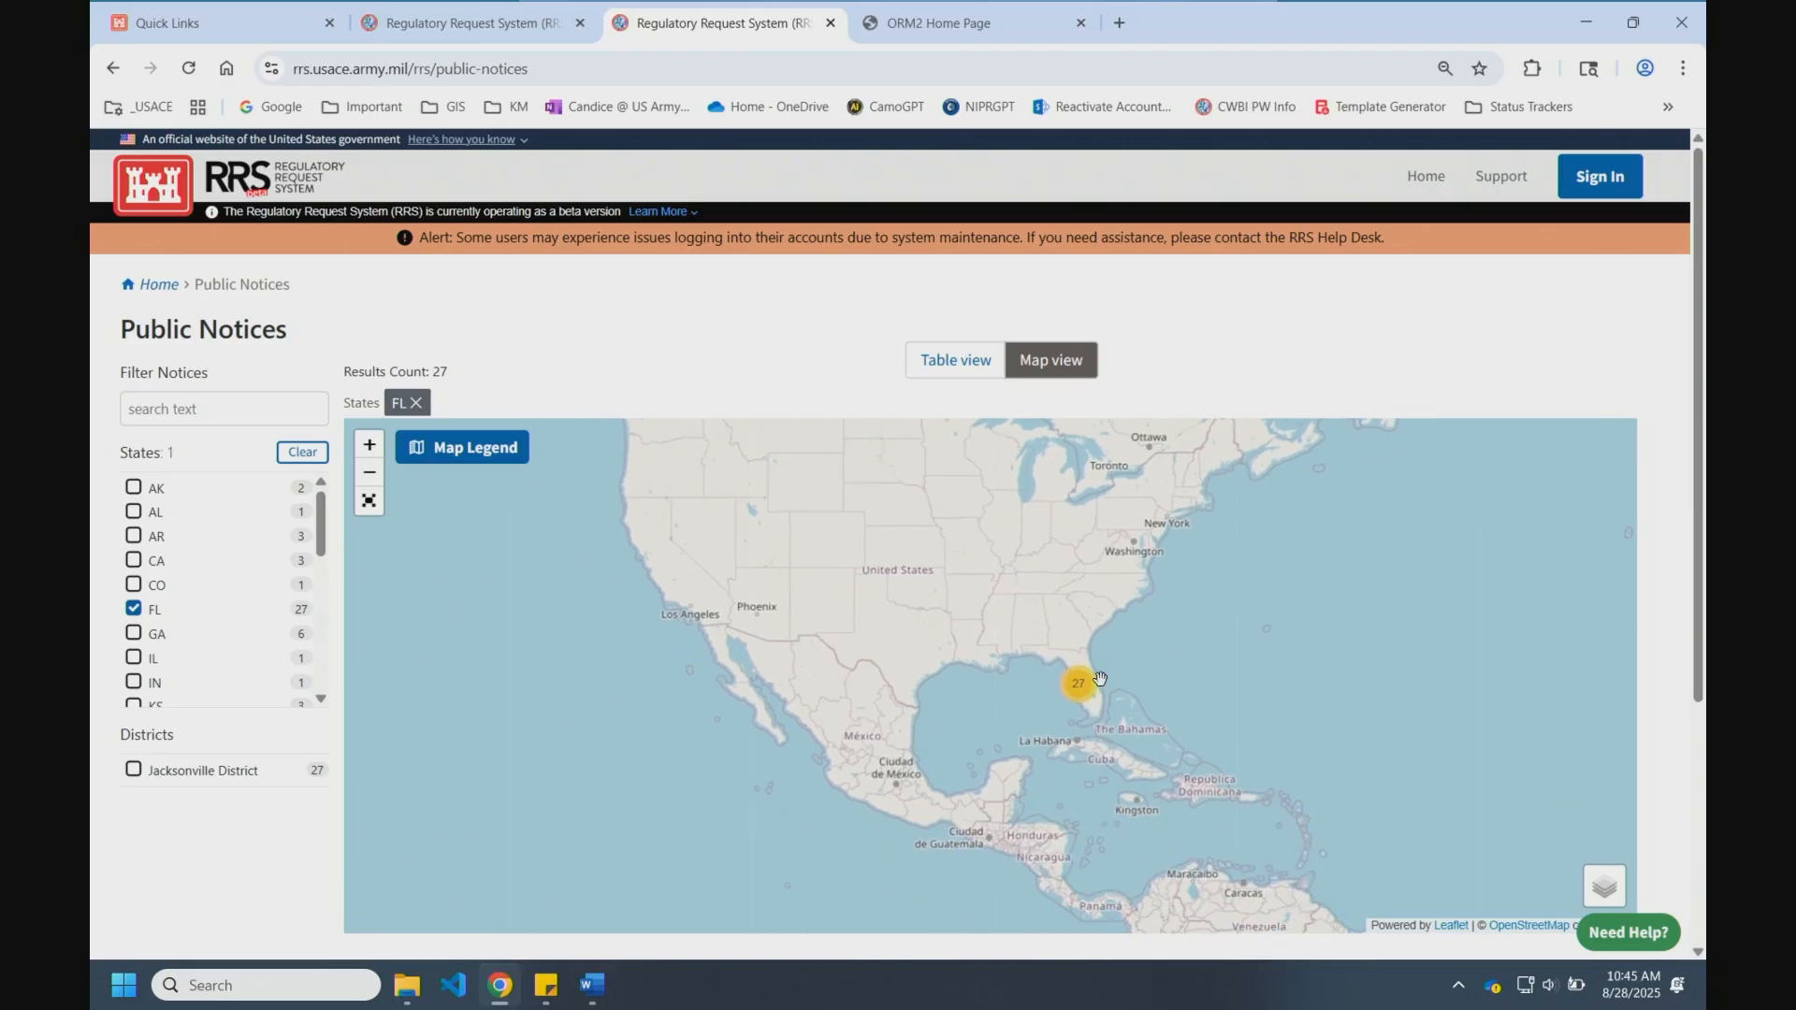
scroll(1100, 679, "up", 5)
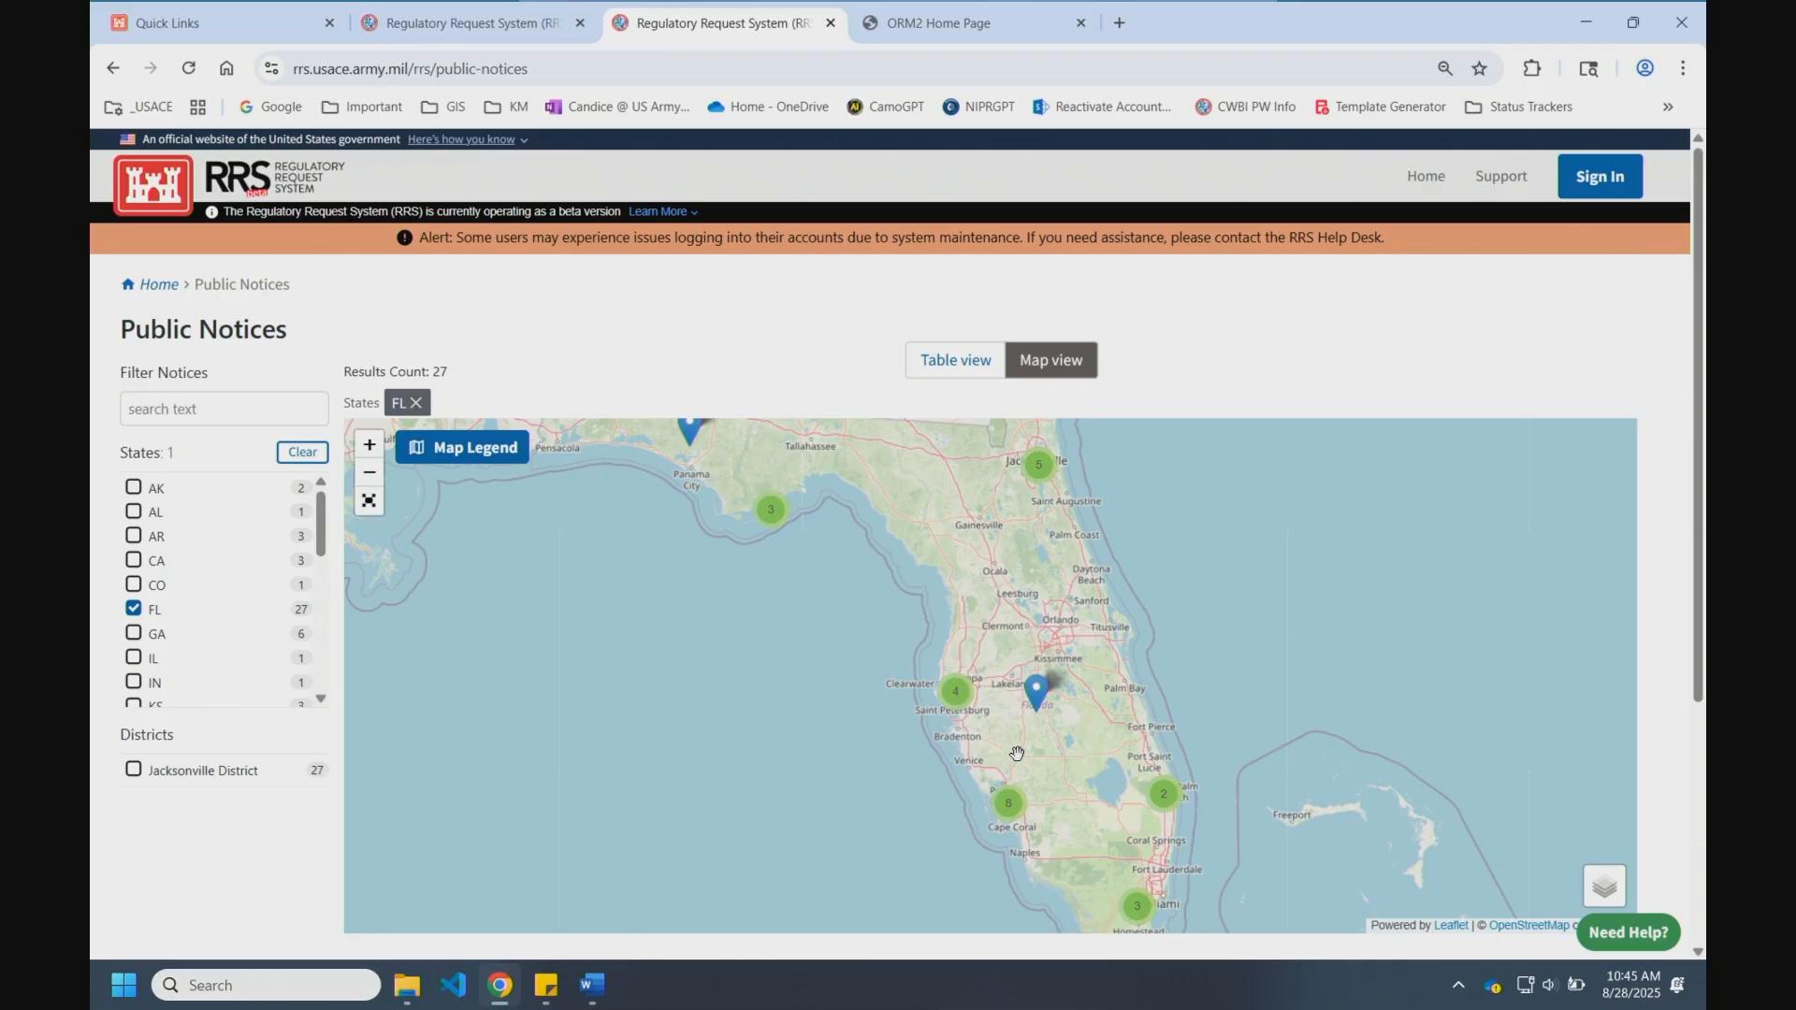
scroll(1011, 781, "up", 2)
left_click_drag(923, 665, 991, 731)
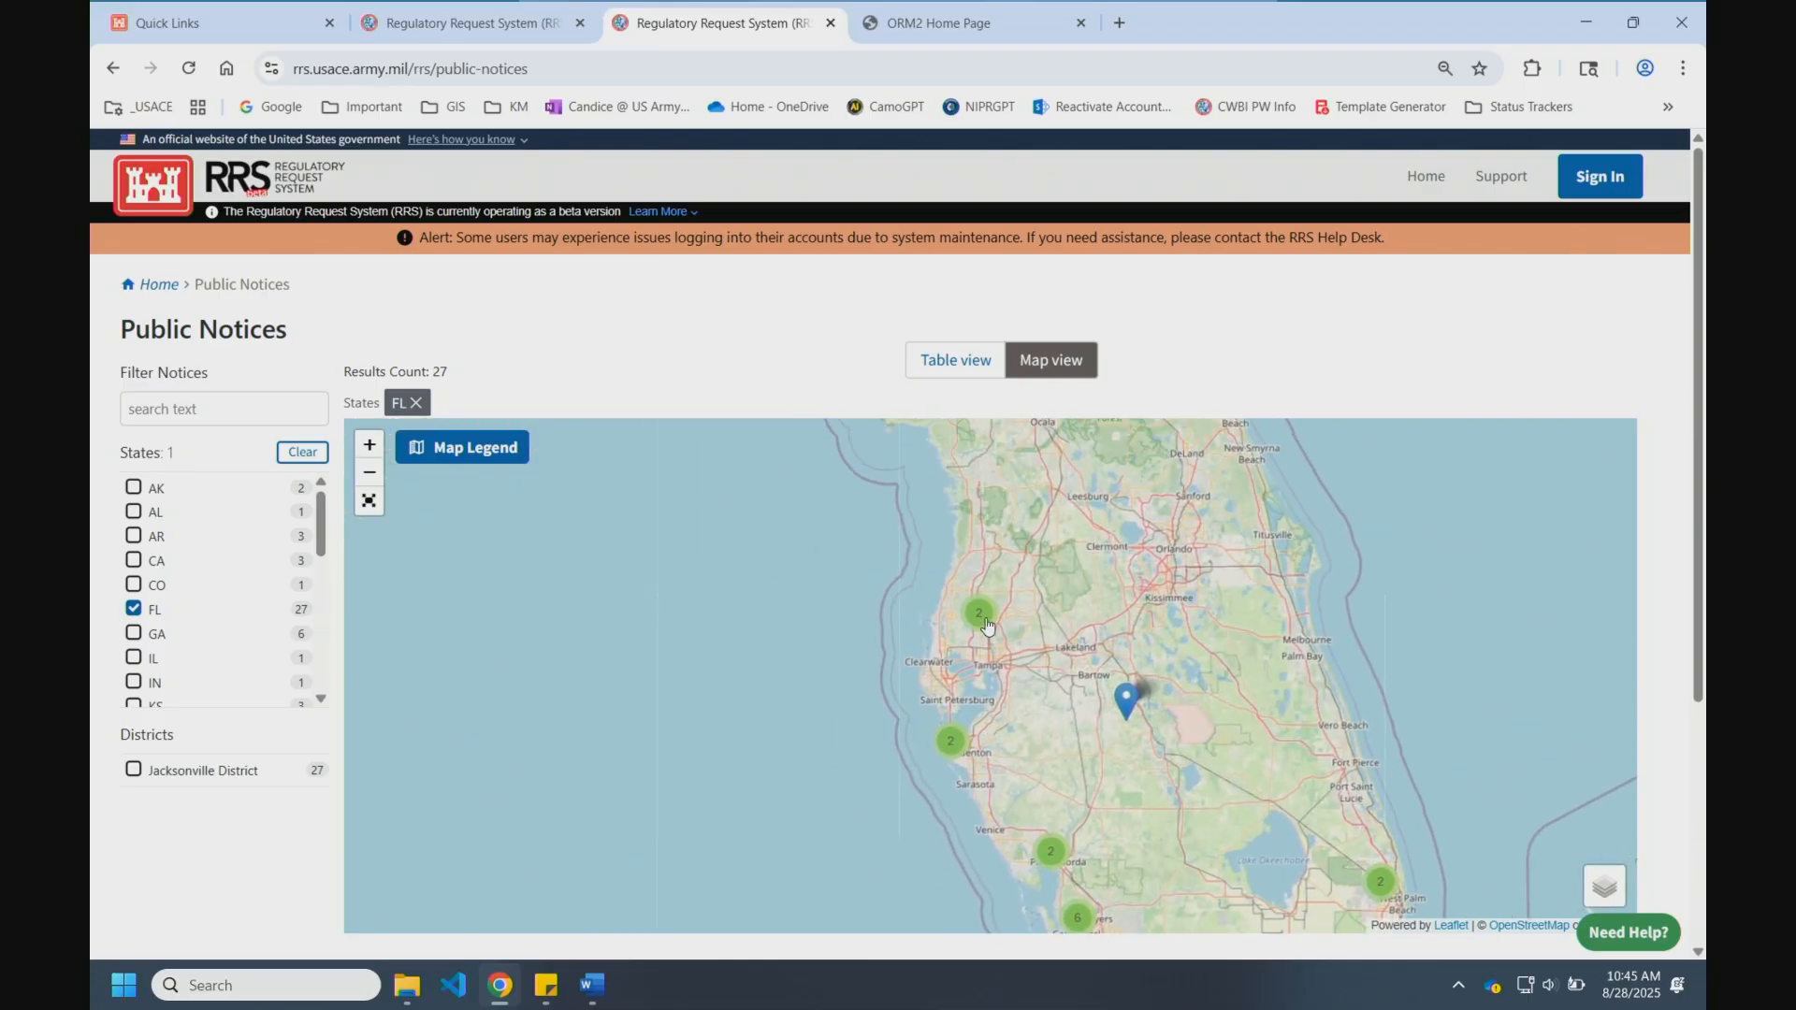
left_click(979, 614)
left_click(970, 692)
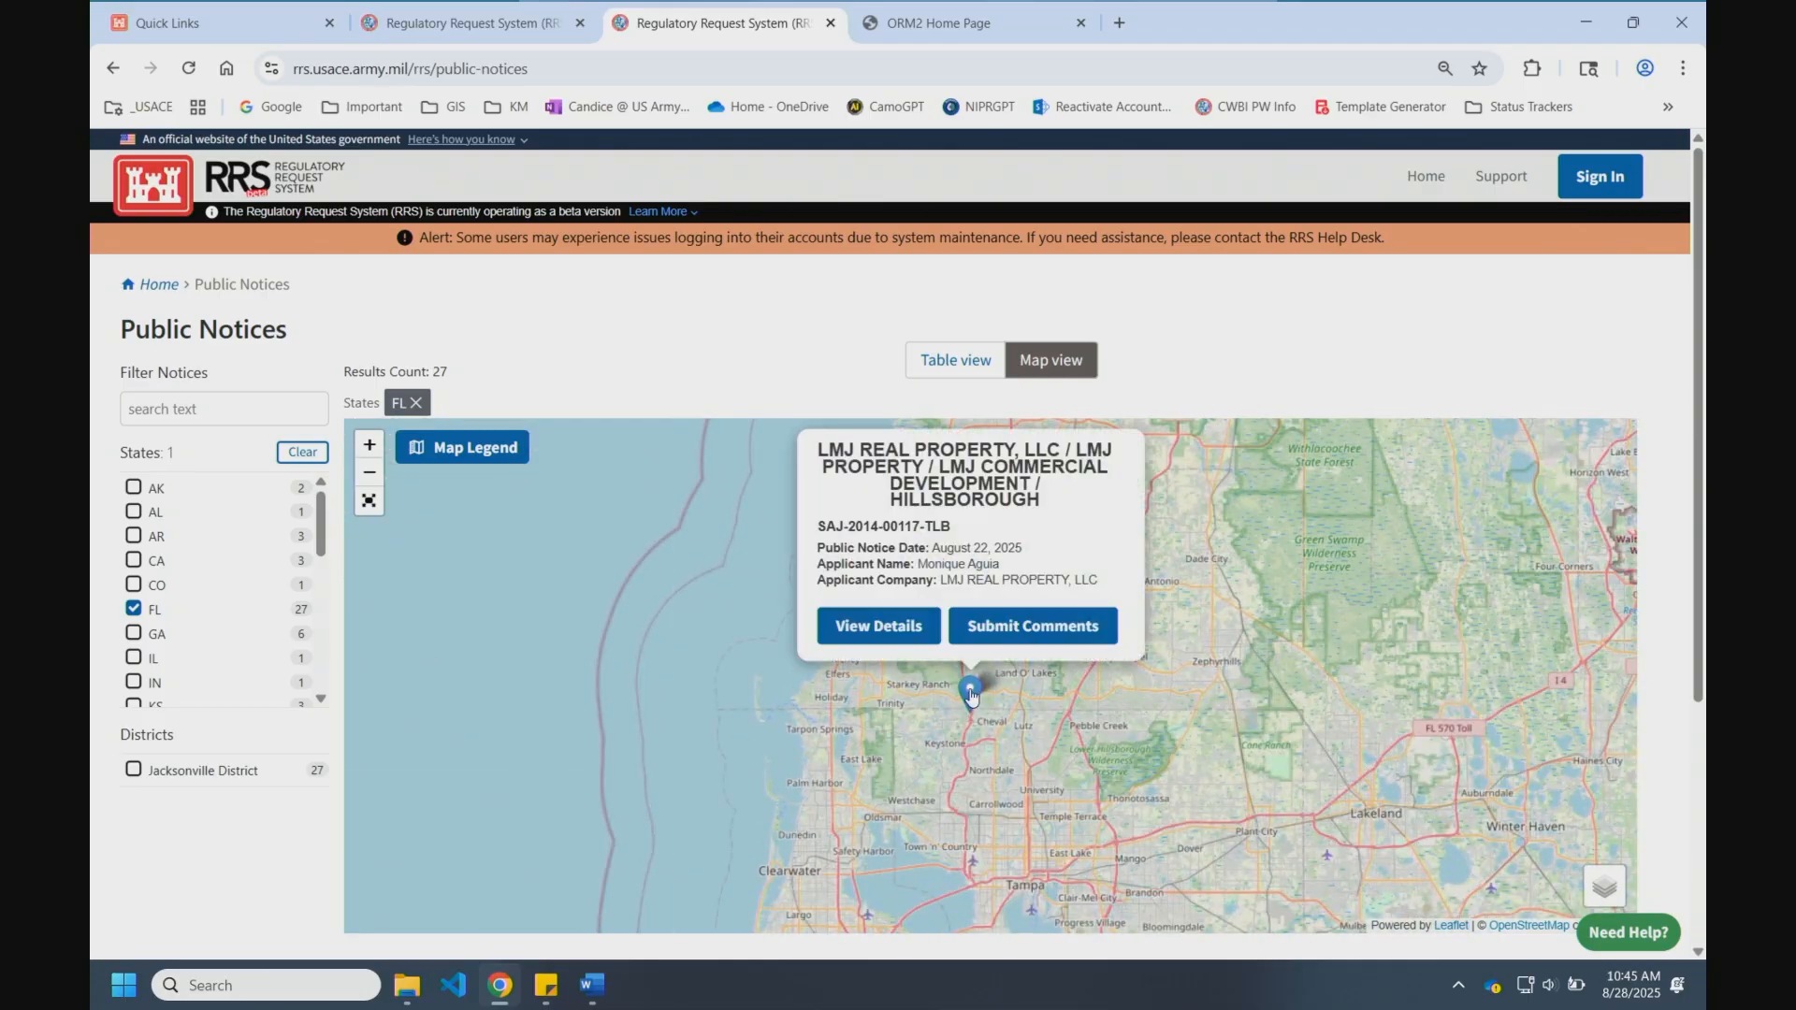
left_click(882, 624)
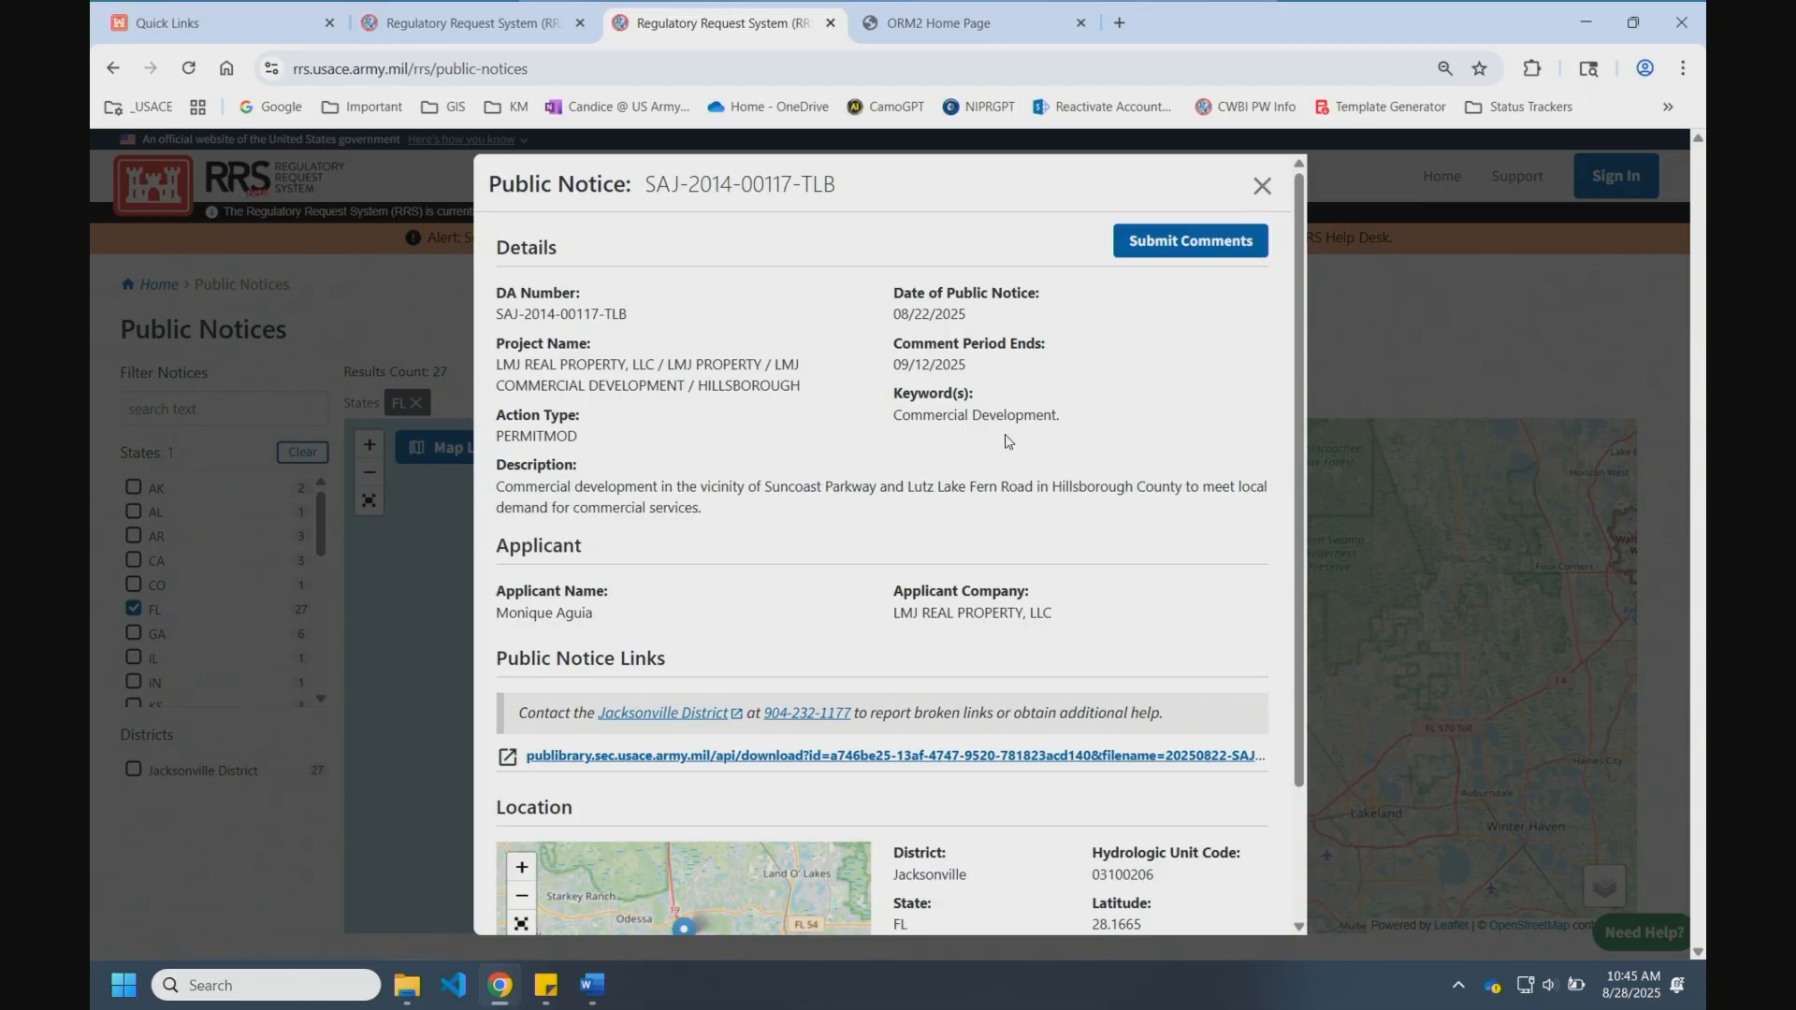
Step: Review the Submit Comments form for SAJ-2014-00117-TLB, cancel it, and close the notice details
scroll(1076, 570, "down", 2)
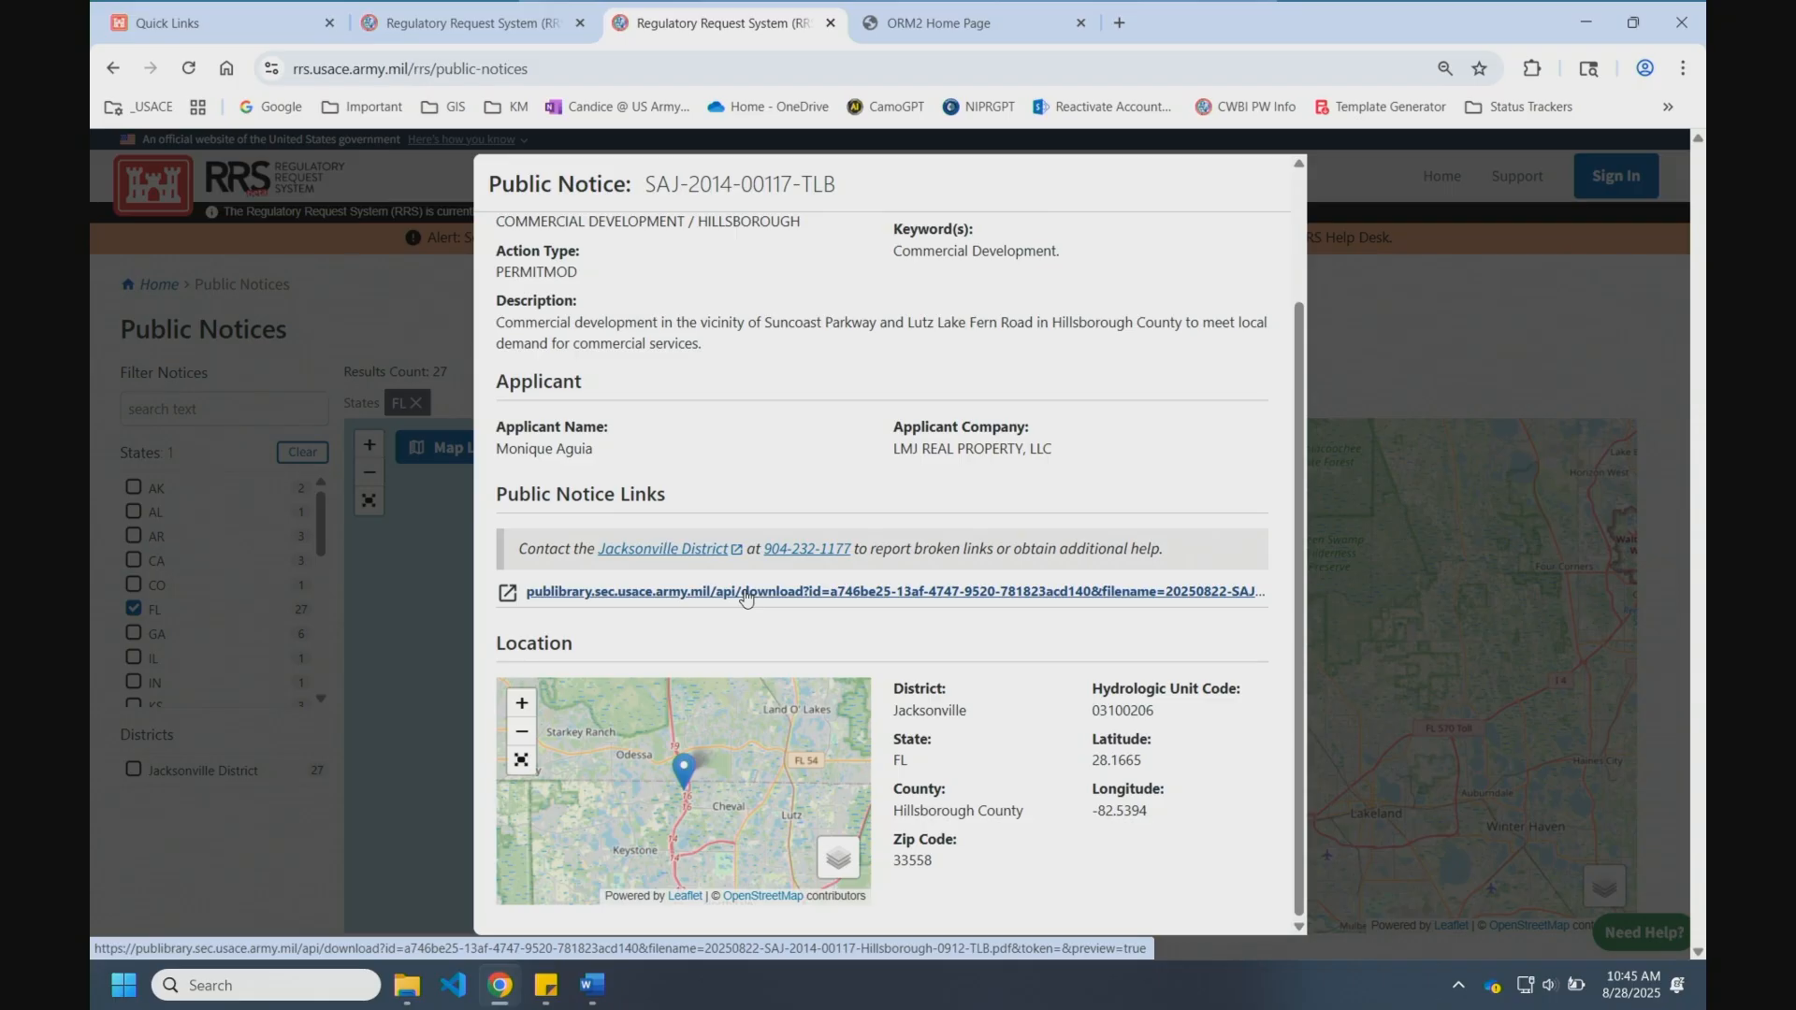
scroll(745, 597, "up", 2)
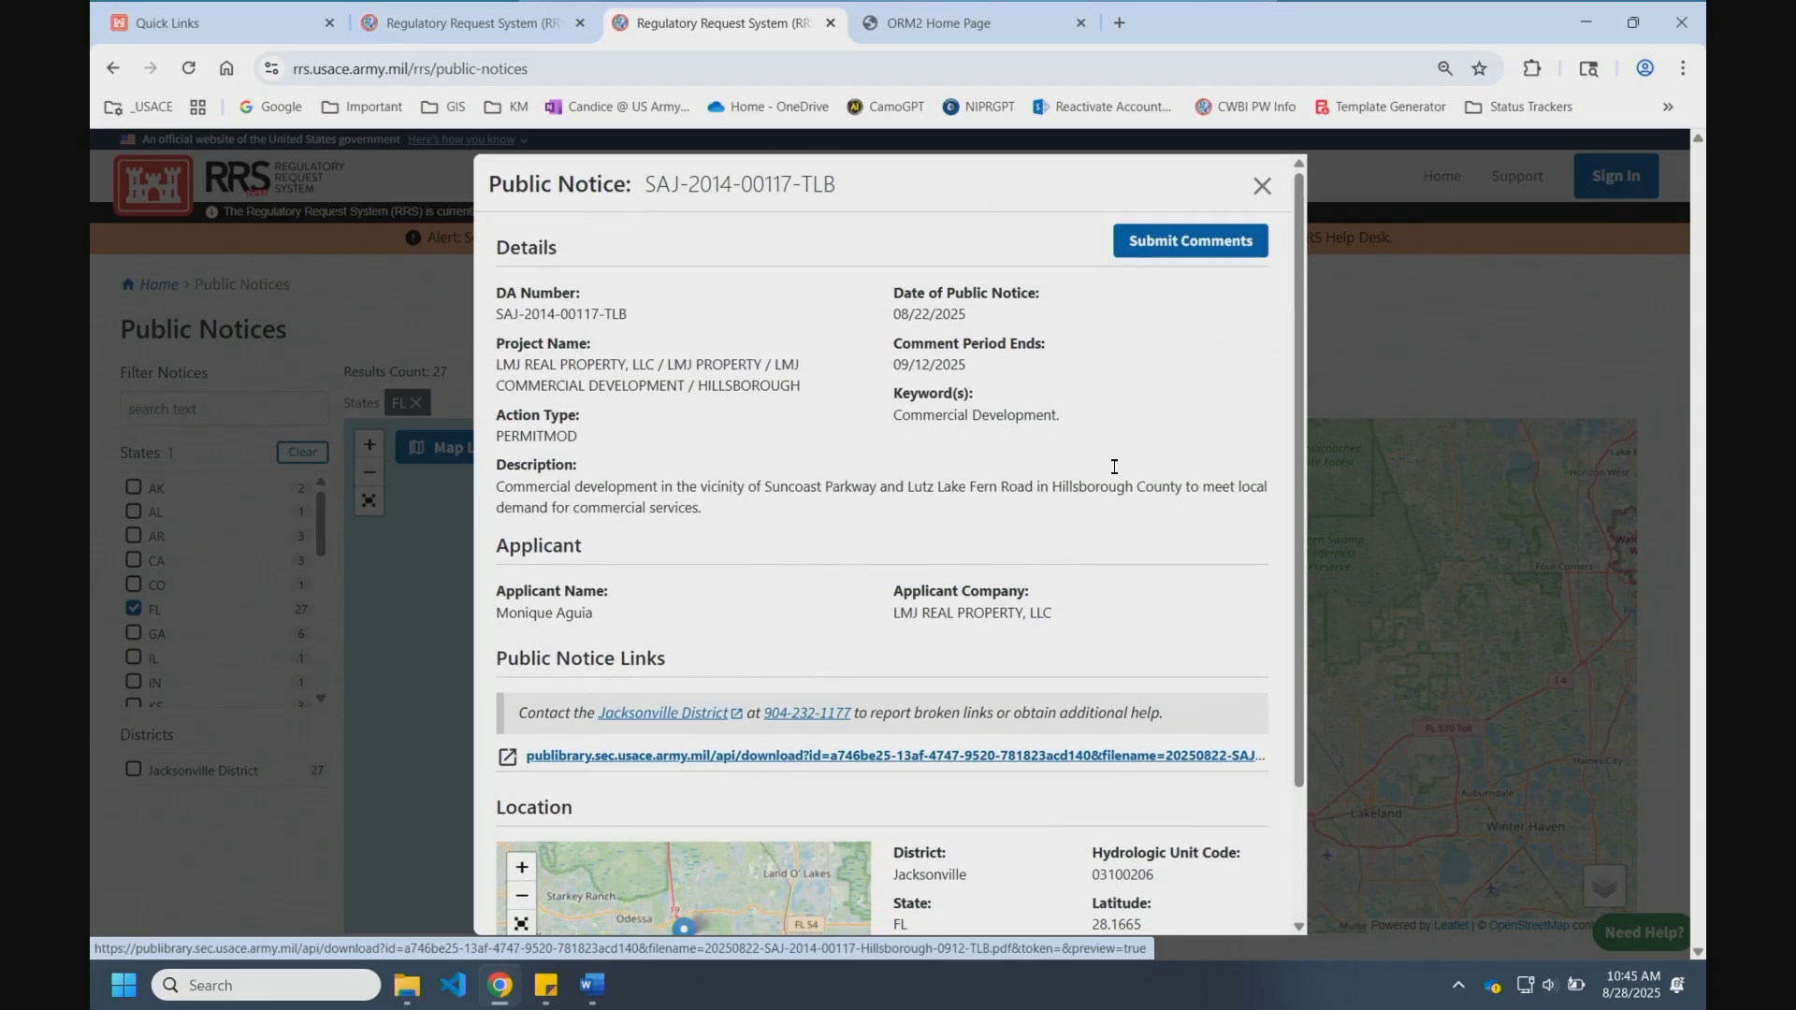
left_click(1194, 242)
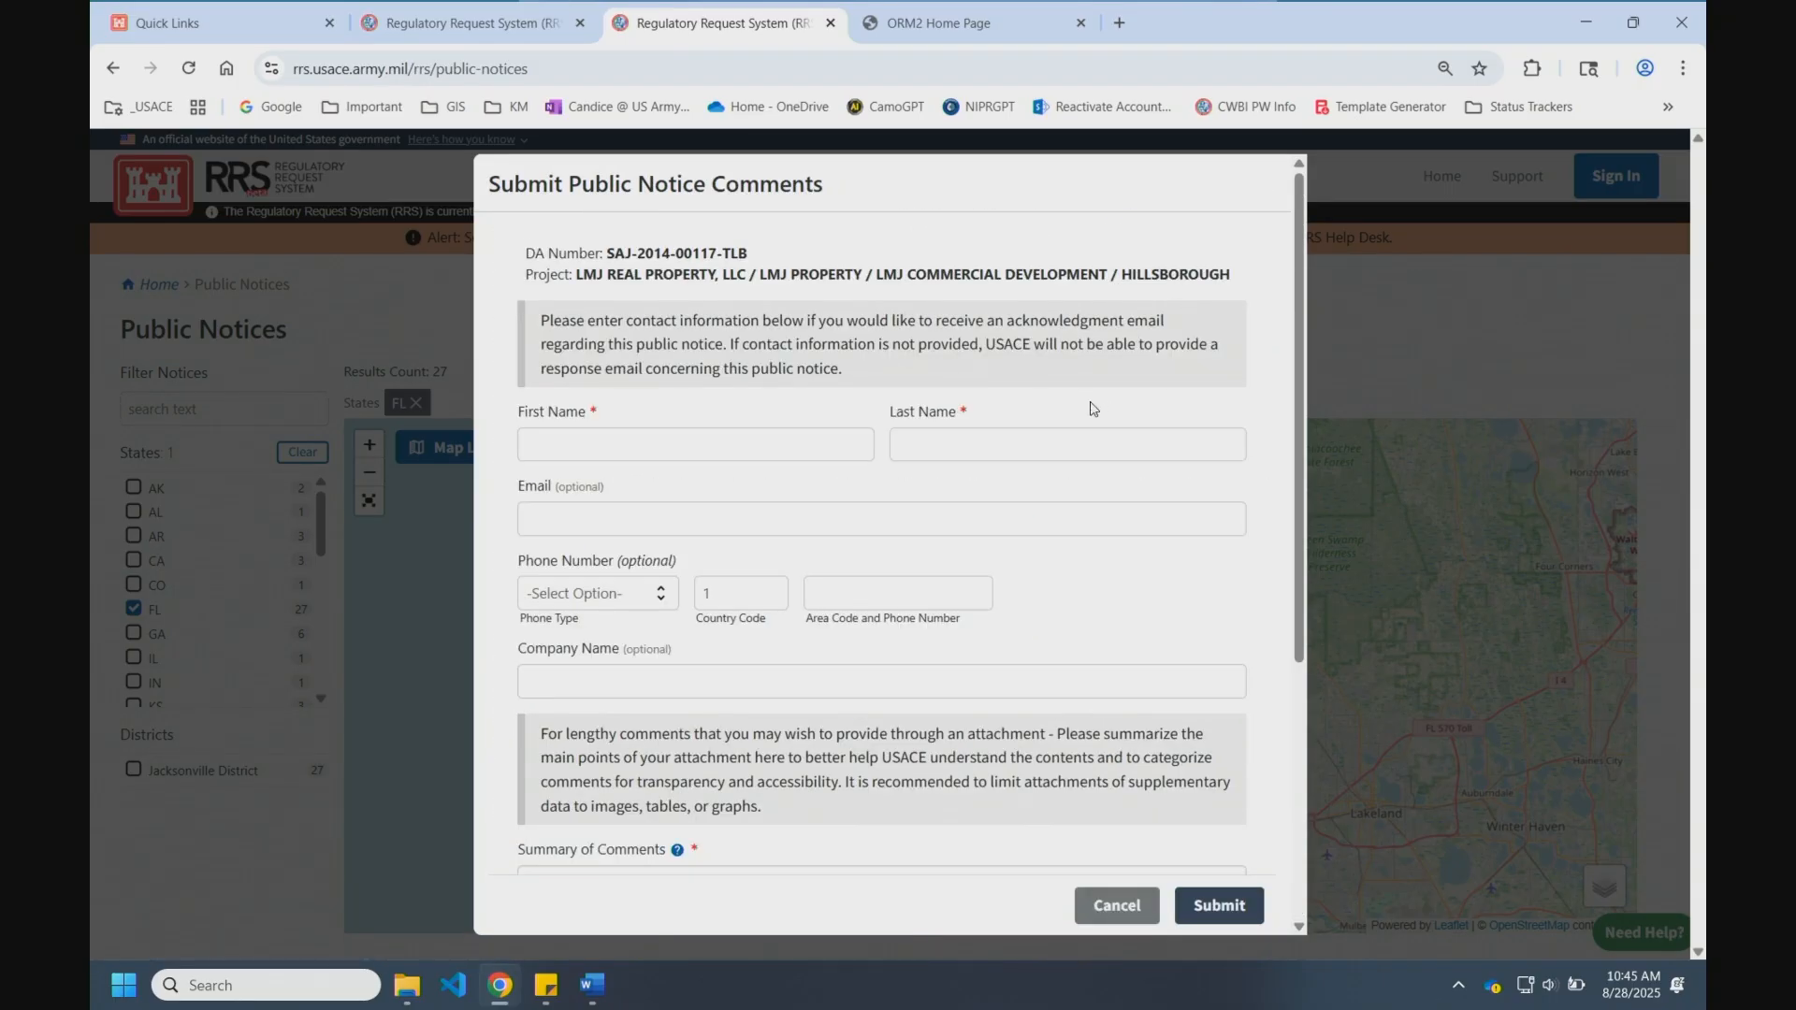
scroll(981, 694, "down", 1)
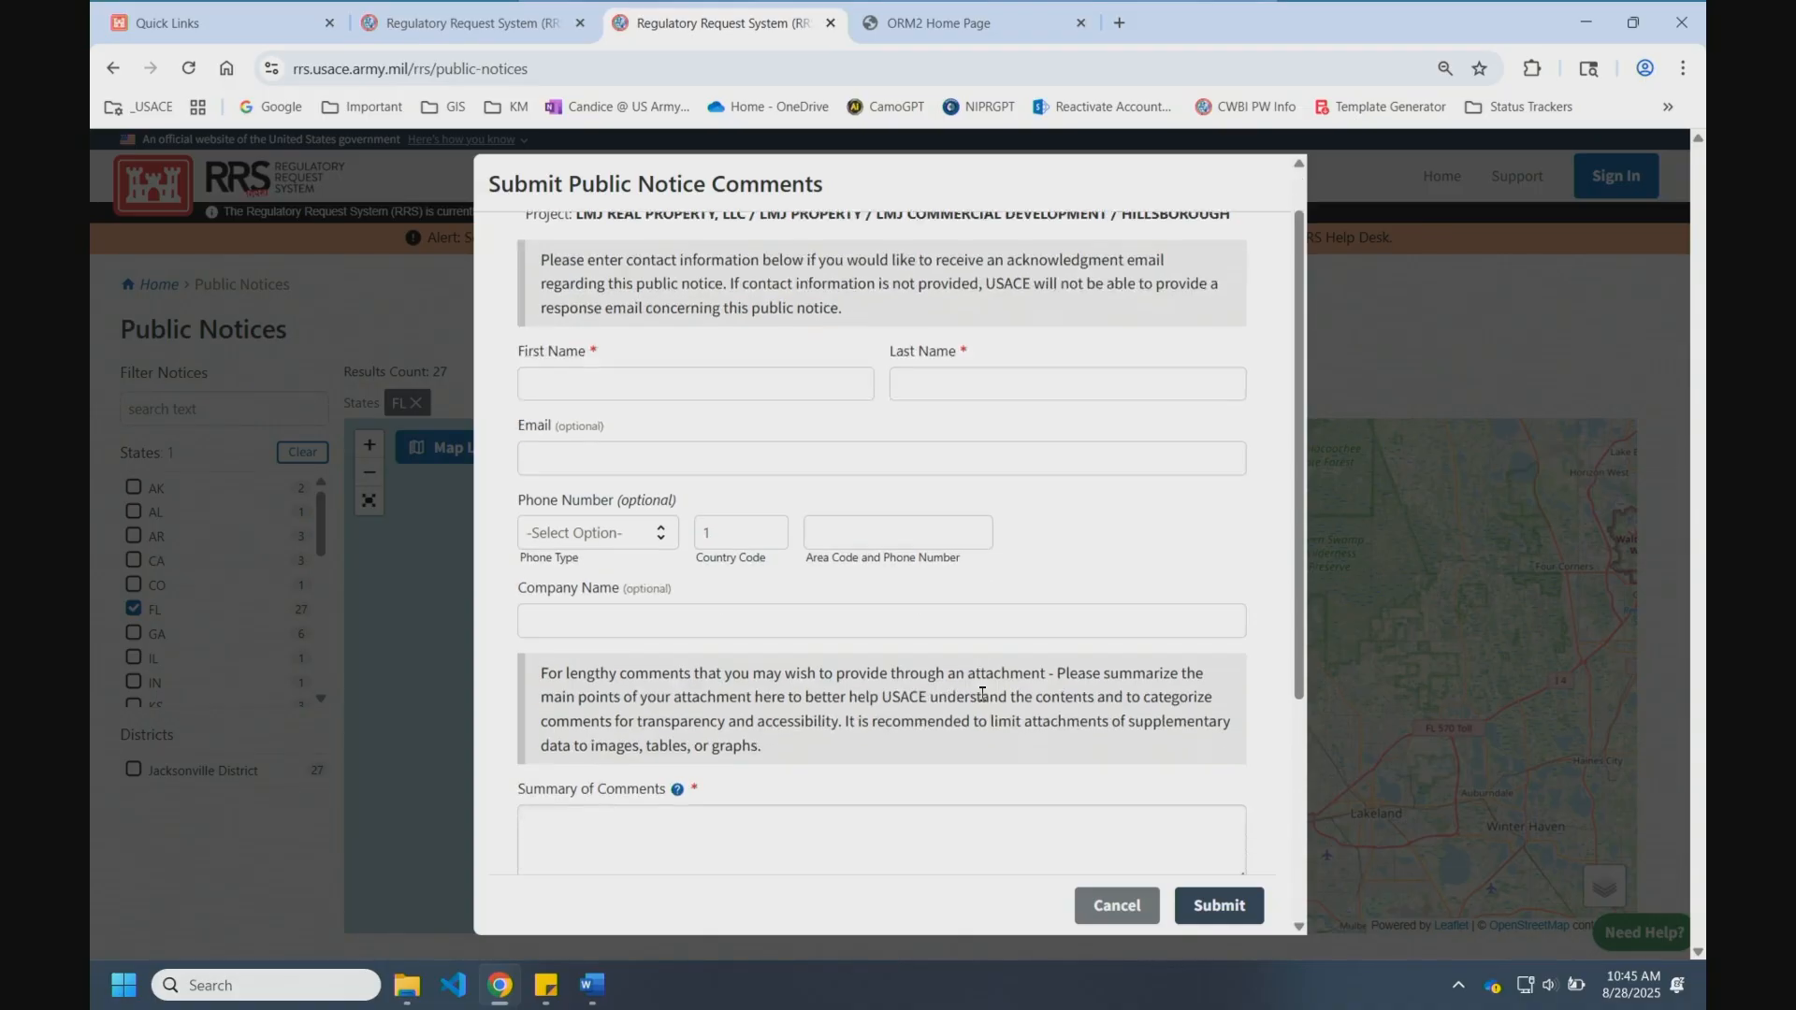
scroll(982, 694, "down", 3)
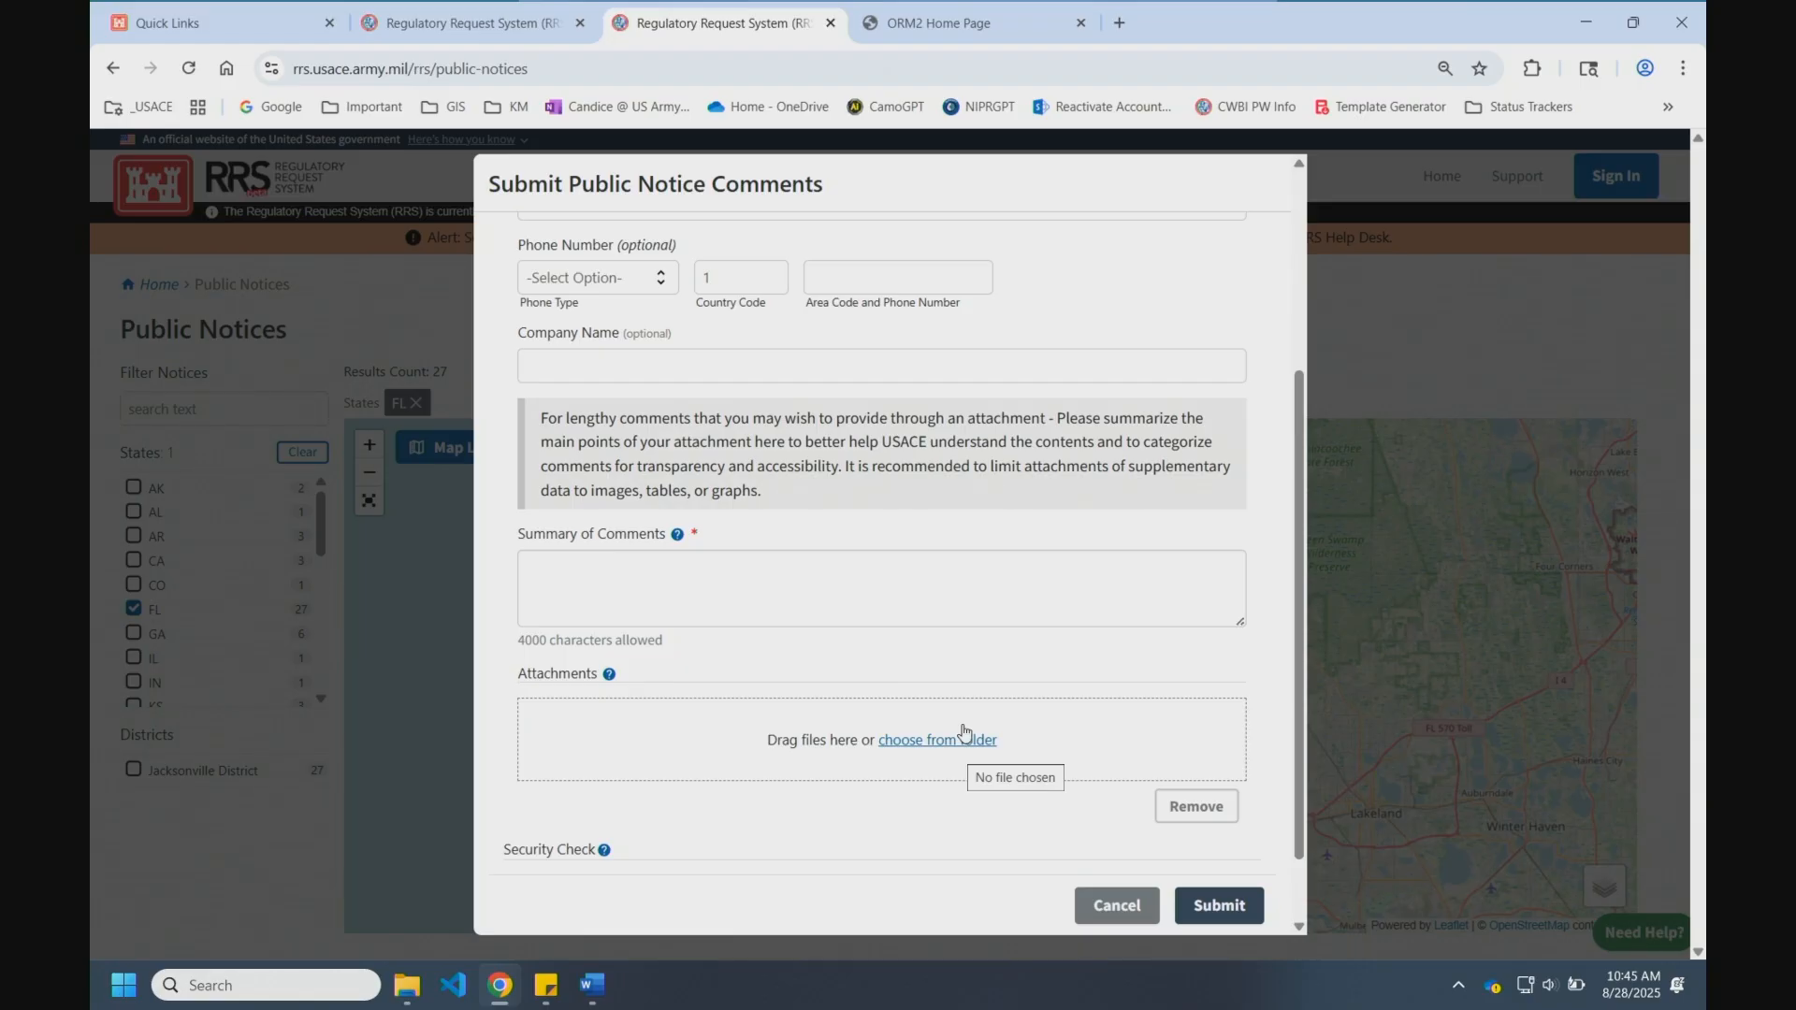
left_click(1115, 905)
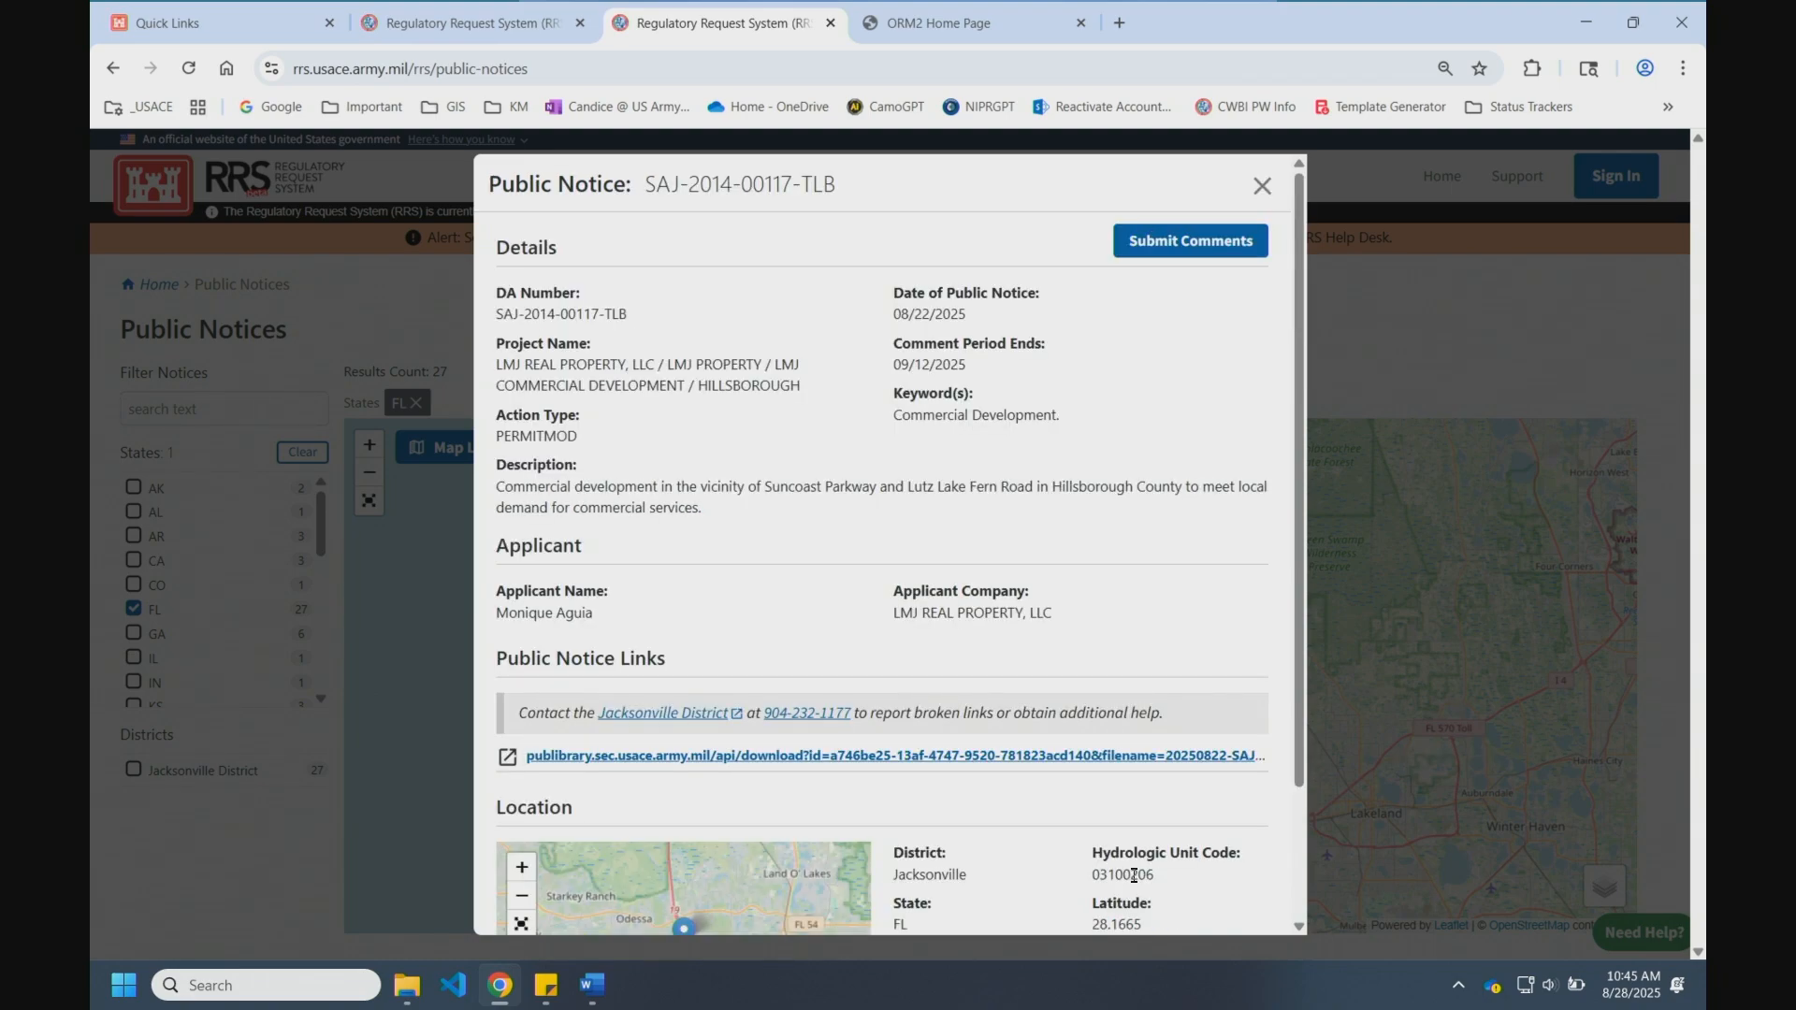
left_click(1261, 186)
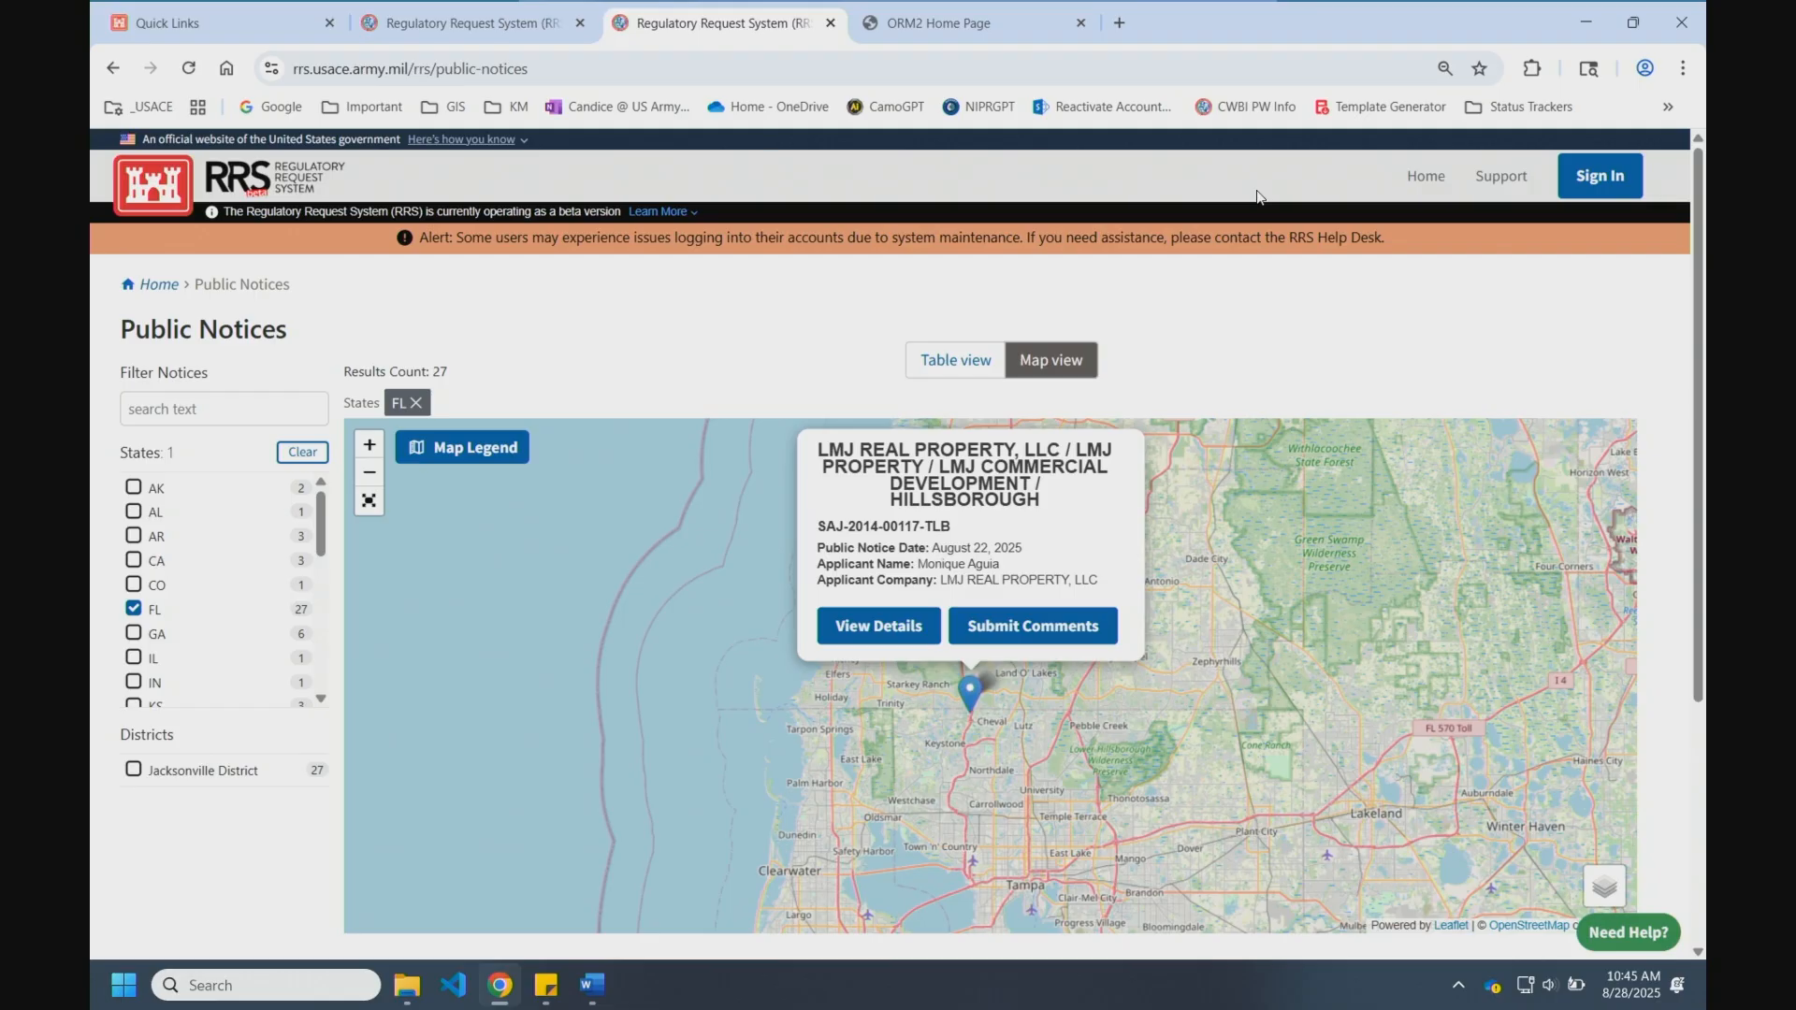
Step: Go back Home and open the RRS Support Center from its card
left_click(1427, 178)
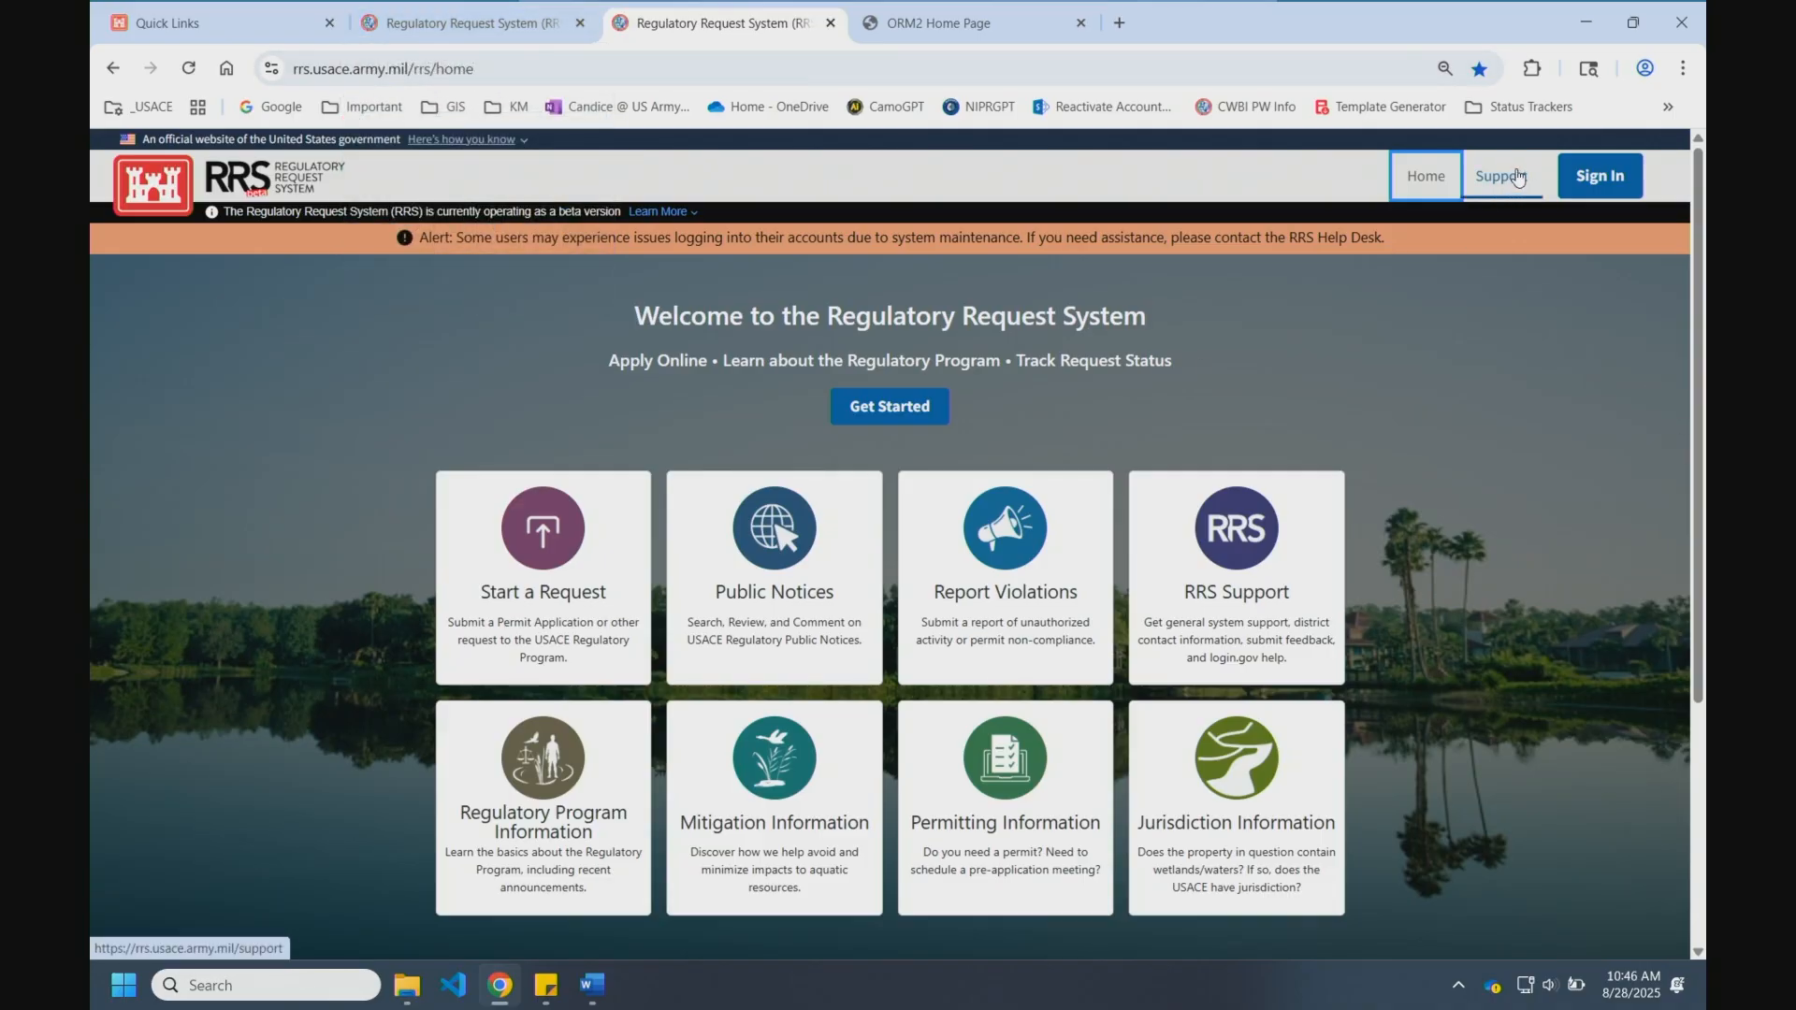
left_click(1263, 535)
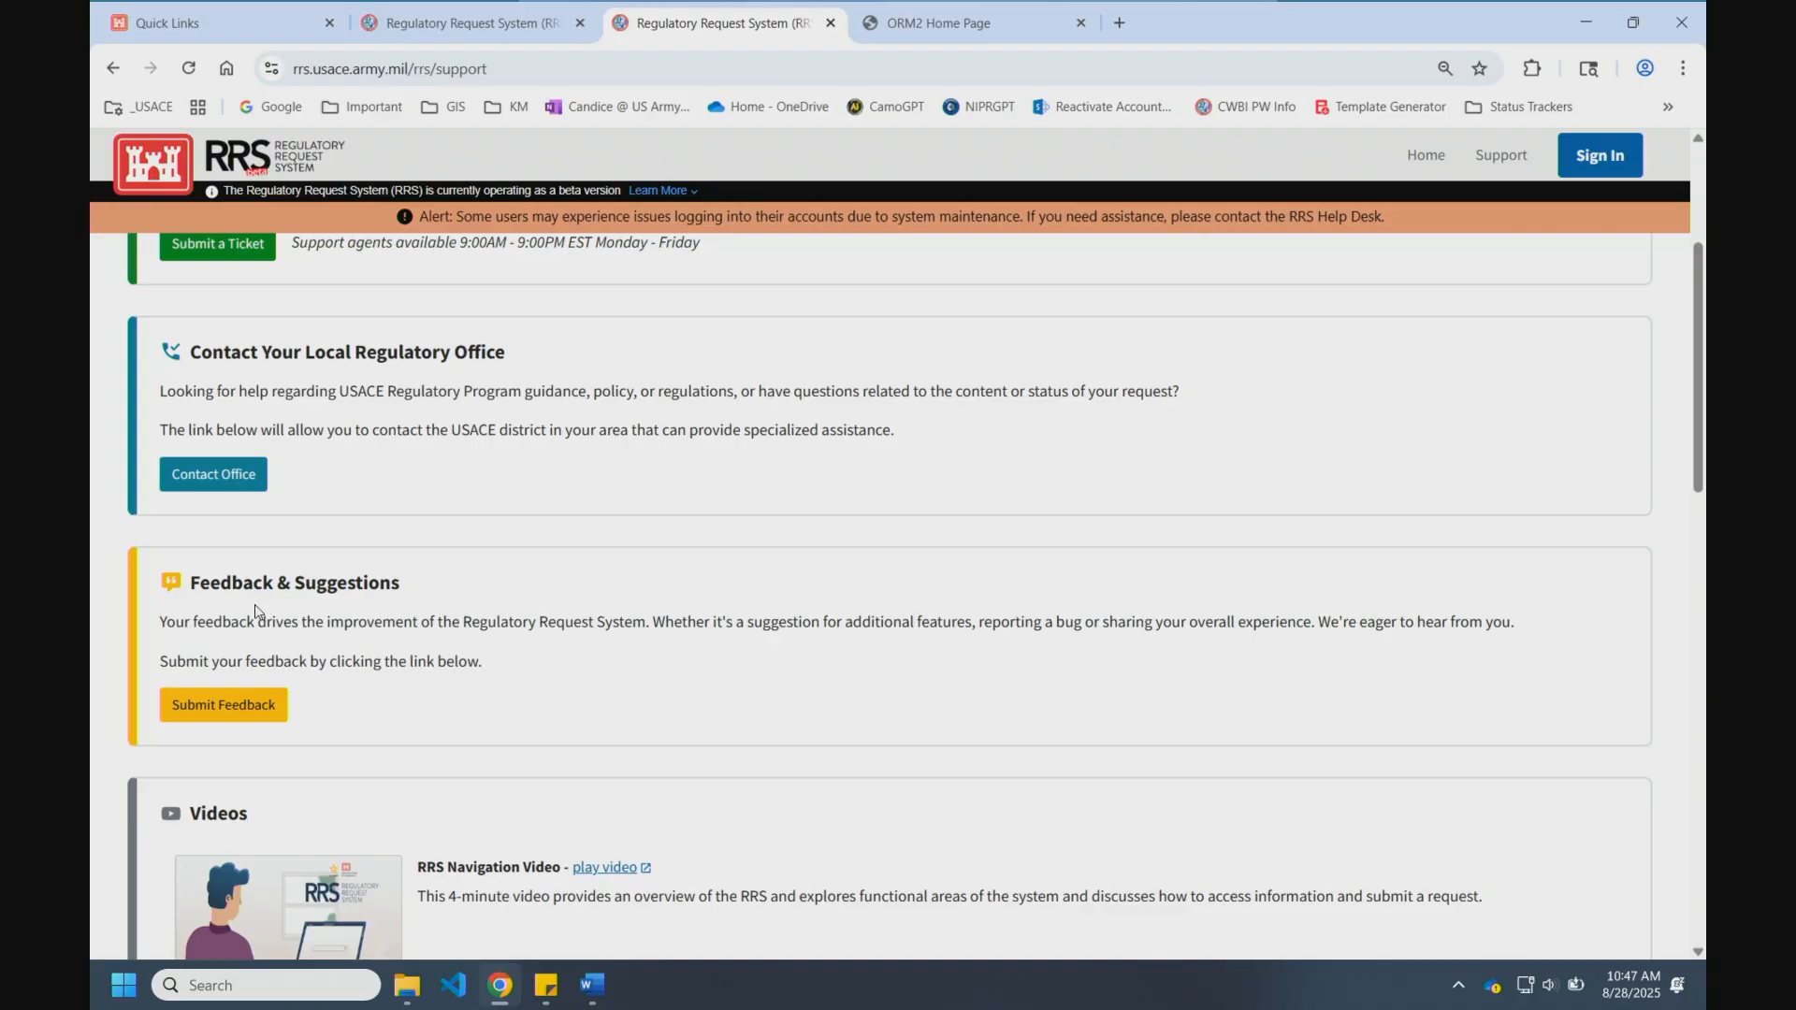
Step: Scroll through the Support Center to review its sections and 9:00AM–9:00PM EST help-desk hours
scroll(367, 672, "down", 5)
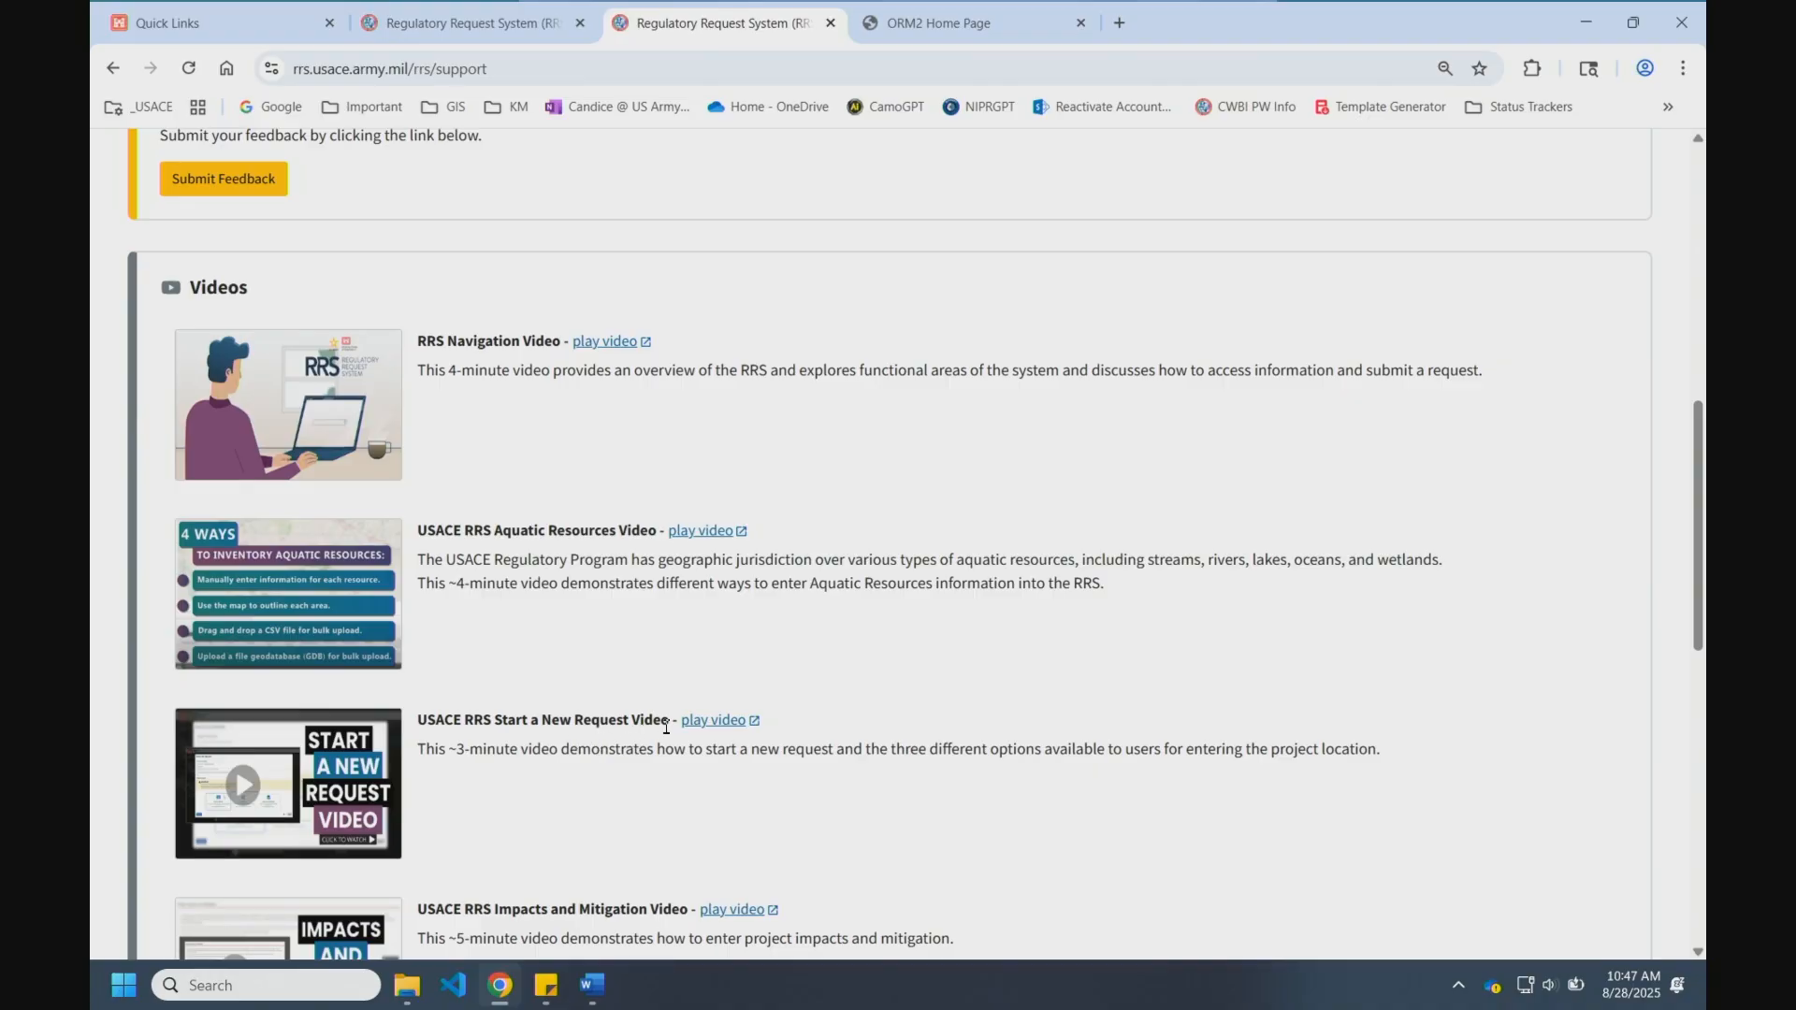
scroll(842, 744, "up", 5)
scroll(865, 755, "up", 3)
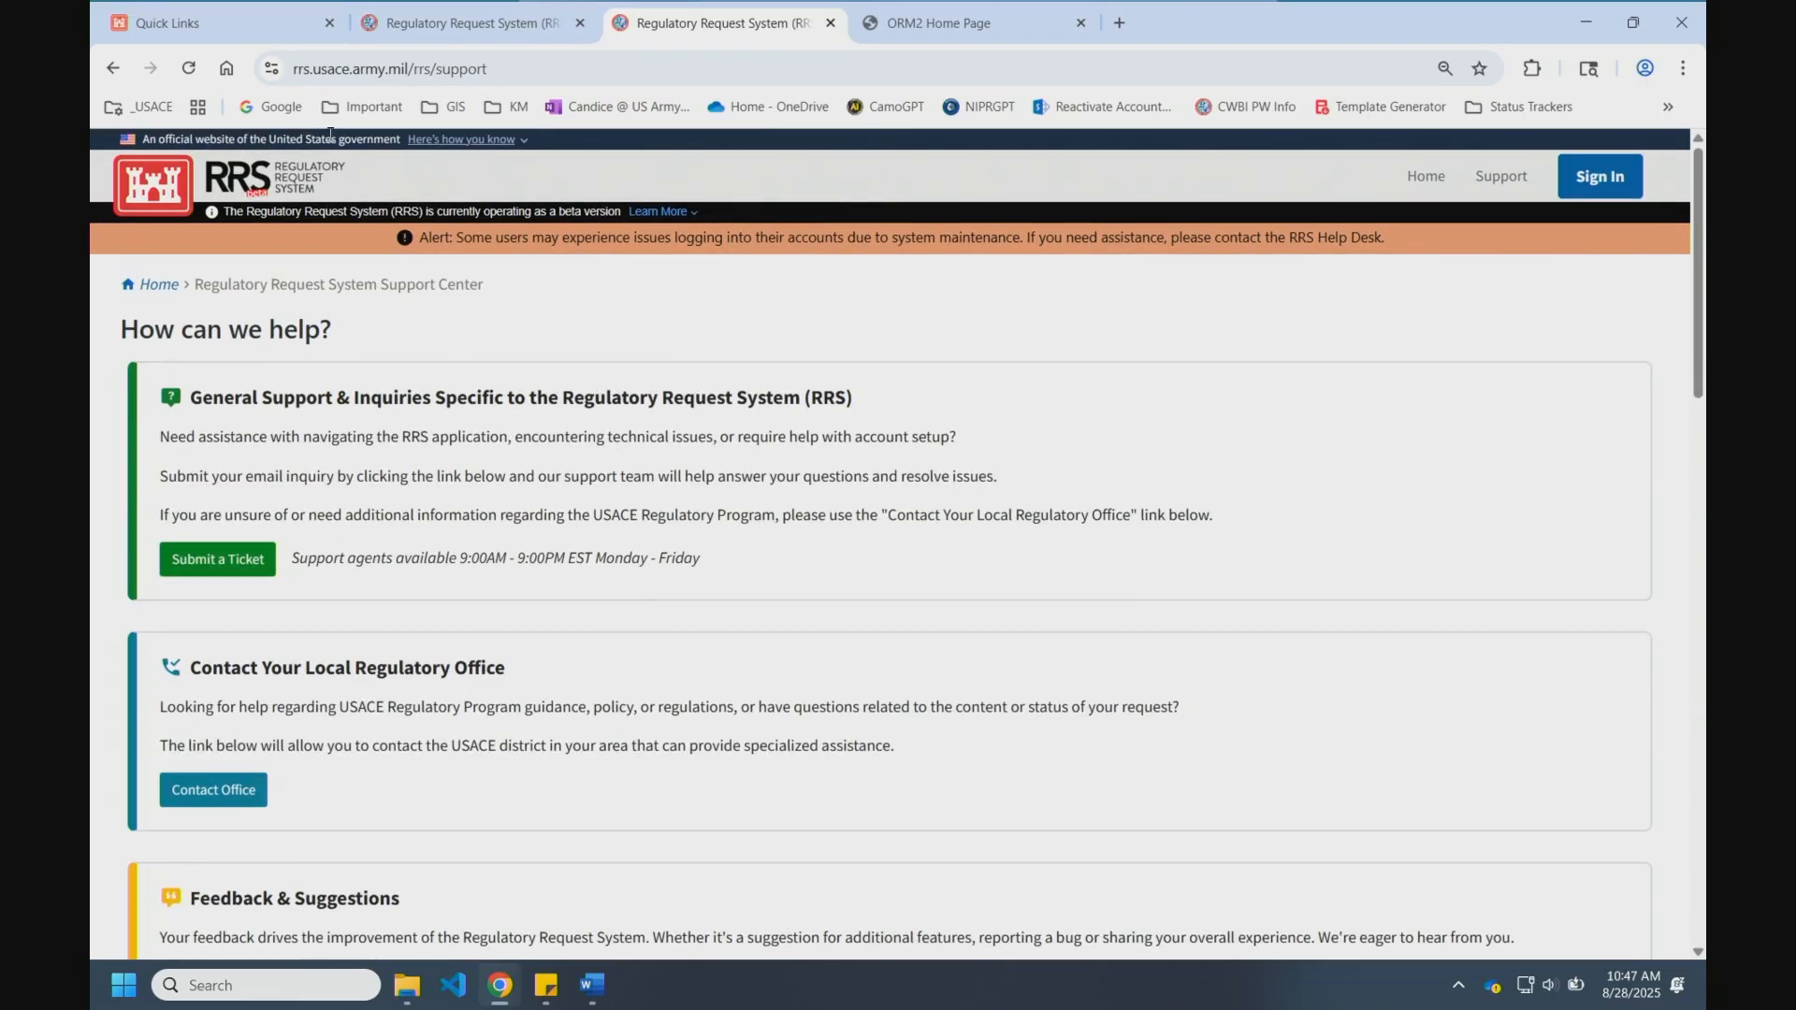
Step: On the rrs-test tab, begin Sign In and enter the Login.gov email address, correcting a typo
left_click(443, 24)
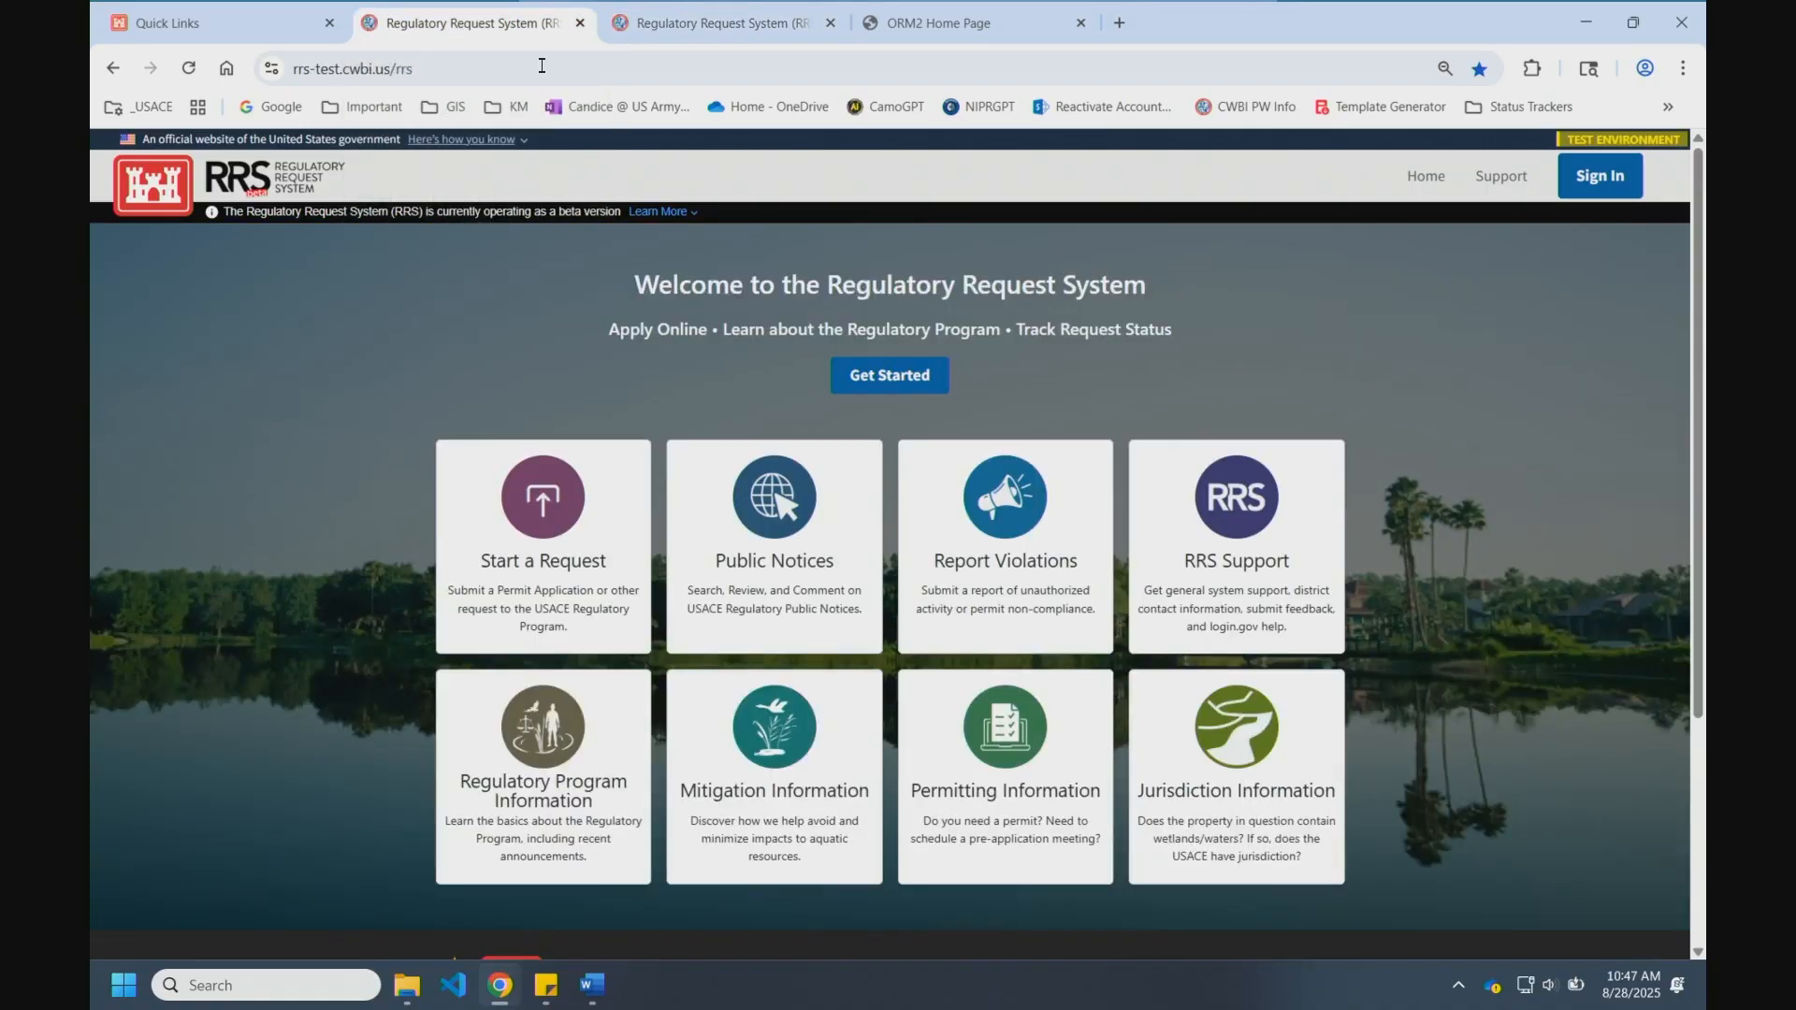
left_click(1588, 185)
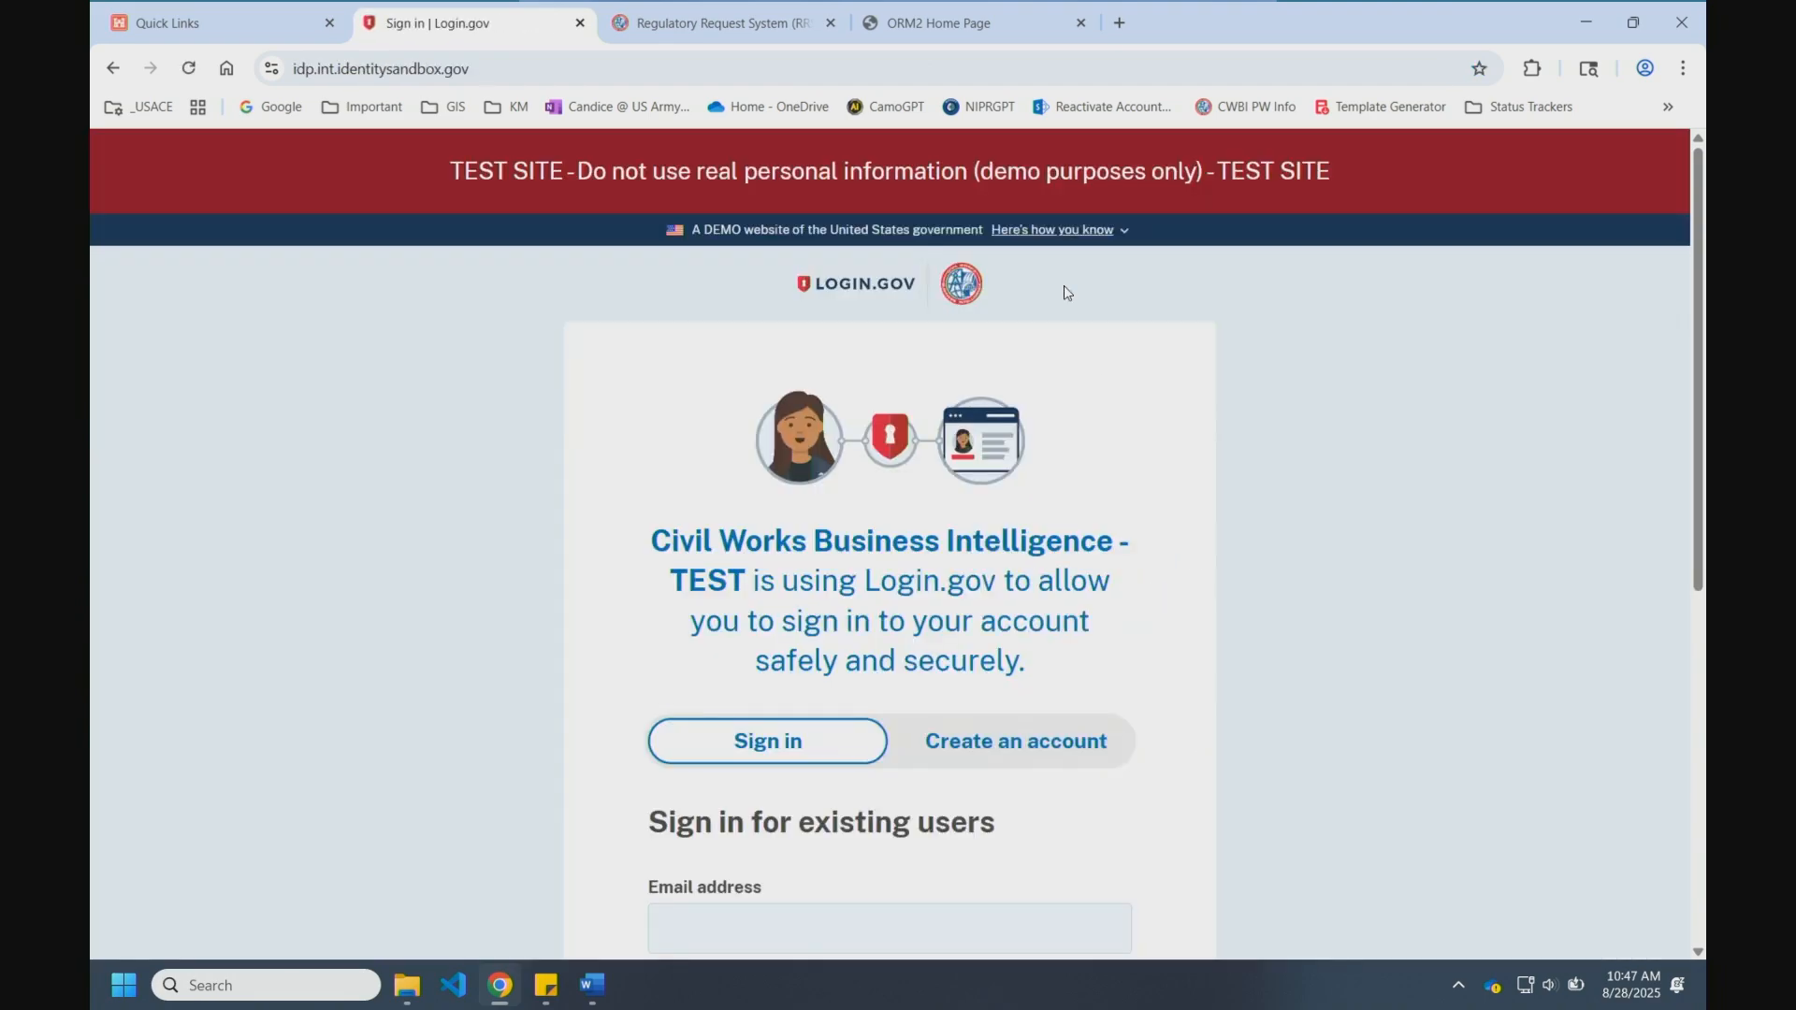
scroll(1190, 421, "down", 2)
scroll(861, 509, "down", 2)
left_click(721, 508)
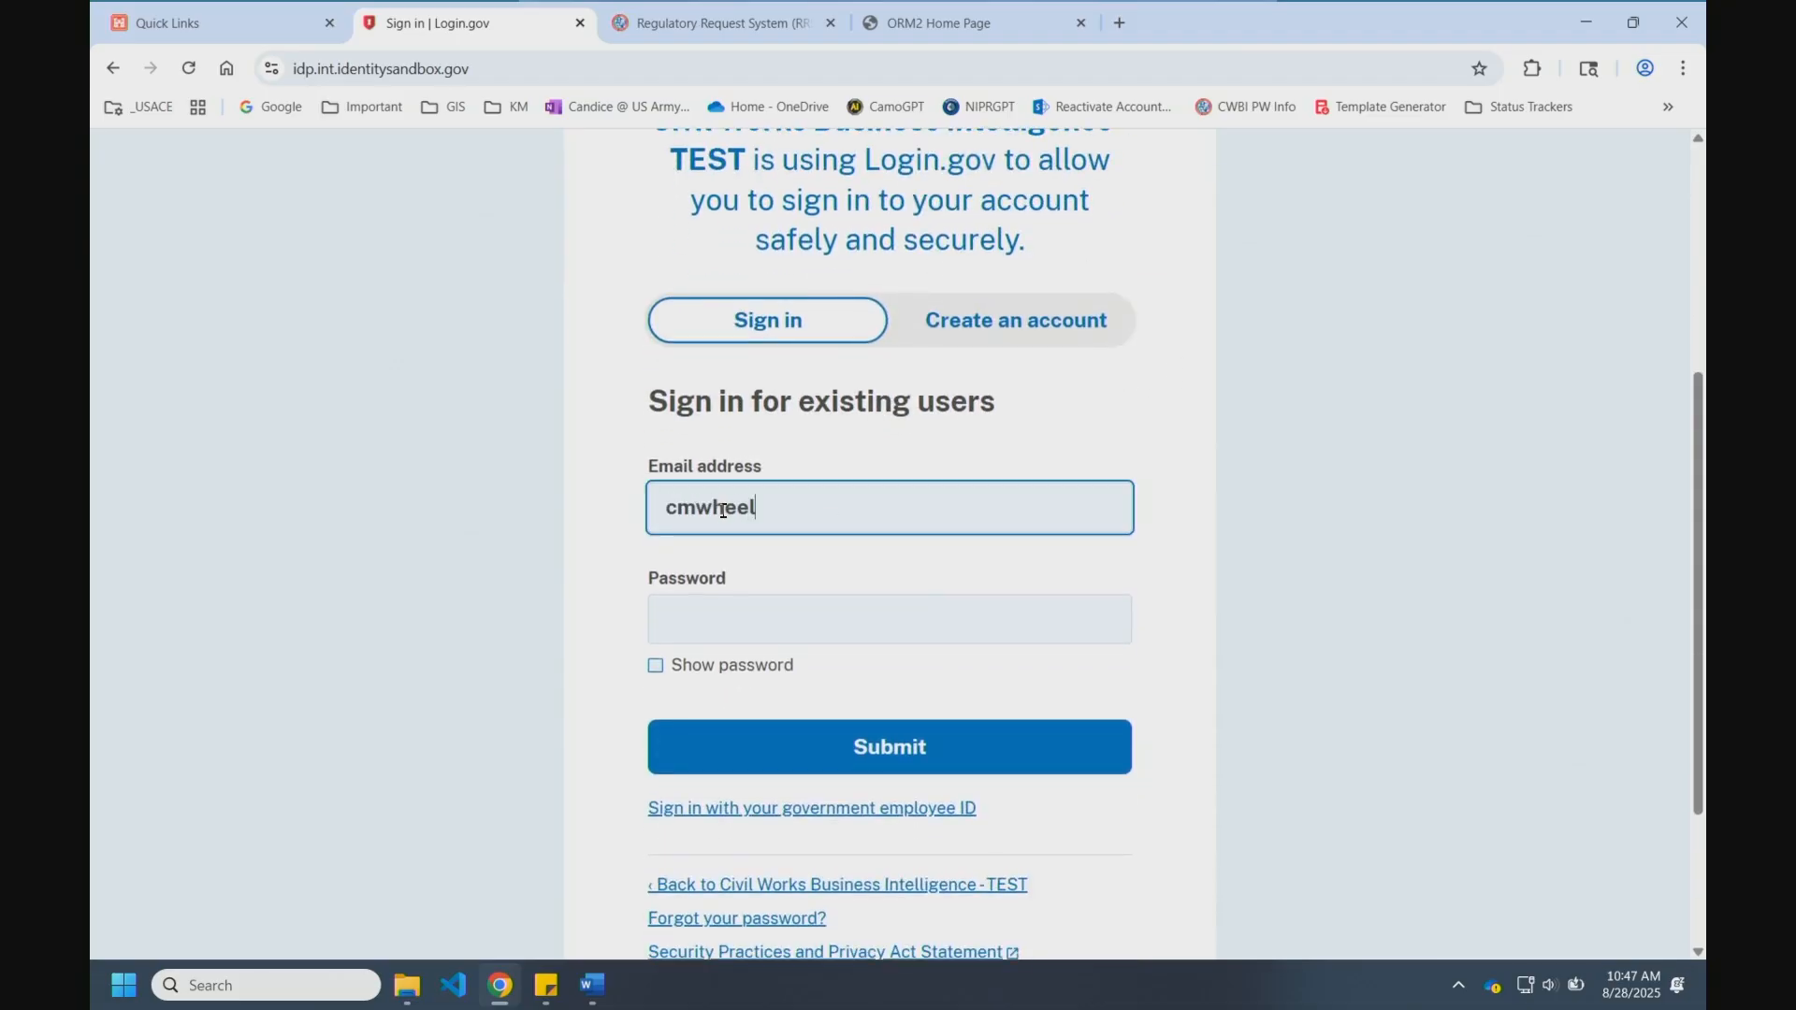
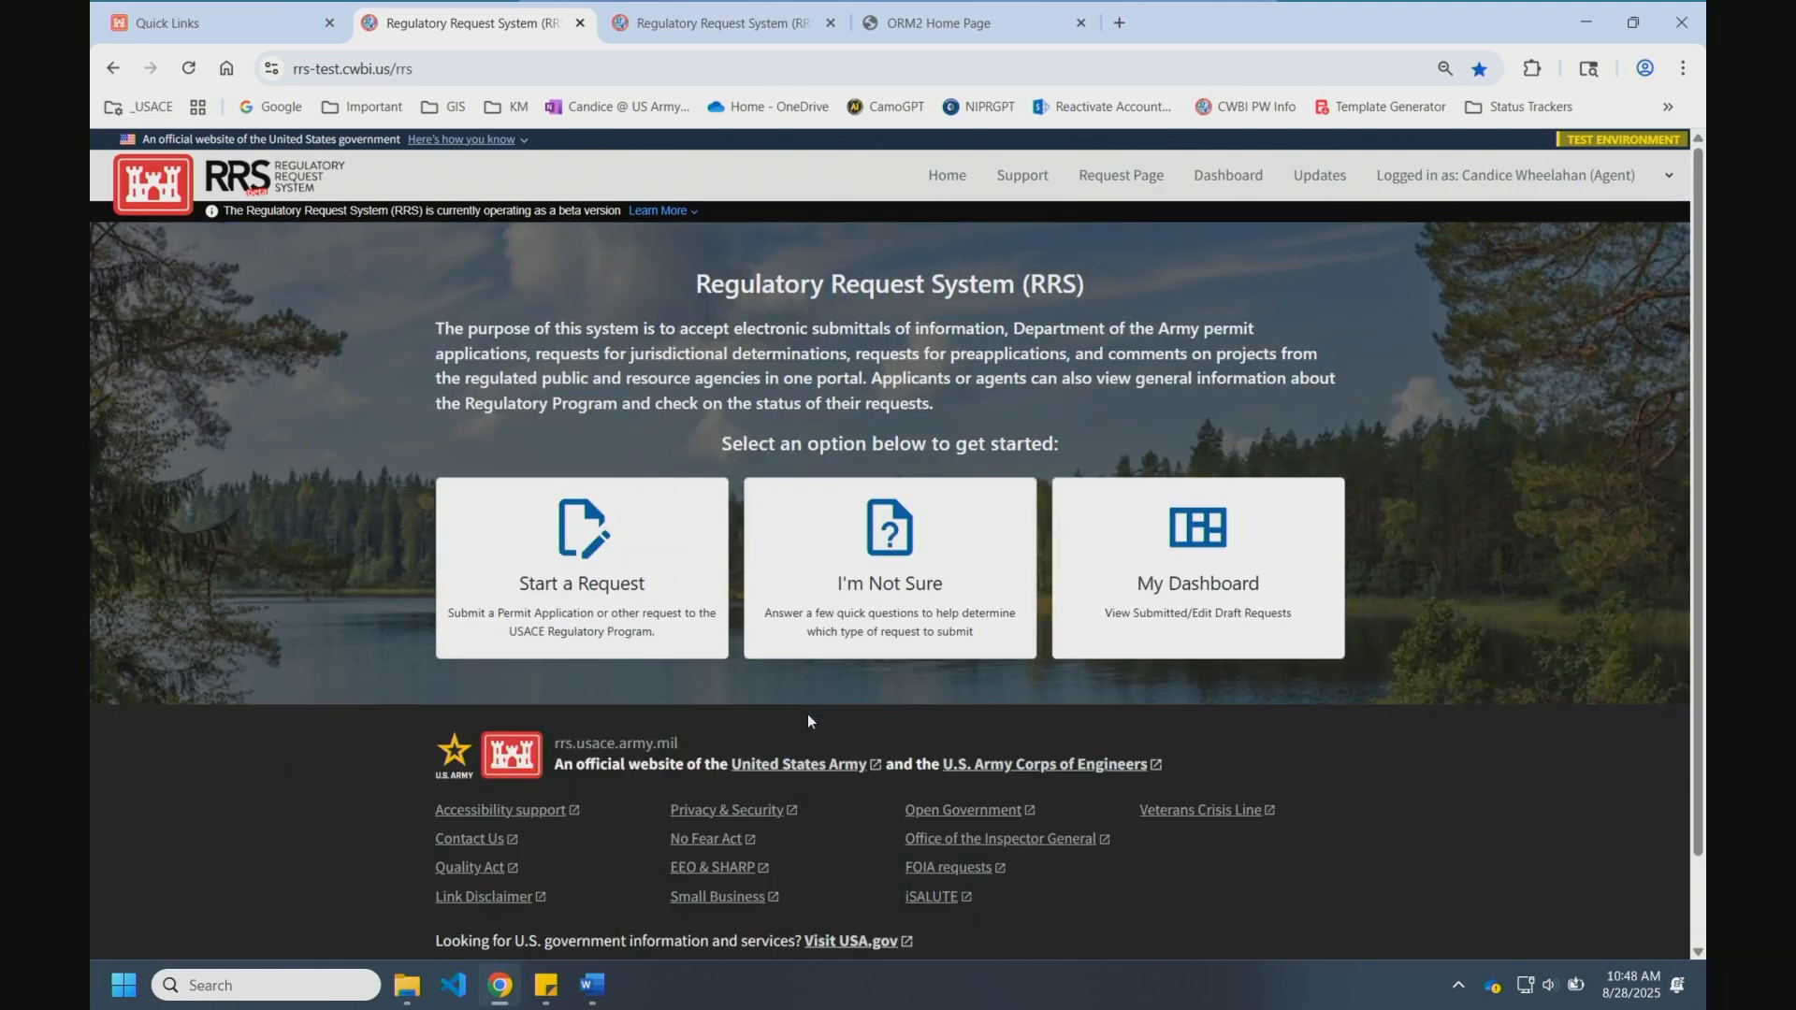
Step: Go through the user menu to Home, then Request Page, and choose Start a Request
left_click(1546, 177)
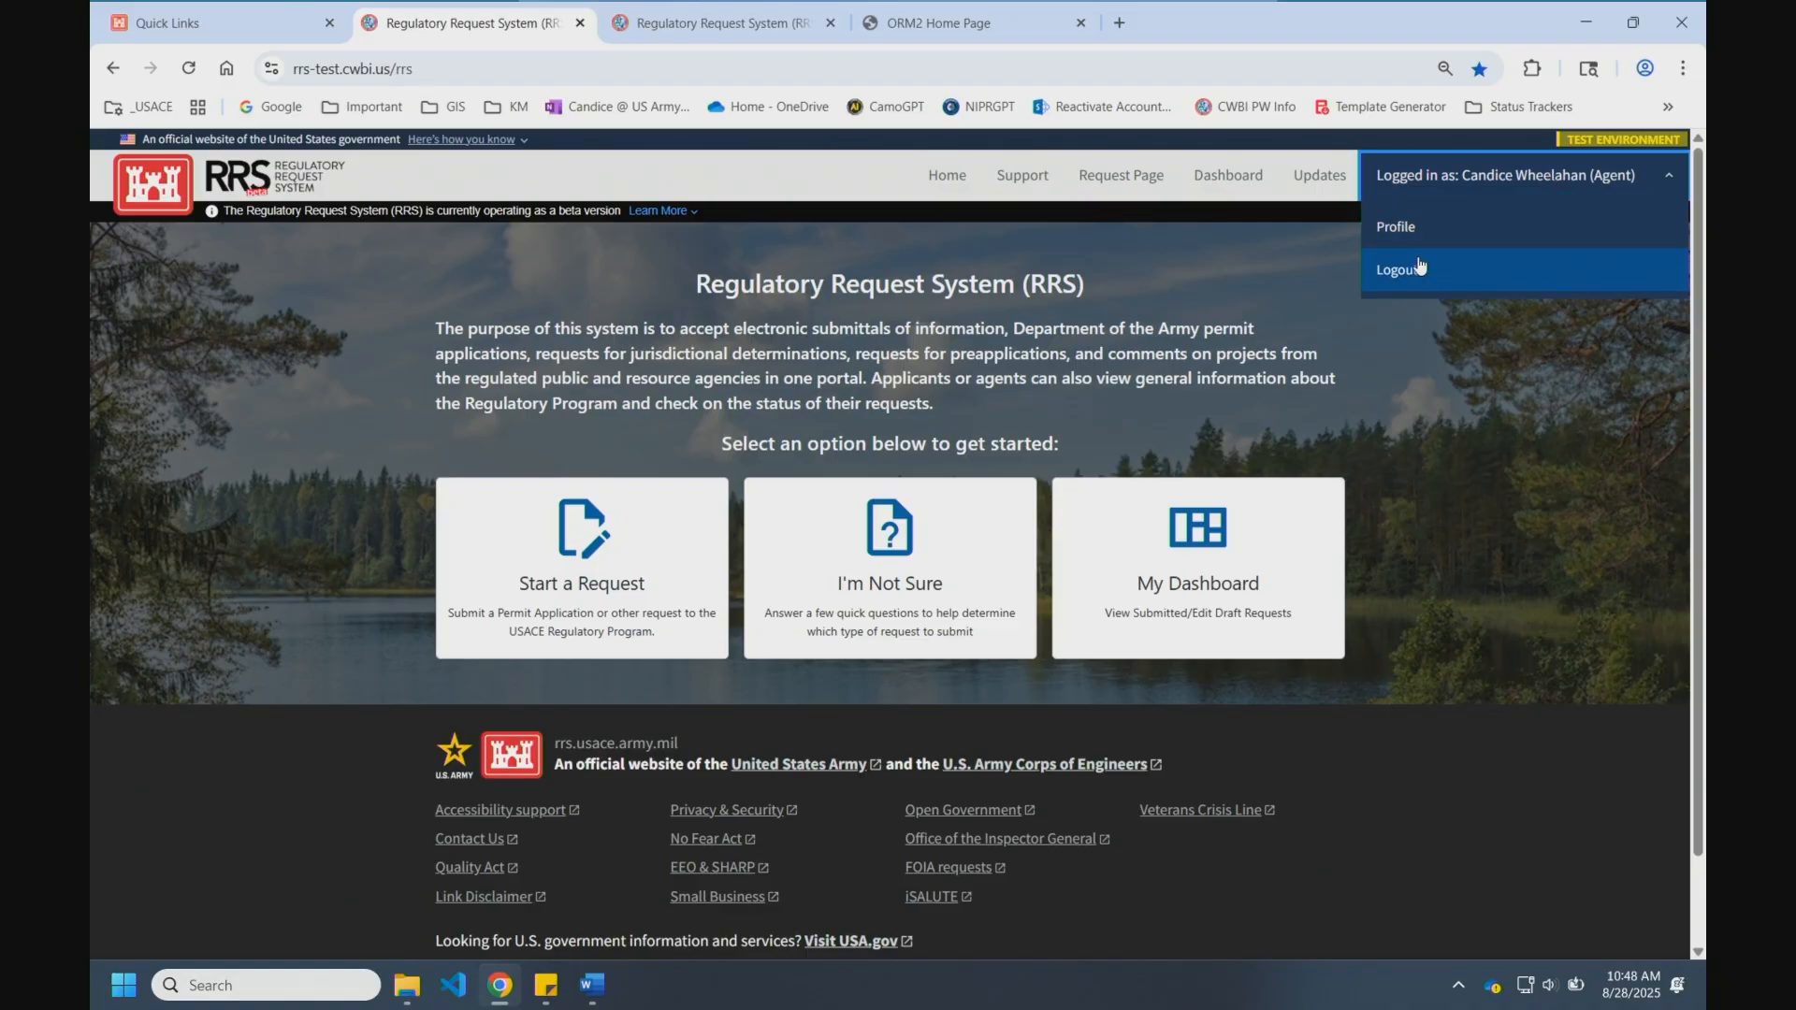
left_click(951, 185)
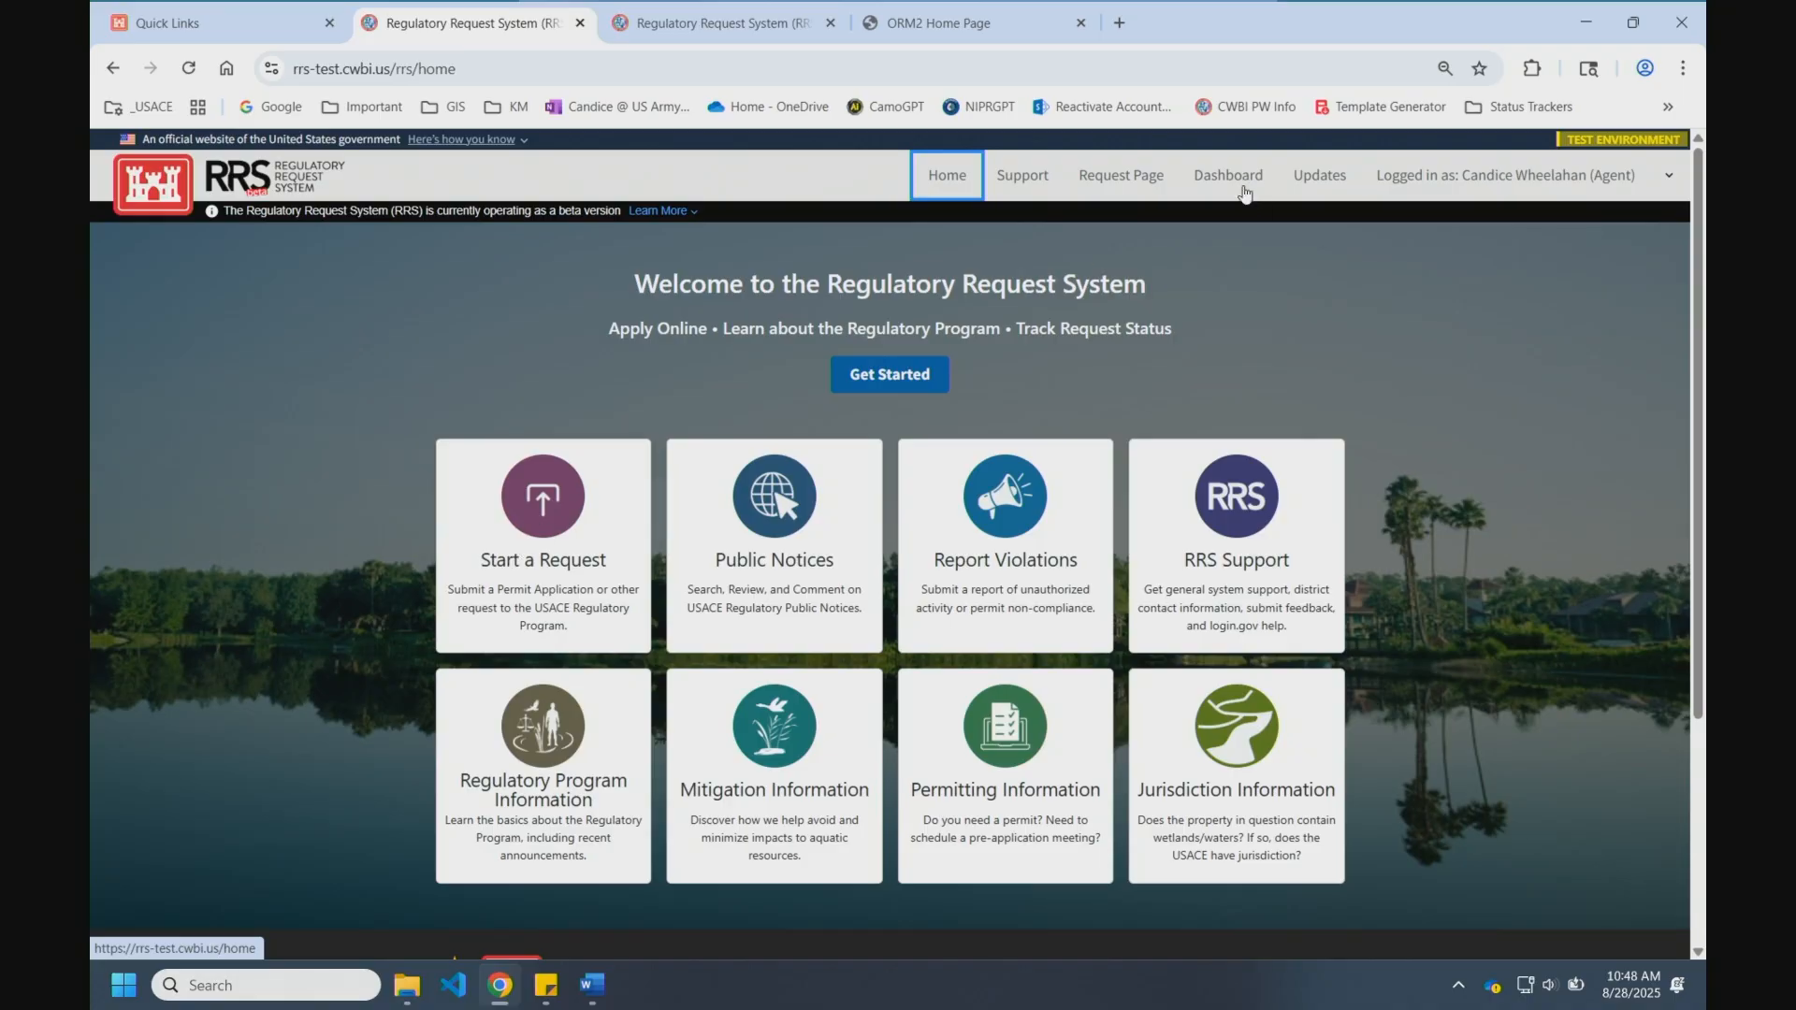
left_click(1128, 183)
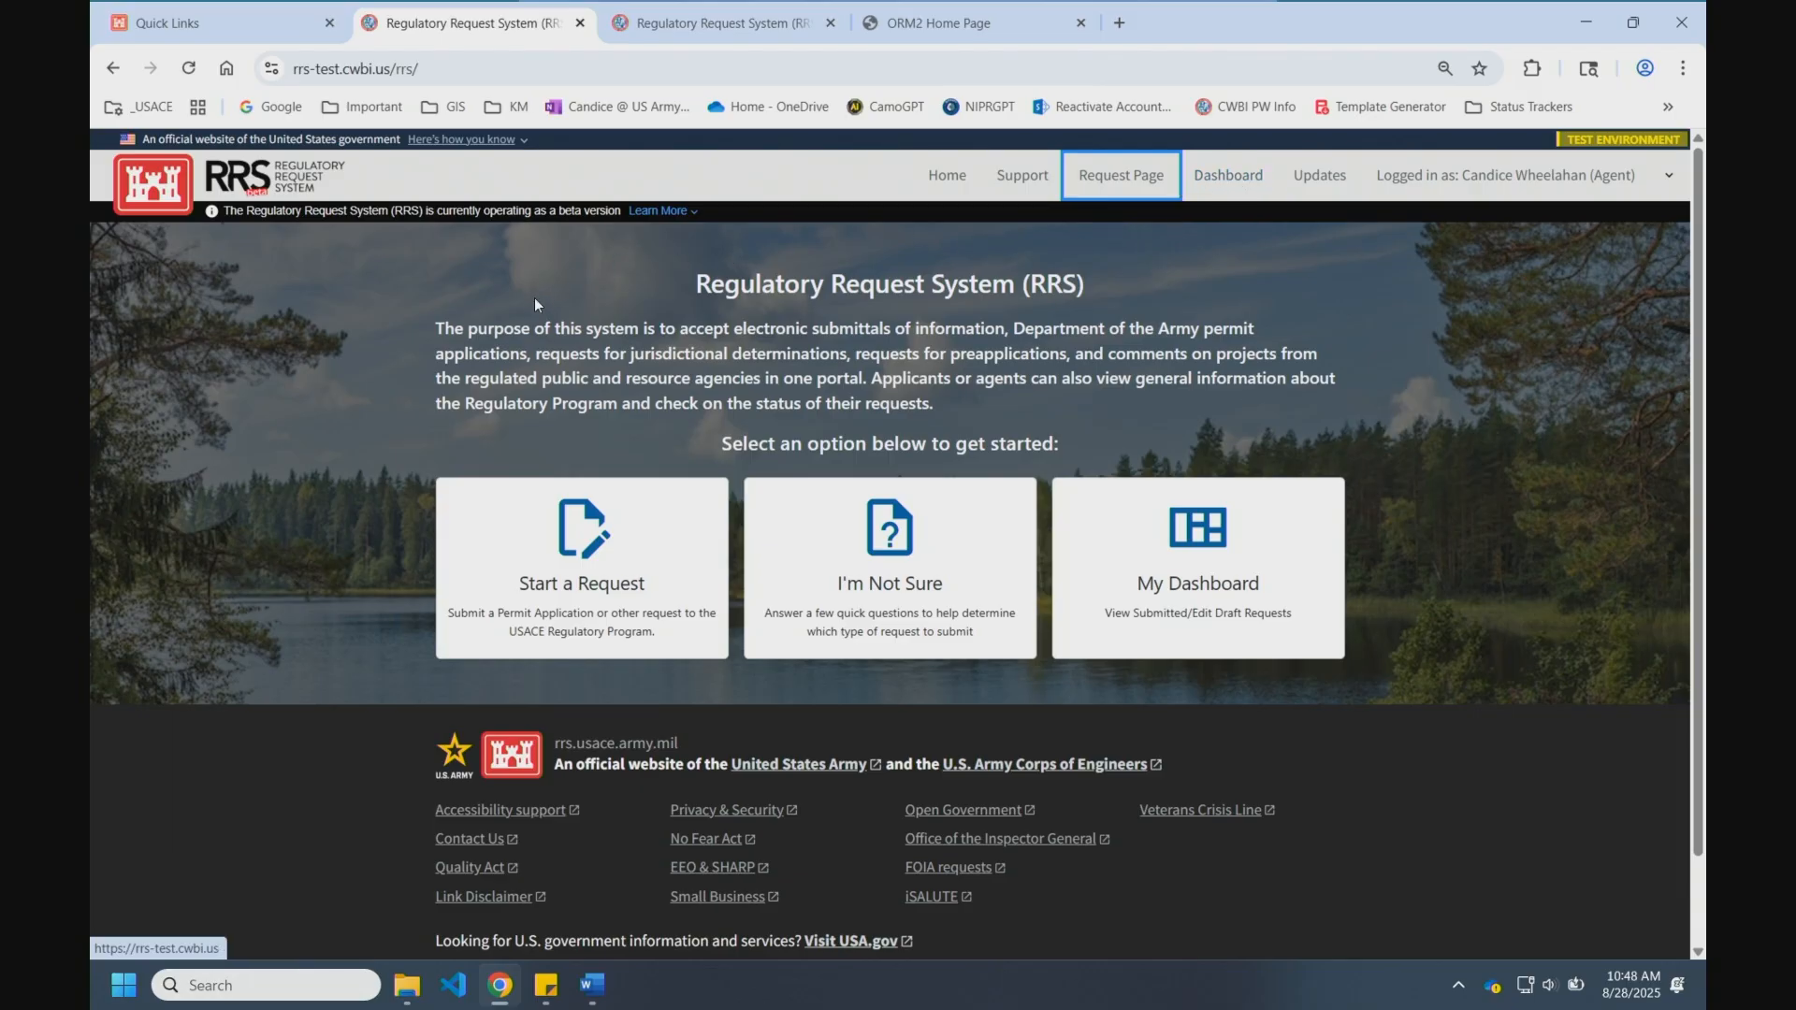
left_click(613, 537)
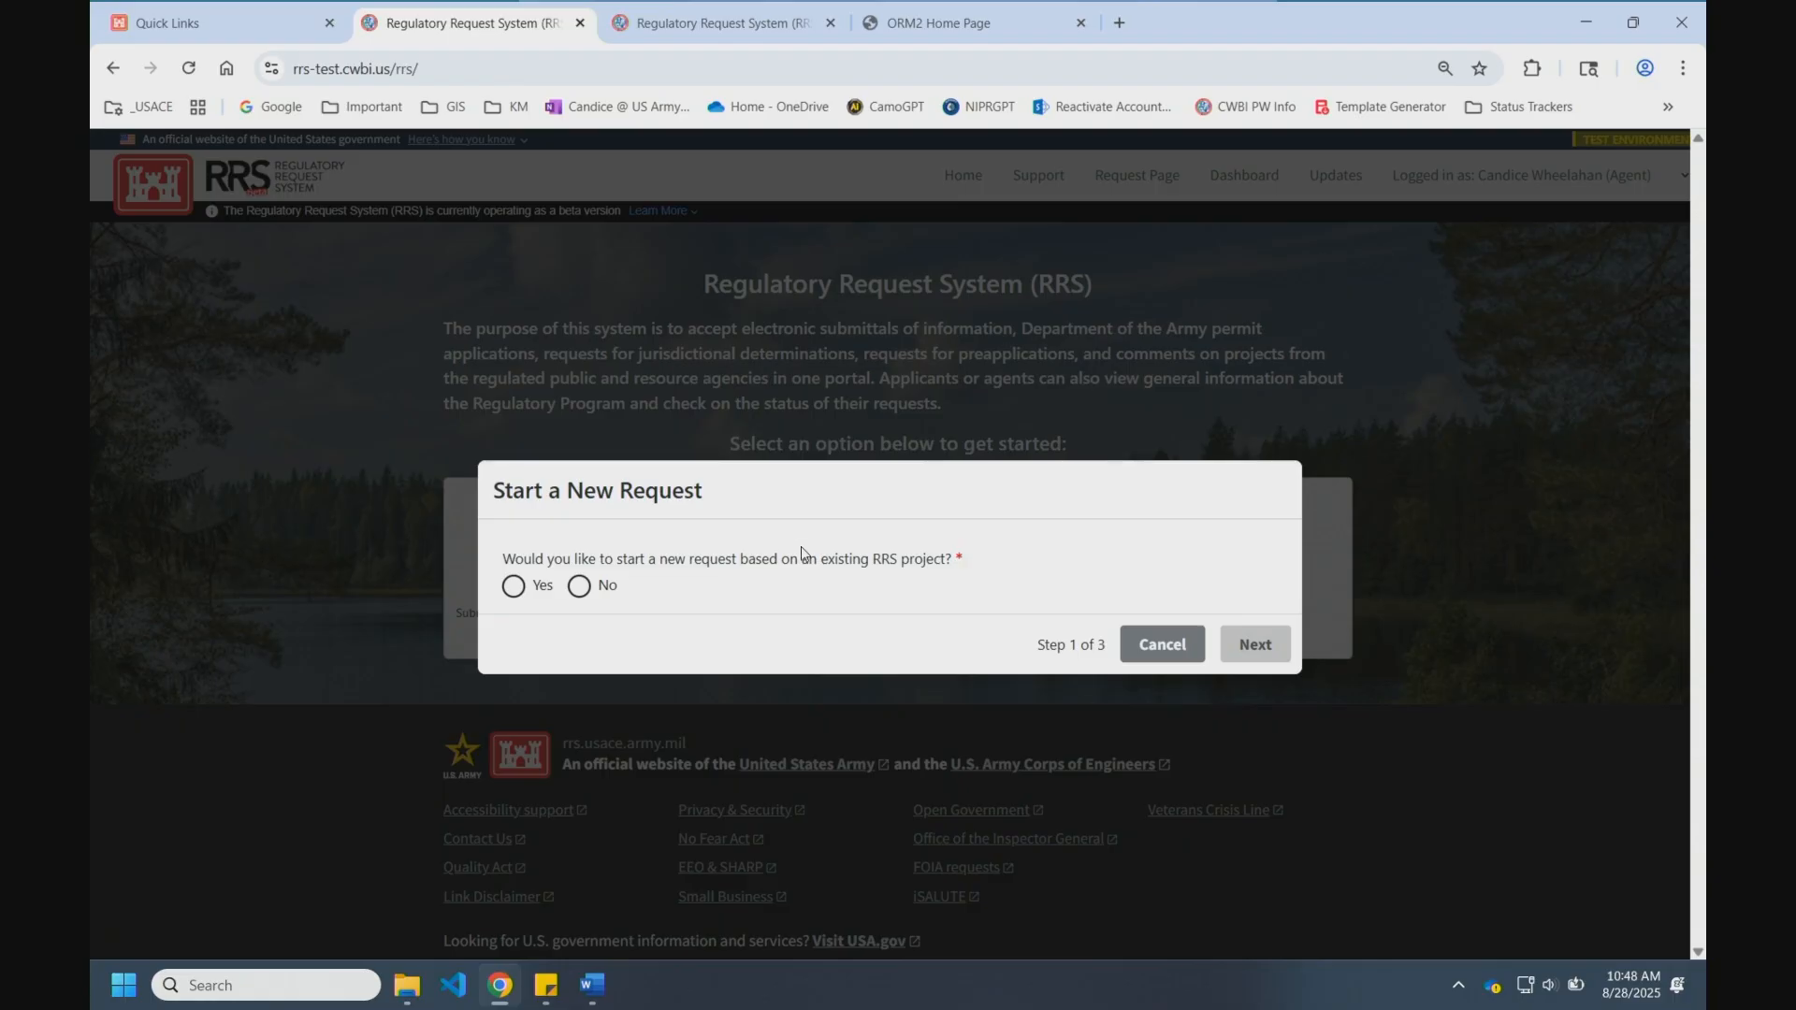
Step: Answer Yes, select existing project Dave's Goat Farm, review it, then cancel the request
left_click(524, 588)
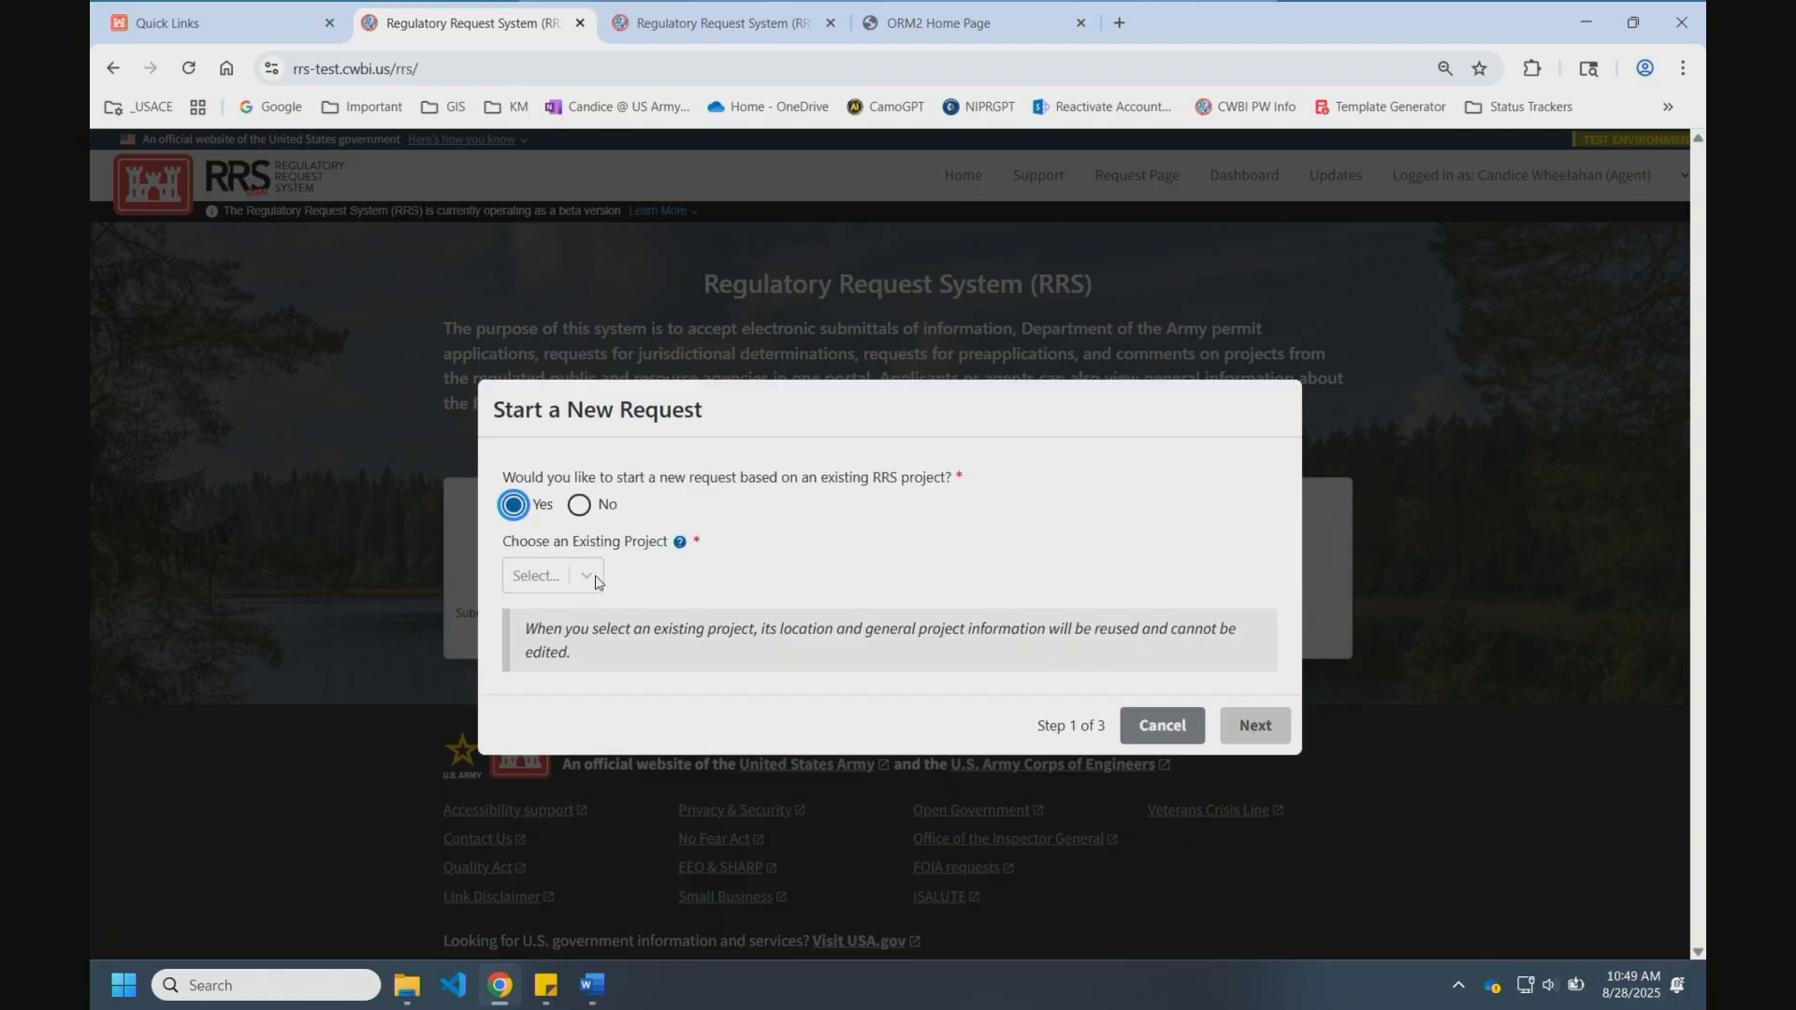
left_click(587, 576)
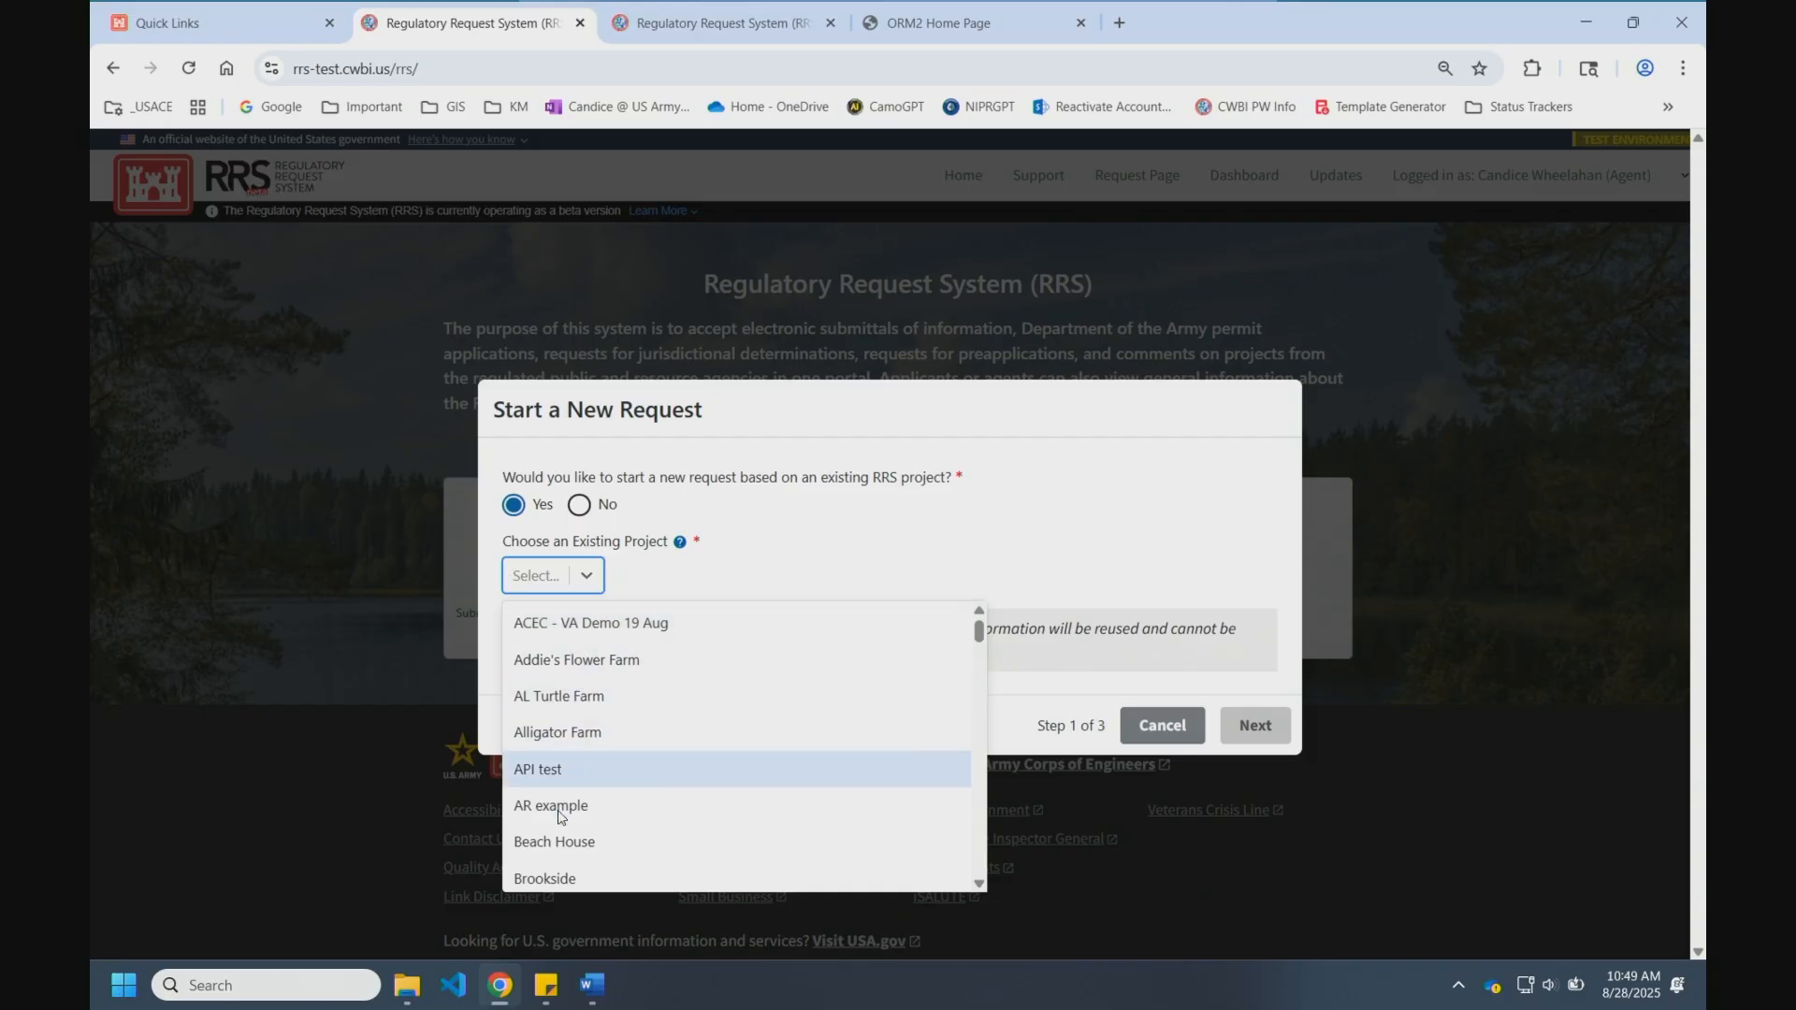
scroll(570, 795, "down", 3)
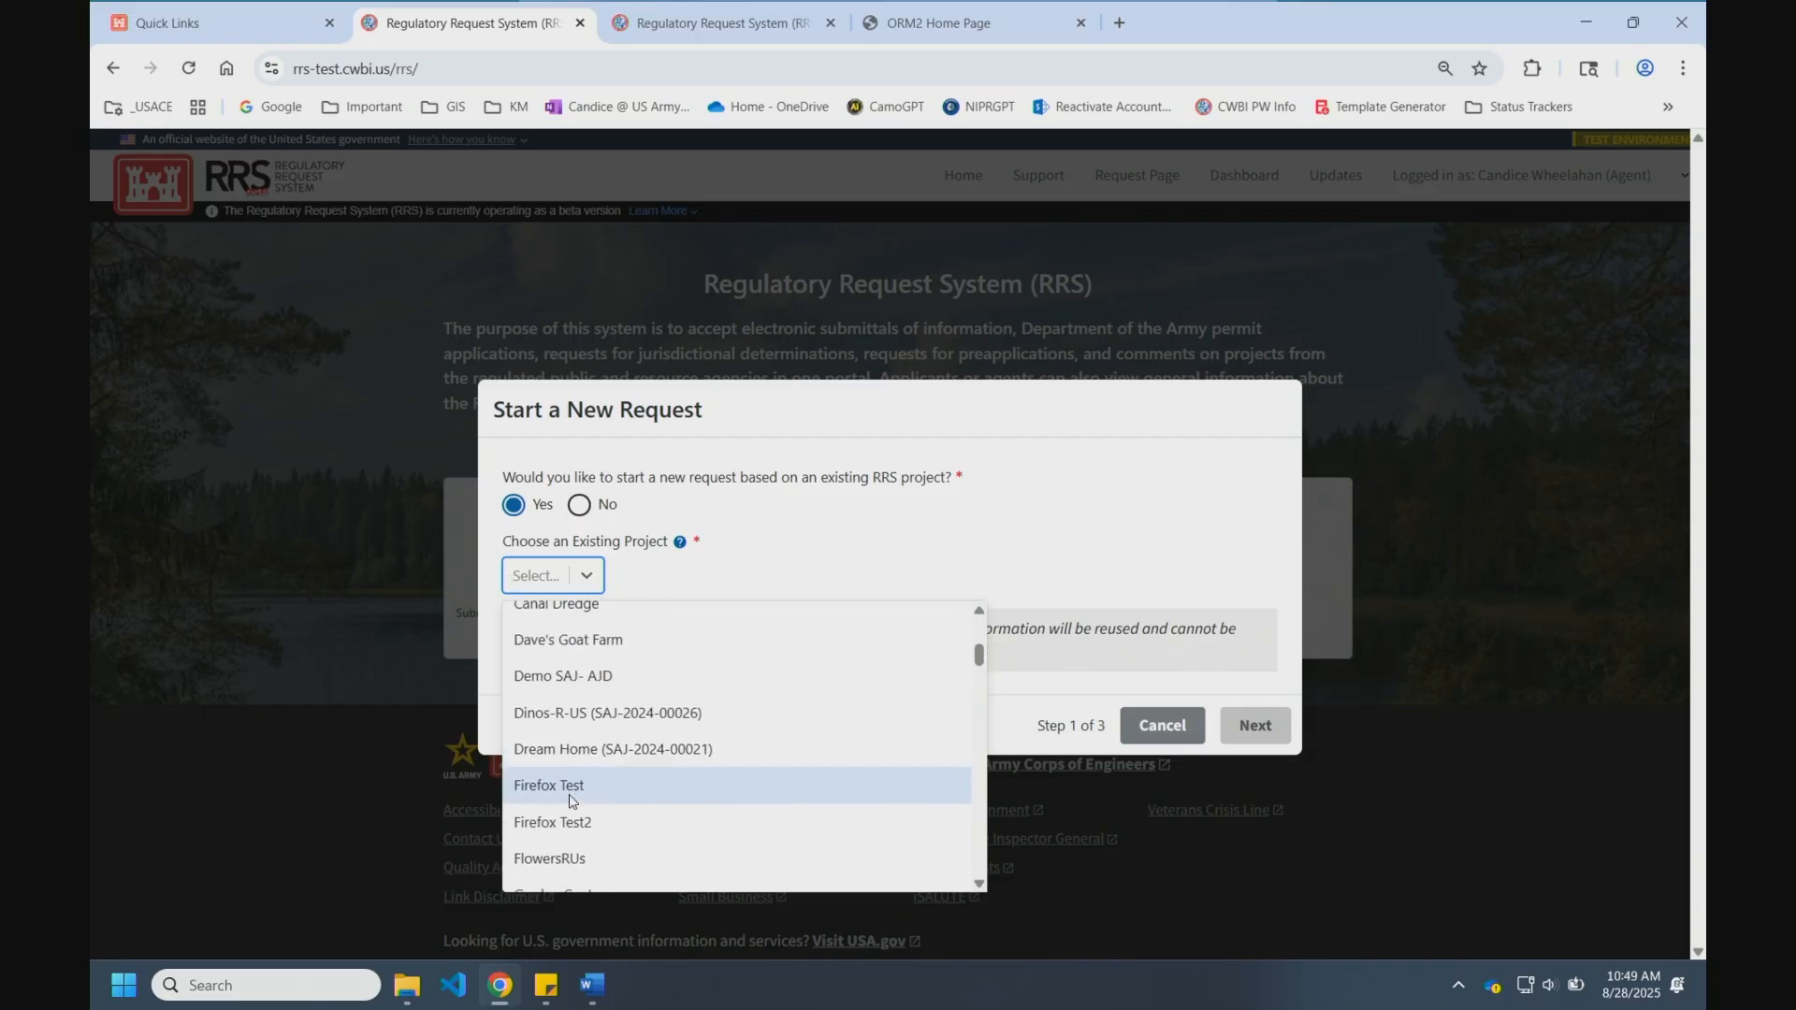
left_click(618, 638)
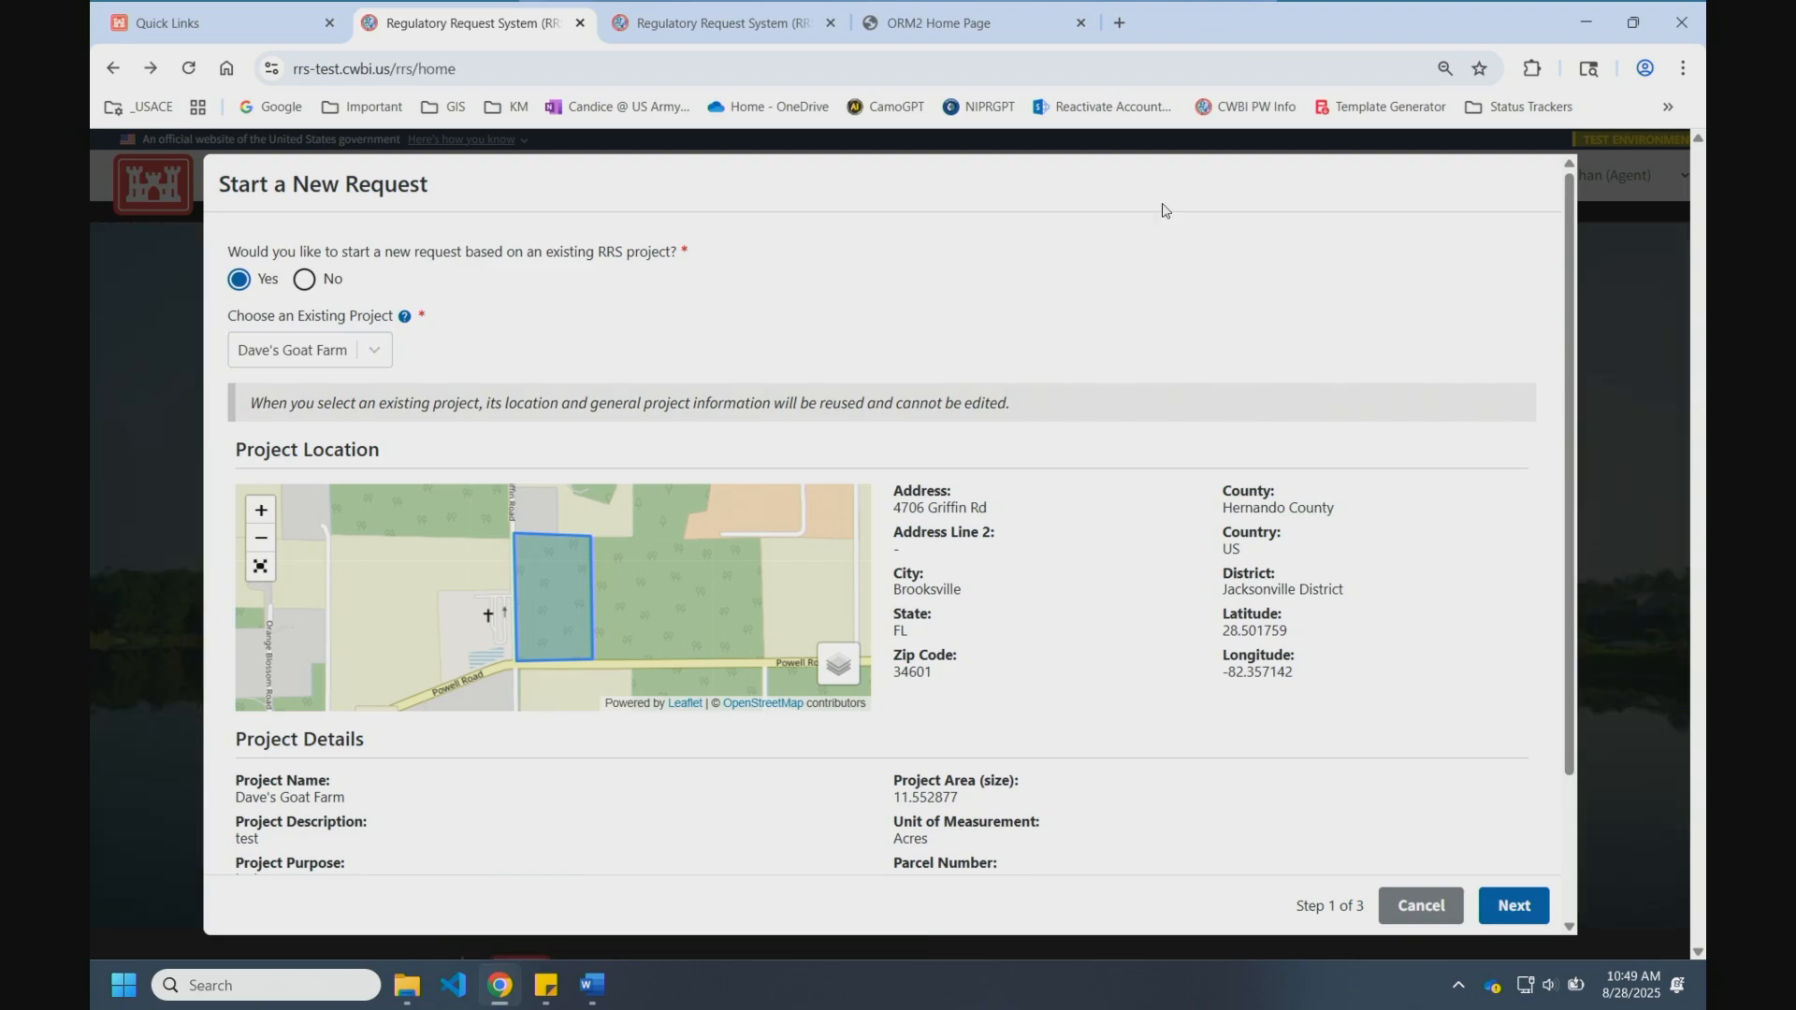
left_click(1423, 910)
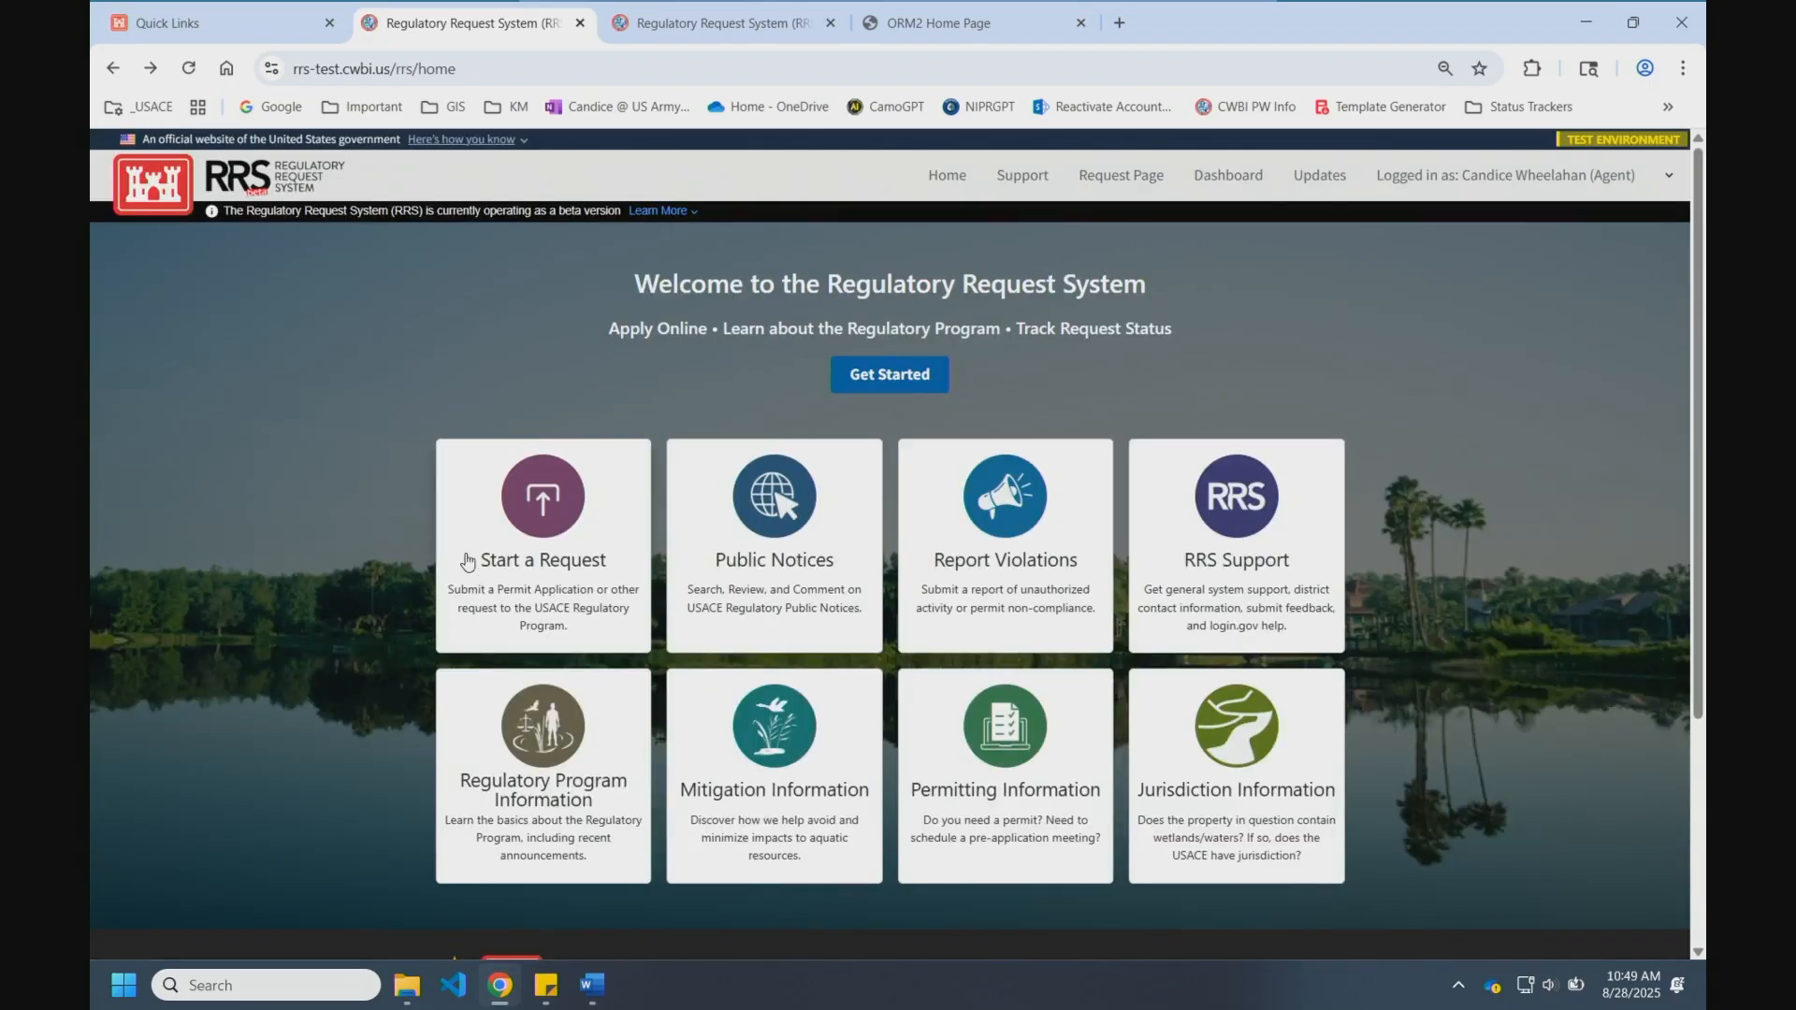
Step: Start a new request from the home page, answering No to basing it on an existing RRS project
left_click(542, 539)
left_click(577, 587)
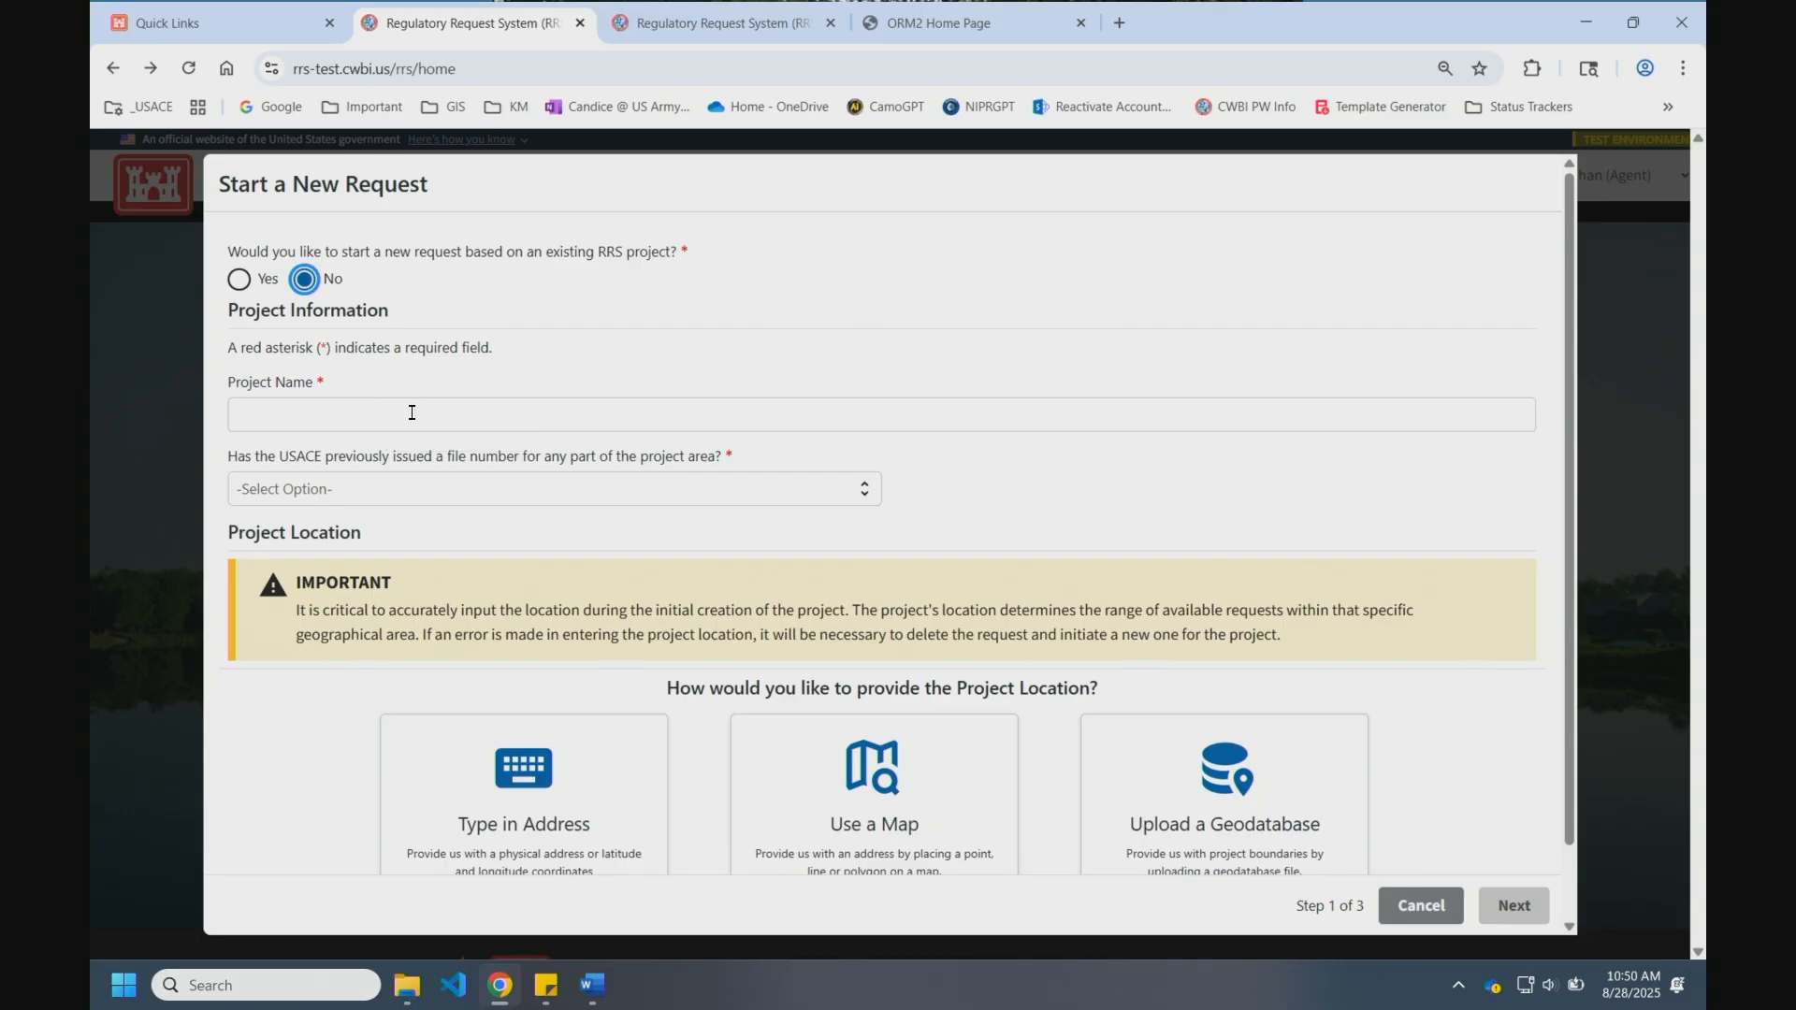
Step: Enter 'Test SAJ' as the Project Name and answer No to a previously issued USACE file number
left_click(411, 412)
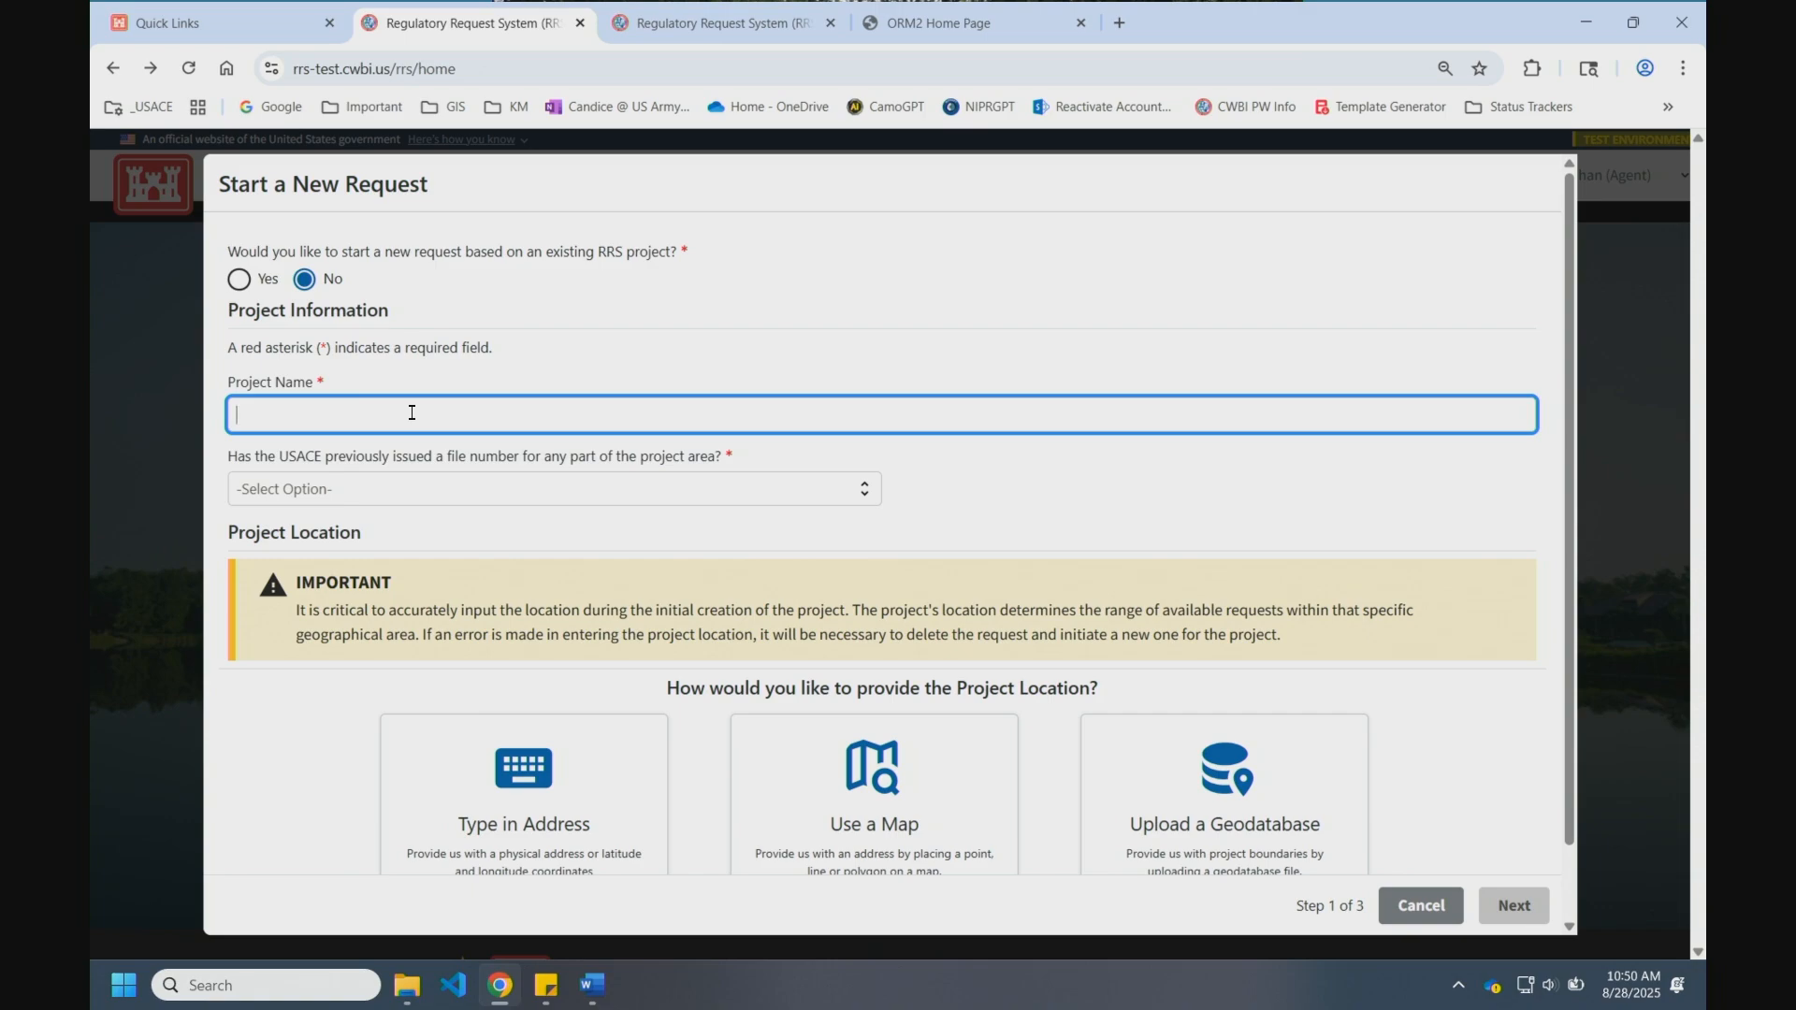
type("Test SAJ")
left_click(392, 488)
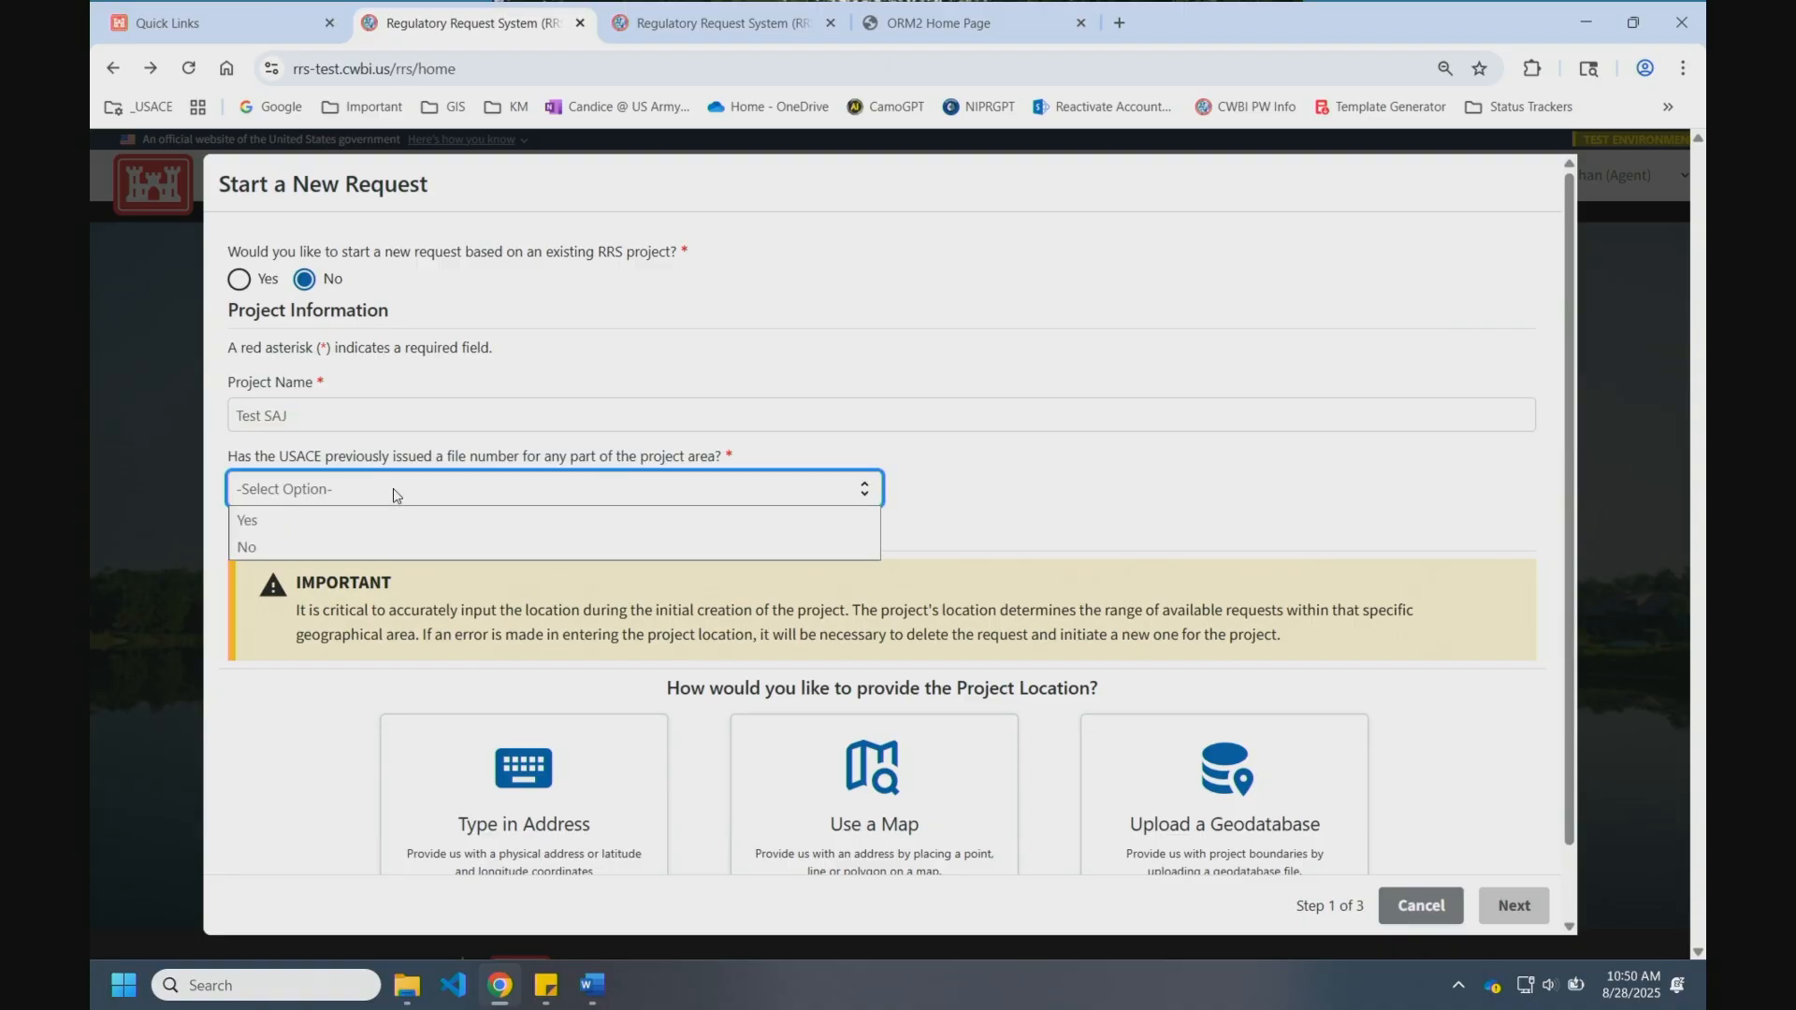
left_click(340, 521)
left_click(318, 564)
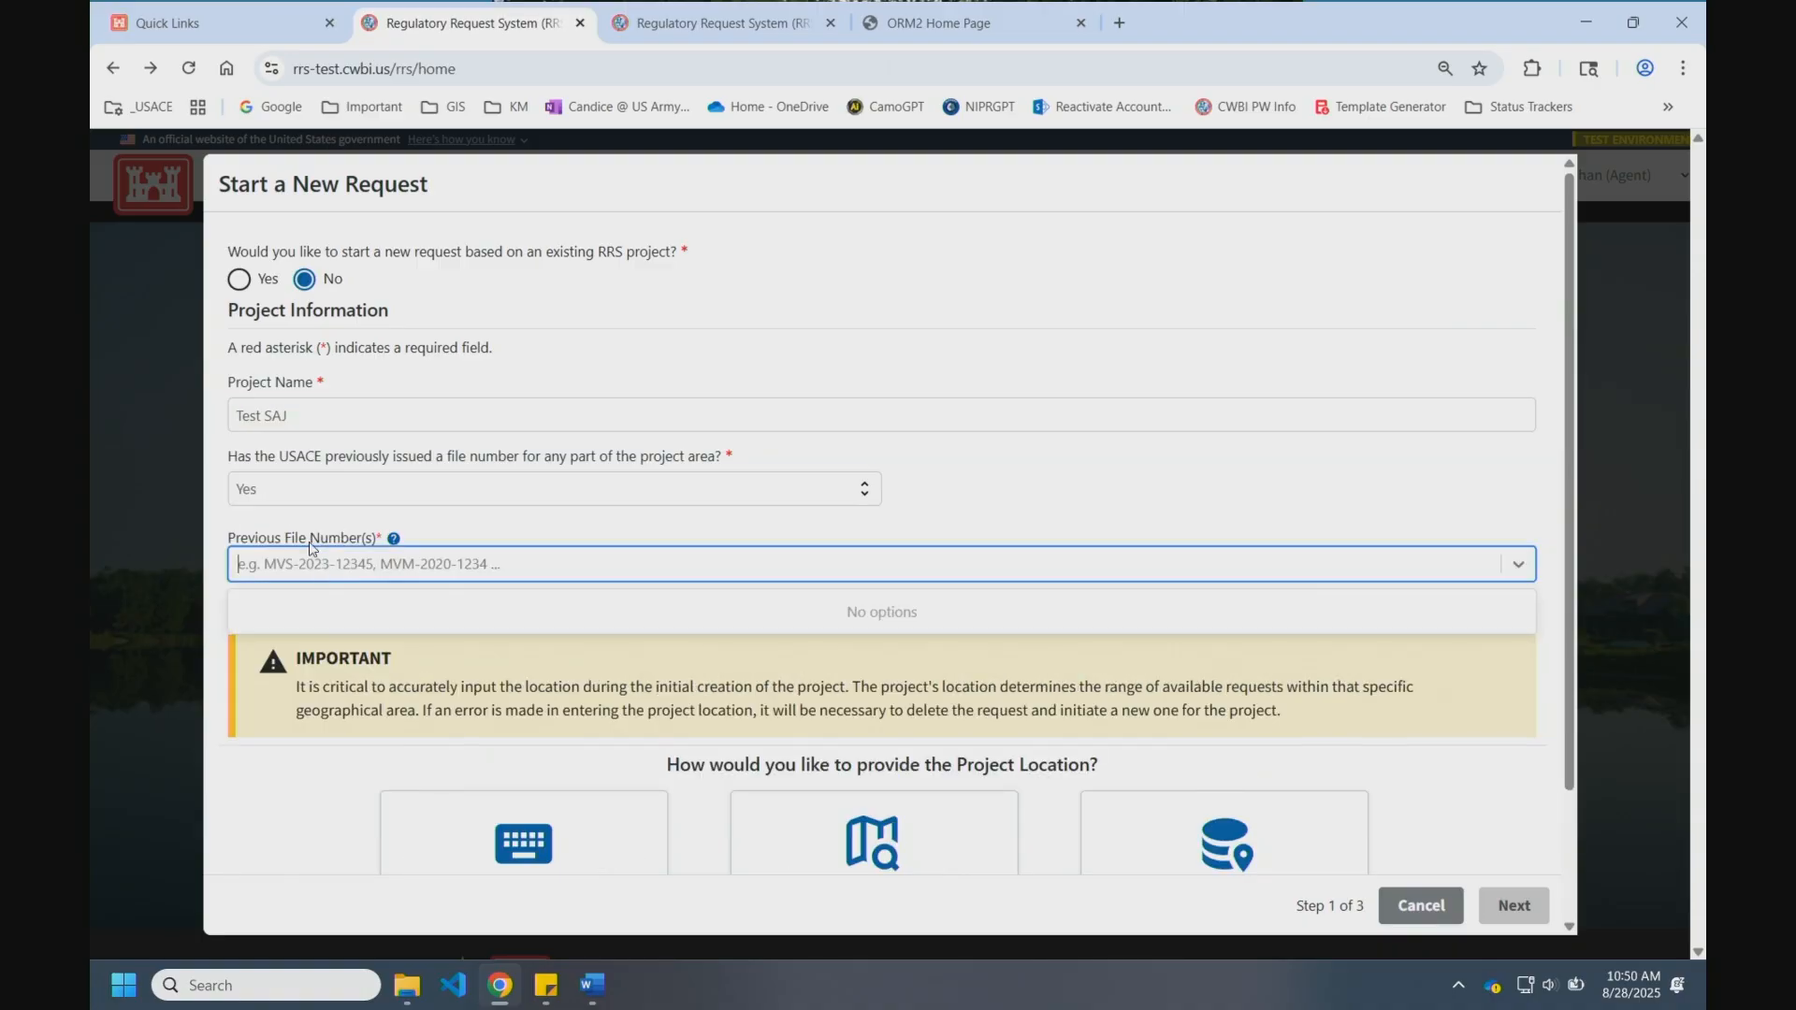
type("SAJ")
key("BackSpace")
key("BackSpace")
left_click(451, 496)
left_click(401, 638)
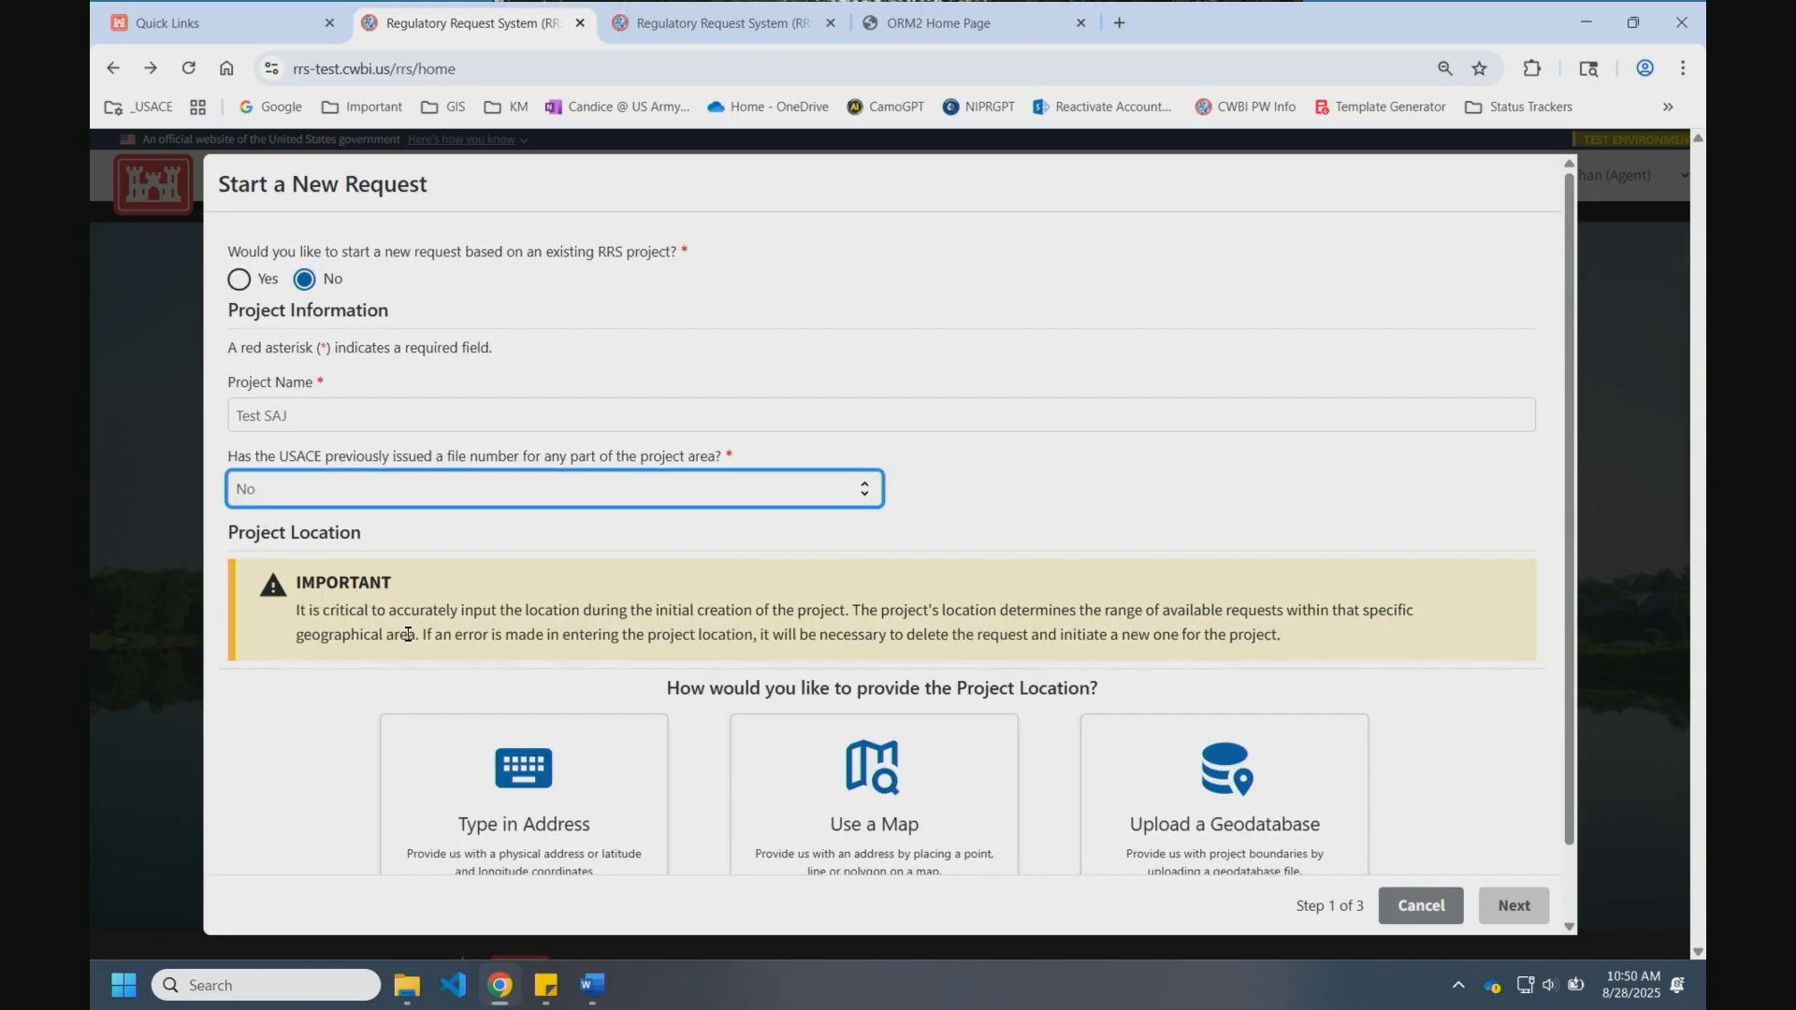
scroll(1272, 600, "down", 1)
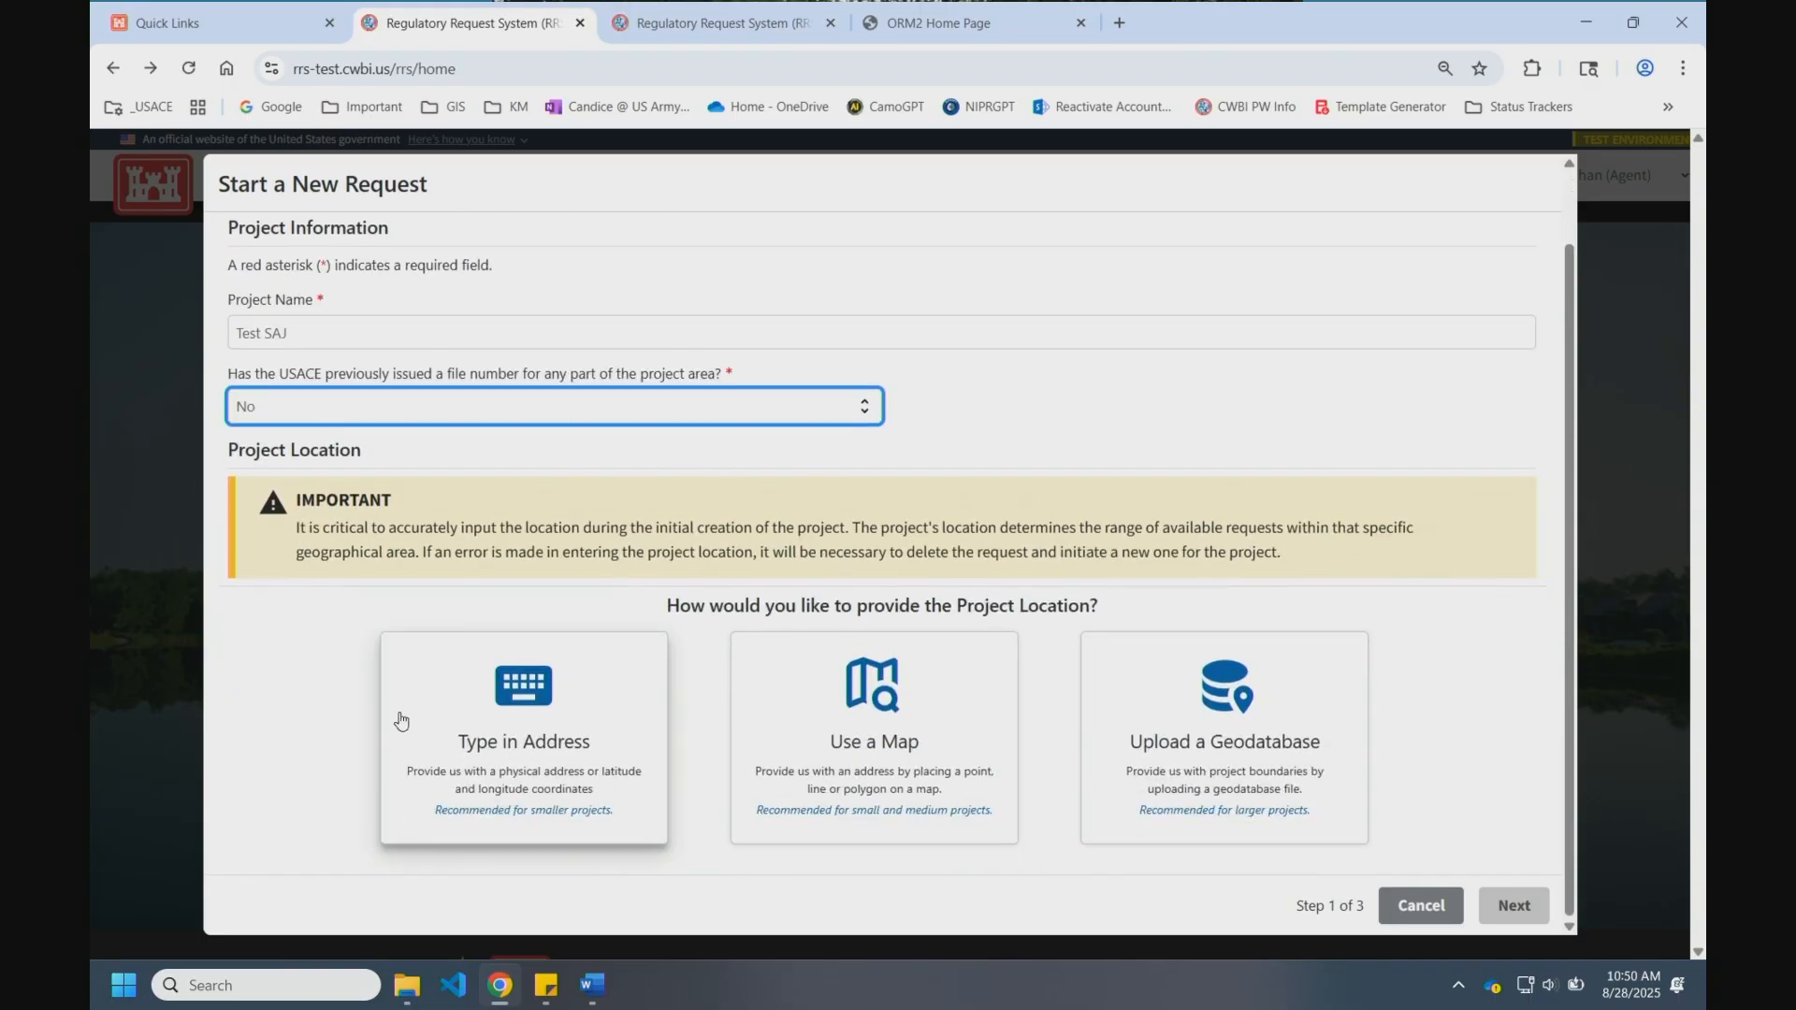
Step: Choose the map location method and zoom the map in on Bradenton, west-central Florida
left_click(438, 744)
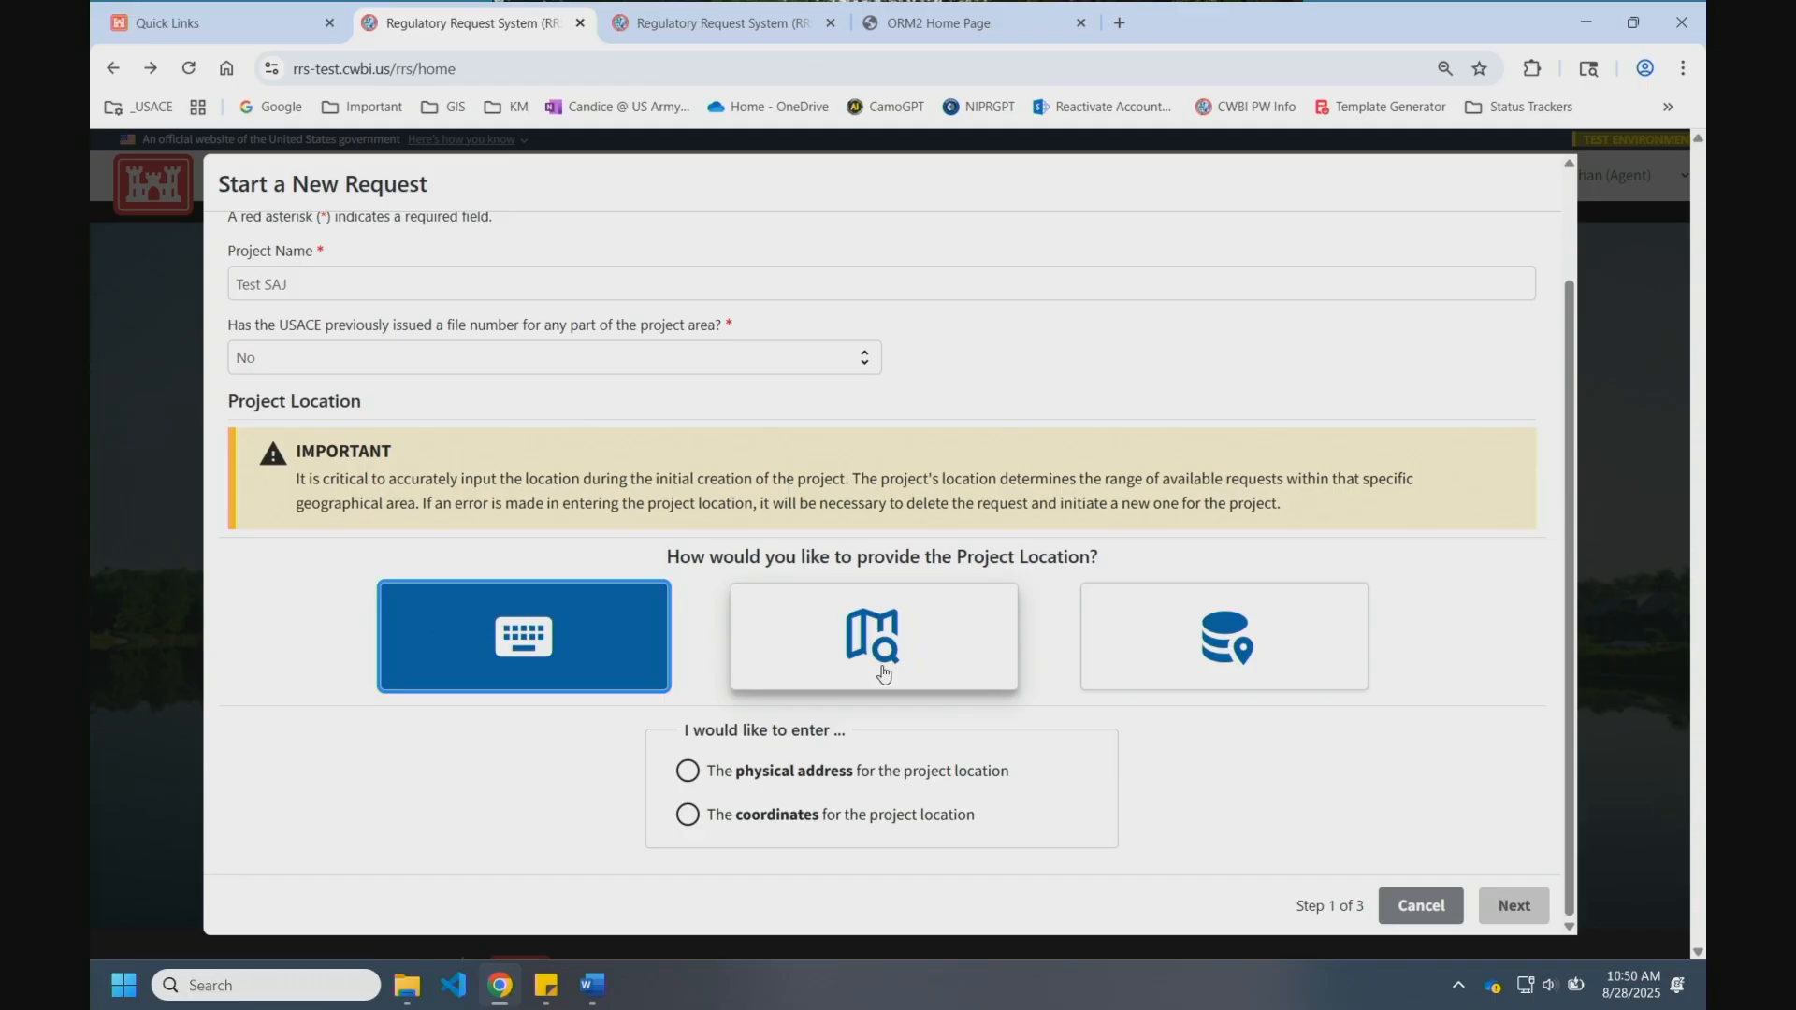
left_click(928, 635)
scroll(1341, 531, "down", 3)
scroll(1262, 575, "down", 1)
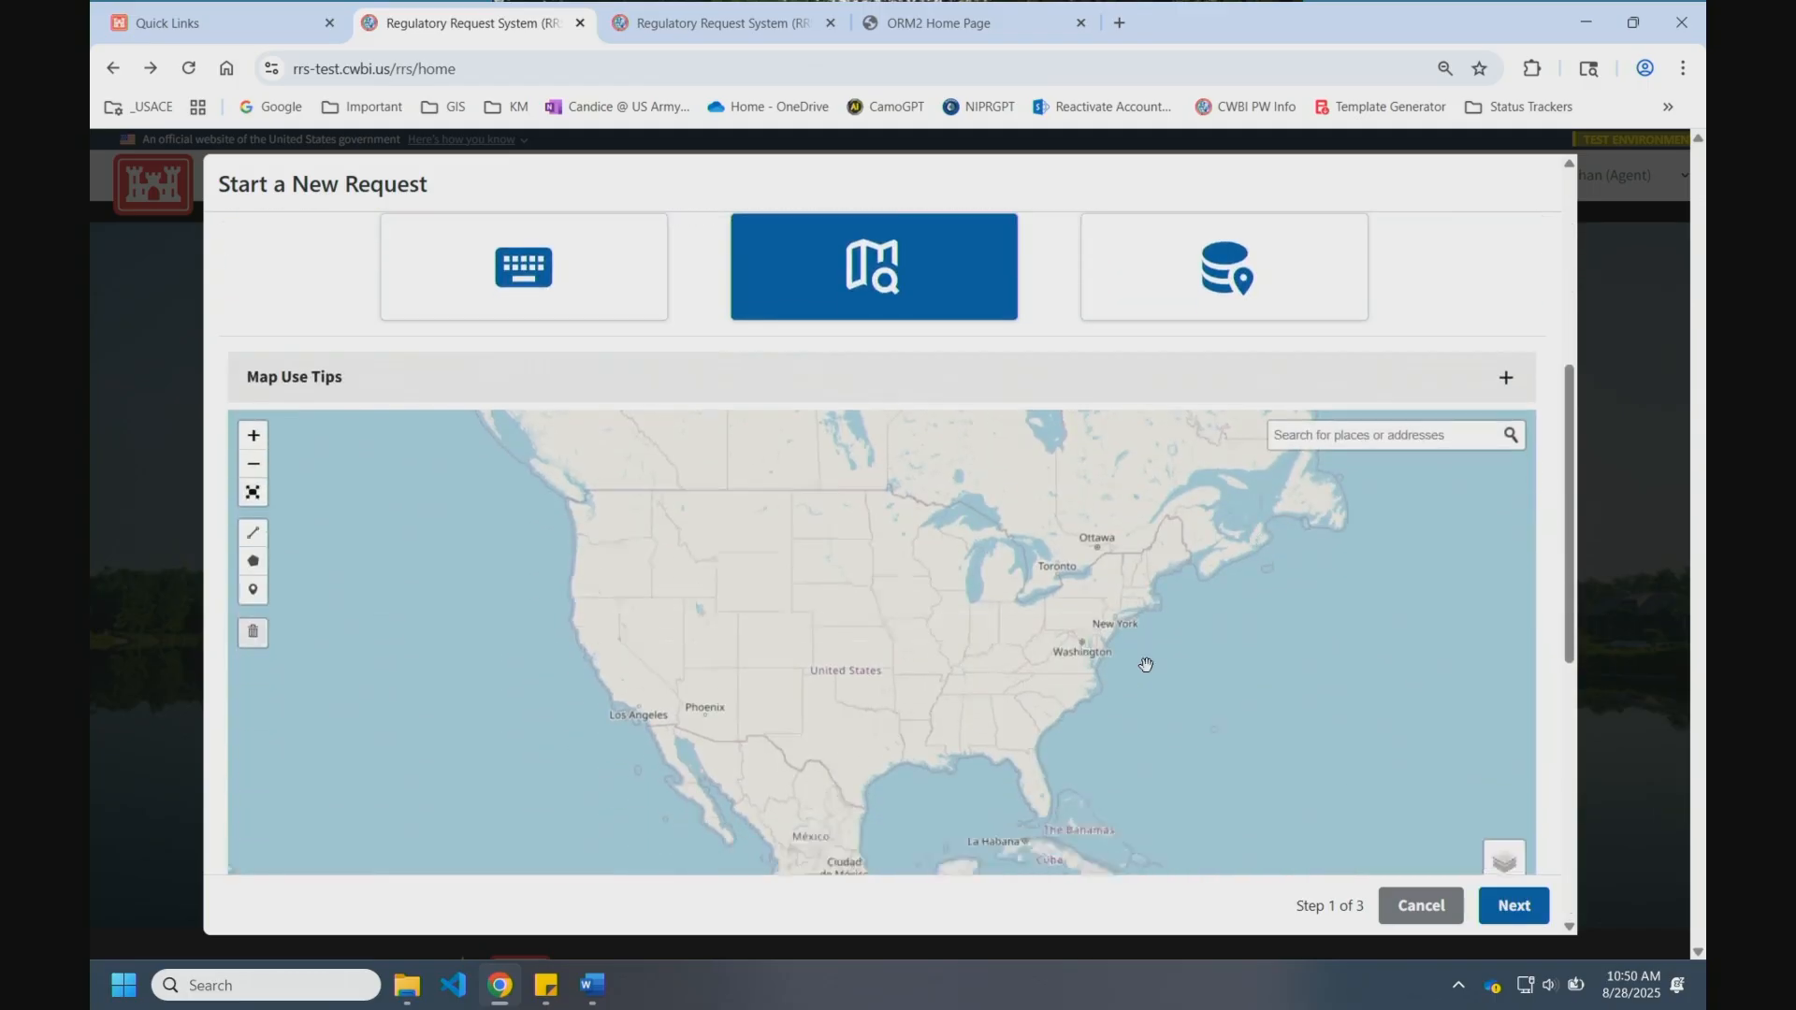
scroll(1022, 744, "up", 2)
scroll(1018, 753, "up", 4)
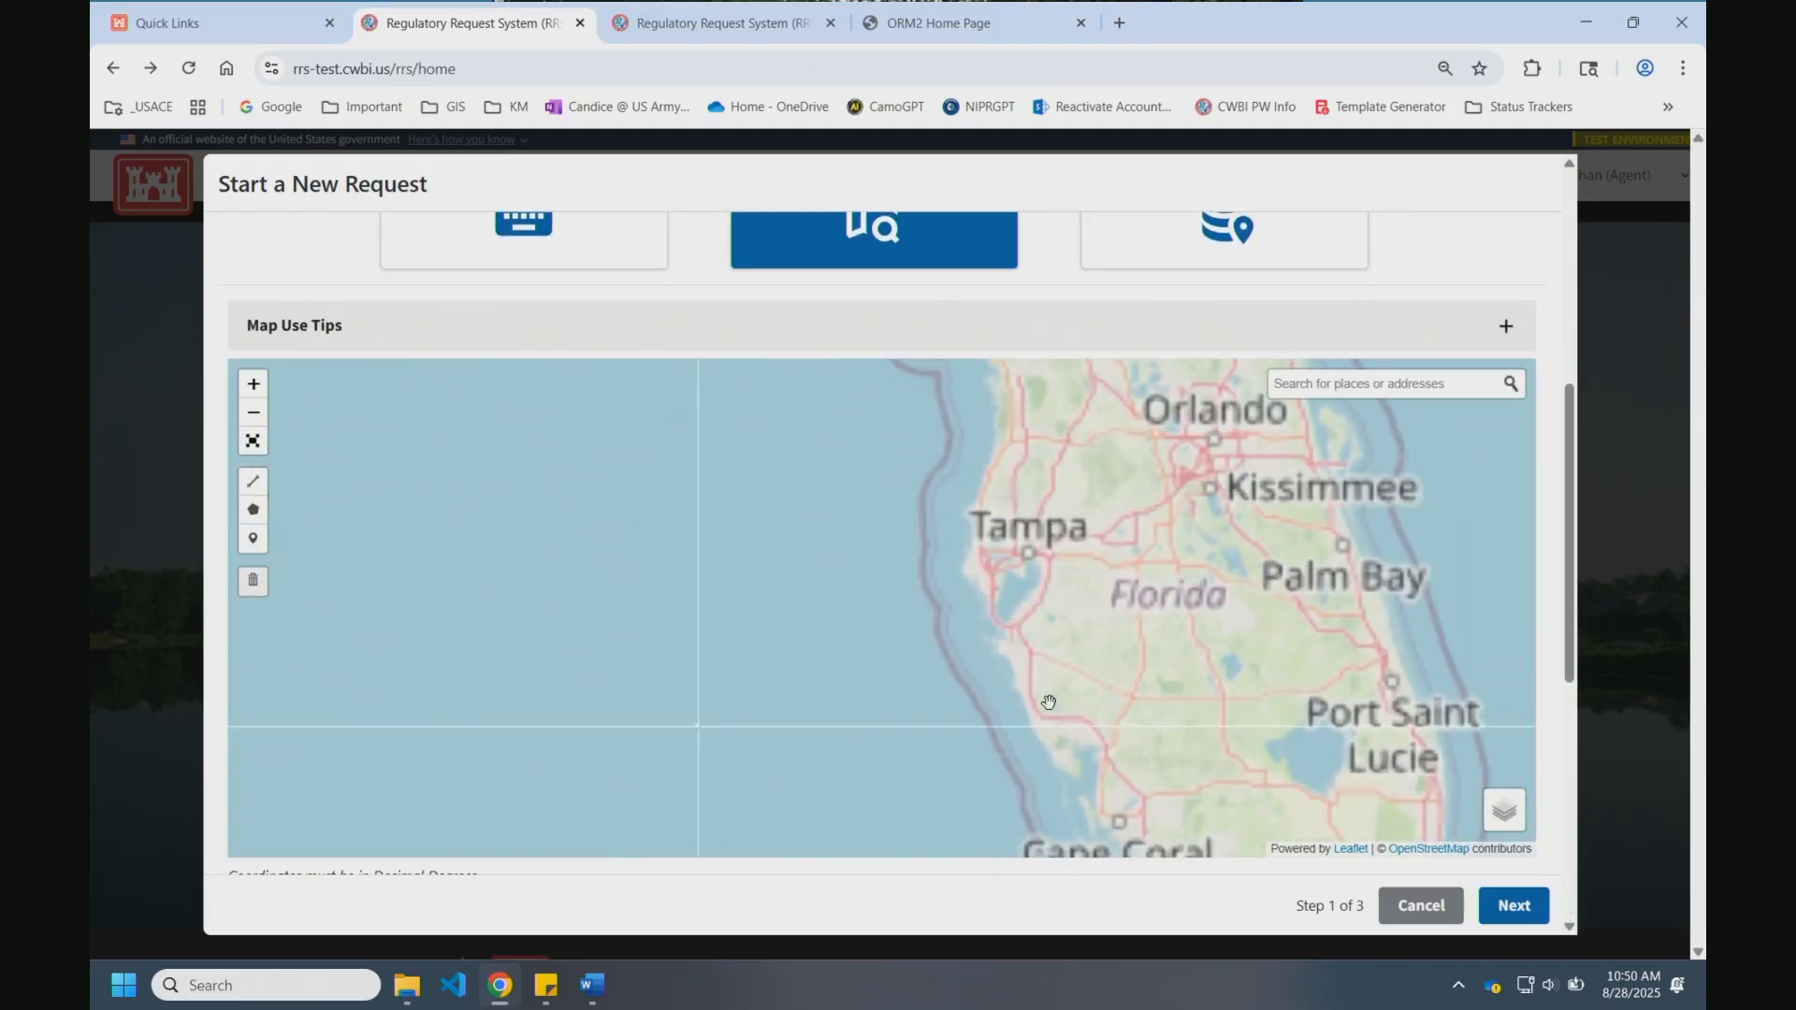
left_click_drag(637, 501, 668, 613)
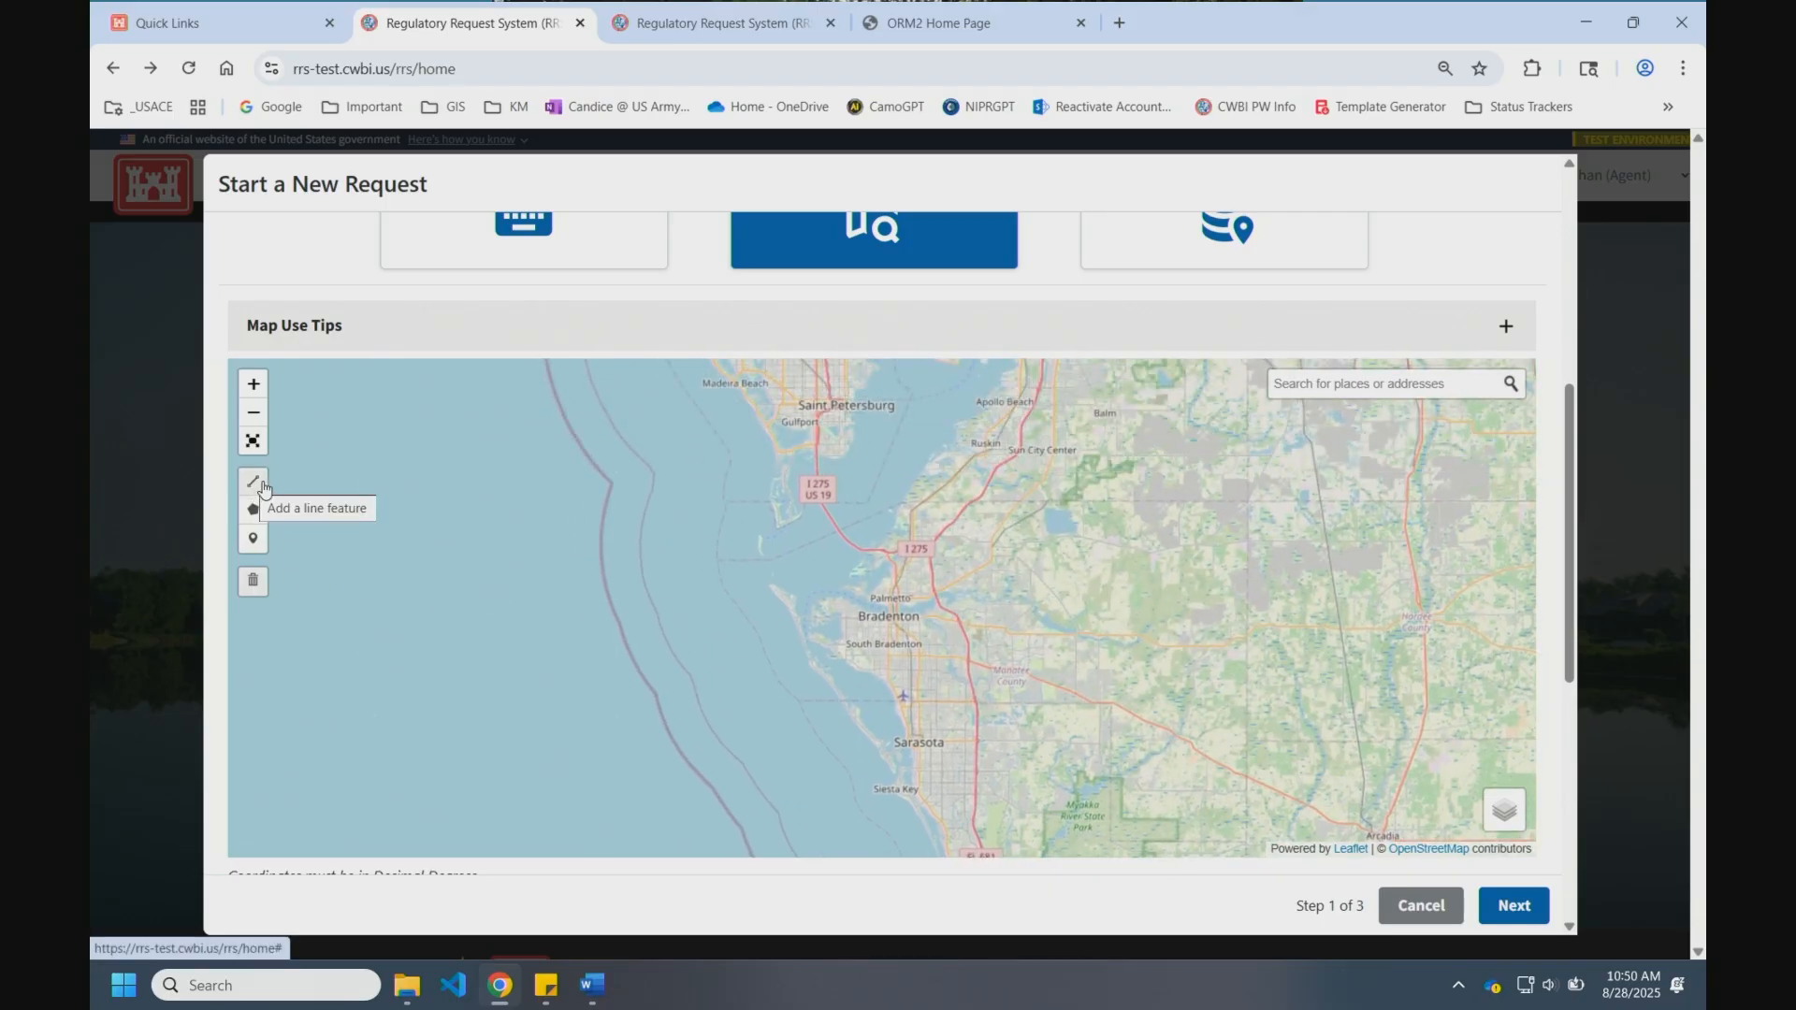
scroll(924, 662, "up", 1)
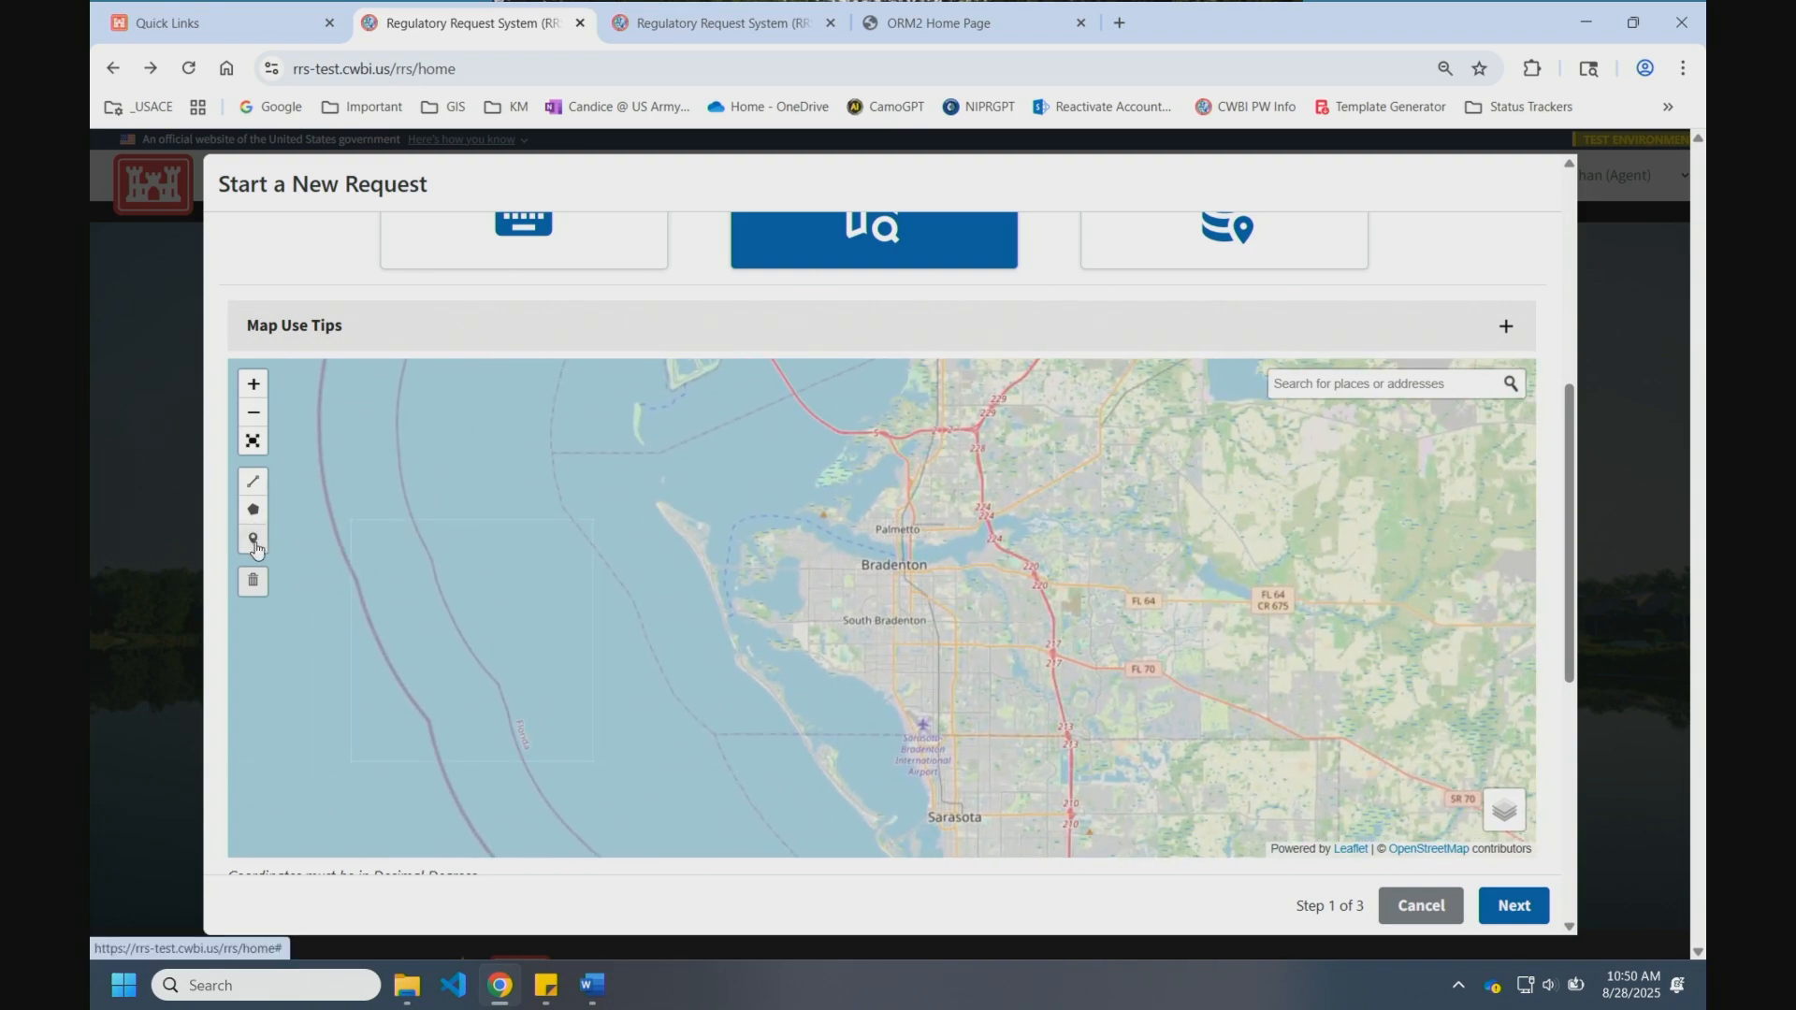
Step: Switch the project location method to the geodatabase upload option
left_click(1215, 254)
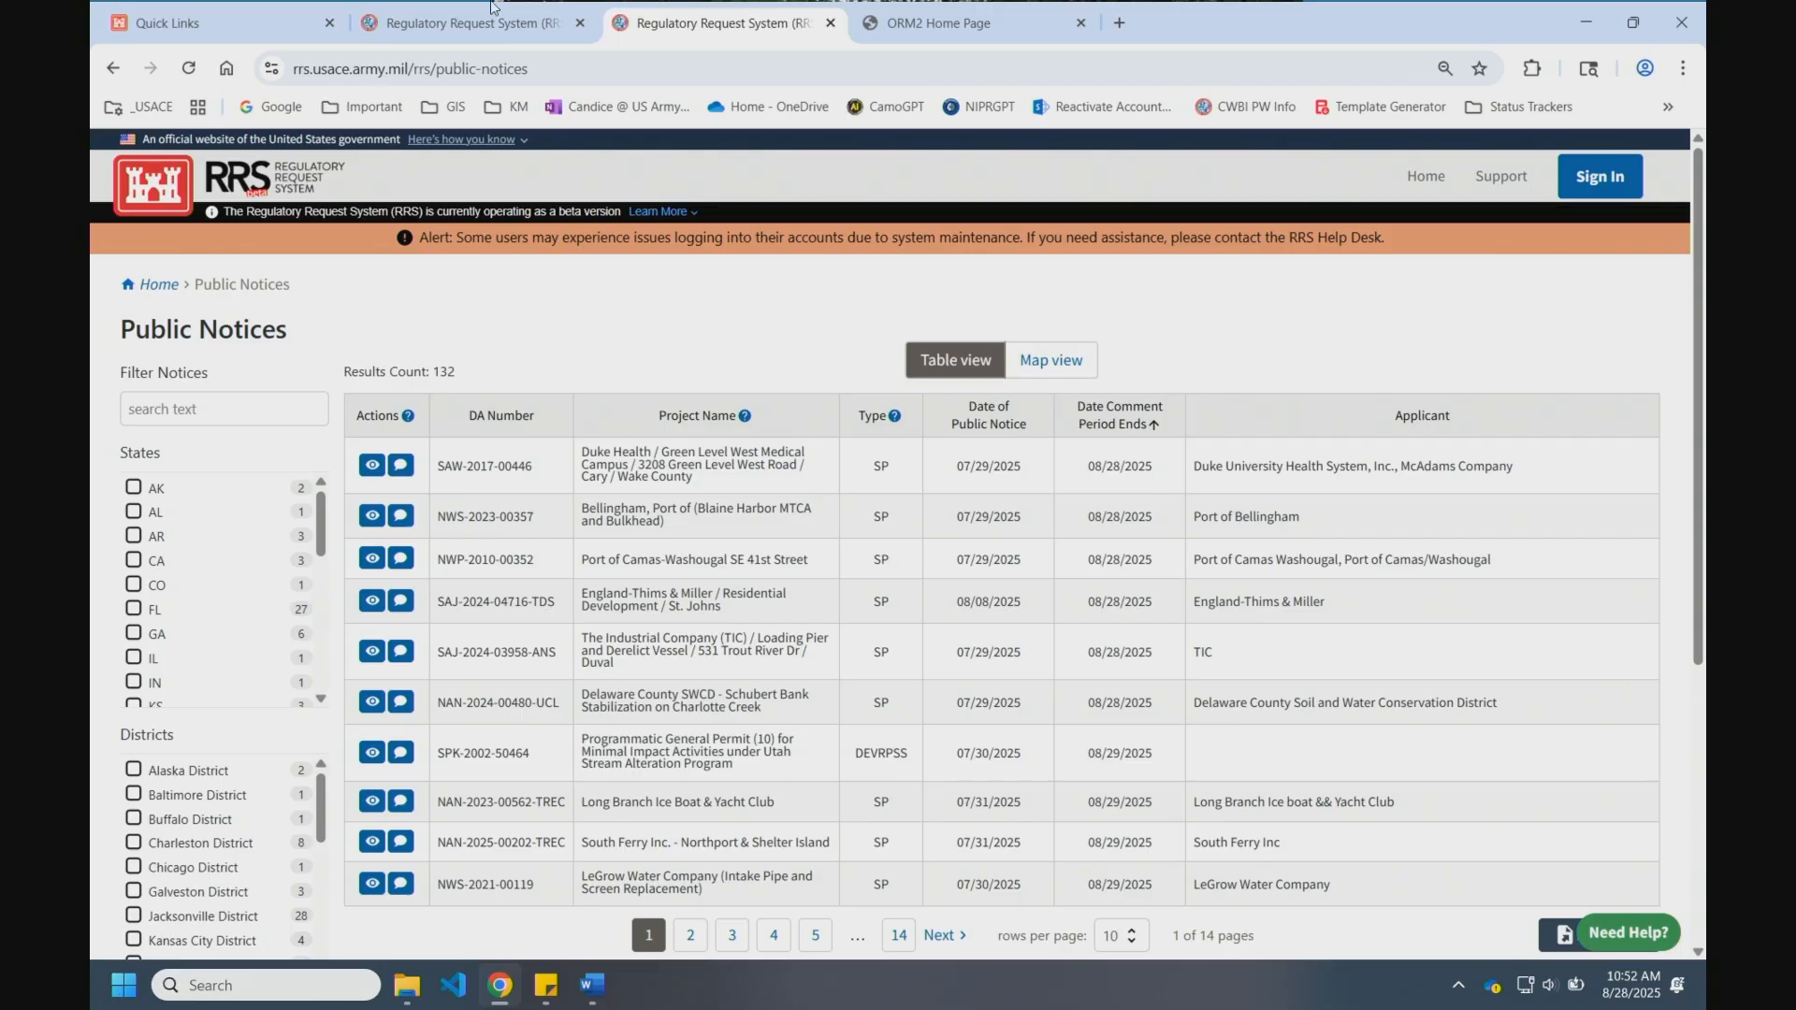
Step: Return to the RRS browser tab holding the Start a New Request dialog
left_click(595, 33)
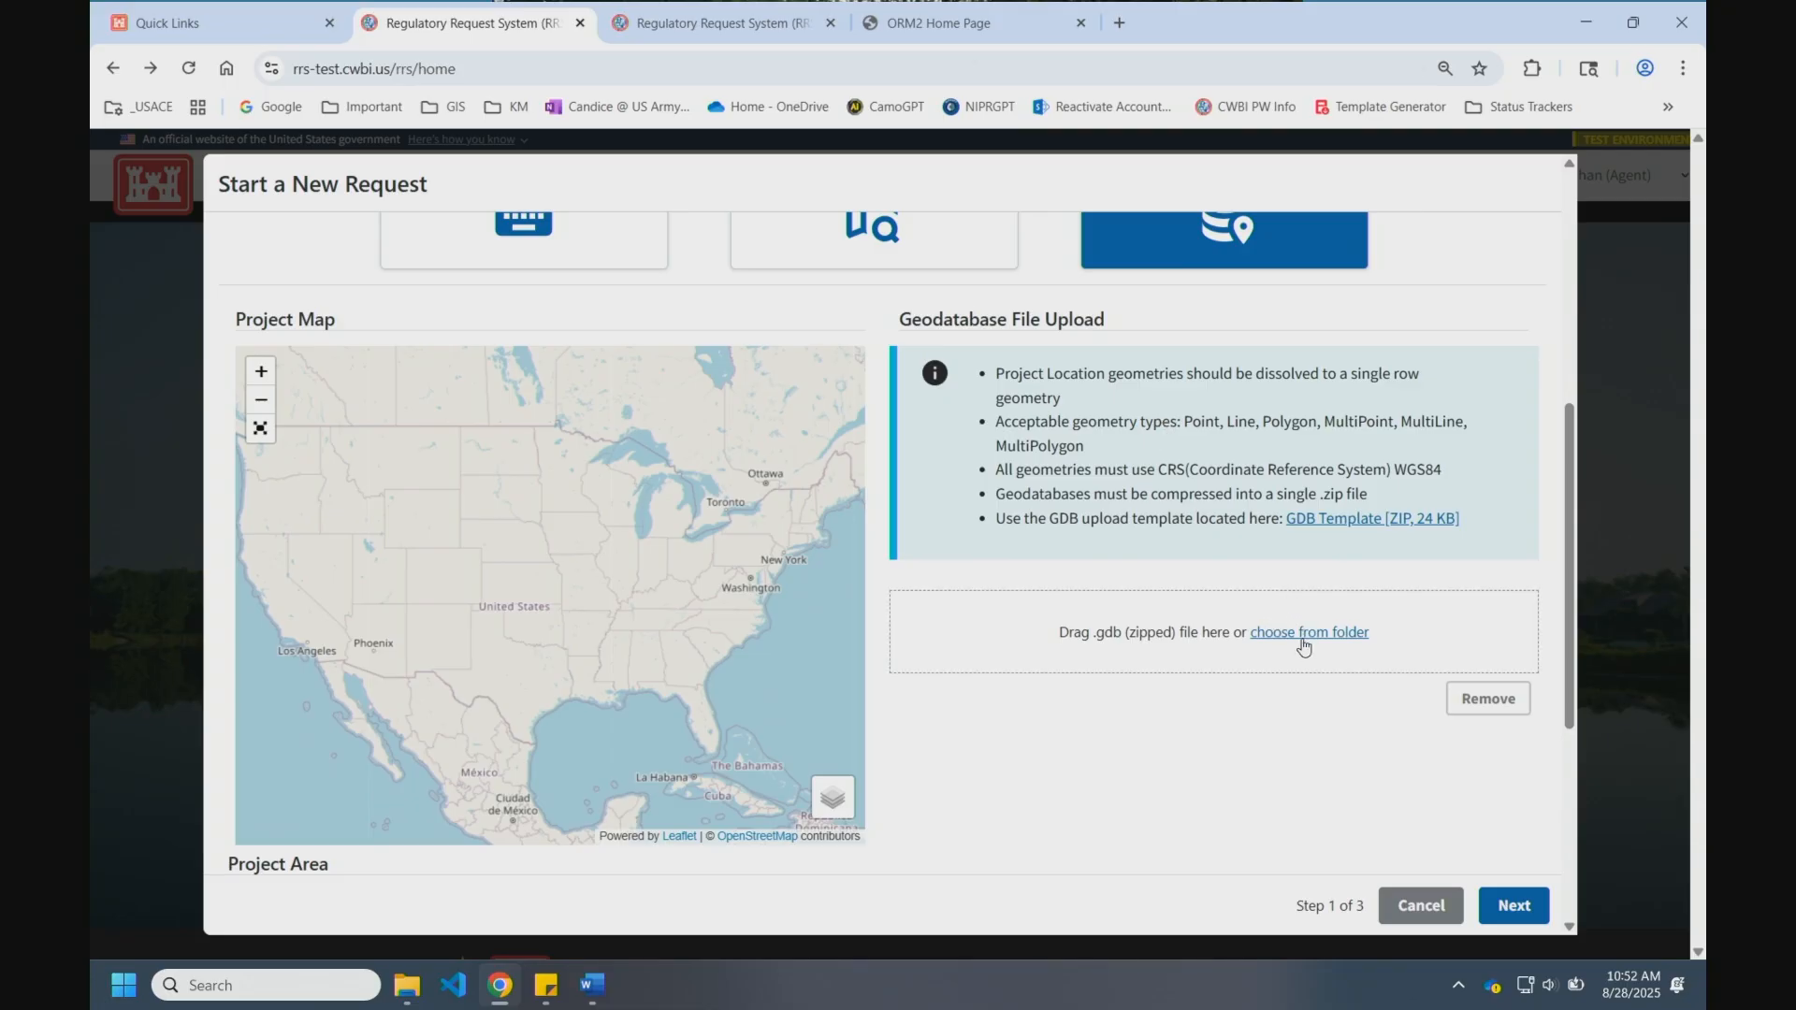
Step: Use the map method to place a project marker near Bradenton, Florida
left_click(862, 239)
left_click_drag(1033, 733, 1035, 610)
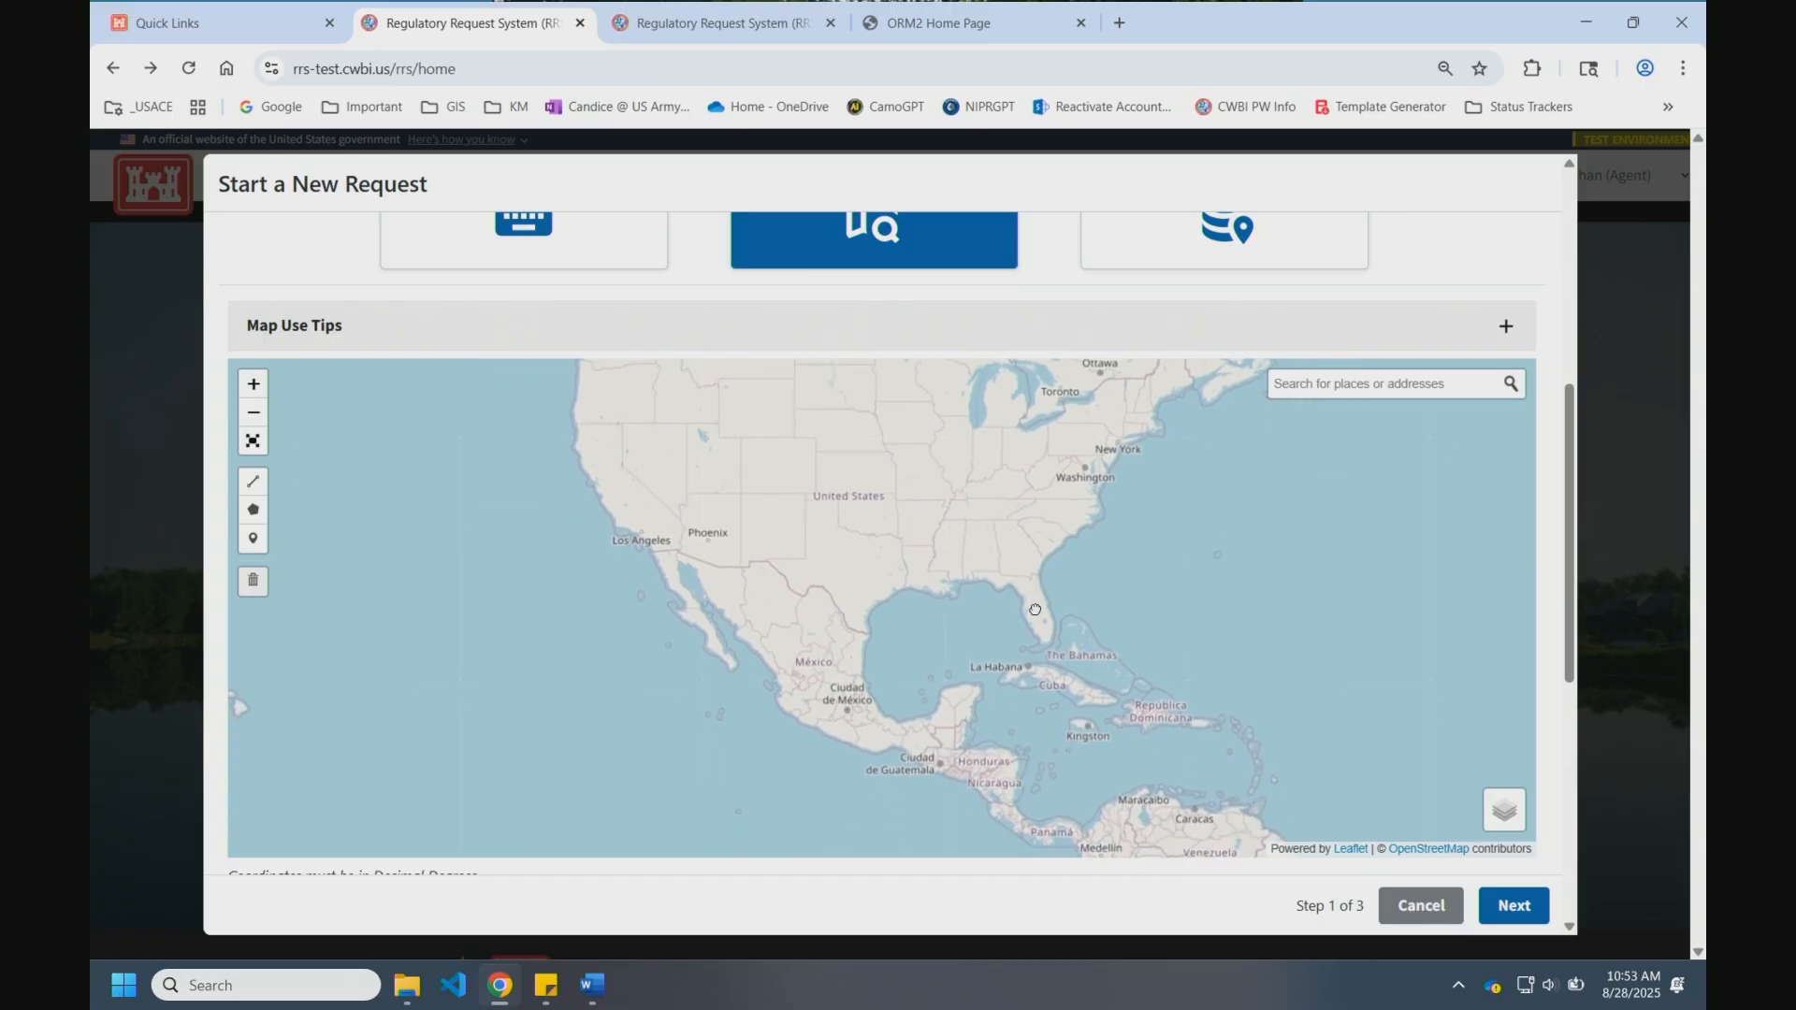
scroll(1035, 610, "up", 5)
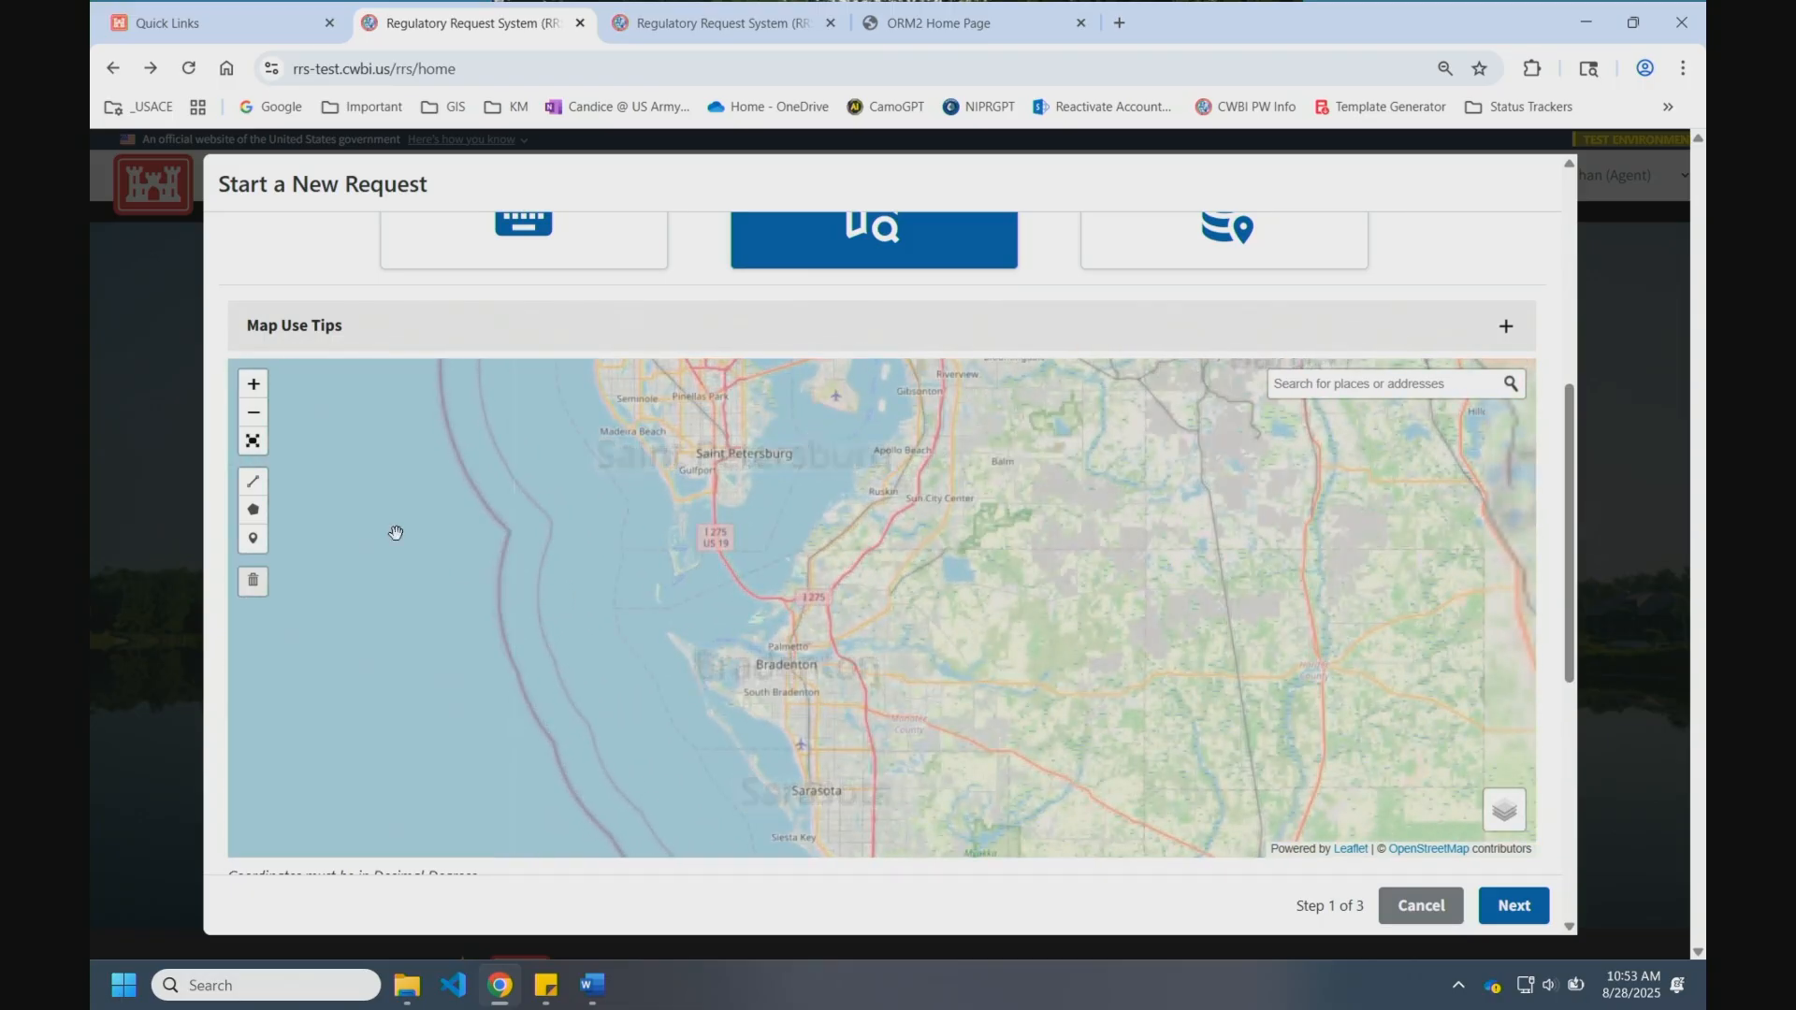
left_click(252, 538)
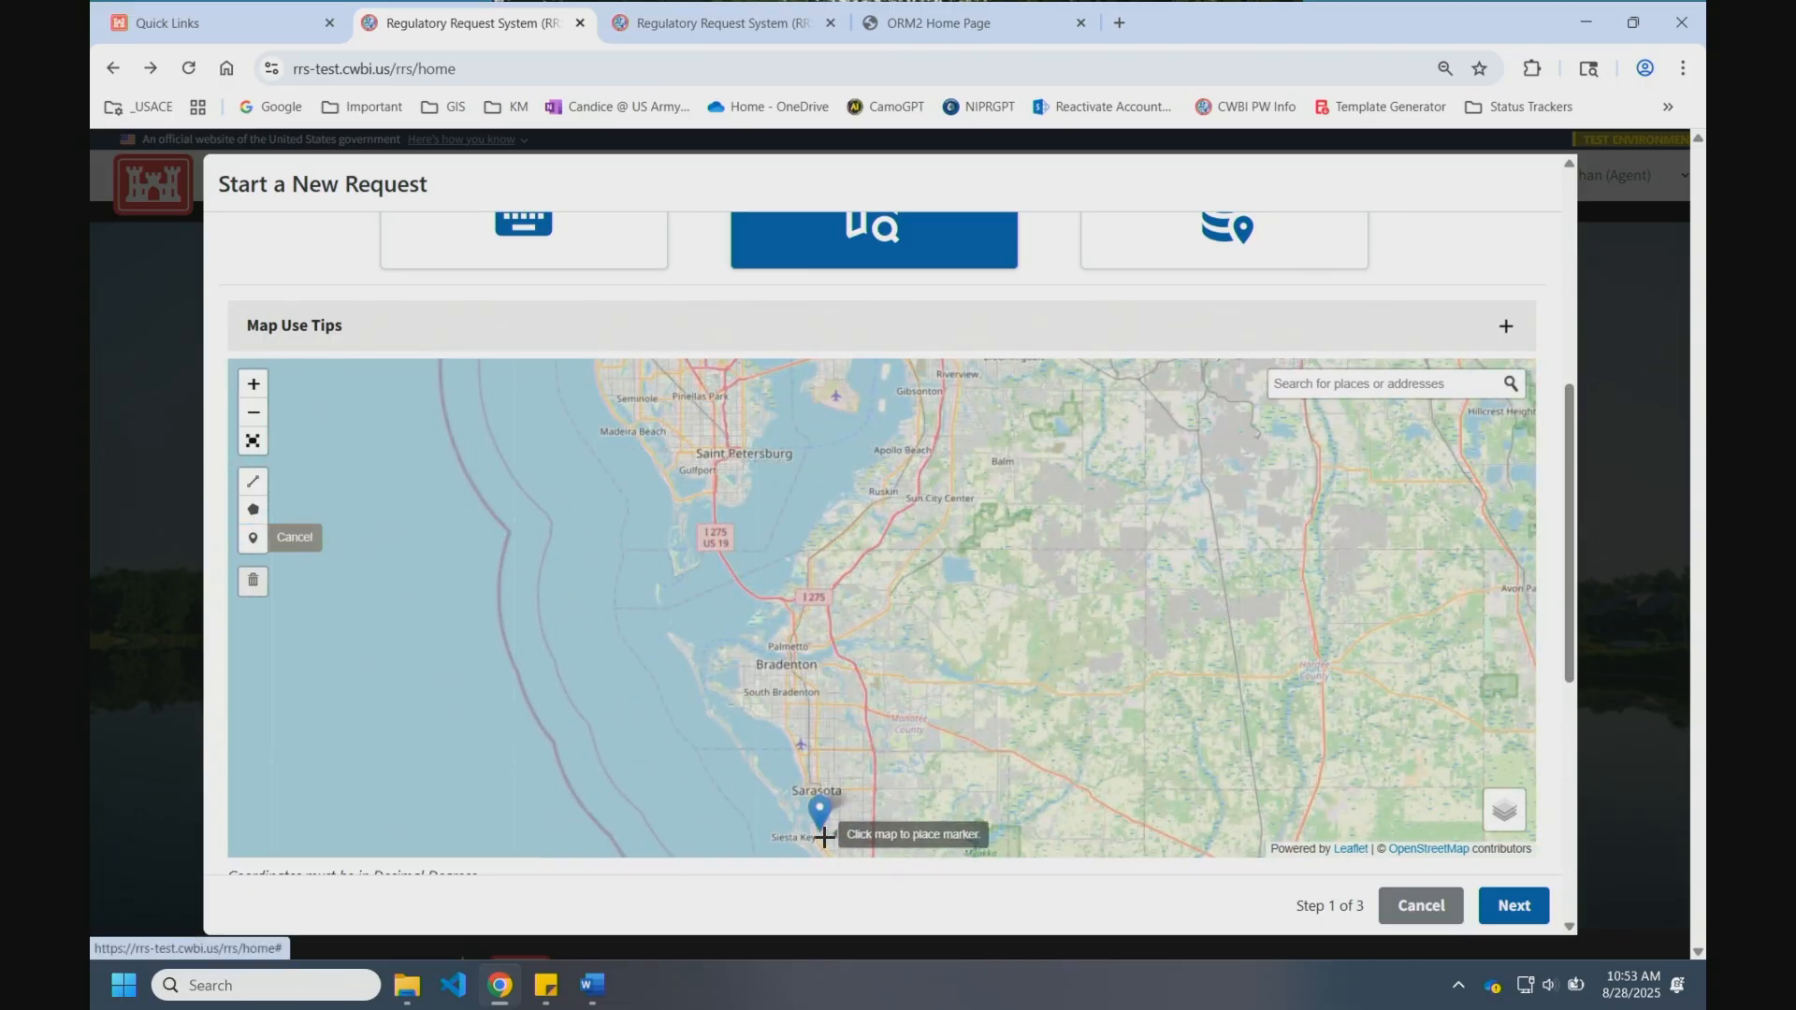
left_click(803, 687)
scroll(1295, 884, "down", 5)
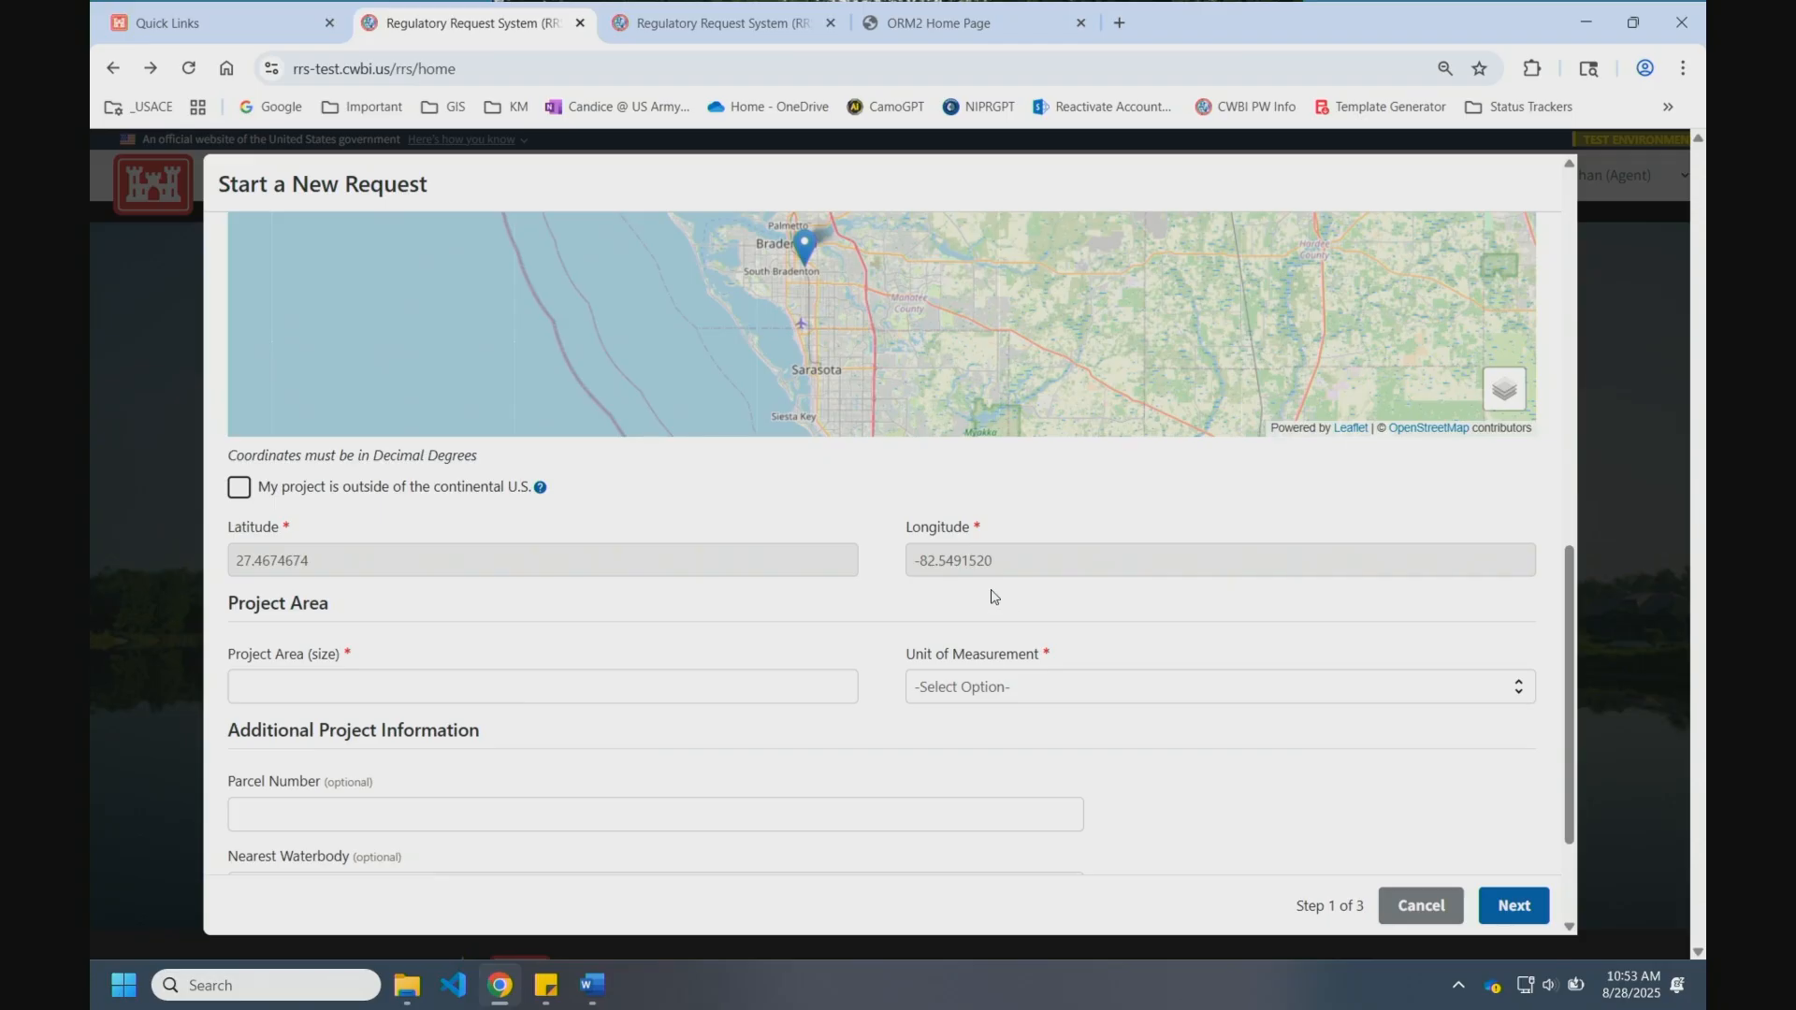
Step: Set the project area to 10 Acres
left_click(521, 683)
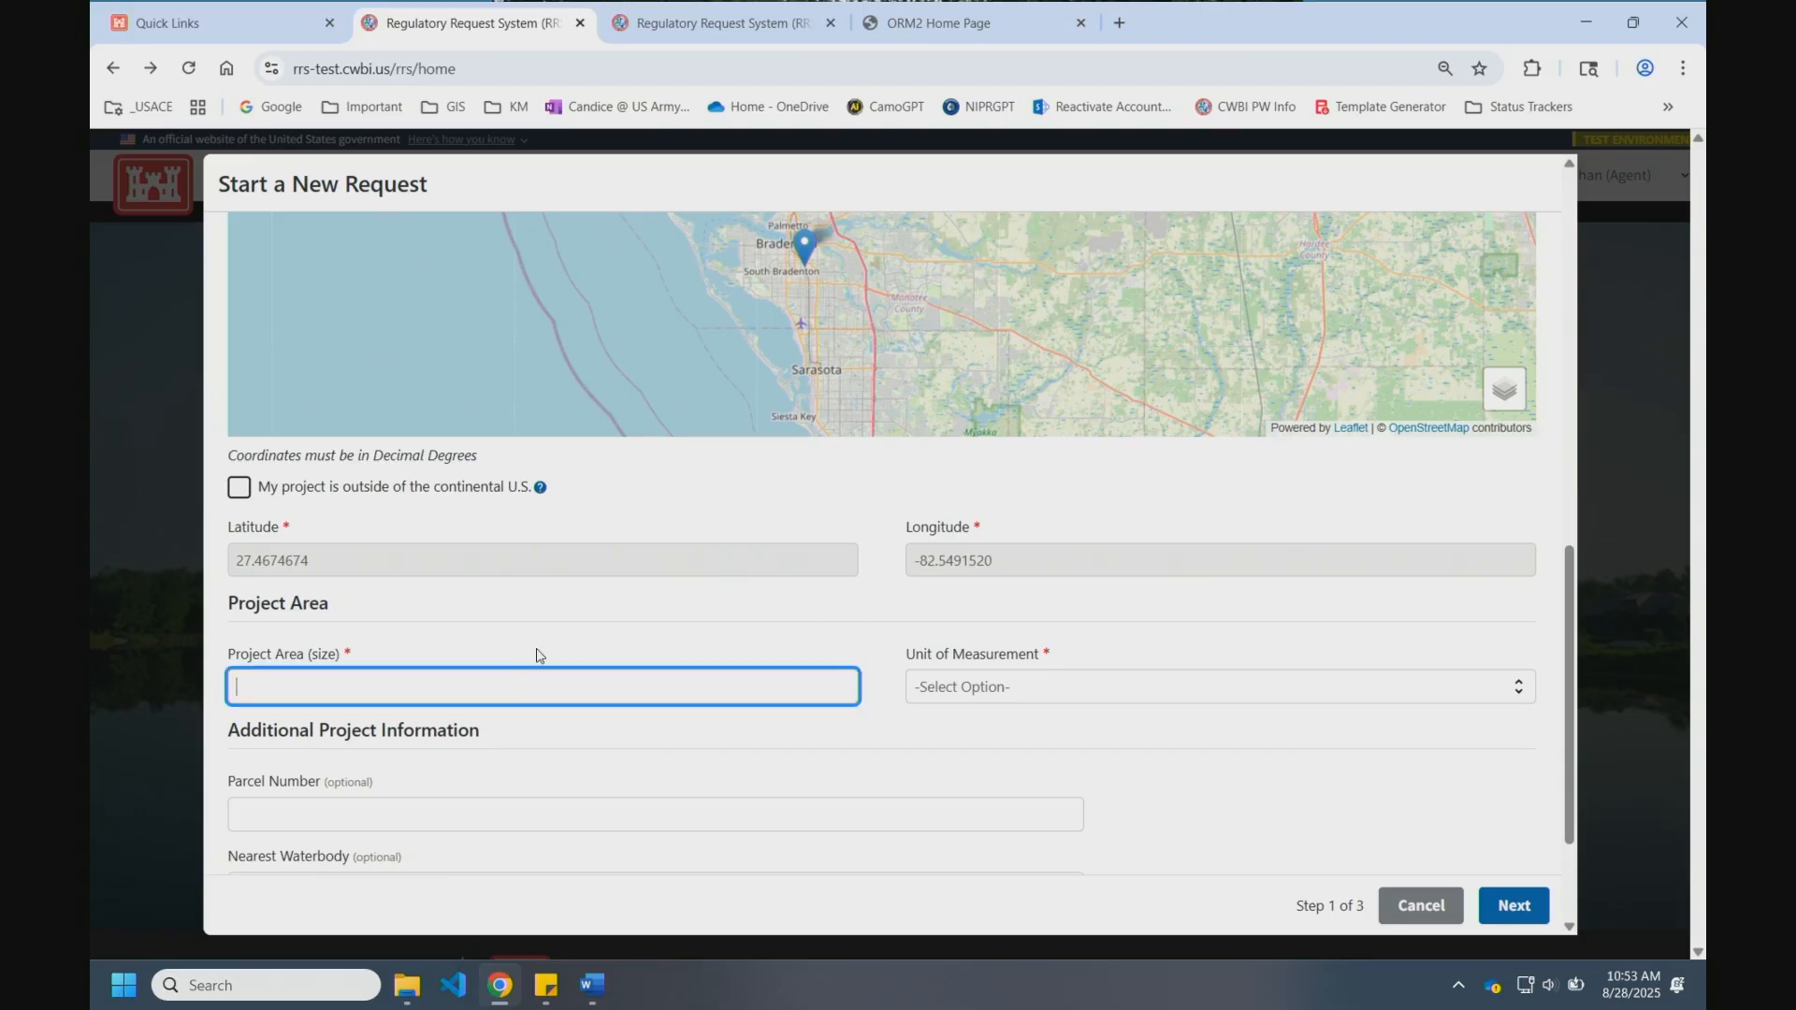
type("10")
left_click(1228, 682)
left_click(1132, 743)
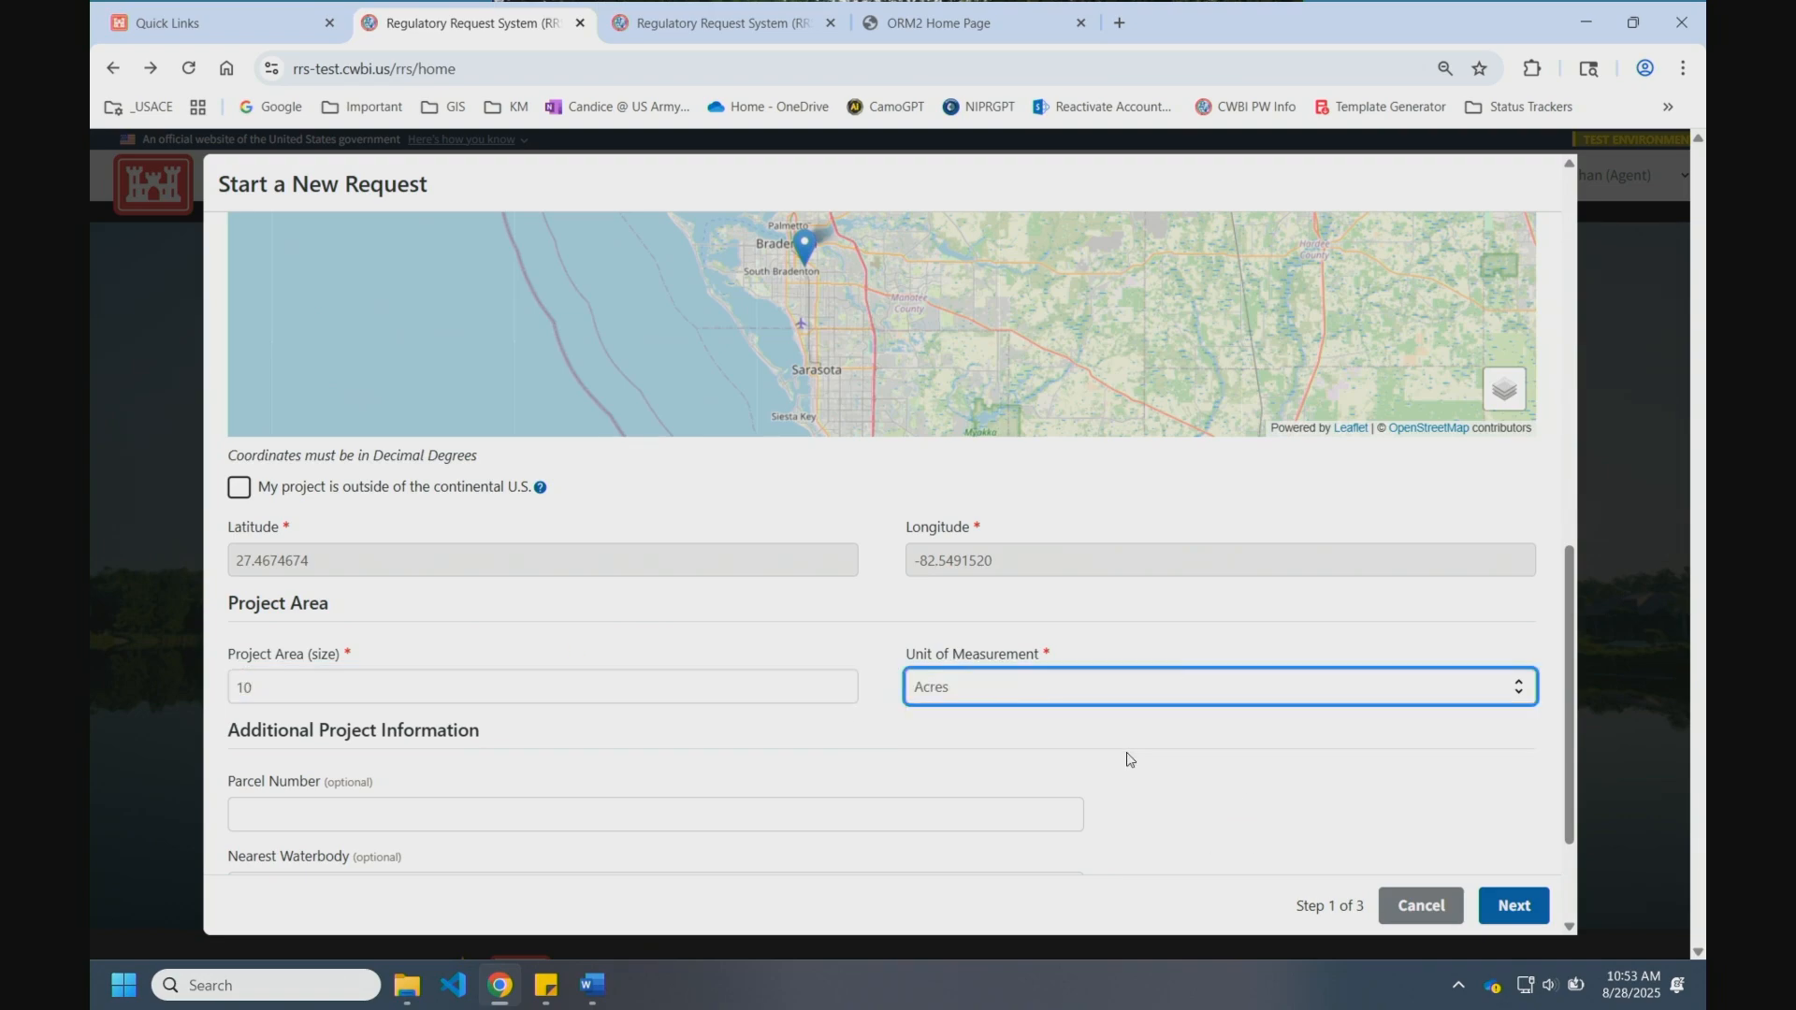
scroll(1123, 786, "down", 2)
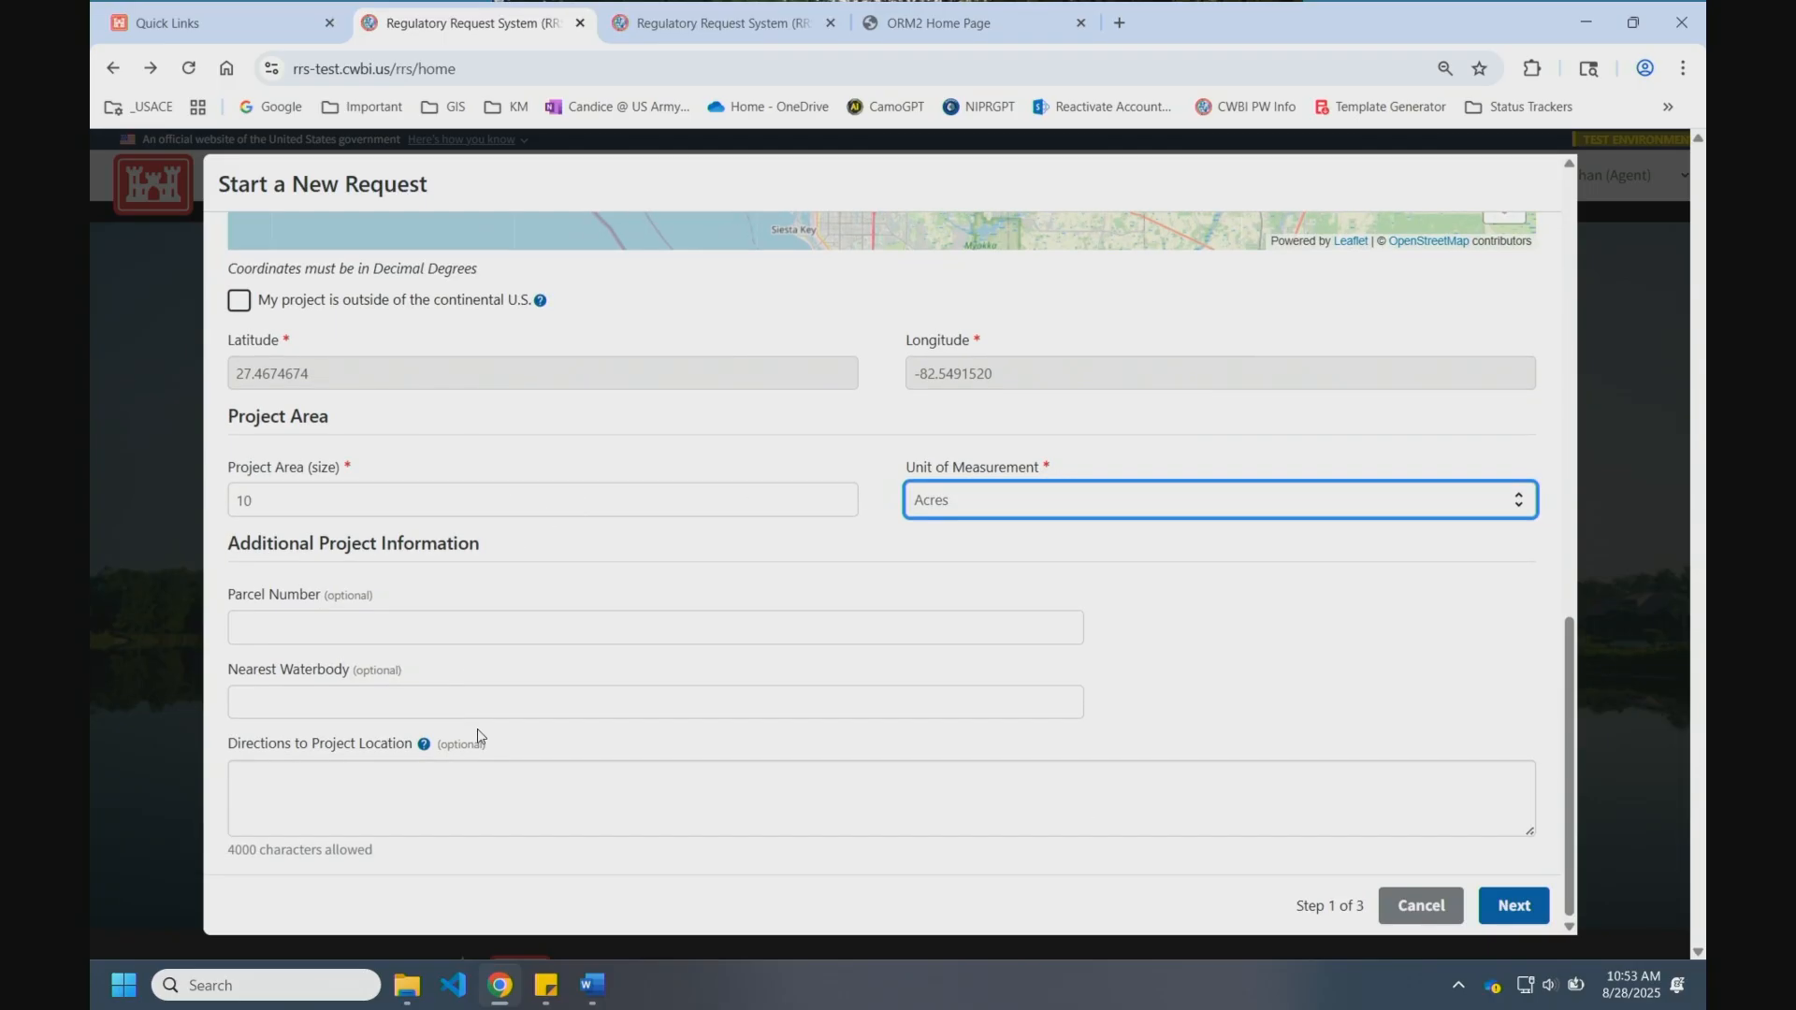
scroll(945, 711, "up", 5)
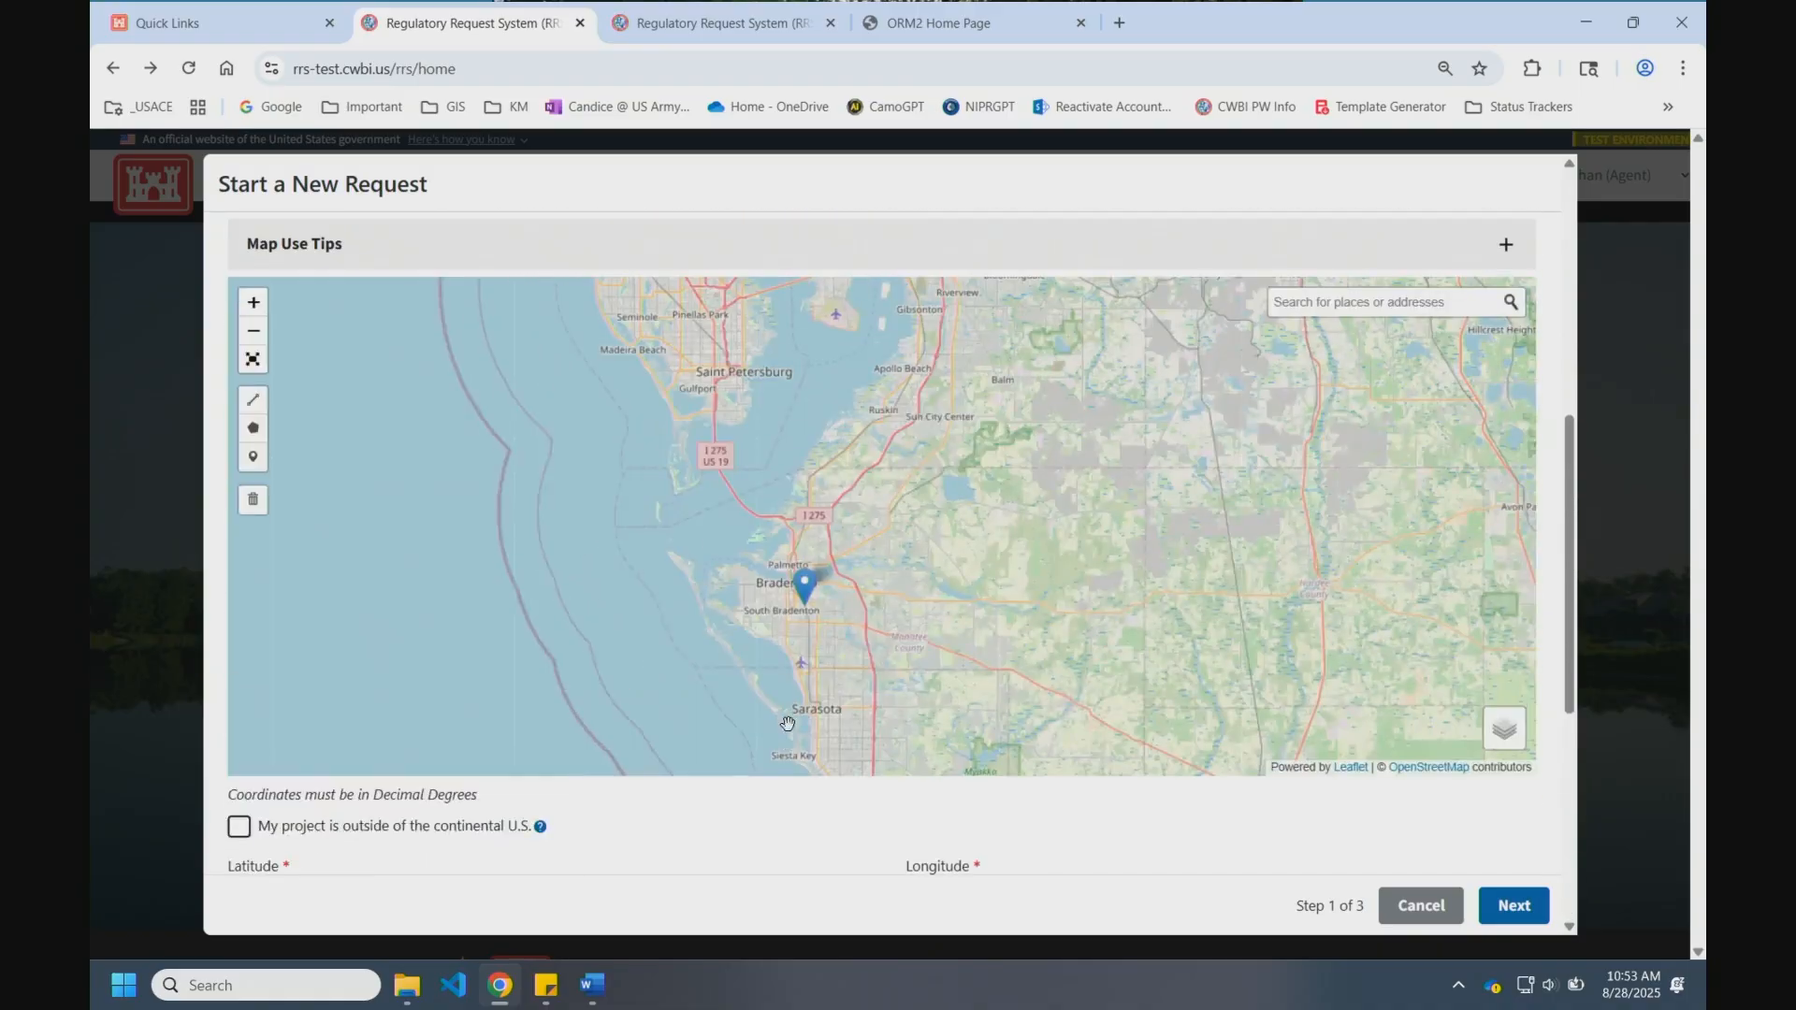
Step: Remove the map marker and clear the coordinates with the trash tool's Remove All
scroll(790, 725, "down", 2)
scroll(784, 725, "up", 5)
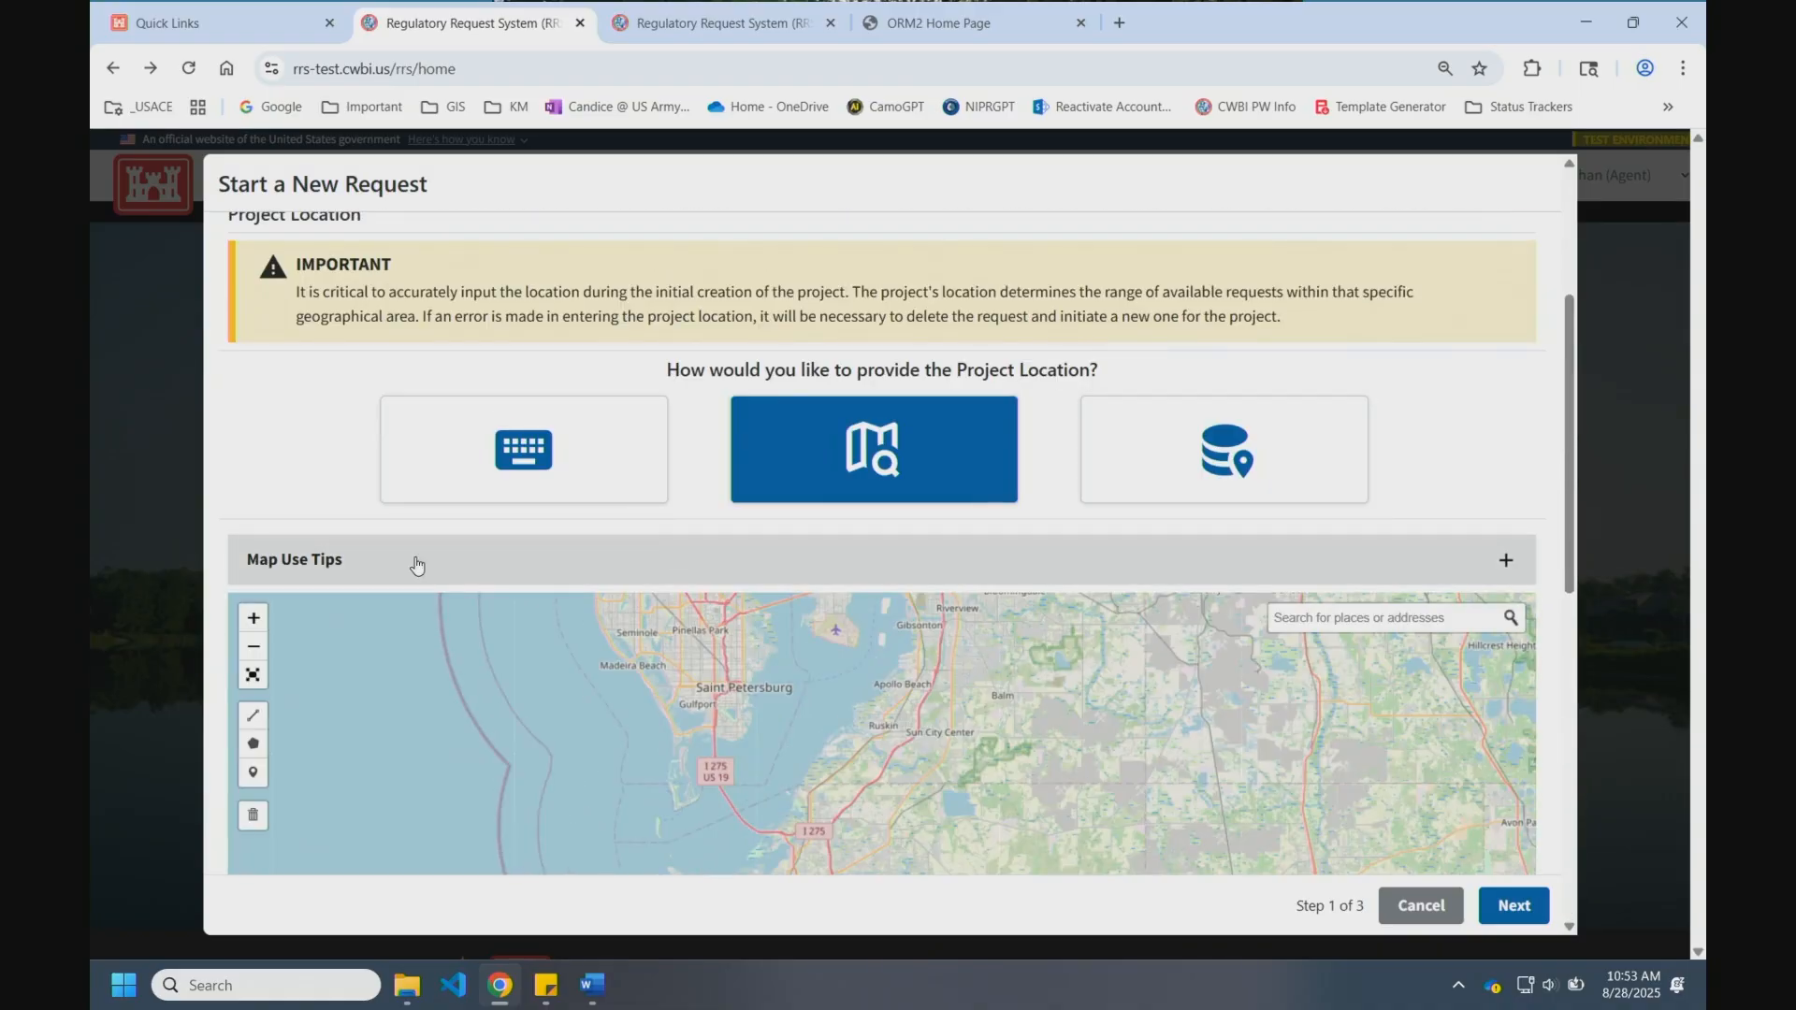
scroll(491, 766, "down", 4)
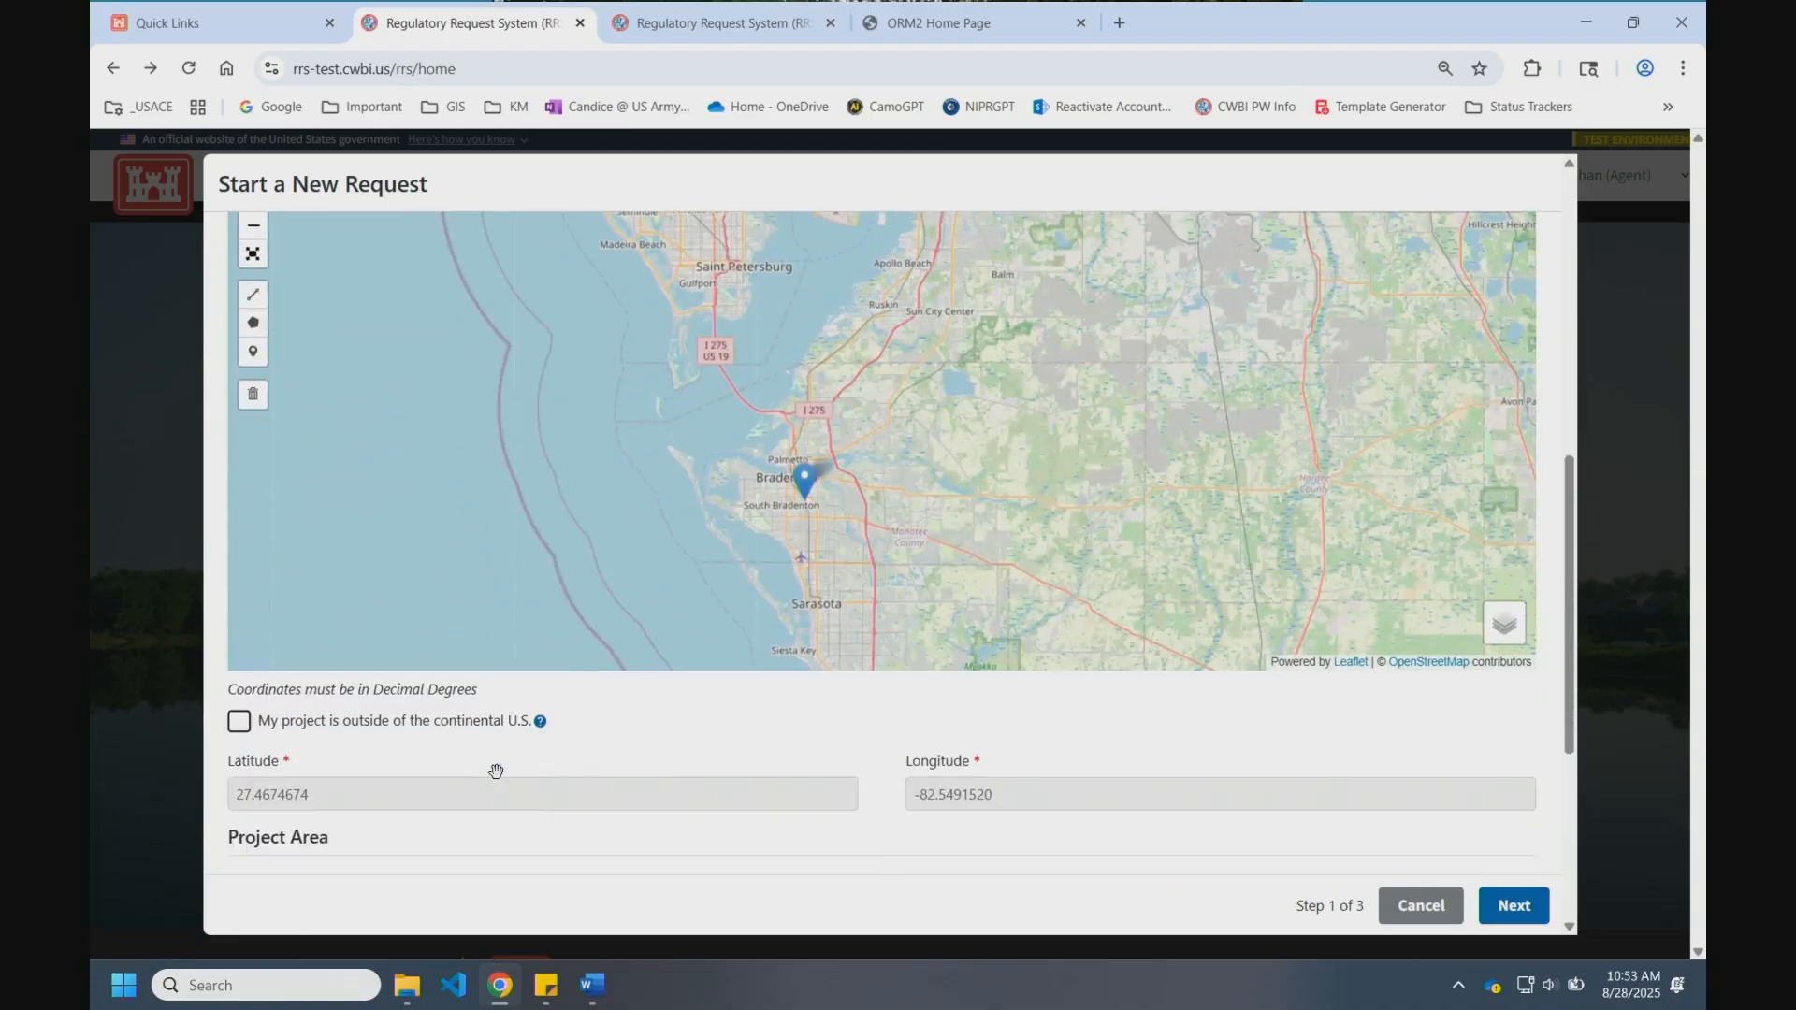
left_click(253, 394)
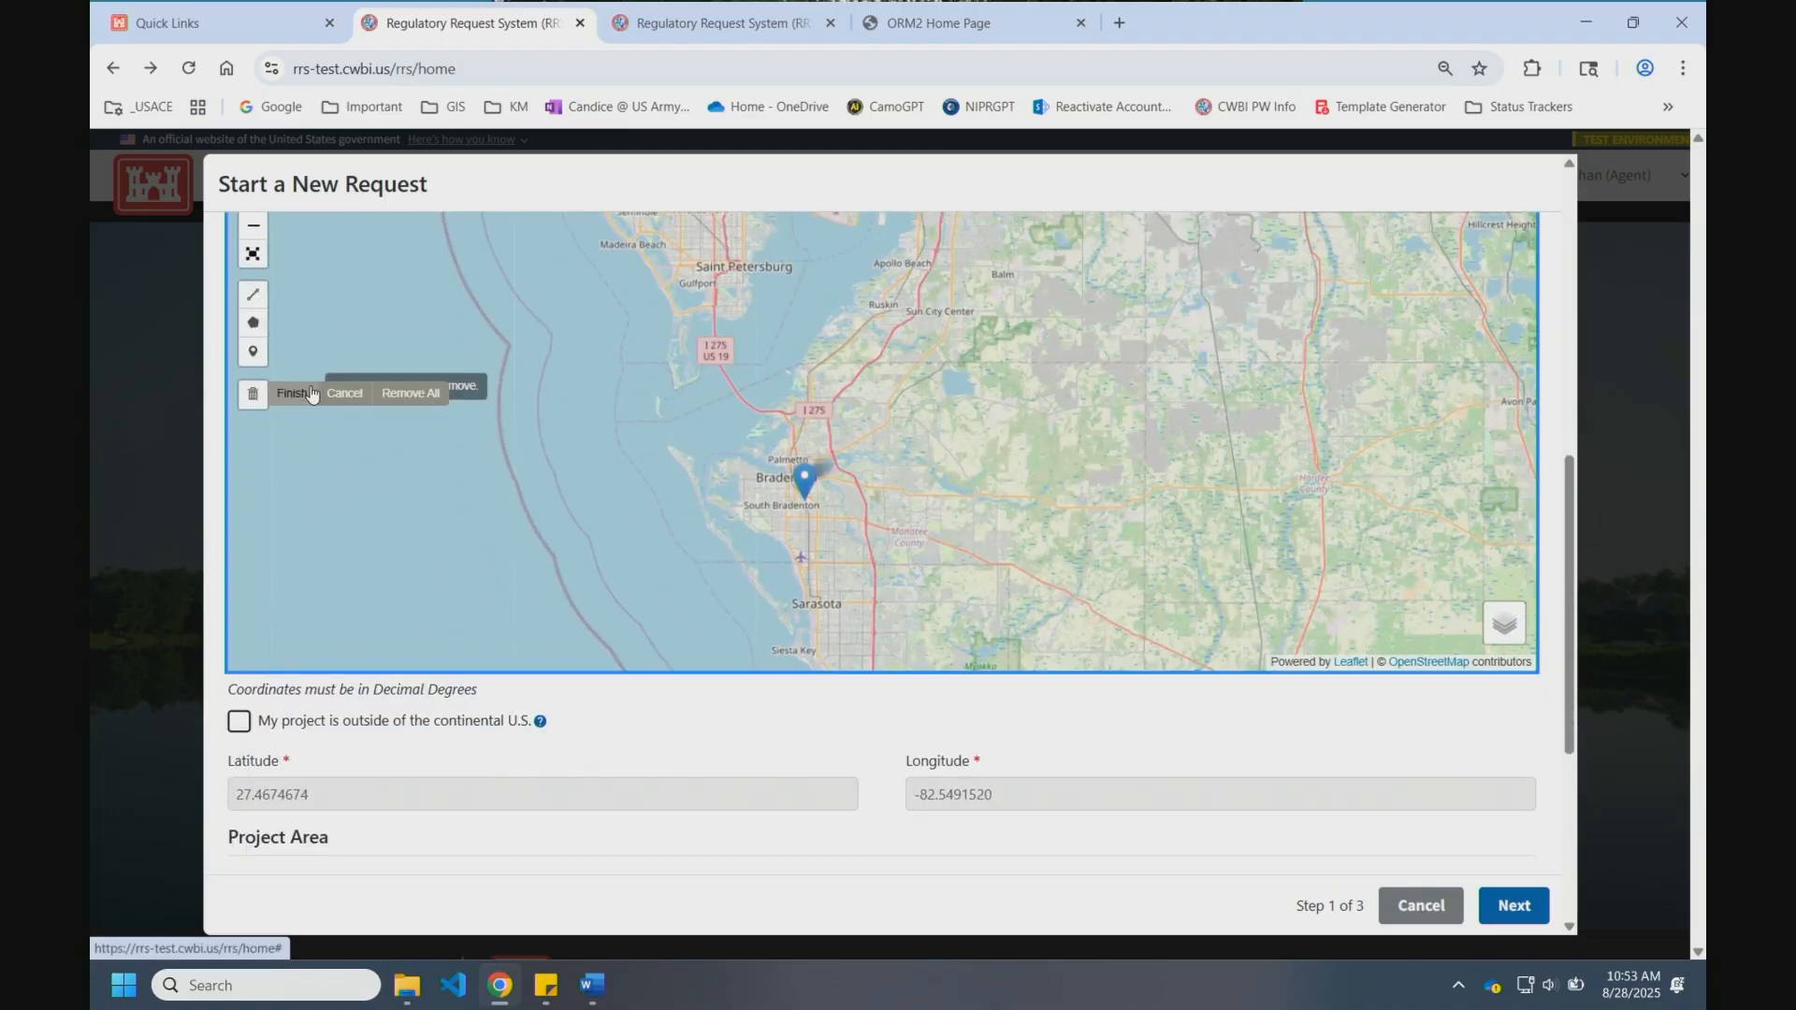
left_click(405, 394)
Step: Upload ProjectArea.gdb.zip from the Pro folder as the project's geodatabase location
scroll(1300, 580, "up", 5)
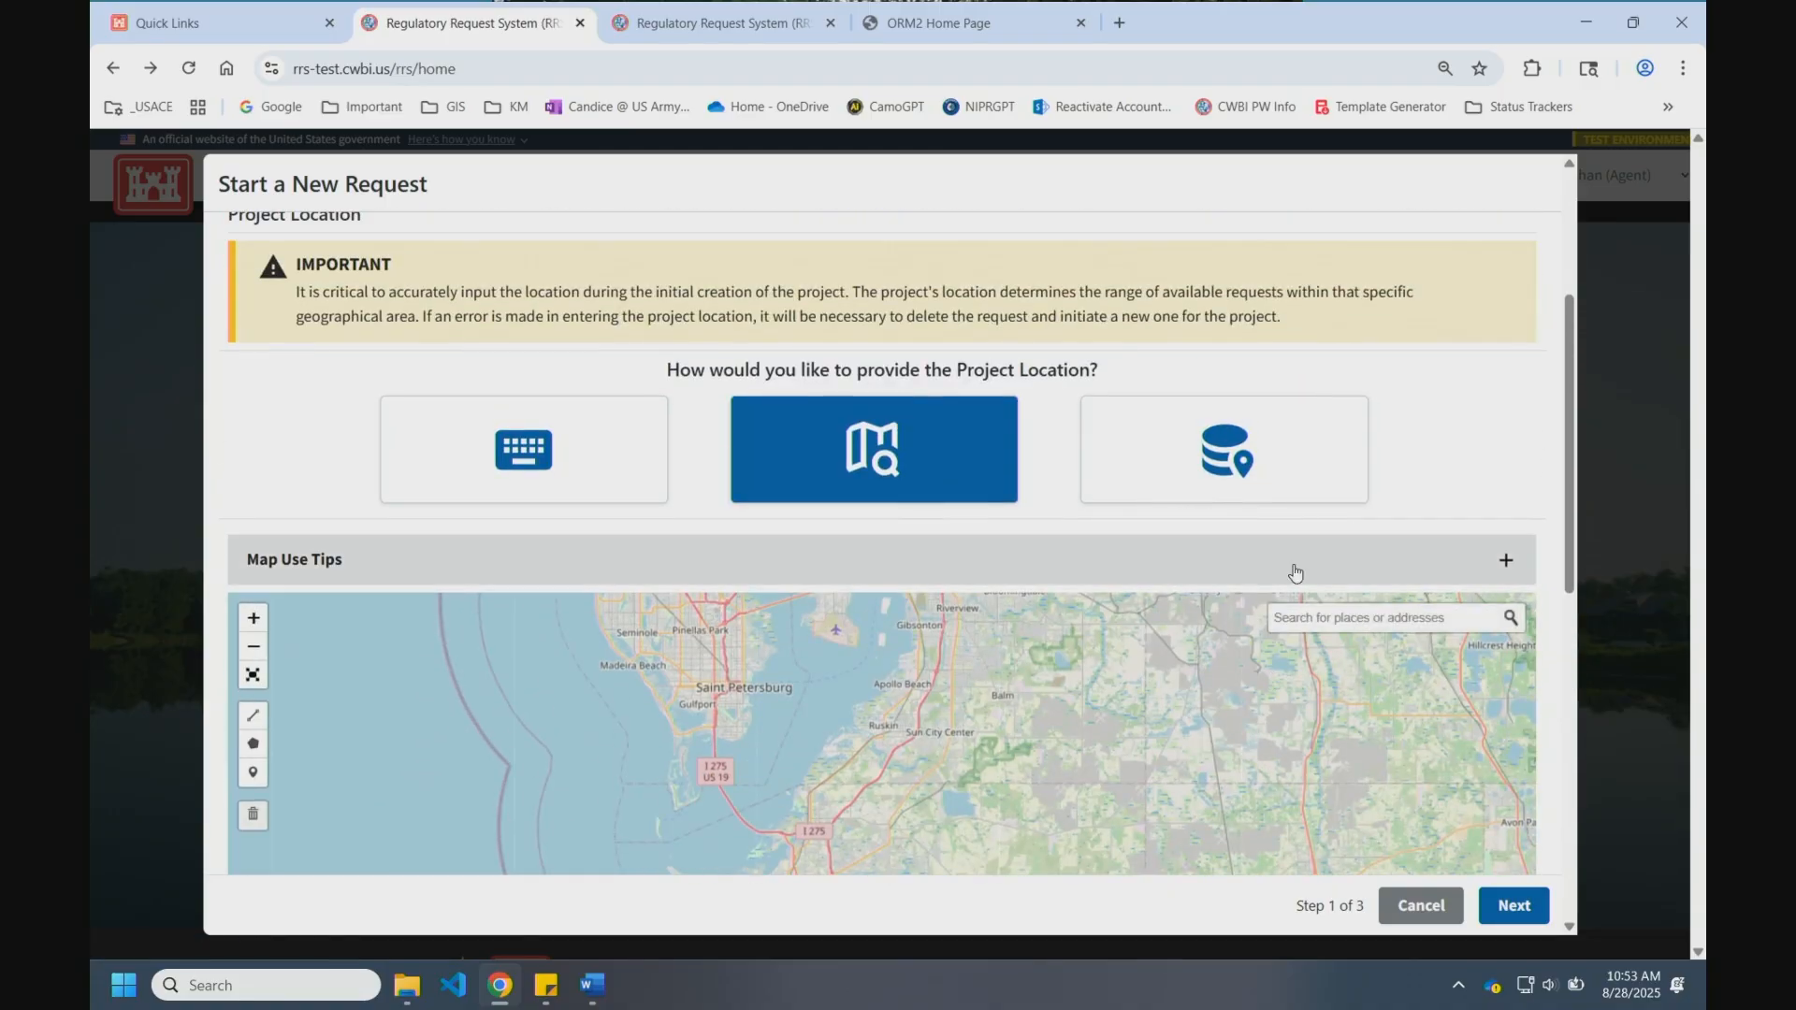
left_click(1243, 446)
scroll(1295, 685, "down", 2)
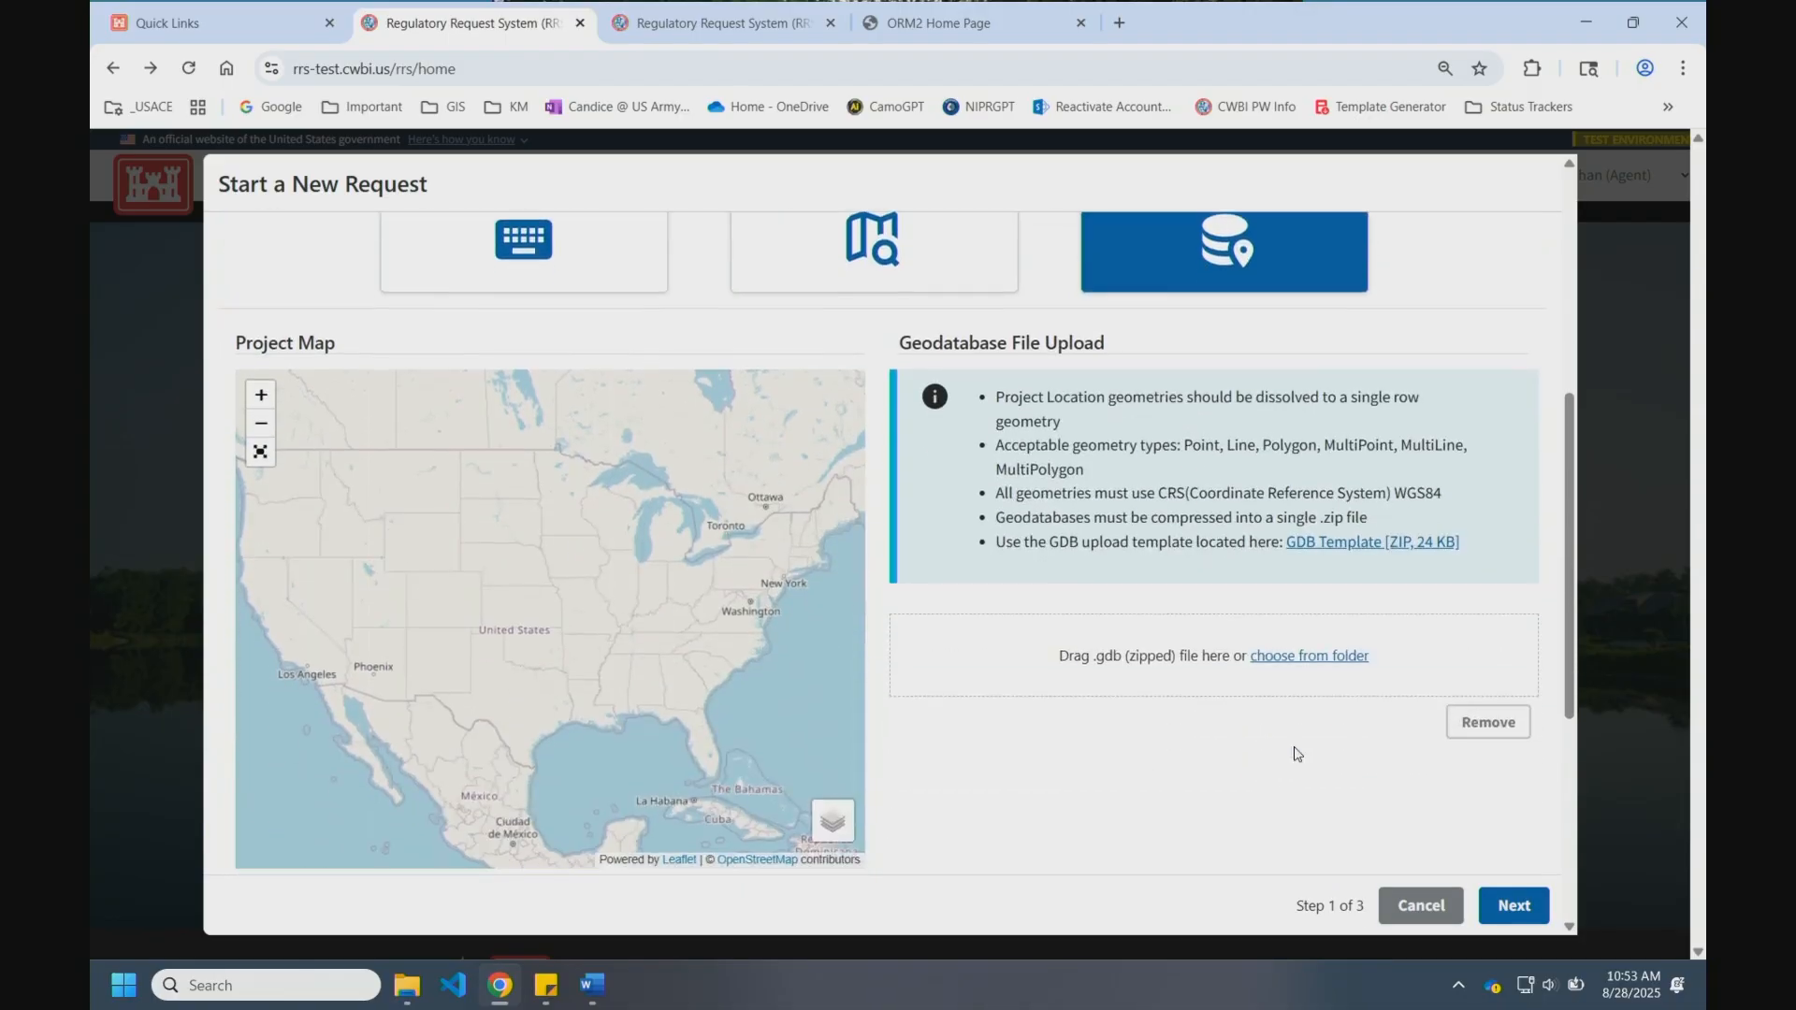
left_click(1310, 654)
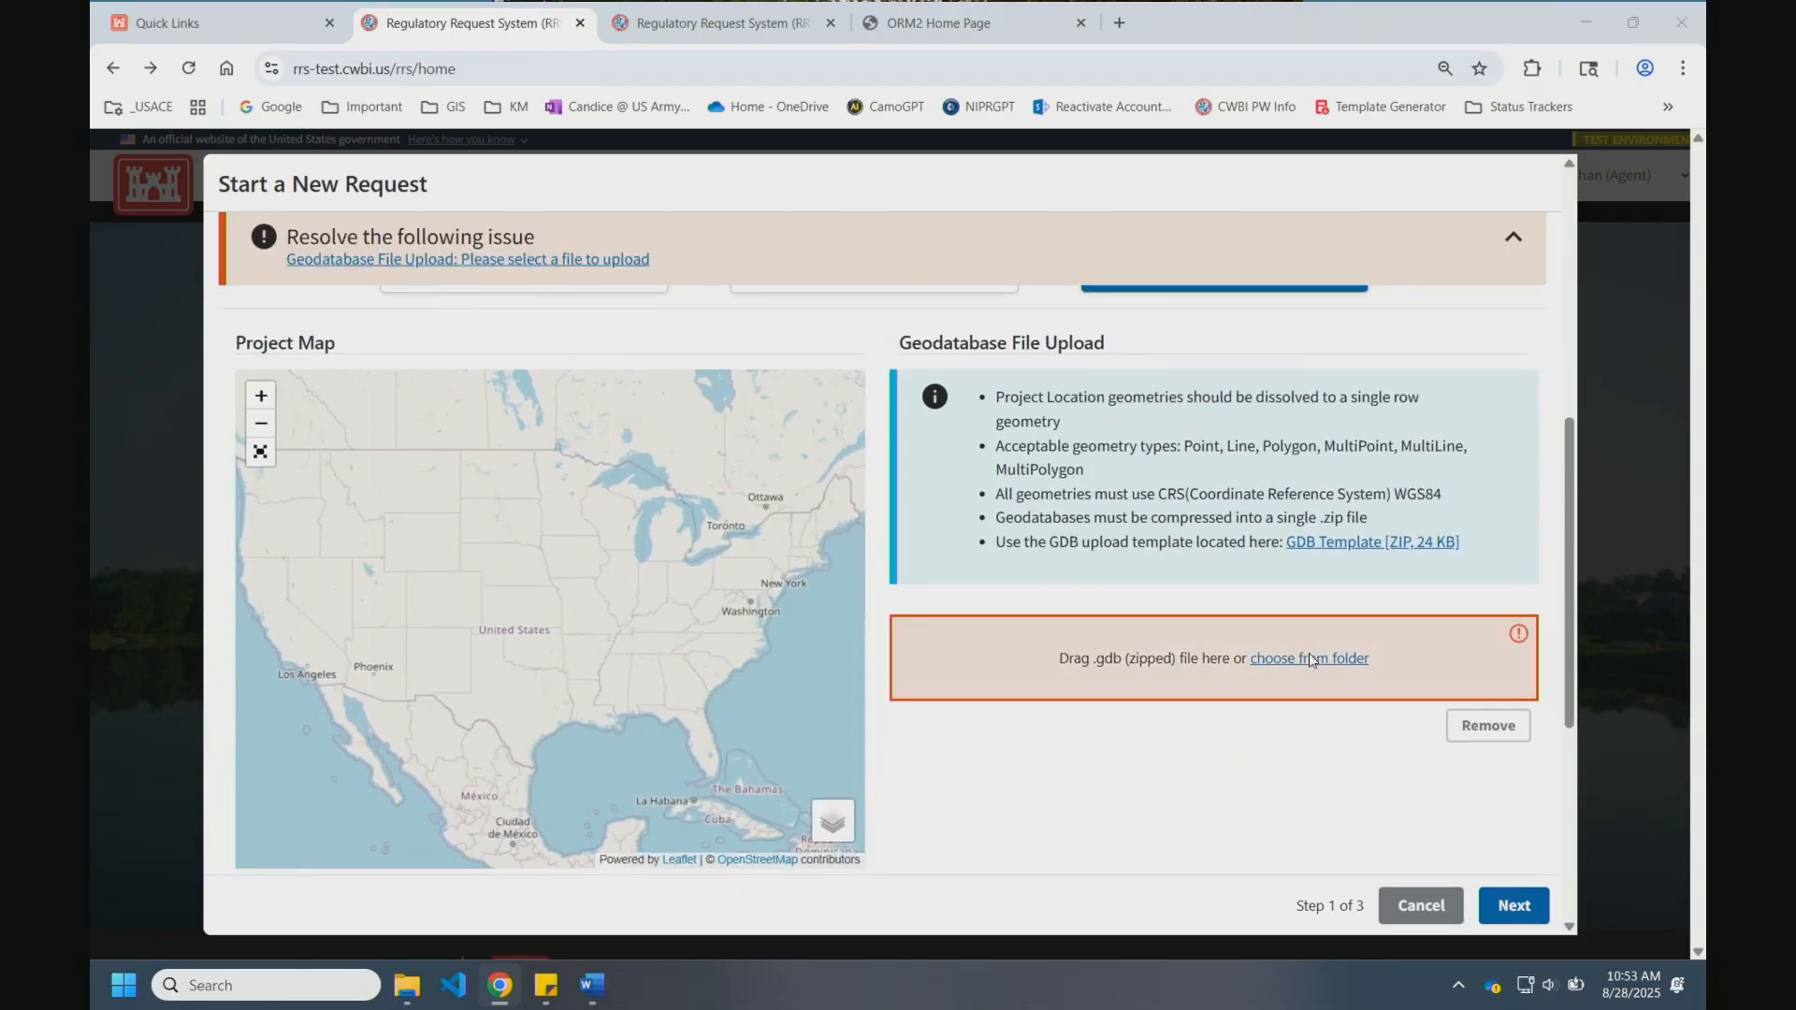
left_click(335, 176)
double_click(335, 176)
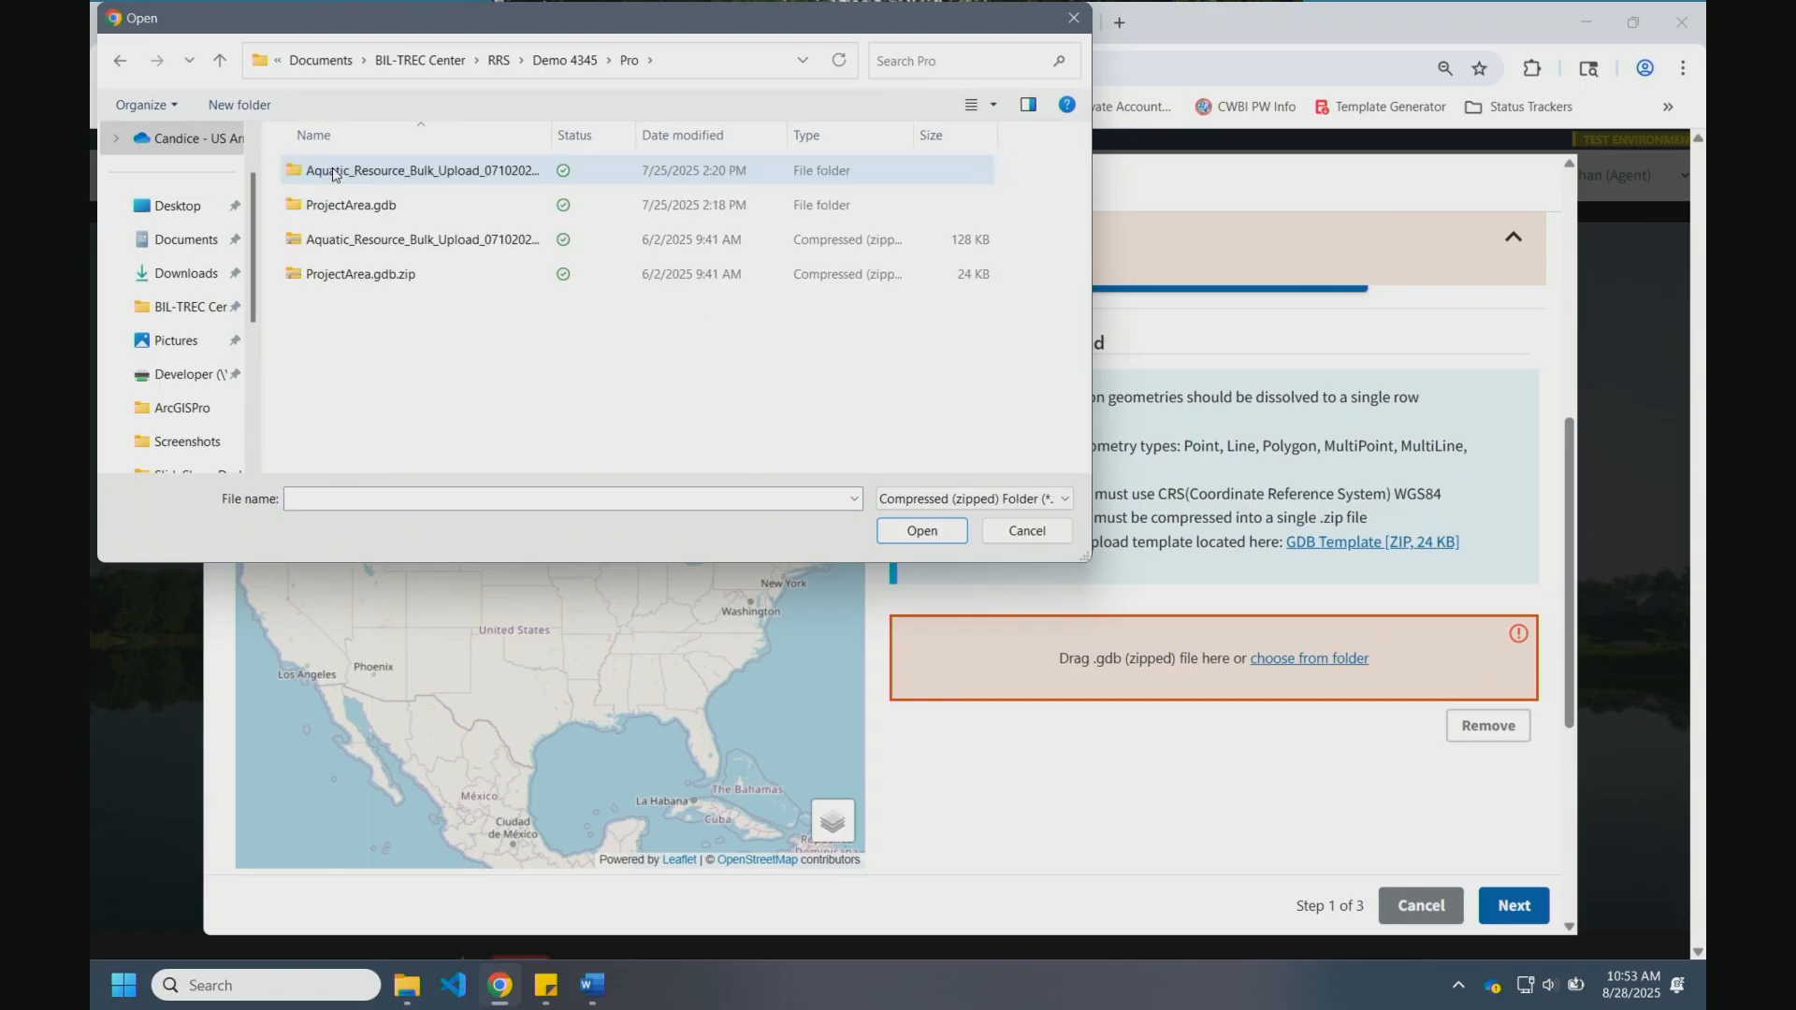
left_click(360, 273)
left_click(940, 539)
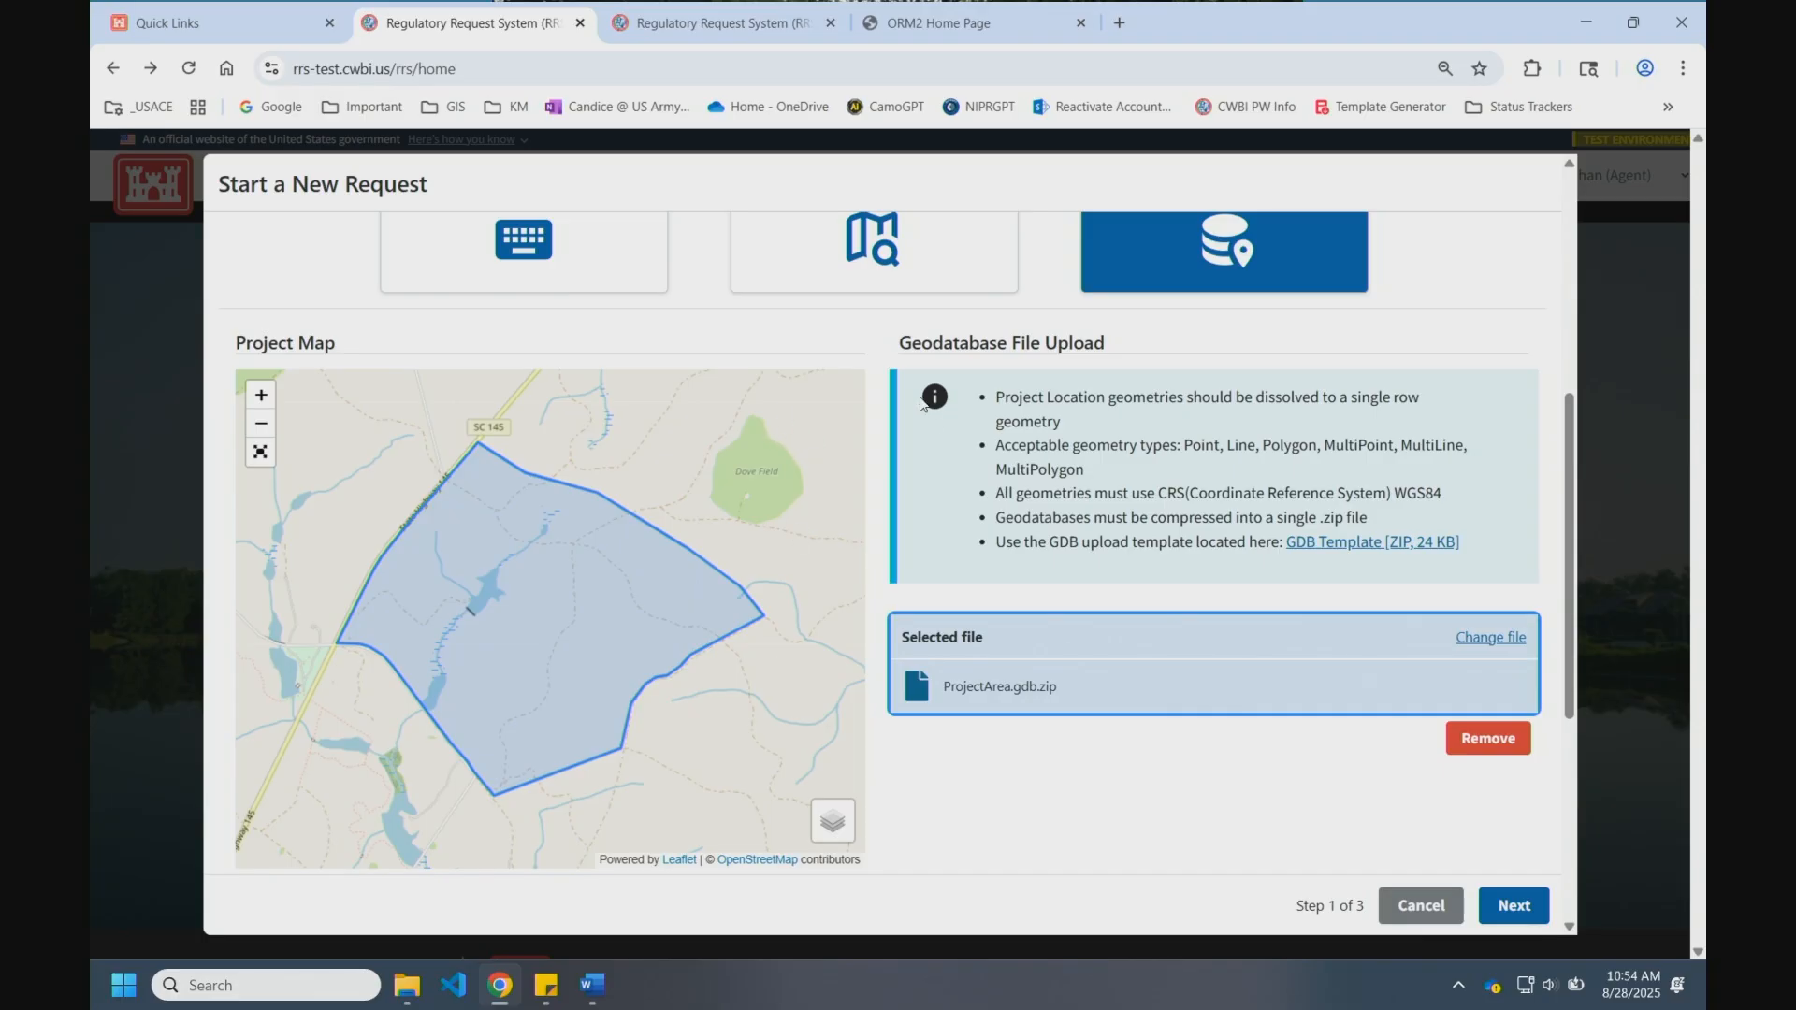
Step: Advance the request to Step 2 of 3, Select a Request Type
left_click(1515, 905)
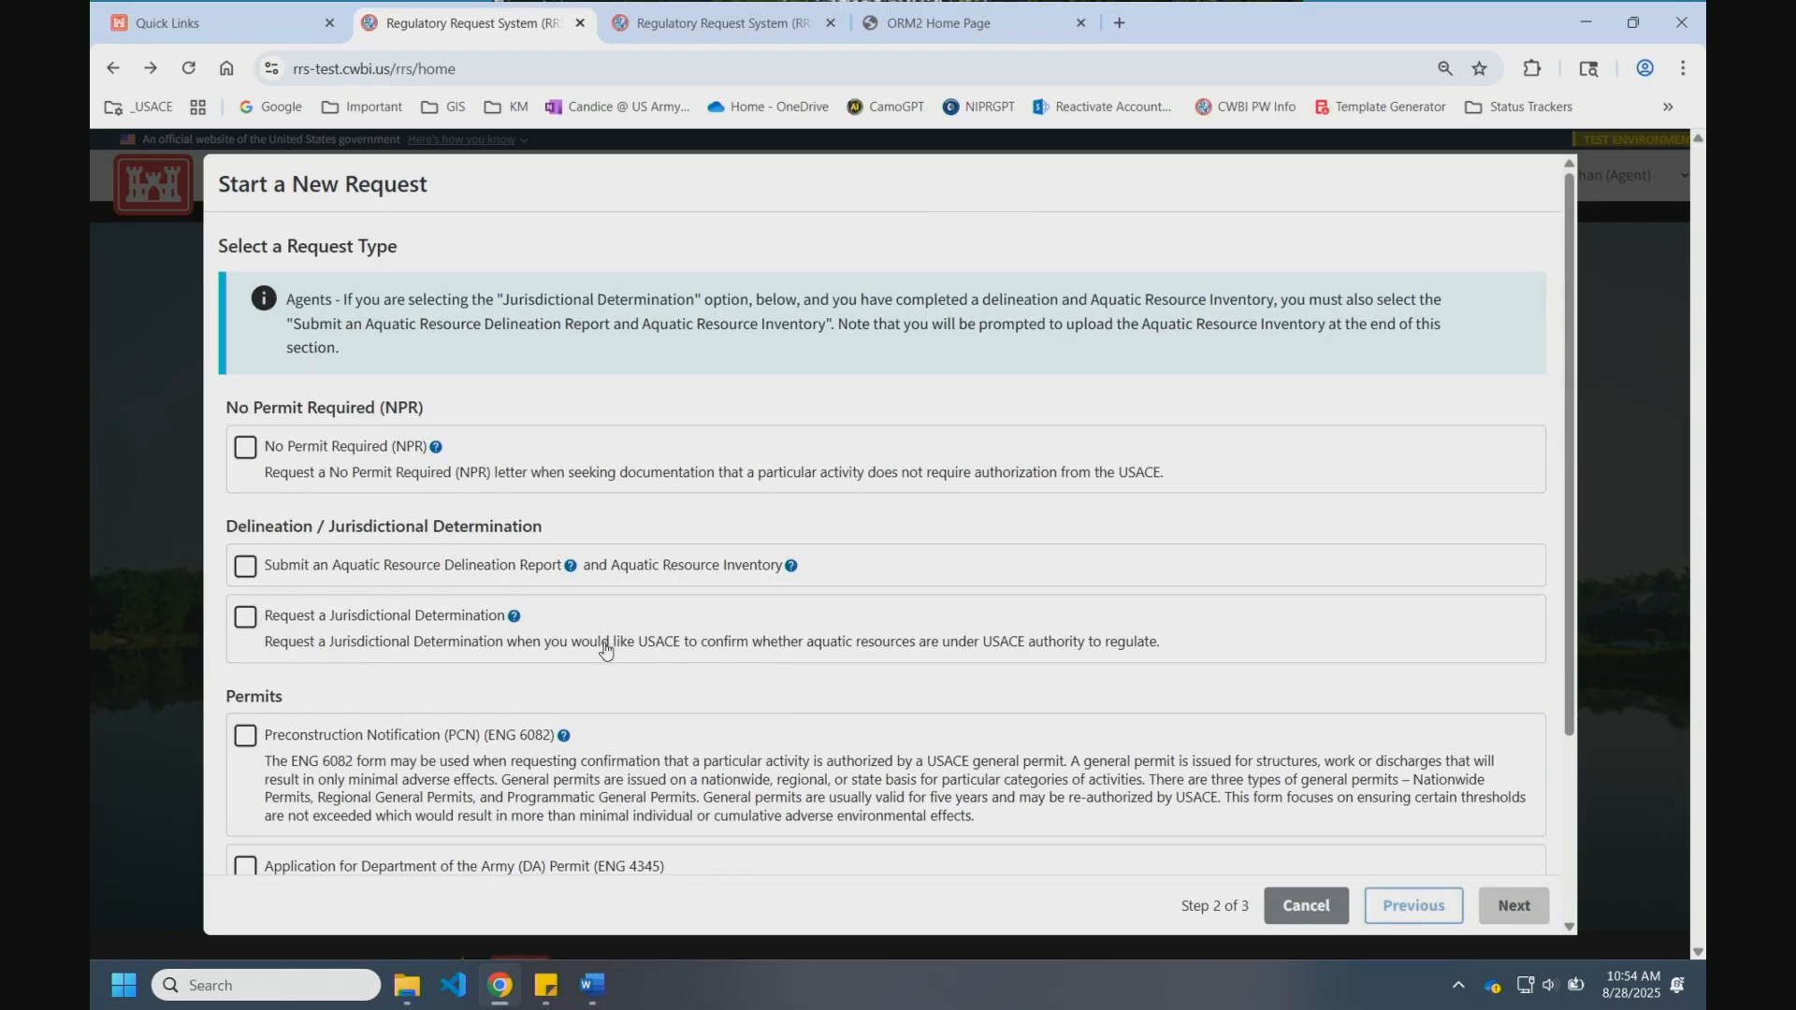
scroll(603, 644, "down", 2)
scroll(442, 517, "up", 1)
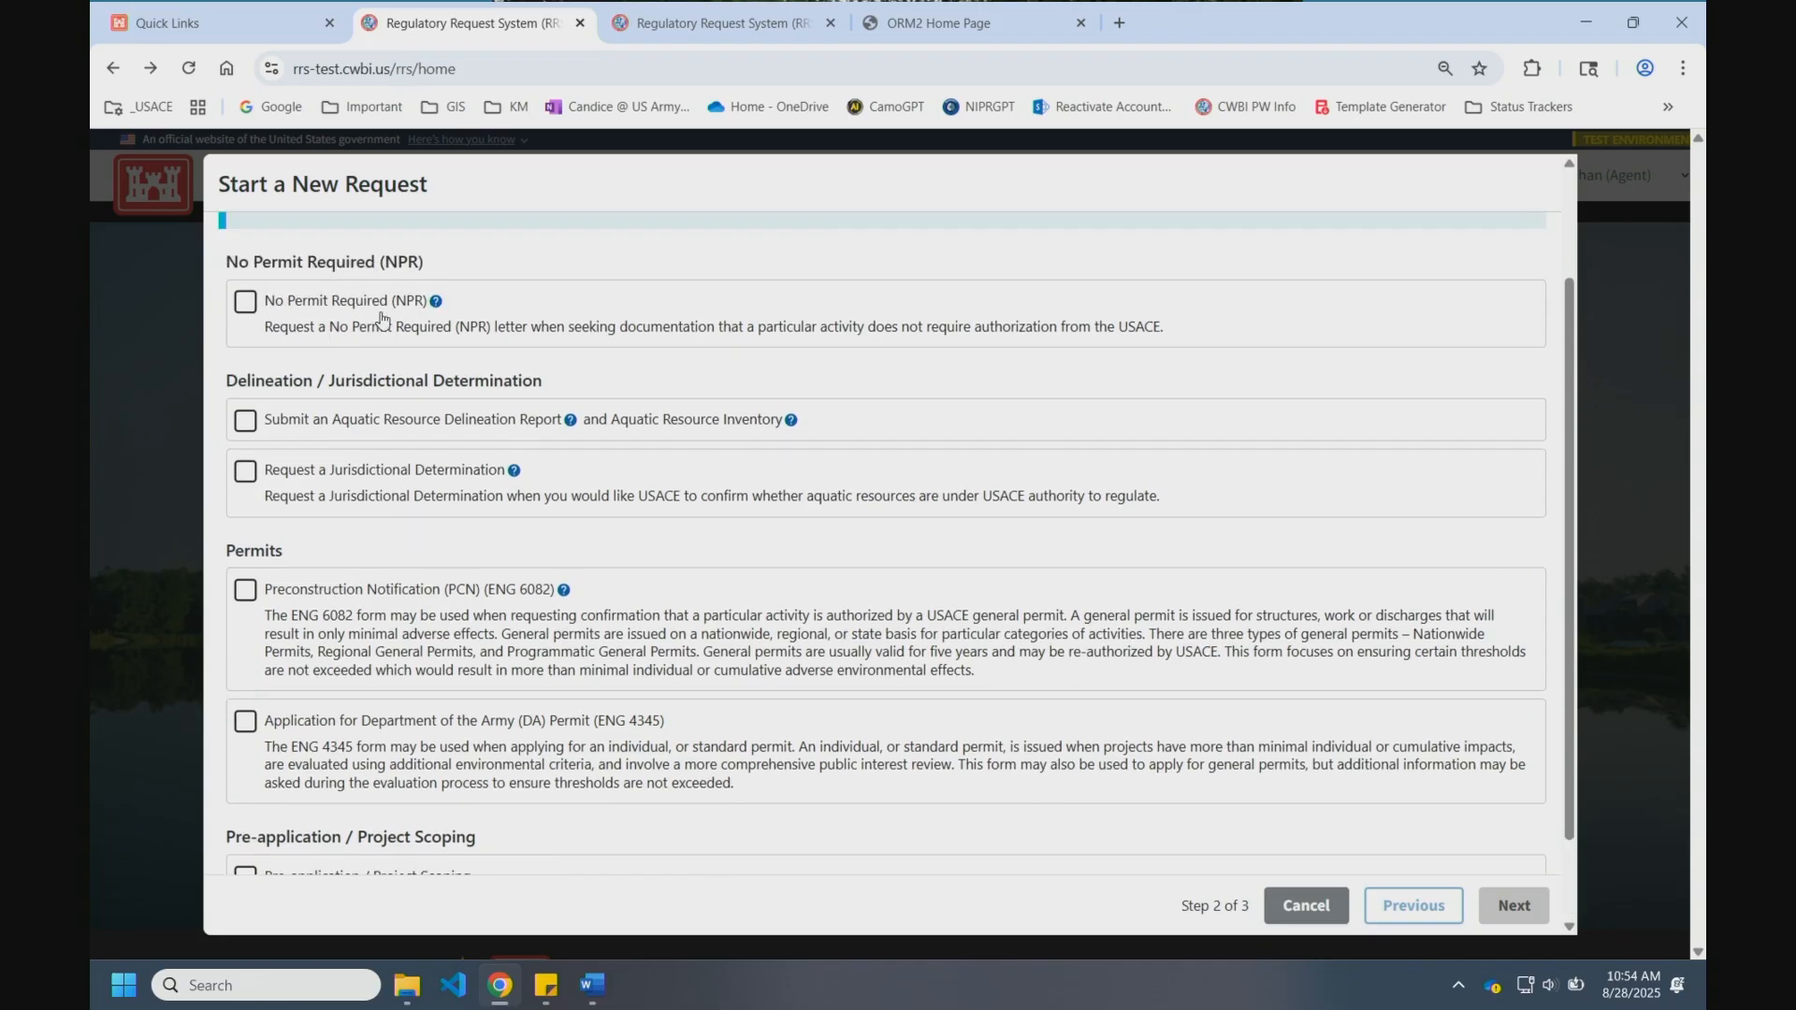
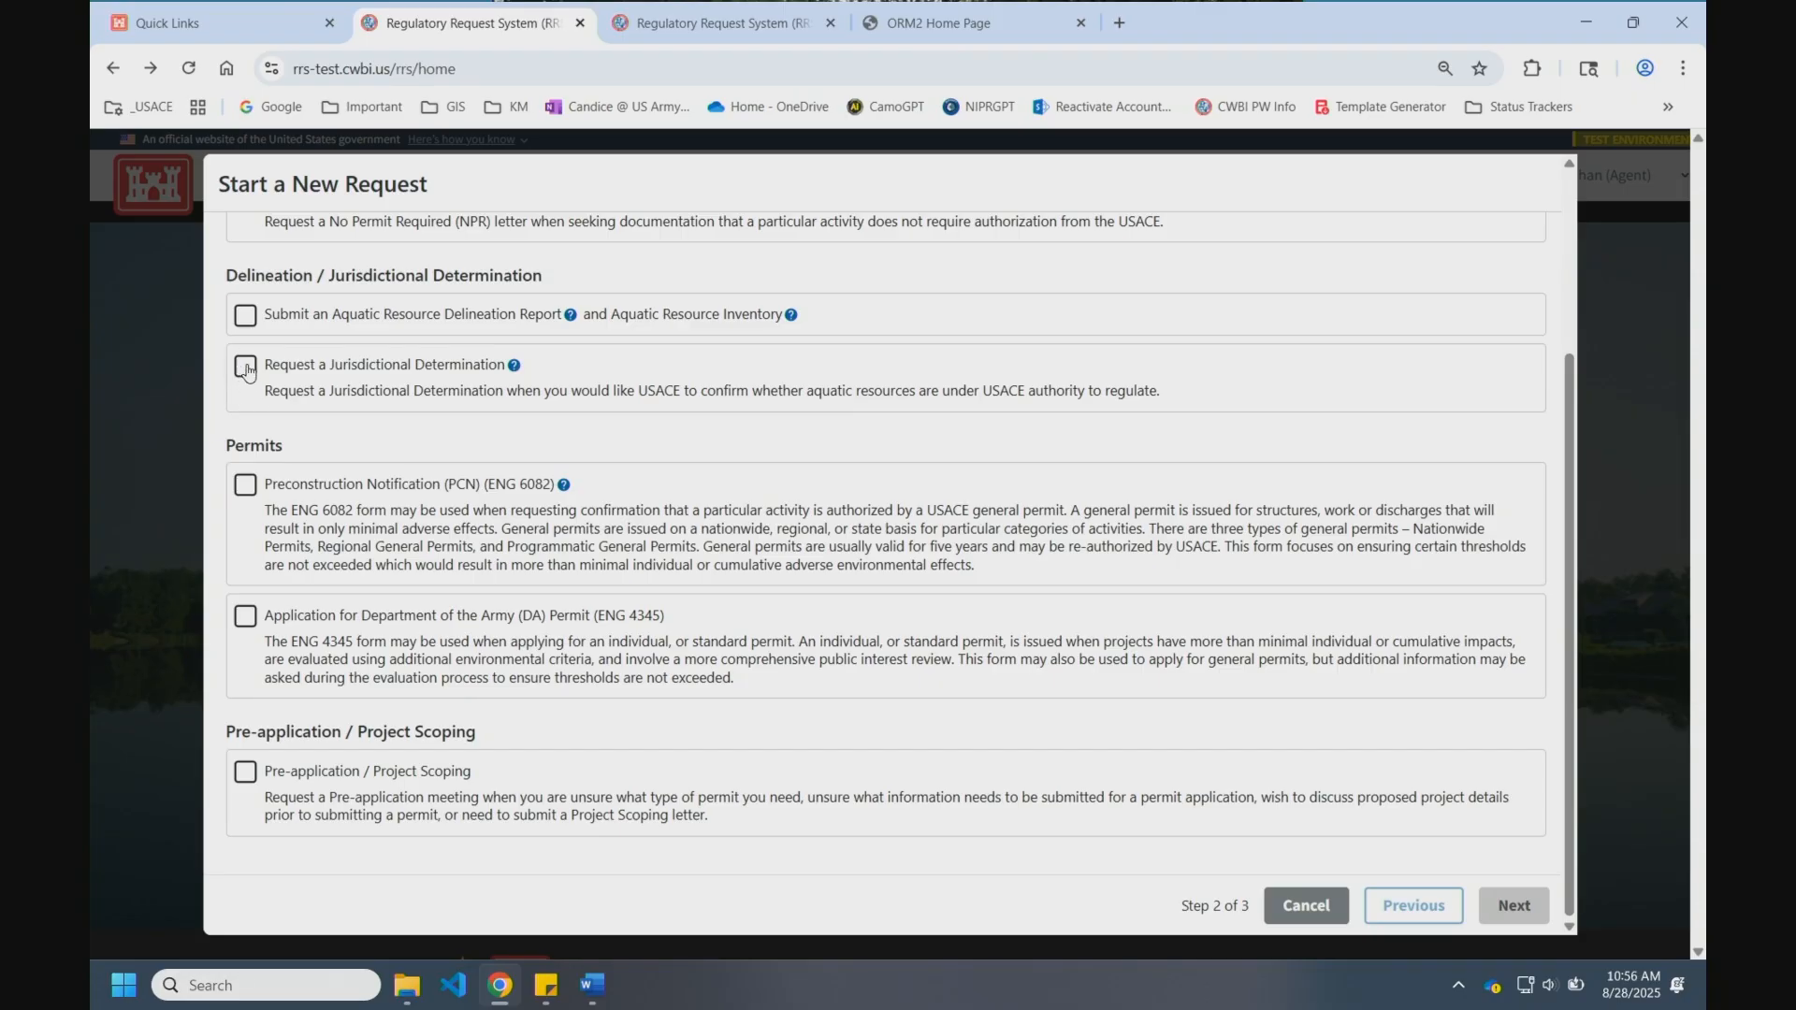
Step: Select only the DA Permit (ENG 4345) request type, clearing the delineation options, and advance to step 3
left_click(247, 370)
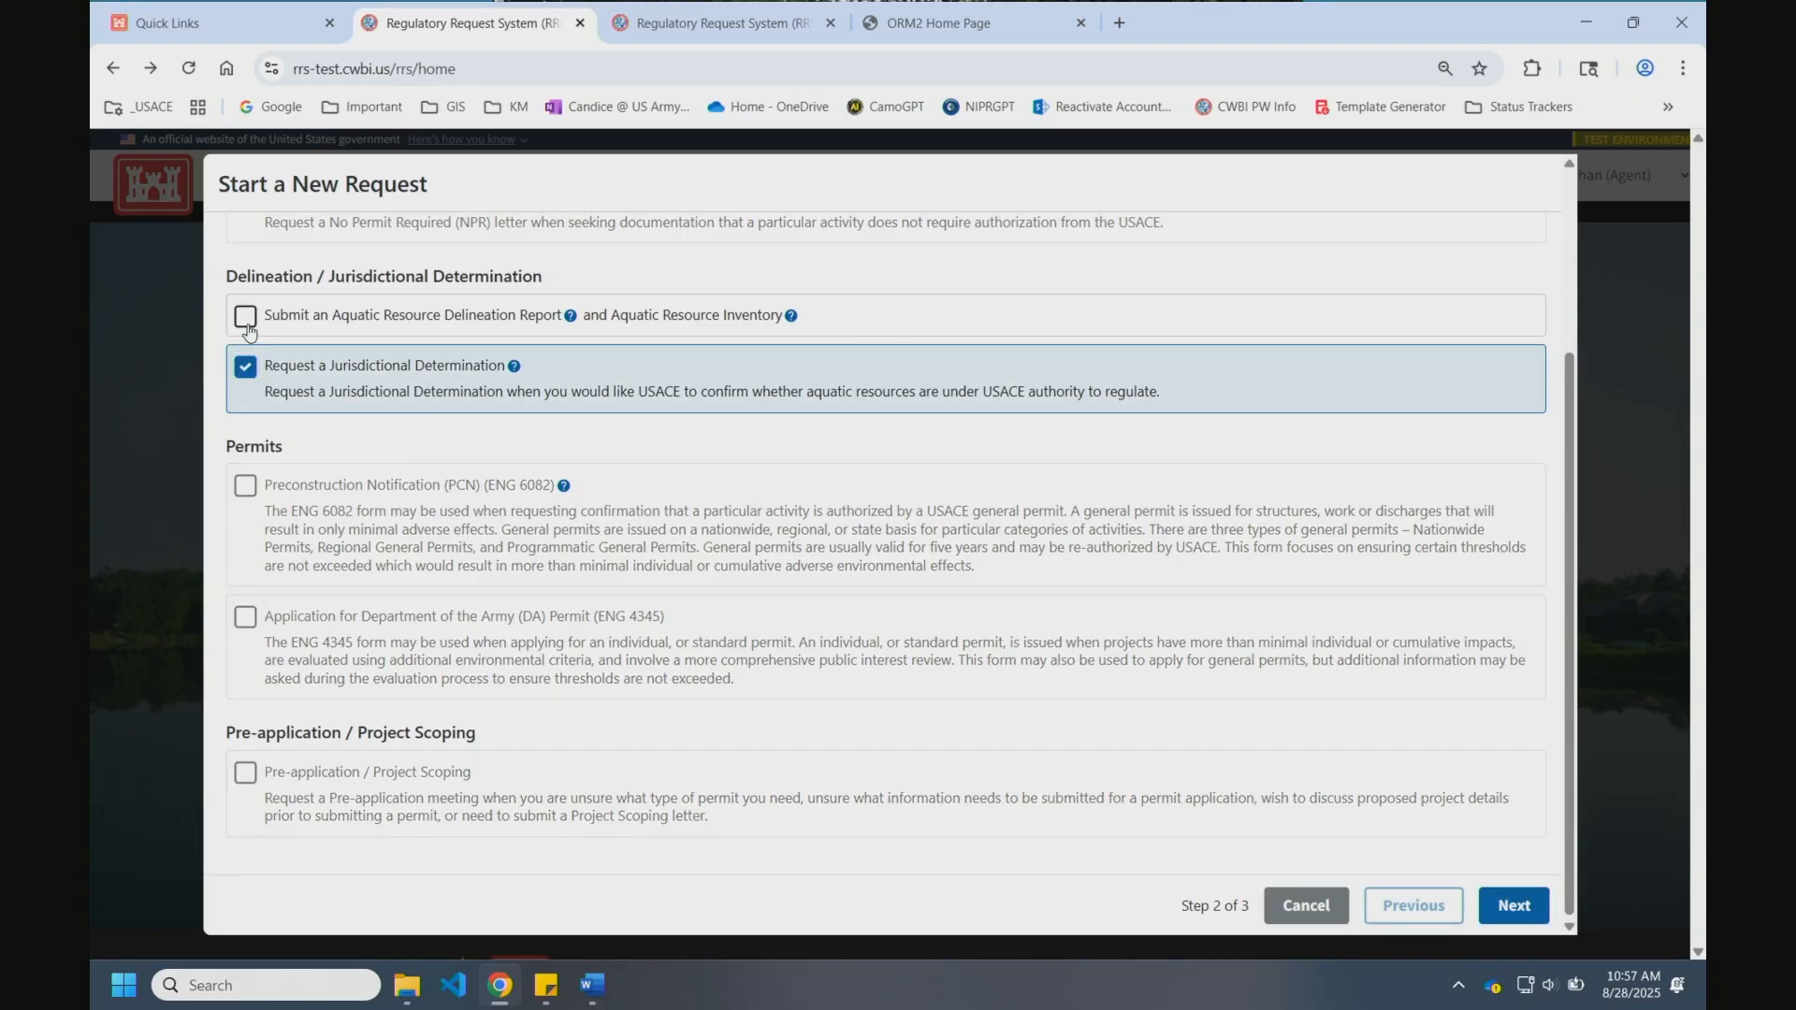
left_click(247, 335)
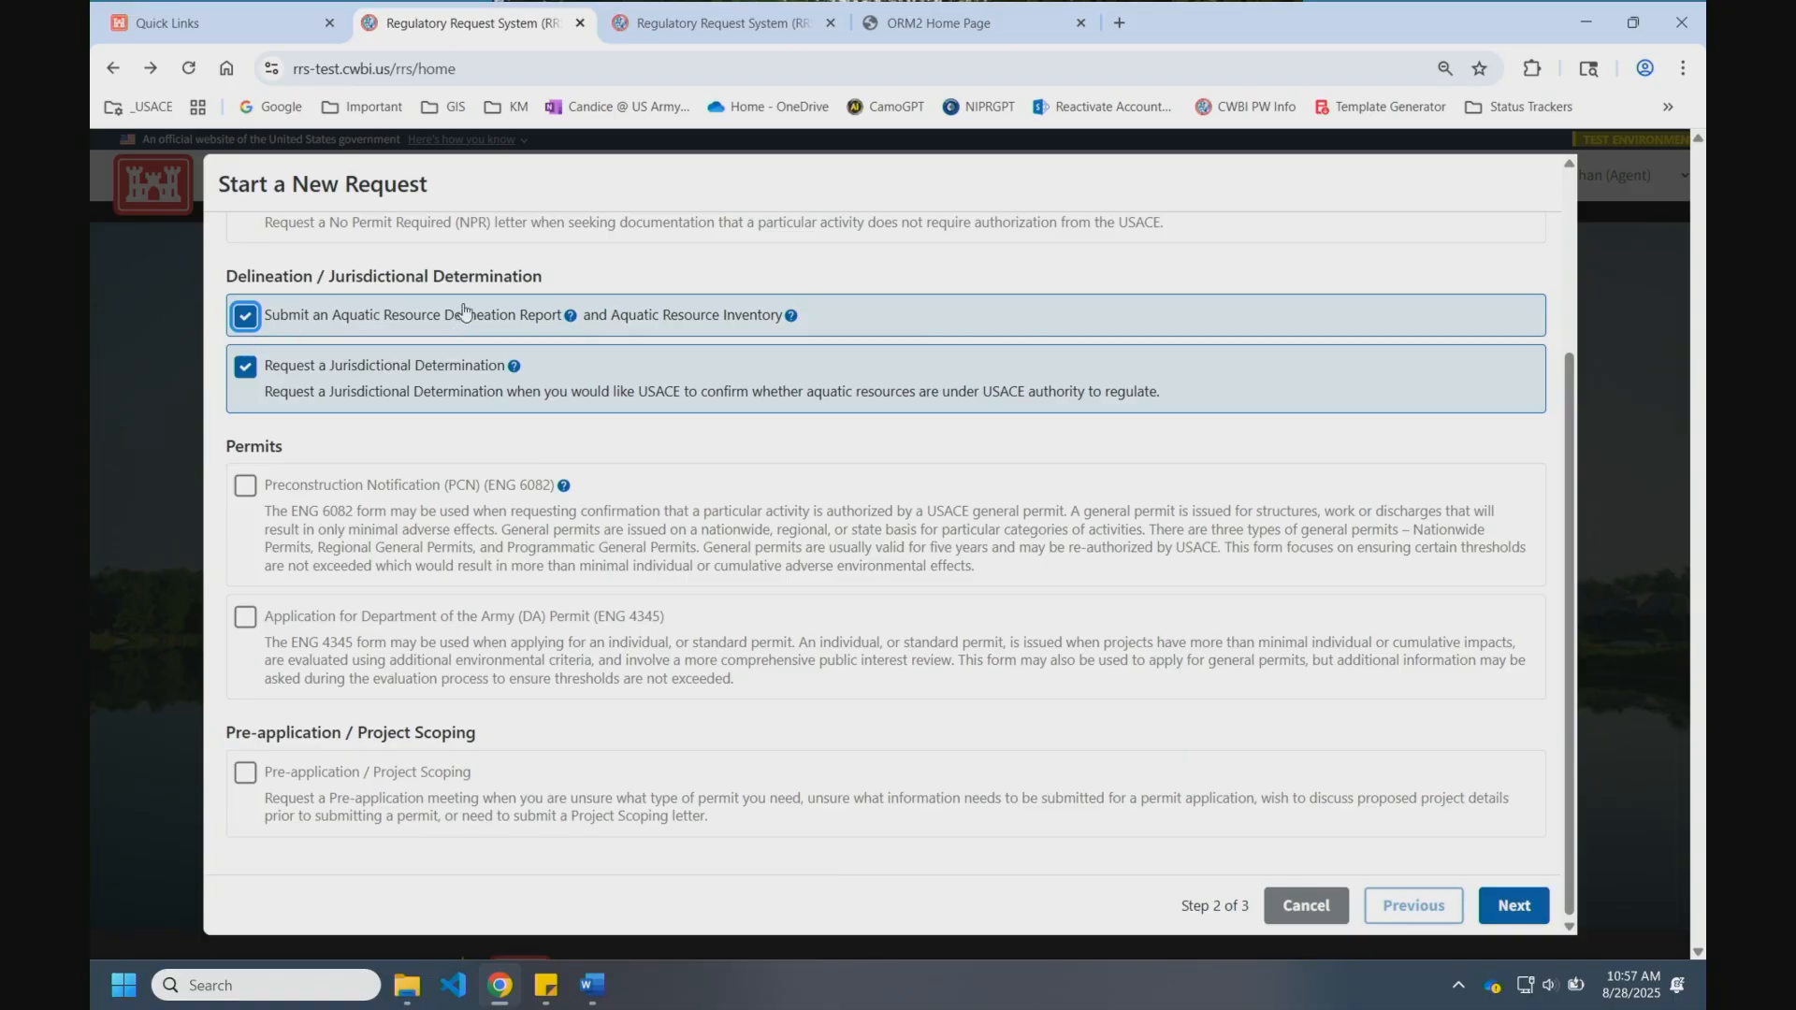
left_click(248, 320)
left_click(247, 369)
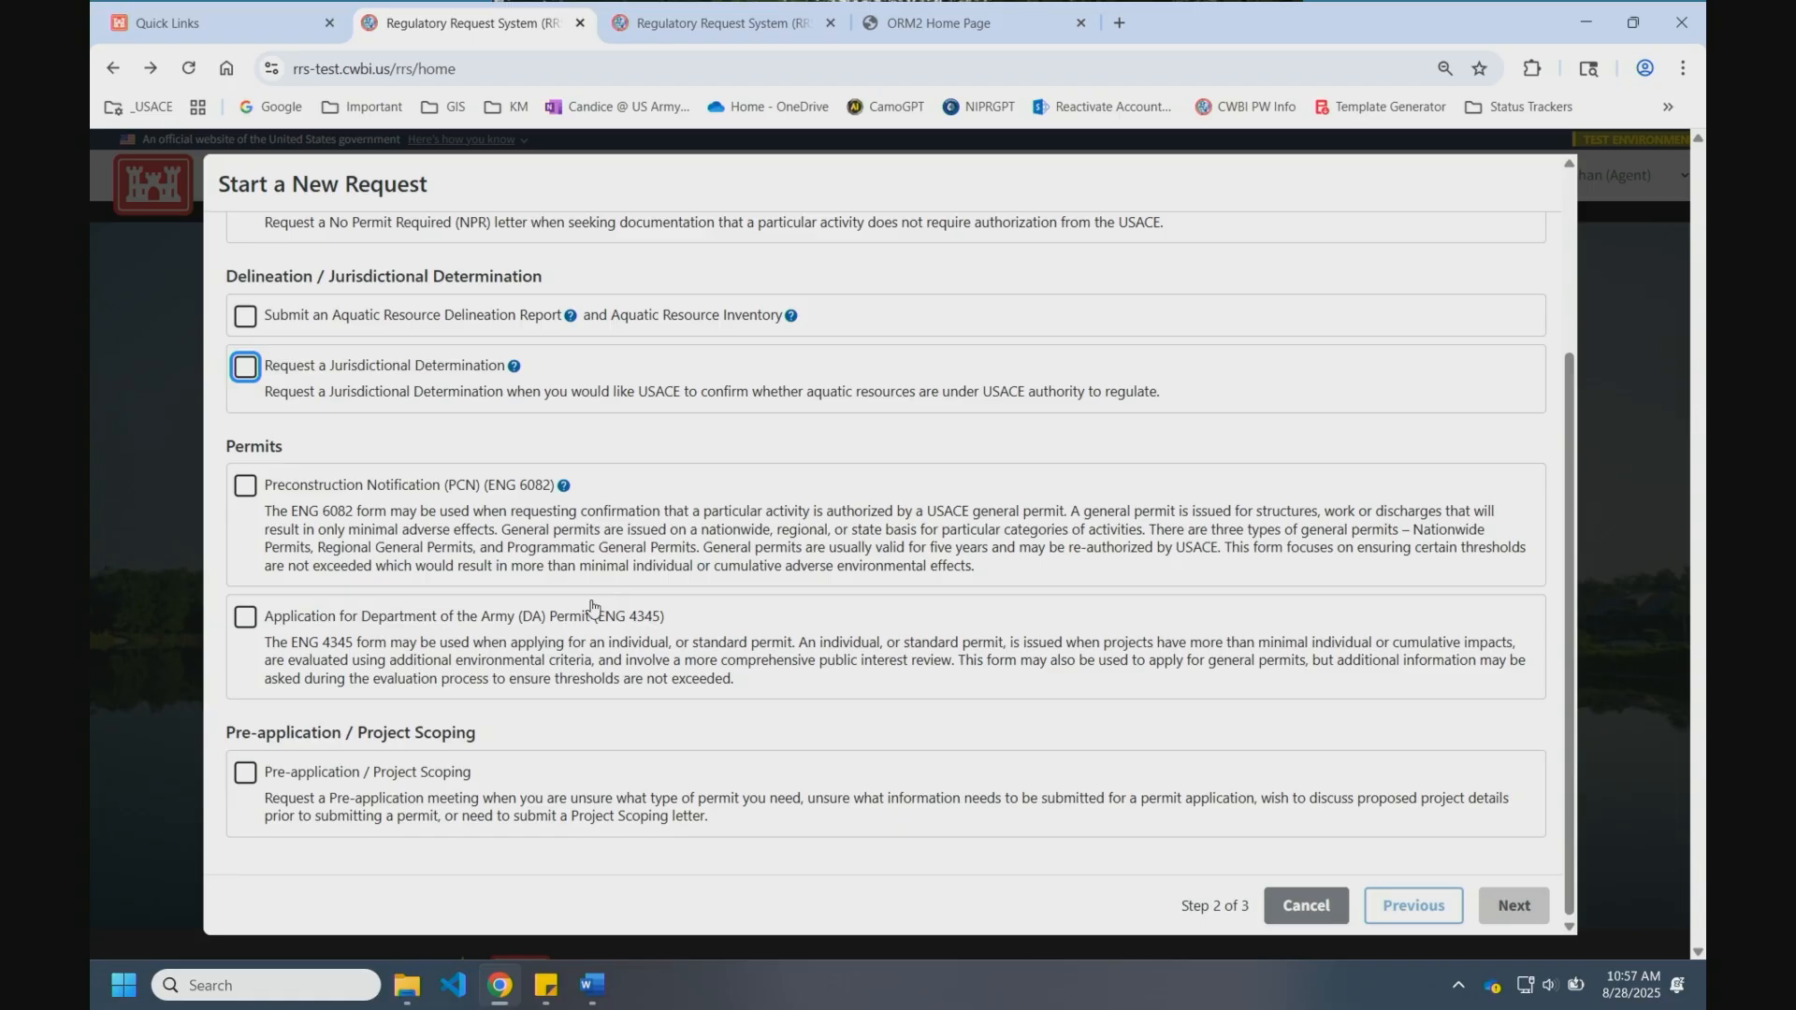
left_click(255, 619)
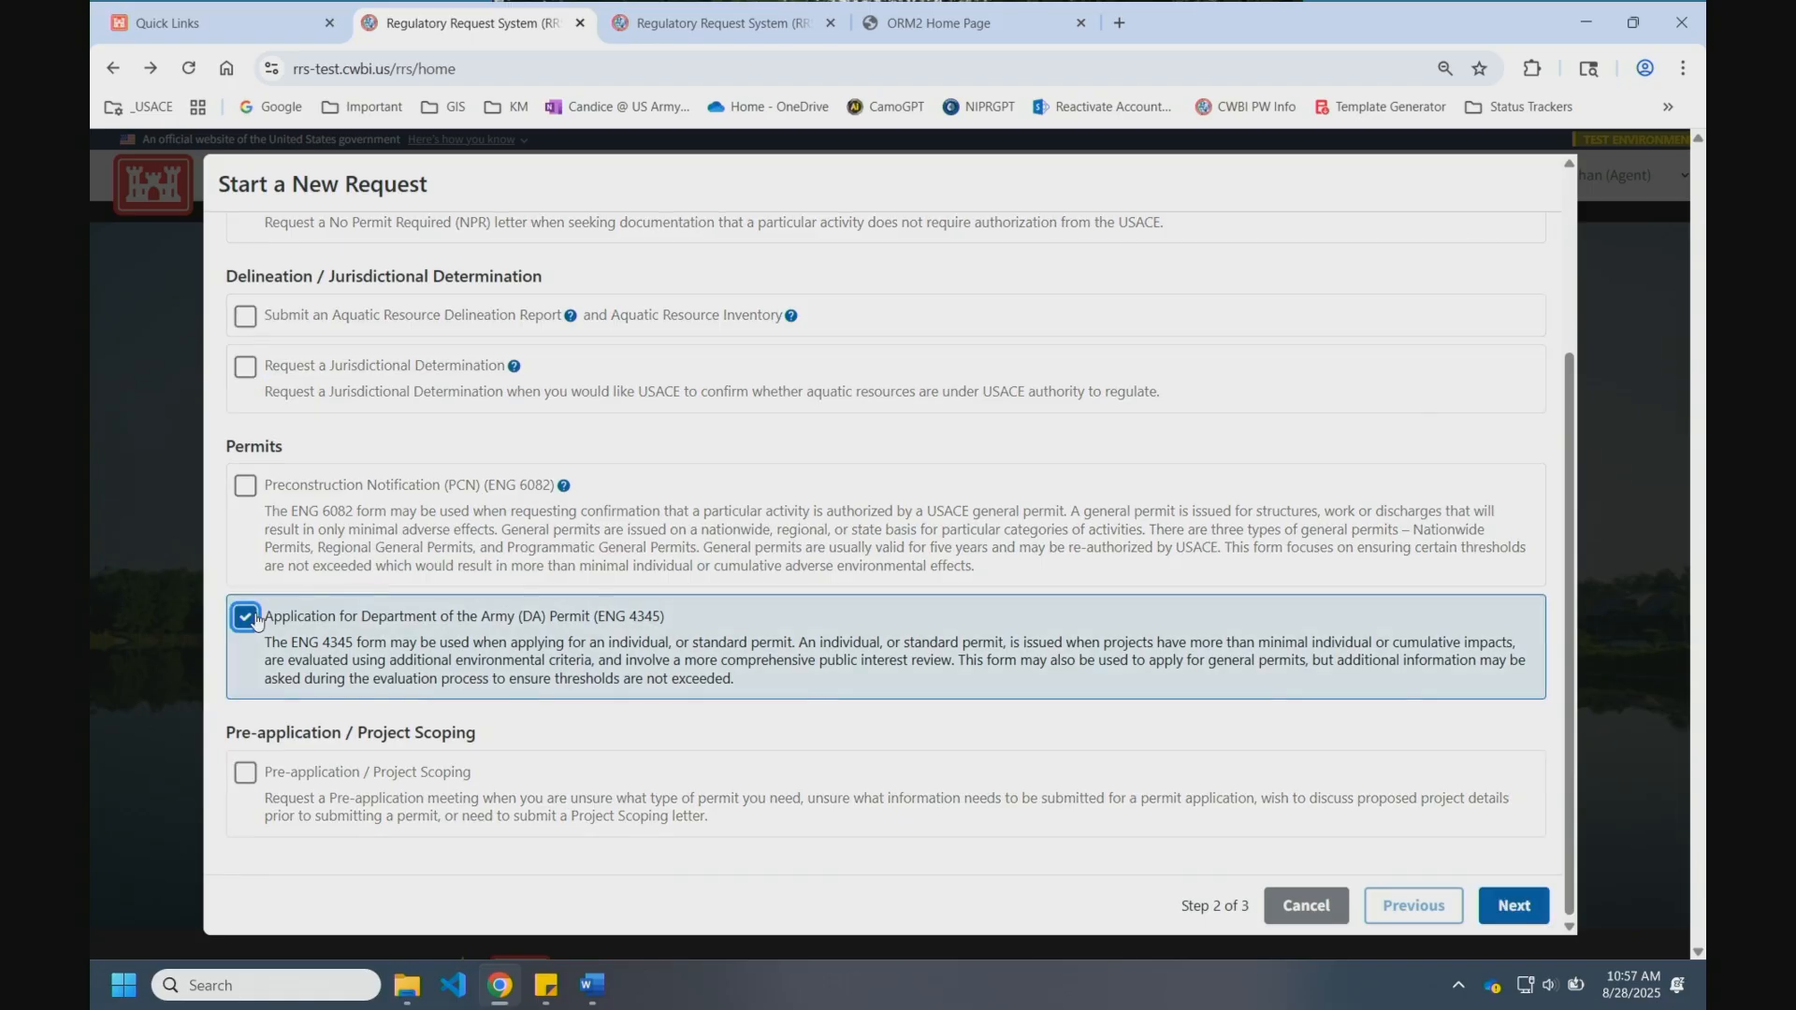
left_click(1527, 917)
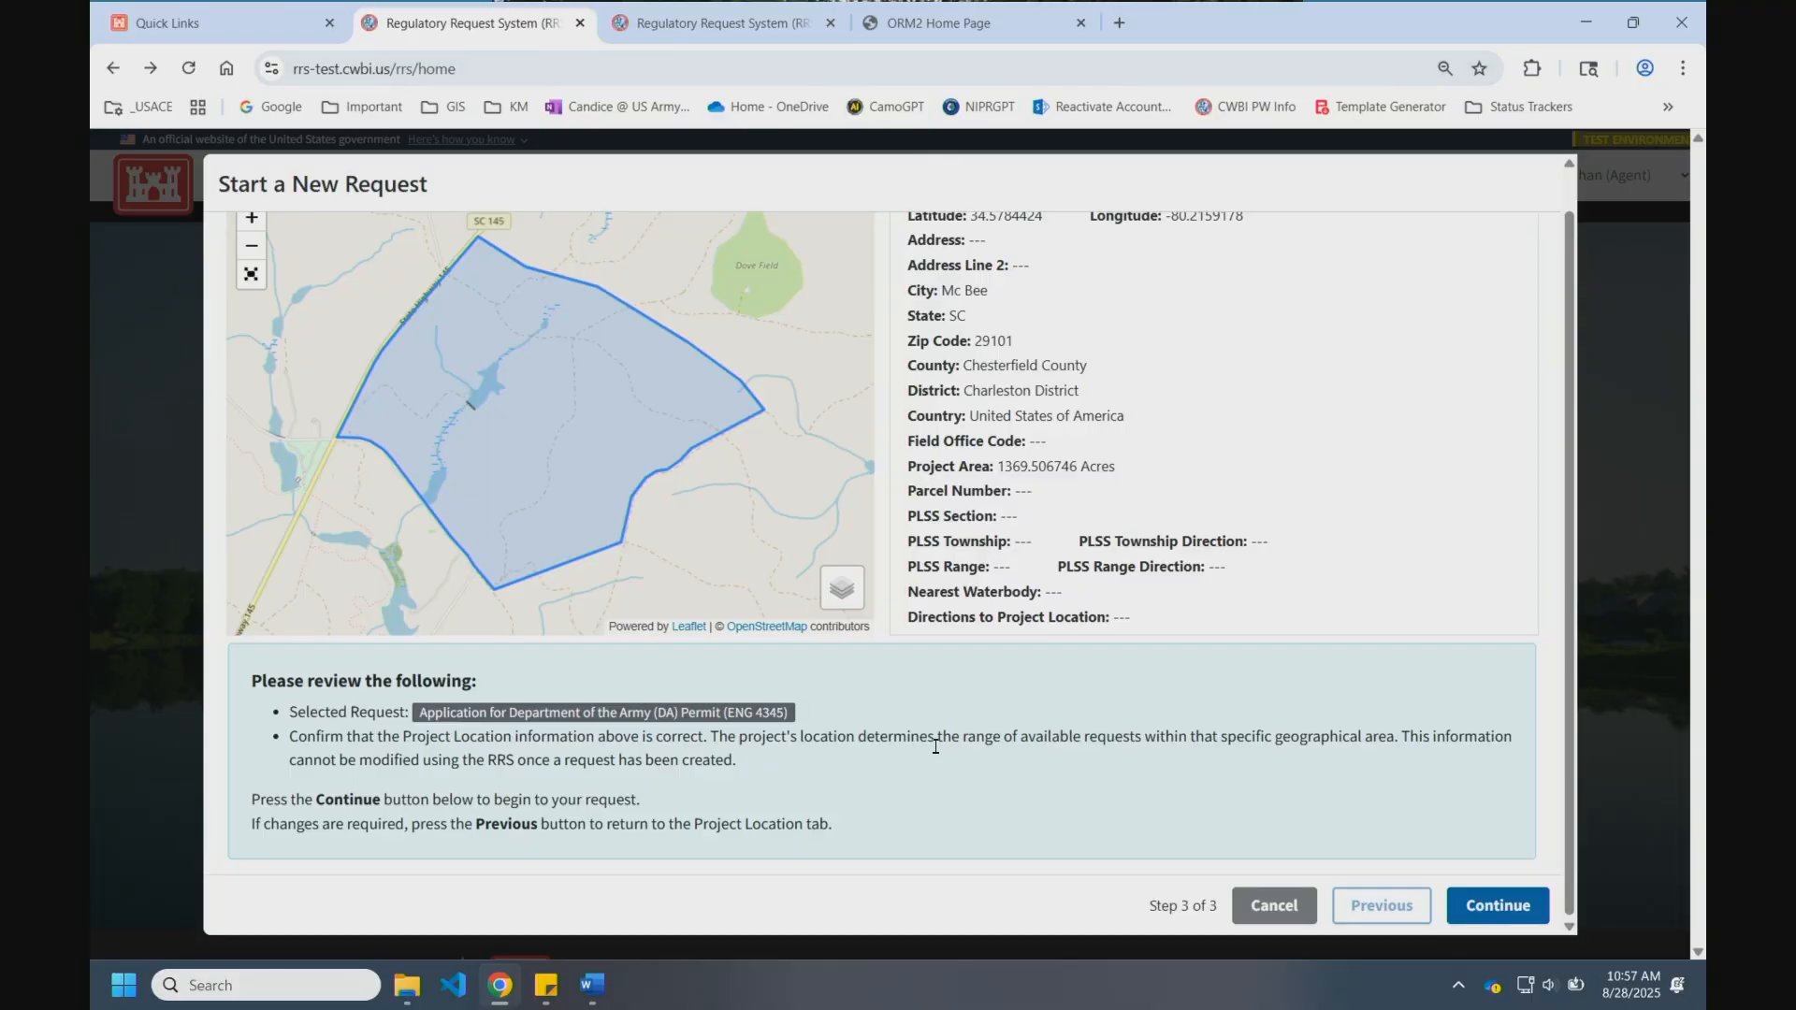
Step: Confirm the project location and start the DA Permit application draft
left_click(1519, 899)
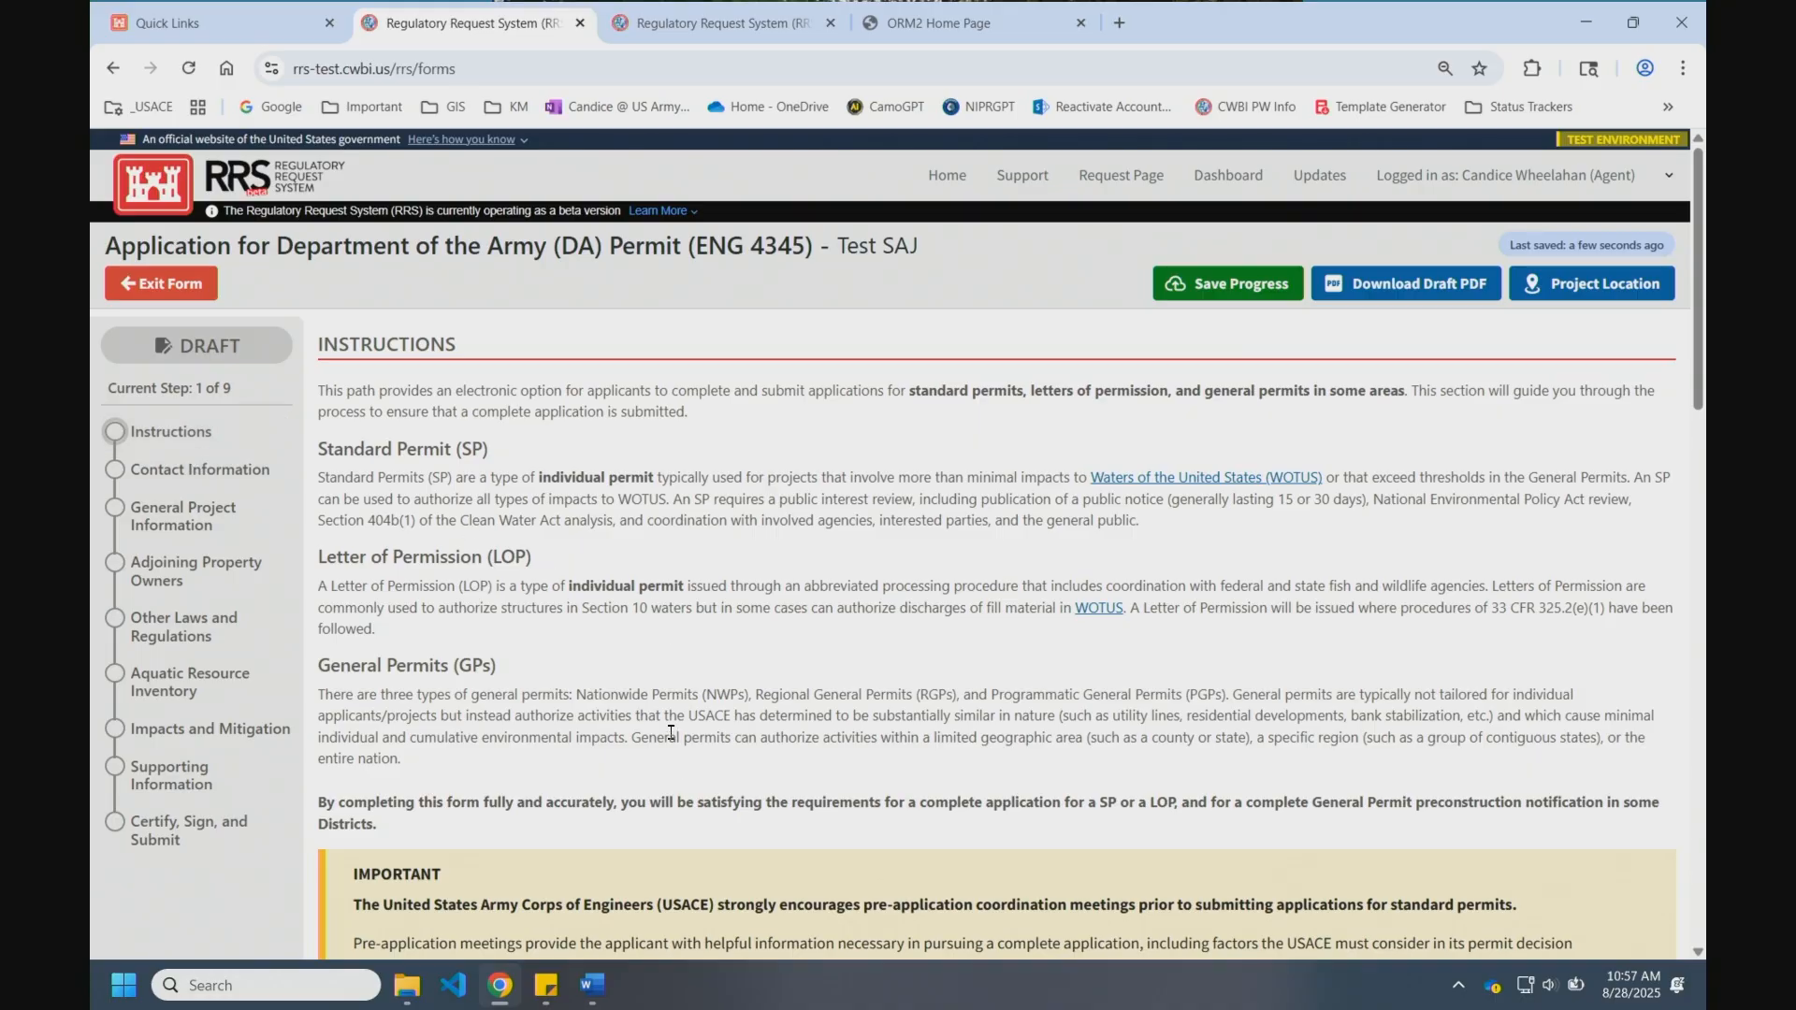
scroll(671, 732, "down", 8)
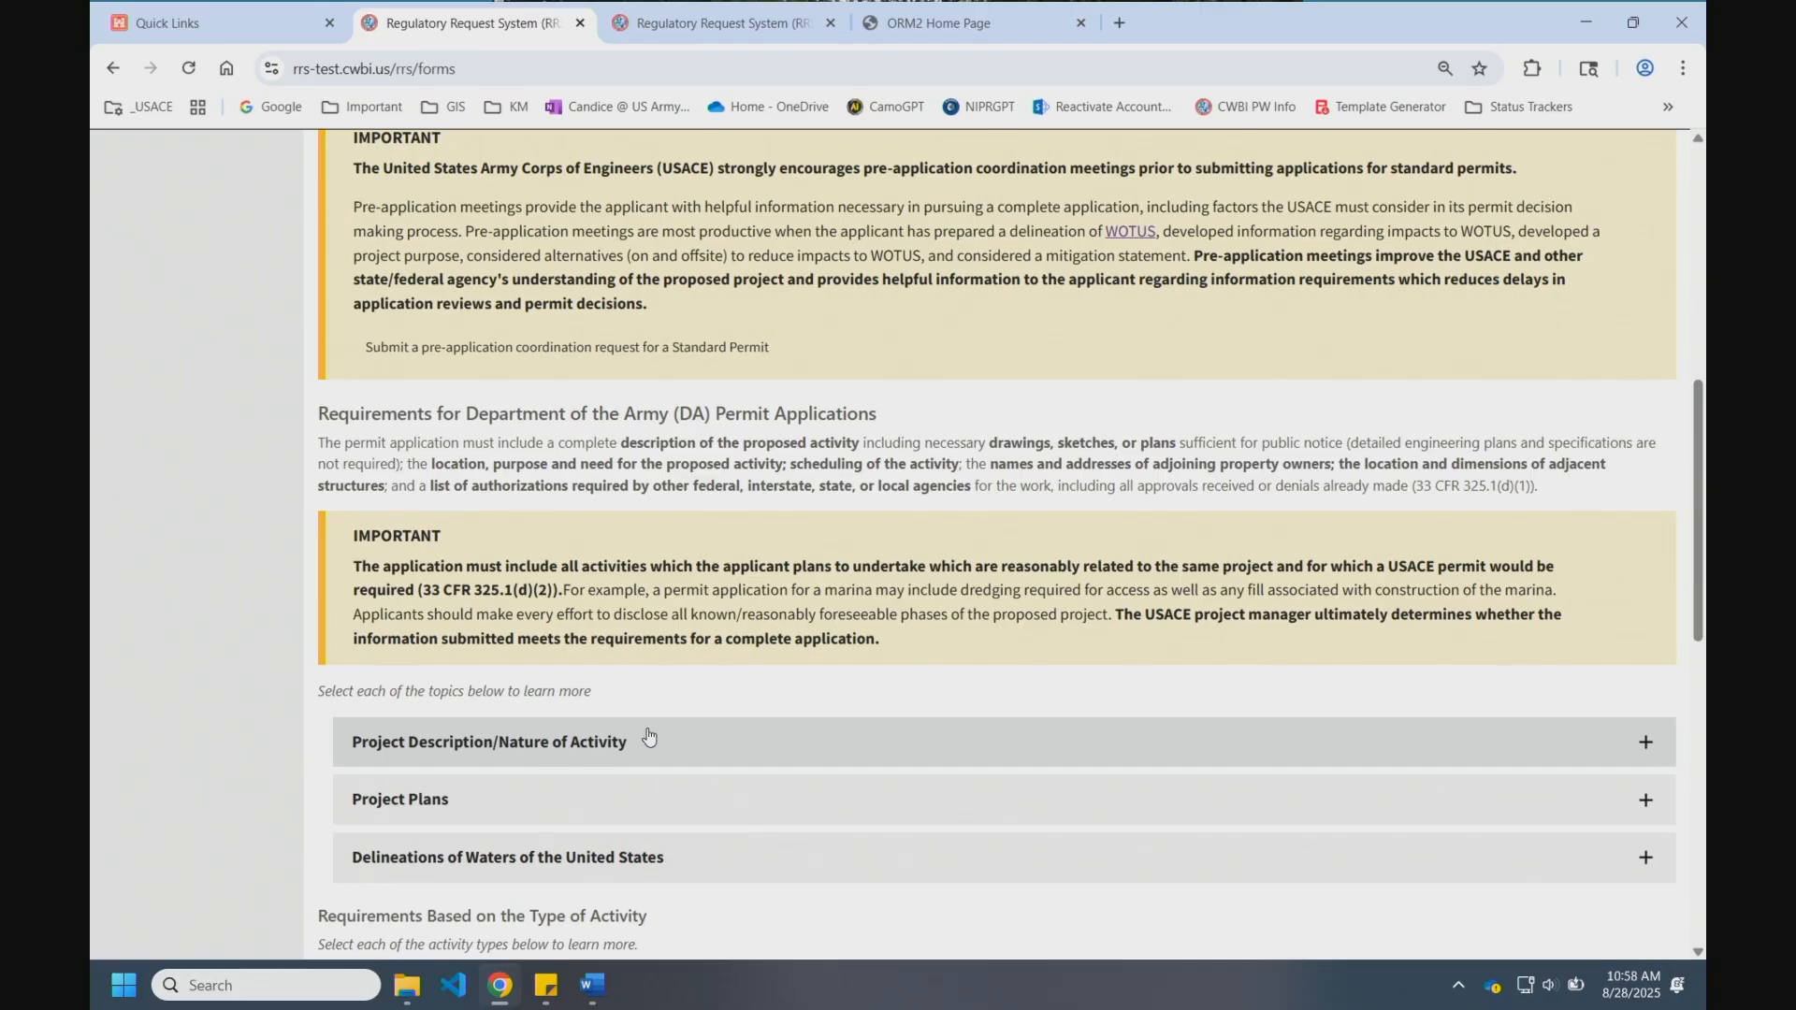
scroll(649, 734, "up", 8)
scroll(975, 653, "down", 7)
scroll(975, 653, "down", 7)
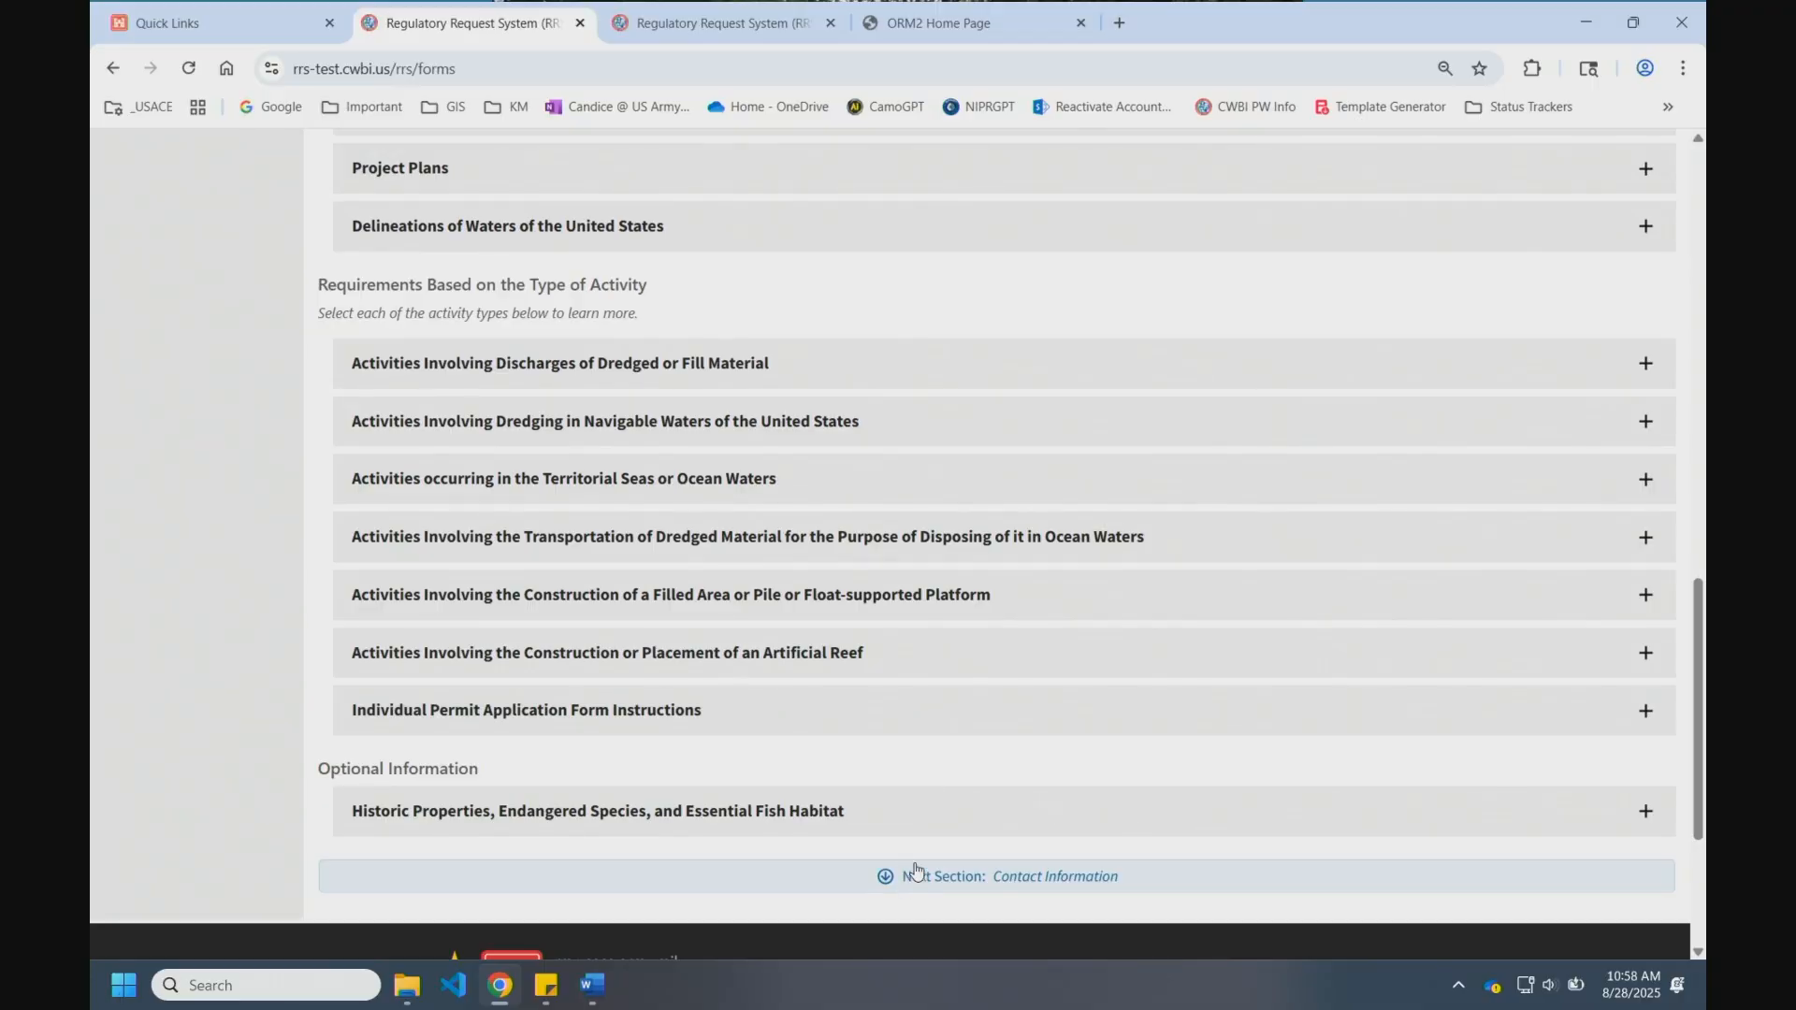
scroll(200, 585, "up", 6)
scroll(201, 585, "up", 9)
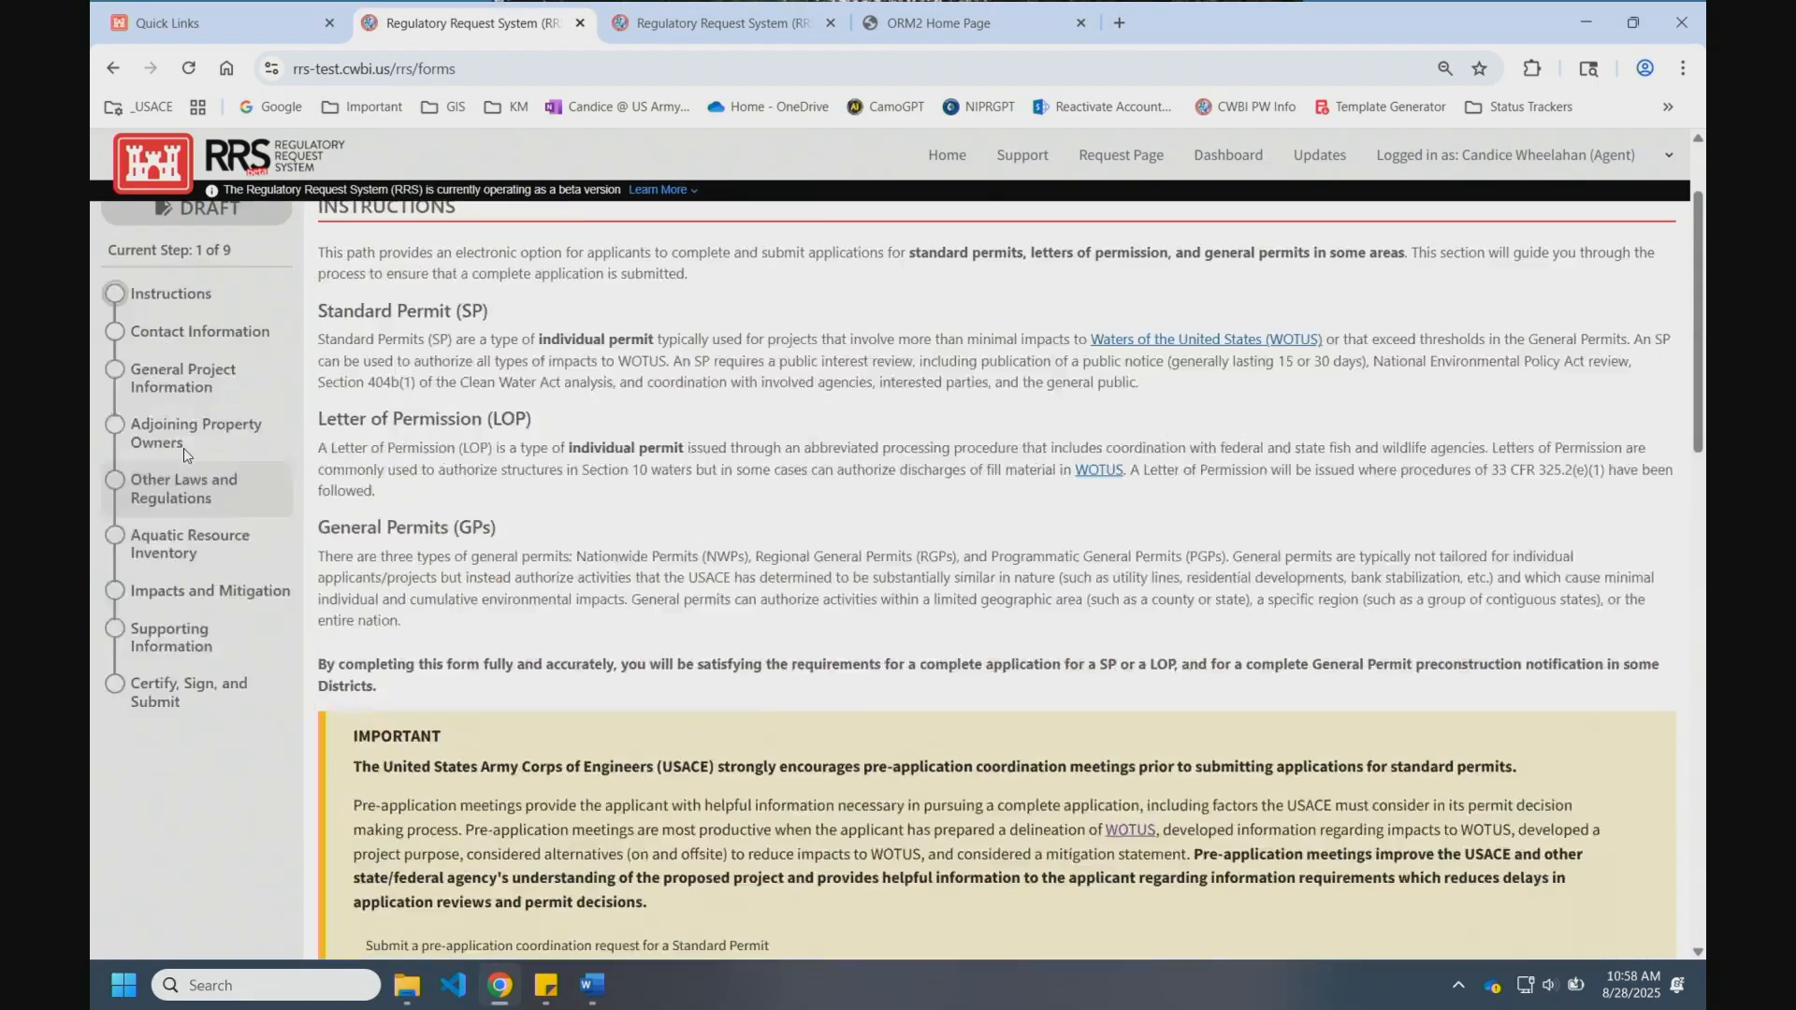
Step: Fill the agent contact in Contact Information from profile data, then go to My Dashboard
left_click(185, 472)
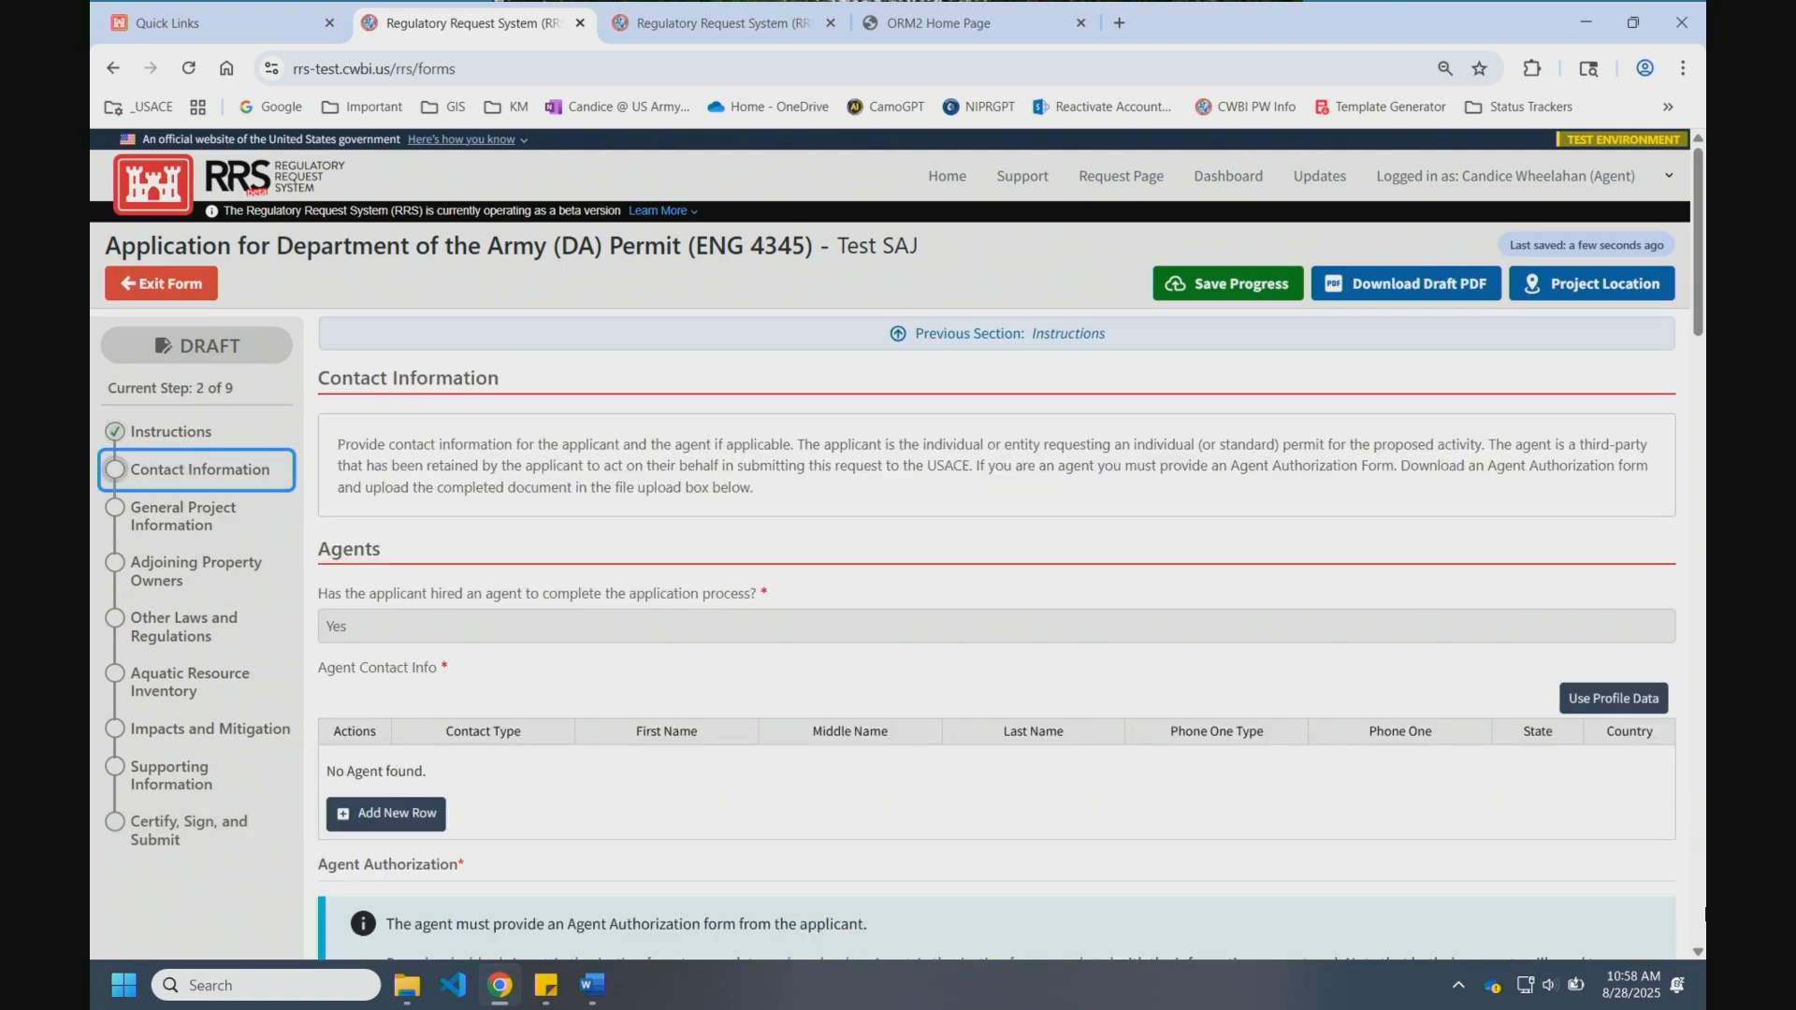
left_click(1583, 709)
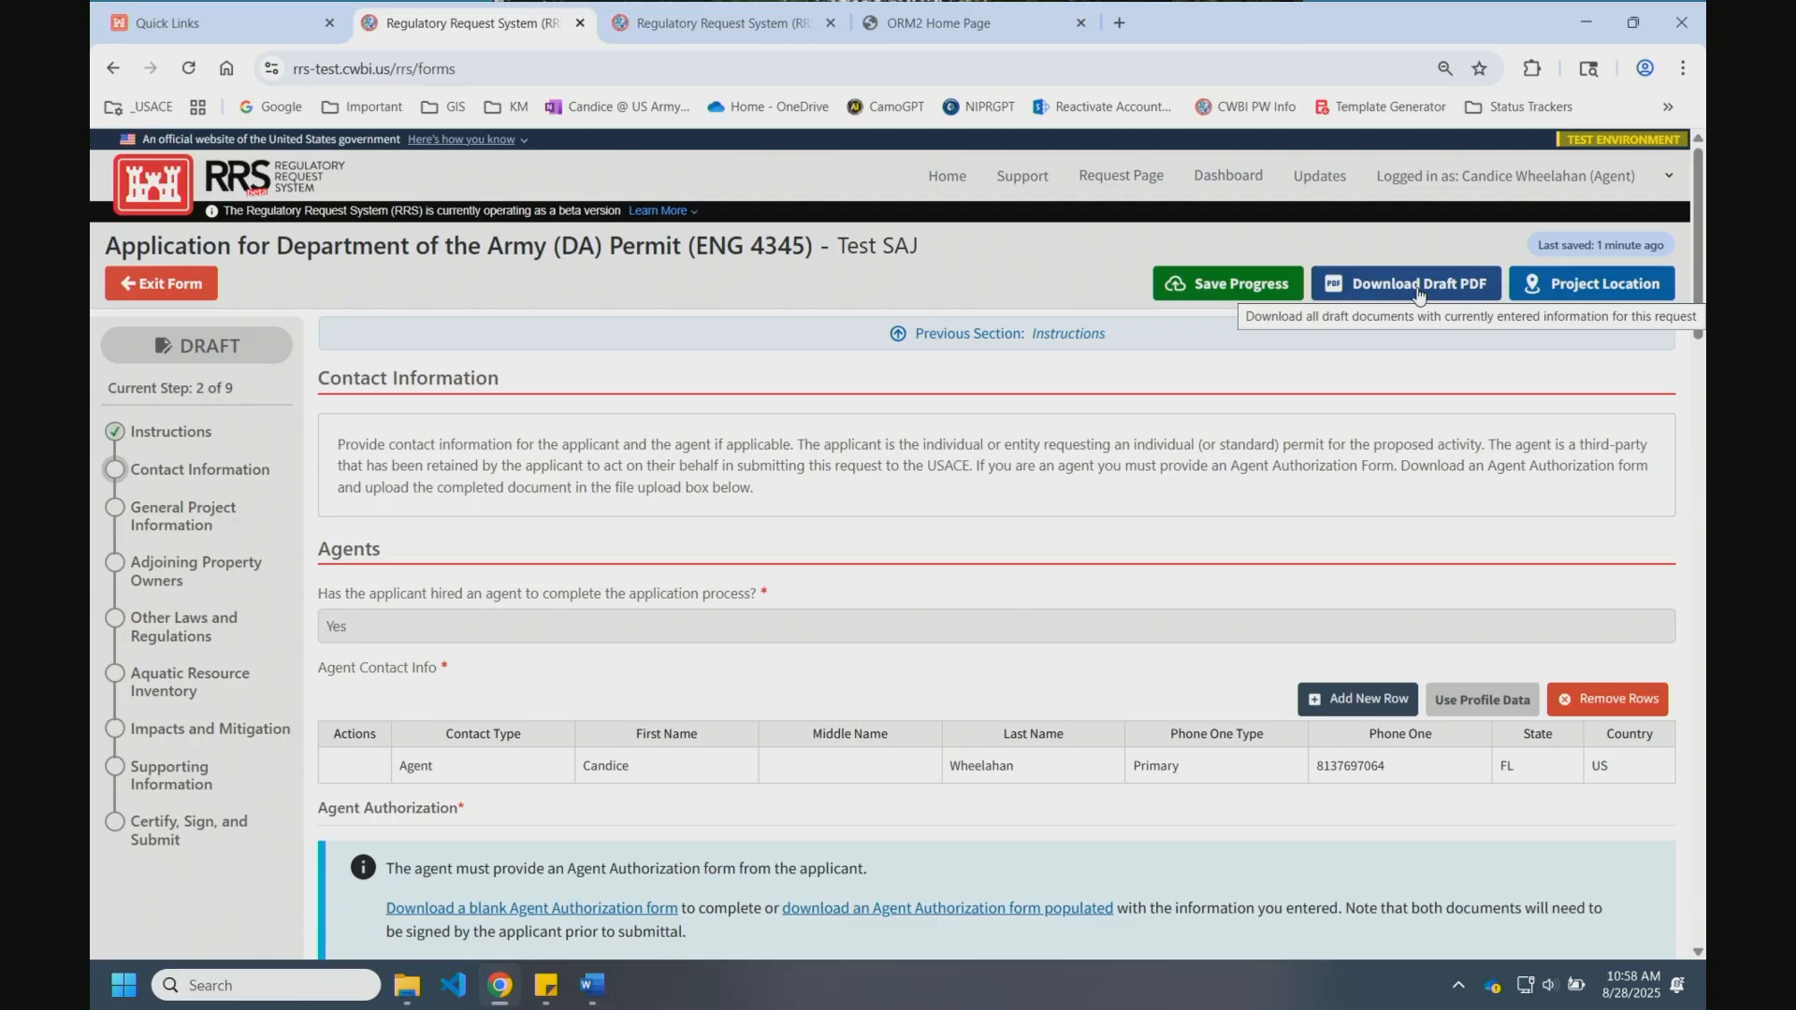
left_click(1233, 187)
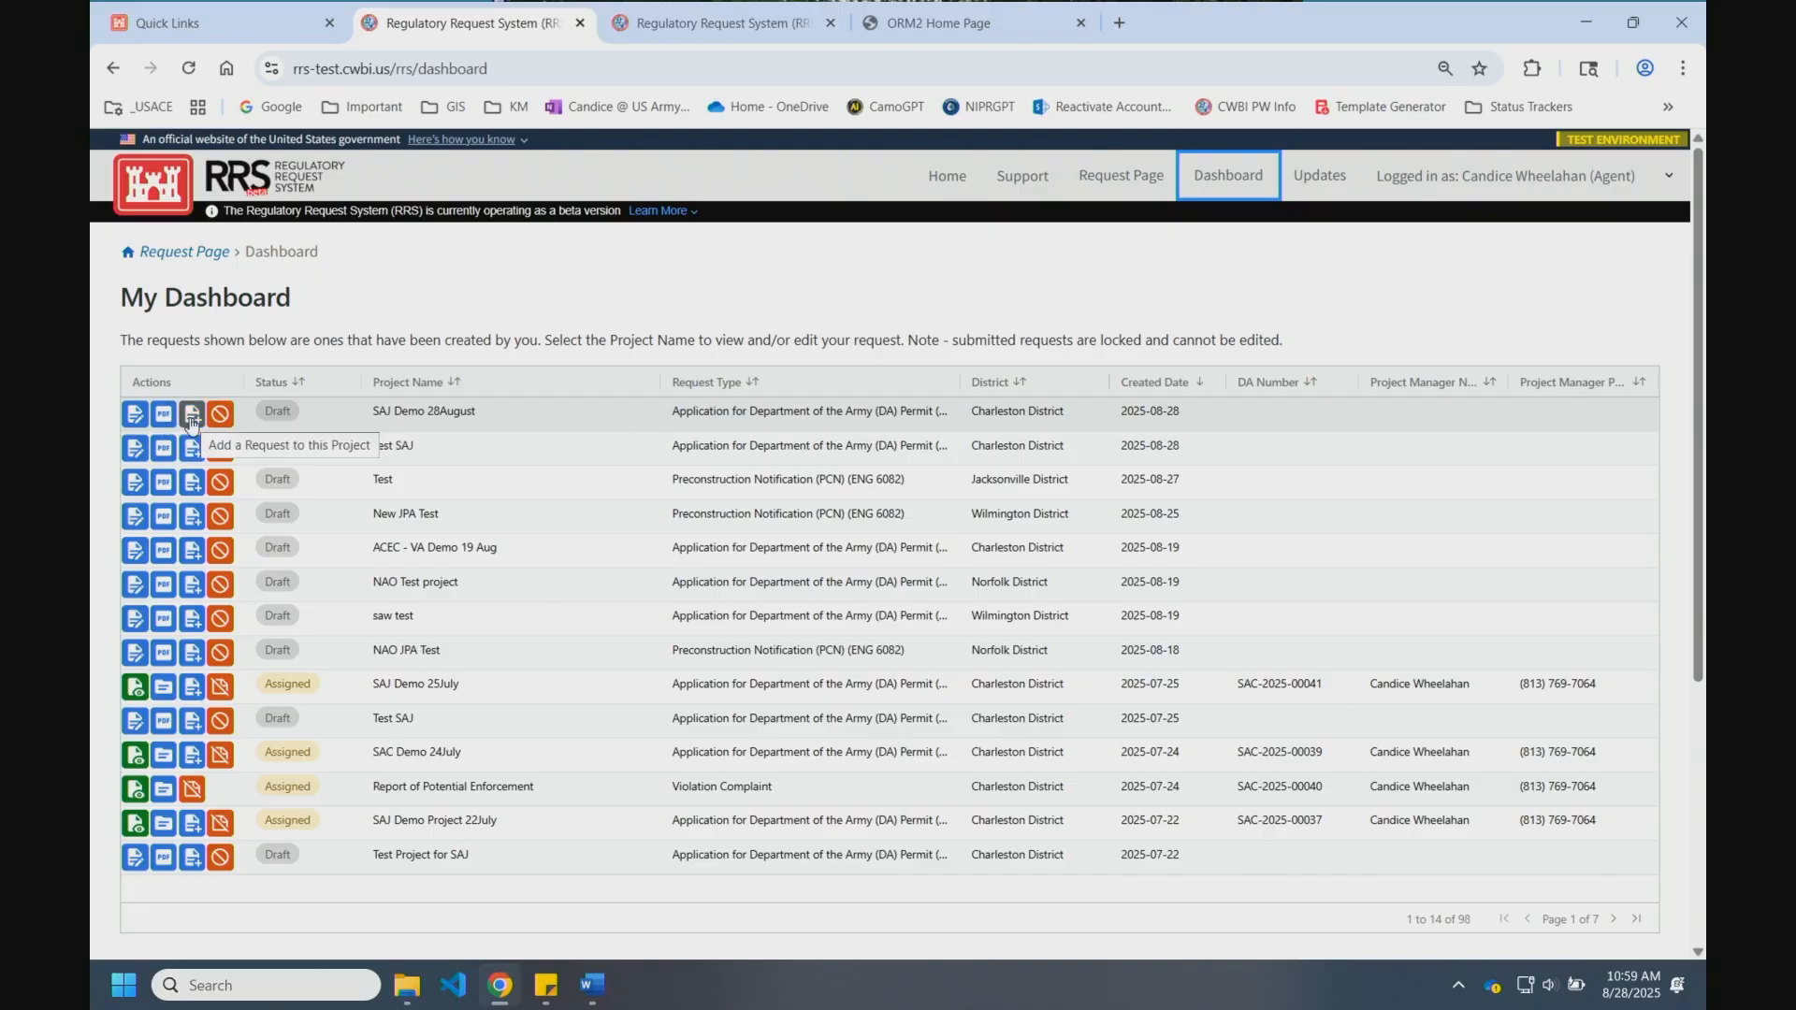
Step: Edit the SAJ Demo 28August DA Permit draft from the dashboard
left_click(130, 418)
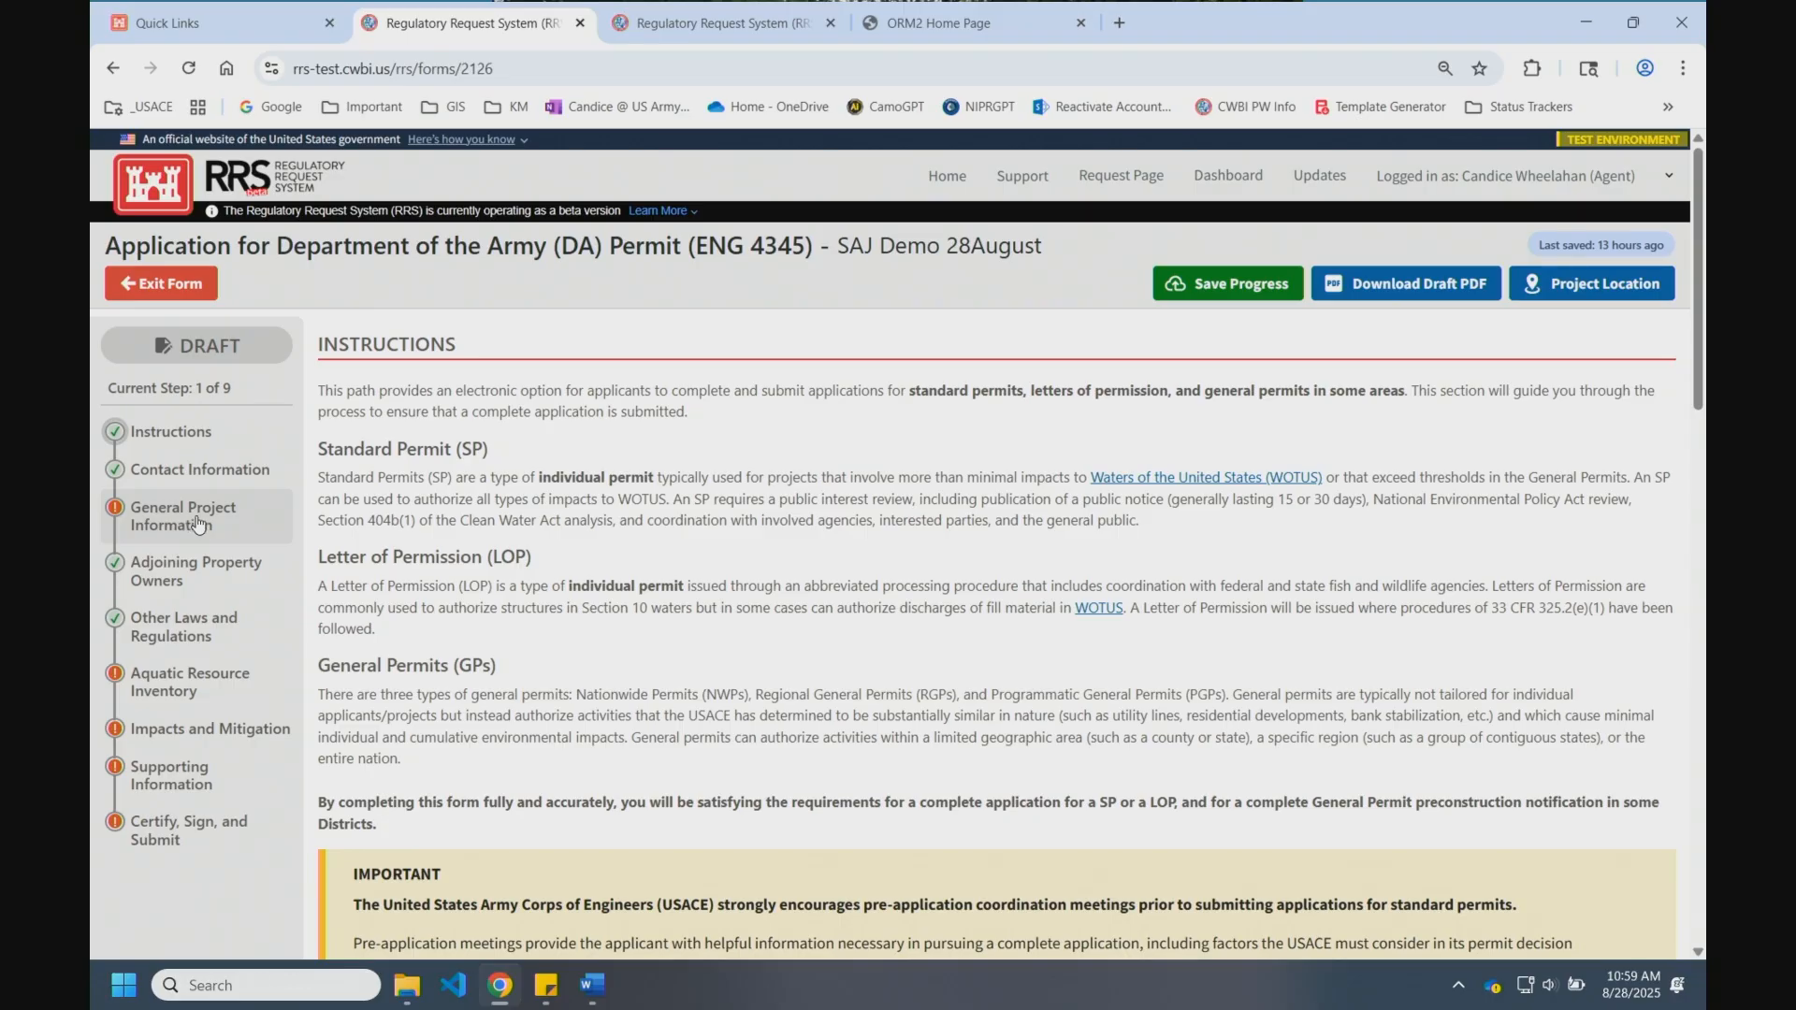
Step: Review the filled Contact Information section, then continue to General Project Information
left_click(221, 472)
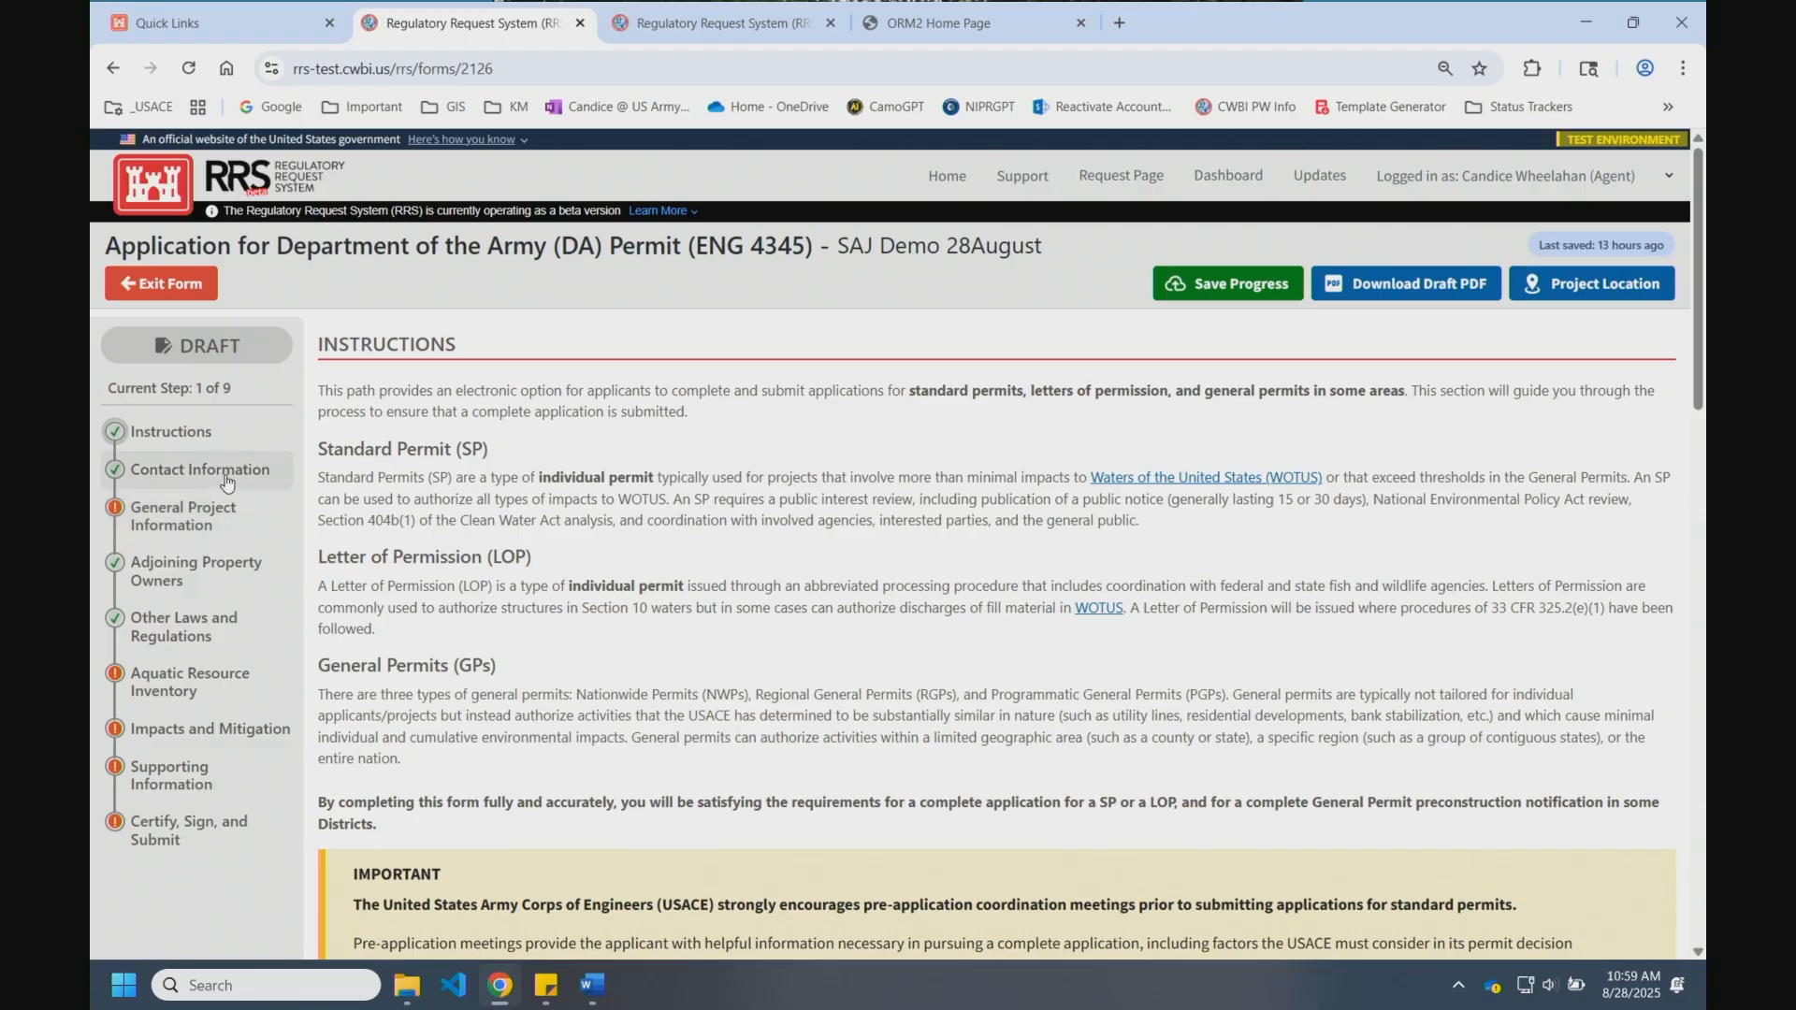
scroll(1284, 666, "down", 3)
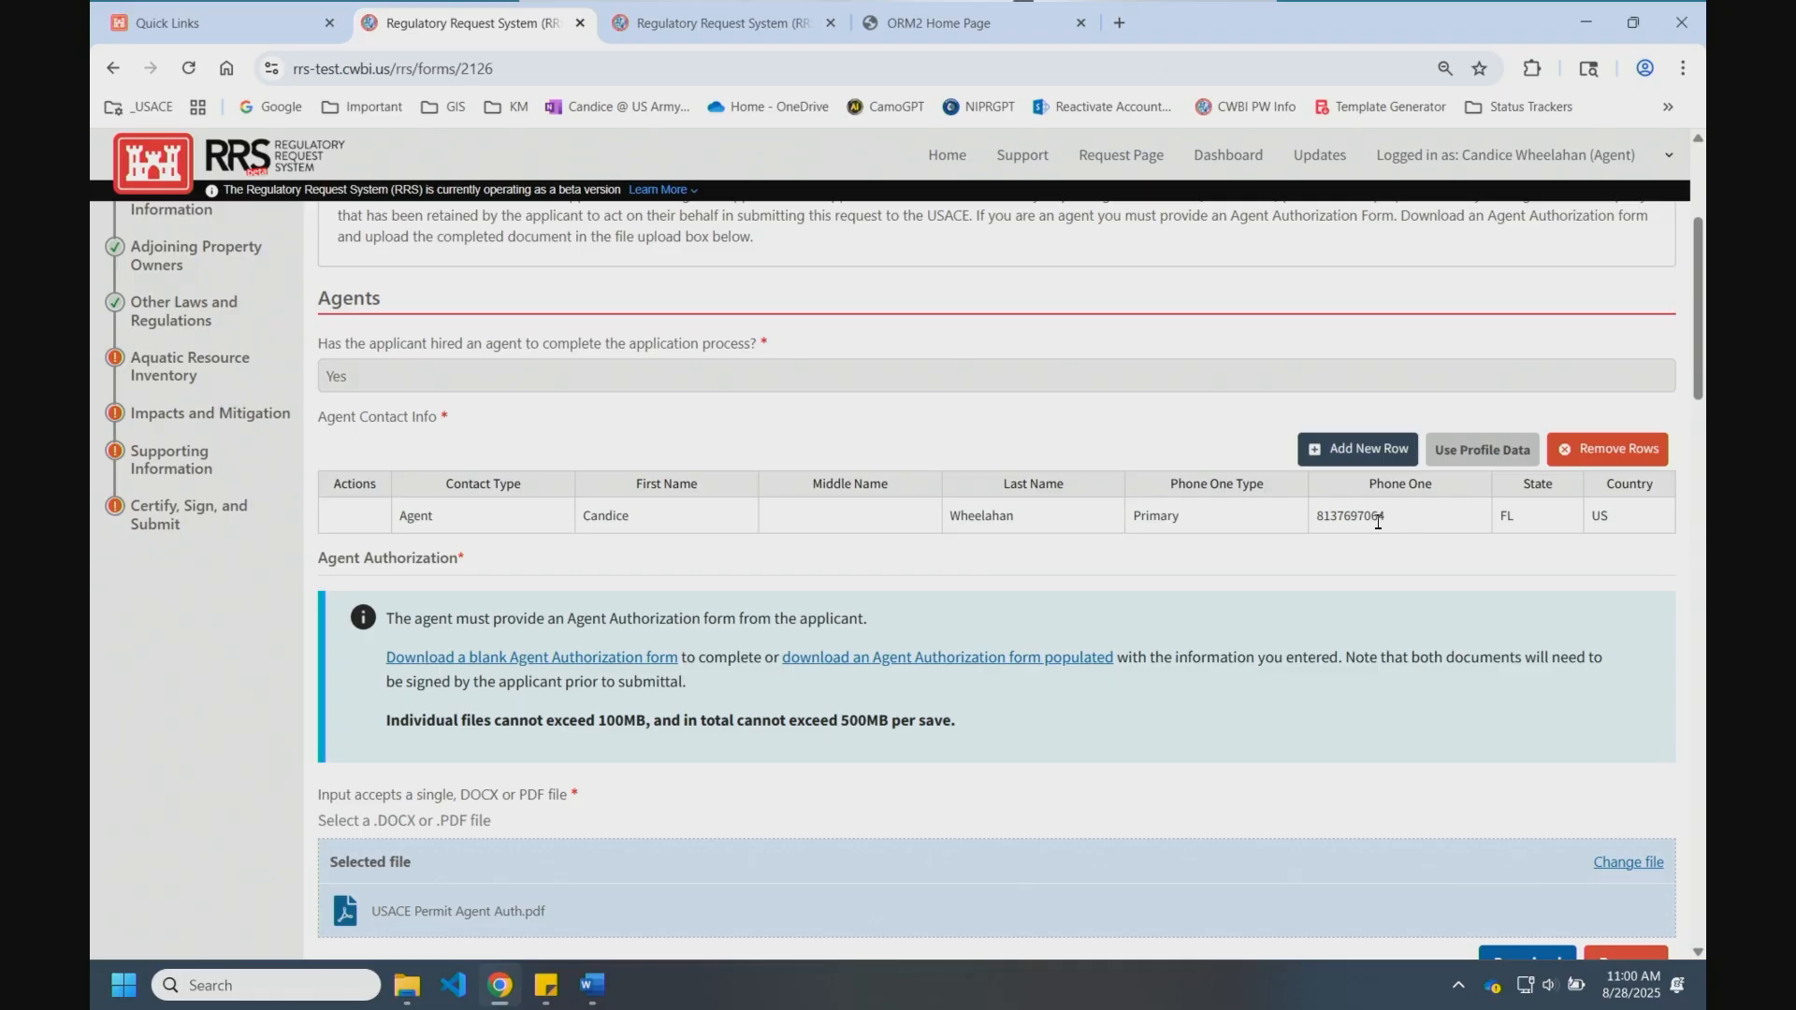
scroll(1310, 551, "down", 2)
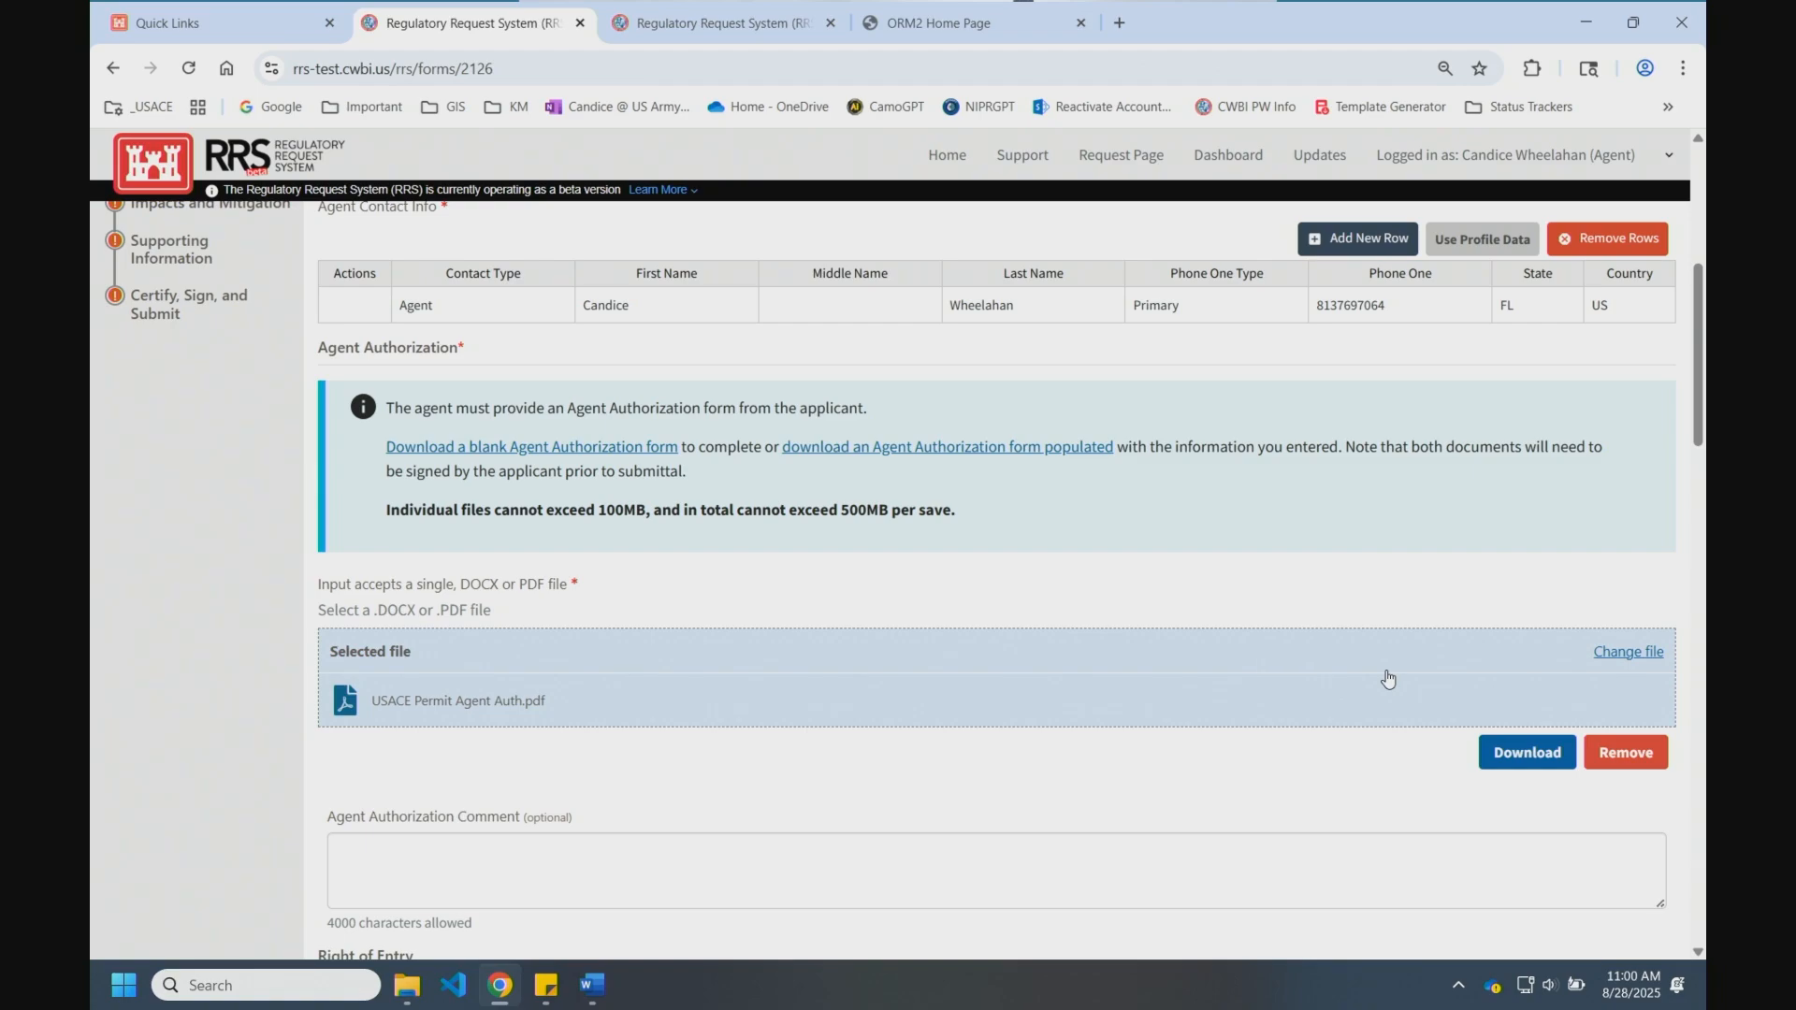
scroll(1276, 693, "down", 5)
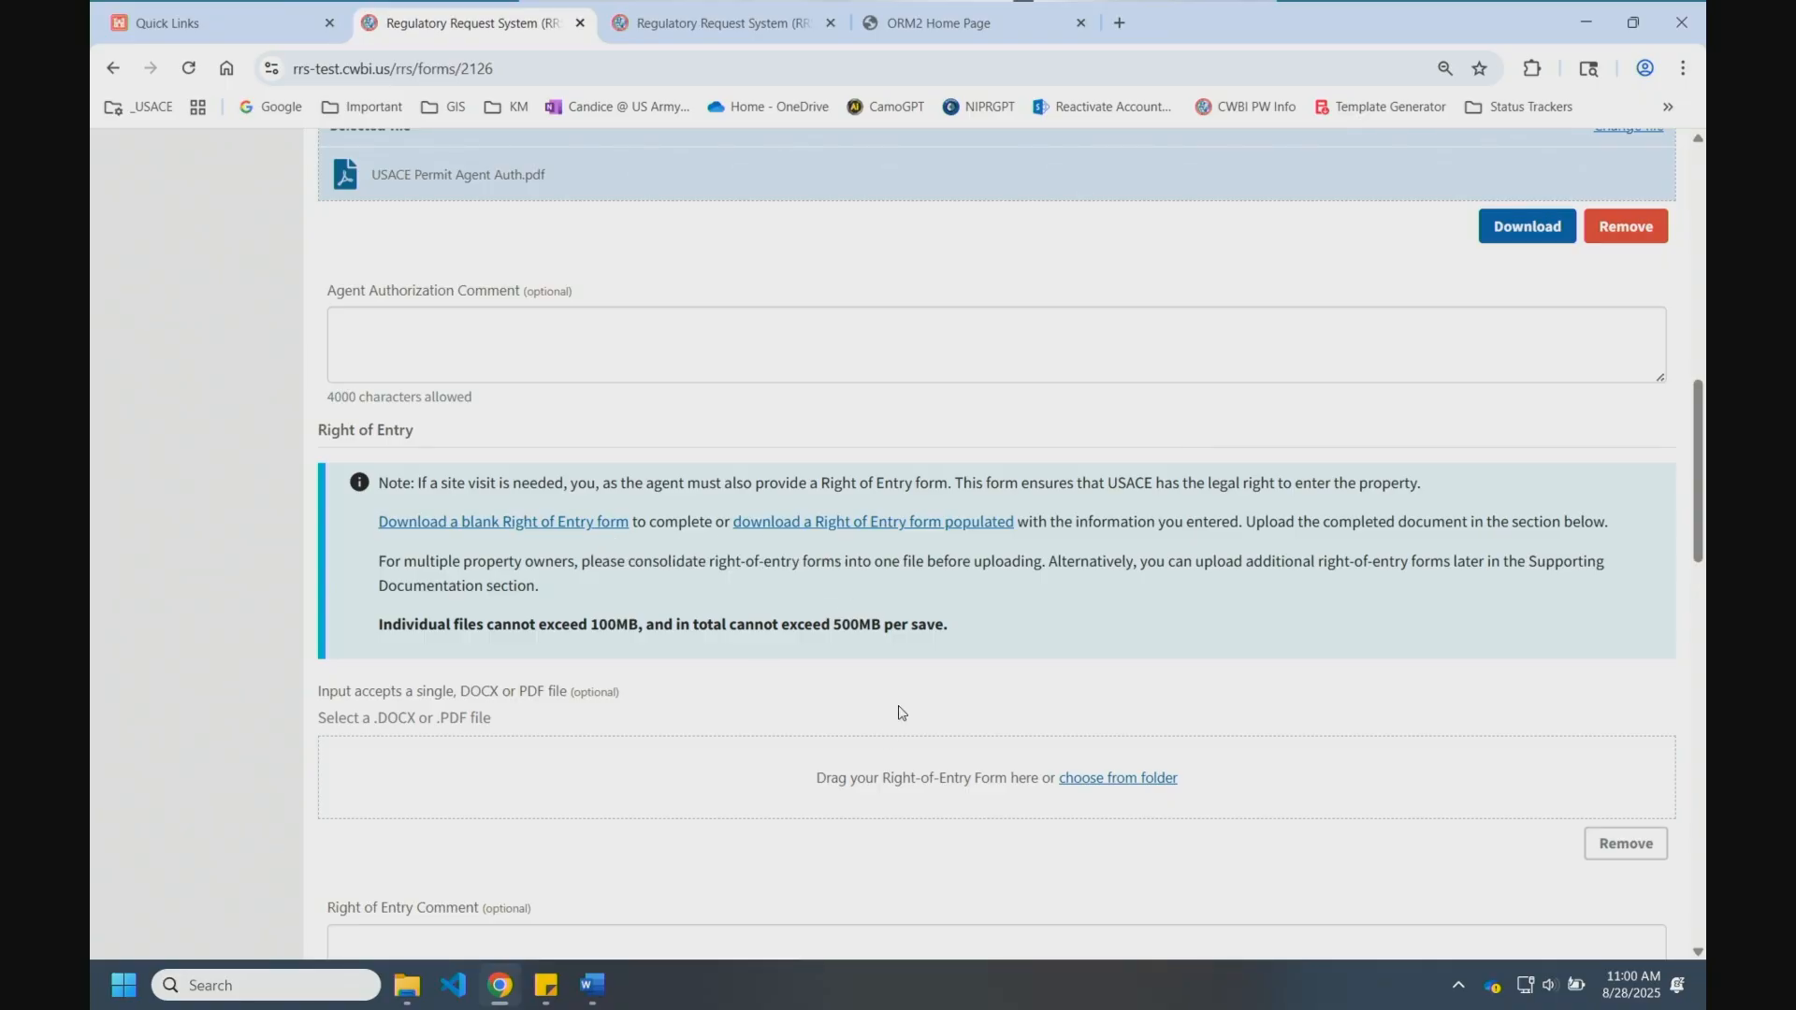
scroll(893, 730, "down", 1)
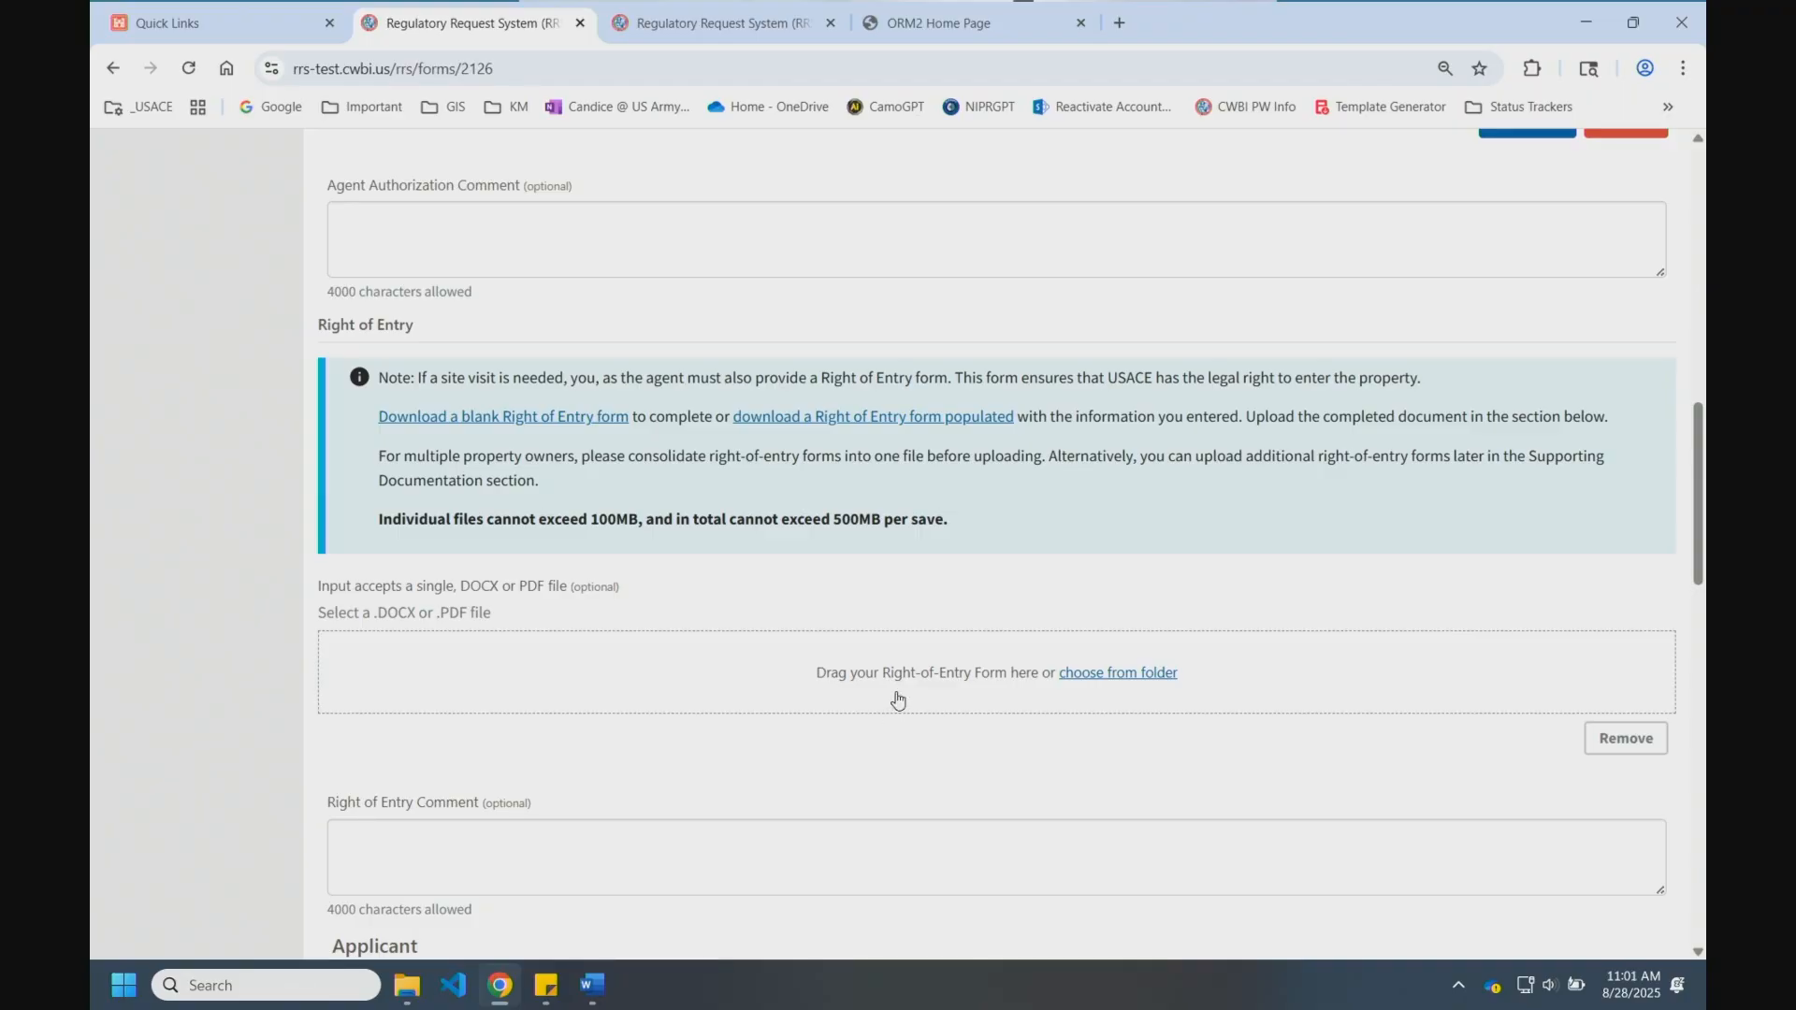
scroll(898, 703, "down", 3)
scroll(897, 702, "down", 3)
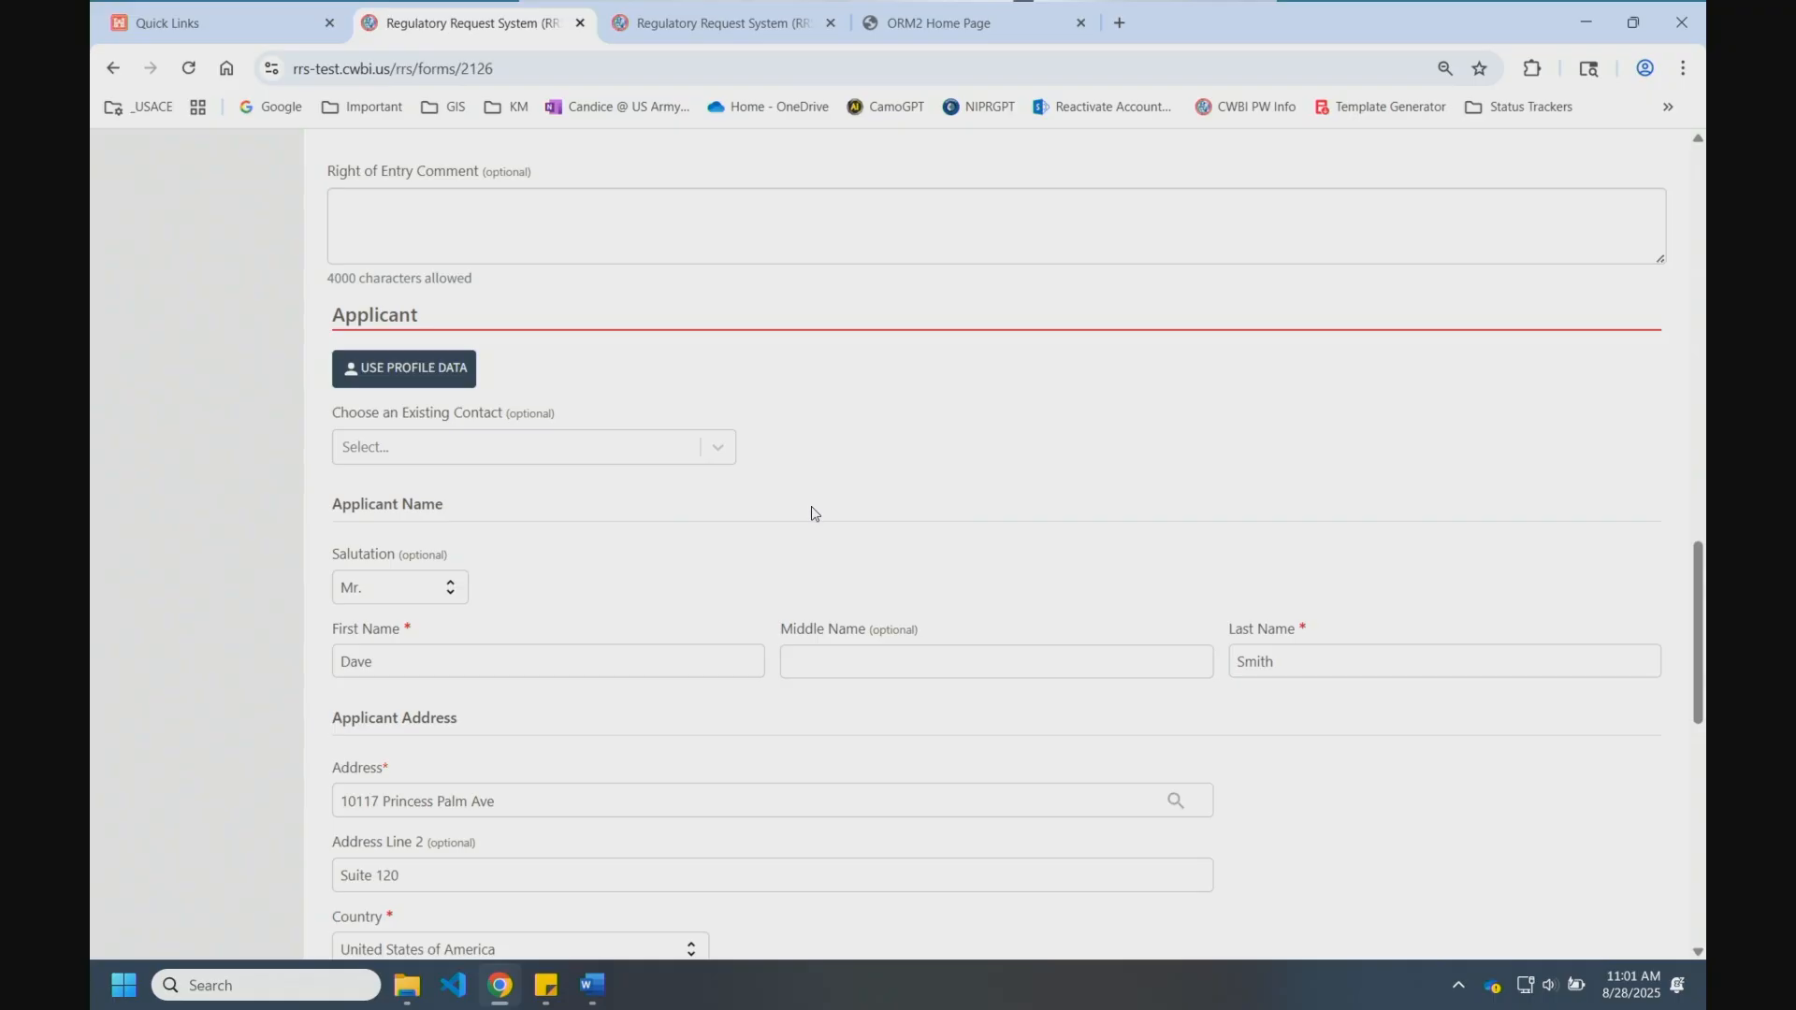
scroll(1279, 817, "down", 8)
scroll(1119, 856, "down", 1)
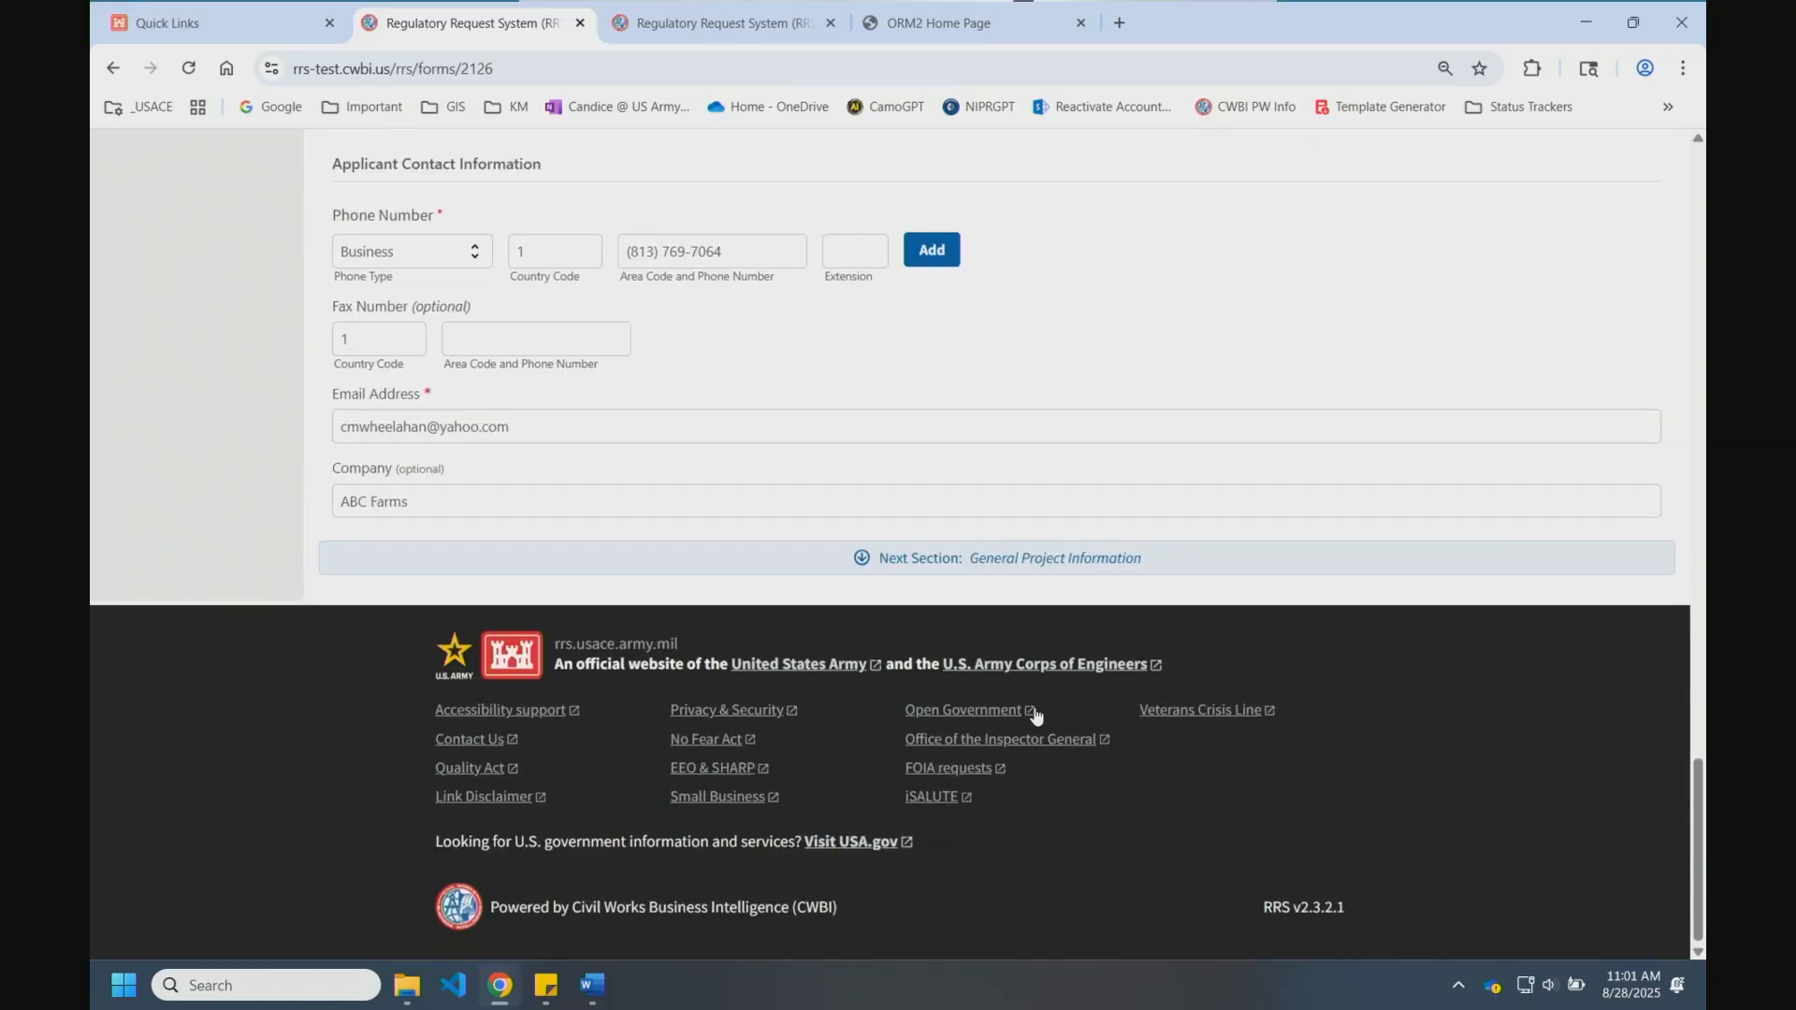
left_click(961, 561)
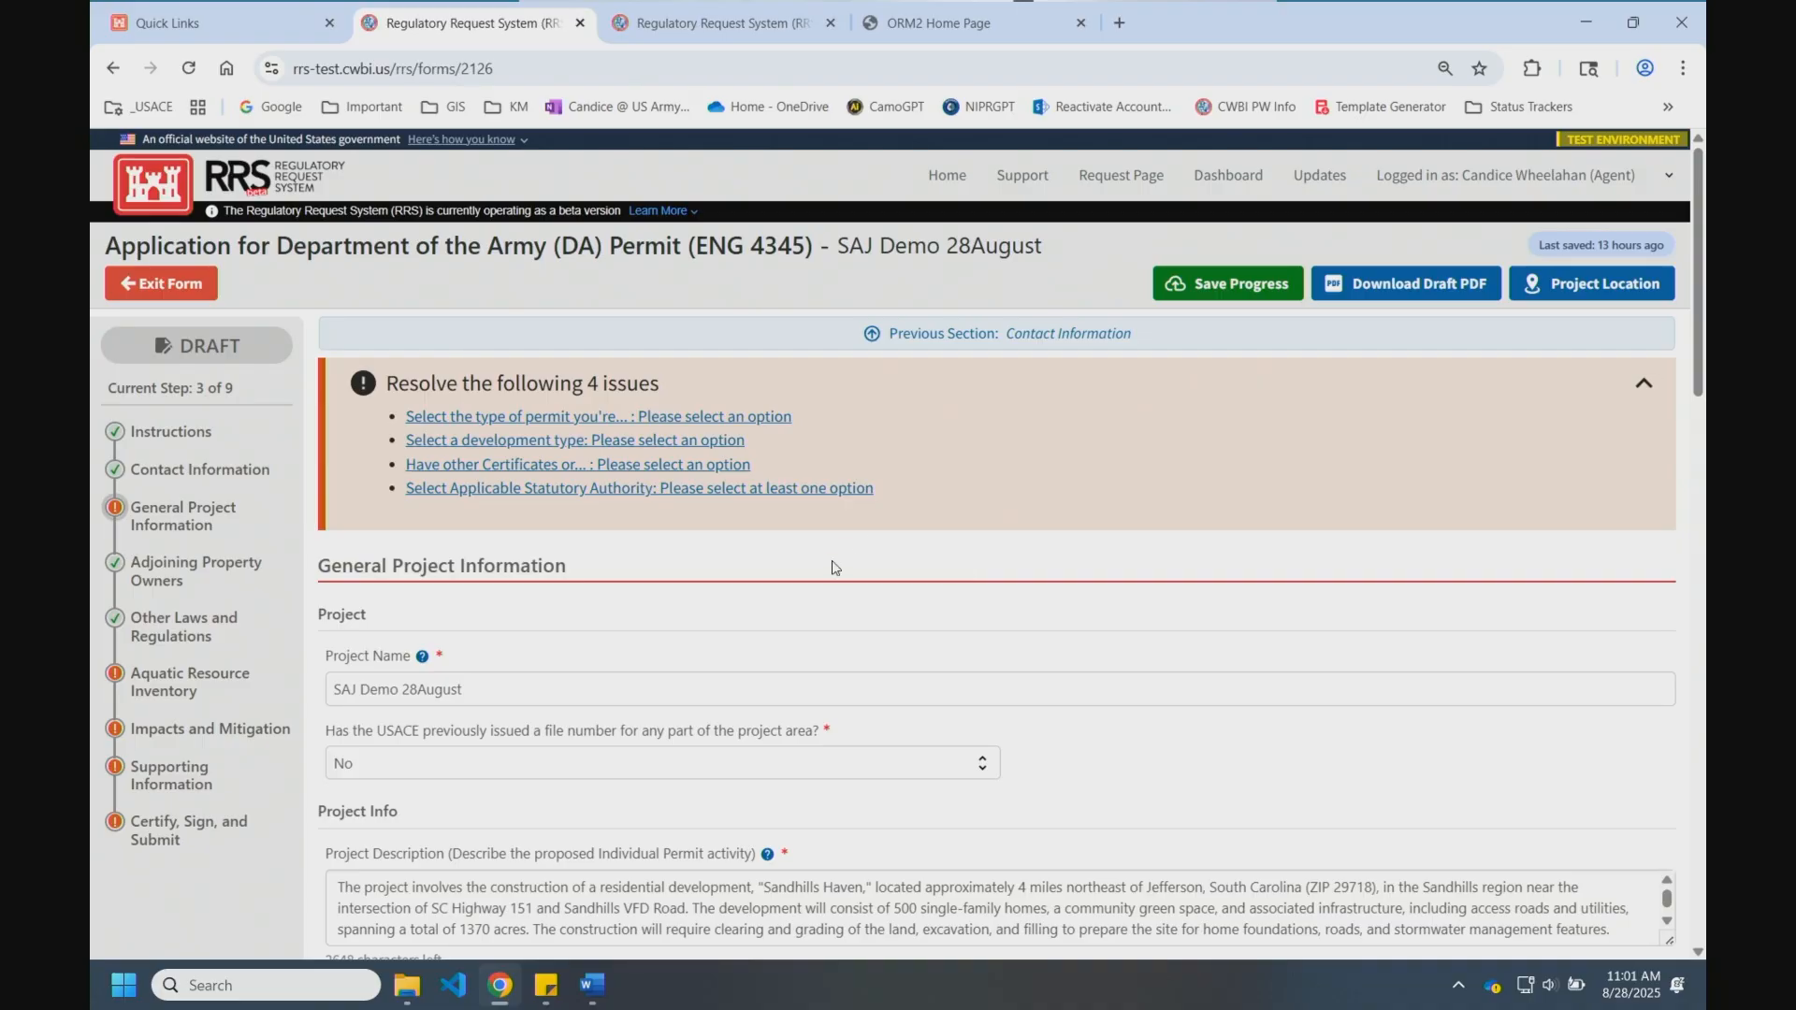
Step: Read and close the Nature of Activity guidance
scroll(816, 613, "down", 2)
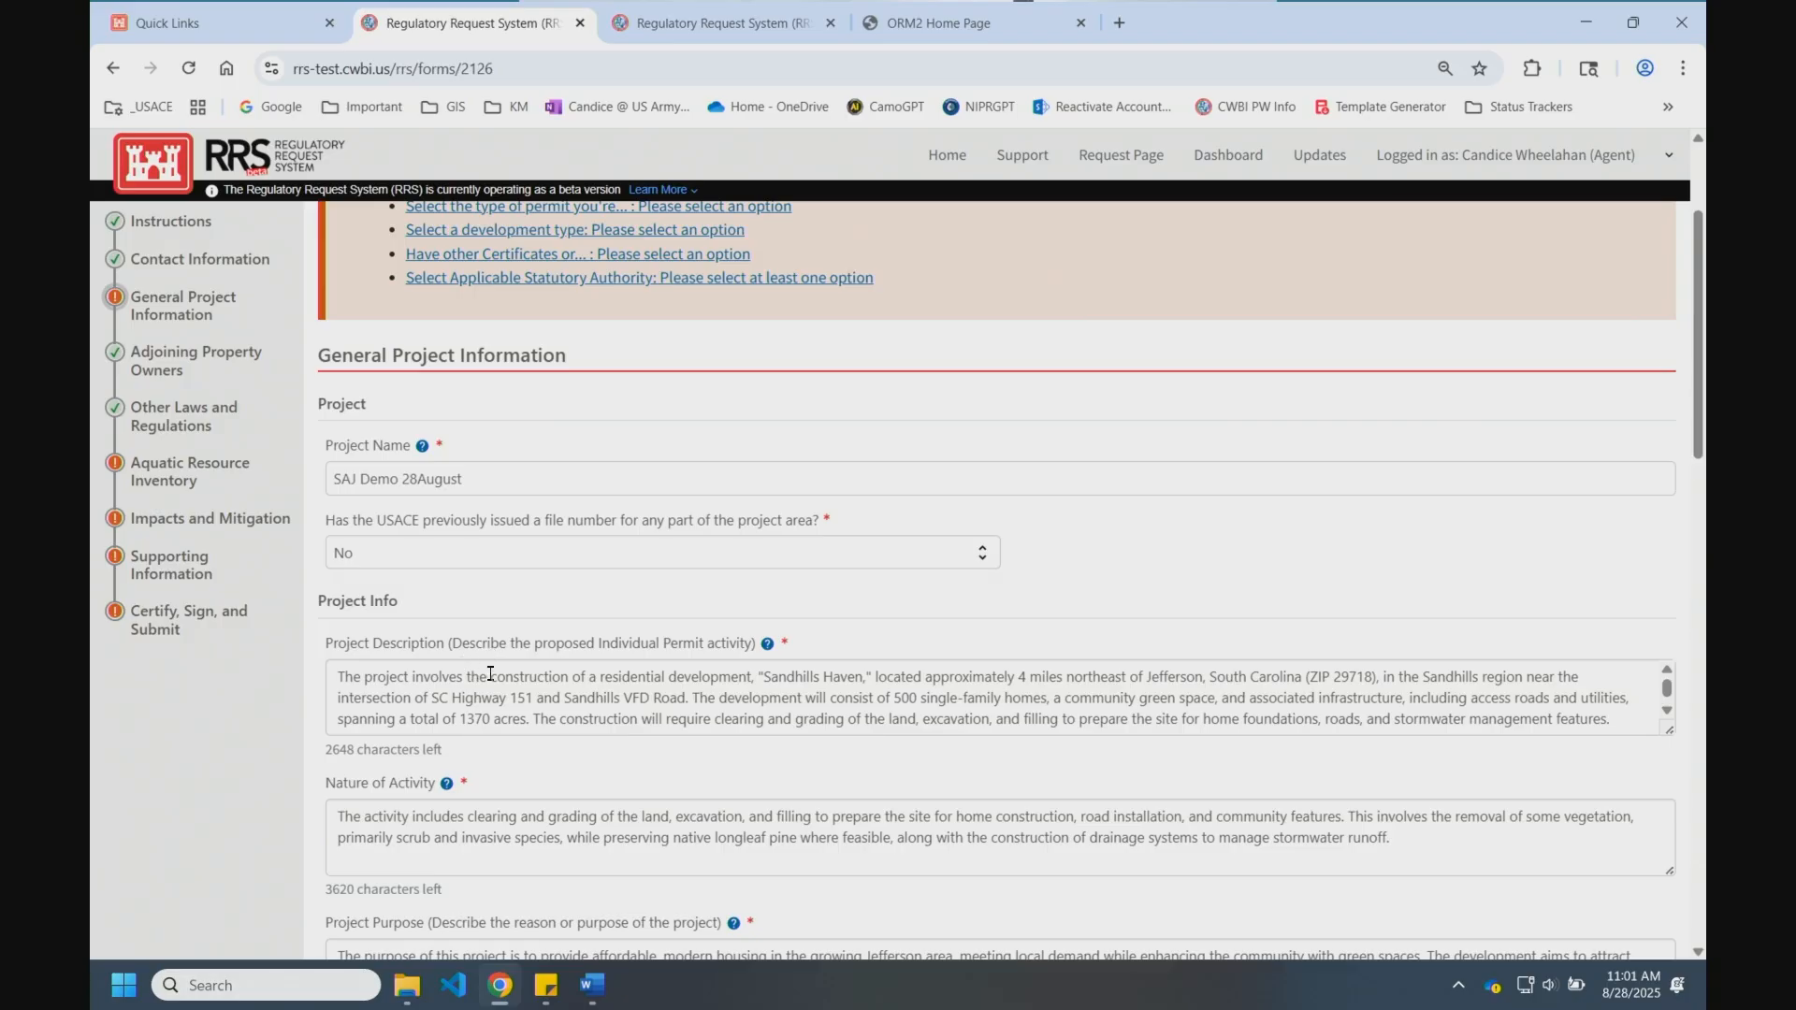
scroll(432, 828, "down", 2)
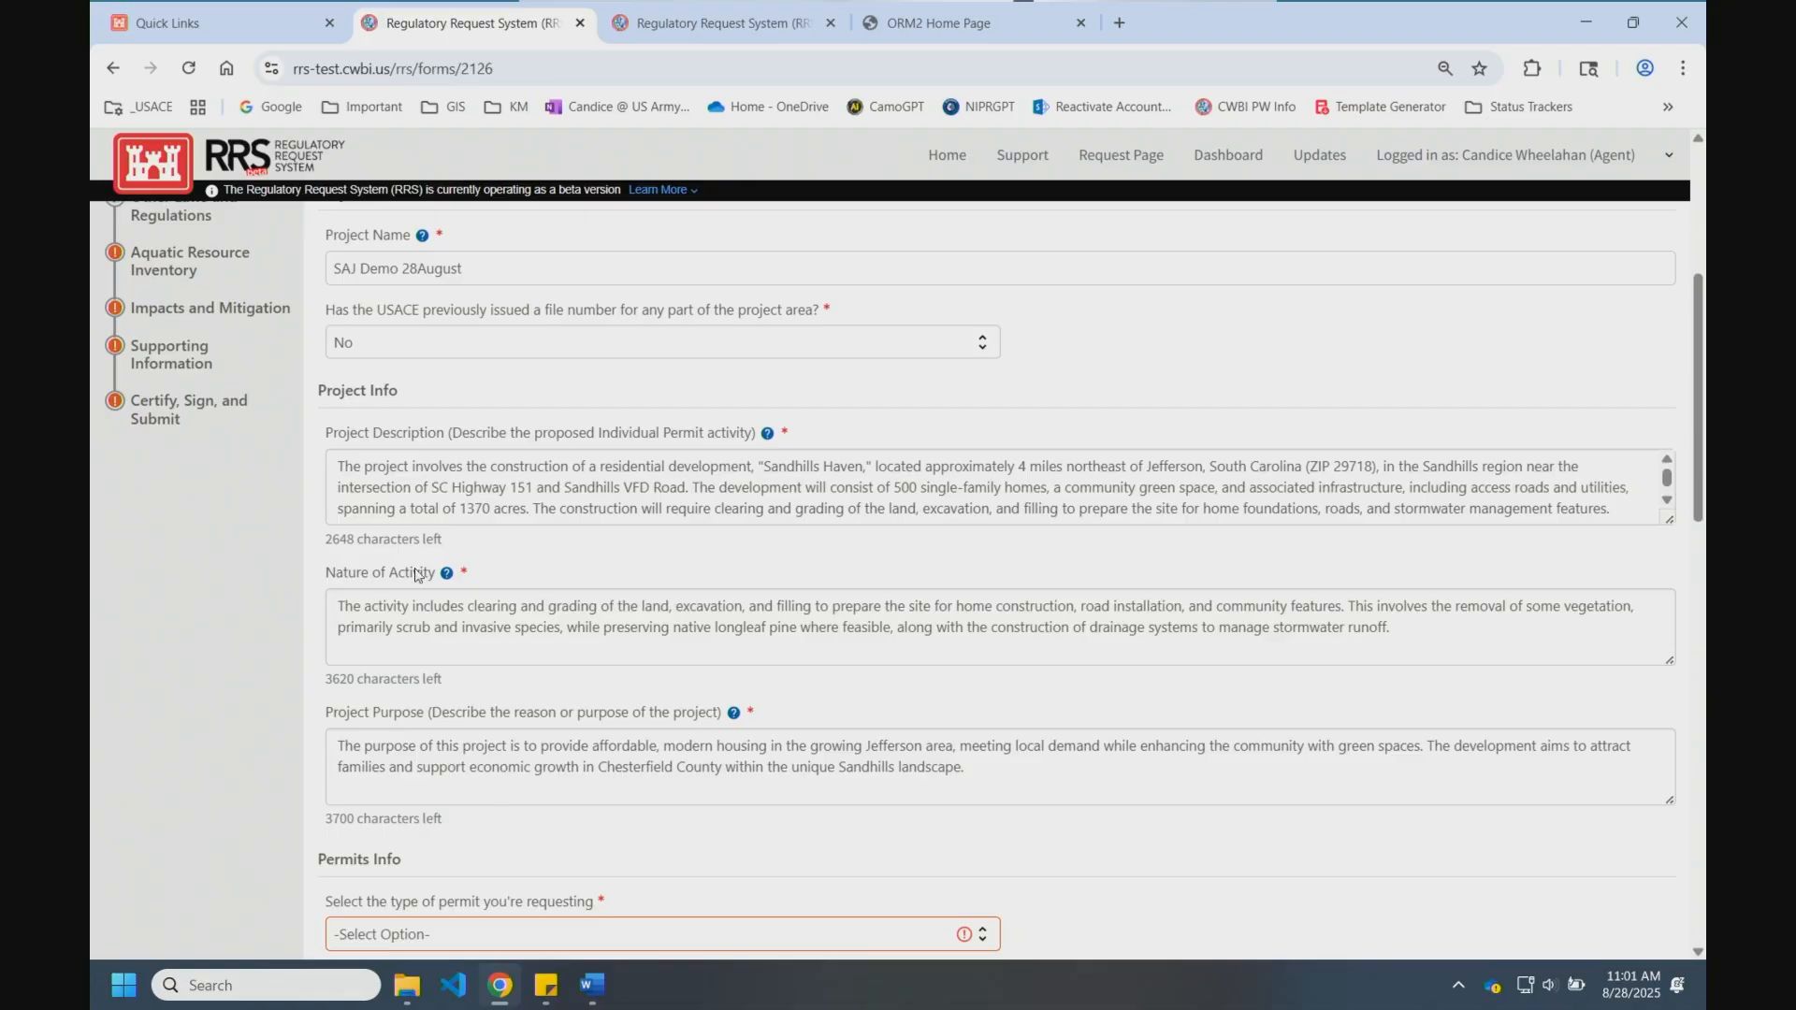
left_click(448, 574)
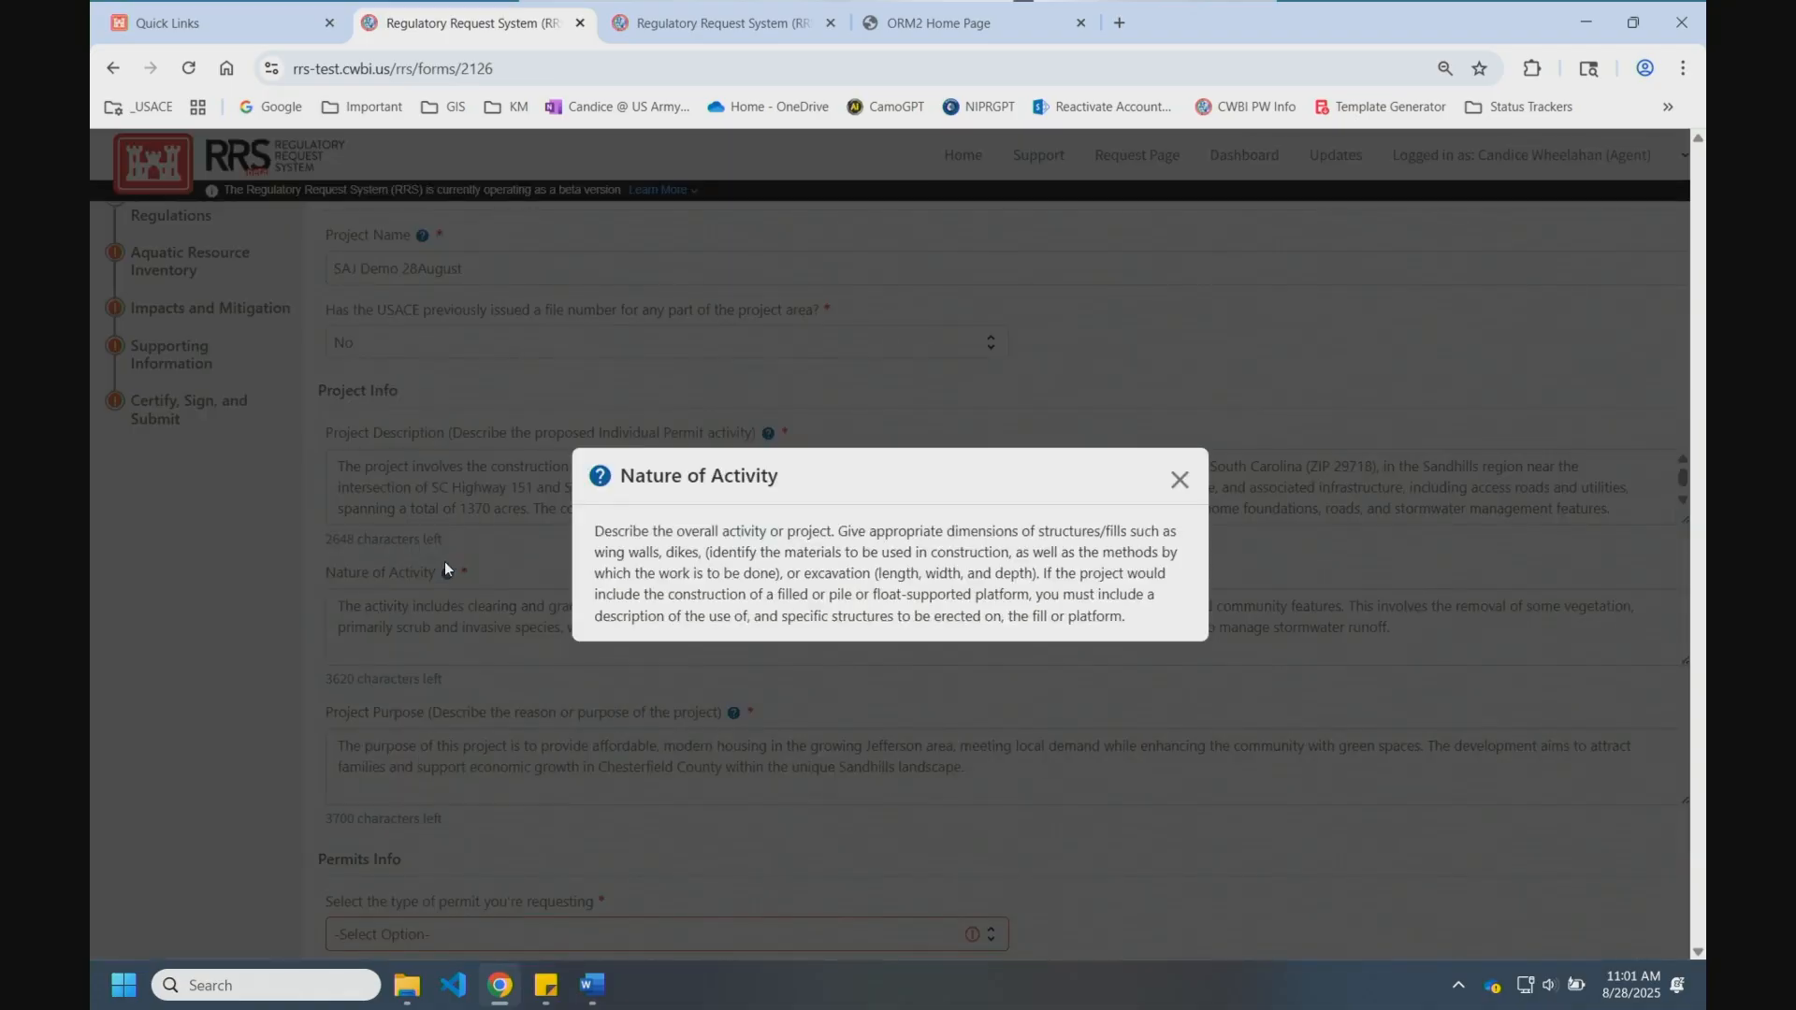
left_click(1179, 480)
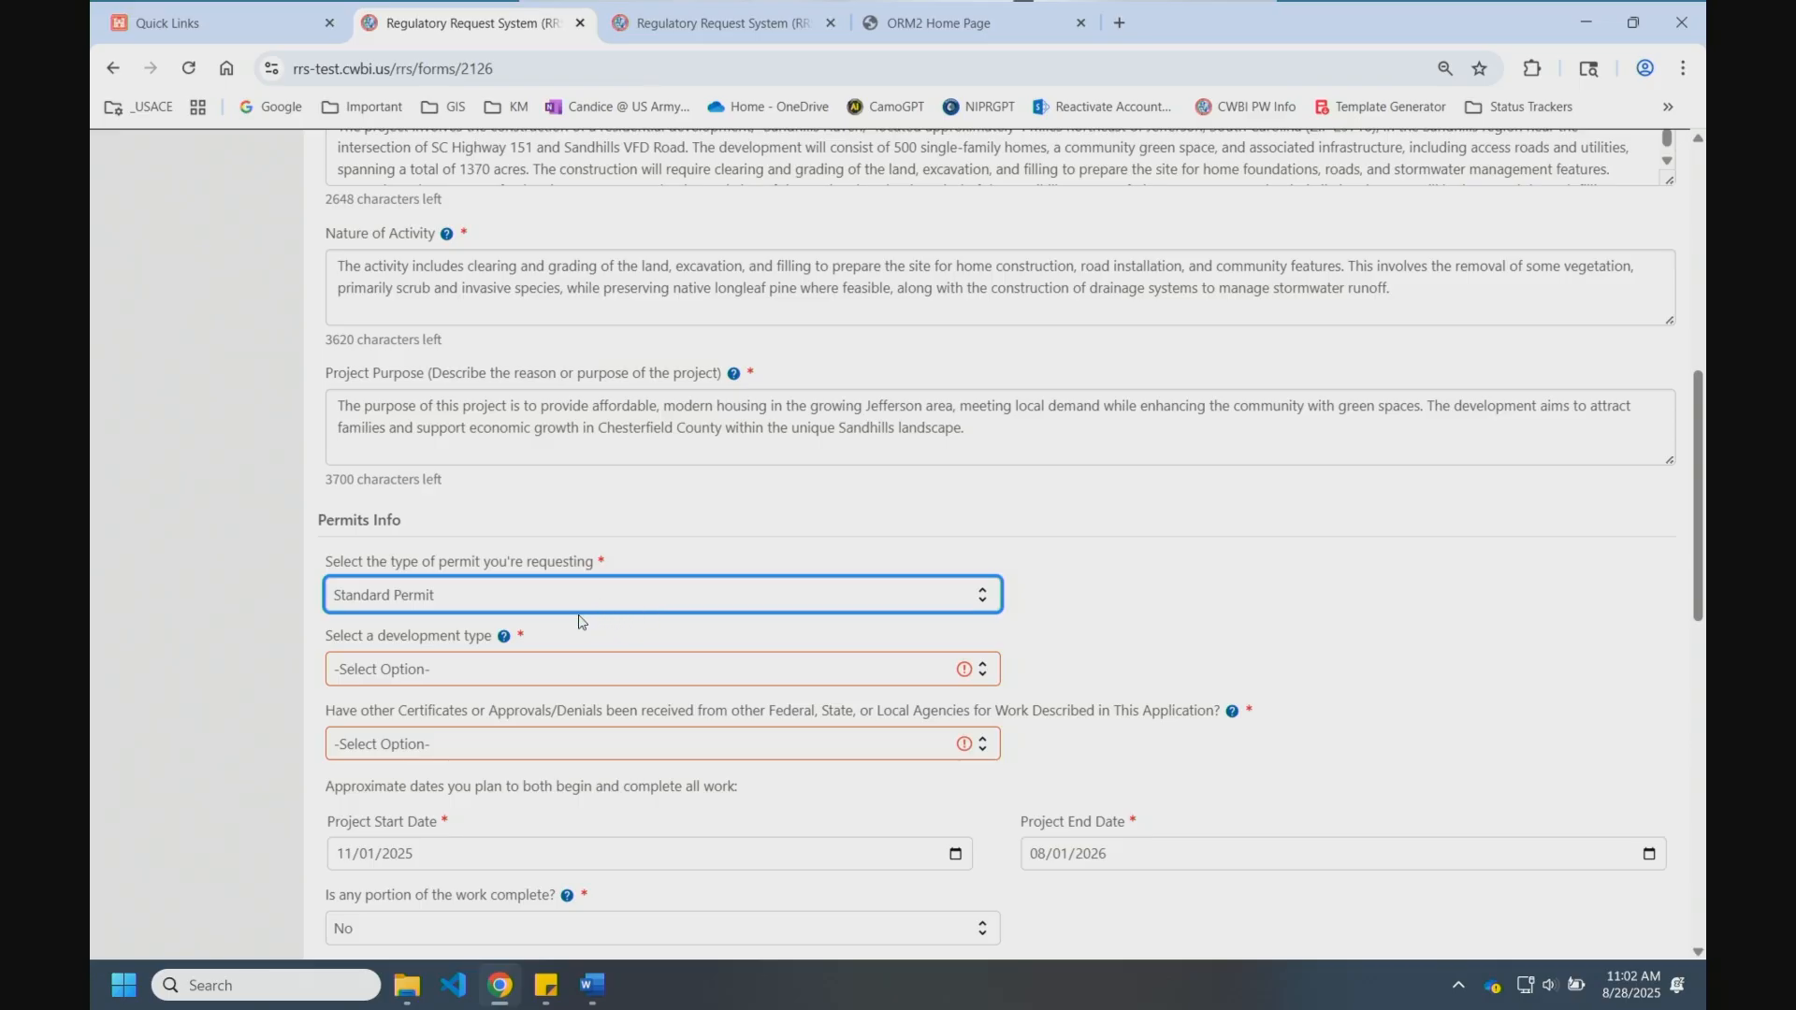
Step: Choose General Permit as the type of permit being requested
scroll(567, 625, "up", 7)
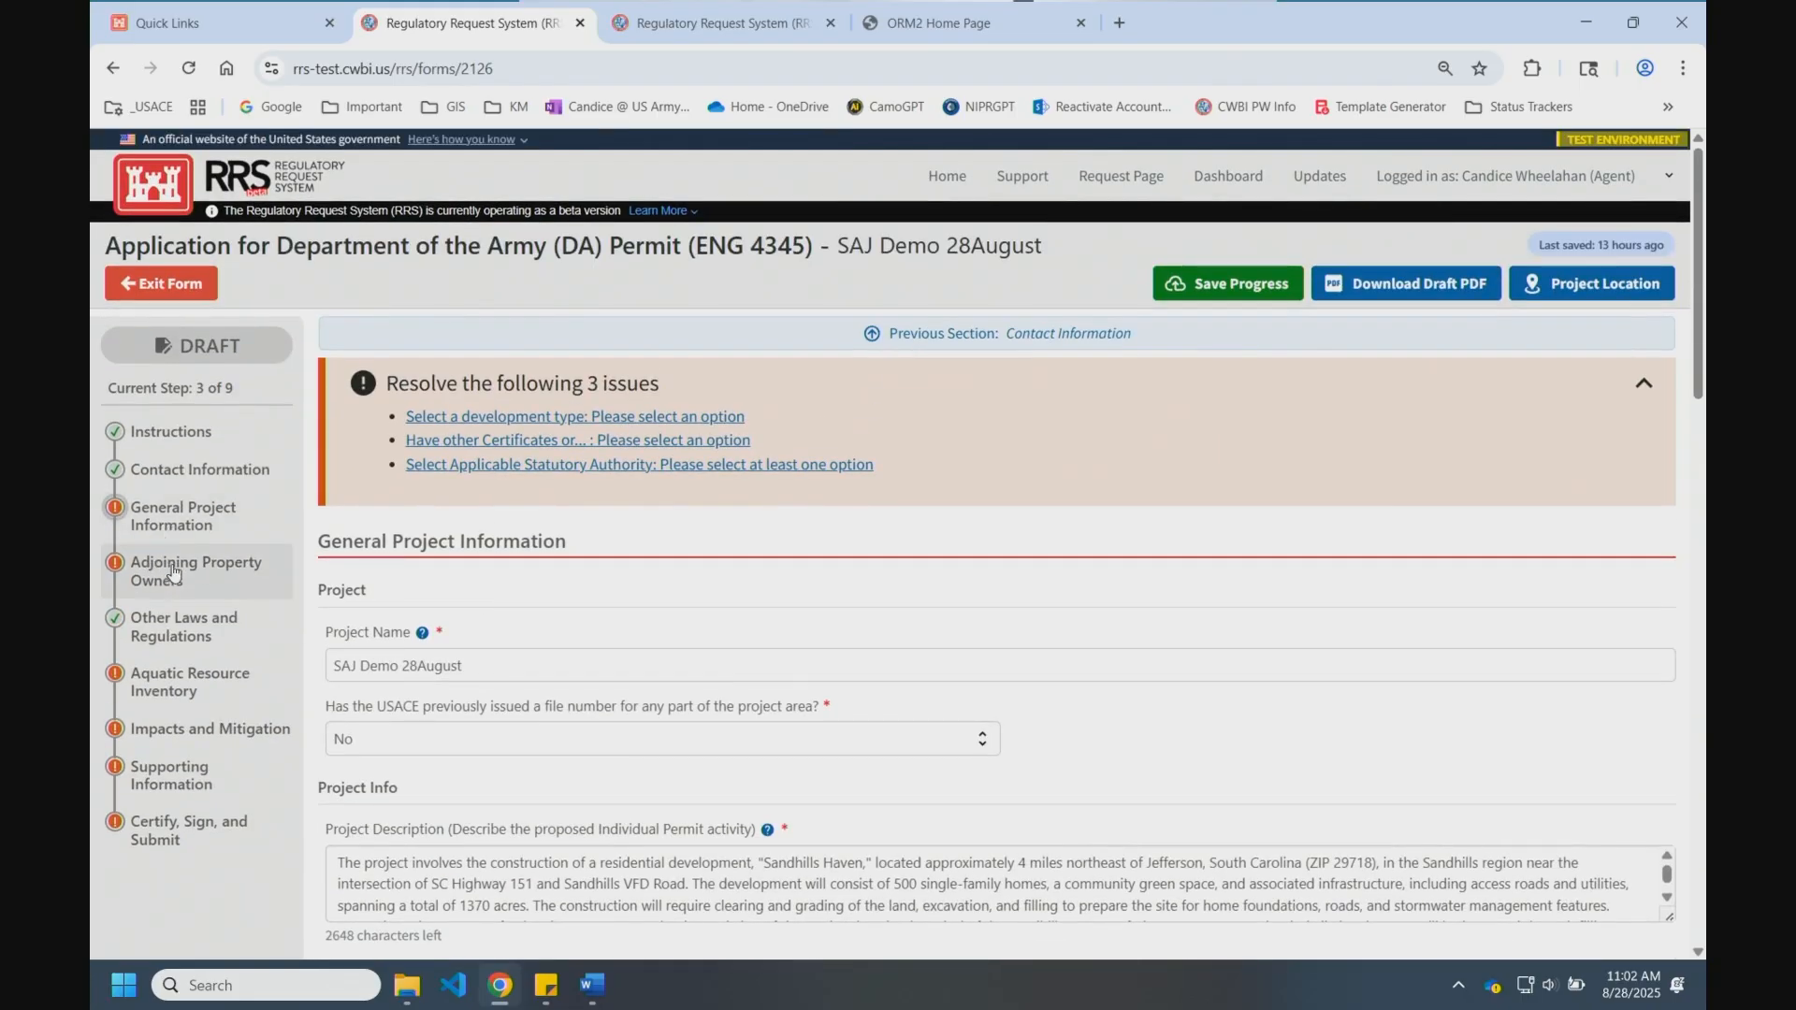
scroll(590, 655, "down", 7)
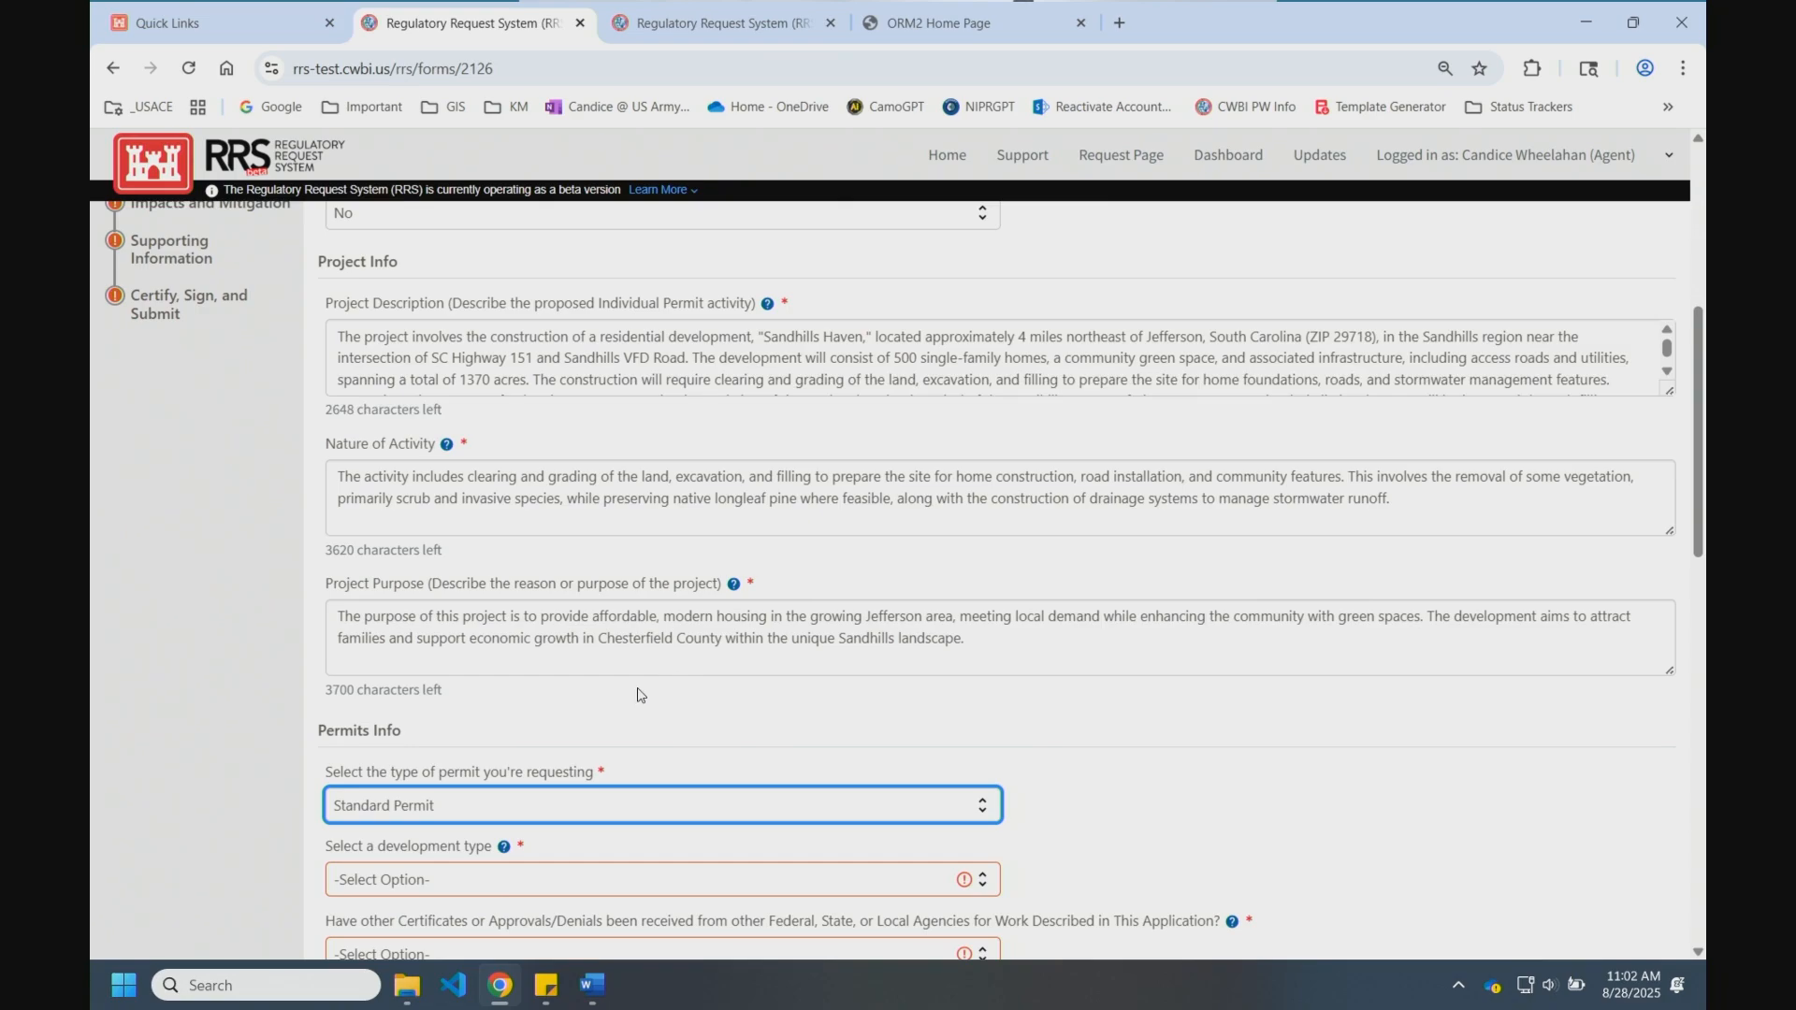
left_click(588, 599)
left_click(485, 679)
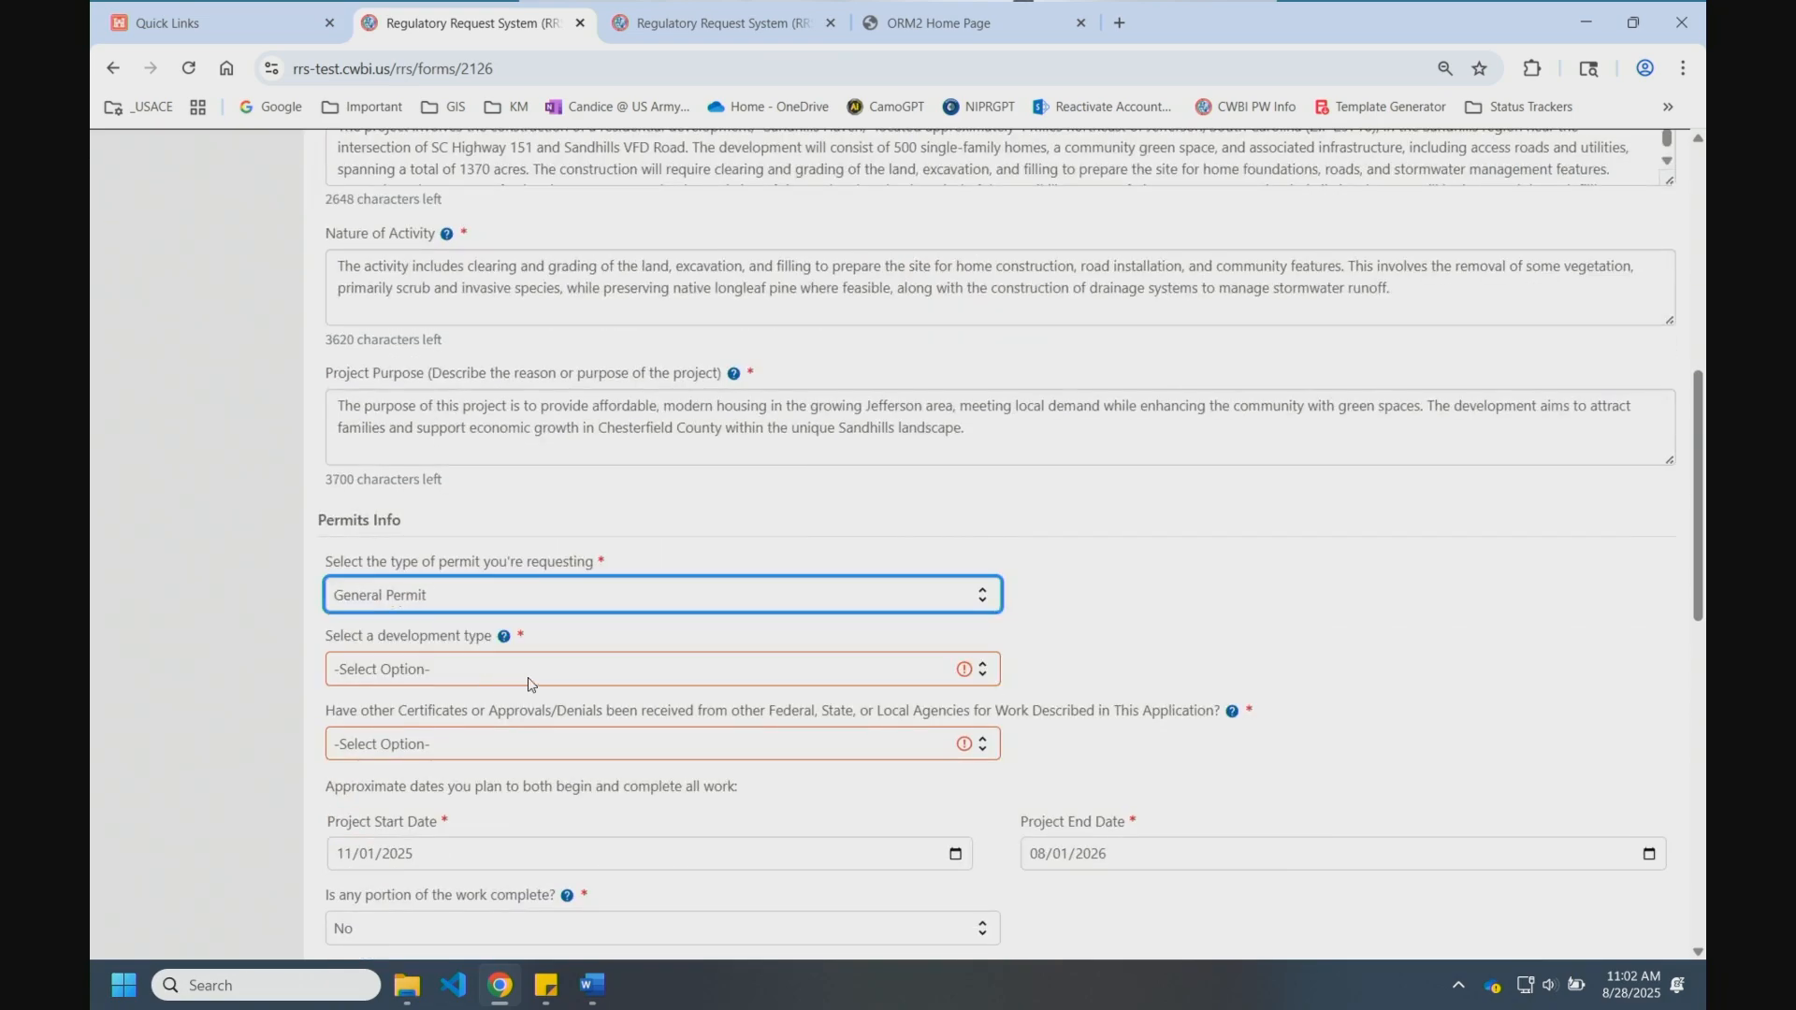
scroll(506, 711, "up", 7)
scroll(507, 725, "up", 1)
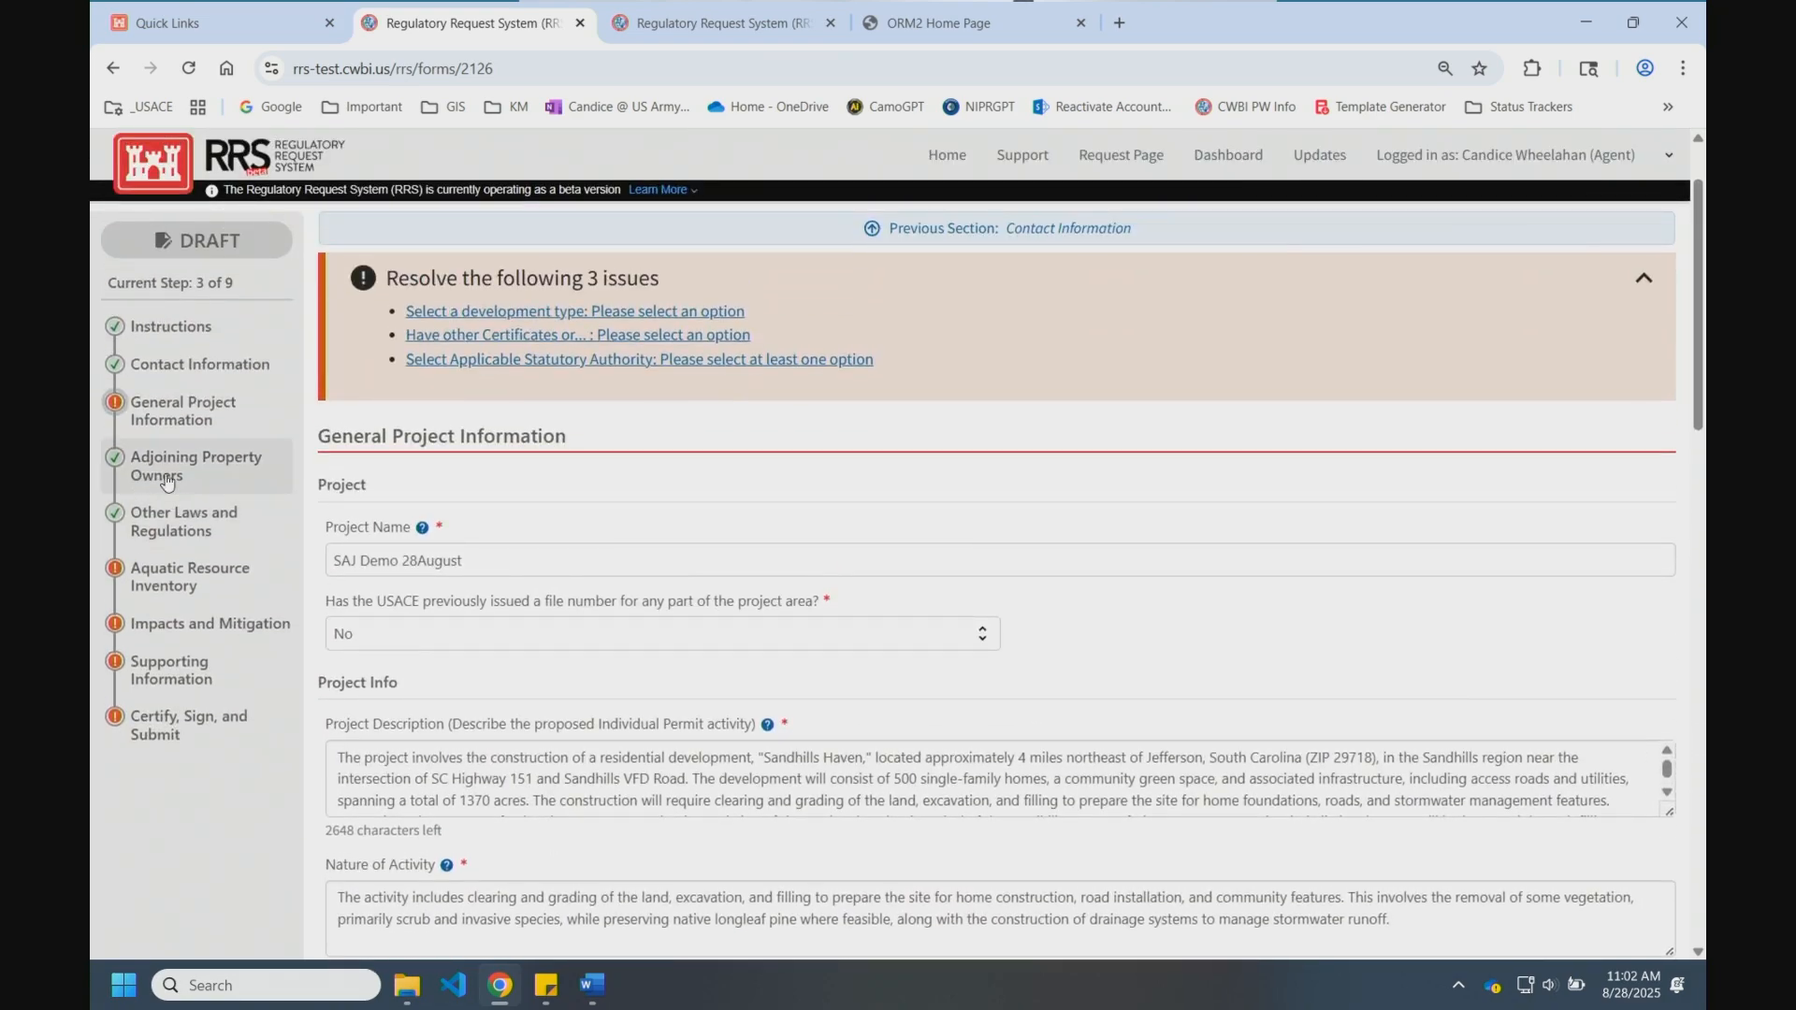
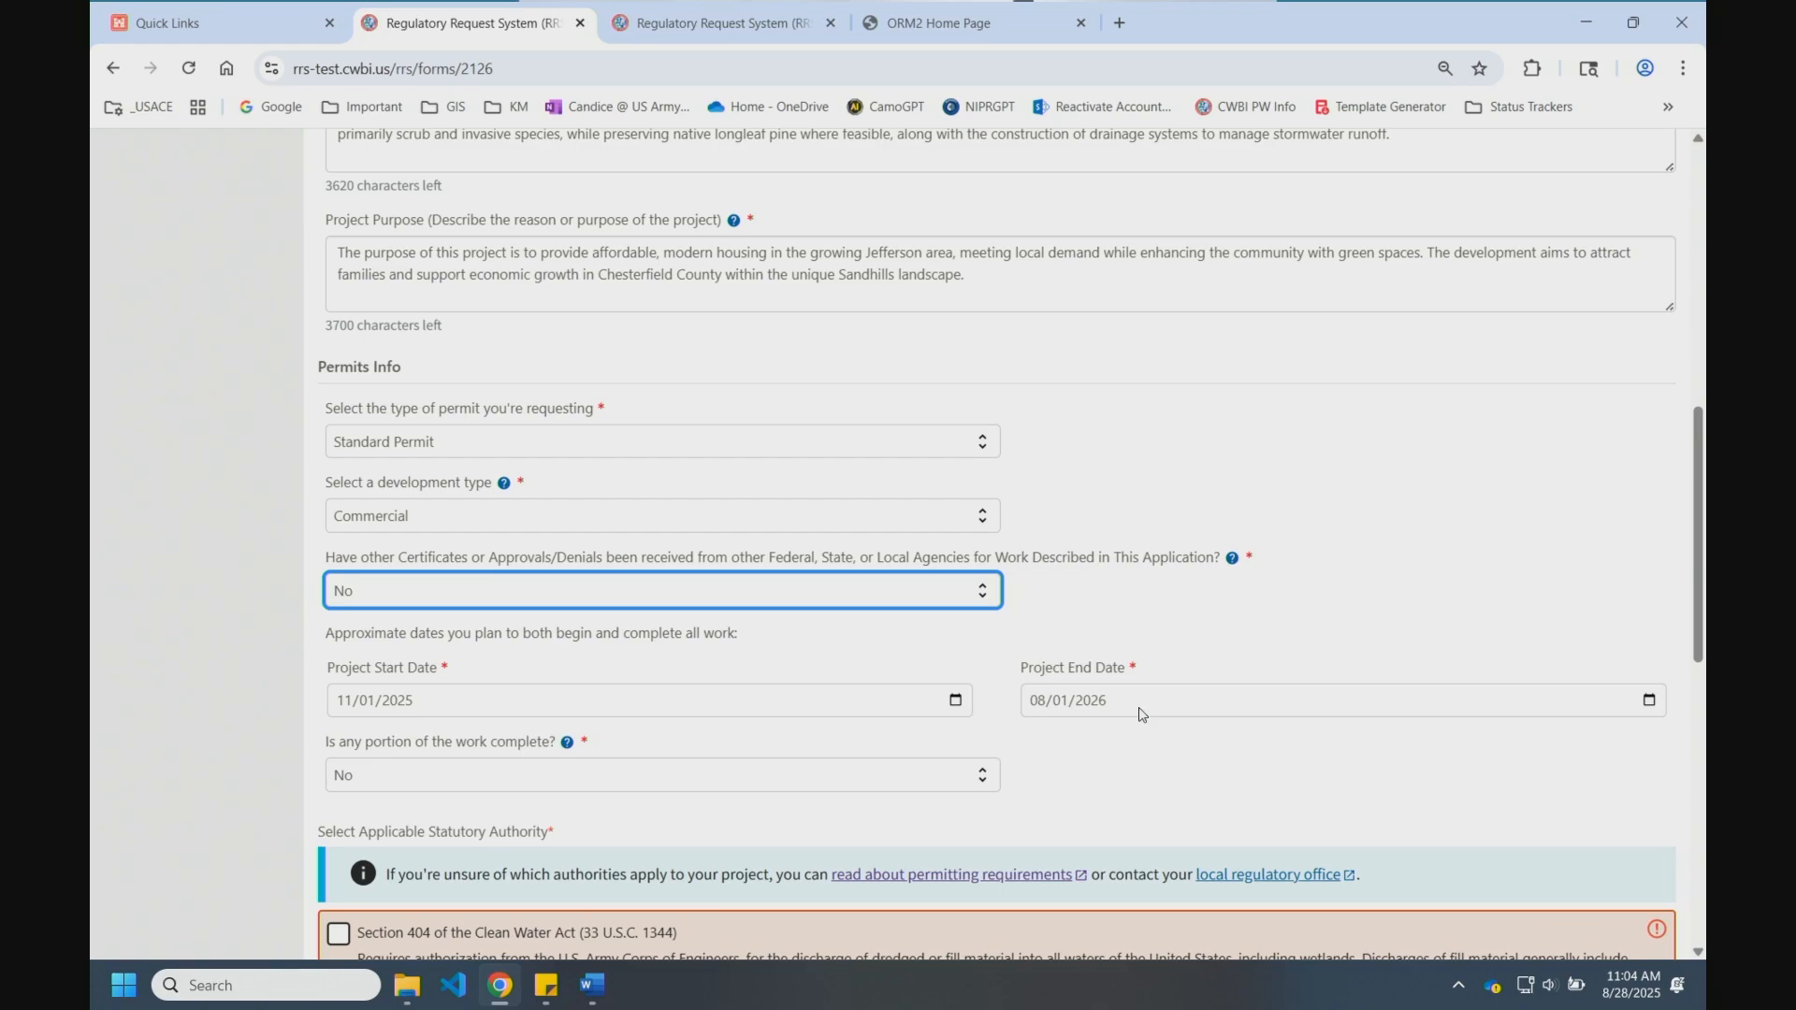
Step: Scroll below the project dates to the Select Applicable Statutory Authority checkboxes
scroll(1140, 714, "down", 3)
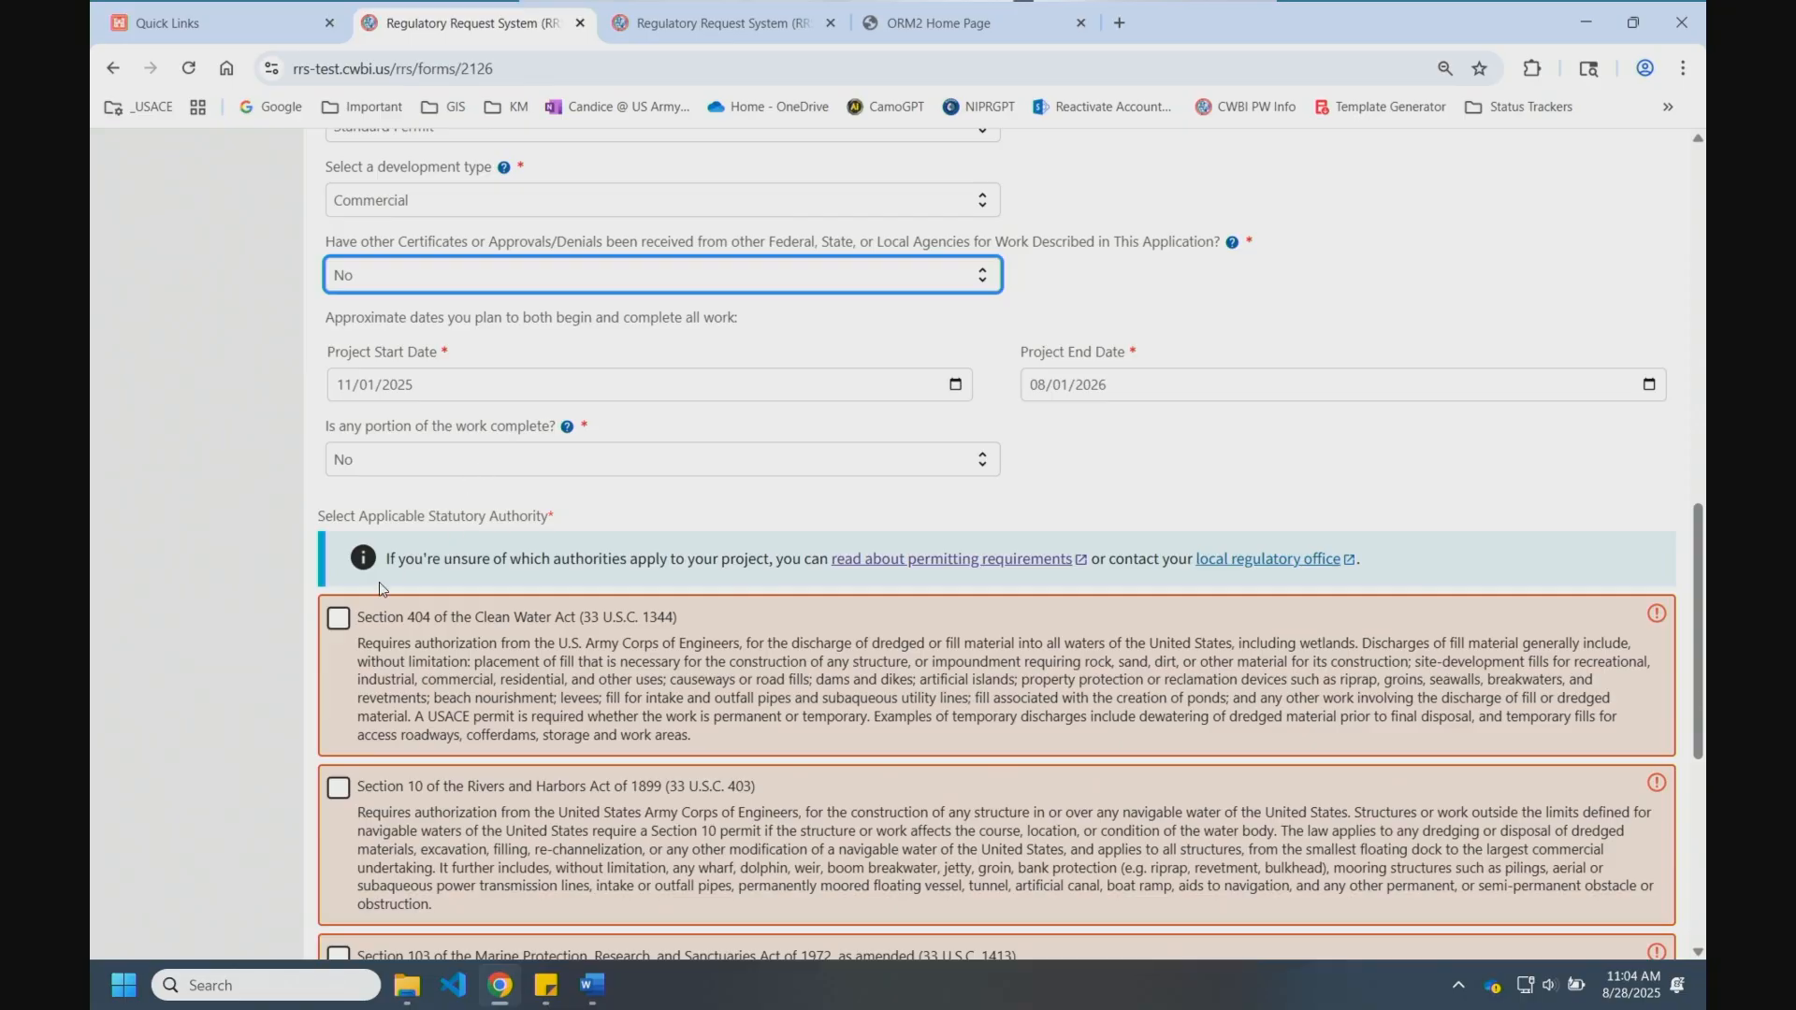
scroll(328, 573, "down", 2)
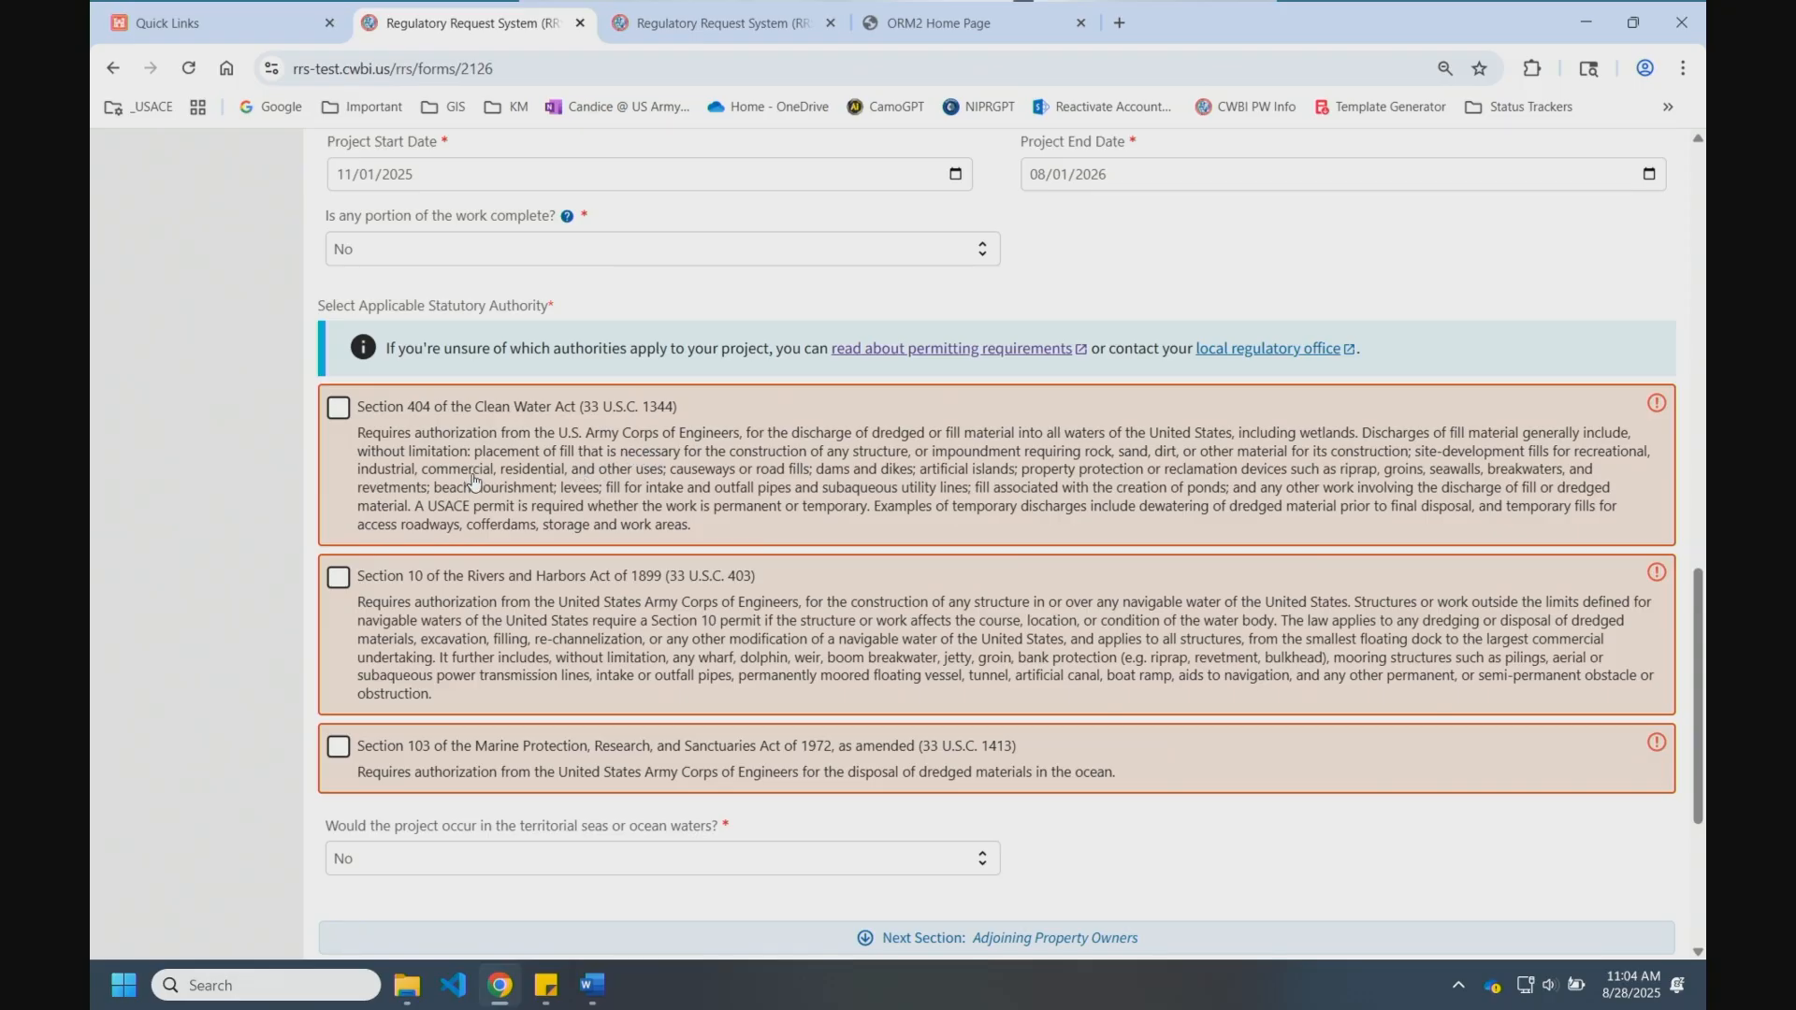
Step: Leave Section 404 of the Clean Water Act as the only statutory authority checked
left_click(335, 413)
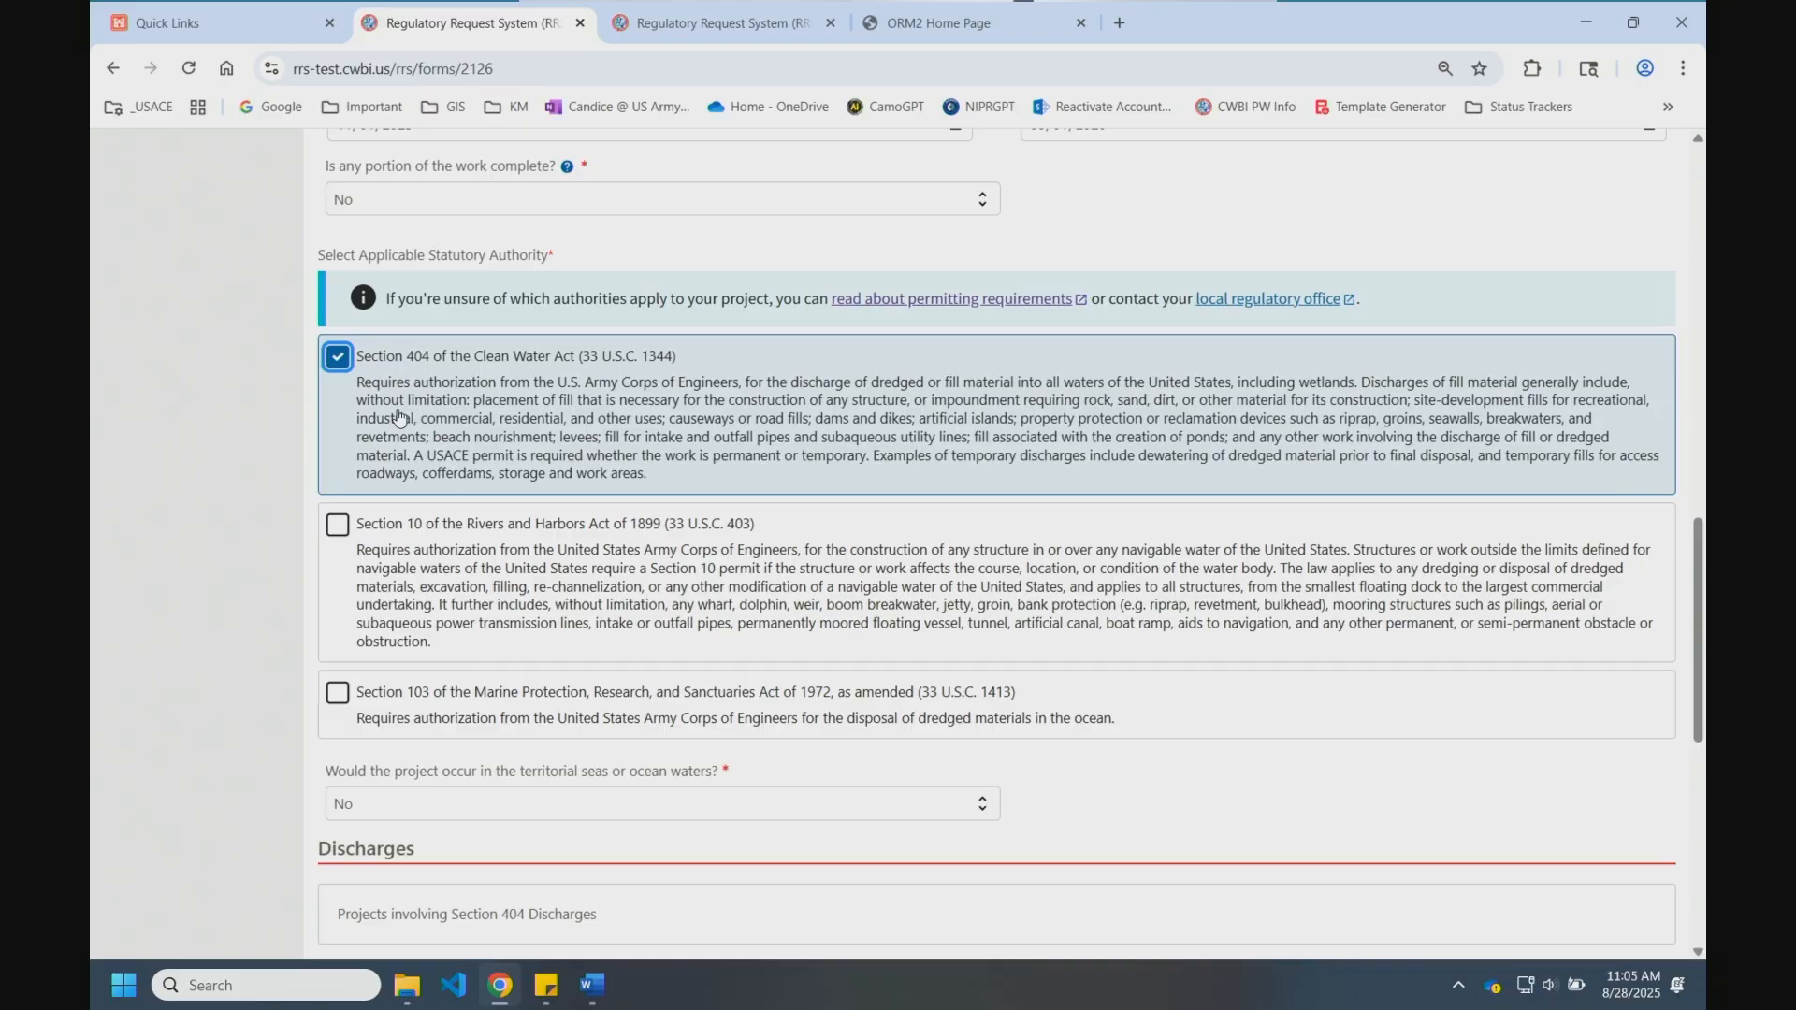
scroll(407, 417, "down", 2)
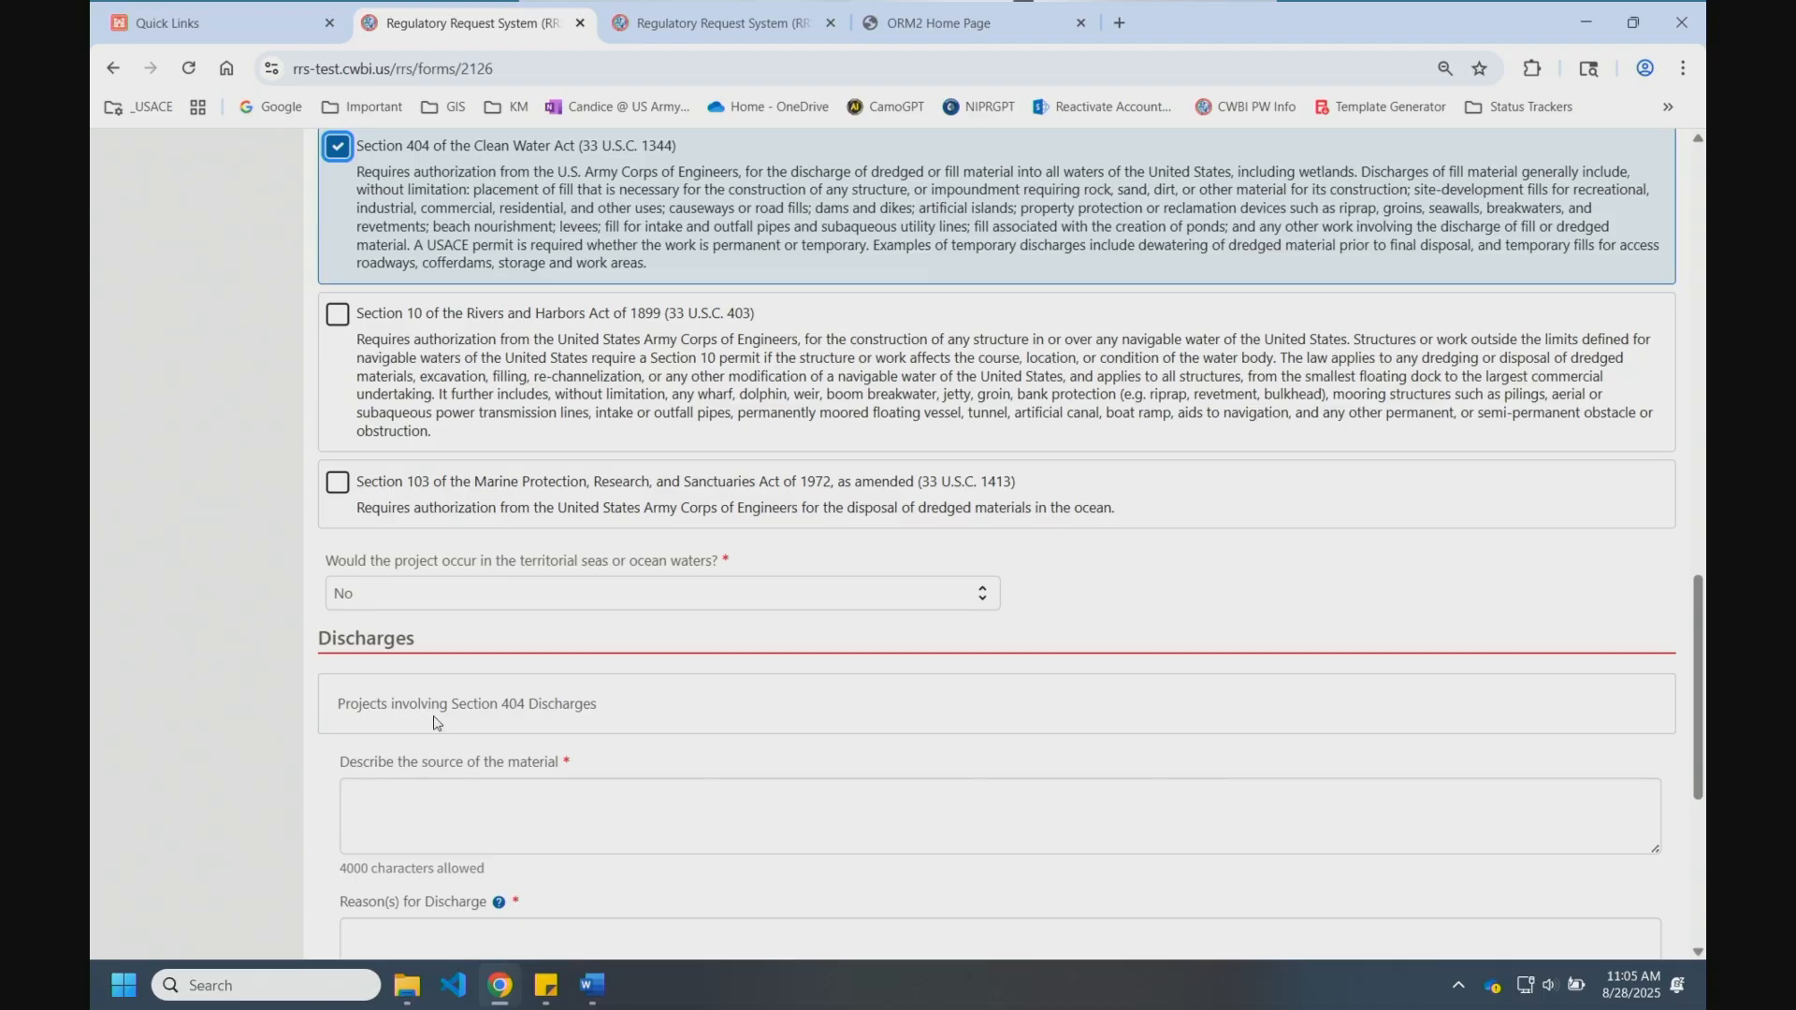
left_click(338, 146)
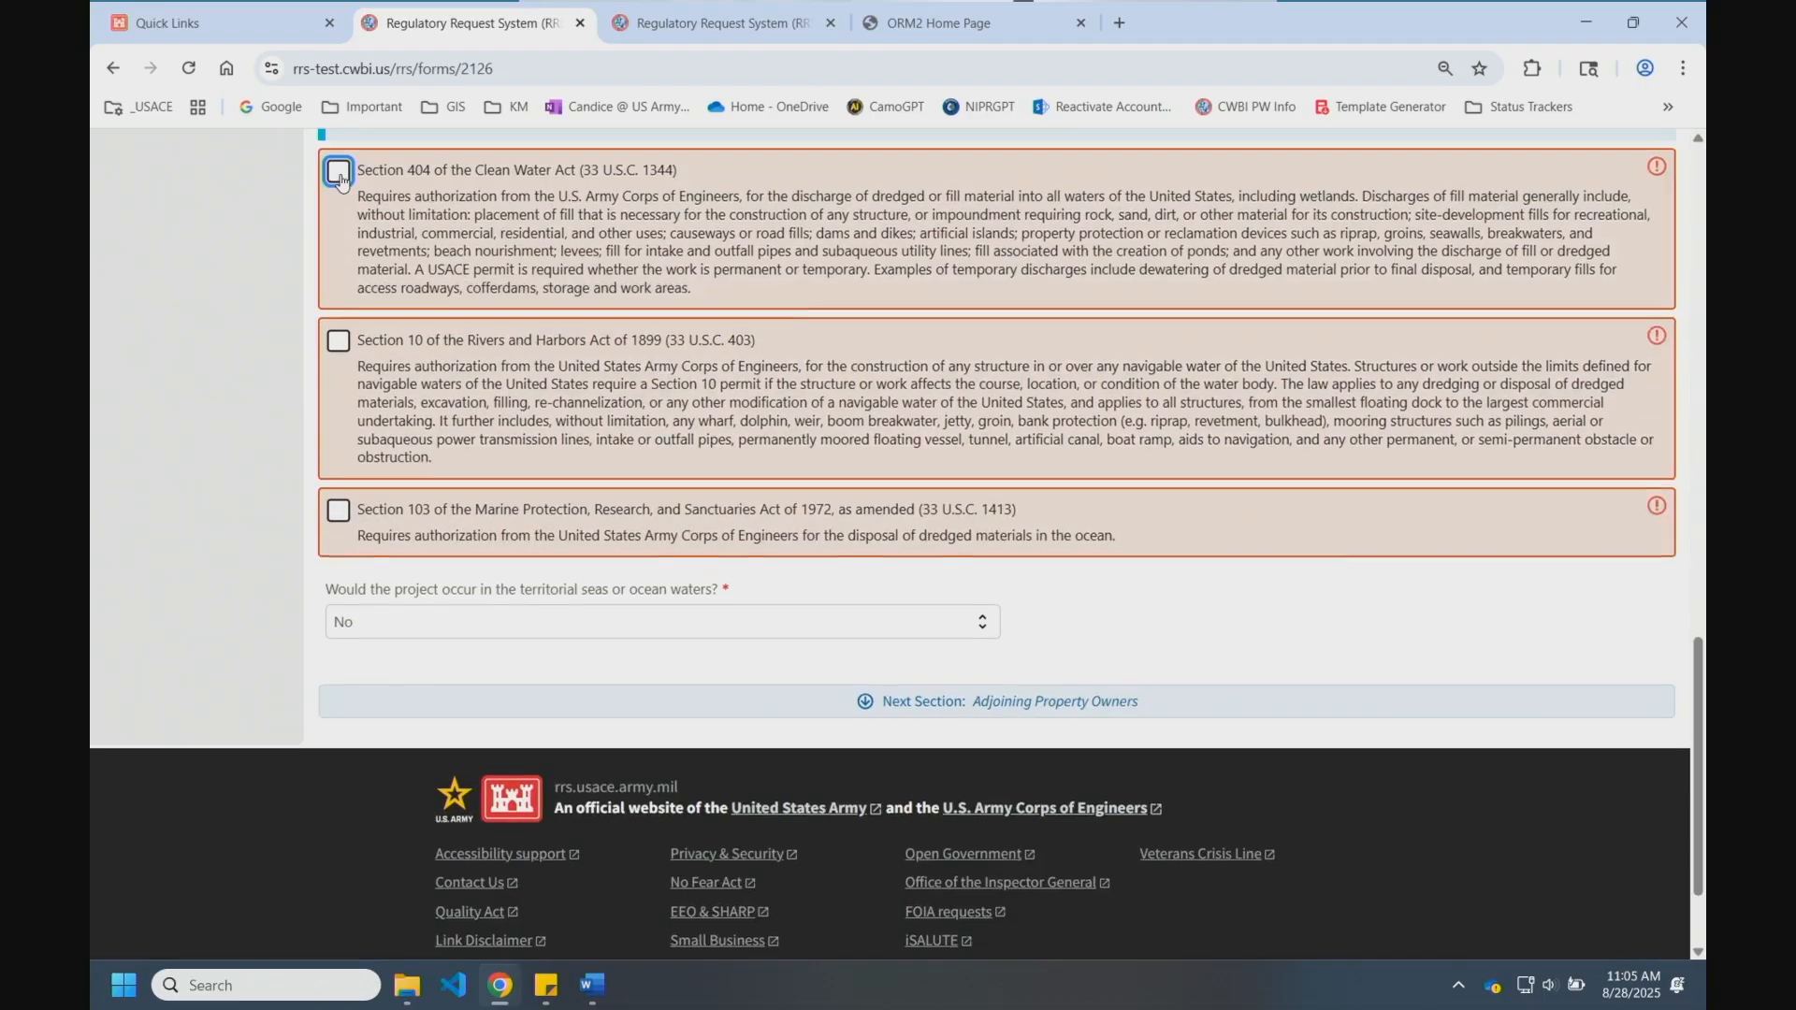
left_click(337, 372)
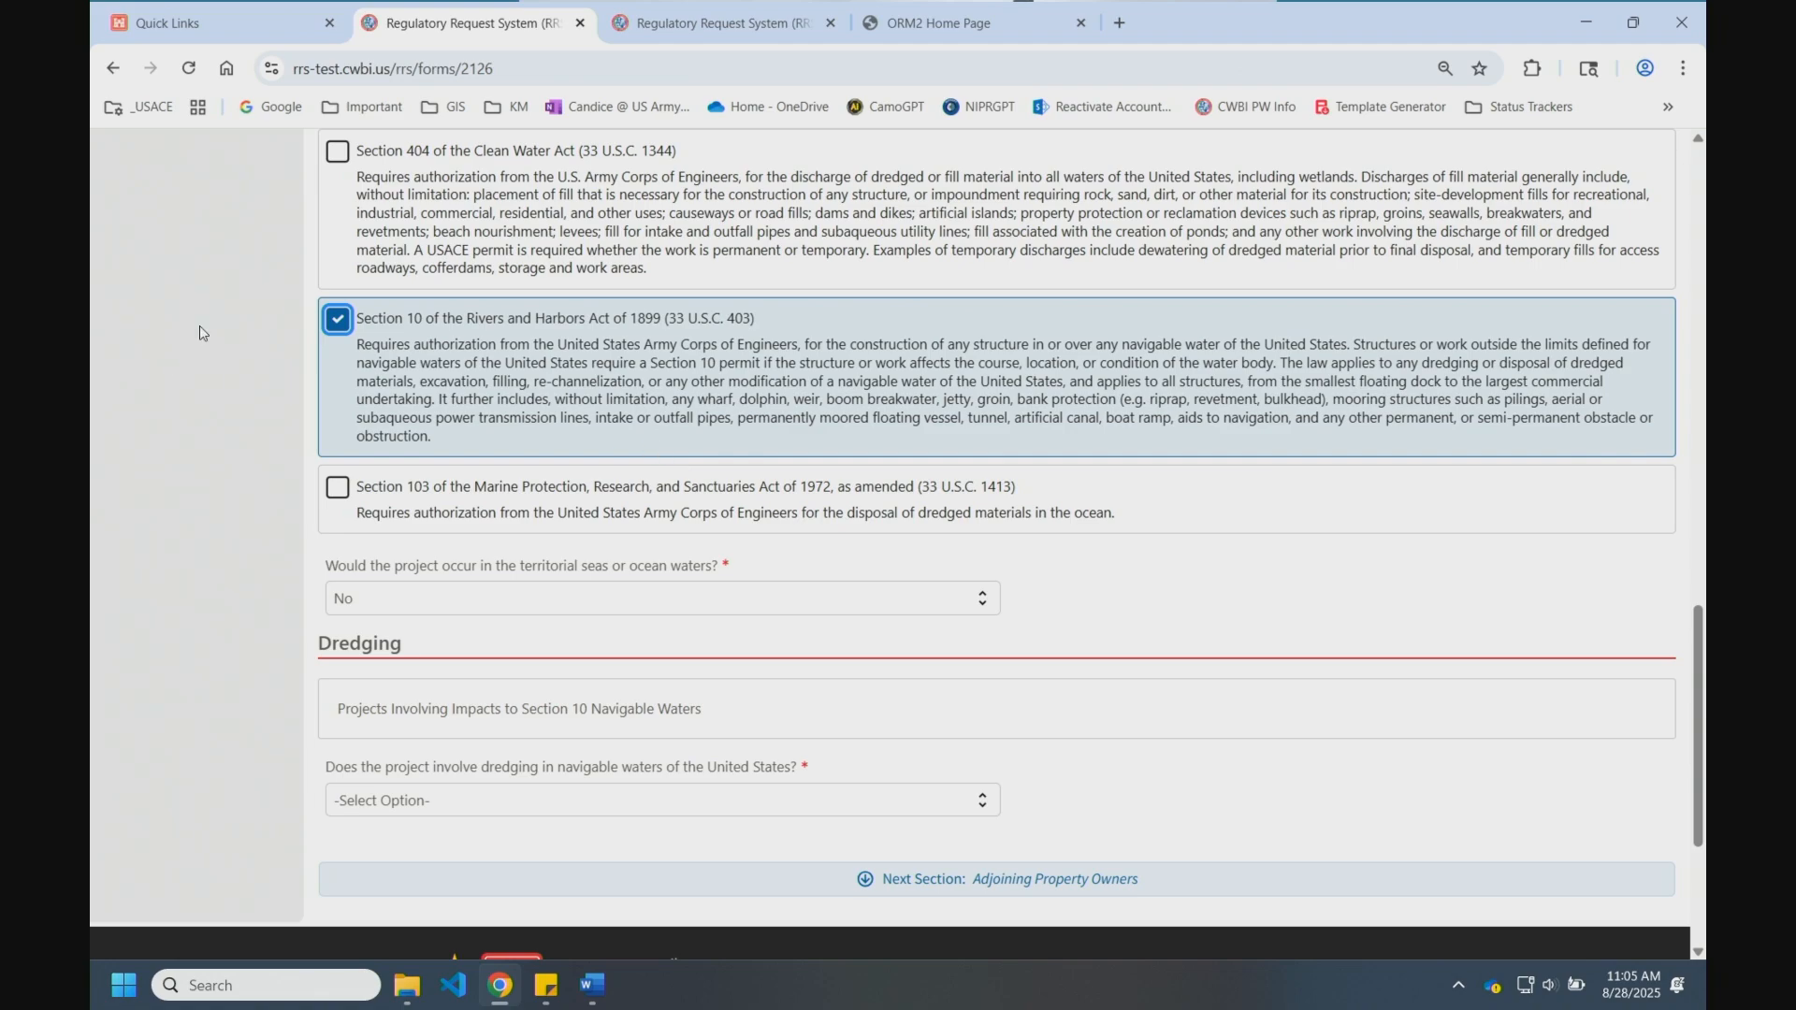
left_click(338, 151)
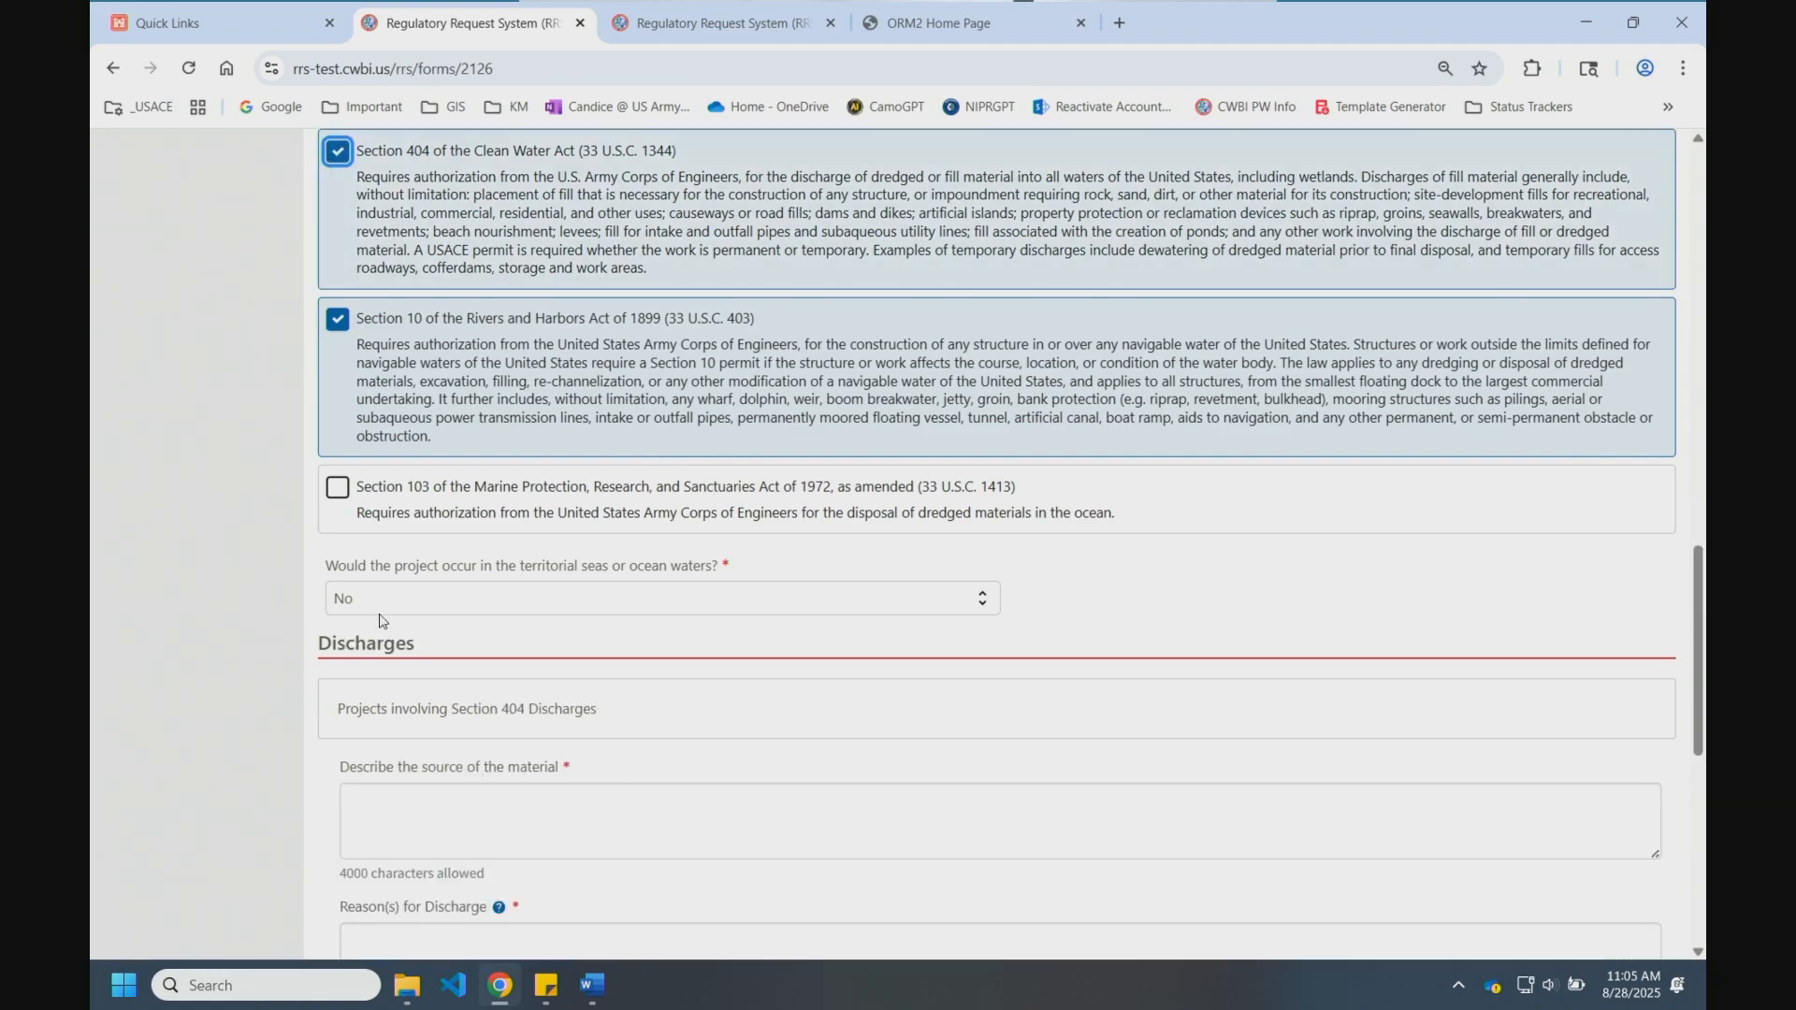
left_click(341, 490)
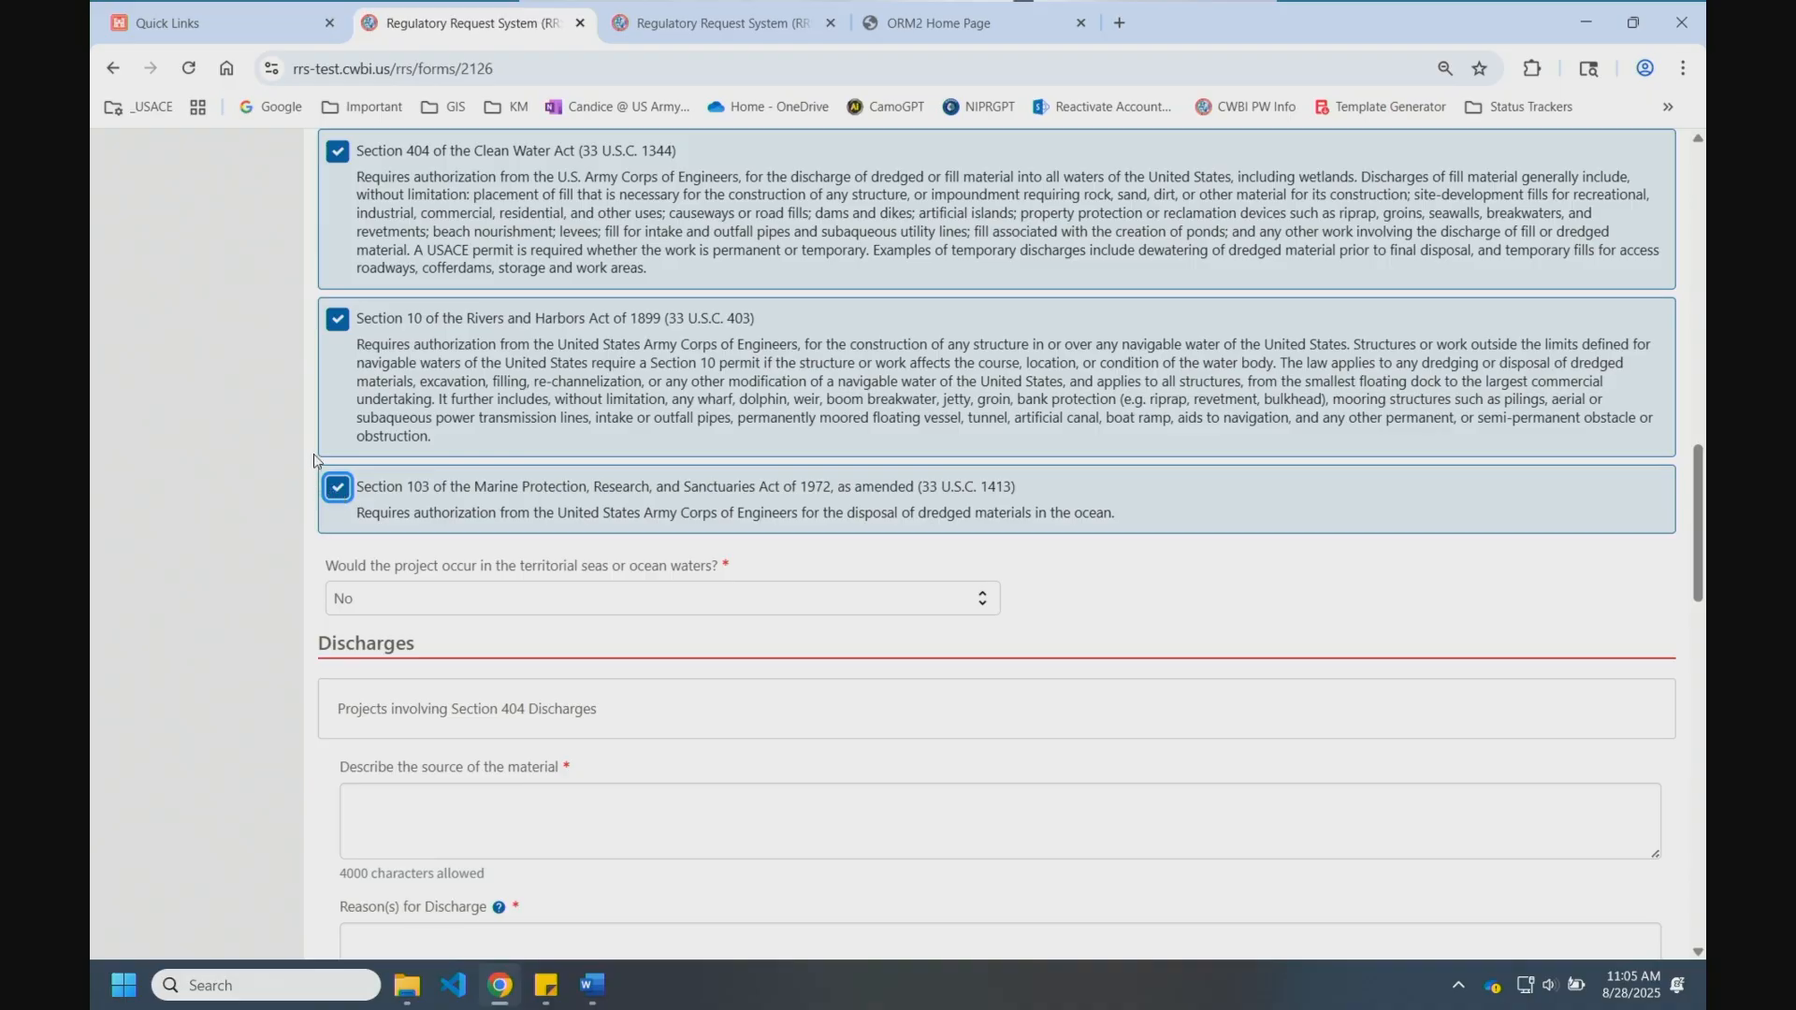
left_click(339, 490)
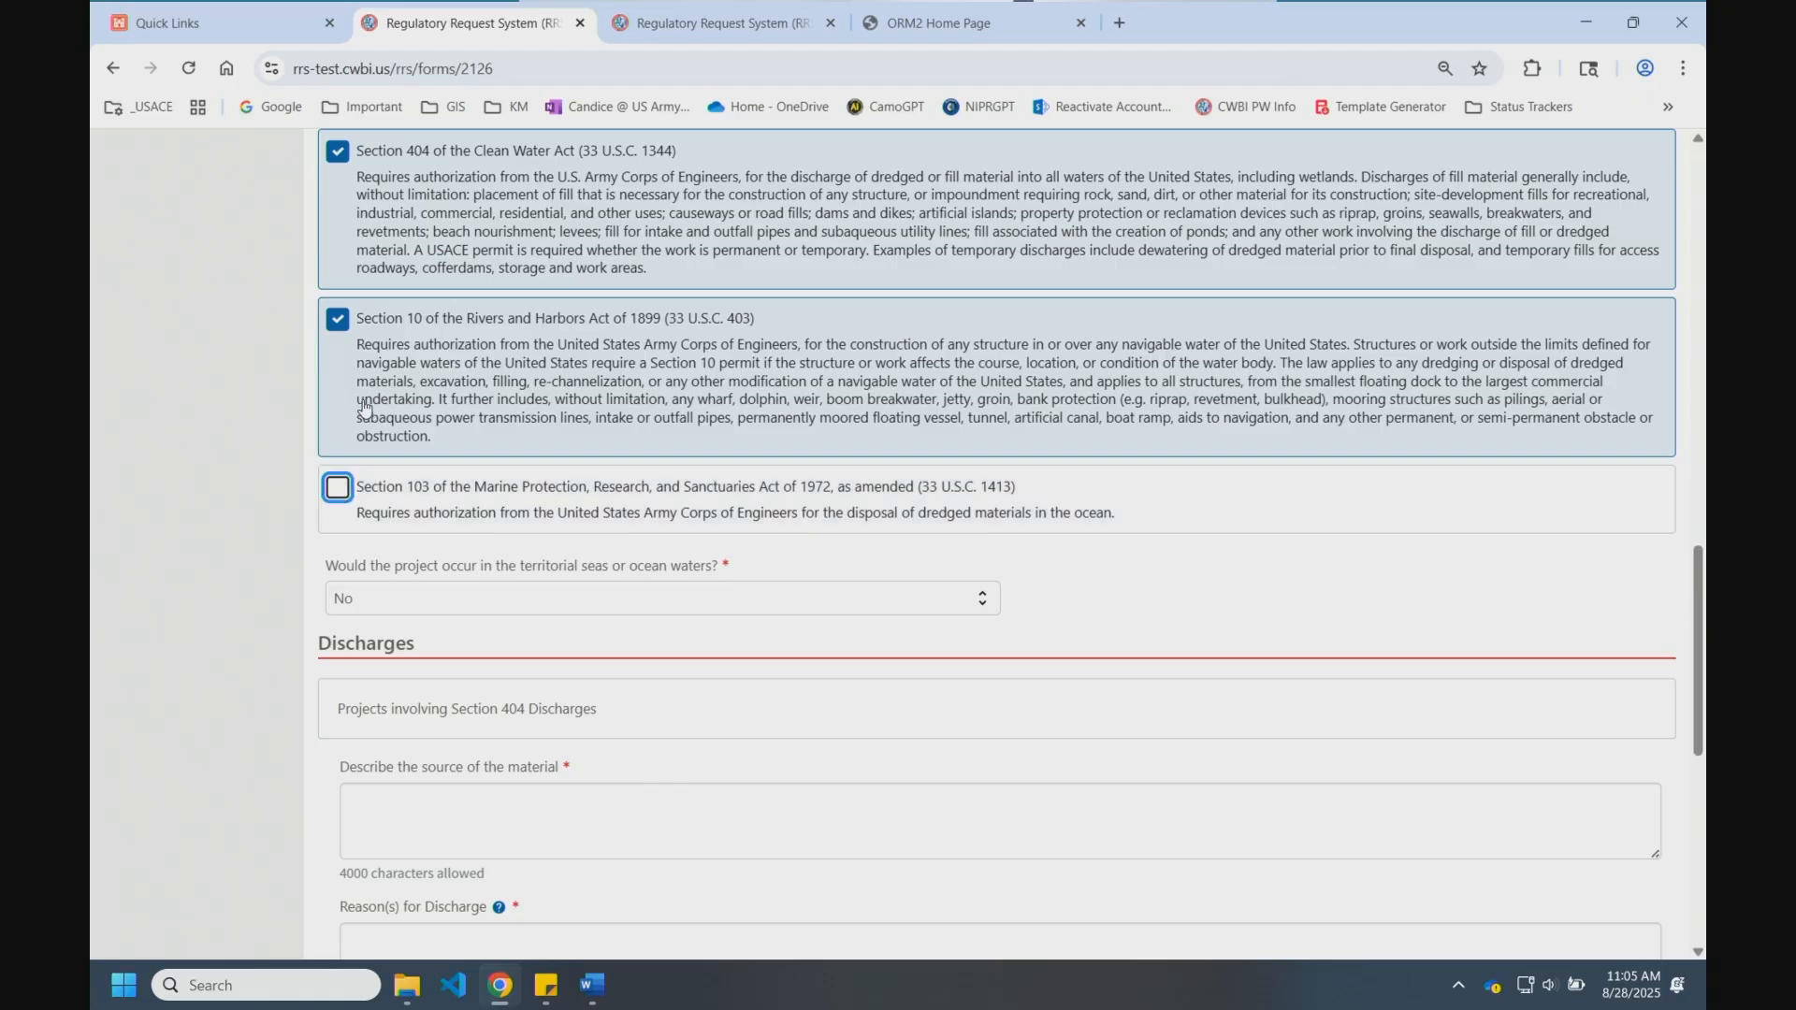
left_click(338, 320)
Step: Enter 'Test material that is clean' as the discharge source, fixing the misspelling
left_click(603, 802)
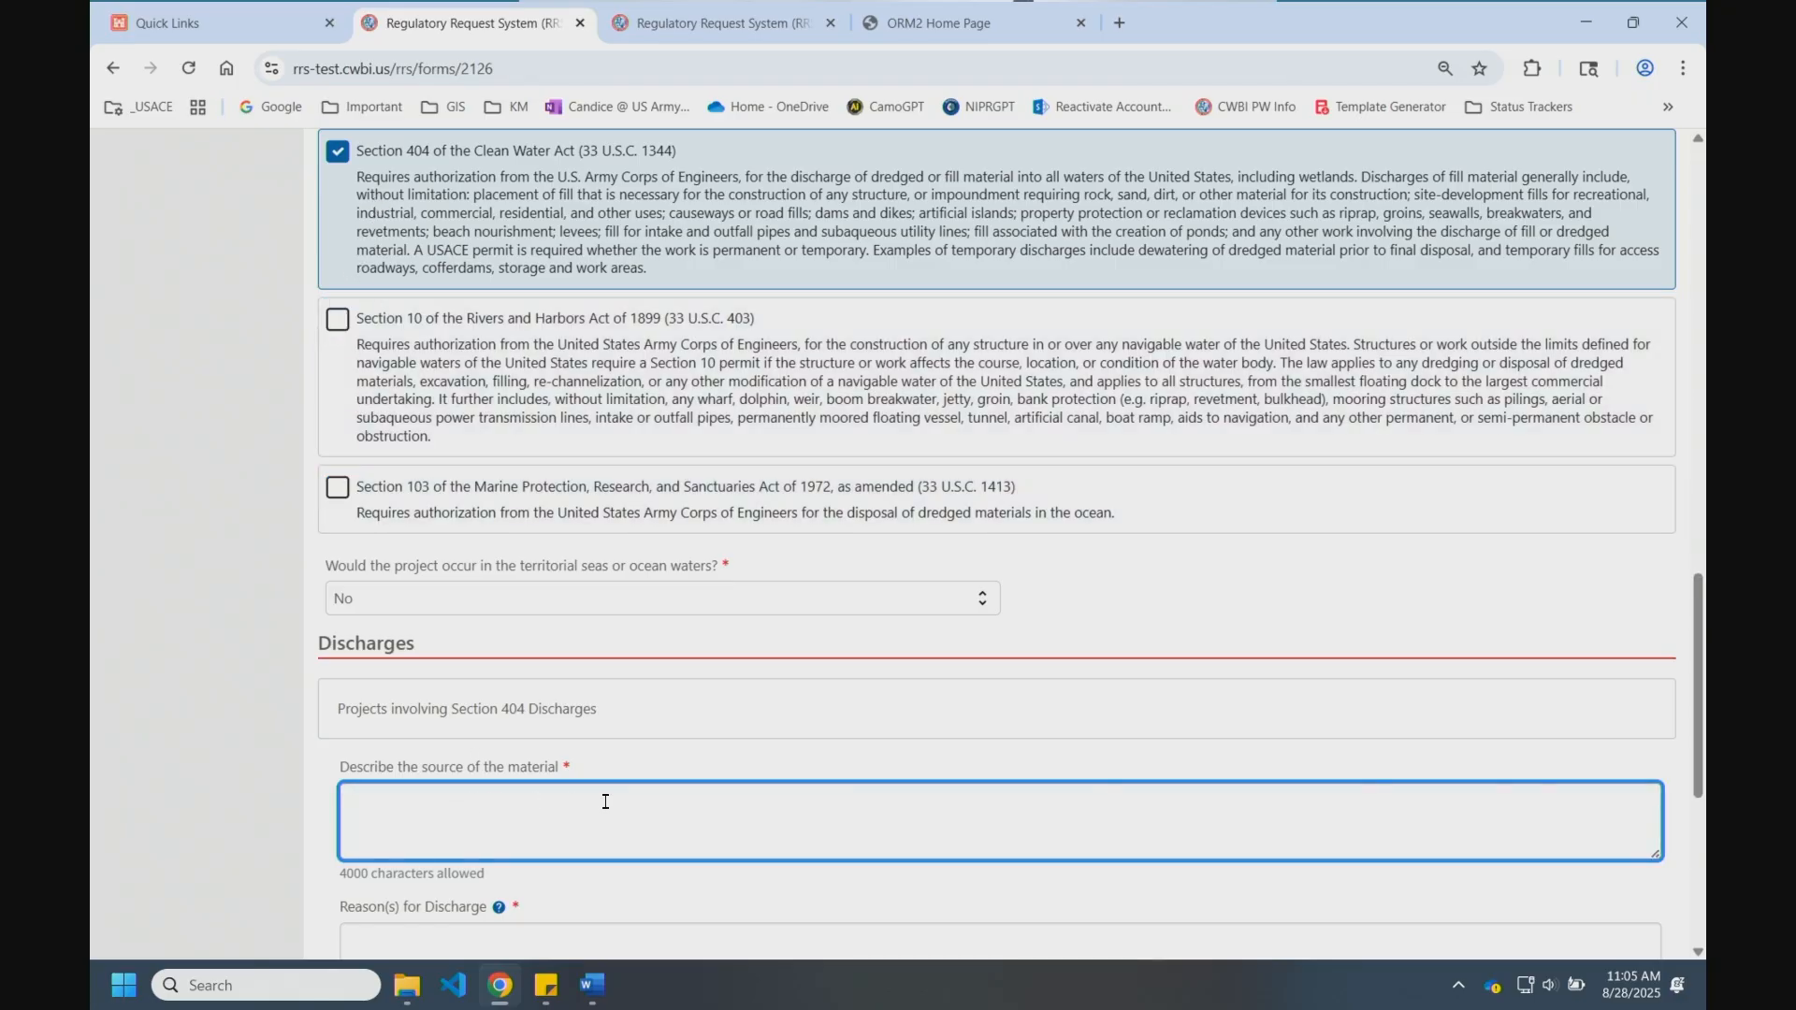
type("Test matetial that is clean")
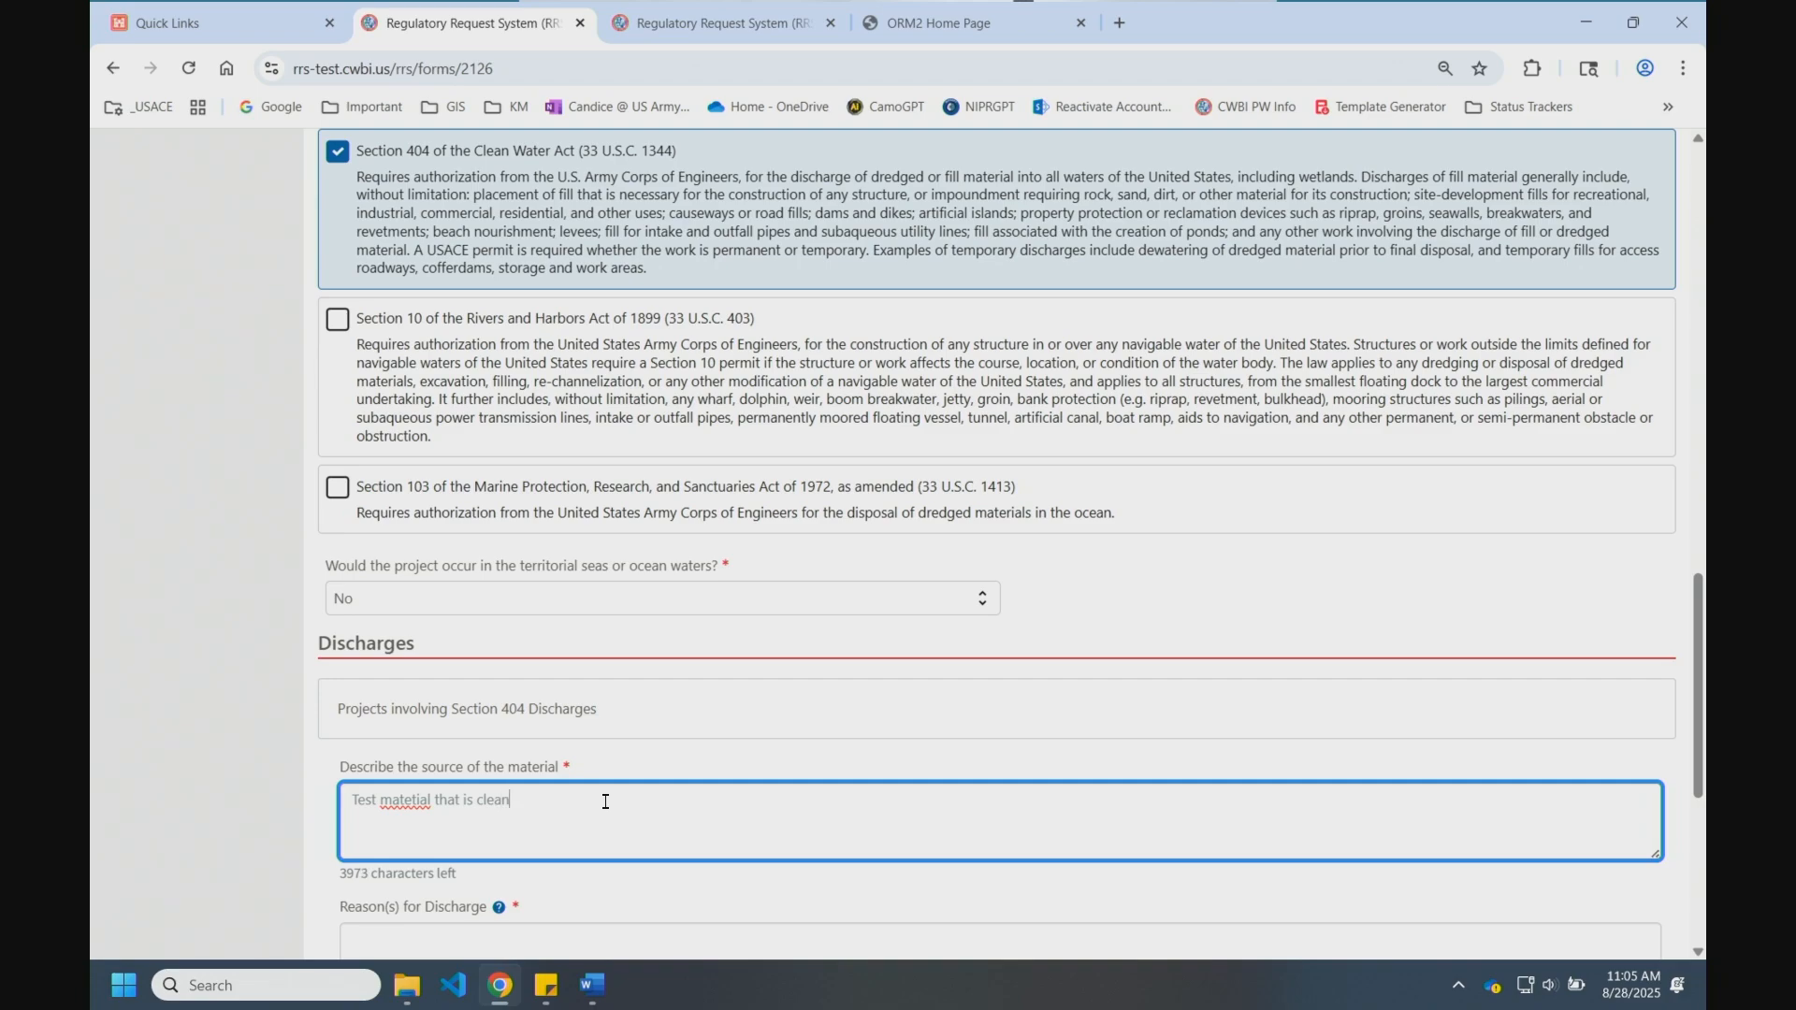
right_click(409, 800)
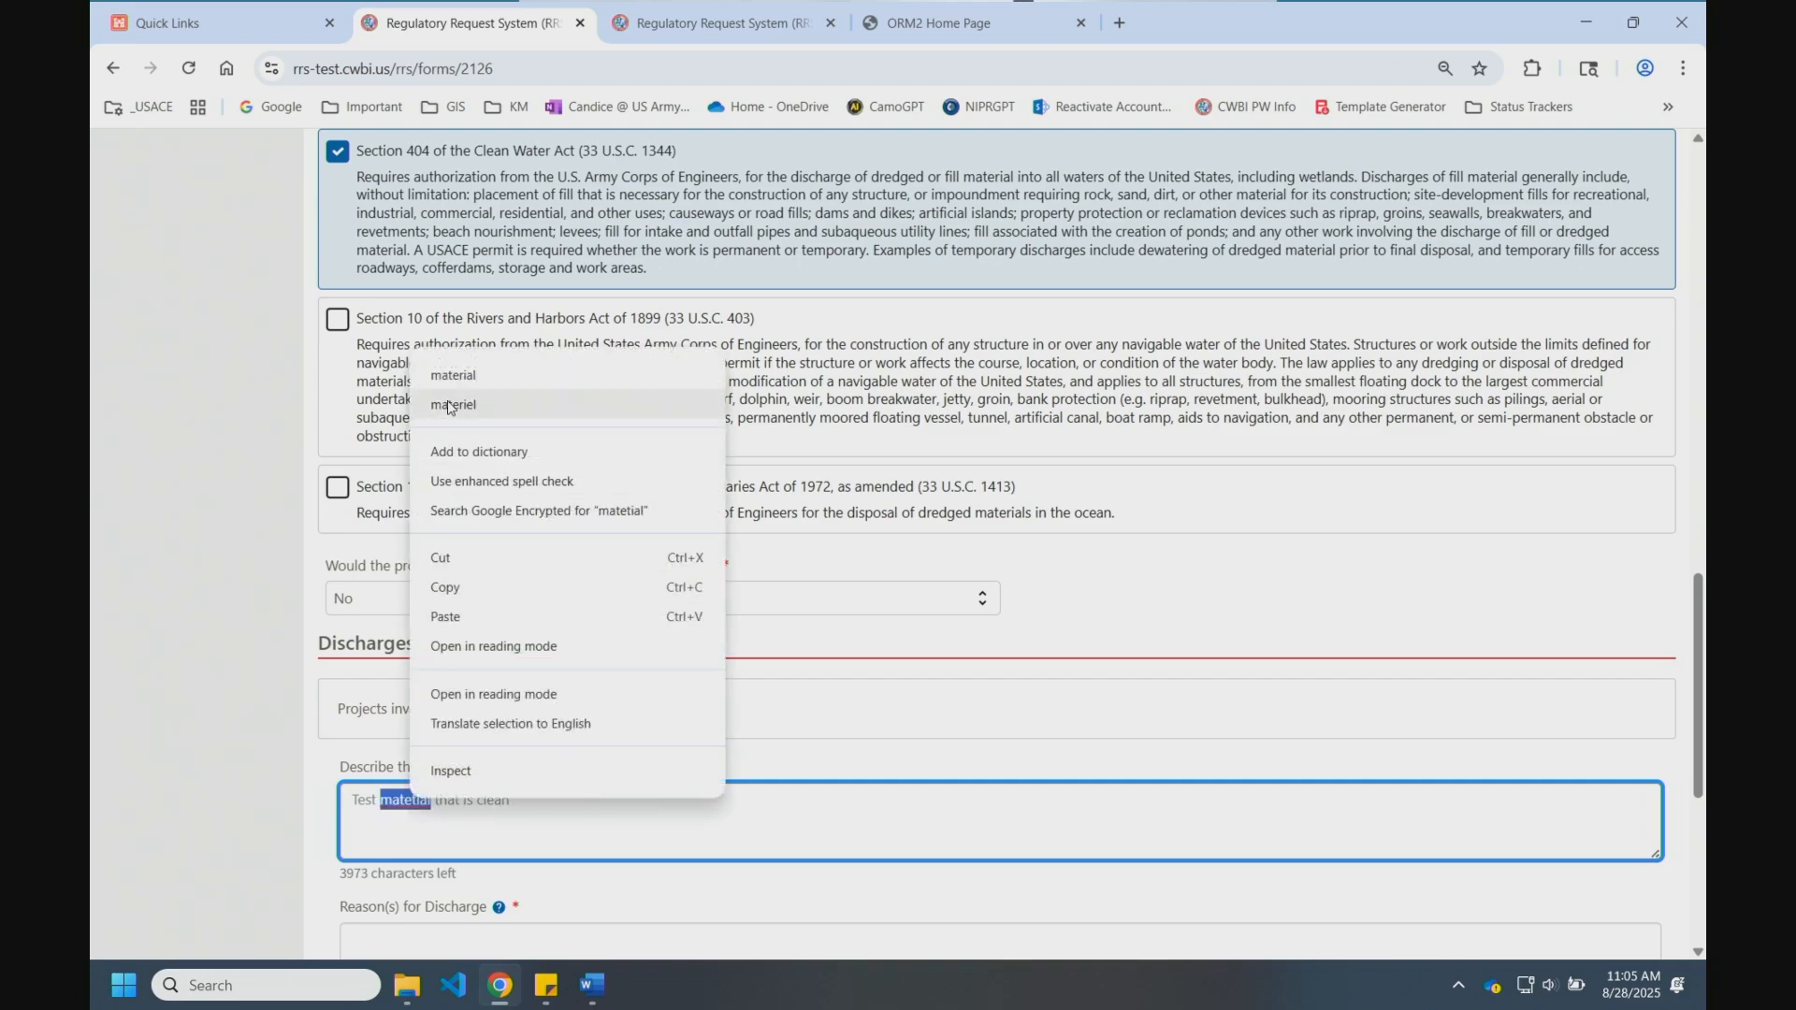
left_click(455, 375)
Step: Give 'because' as the discharge reason and continue to Adjoining Property Owners
scroll(480, 748, "down", 3)
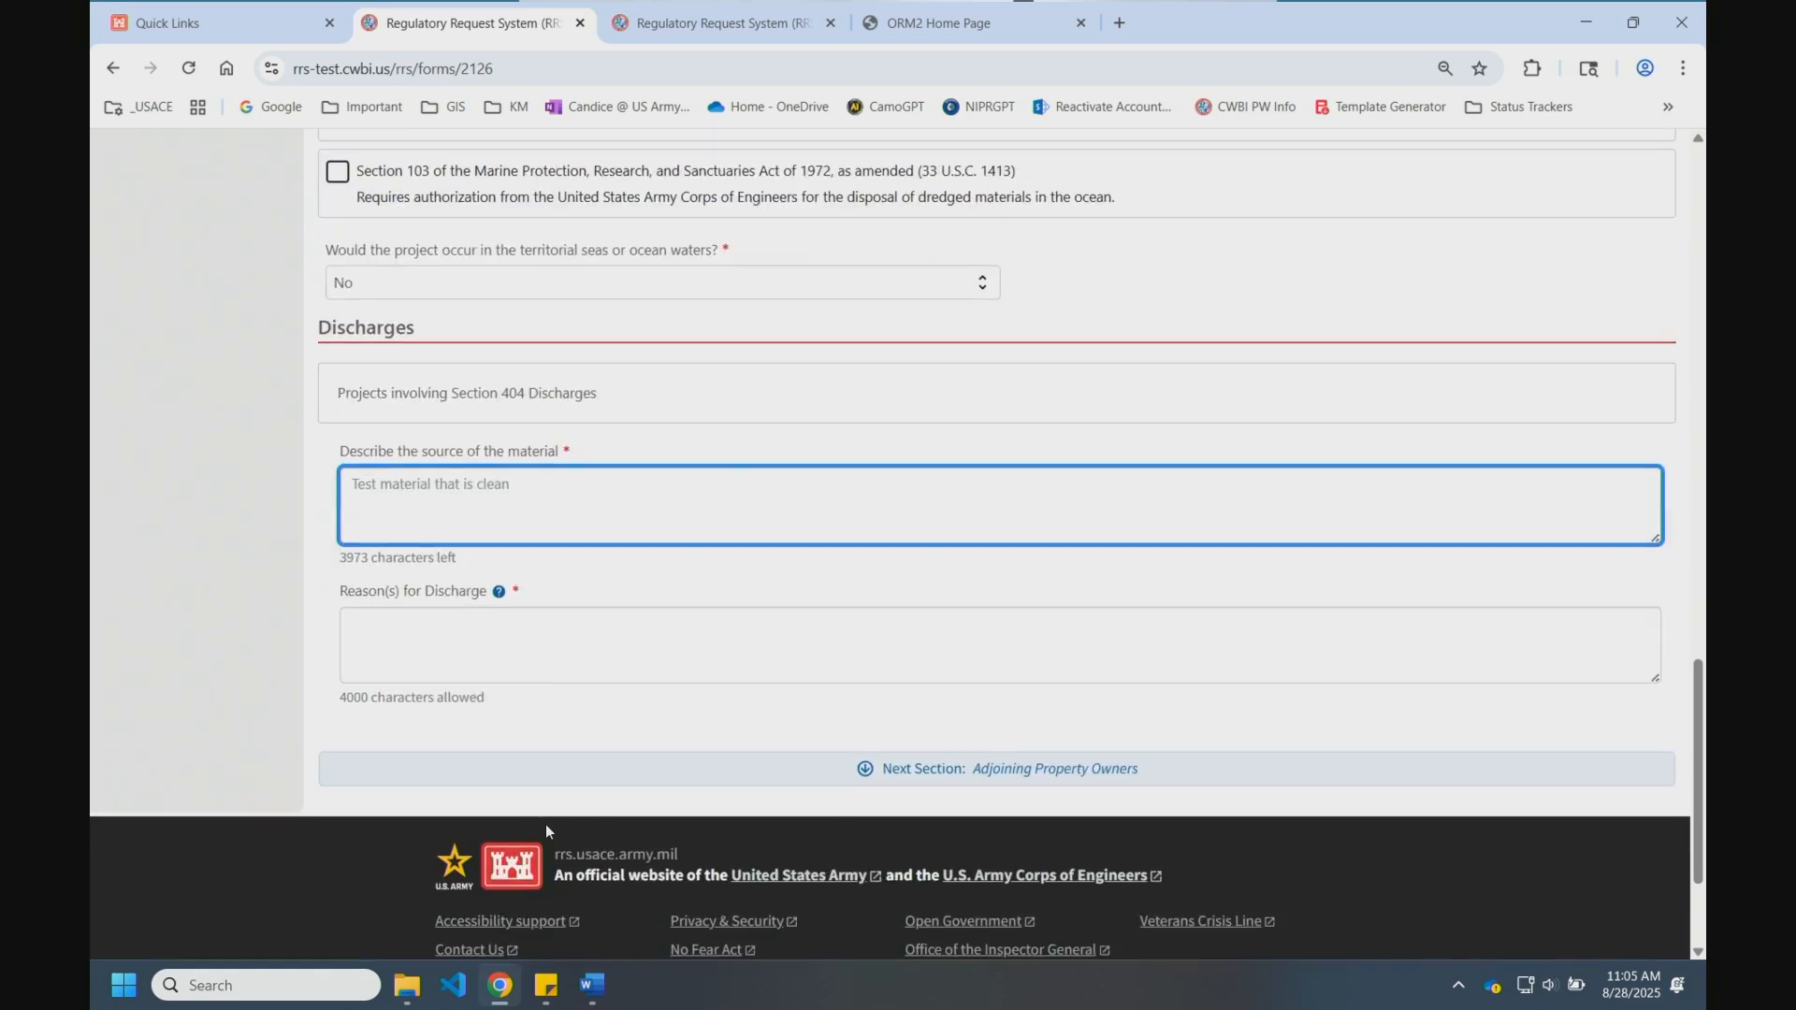
left_click(567, 635)
type("because")
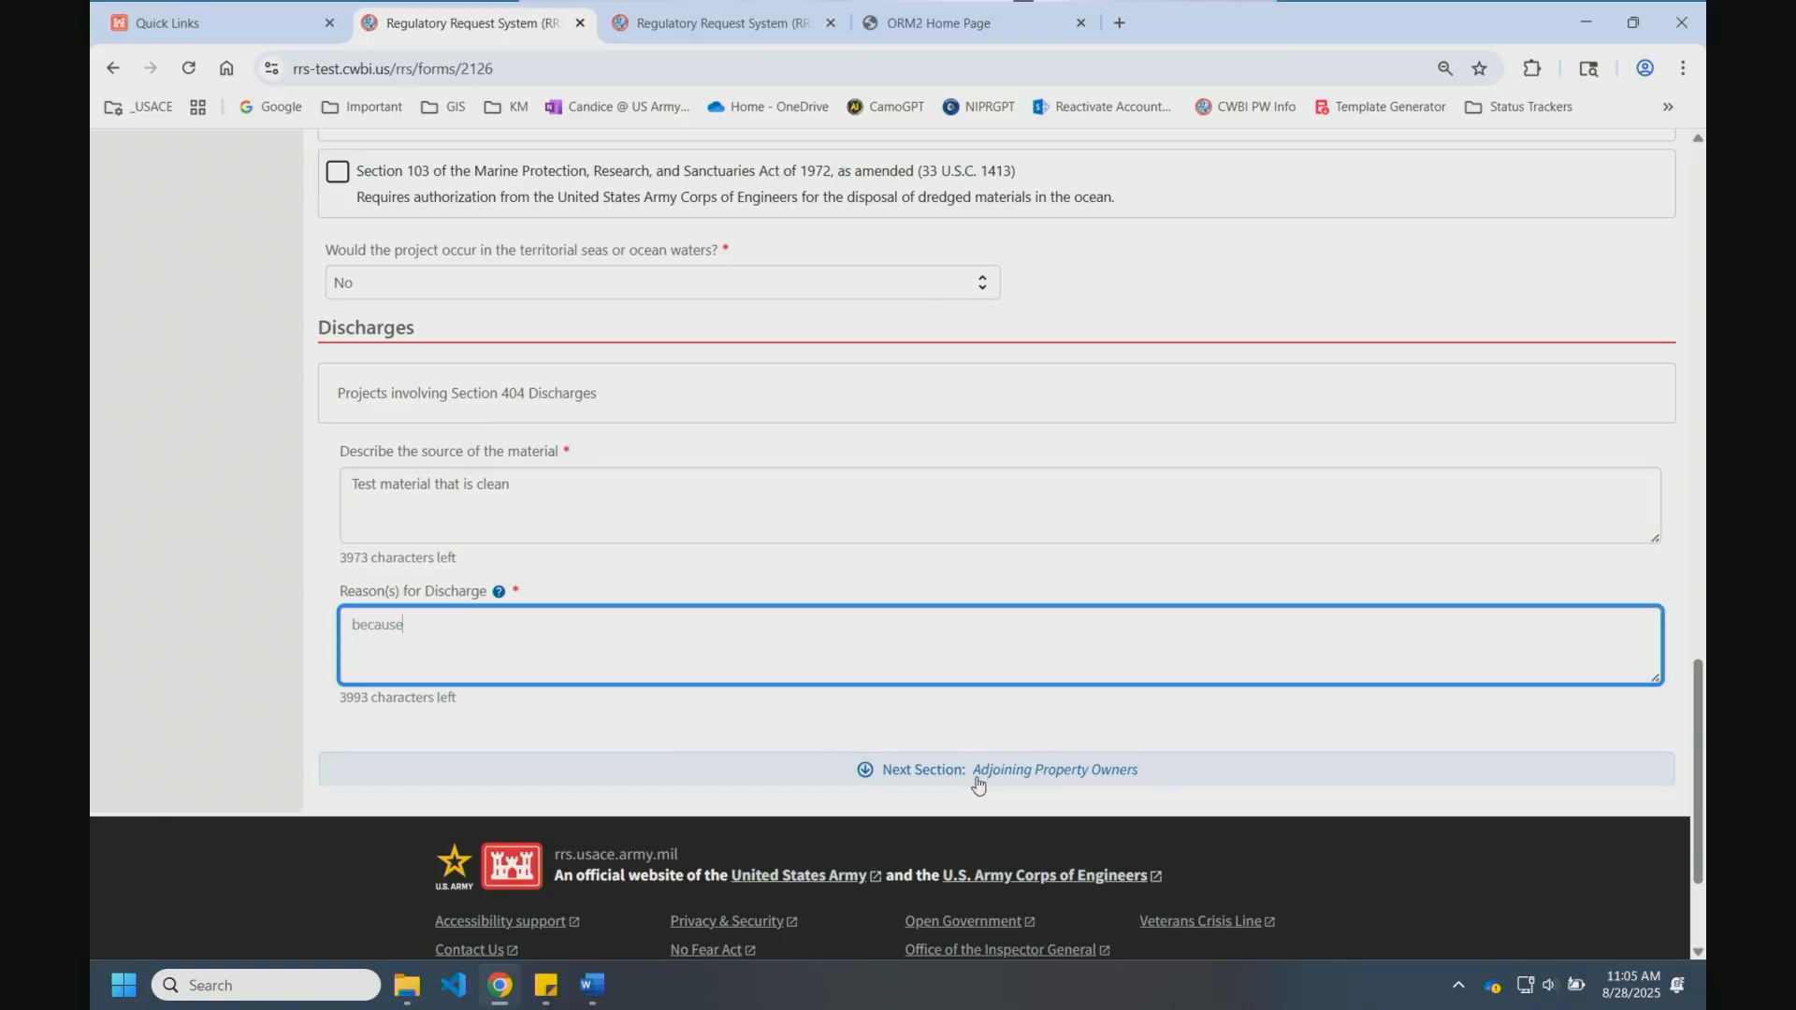
left_click(938, 734)
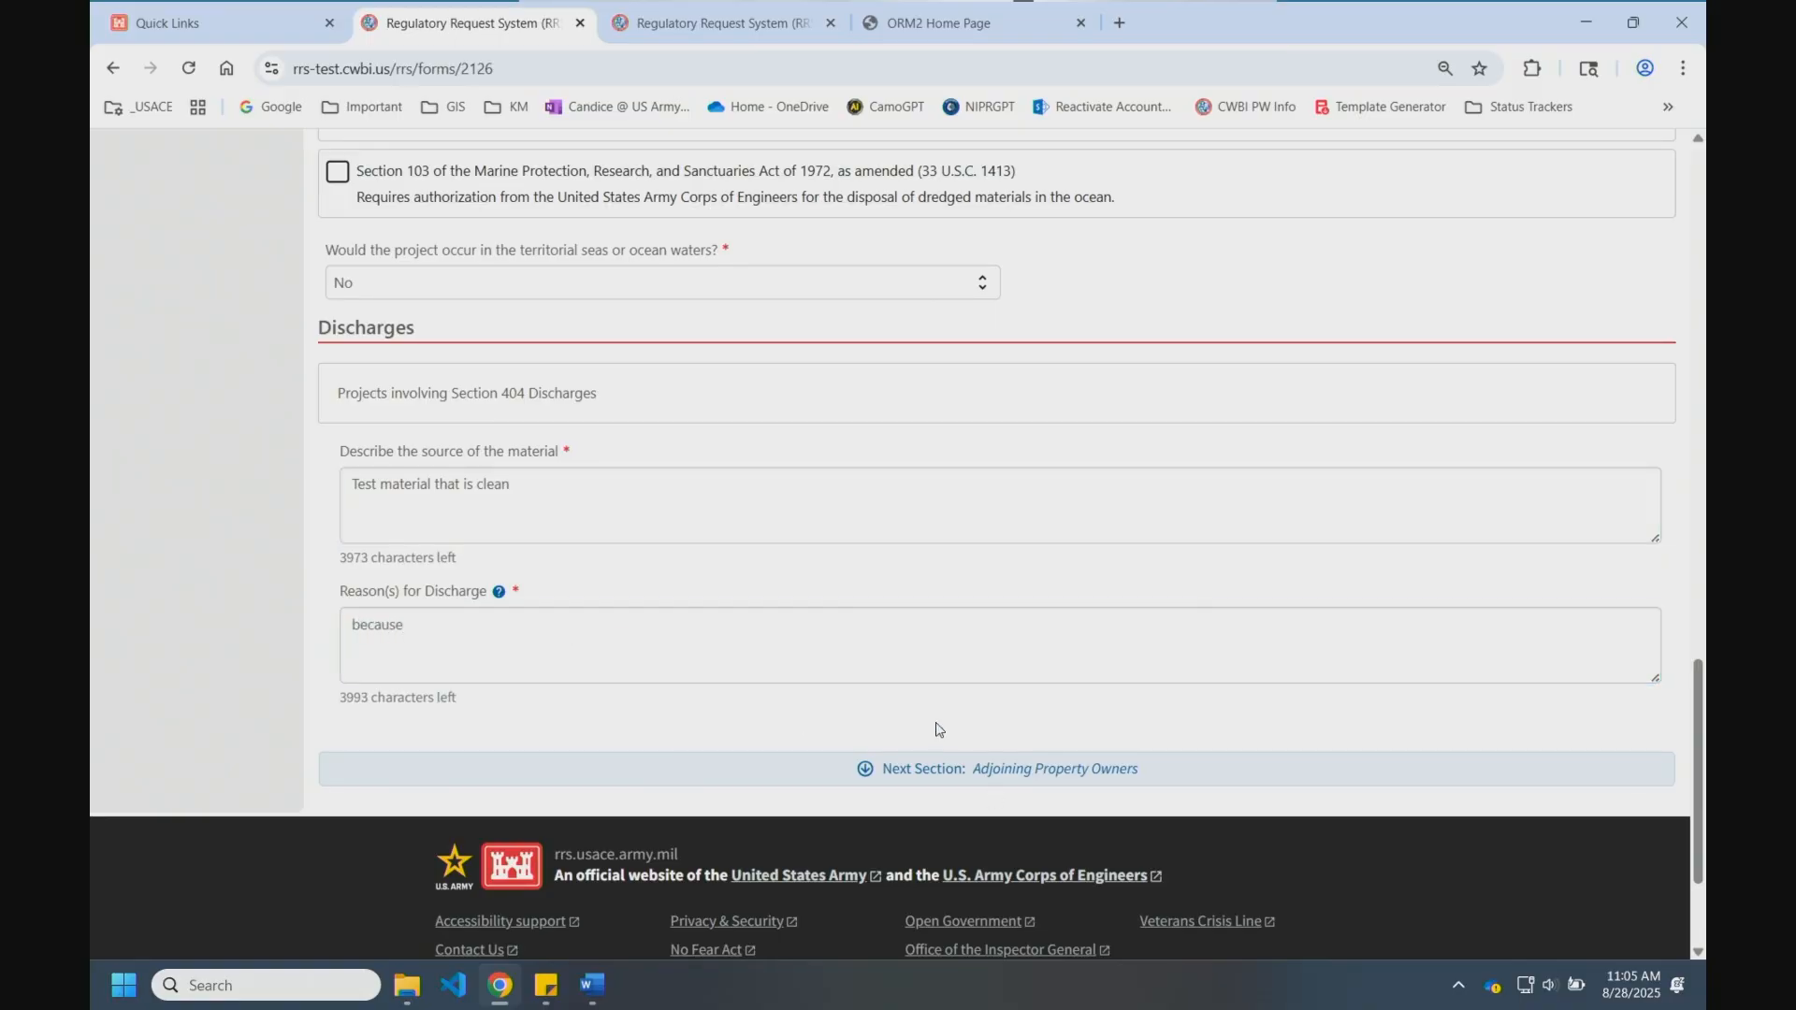
left_click(935, 767)
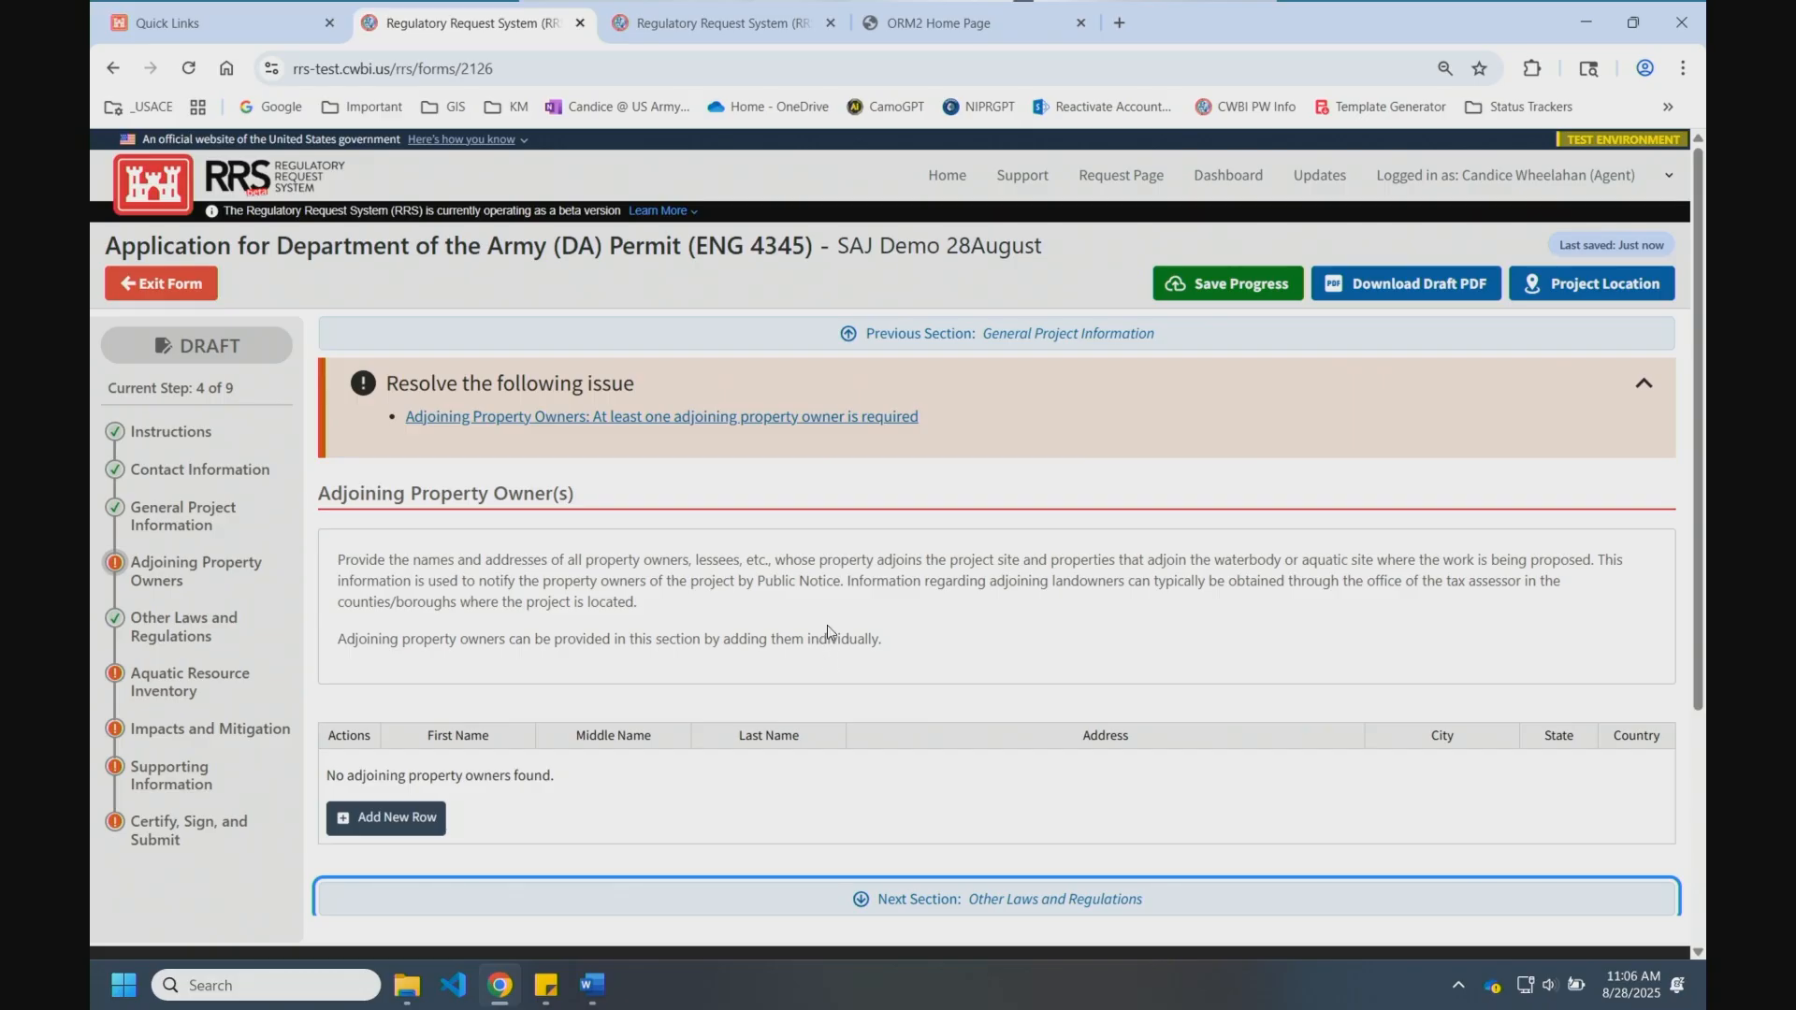
scroll(825, 625, "down", 3)
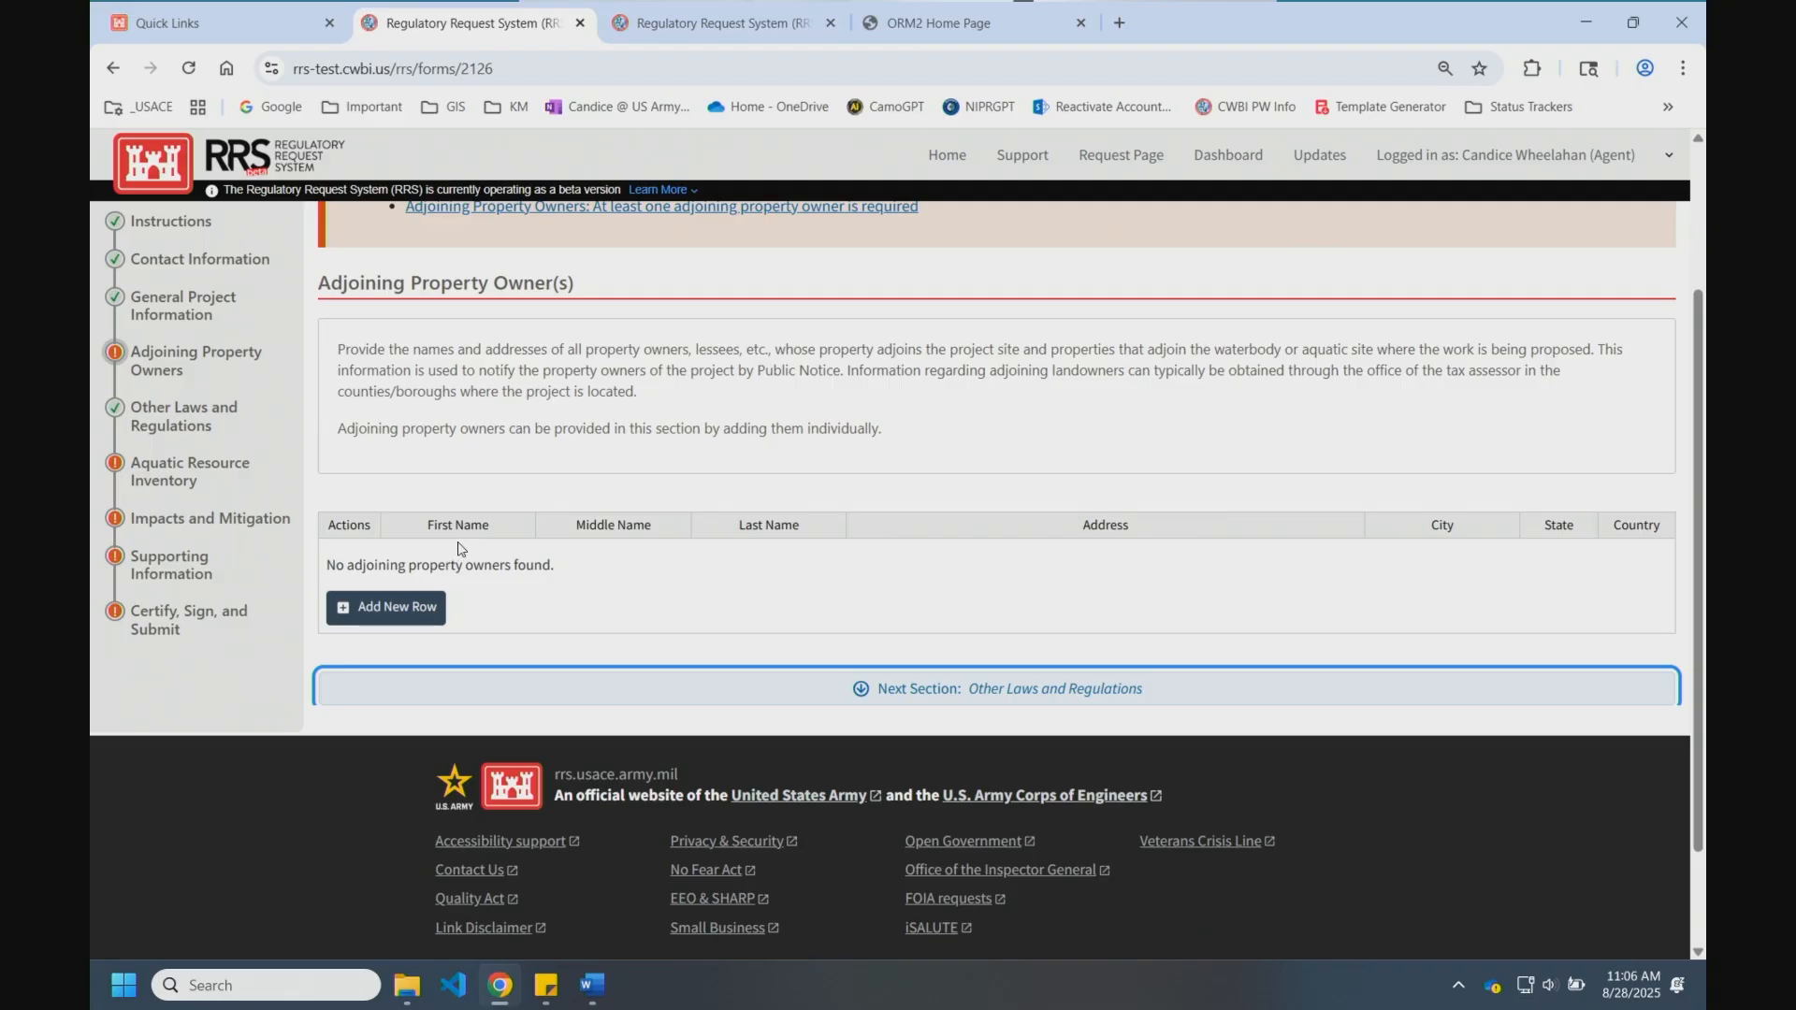
left_click(366, 608)
key("Escape")
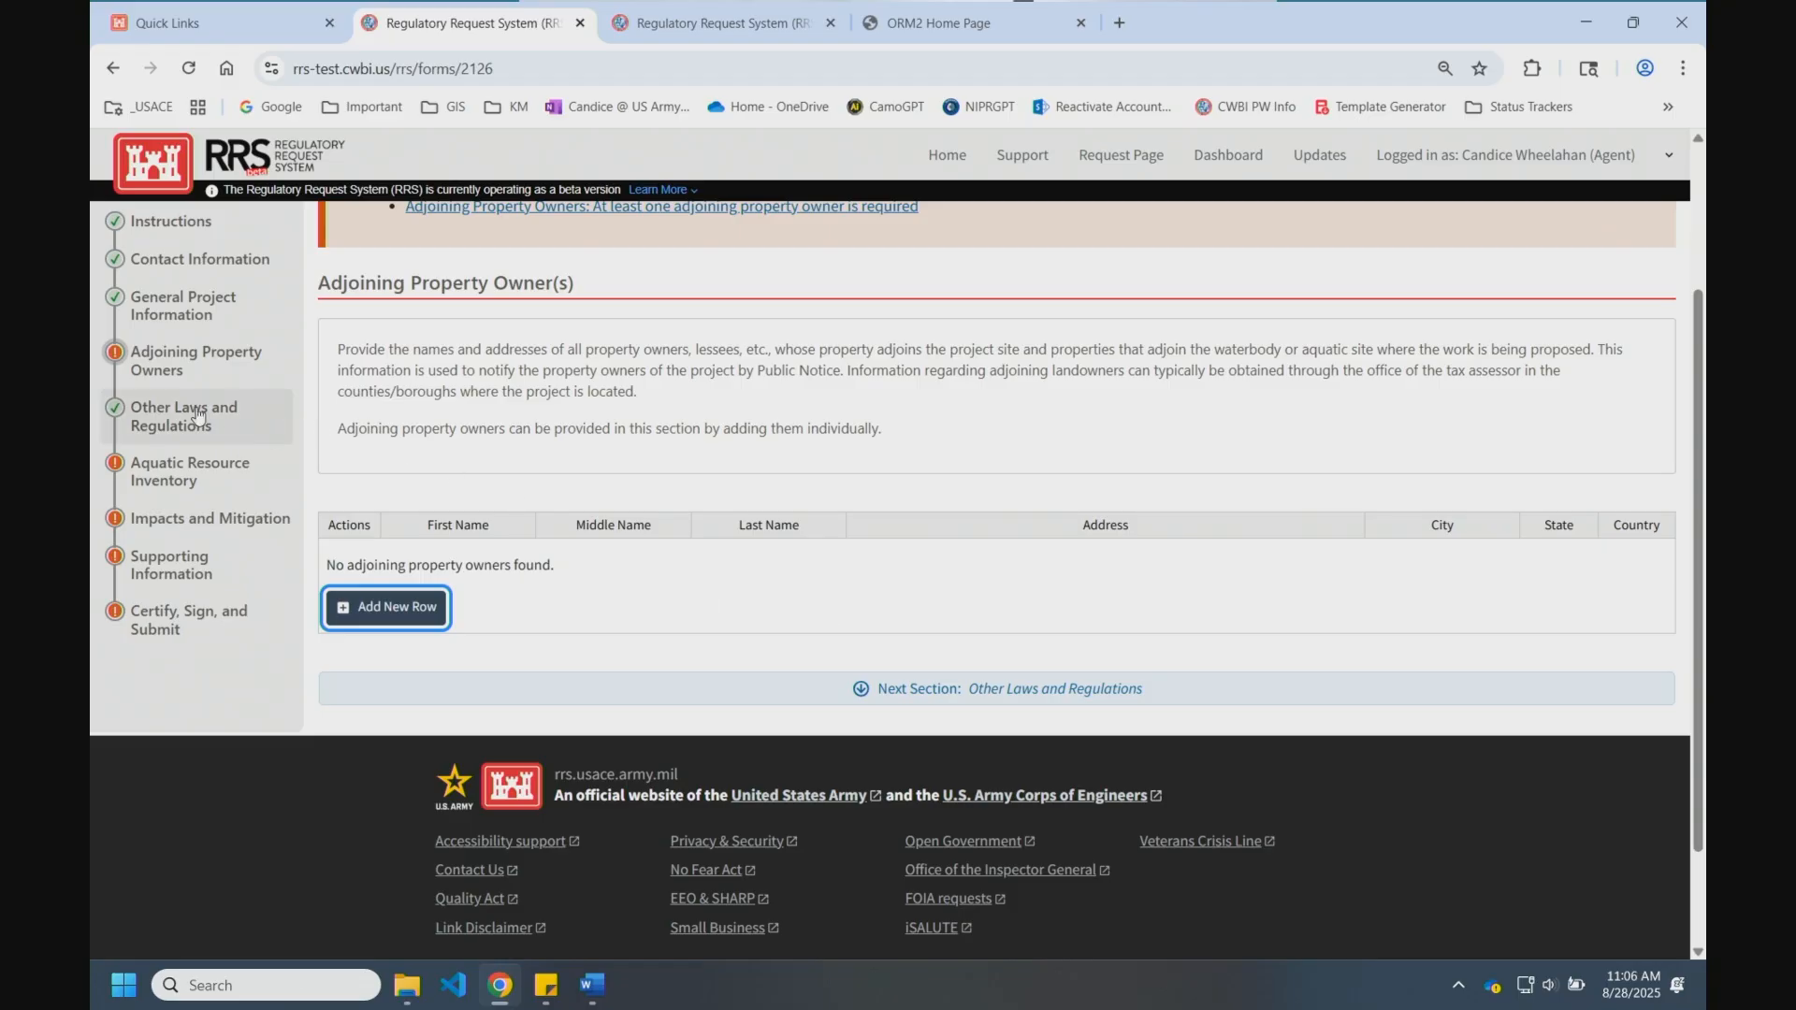
left_click(862, 691)
Step: Scroll down to the Endangered Species description box
scroll(582, 676, "down", 2)
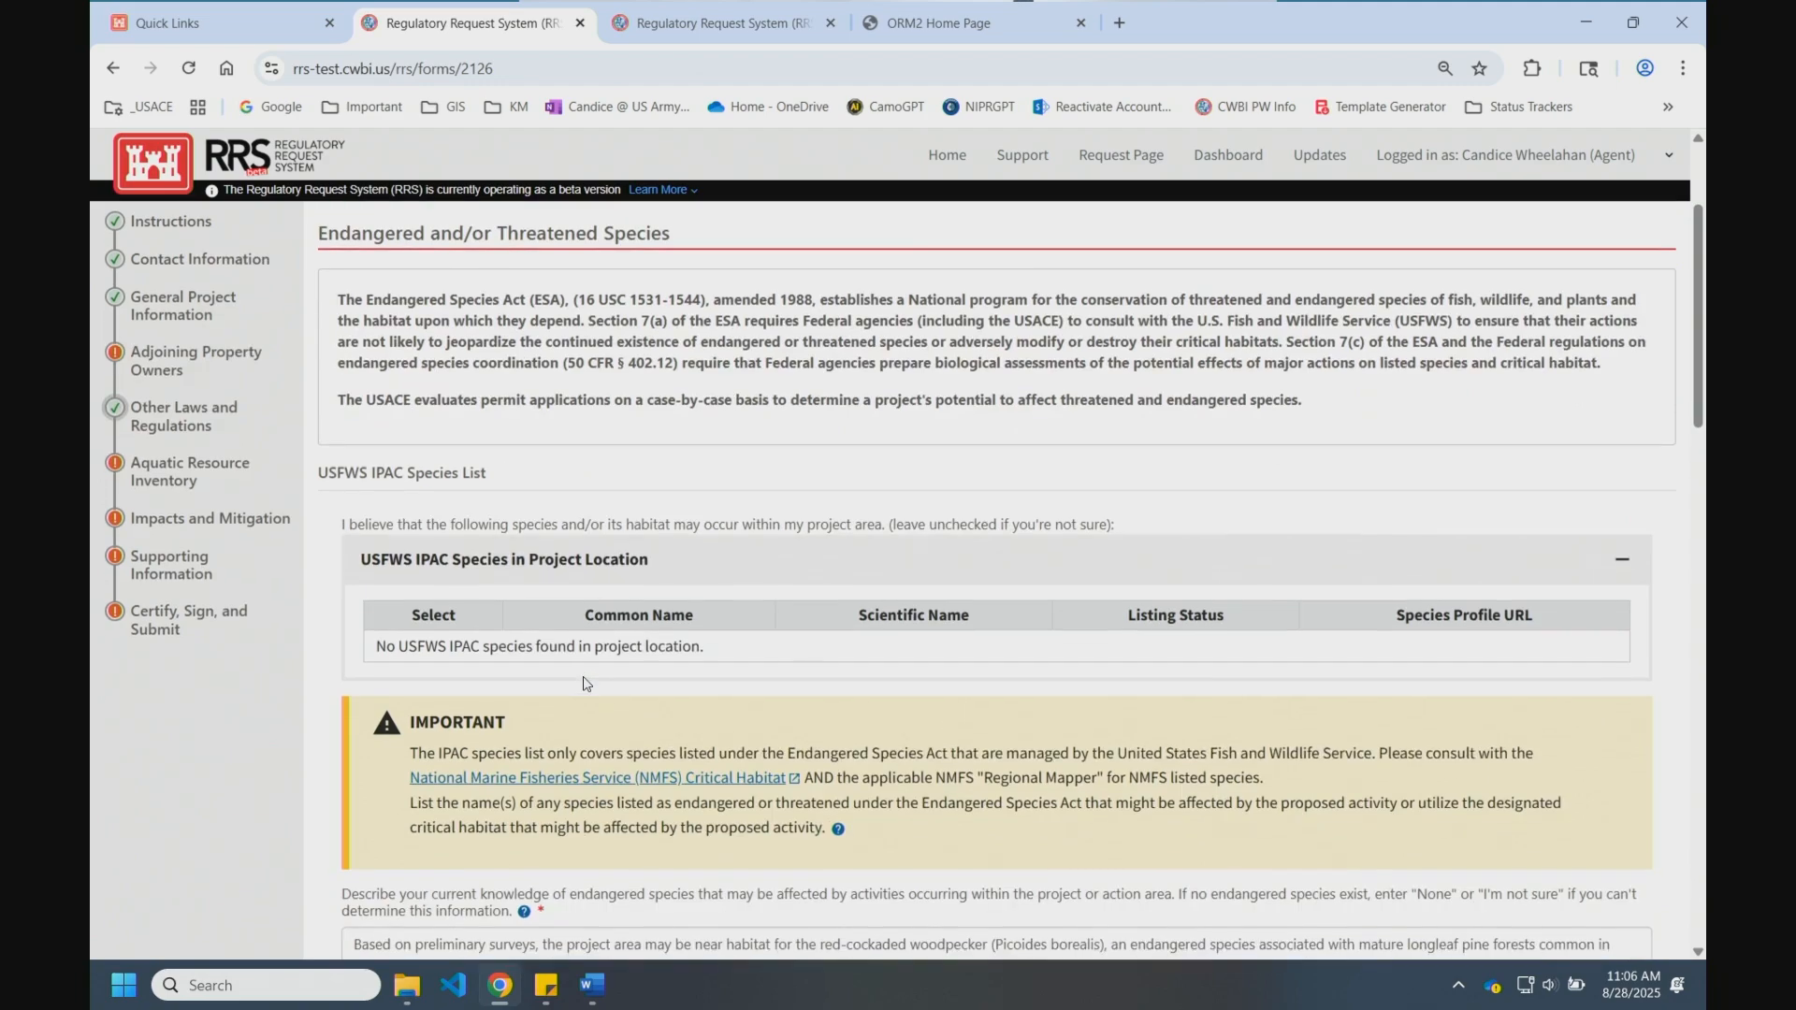
scroll(744, 580, "down", 2)
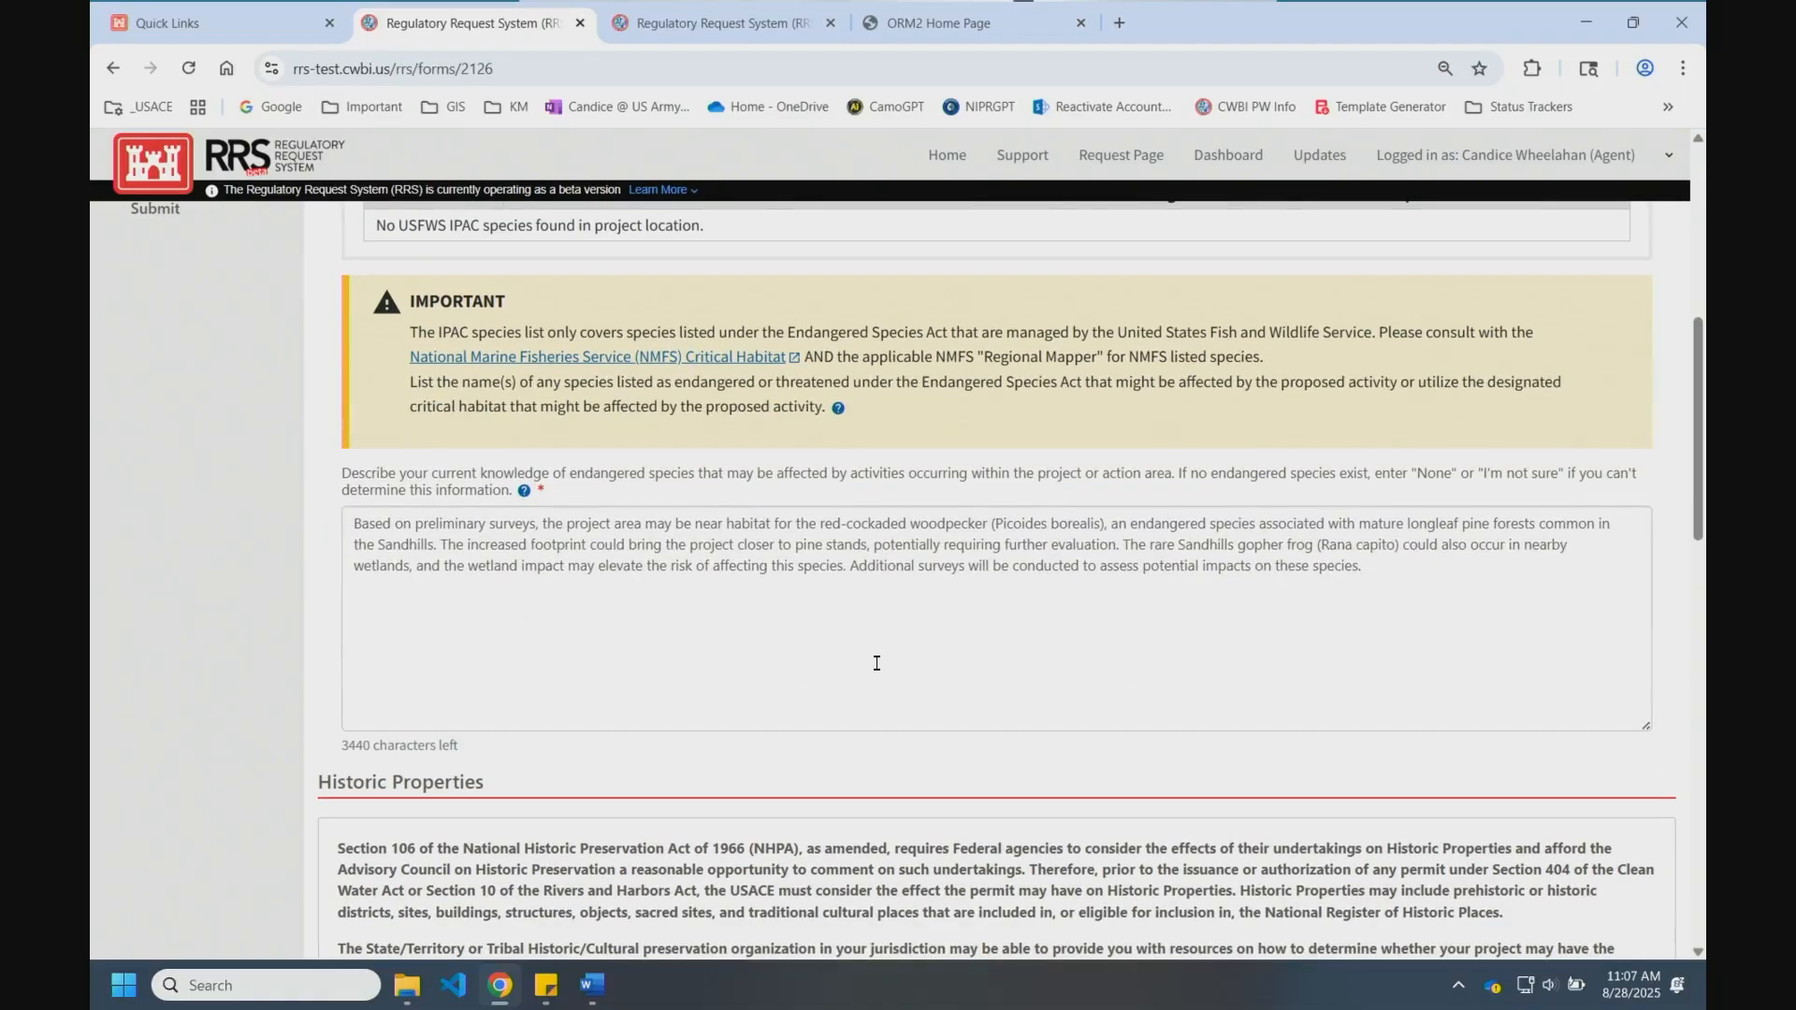
left_click(873, 642)
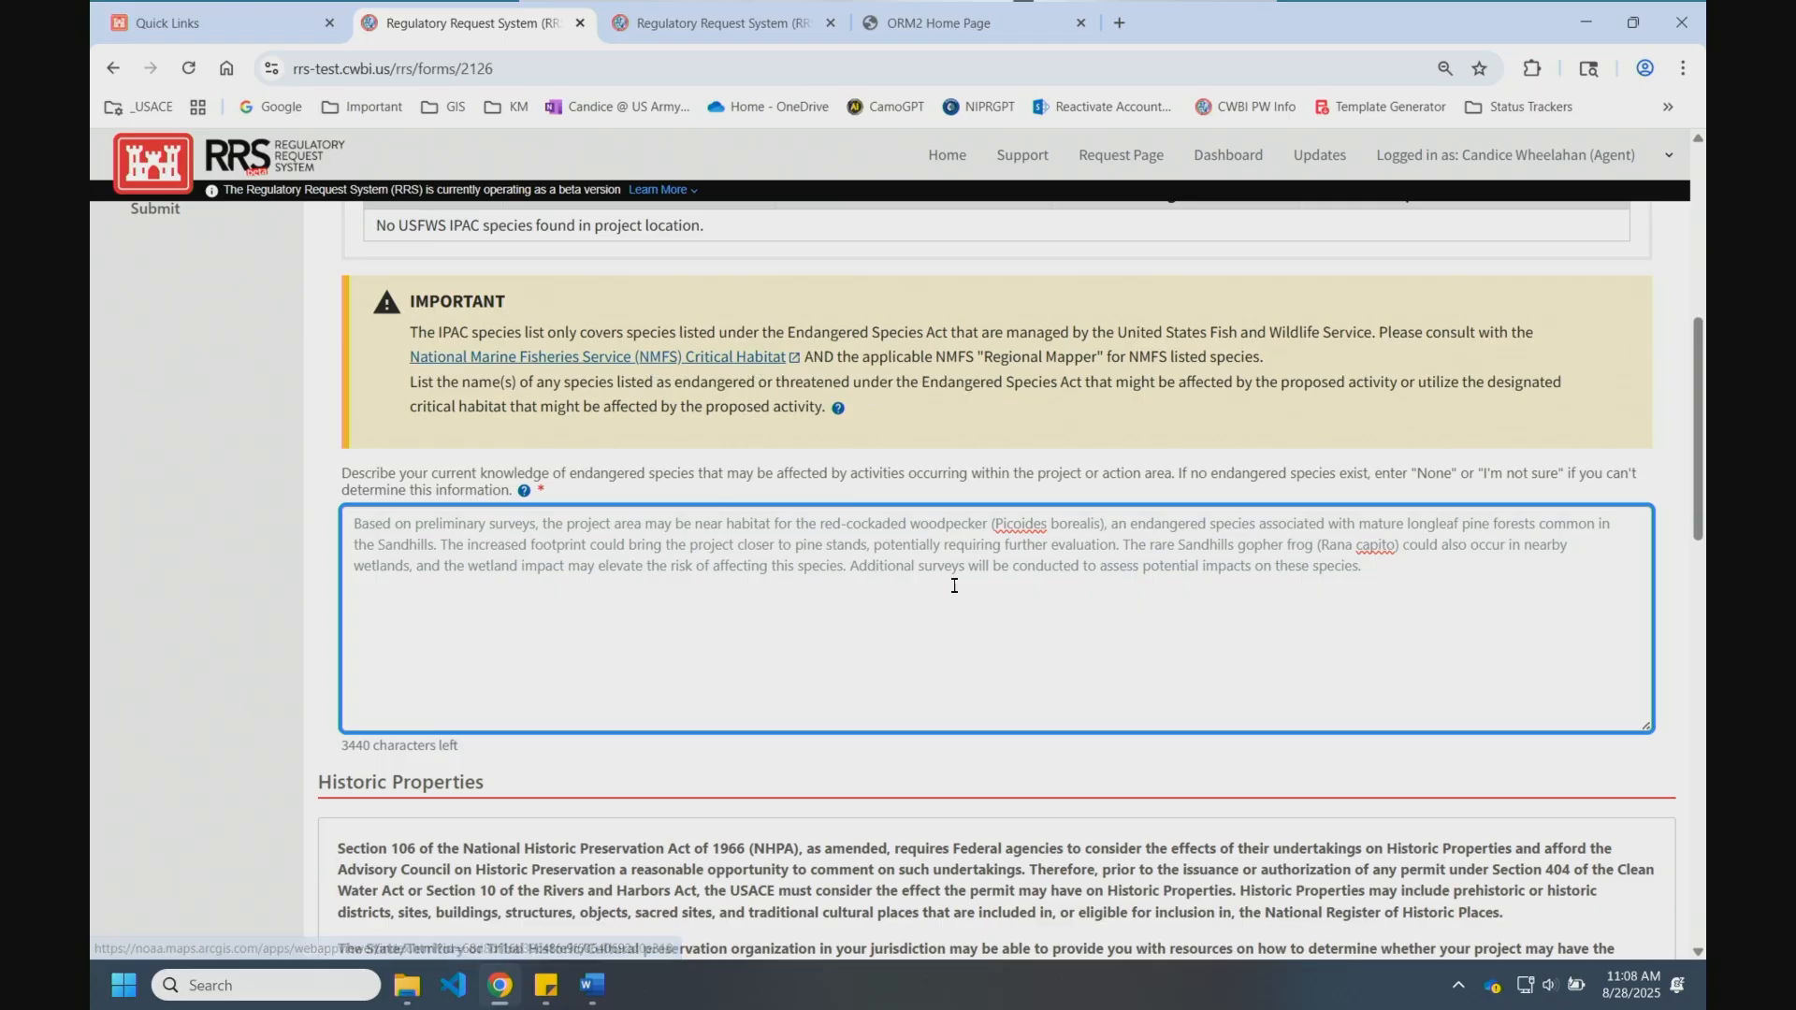
Step: Keep Wild and Scenic Rivers answered No and continue to Aquatic Resource Inventory
scroll(954, 589, "down", 1)
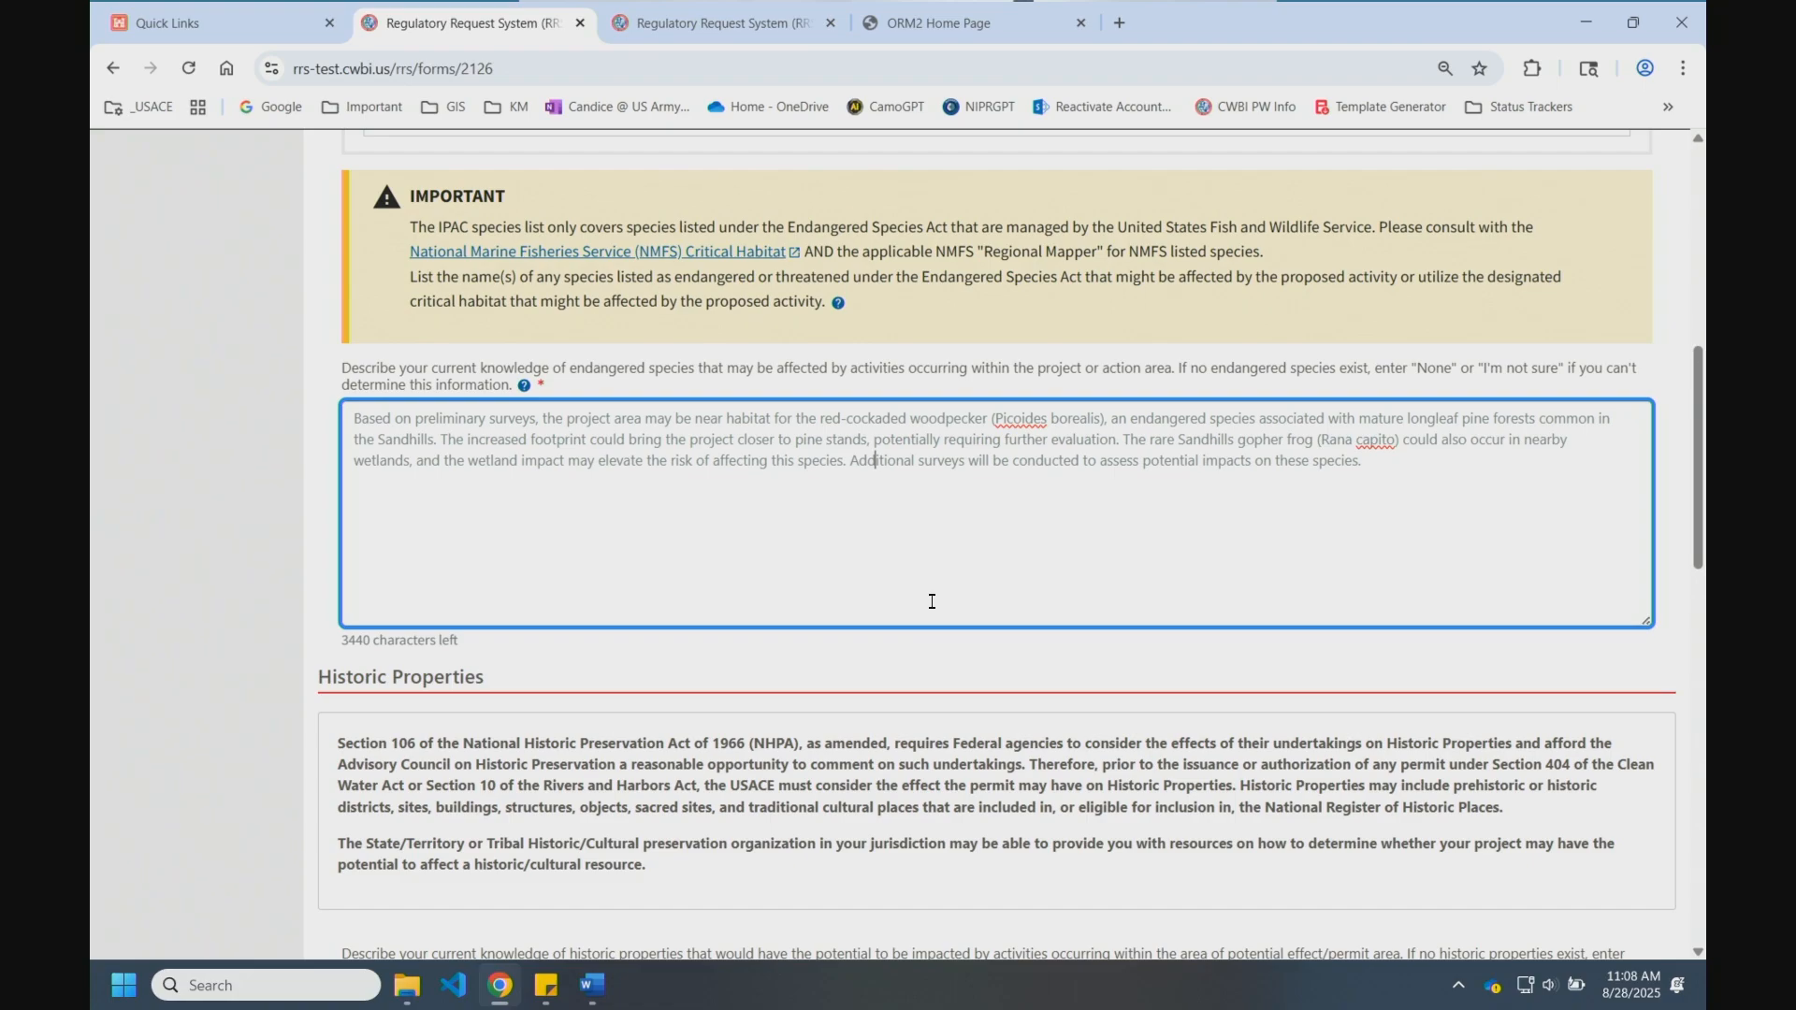
scroll(920, 592, "down", 4)
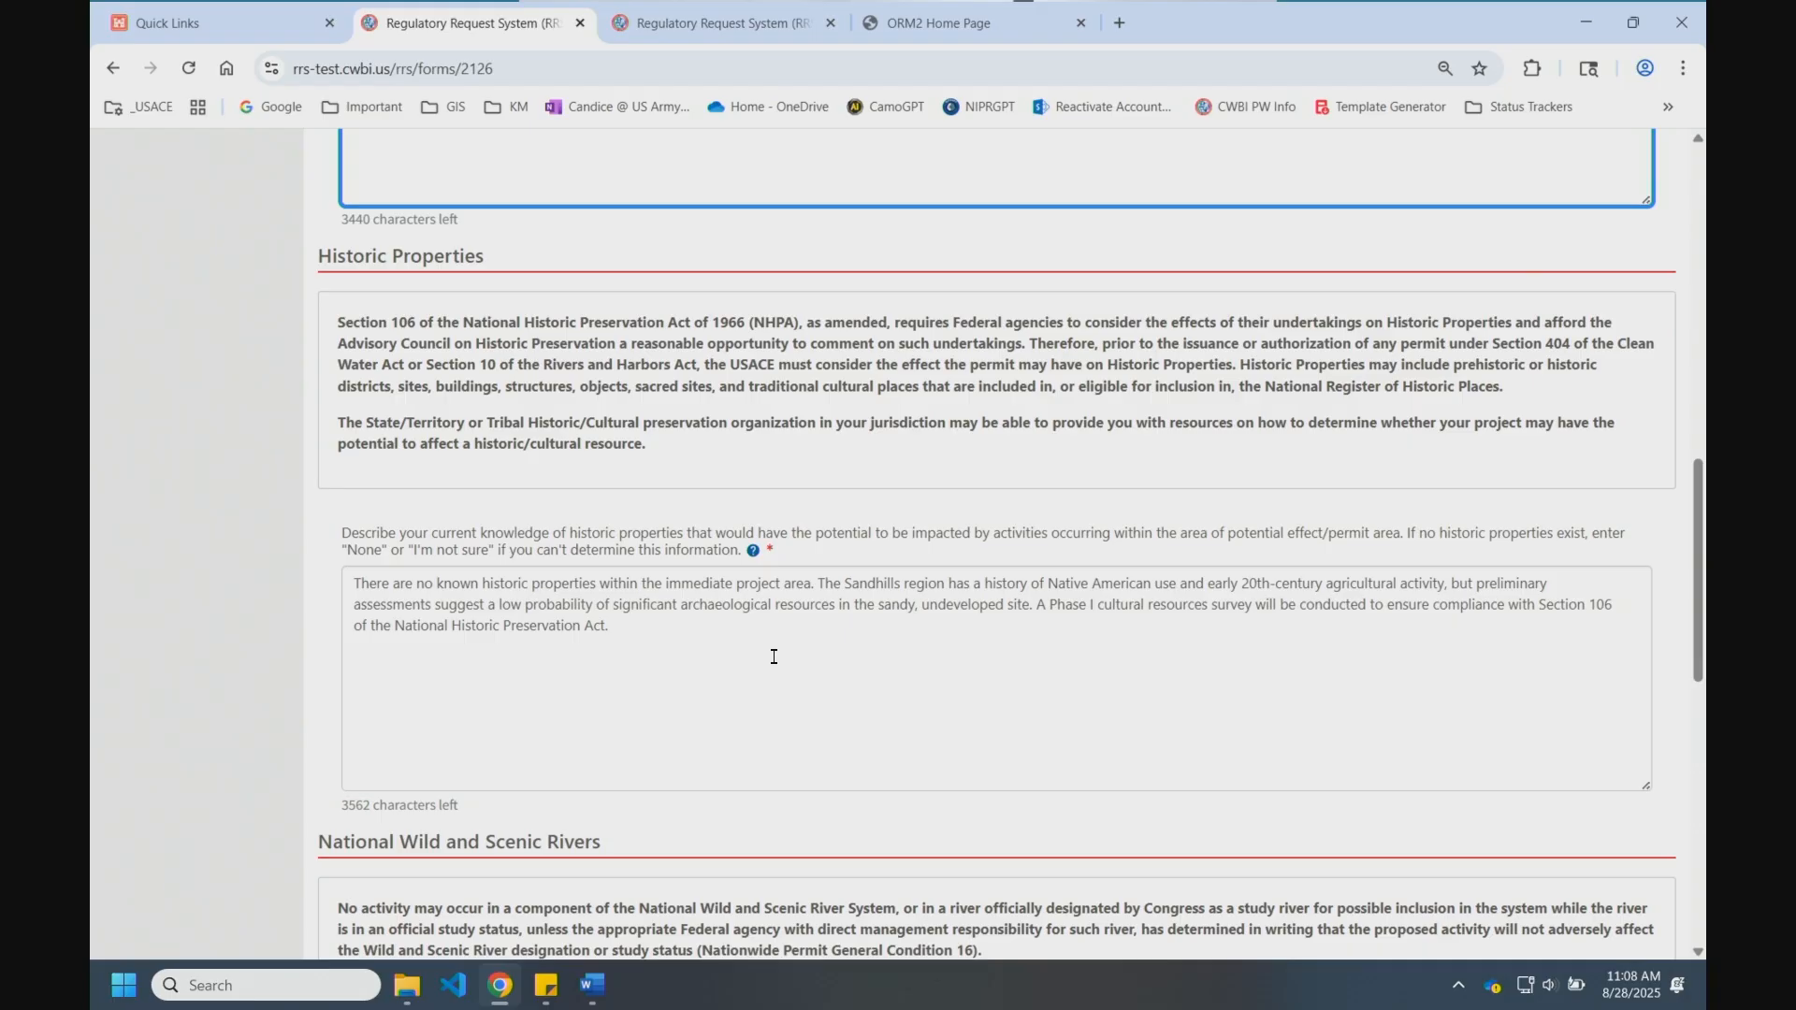
scroll(917, 599, "down", 3)
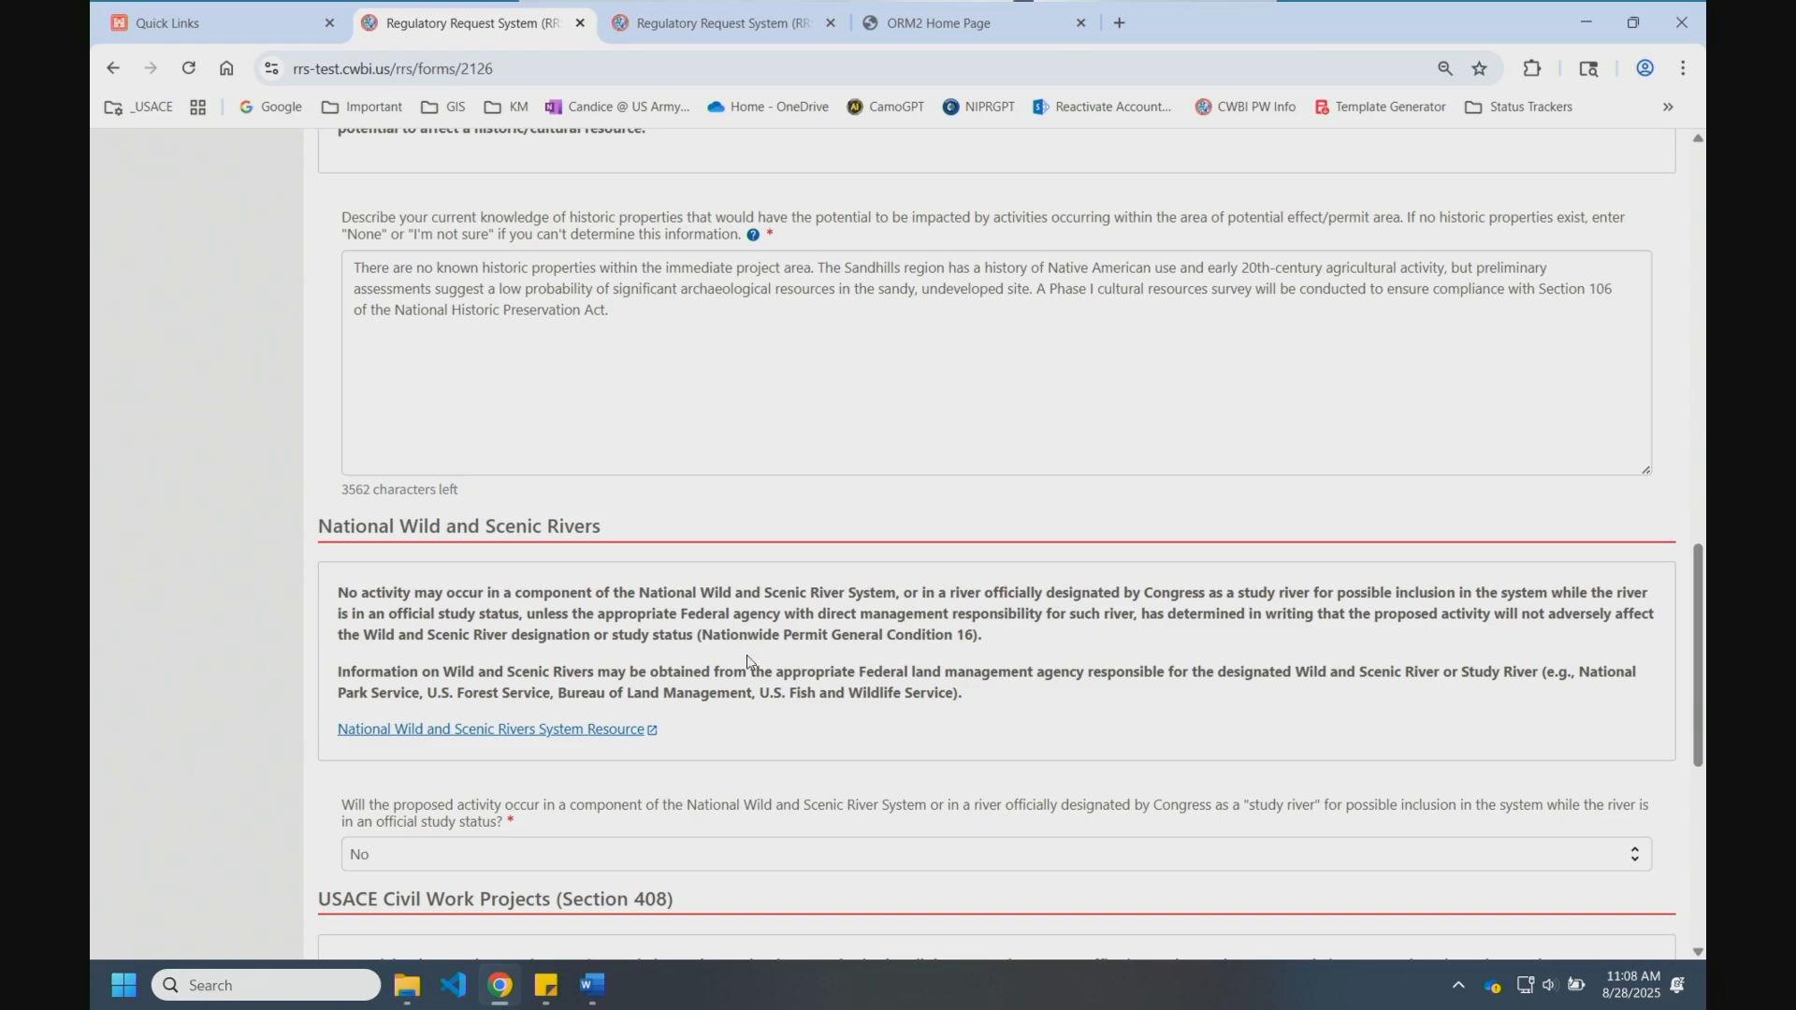
scroll(716, 652, "down", 2)
left_click(541, 648)
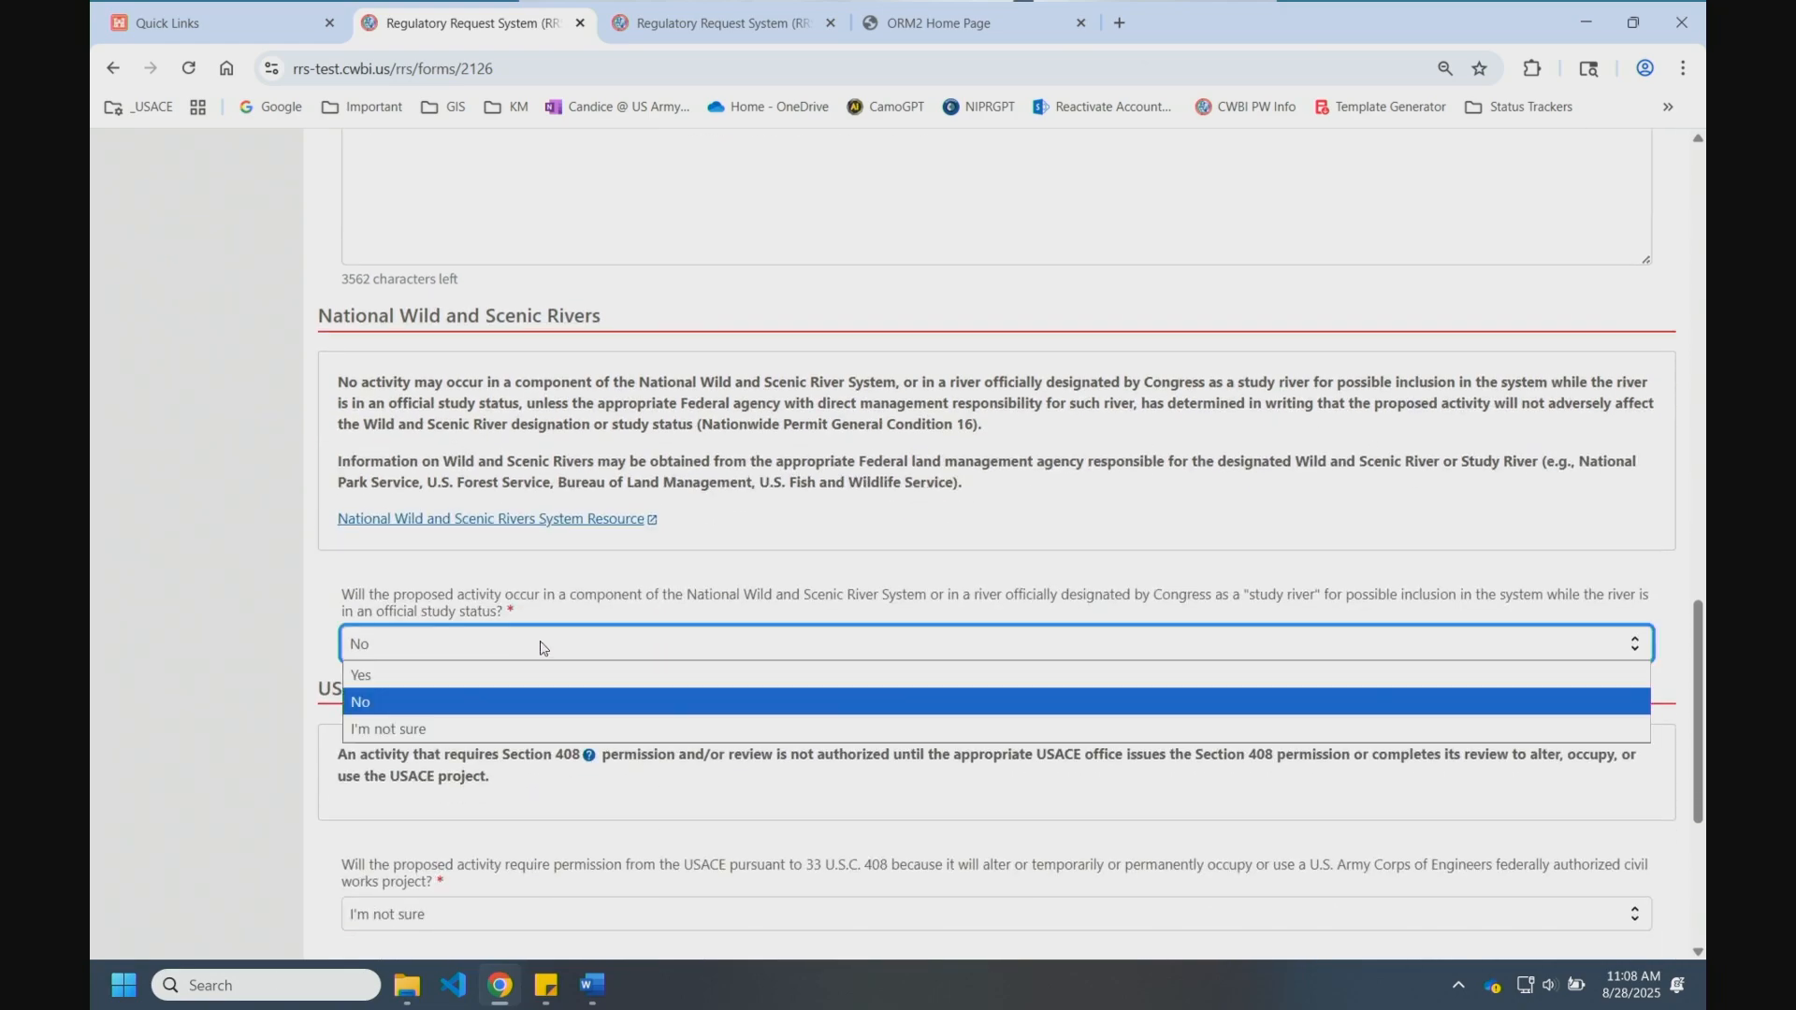
left_click(540, 649)
scroll(524, 544, "down", 4)
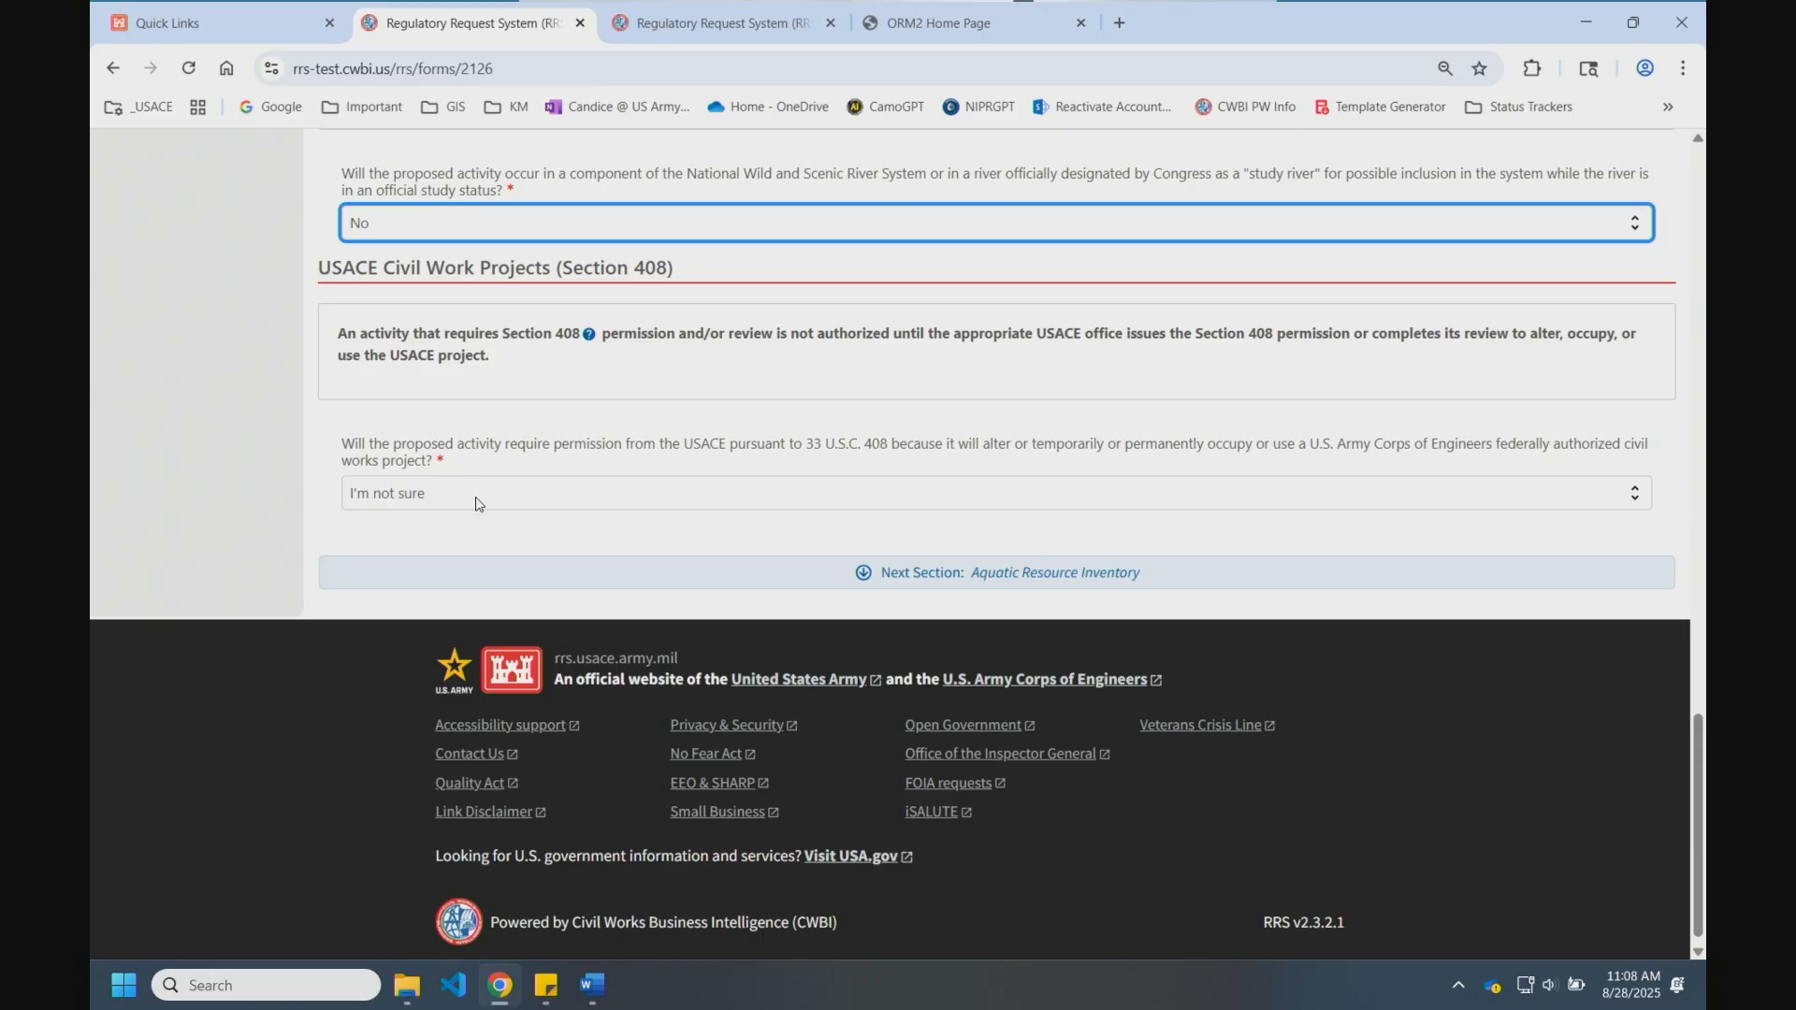
left_click(494, 572)
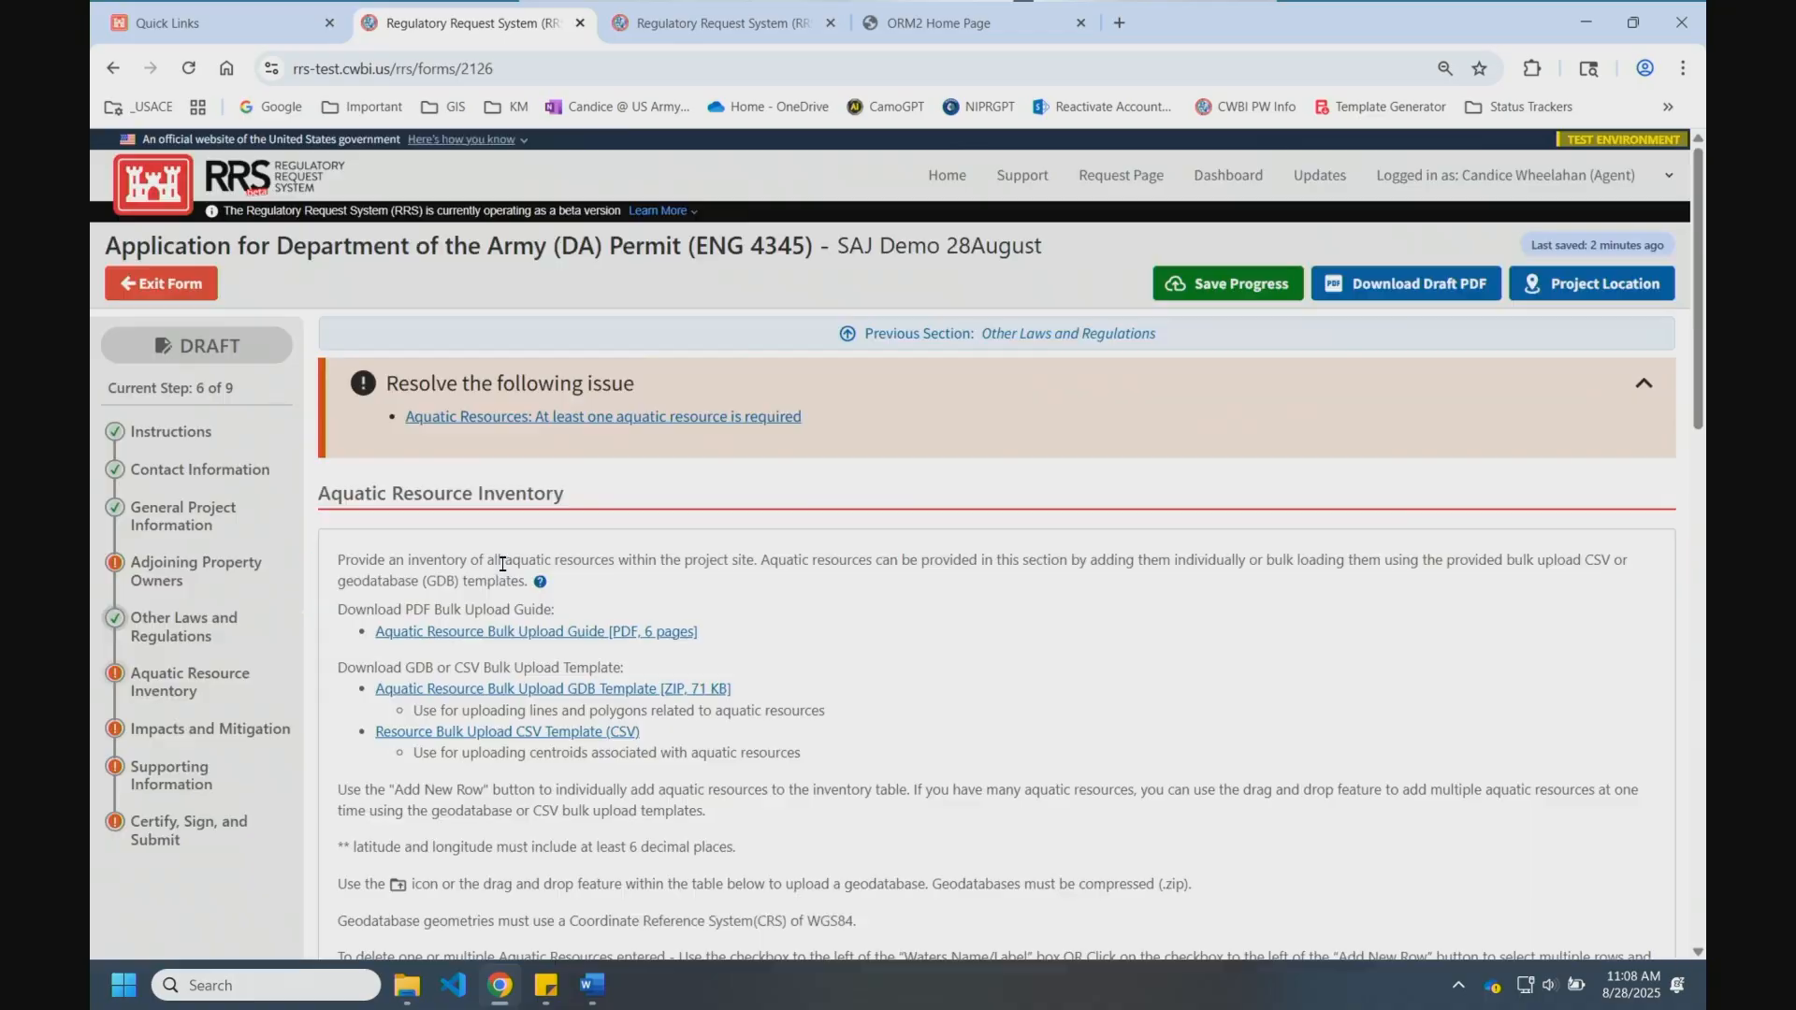
scroll(940, 722, "down", 2)
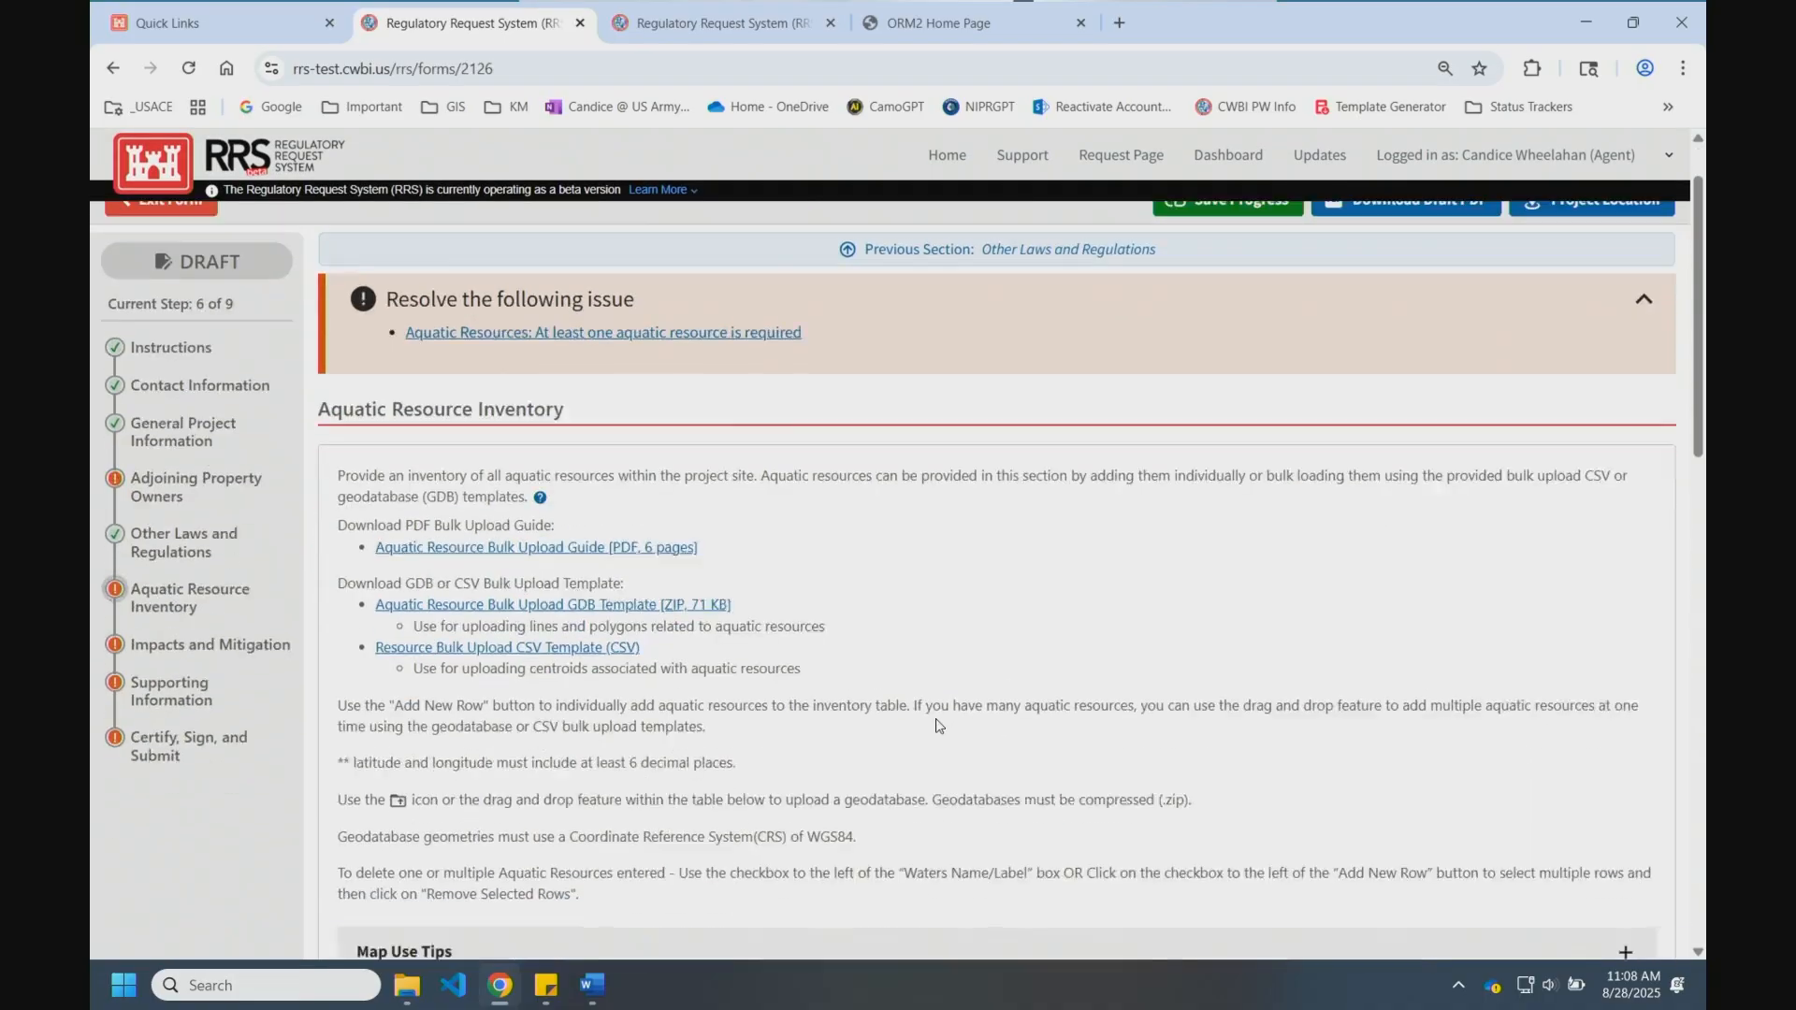
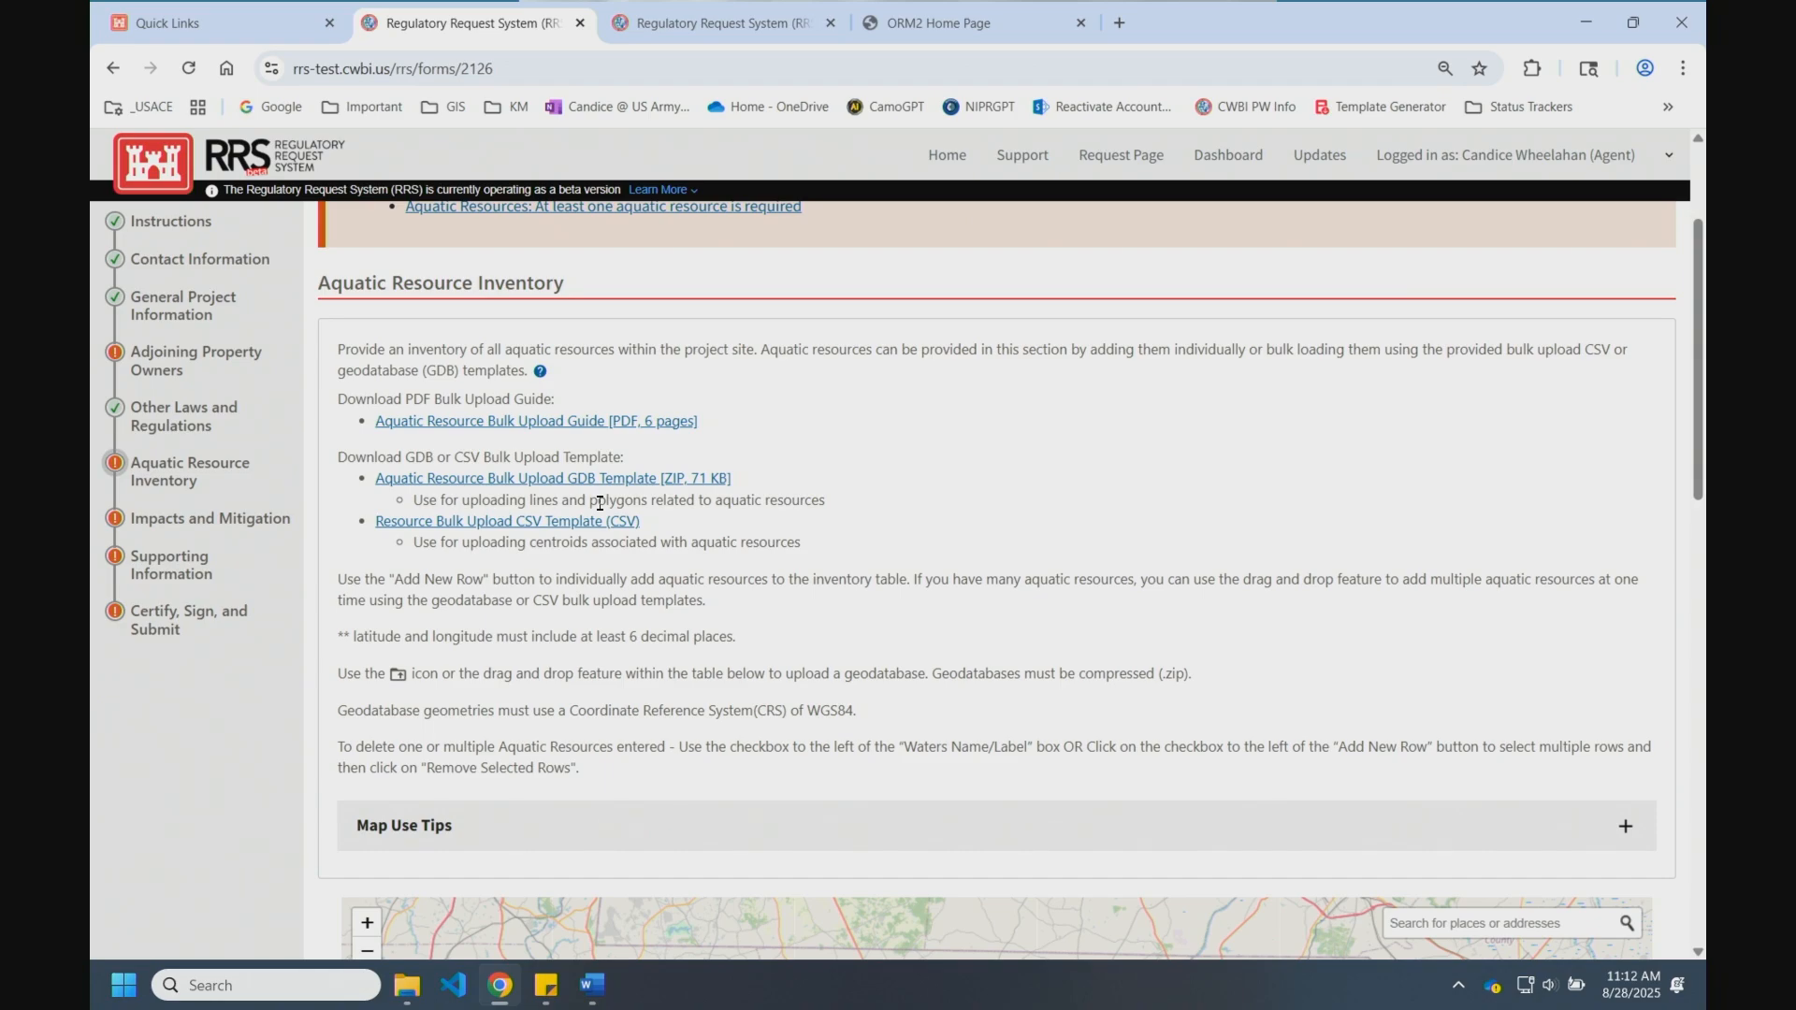
Step: Upload Aquatic_Resource_Bulk_Upload_07102024_EXAMPLE.gdb.zip to the aquatic resource inventory
scroll(1328, 640, "down", 9)
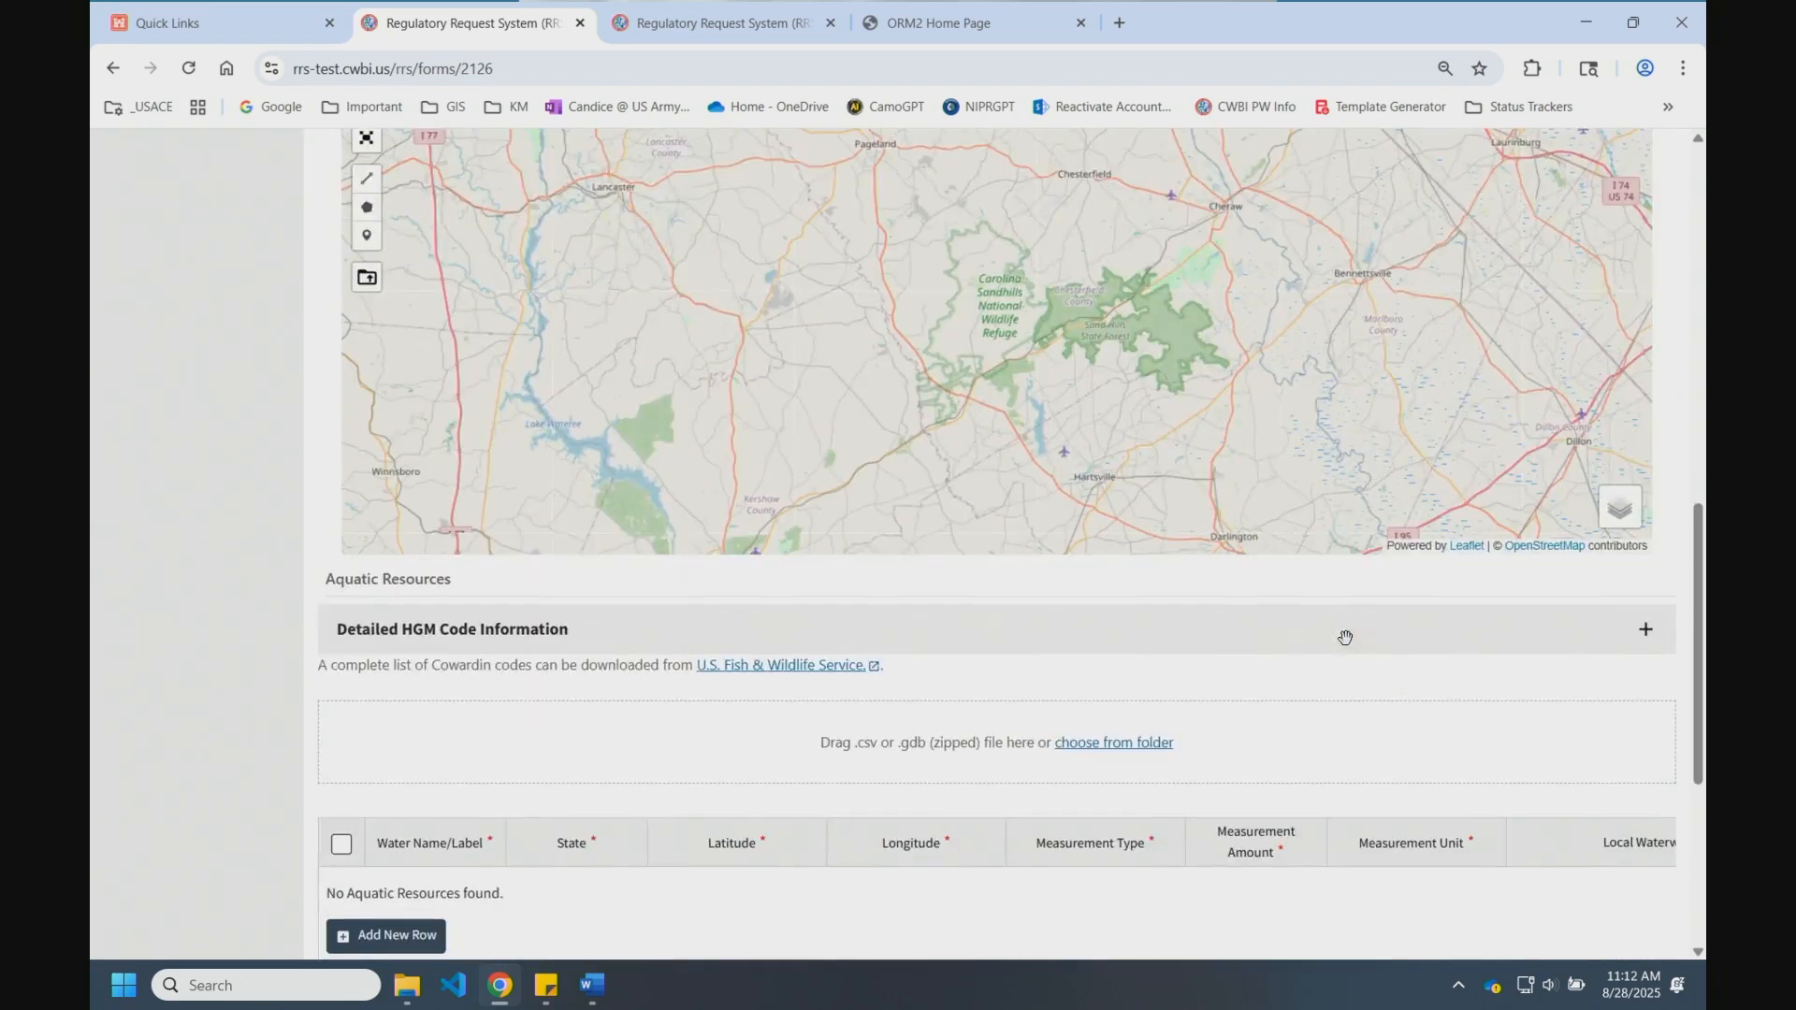
scroll(1345, 638, "down", 1)
left_click(1115, 641)
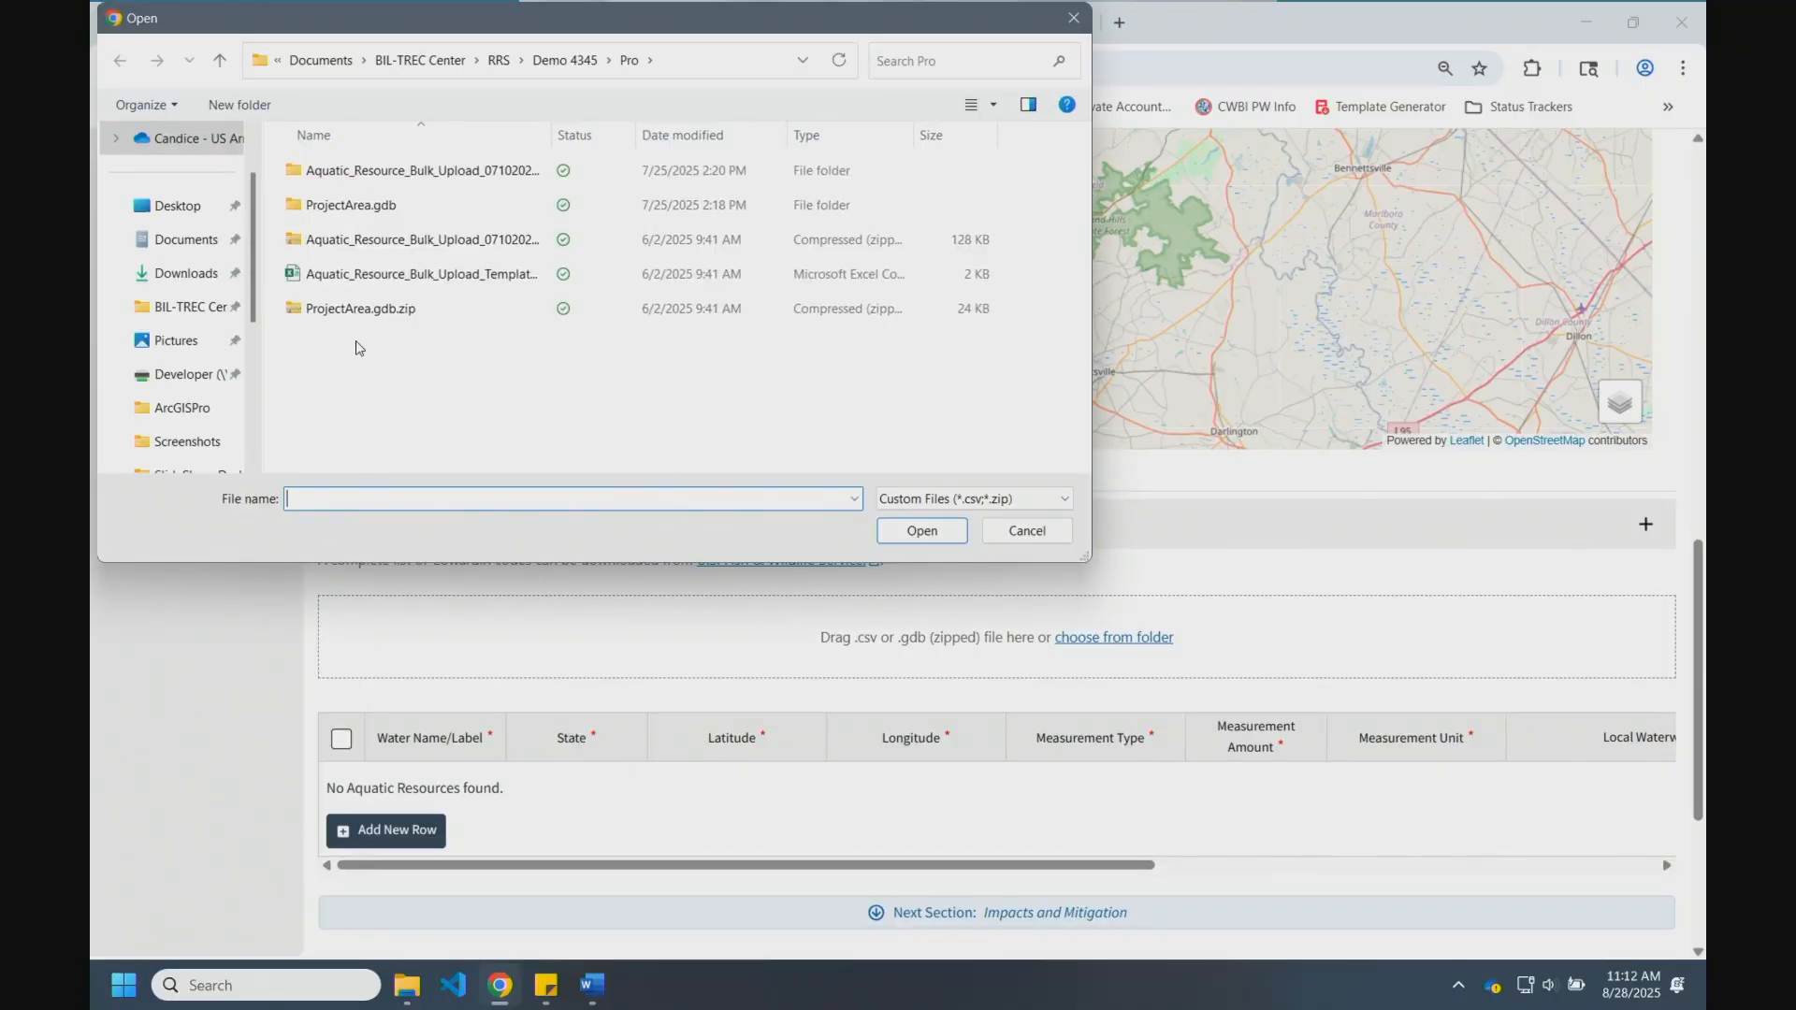
left_click(394, 243)
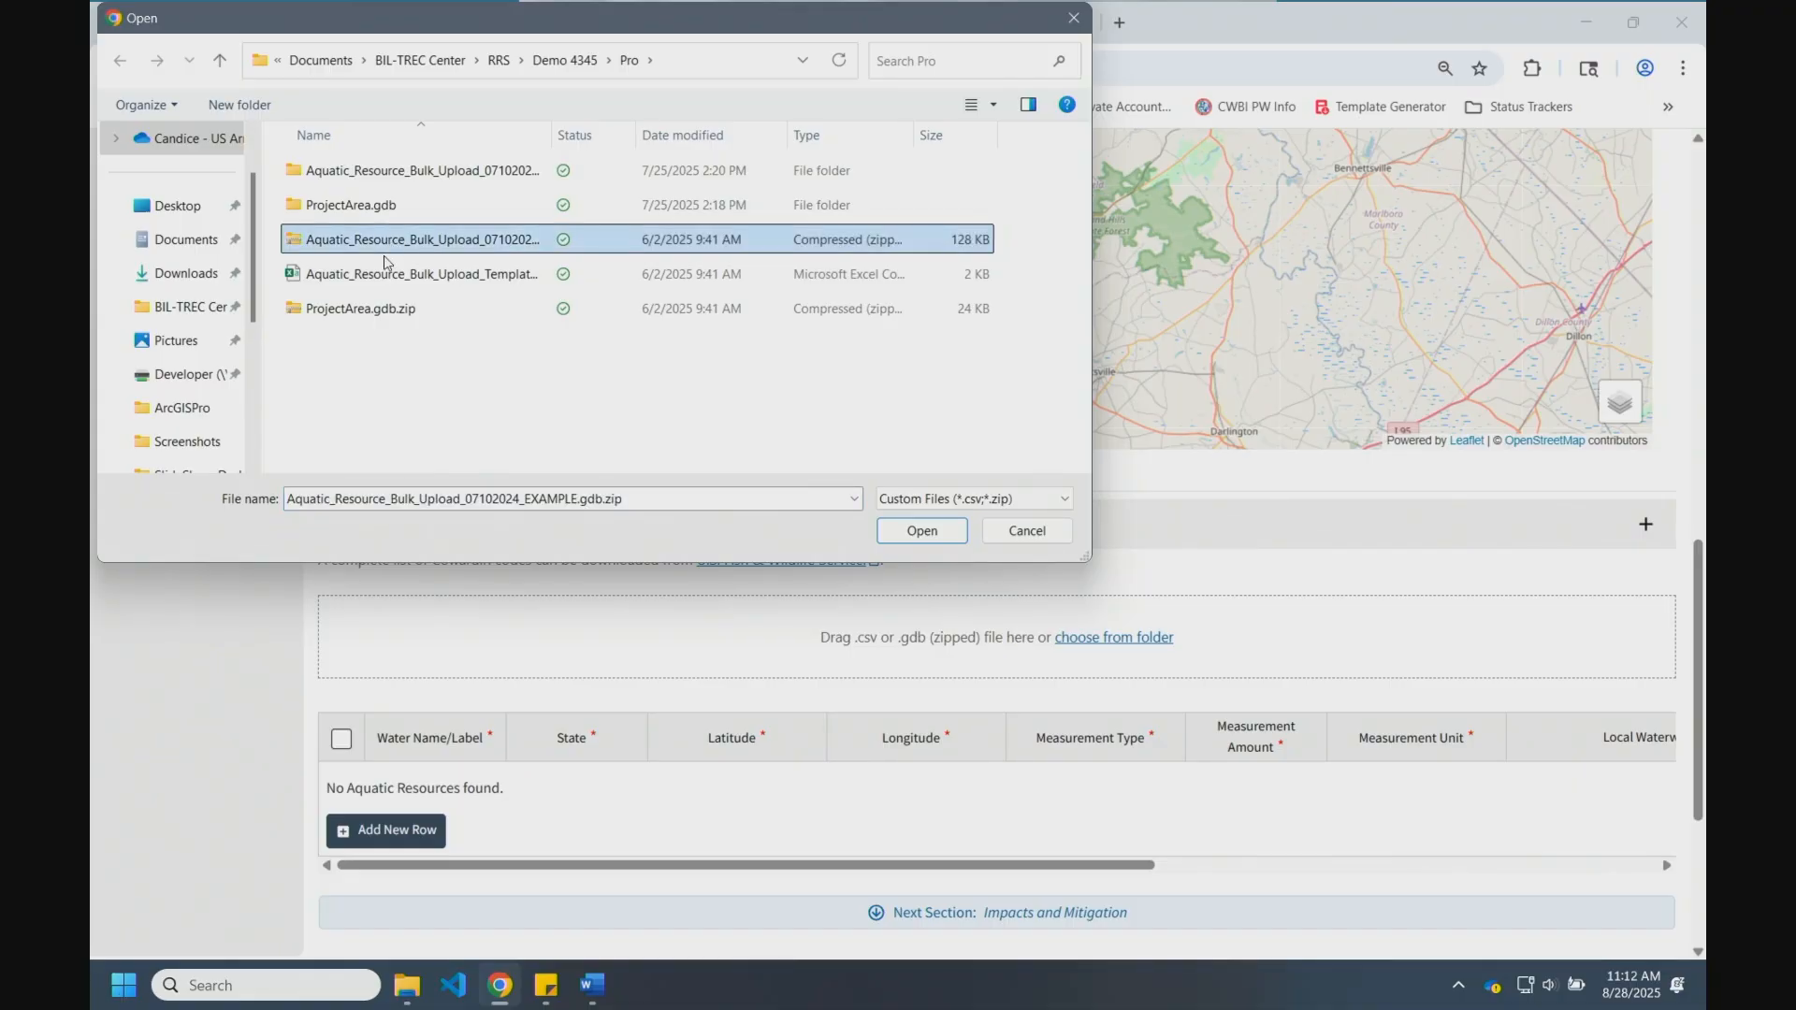
left_click(916, 532)
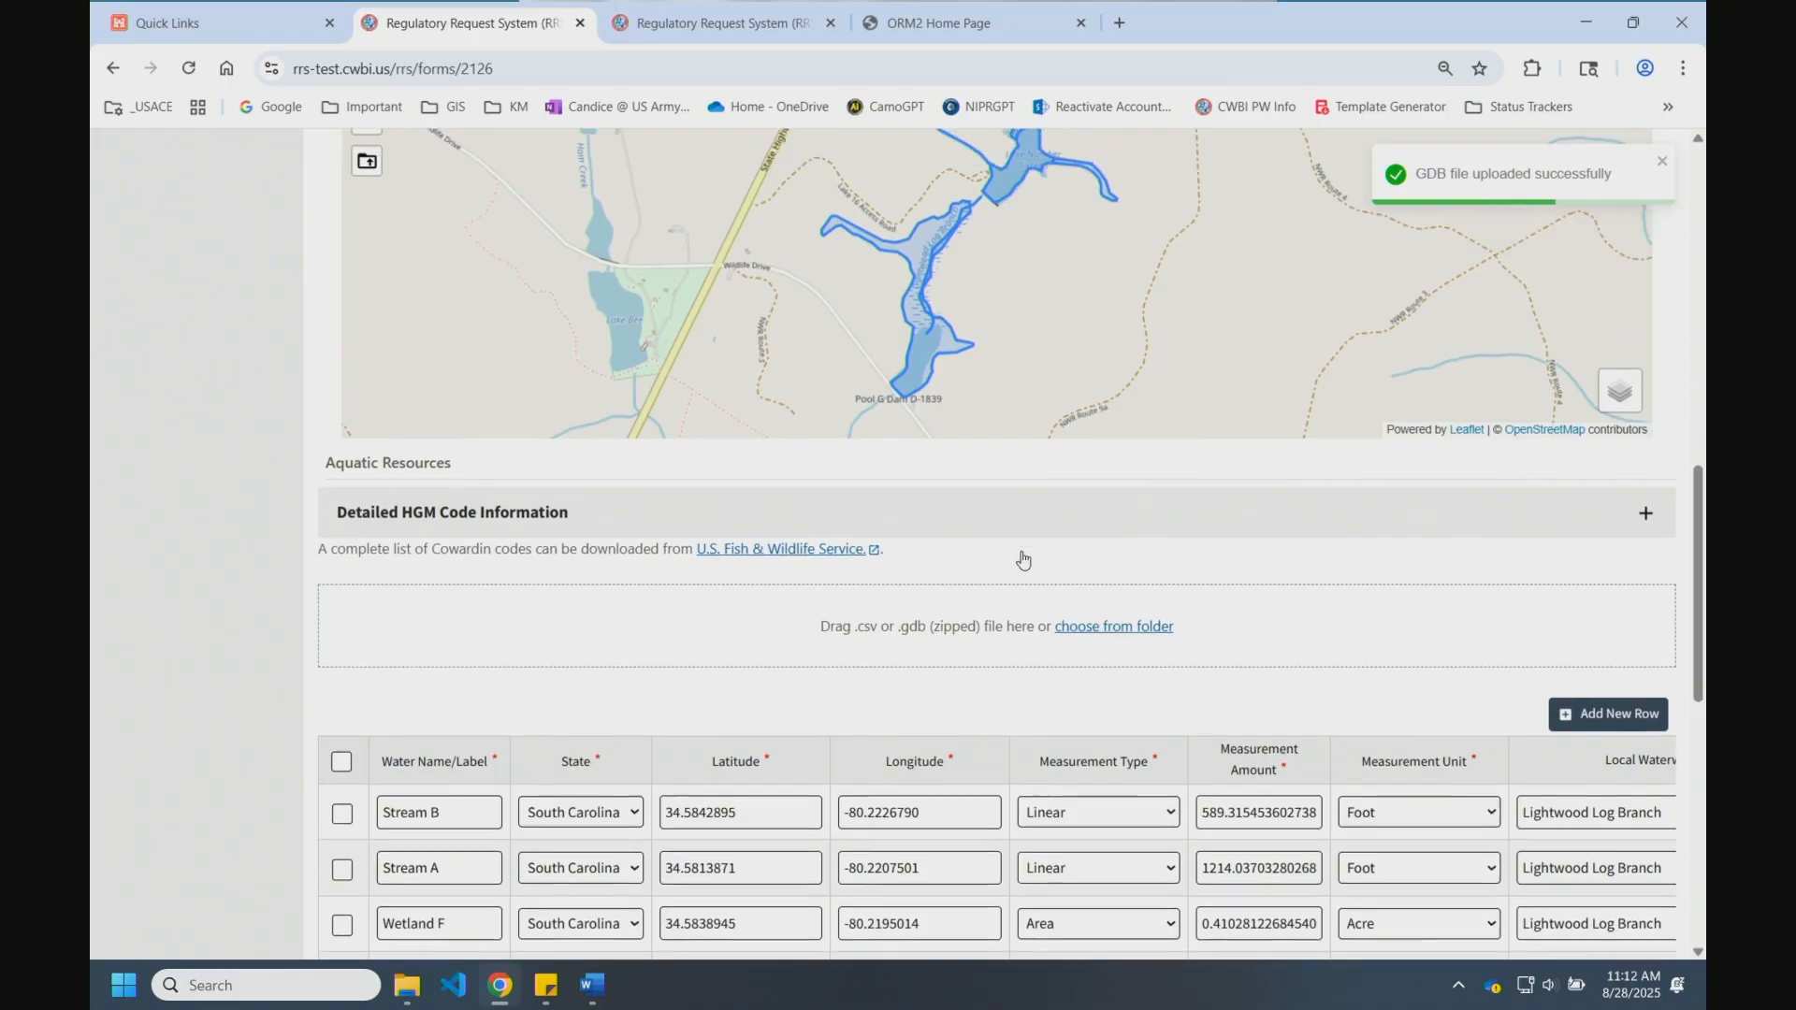
Step: Review the uploaded resources and continue to Impacts and Mitigation
scroll(1022, 559, "up", 2)
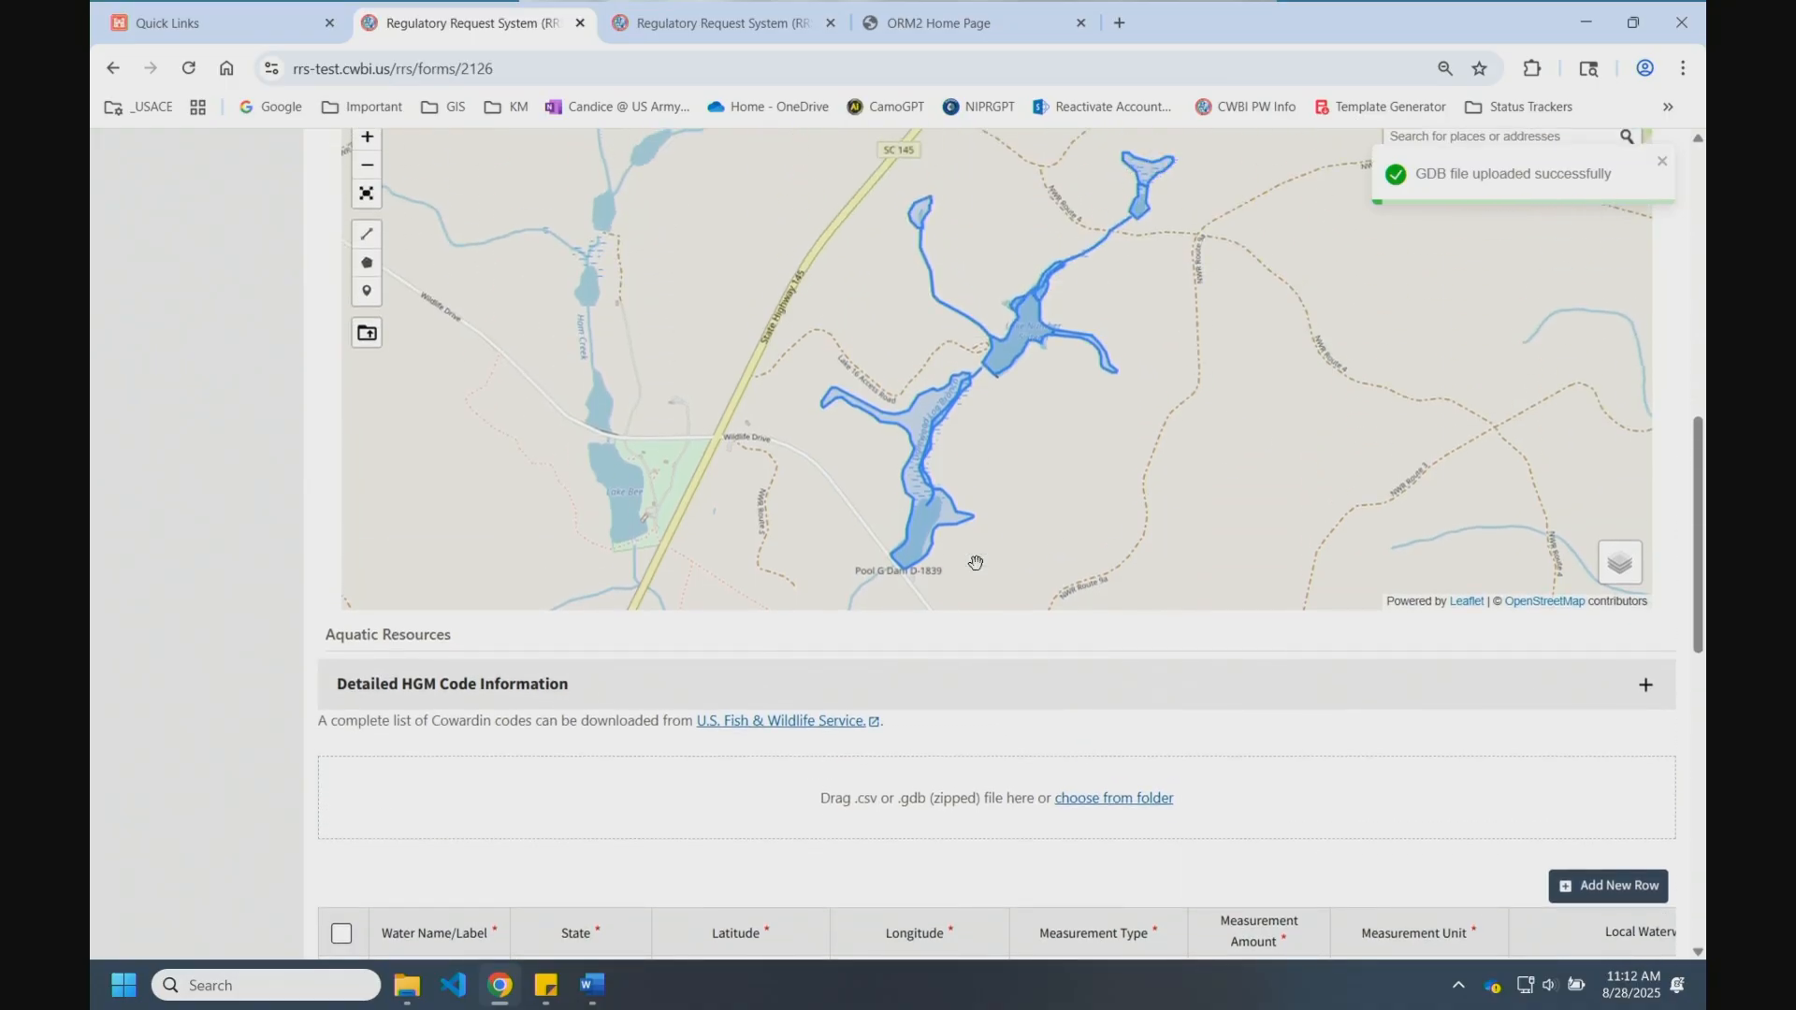
scroll(973, 559, "down", 5)
scroll(514, 791, "down", 2)
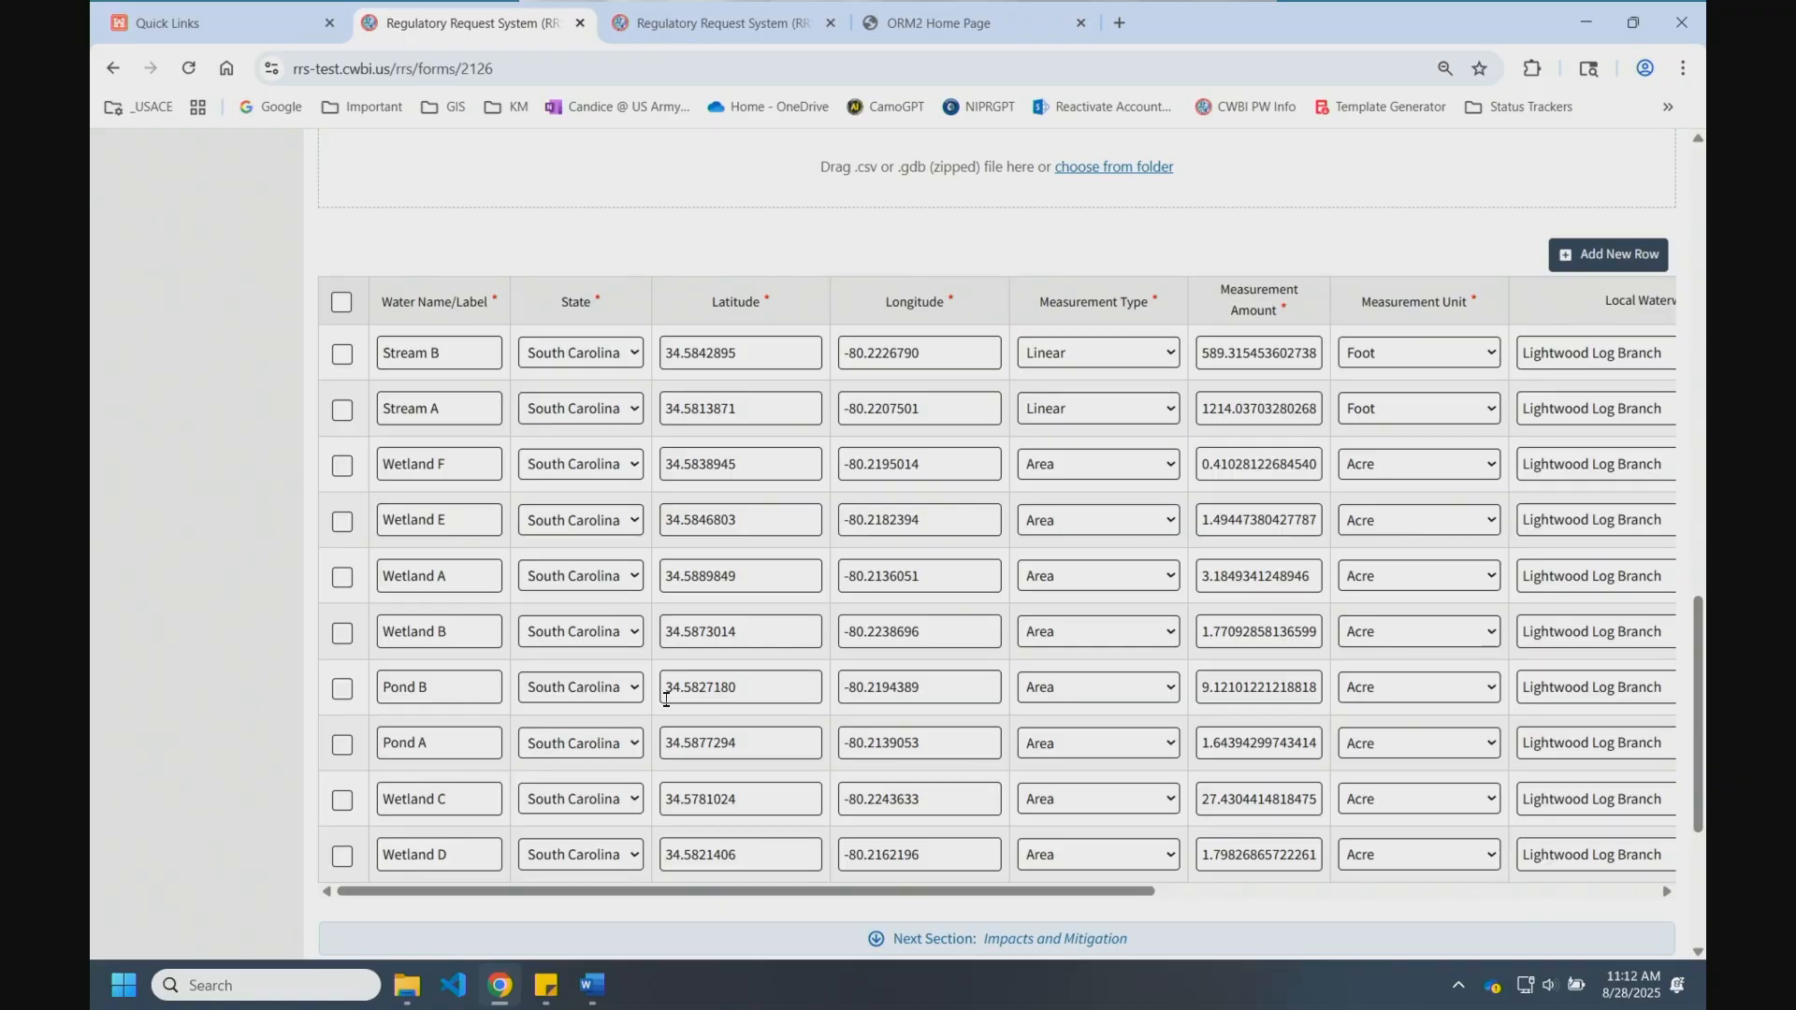
left_click(848, 947)
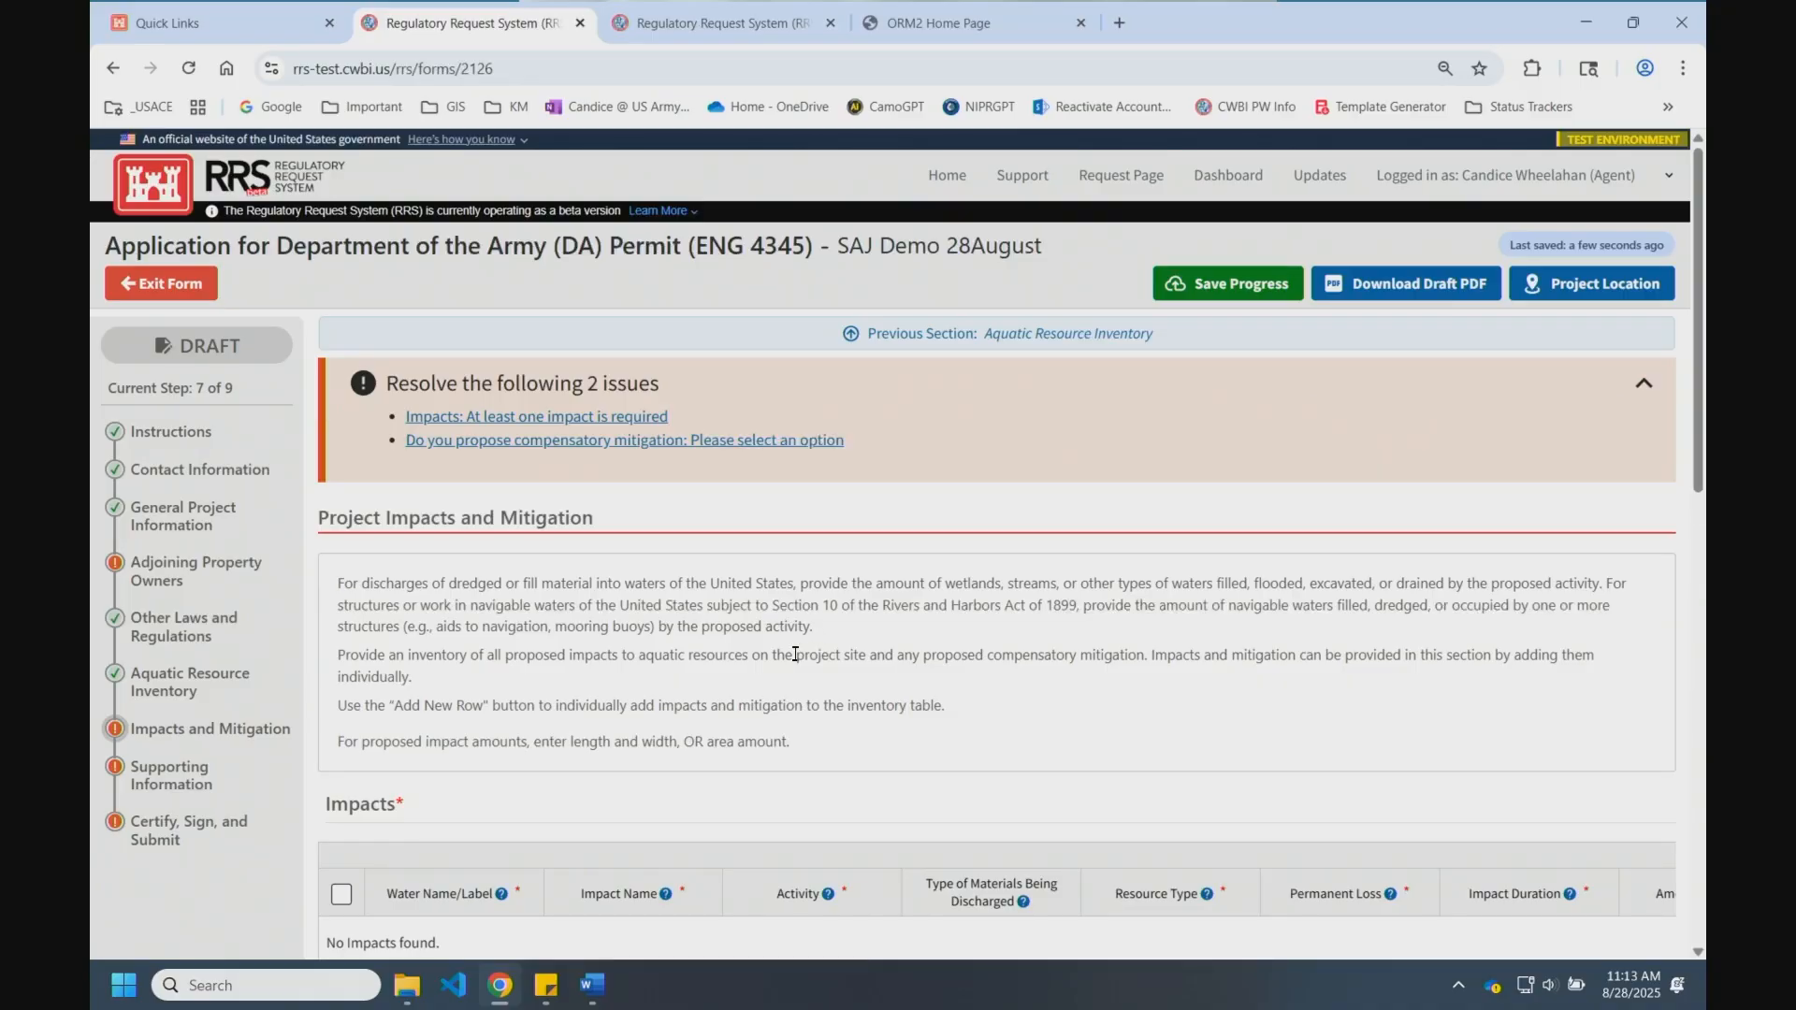
Step: Add a new impact row for Stream A named 'culvert'
scroll(795, 654, "down", 2)
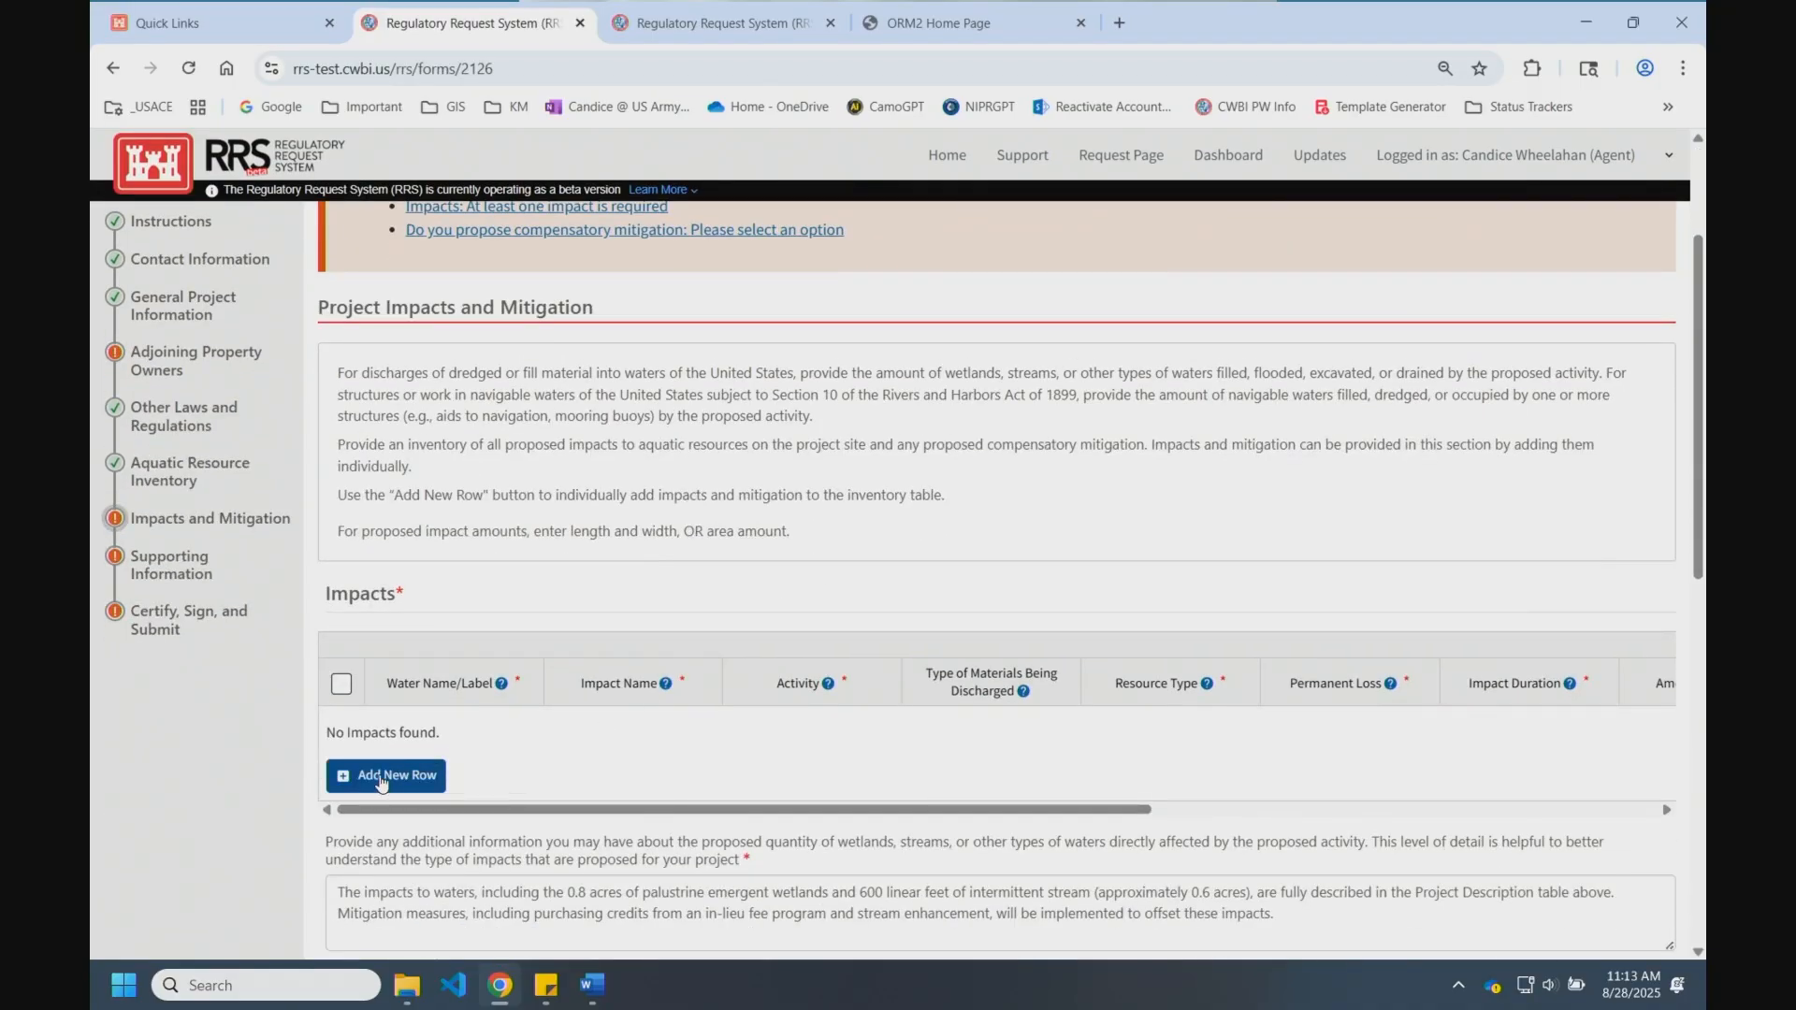
left_click(381, 779)
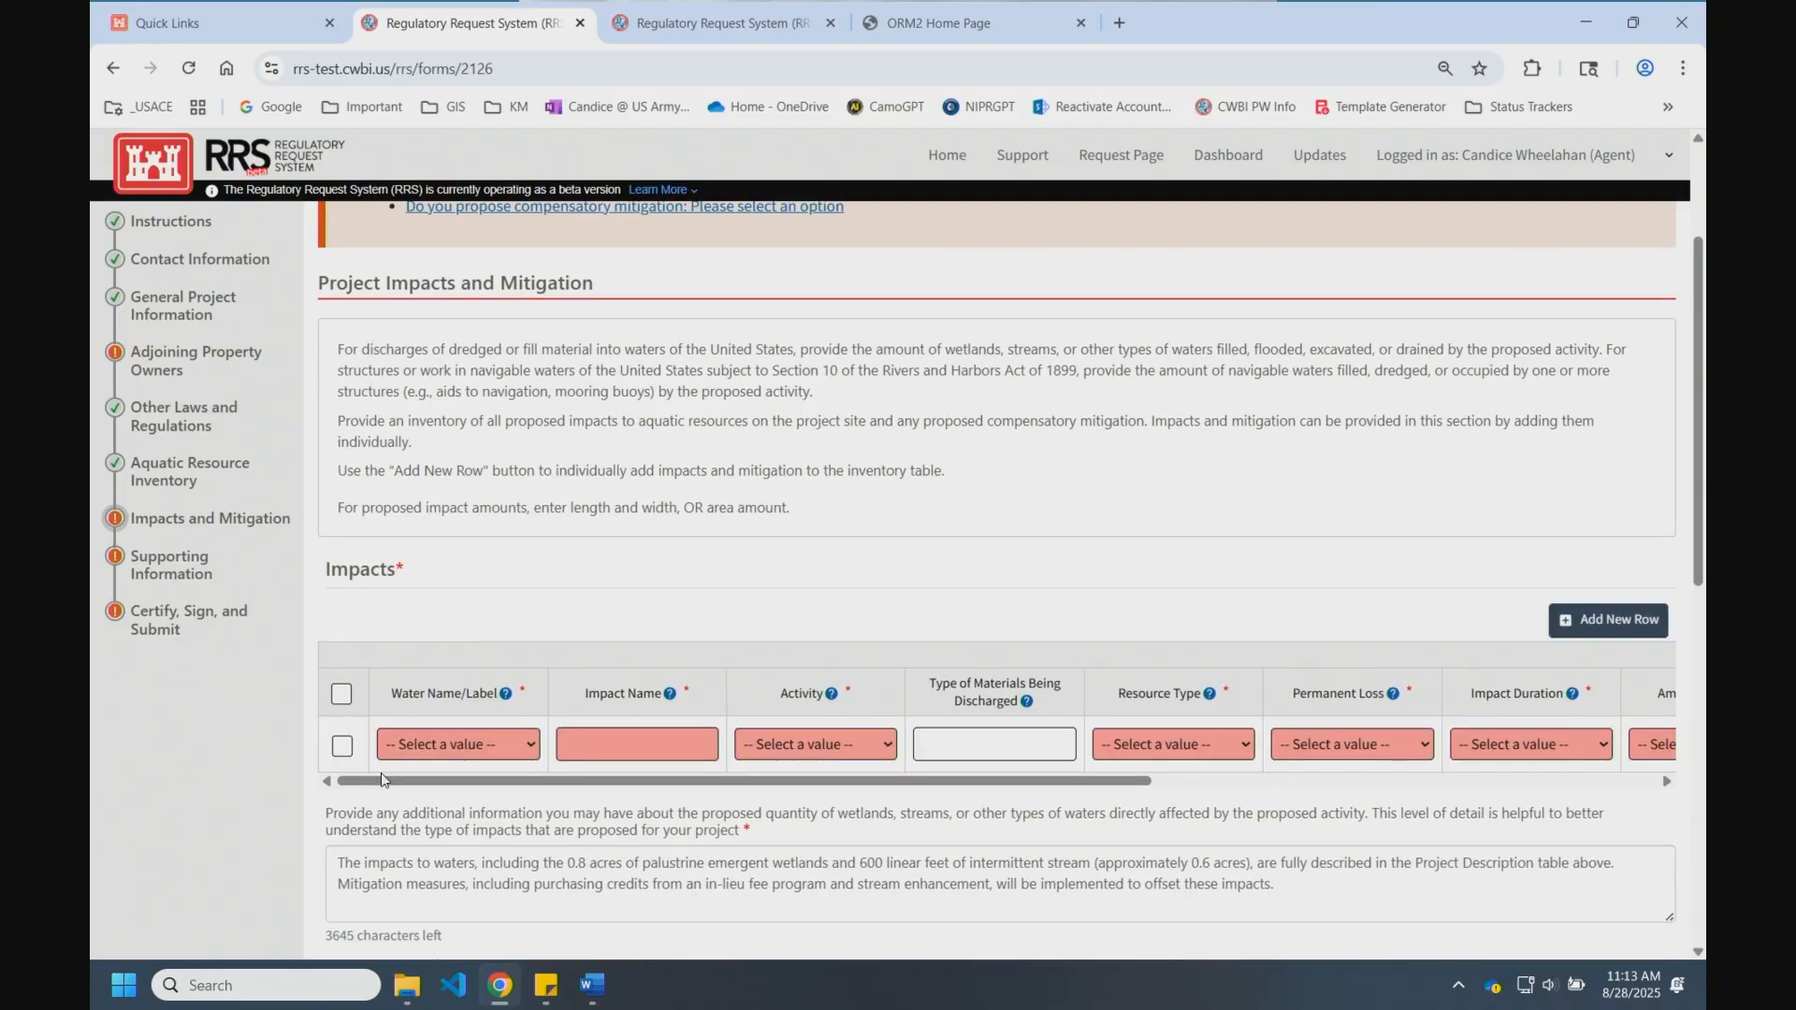
left_click(530, 771)
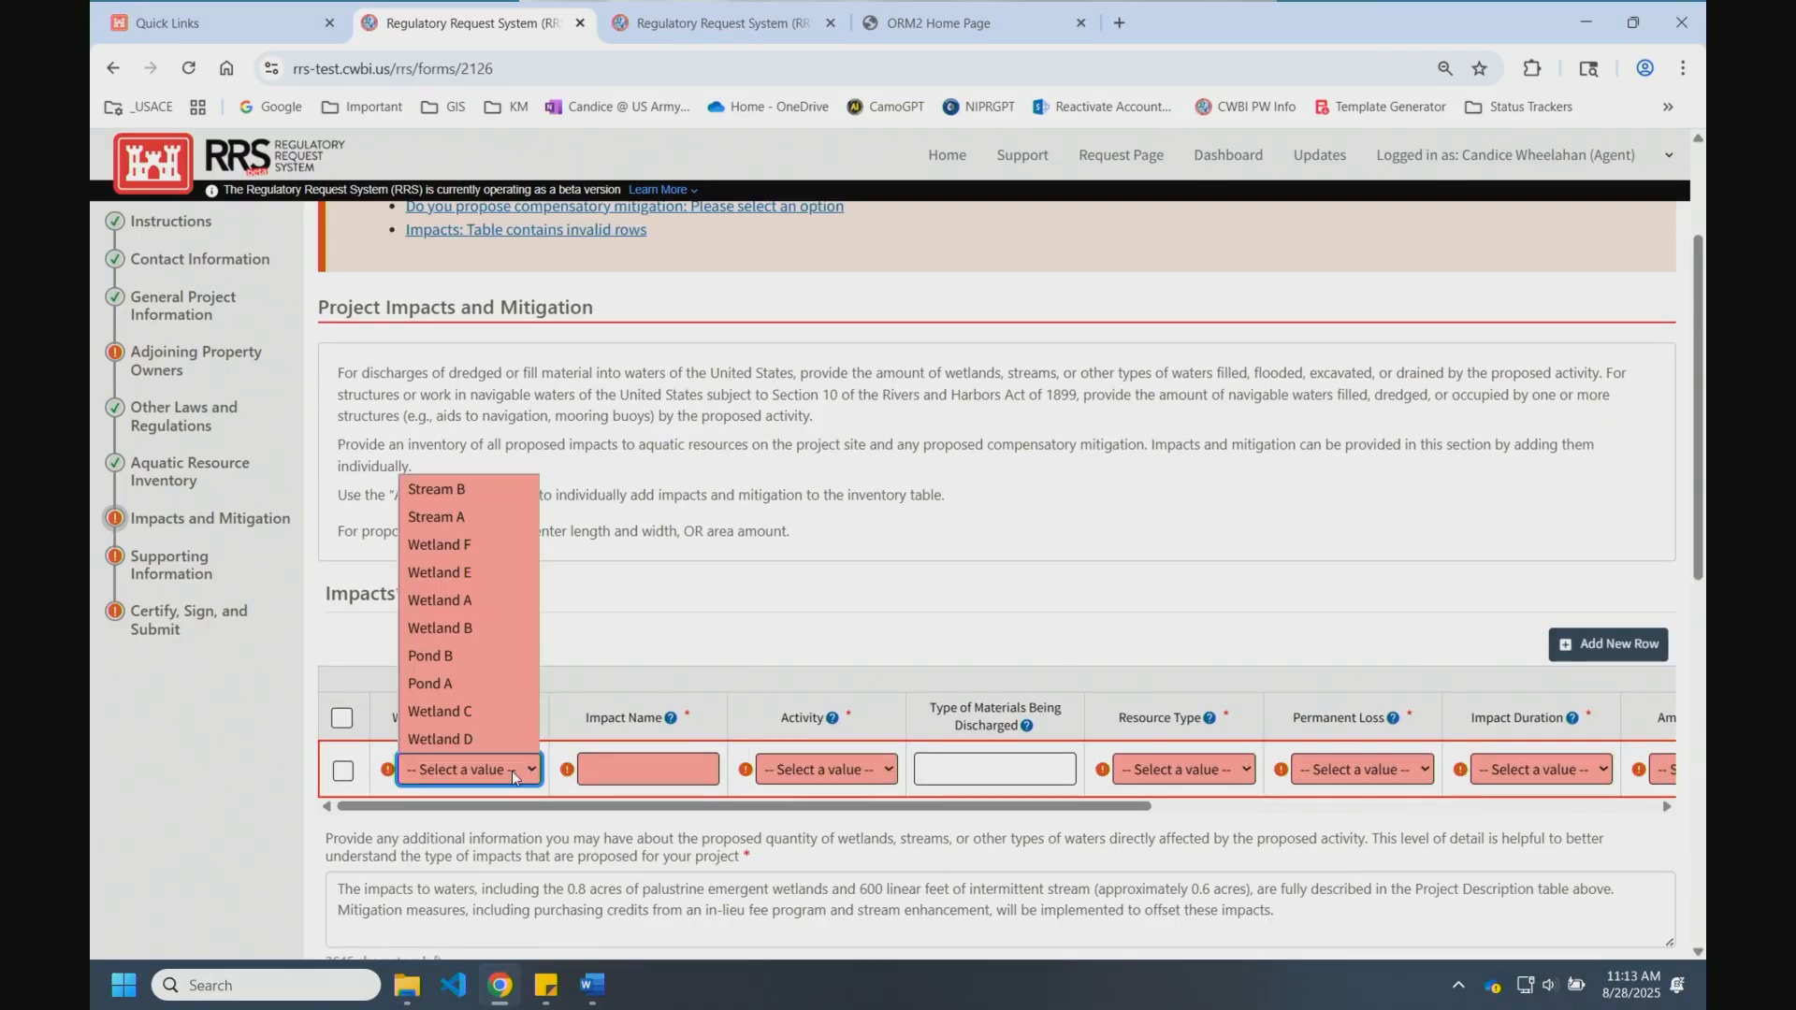
left_click(438, 494)
left_click(646, 763)
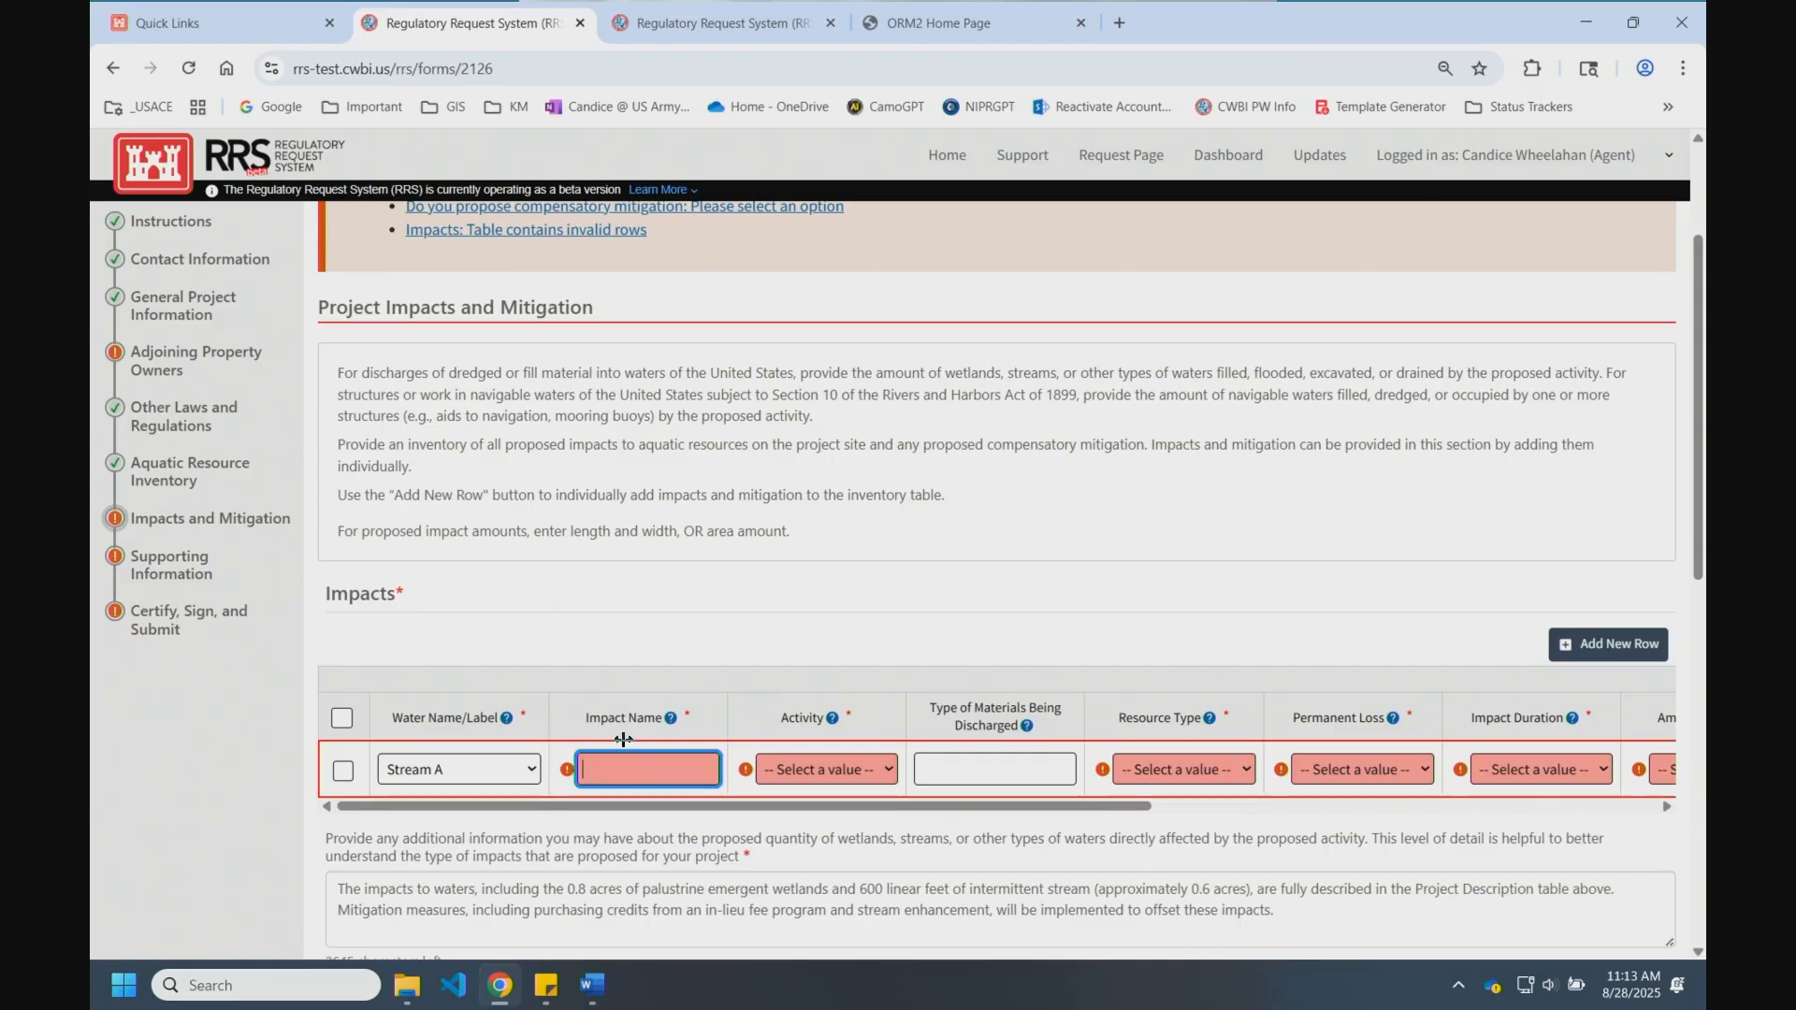
type("culvert")
Step: Set Discharge of fill material, 'rcp', River/Stream, and rename the impact 'culvert1'
left_click(809, 767)
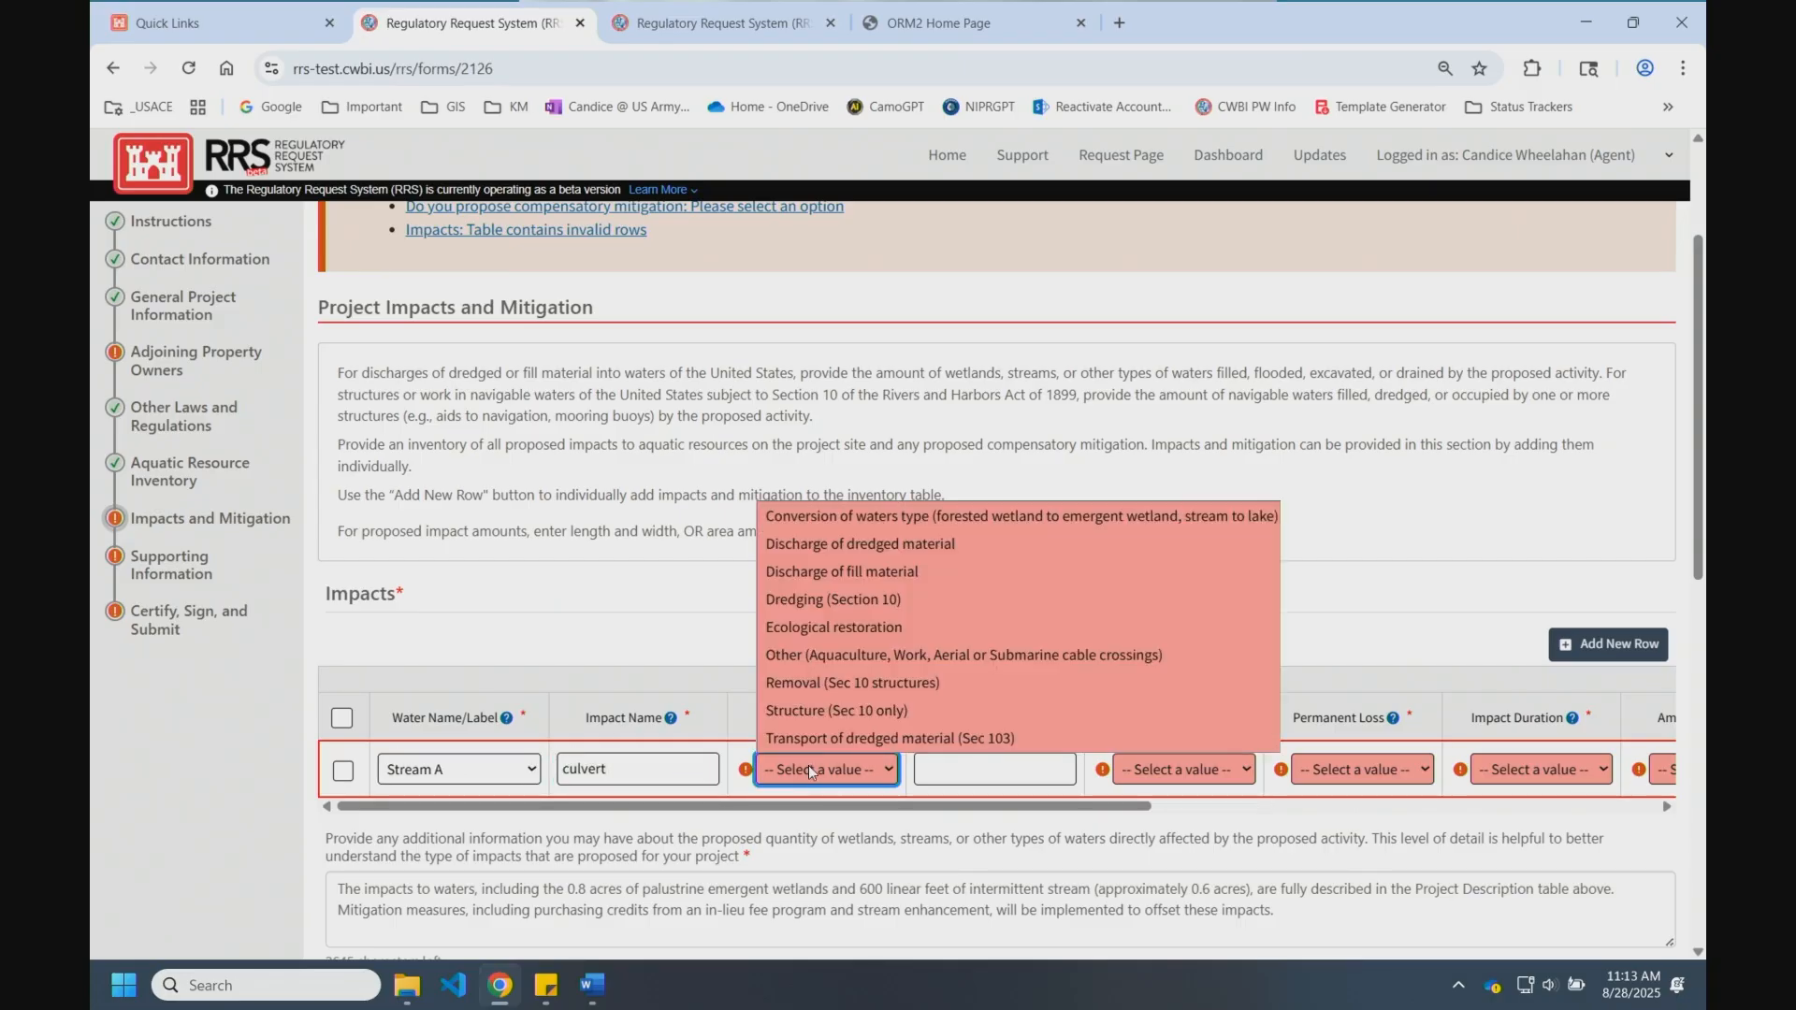
left_click(825, 572)
left_click(1029, 765)
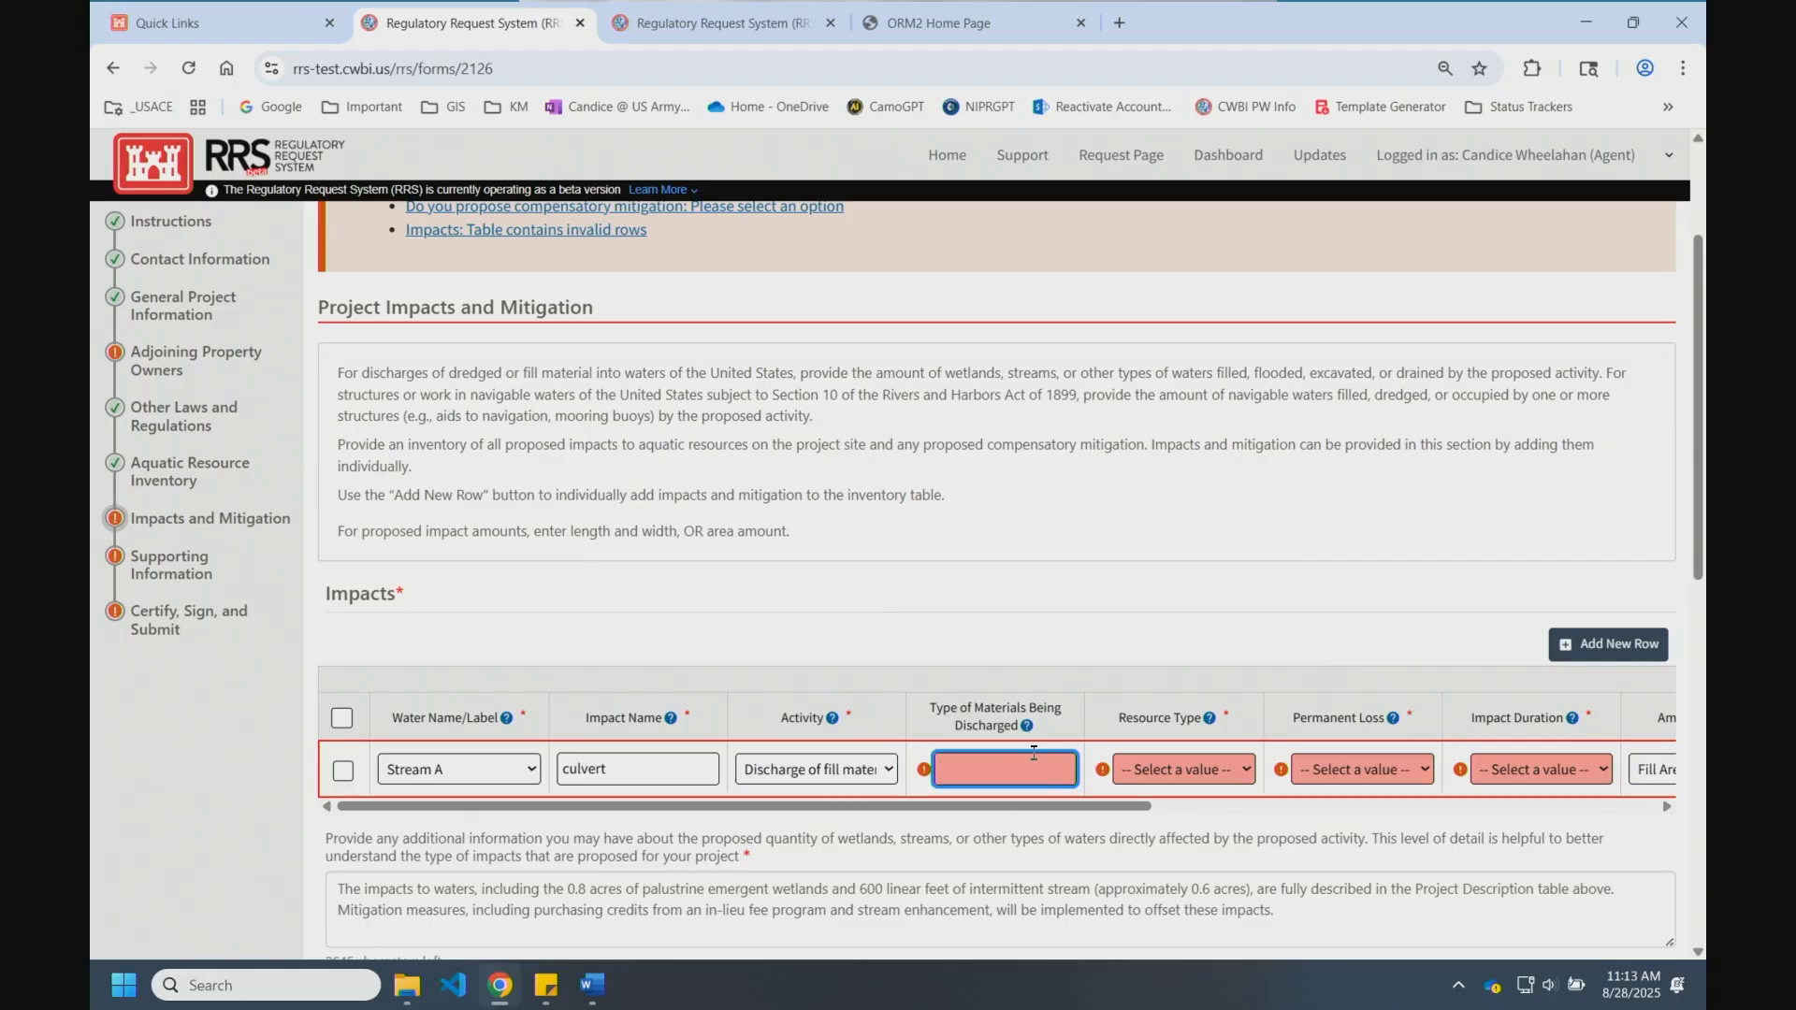
type("rcp")
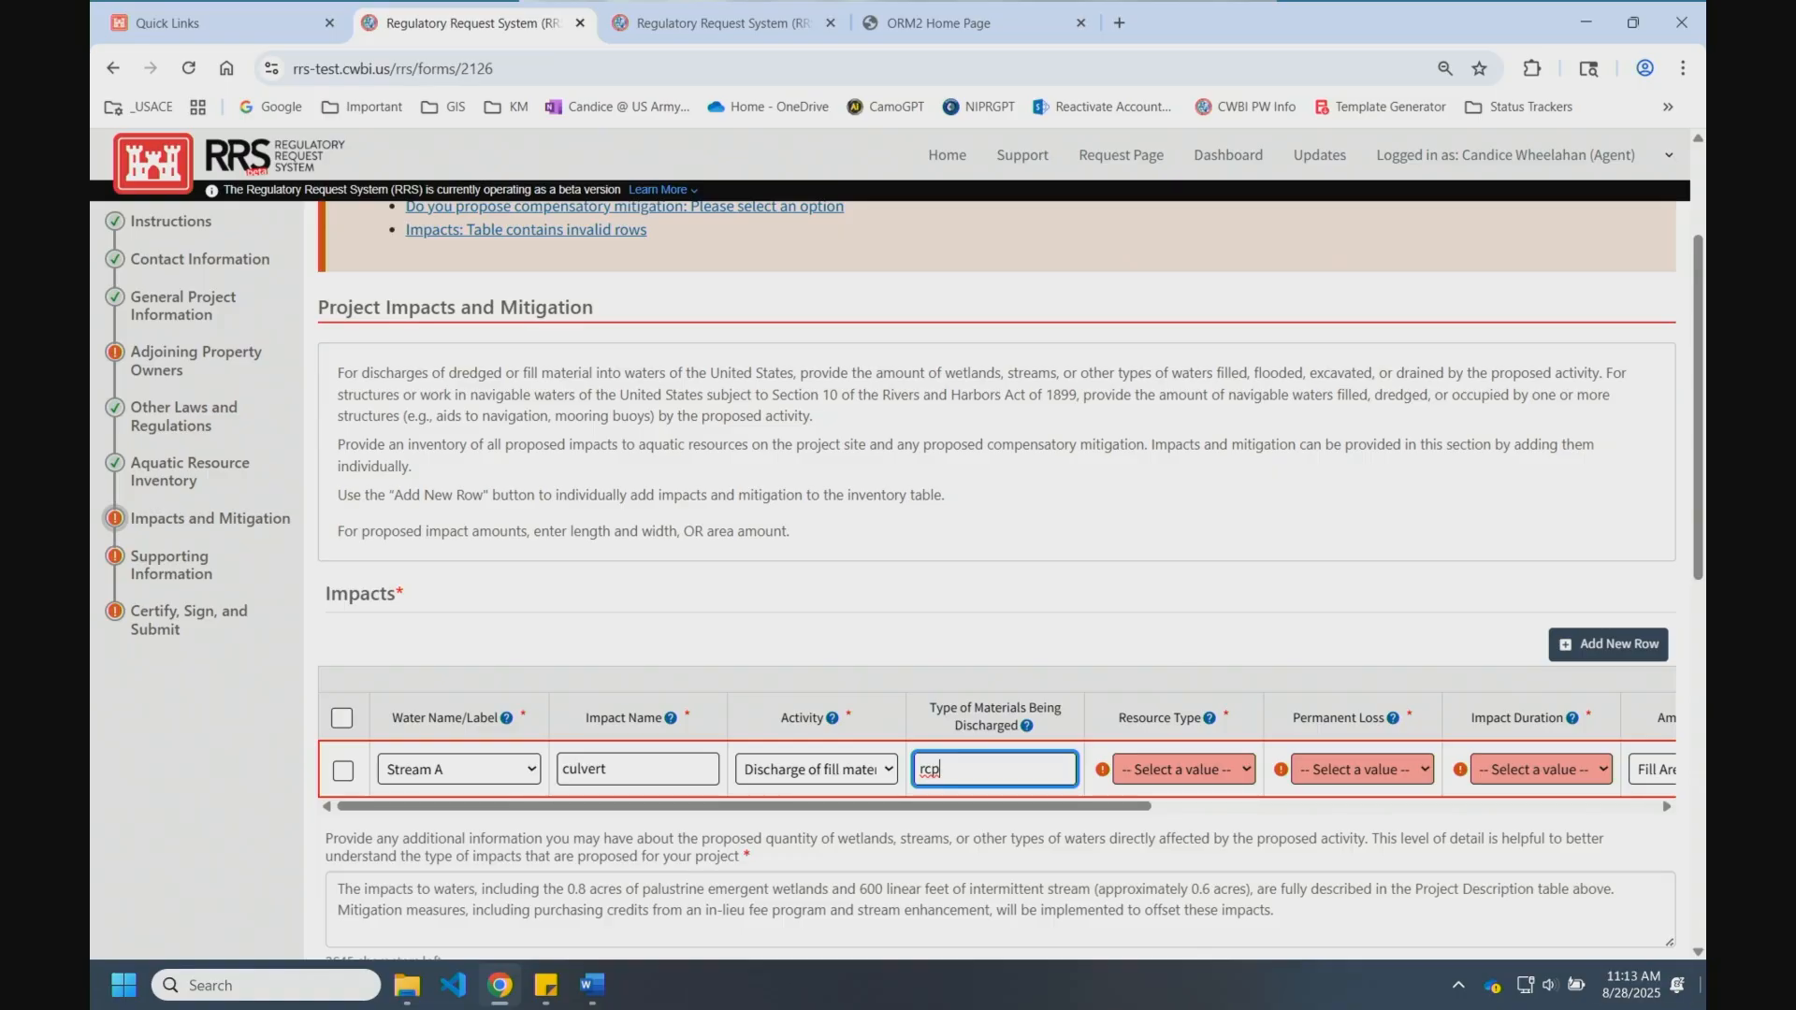
left_click(1201, 778)
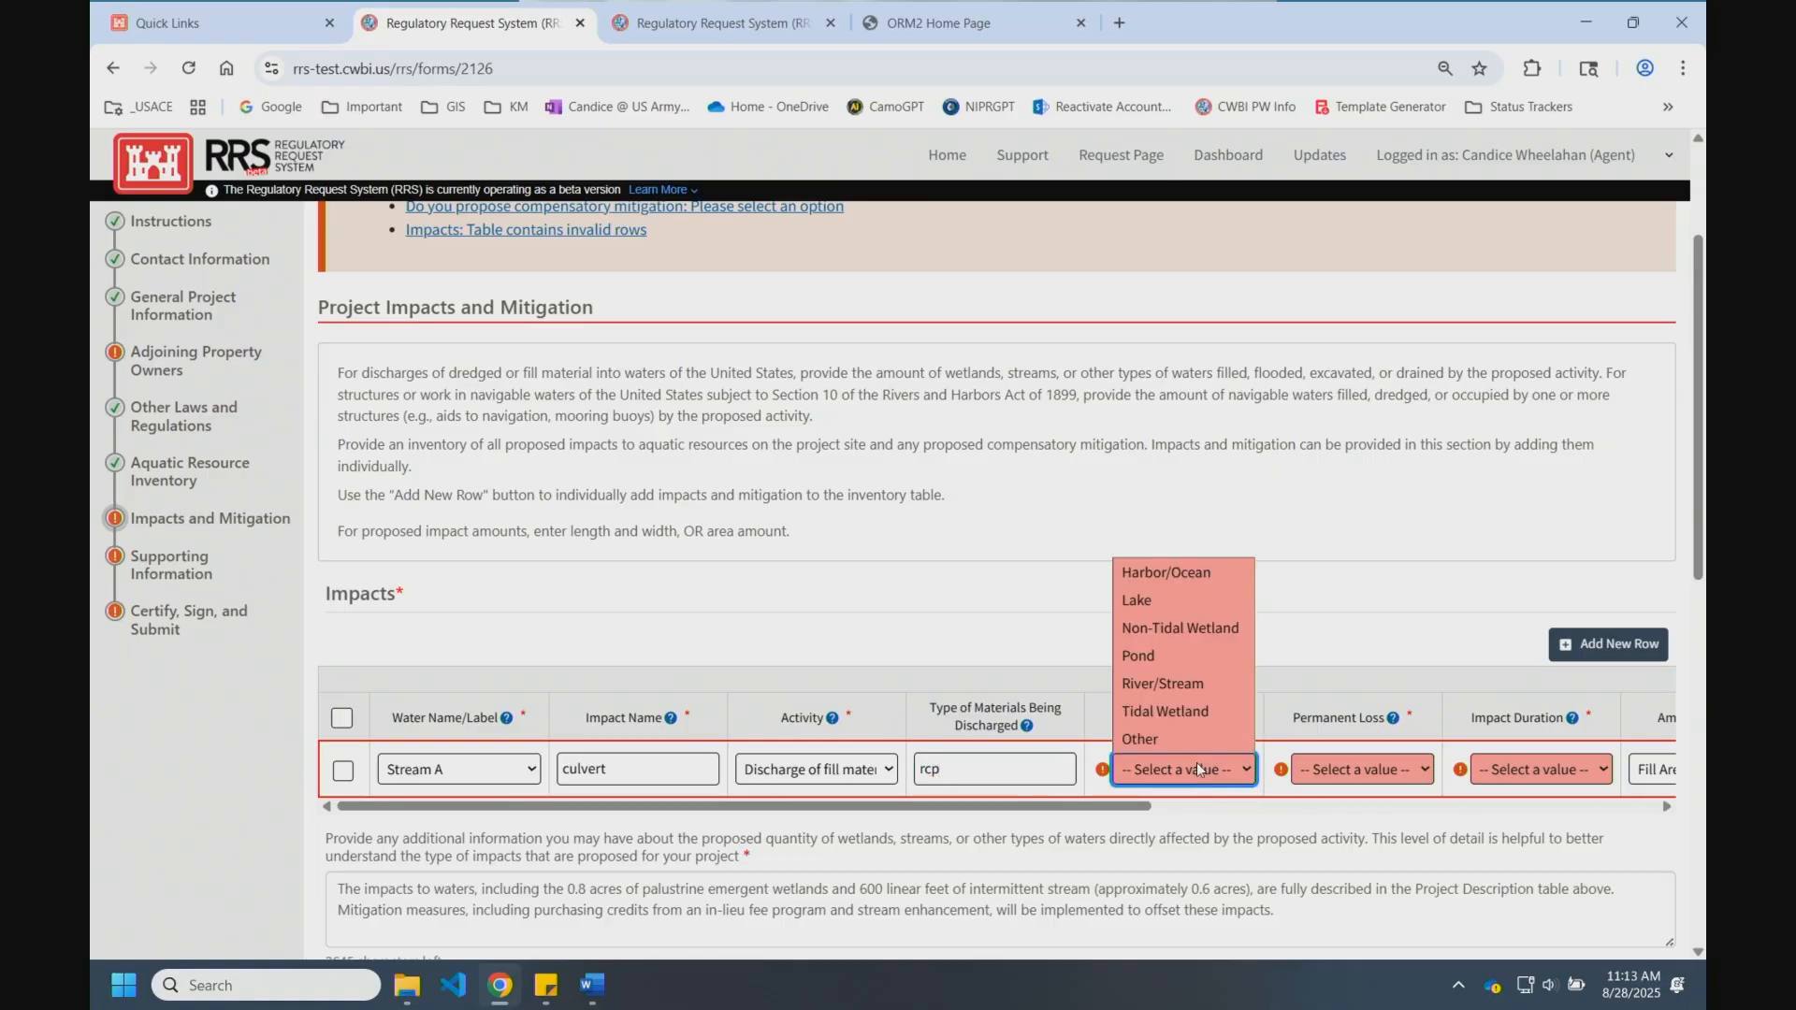
left_click(1192, 683)
mouse_move(1140, 806)
left_mouse_down()
mouse_move(1205, 811)
mouse_move(1143, 815)
left_mouse_up()
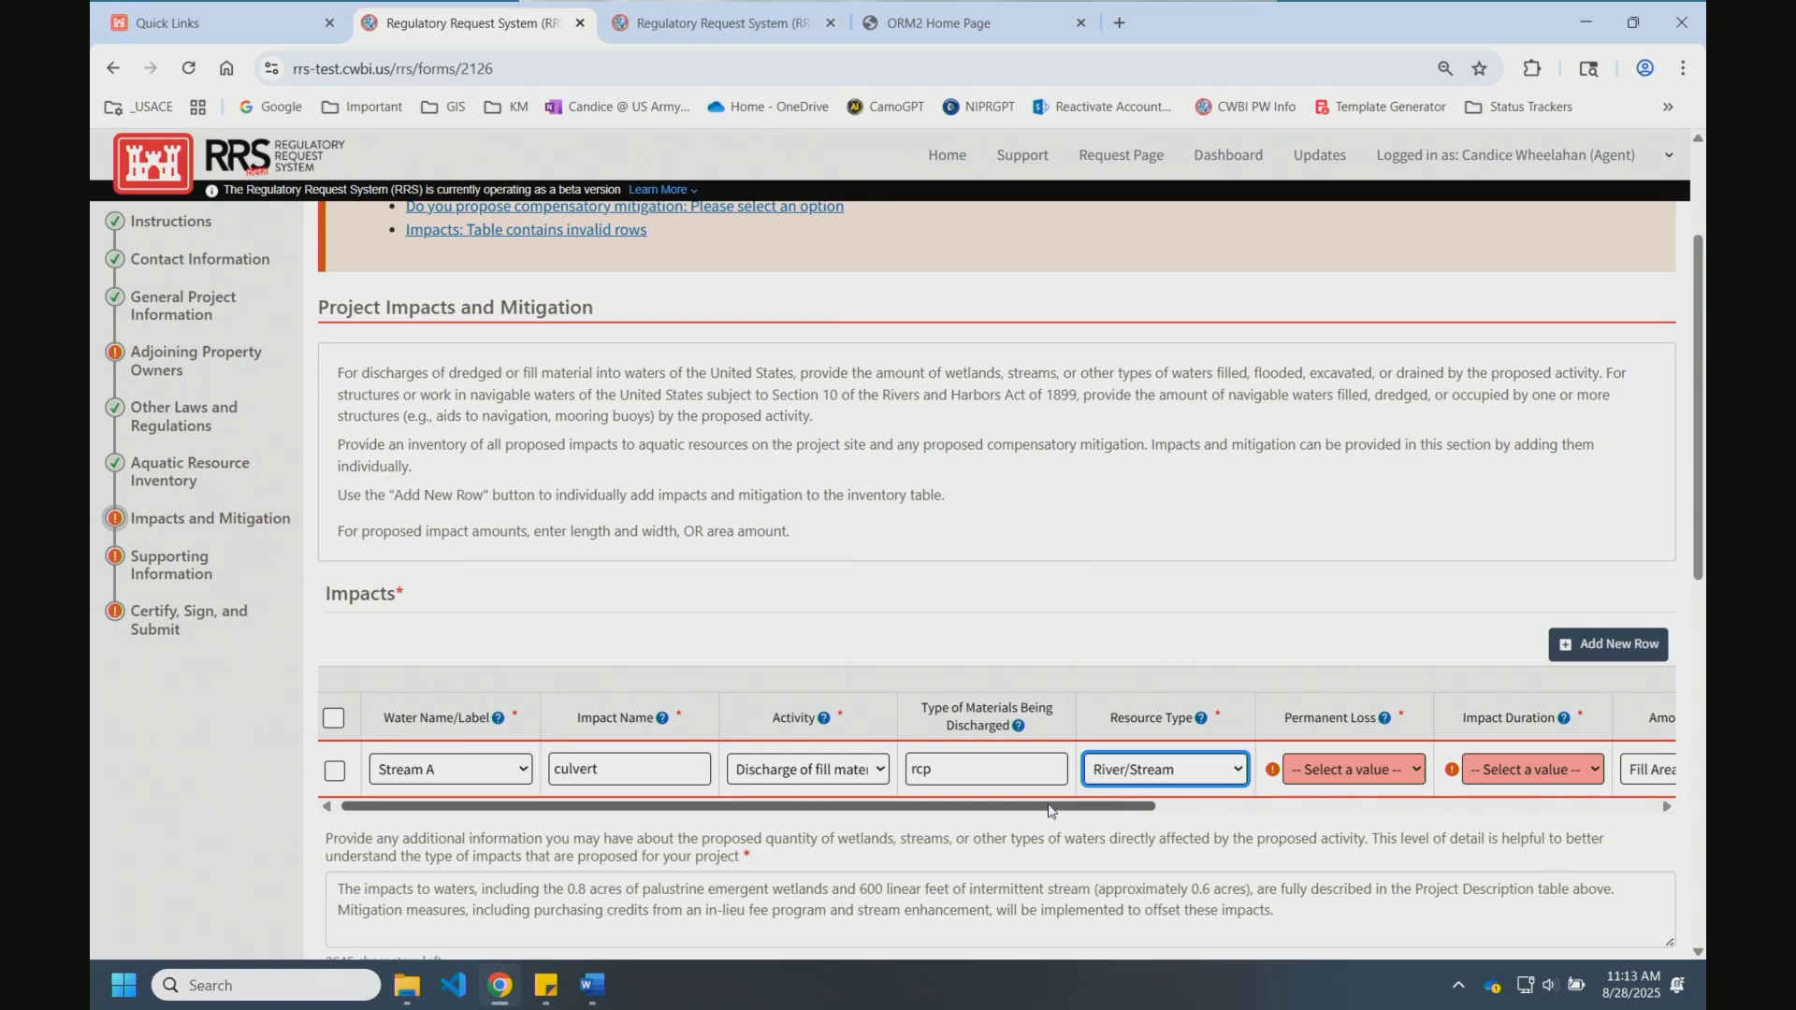
left_click(680, 781)
type("1")
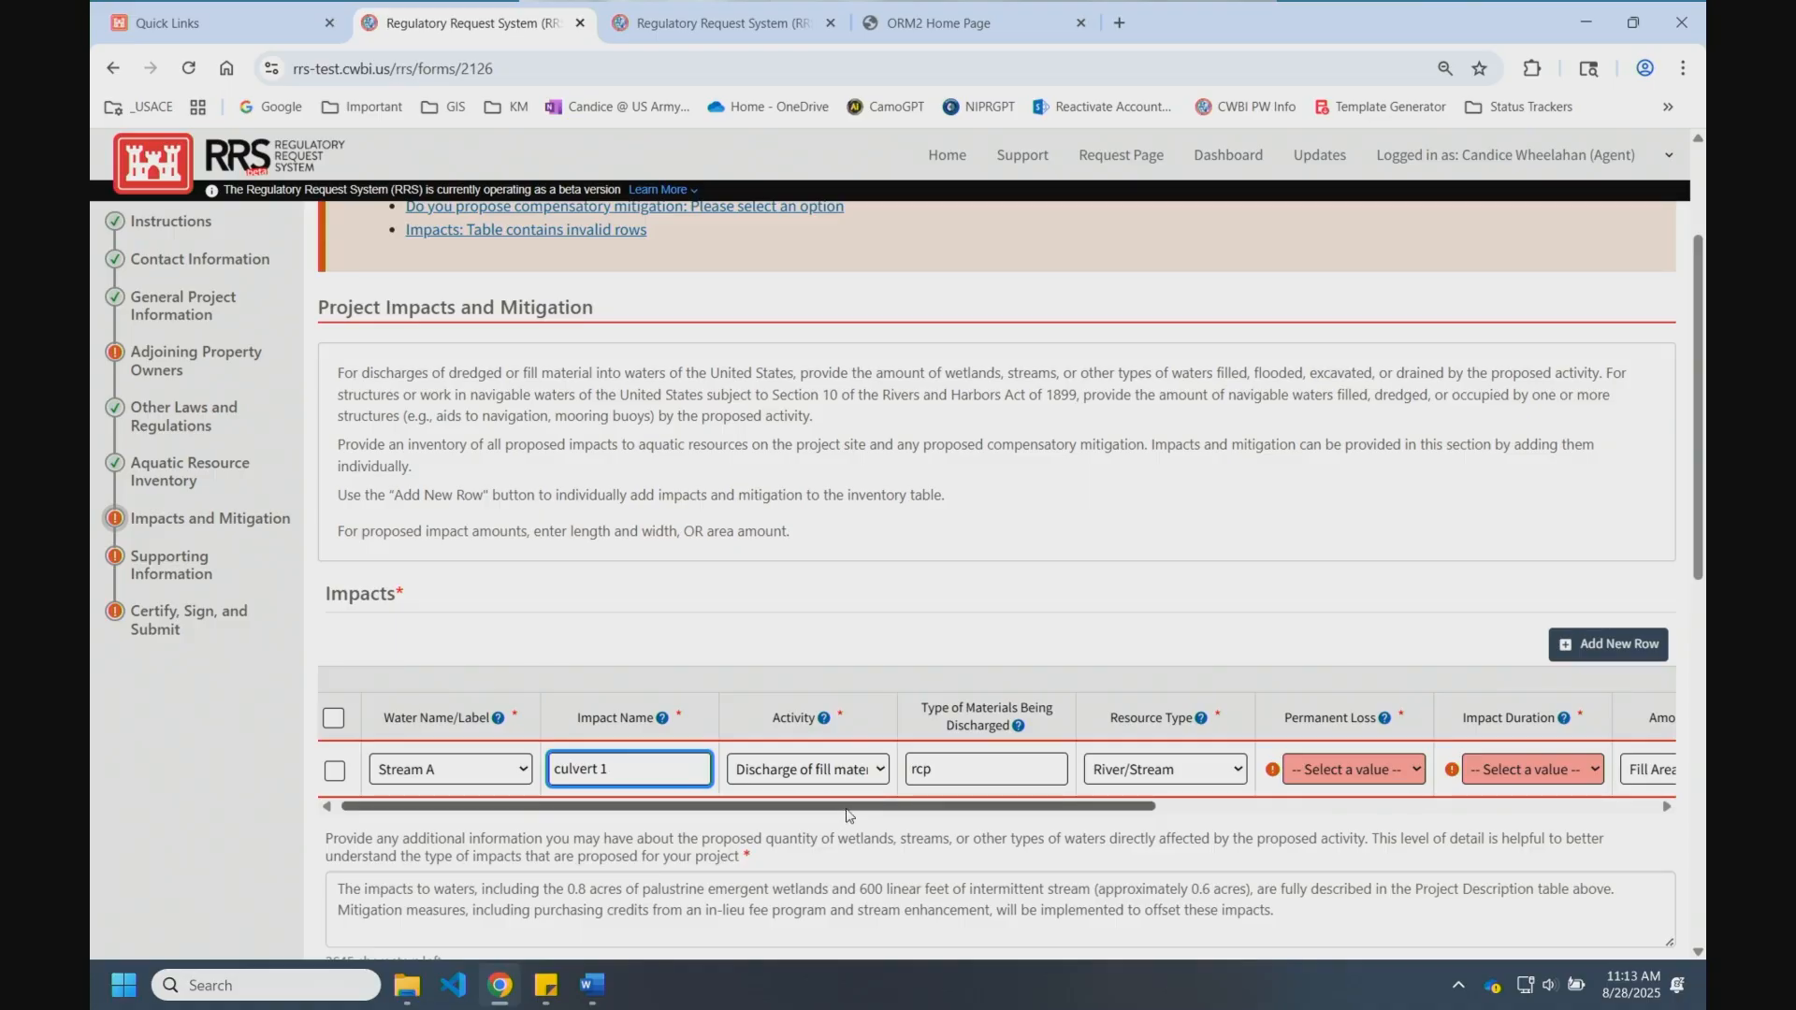
Step: Mark the impact as no permanent loss with Permanent duration
left_click_drag(841, 817, 1045, 820)
left_click(1066, 769)
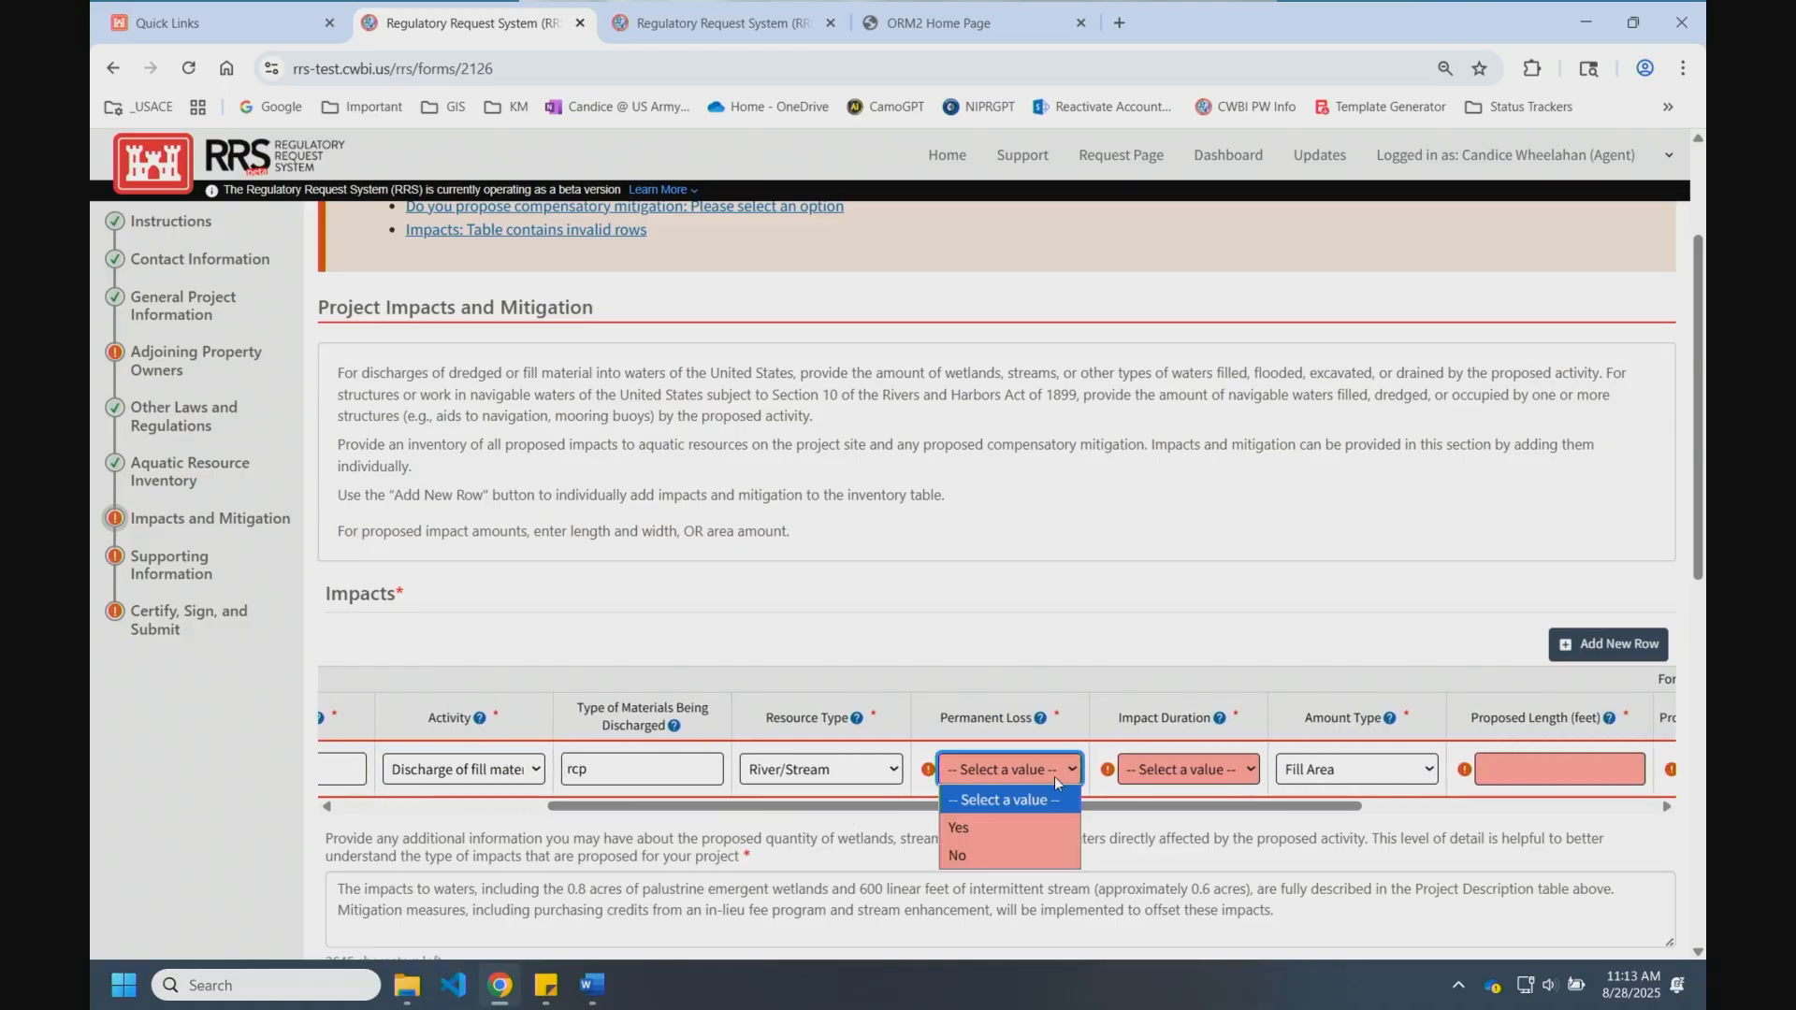
left_click(1009, 853)
left_click(1165, 767)
left_click(1160, 836)
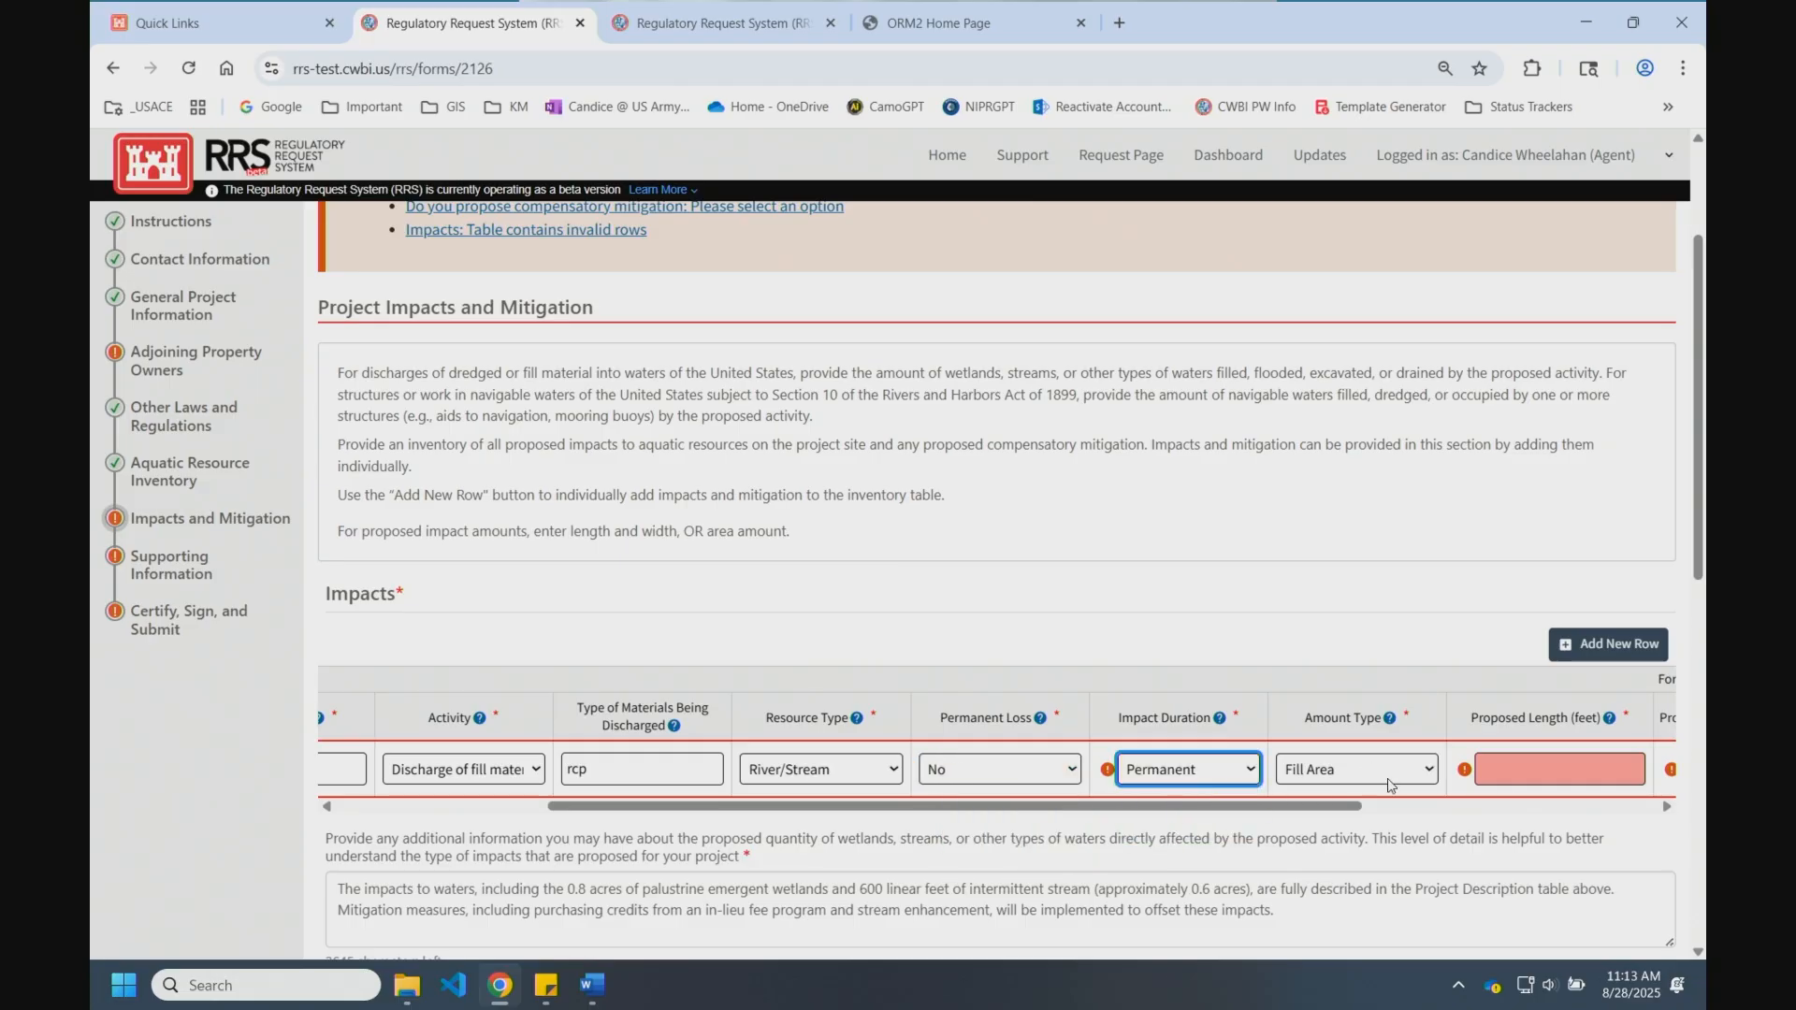
Step: Enter a proposed length of 50 ft and width of 8 ft, totaling 400 sq ft
left_click_drag(1353, 808, 1644, 808)
left_click(1090, 761)
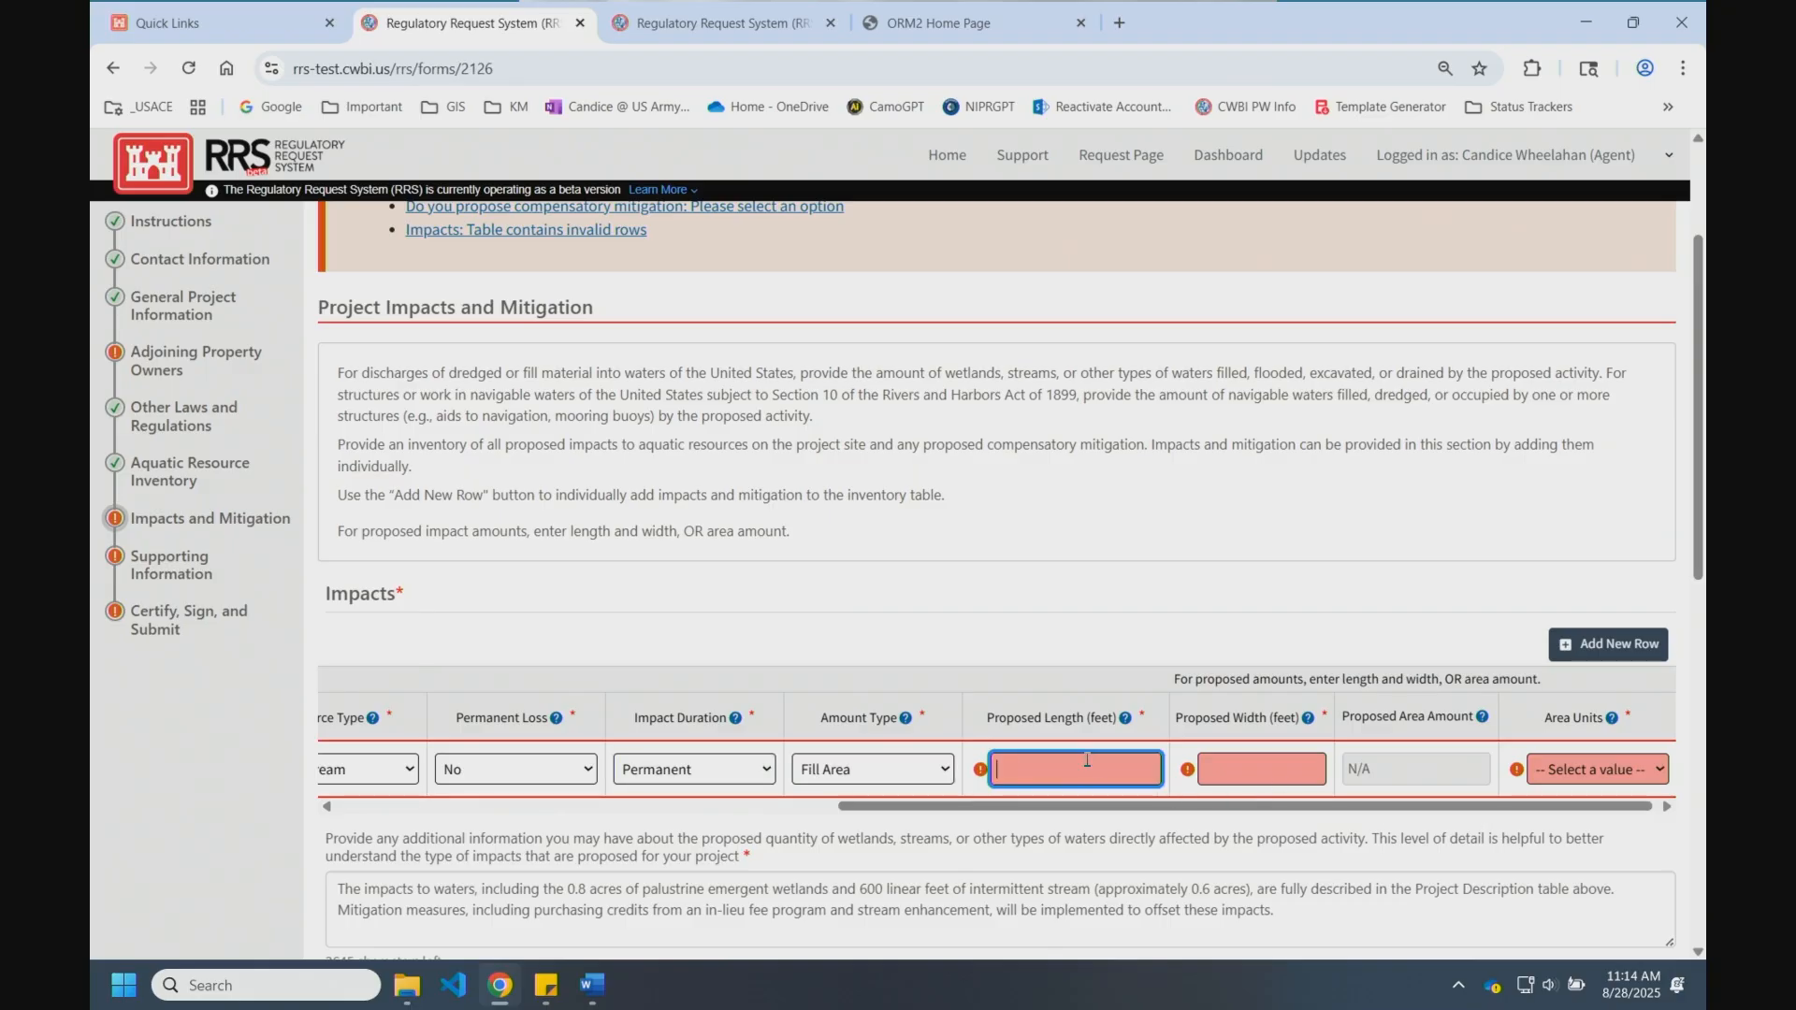
type("50")
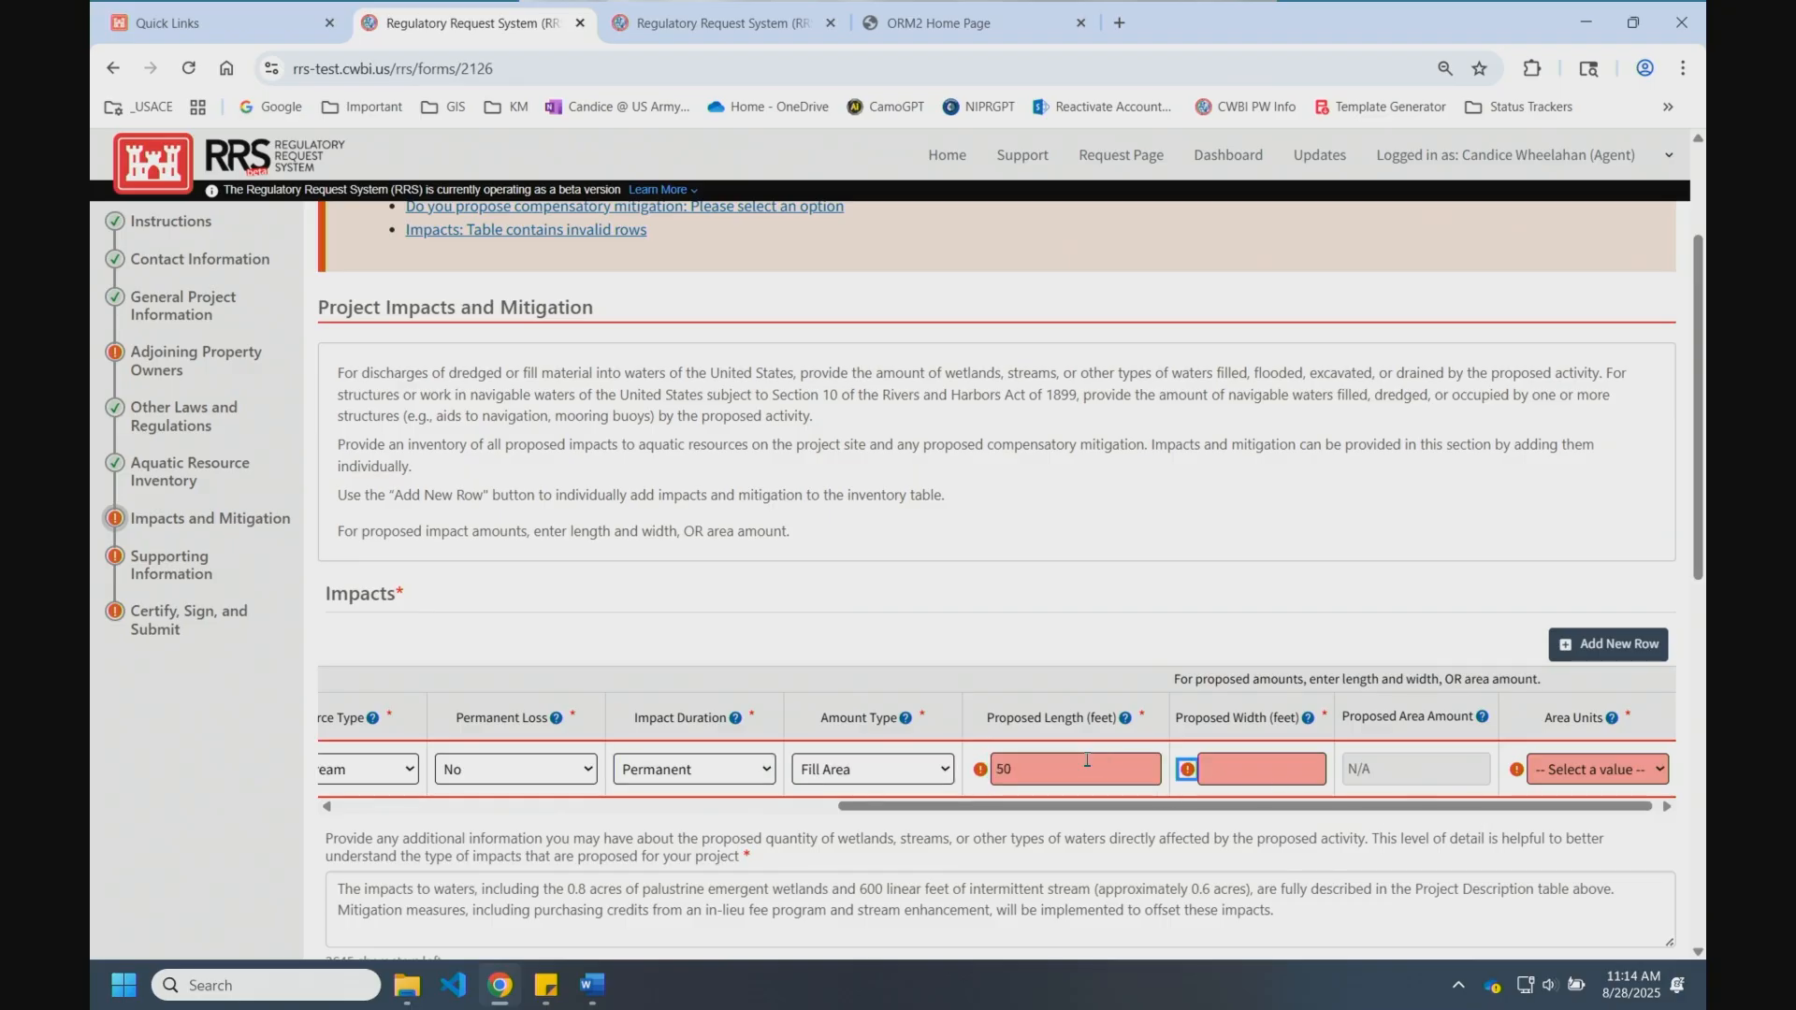
key("Tab")
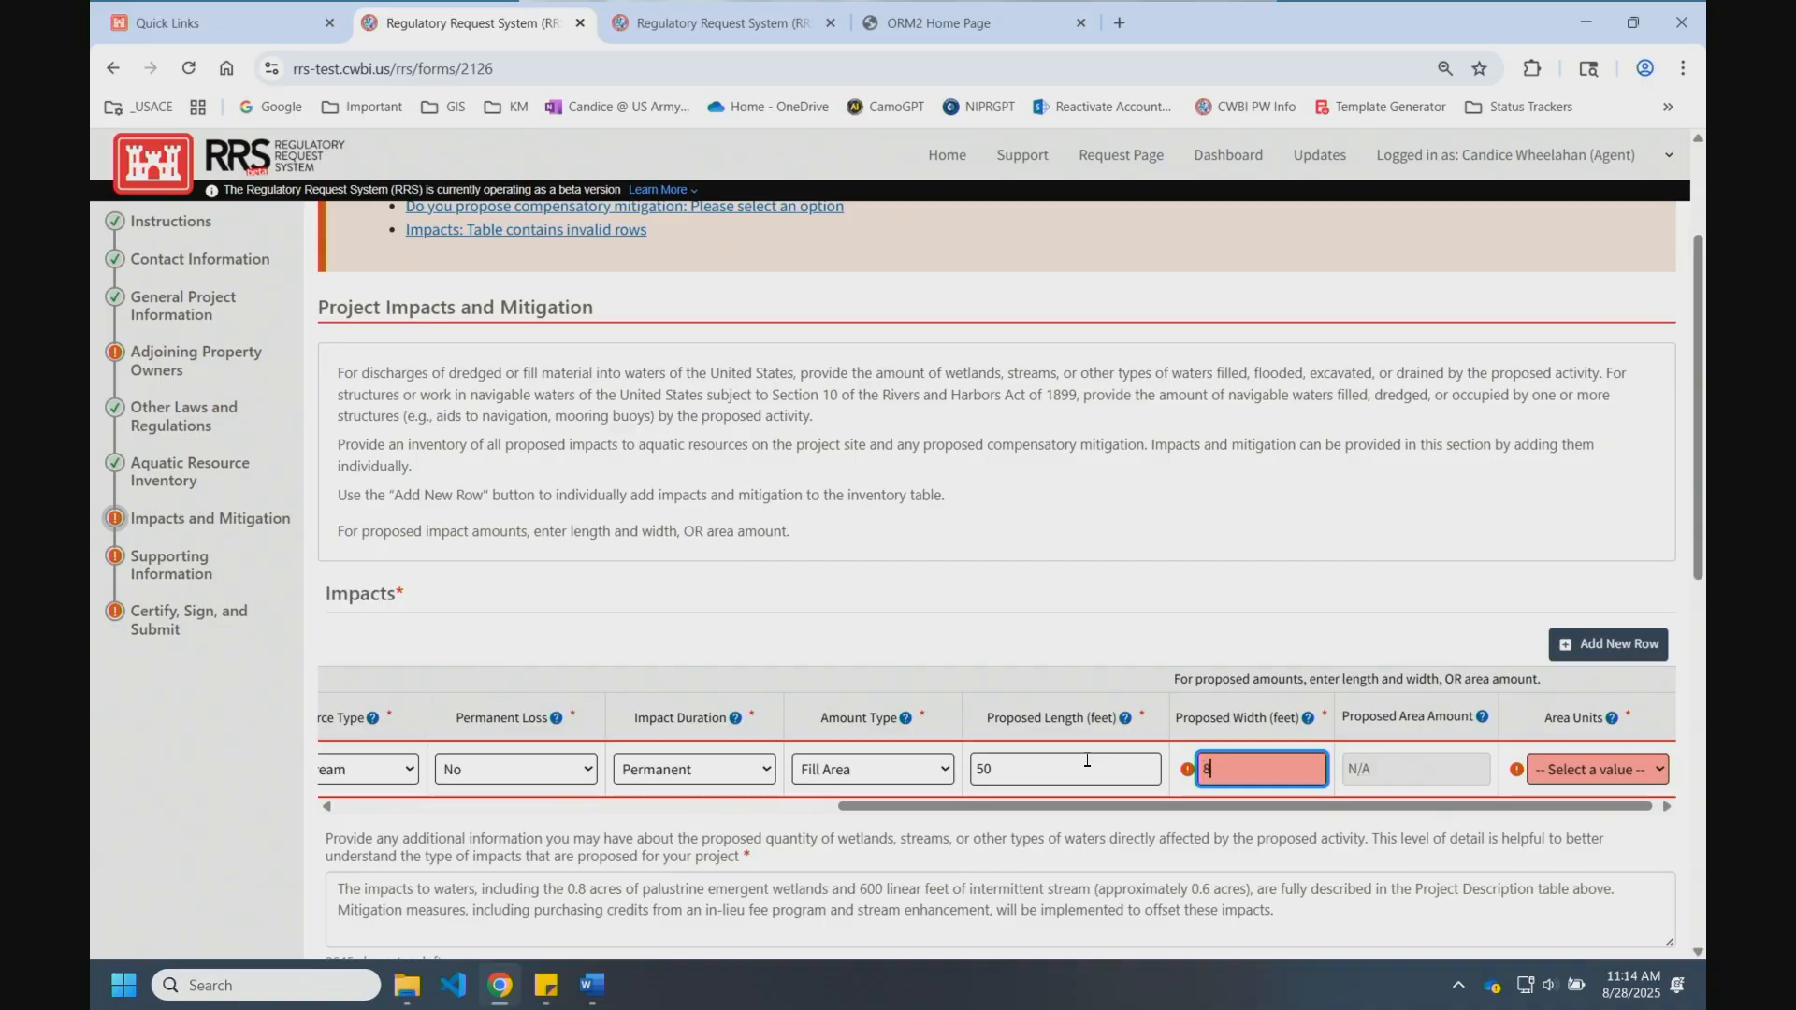
type("8")
key("Tab")
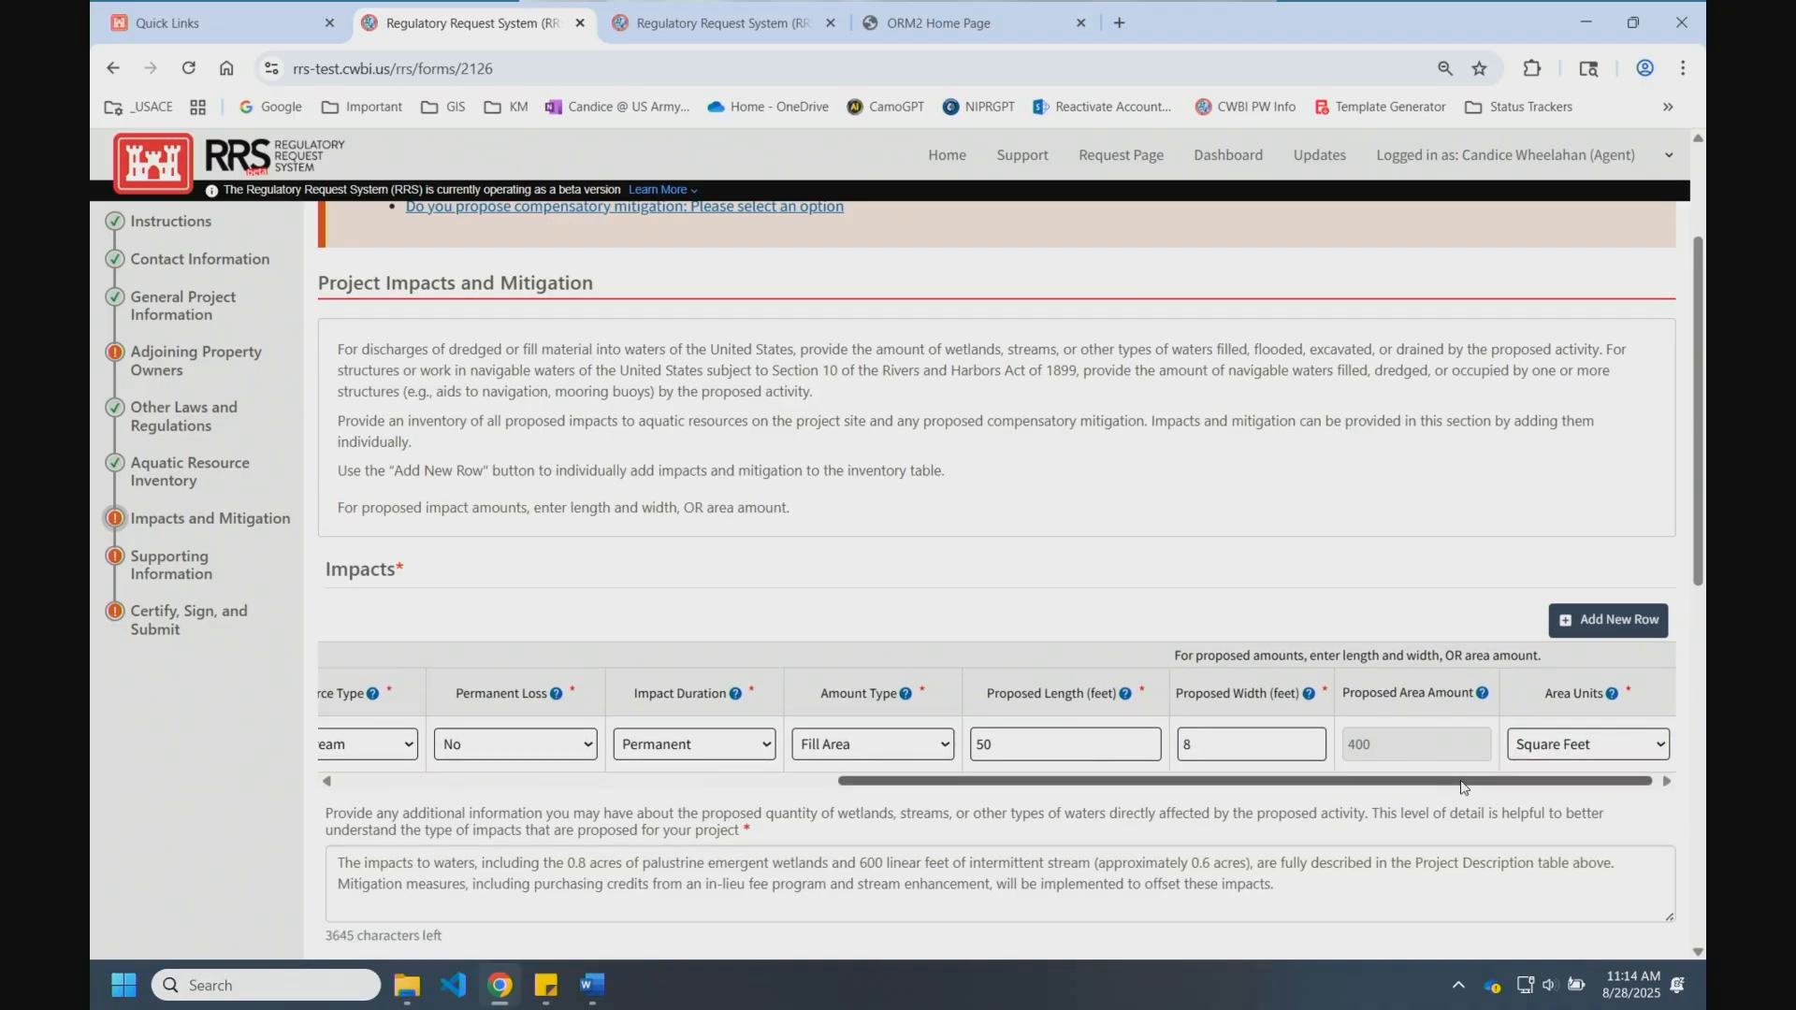
left_click_drag(1462, 782, 935, 782)
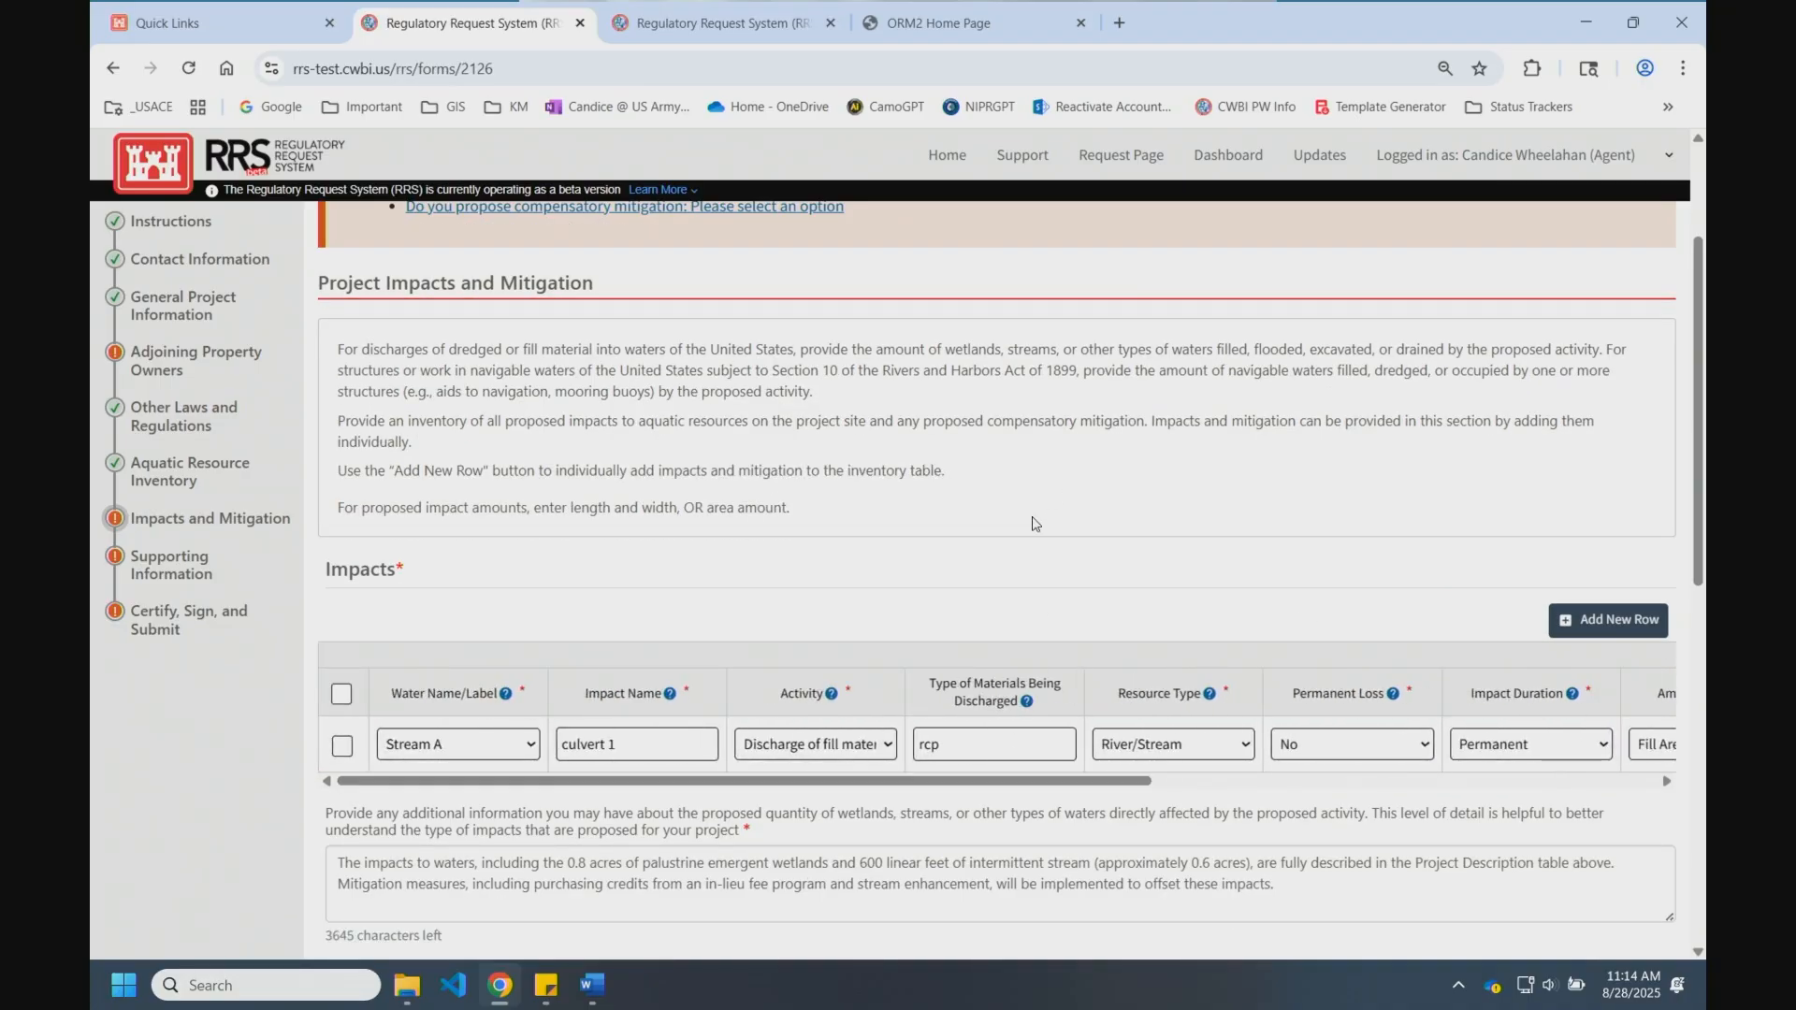
scroll(1029, 526, "down", 2)
scroll(1029, 526, "down", 2)
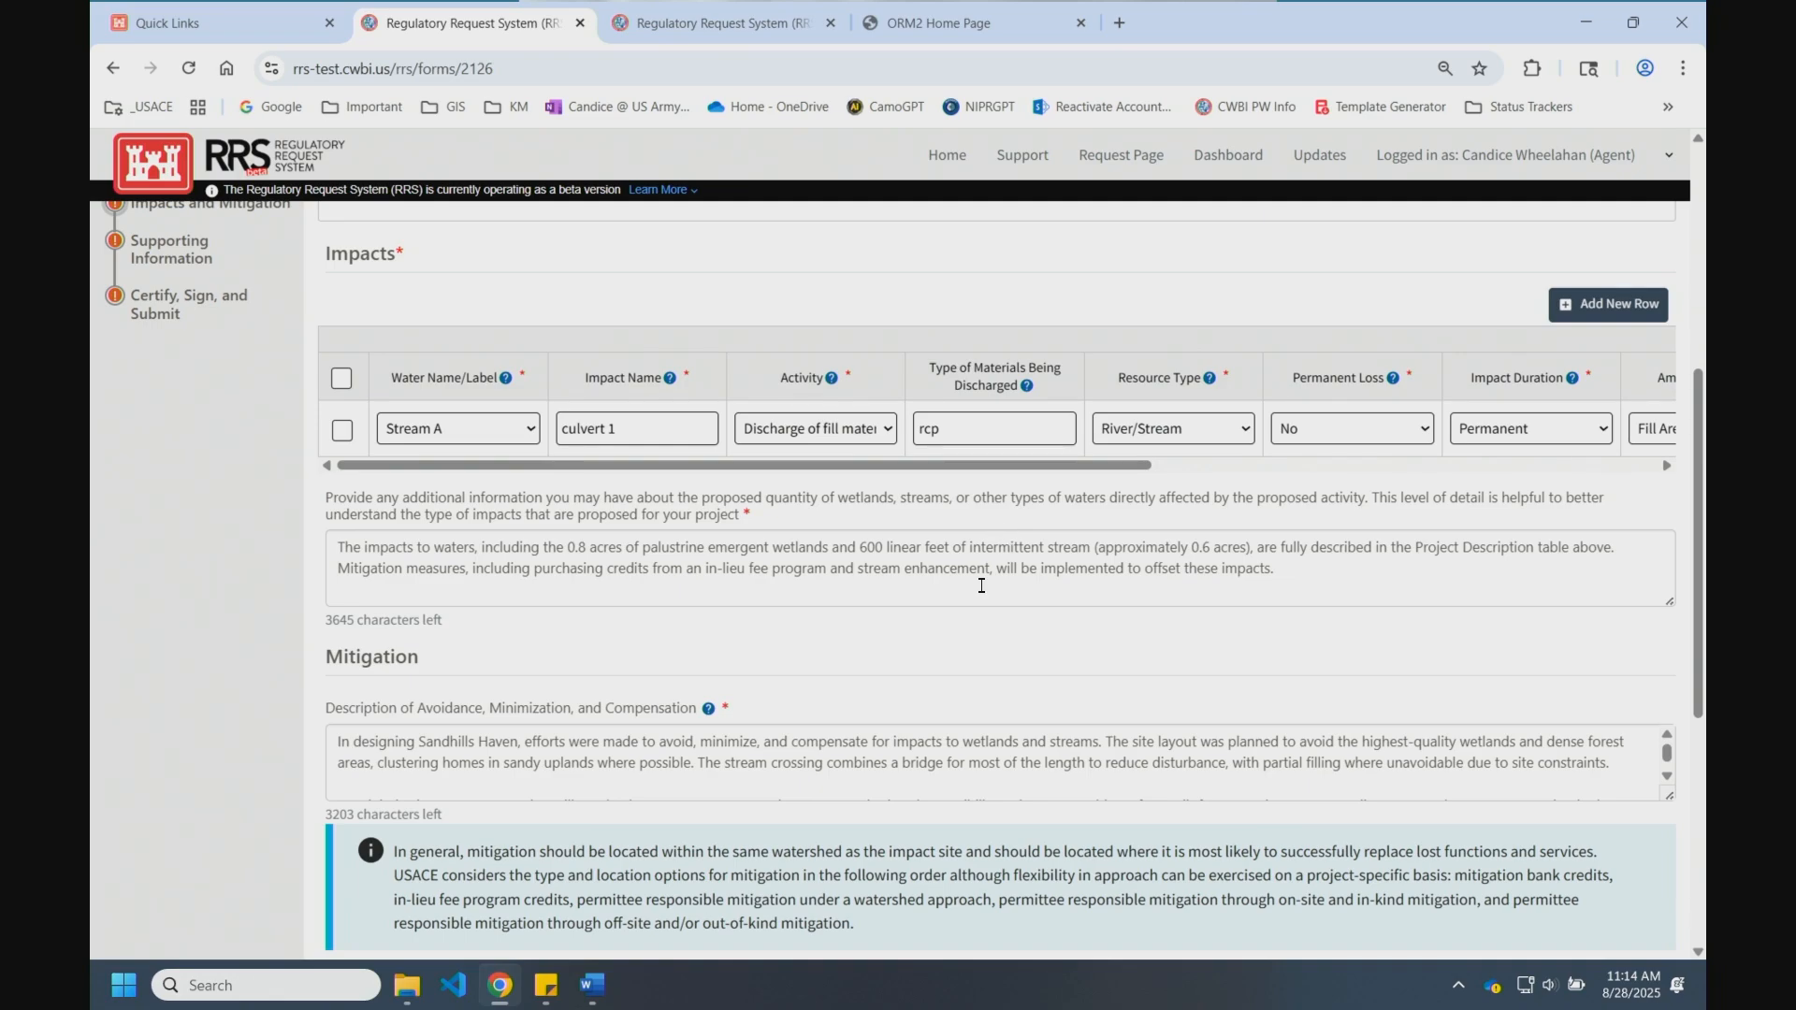
left_click_drag(814, 572, 331, 525)
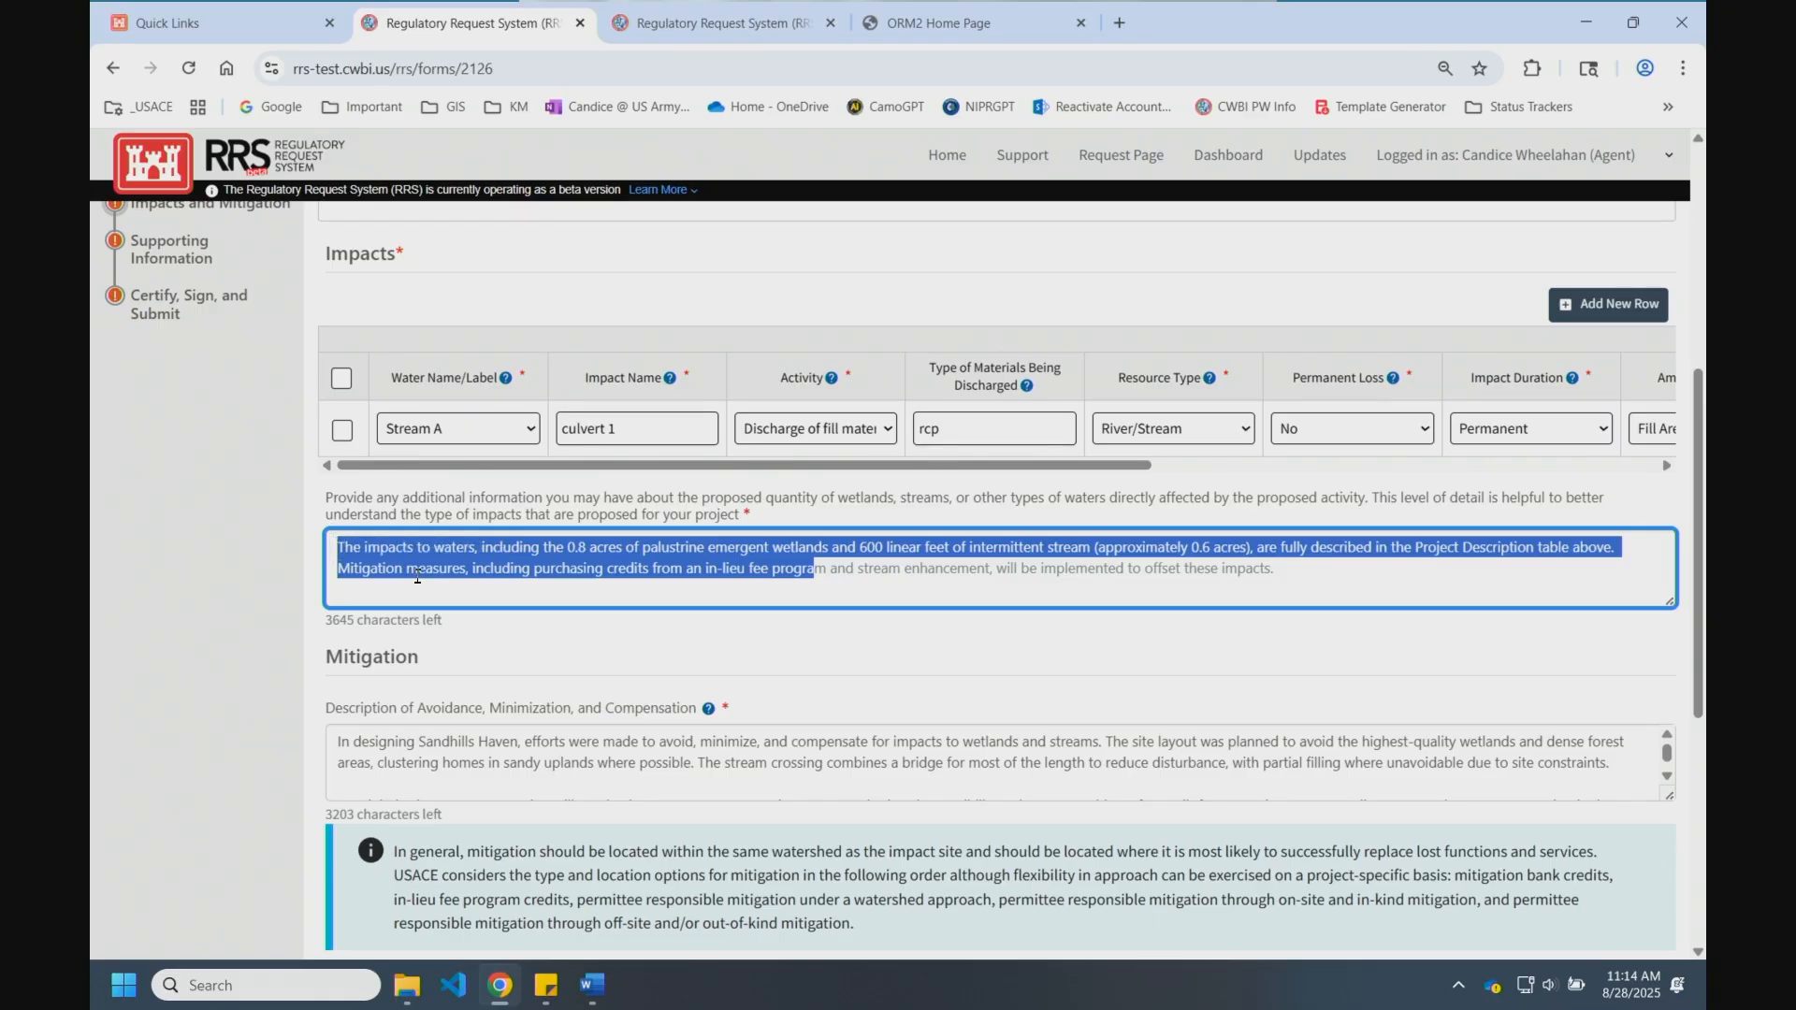
scroll(434, 575, "down", 2)
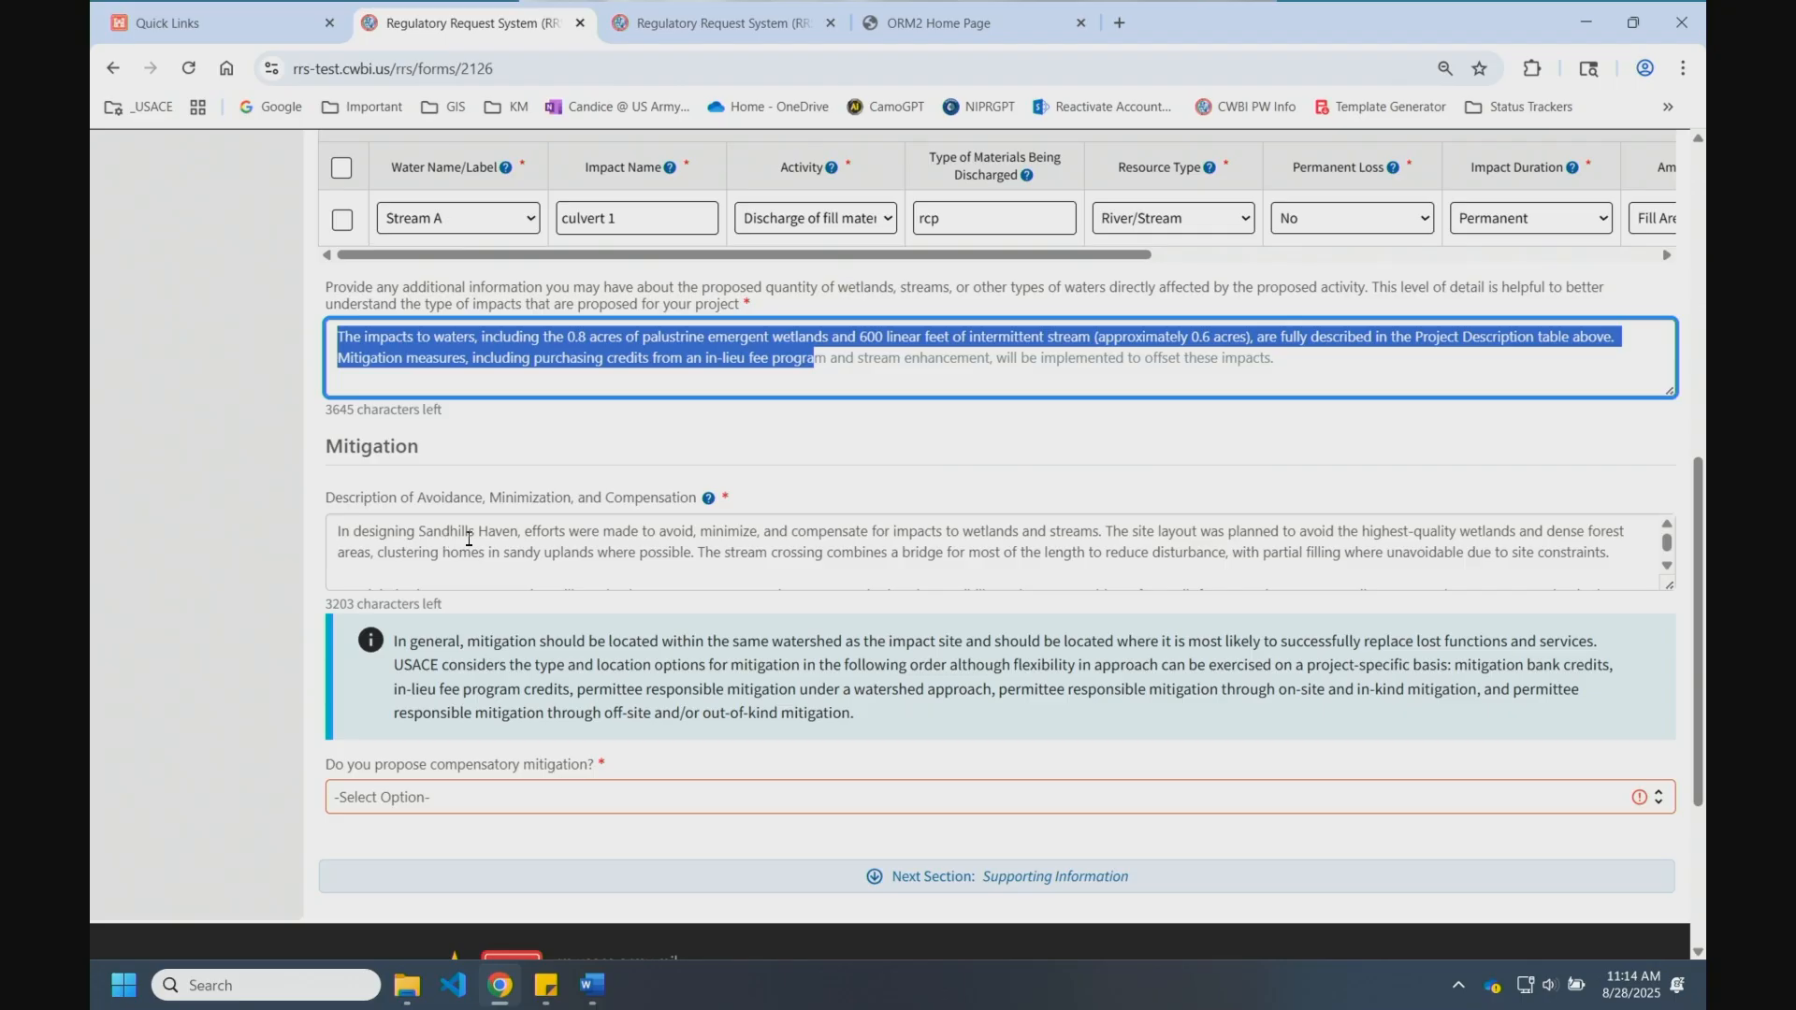
scroll(508, 546, "down", 5)
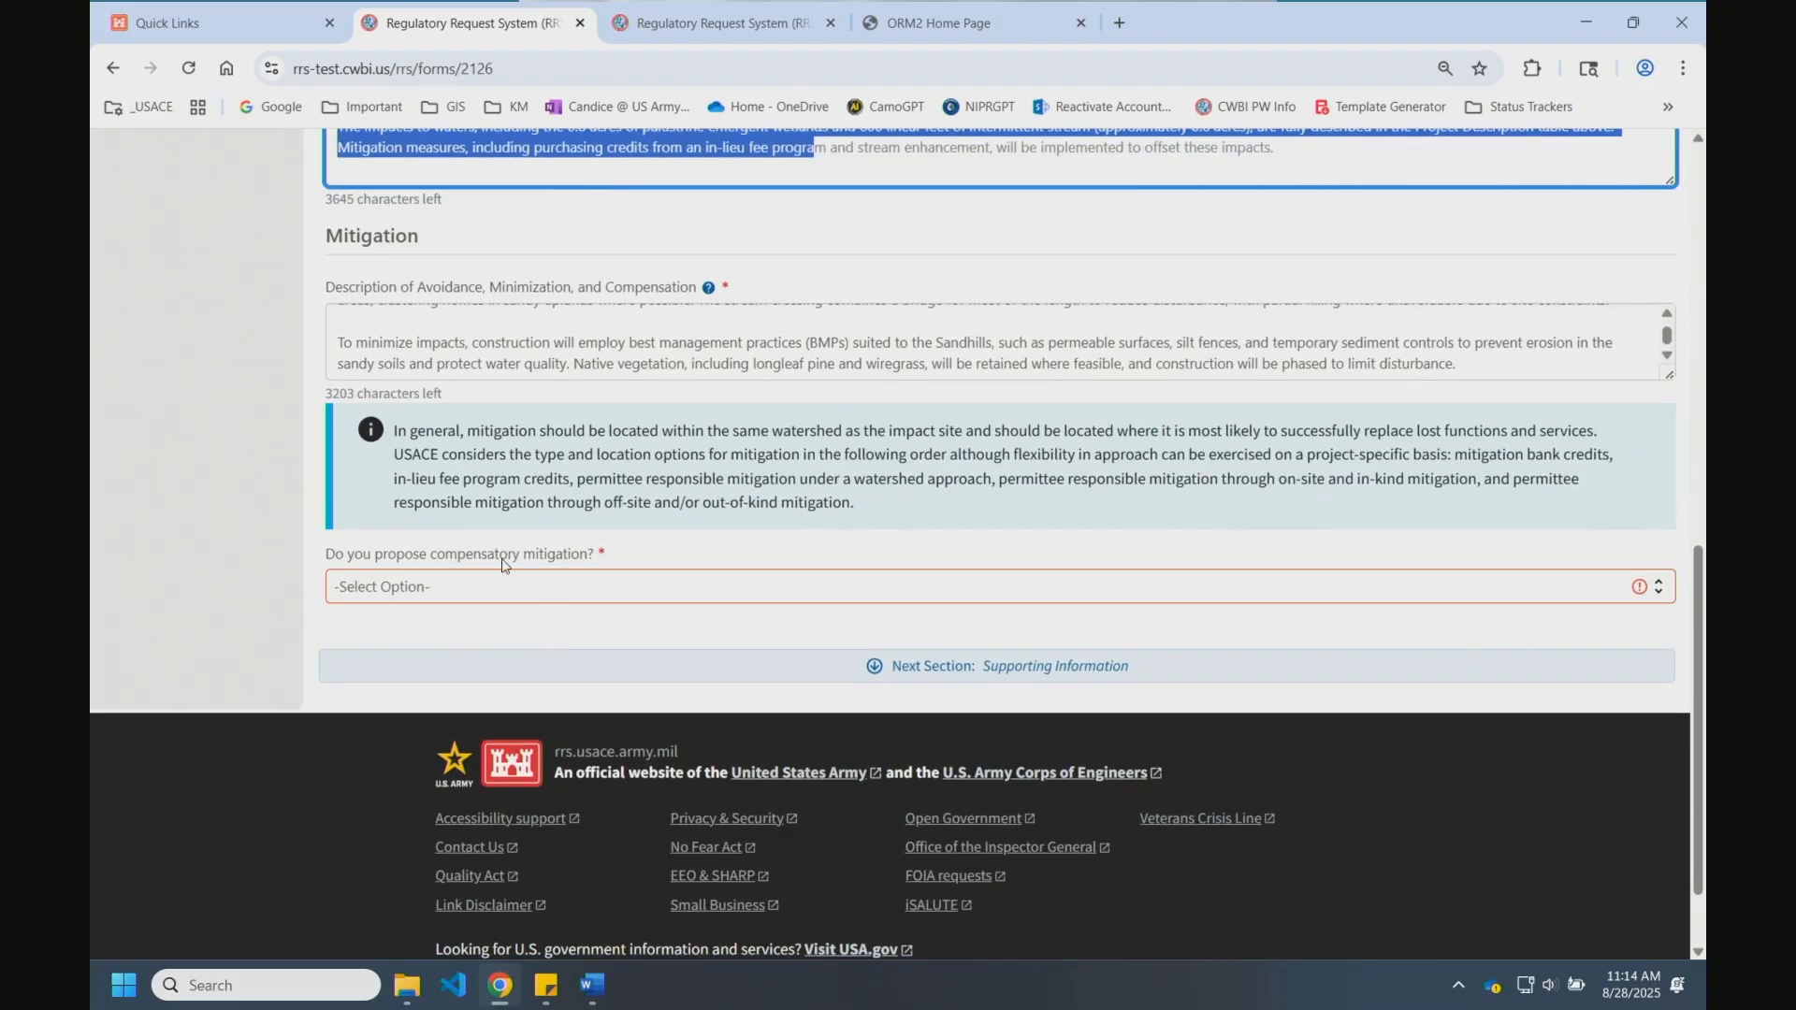
Step: Answer Yes to compensatory mitigation and add a permittee-responsible mitigation row
left_click(496, 587)
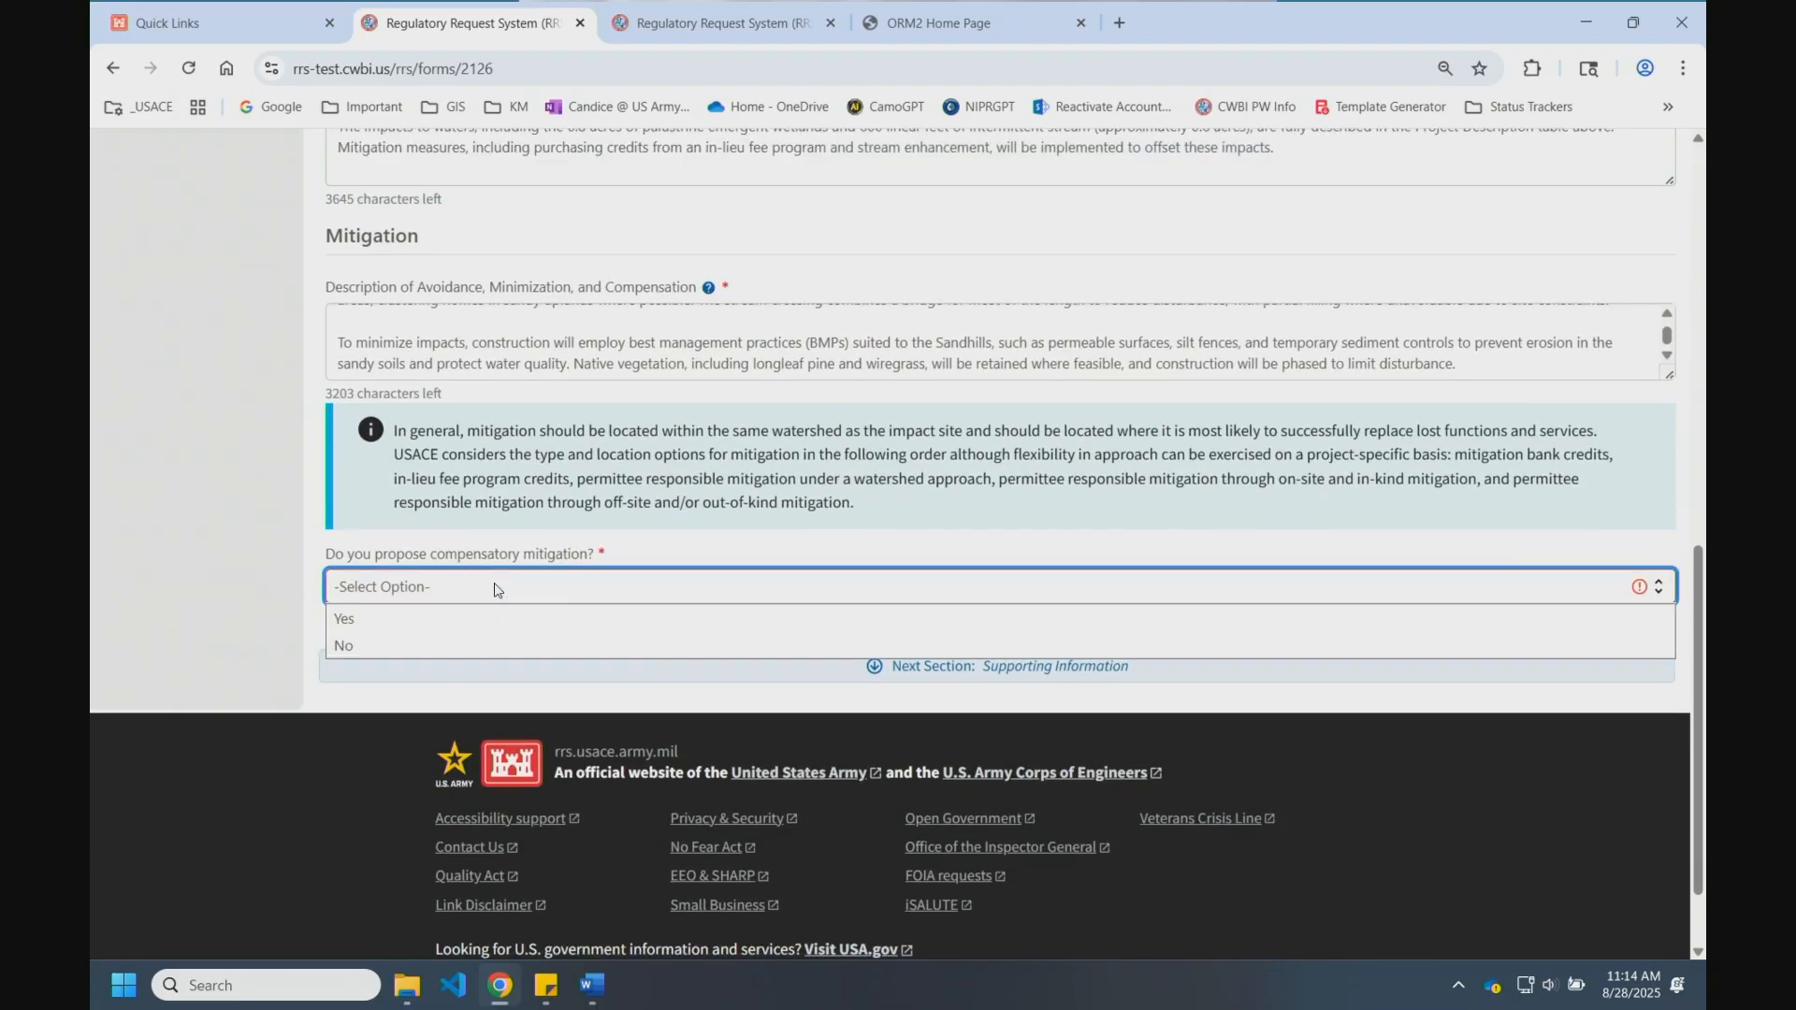
left_click(419, 621)
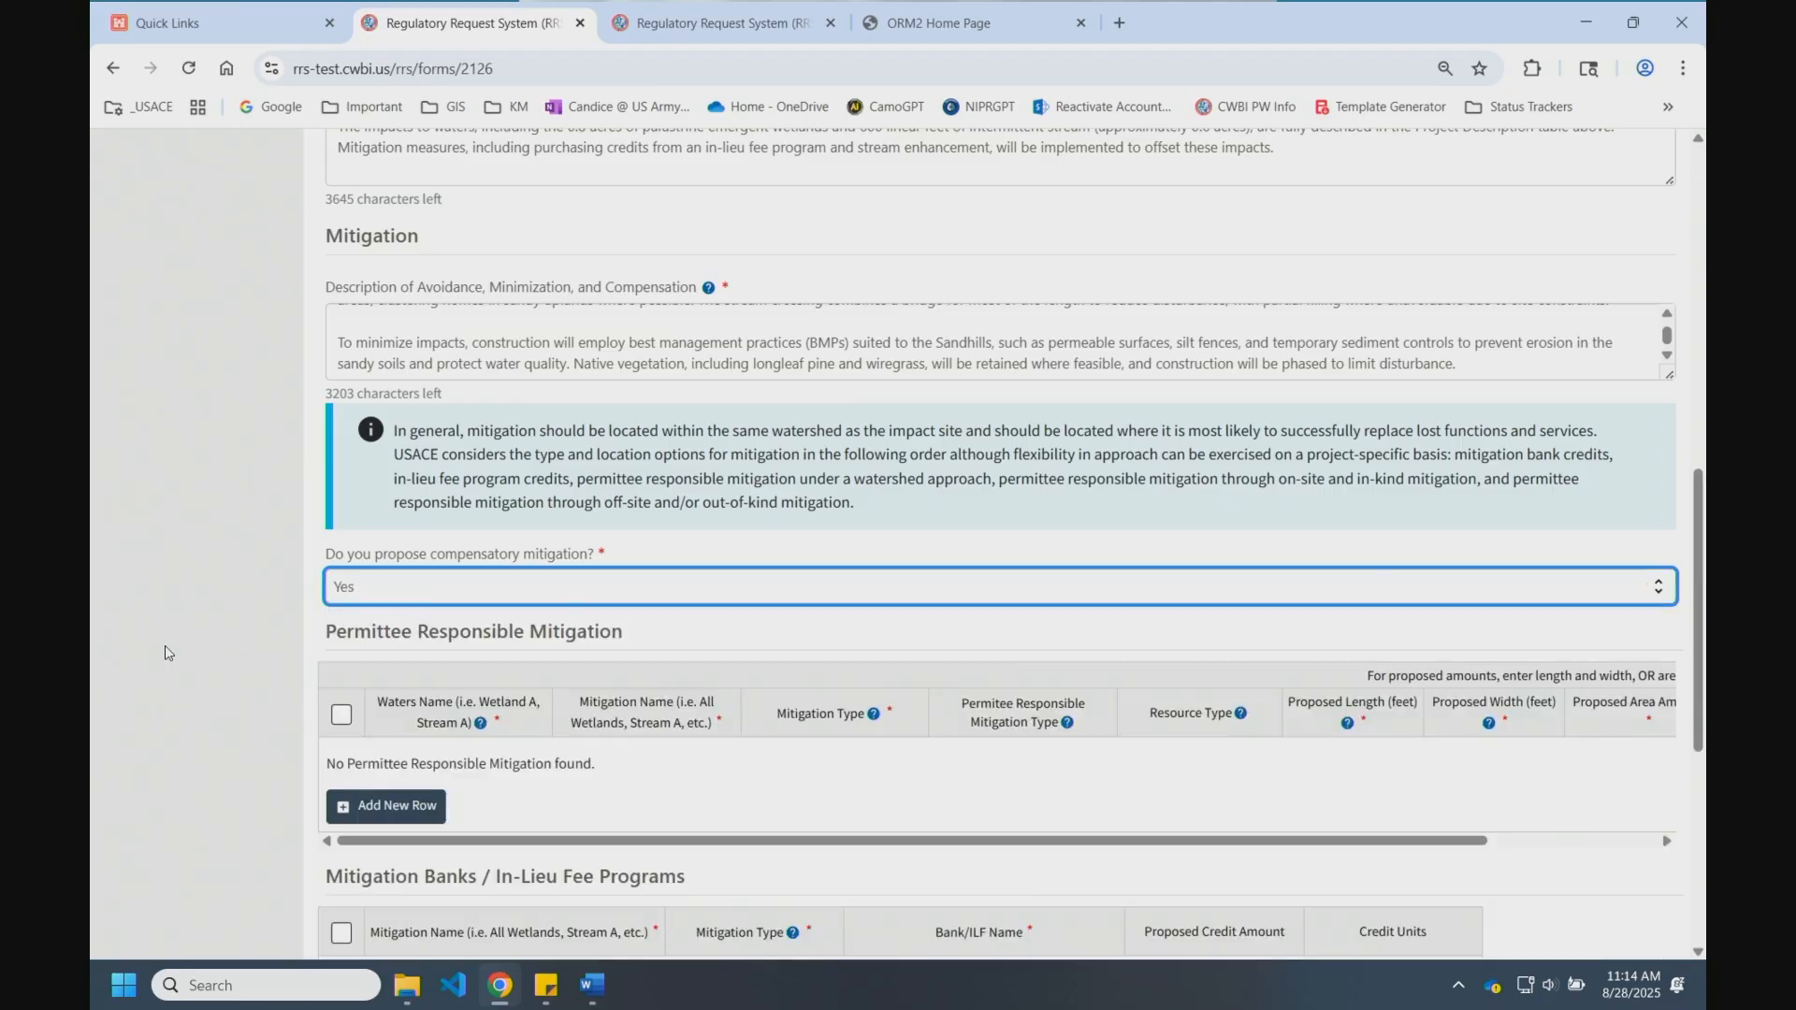
scroll(181, 631, "down", 2)
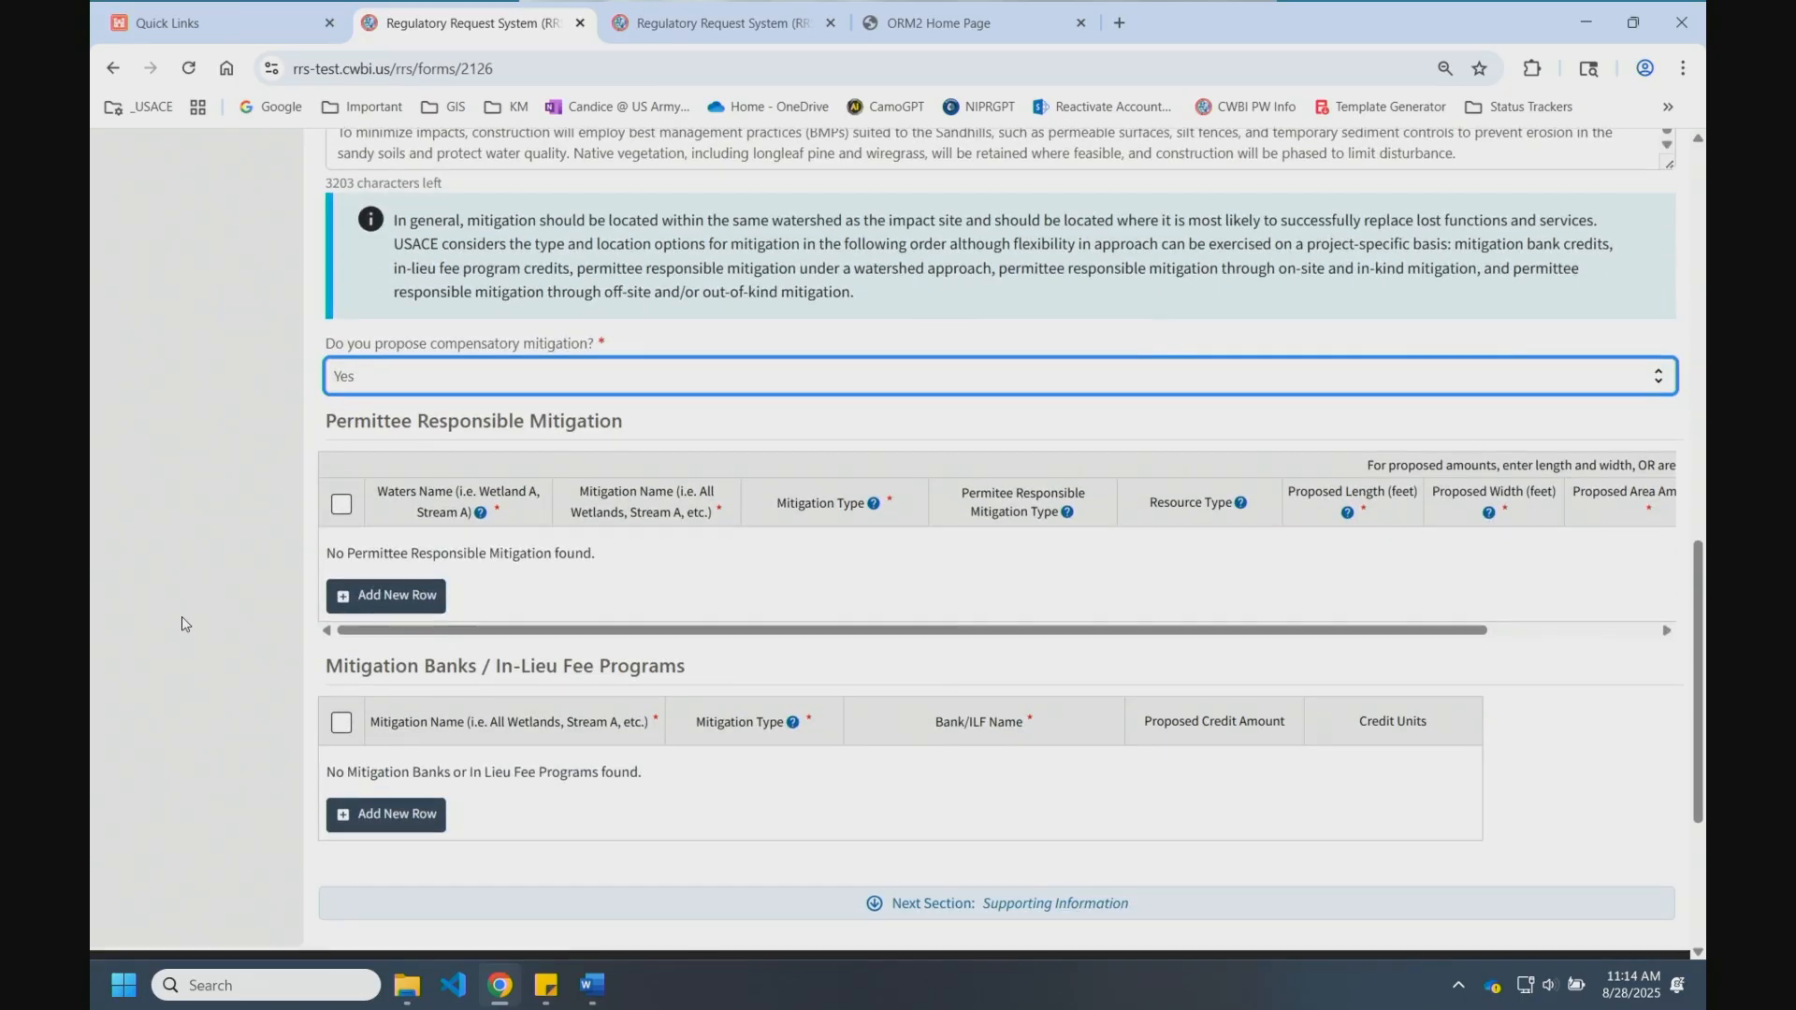
left_click(342, 510)
left_click(343, 593)
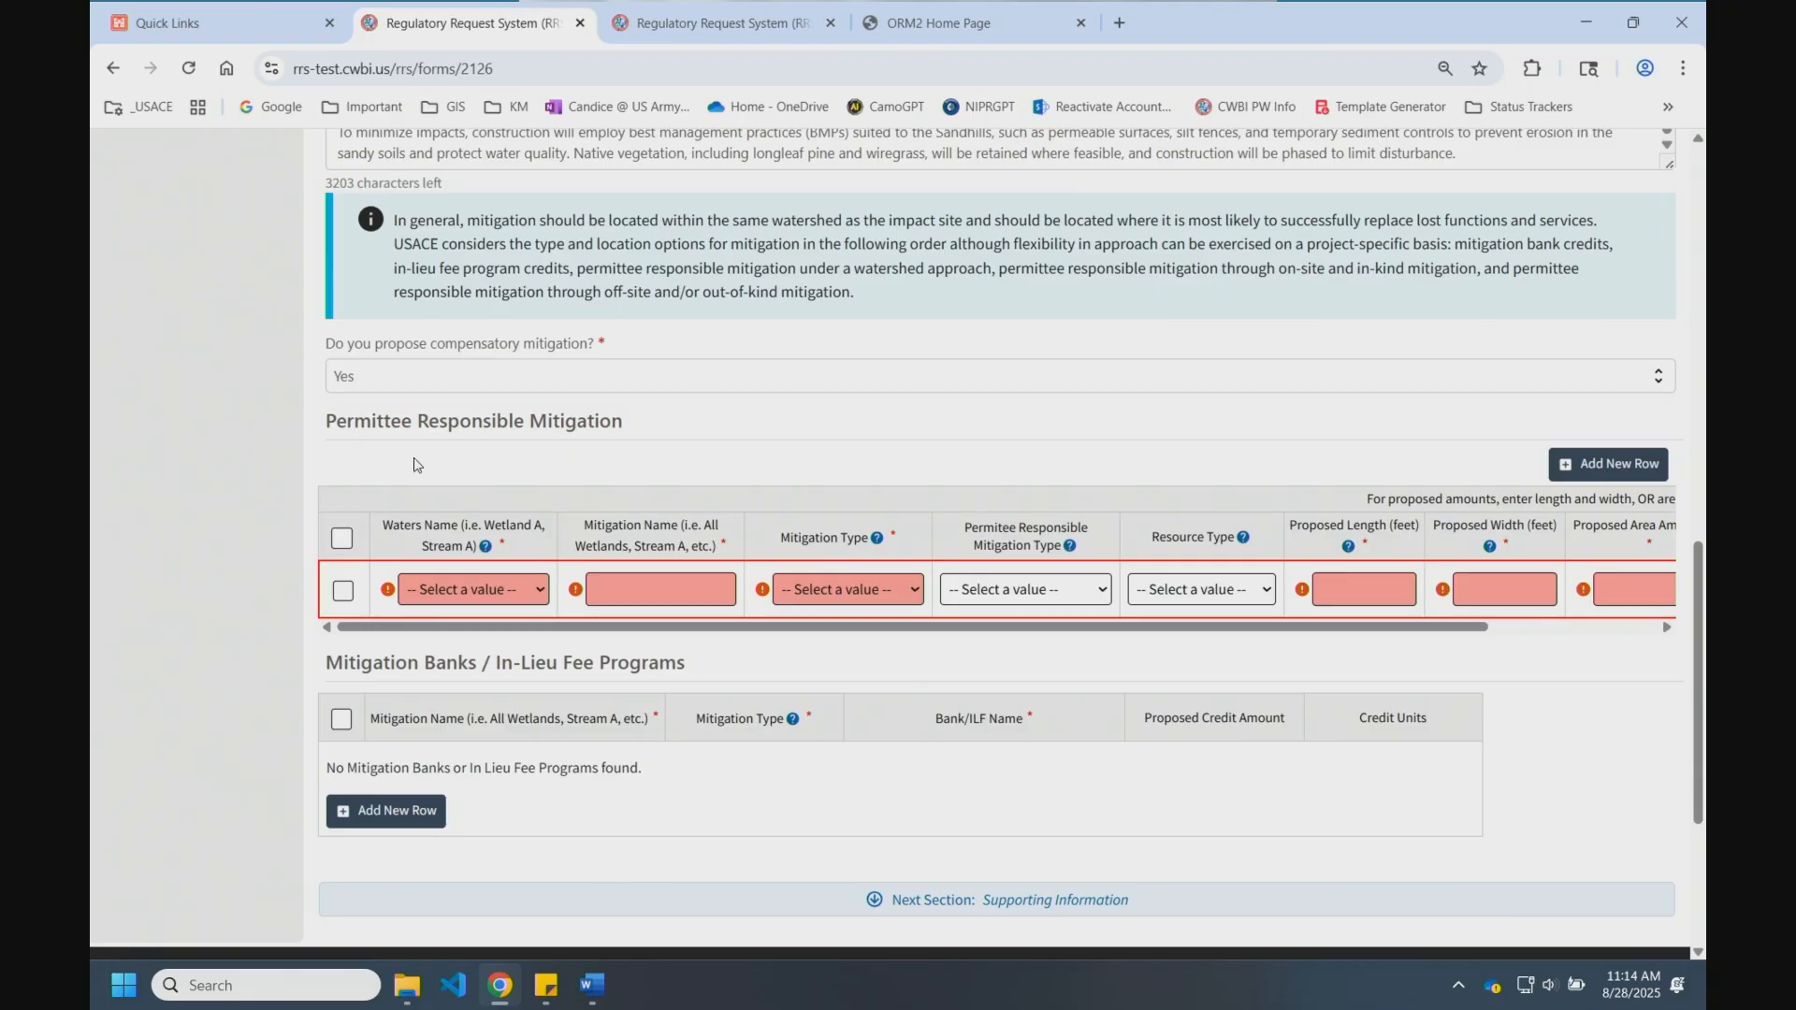
Step: Set the mitigation row's water to Wetland F and name it 'Enhancement area 1'
left_click(545, 595)
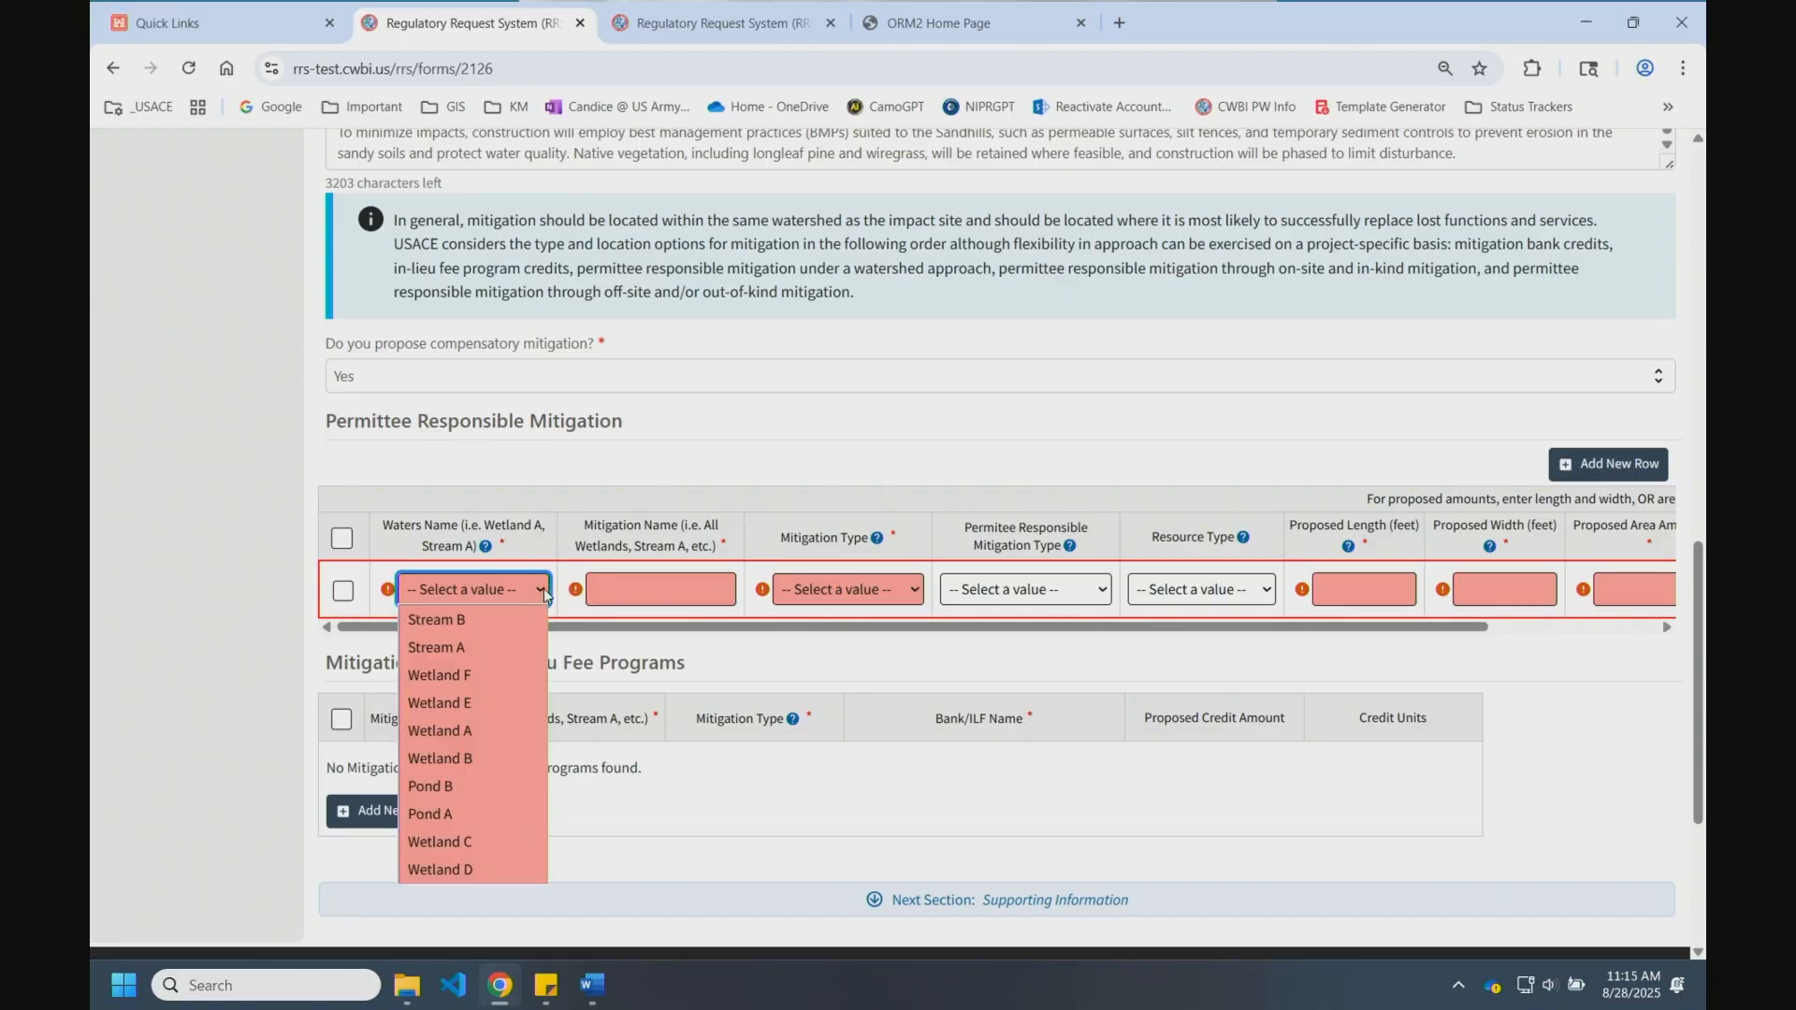
left_click(500, 675)
left_click(658, 580)
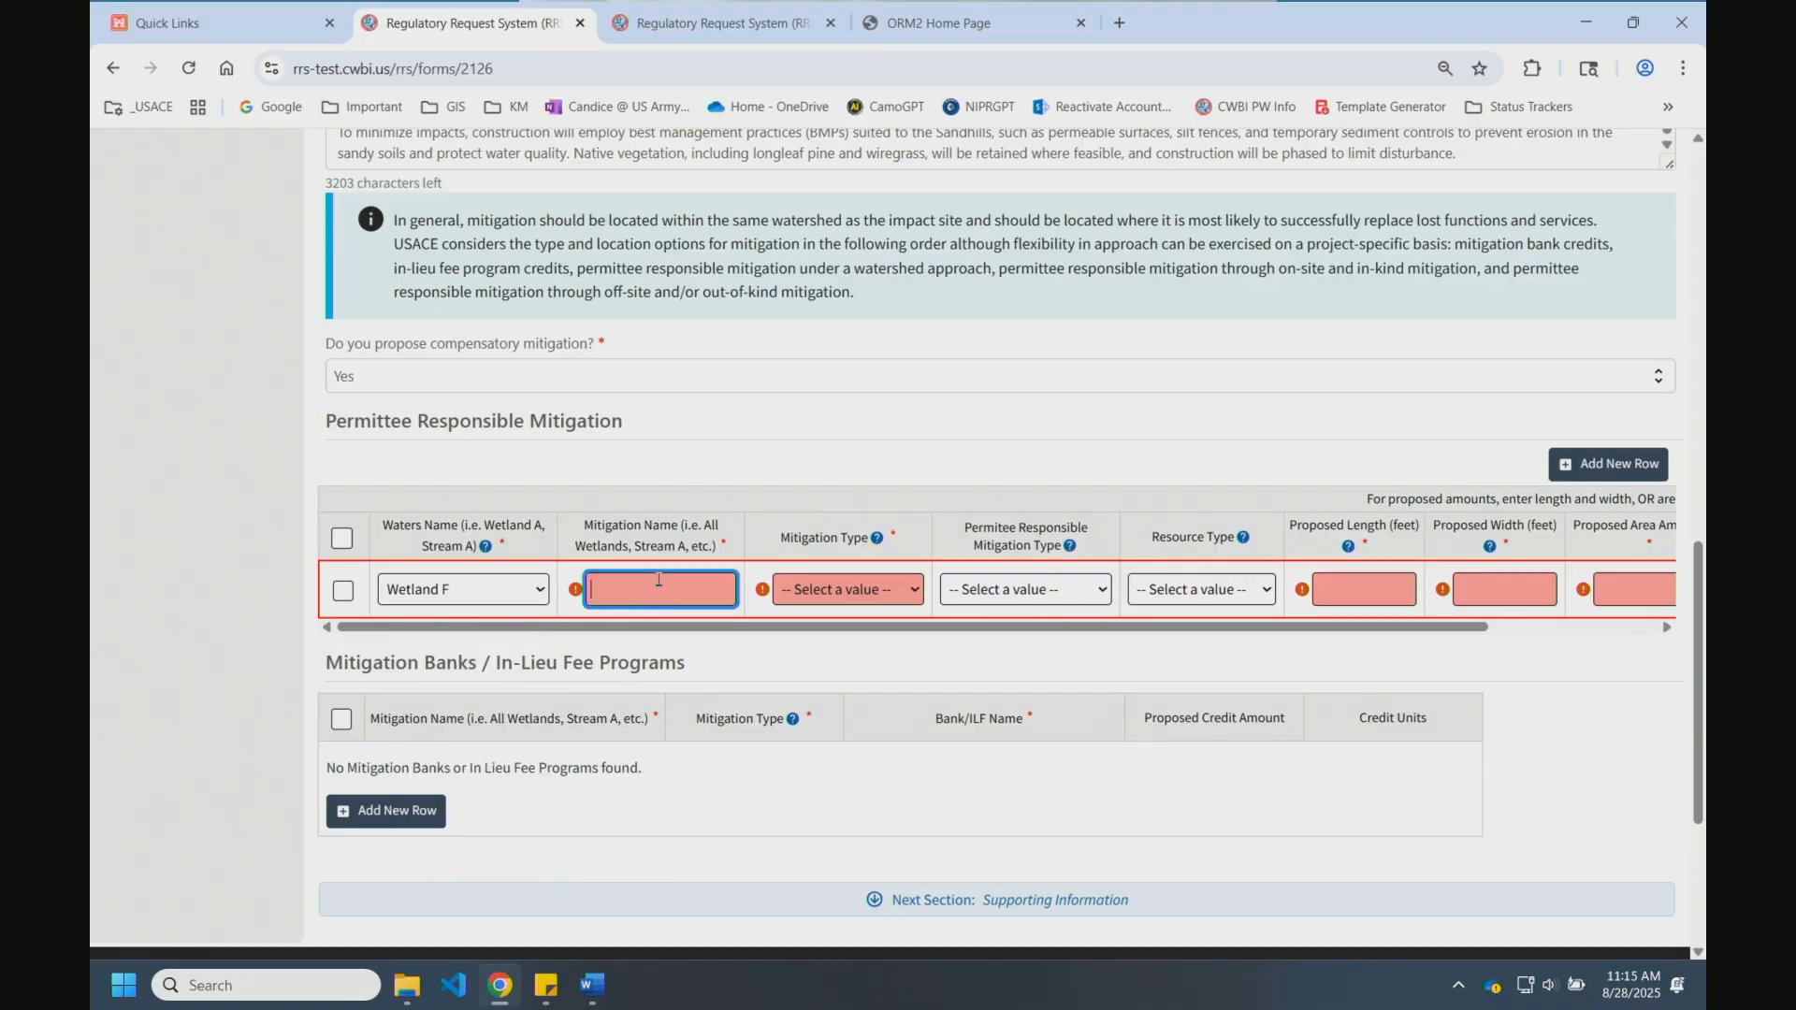
type("Enhancement area 1")
Step: Make the mitigation On-site, Enhancement type, Non-Tidal Wetland resource
left_click(832, 580)
left_click(841, 621)
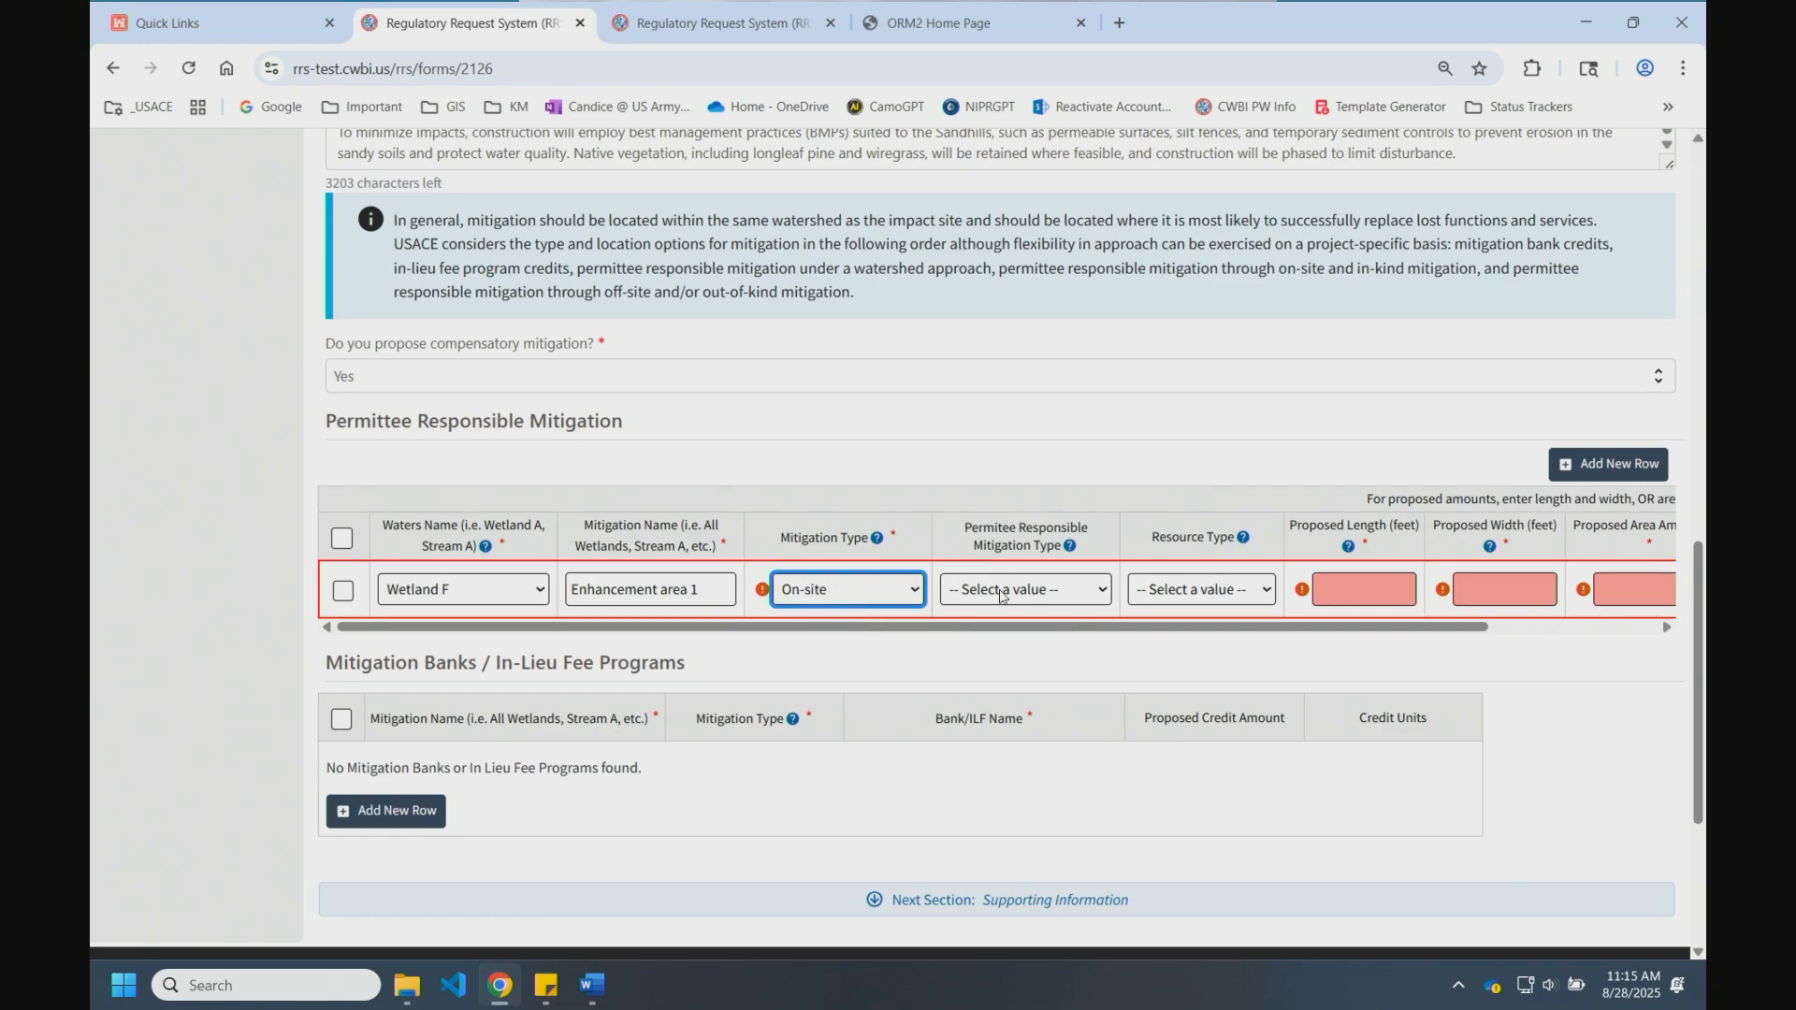
left_click(1059, 598)
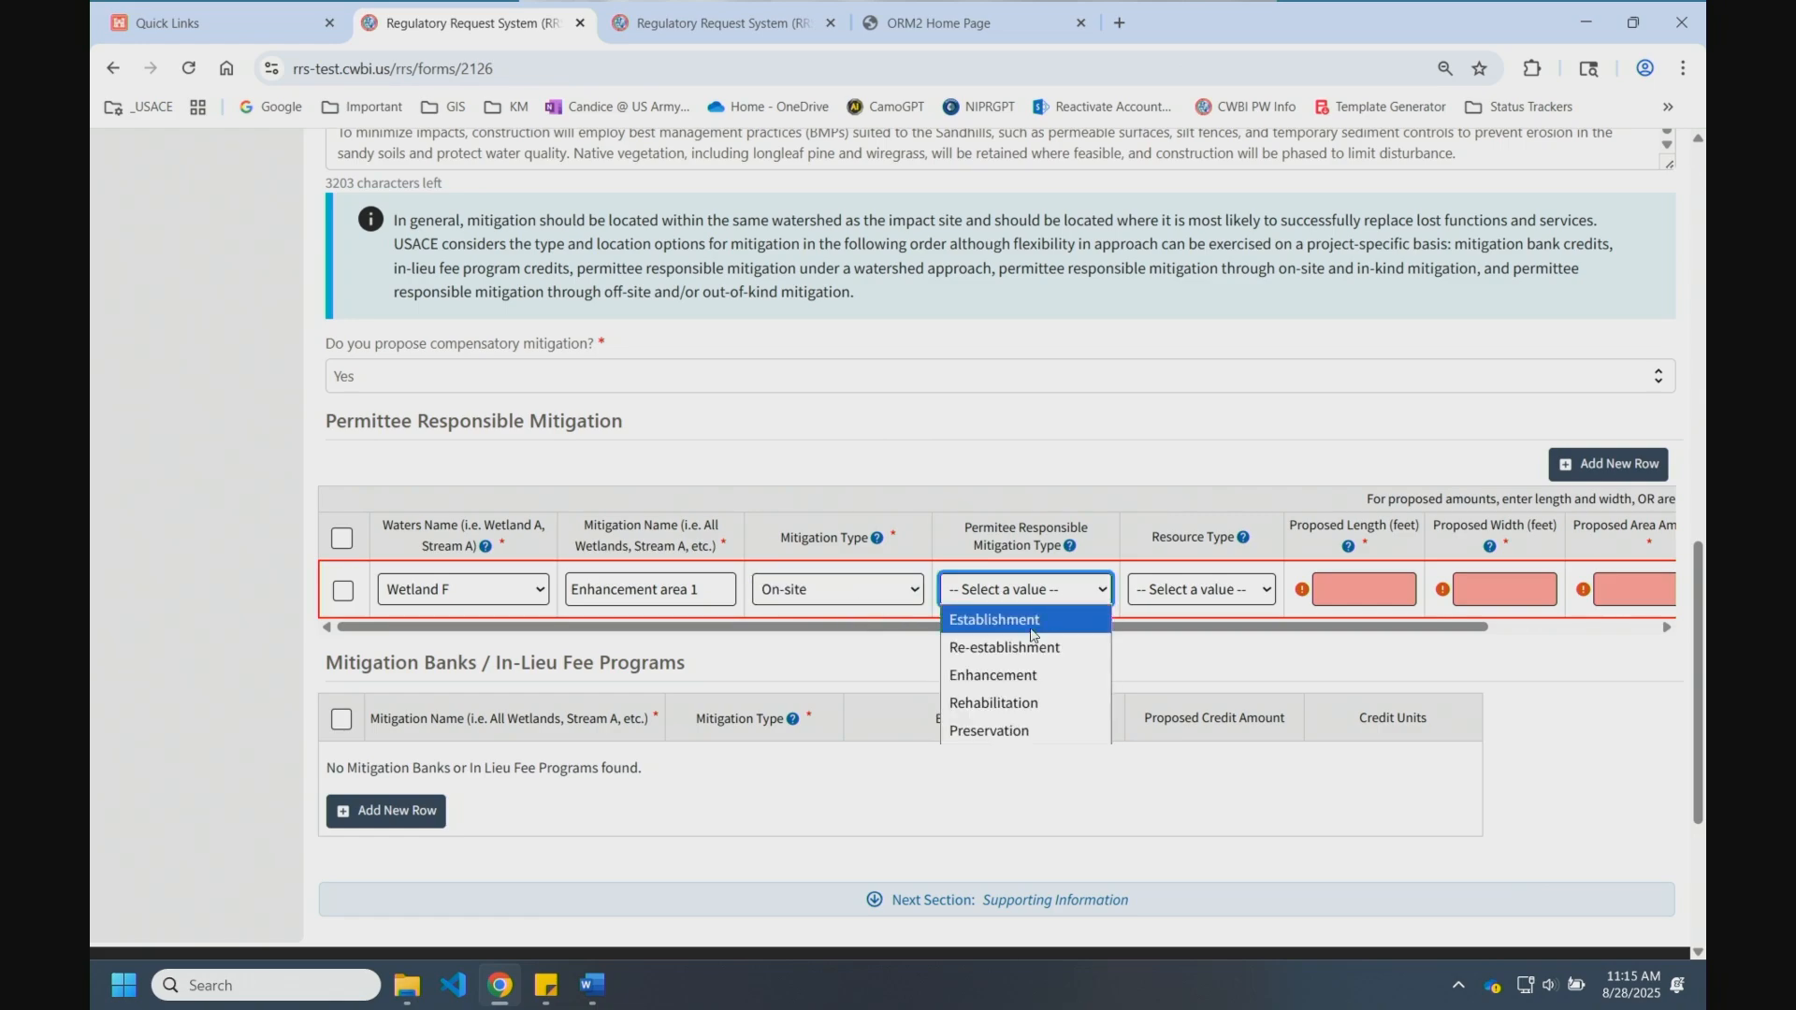
left_click(1010, 675)
left_click(1267, 595)
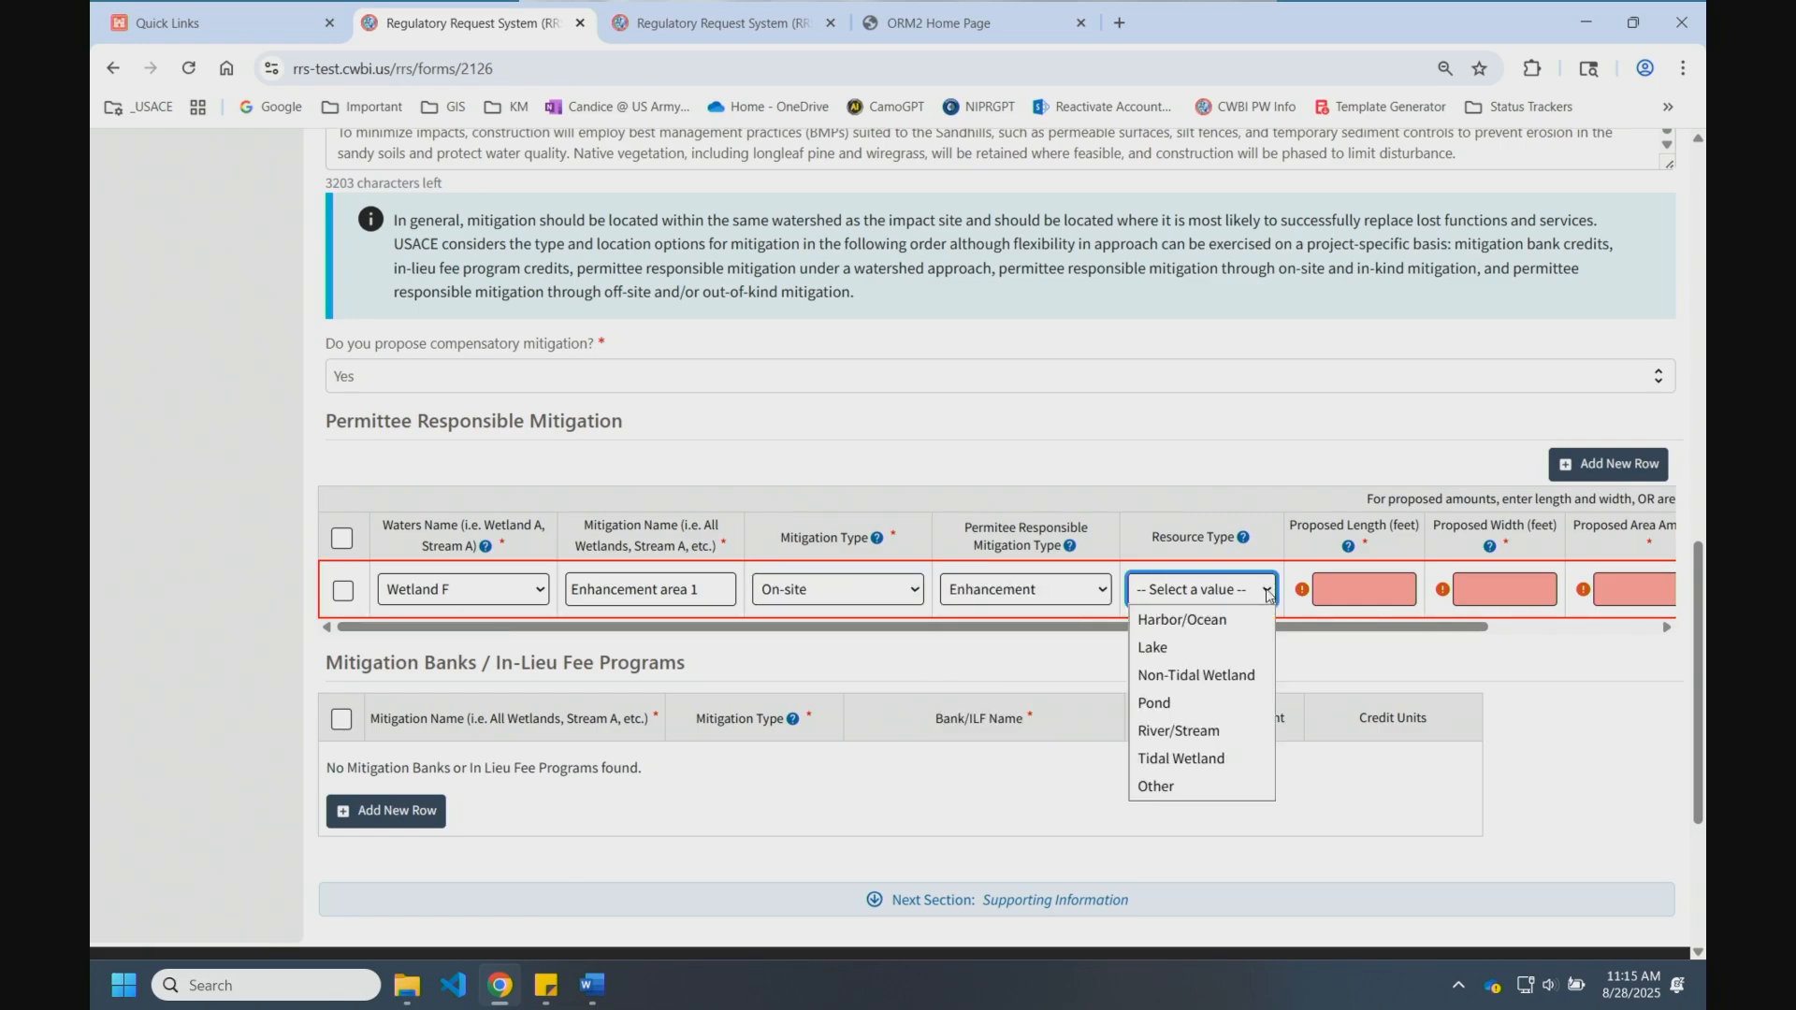
left_click(1220, 682)
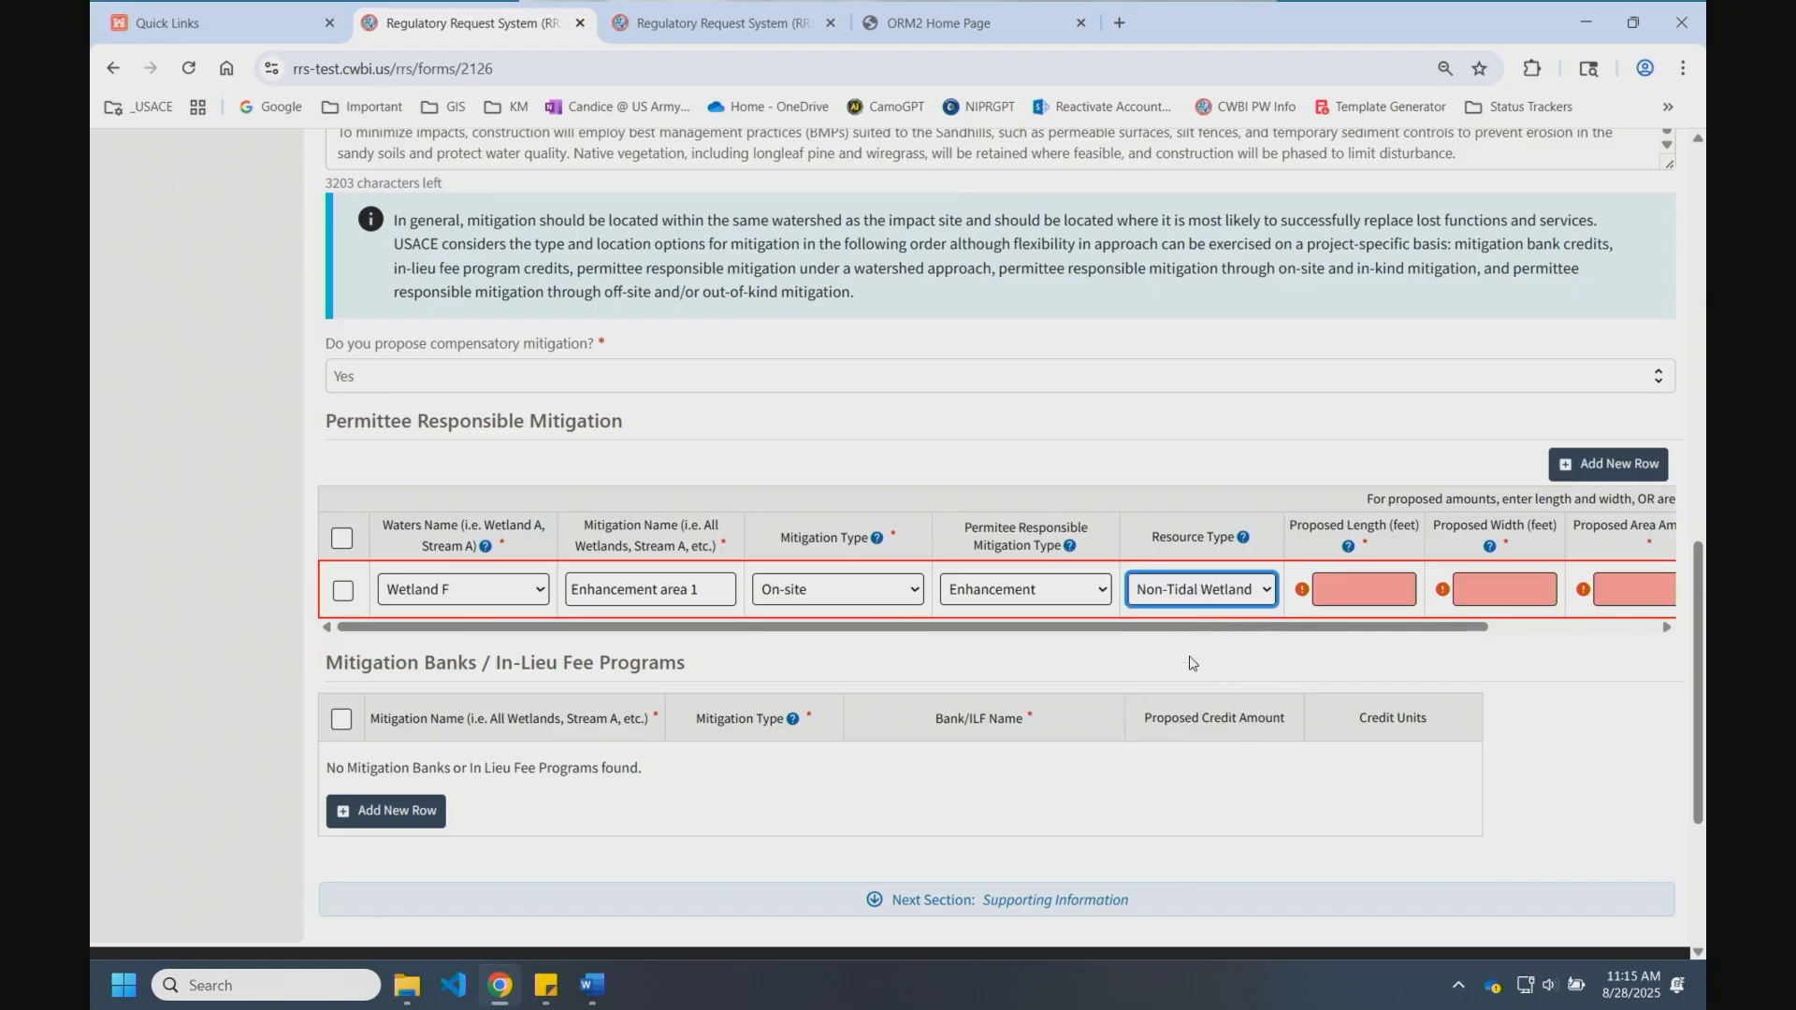
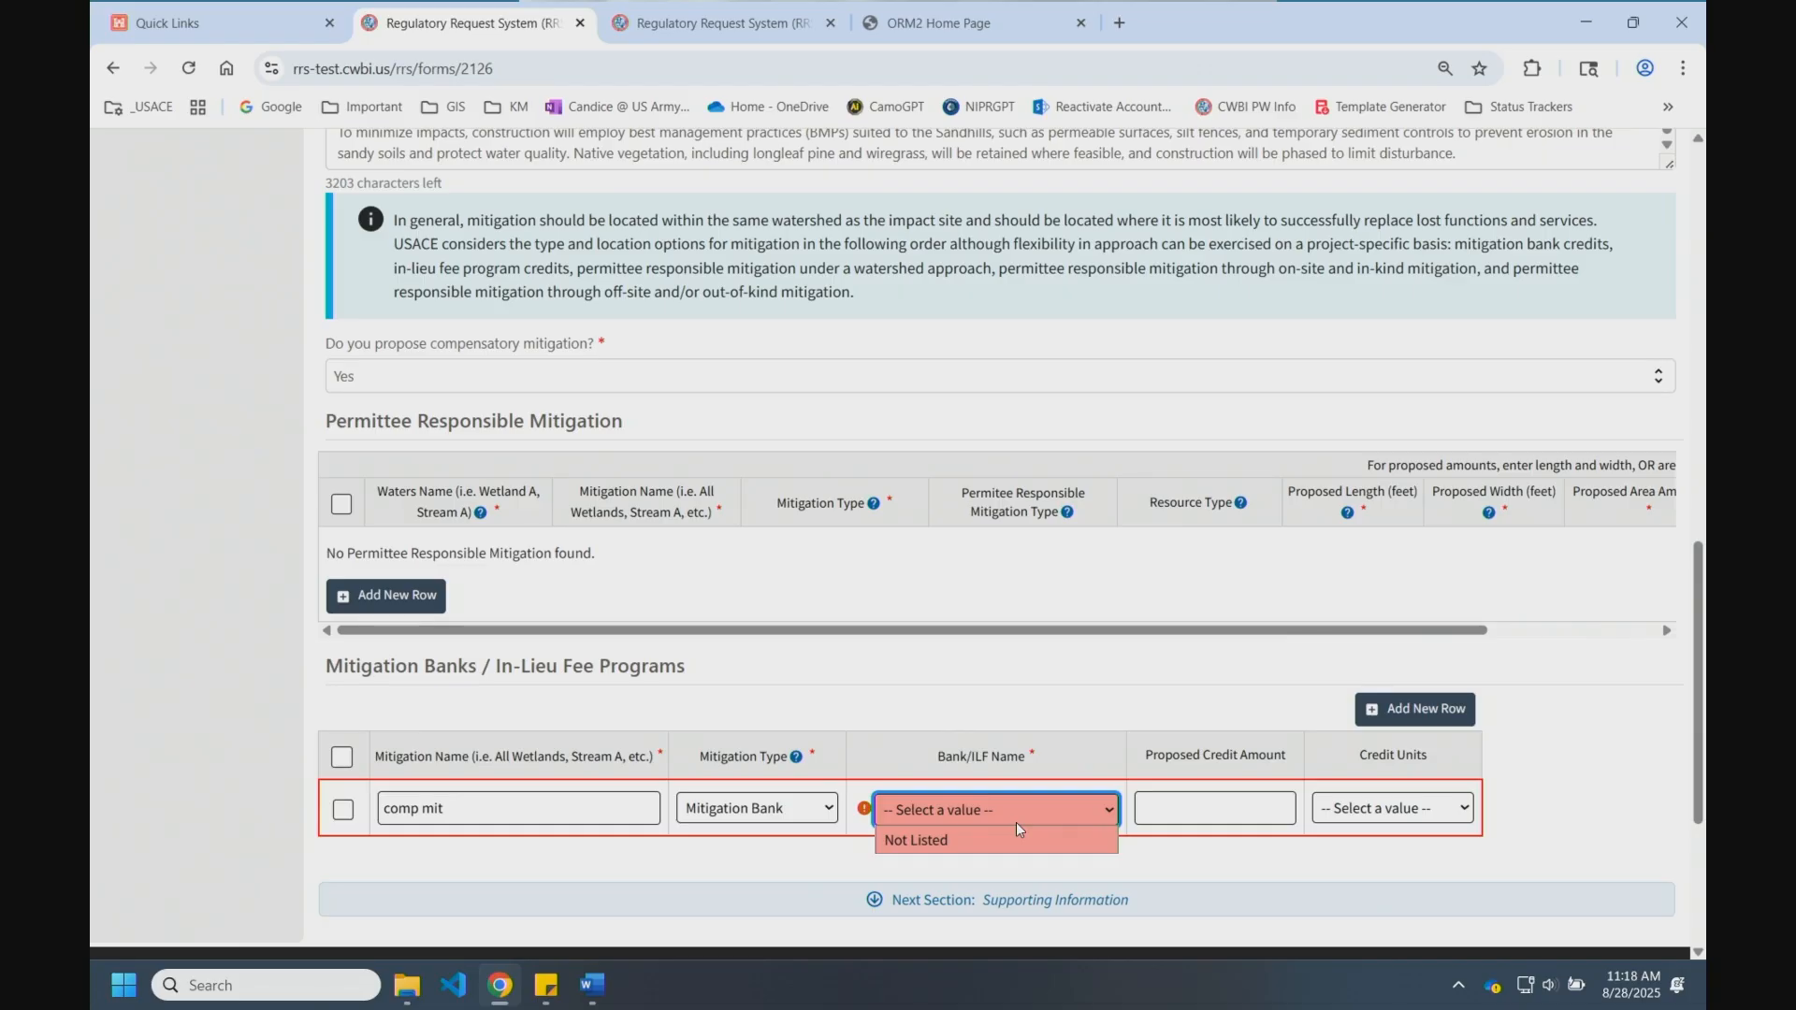
Step: Give the mitigation bank row 1 Assessment Based credit, bank name Not Listed, and advance to Supporting Information
left_click(1168, 821)
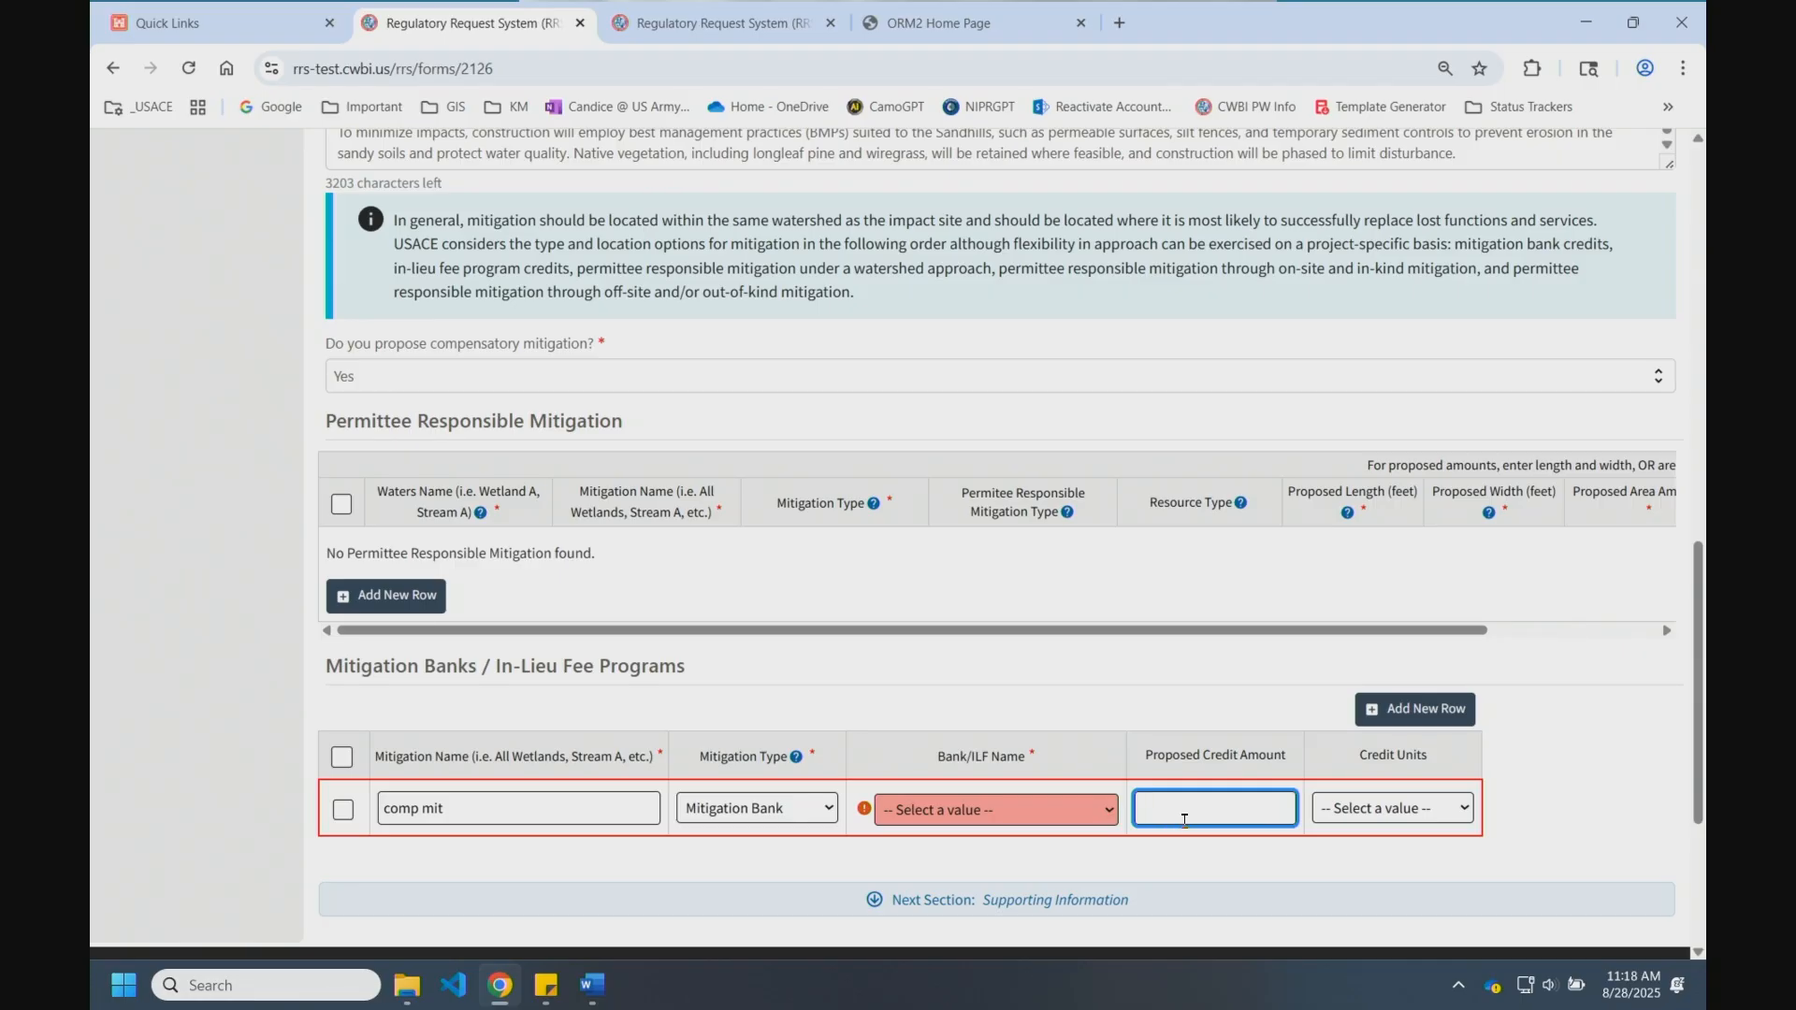
left_click(1361, 814)
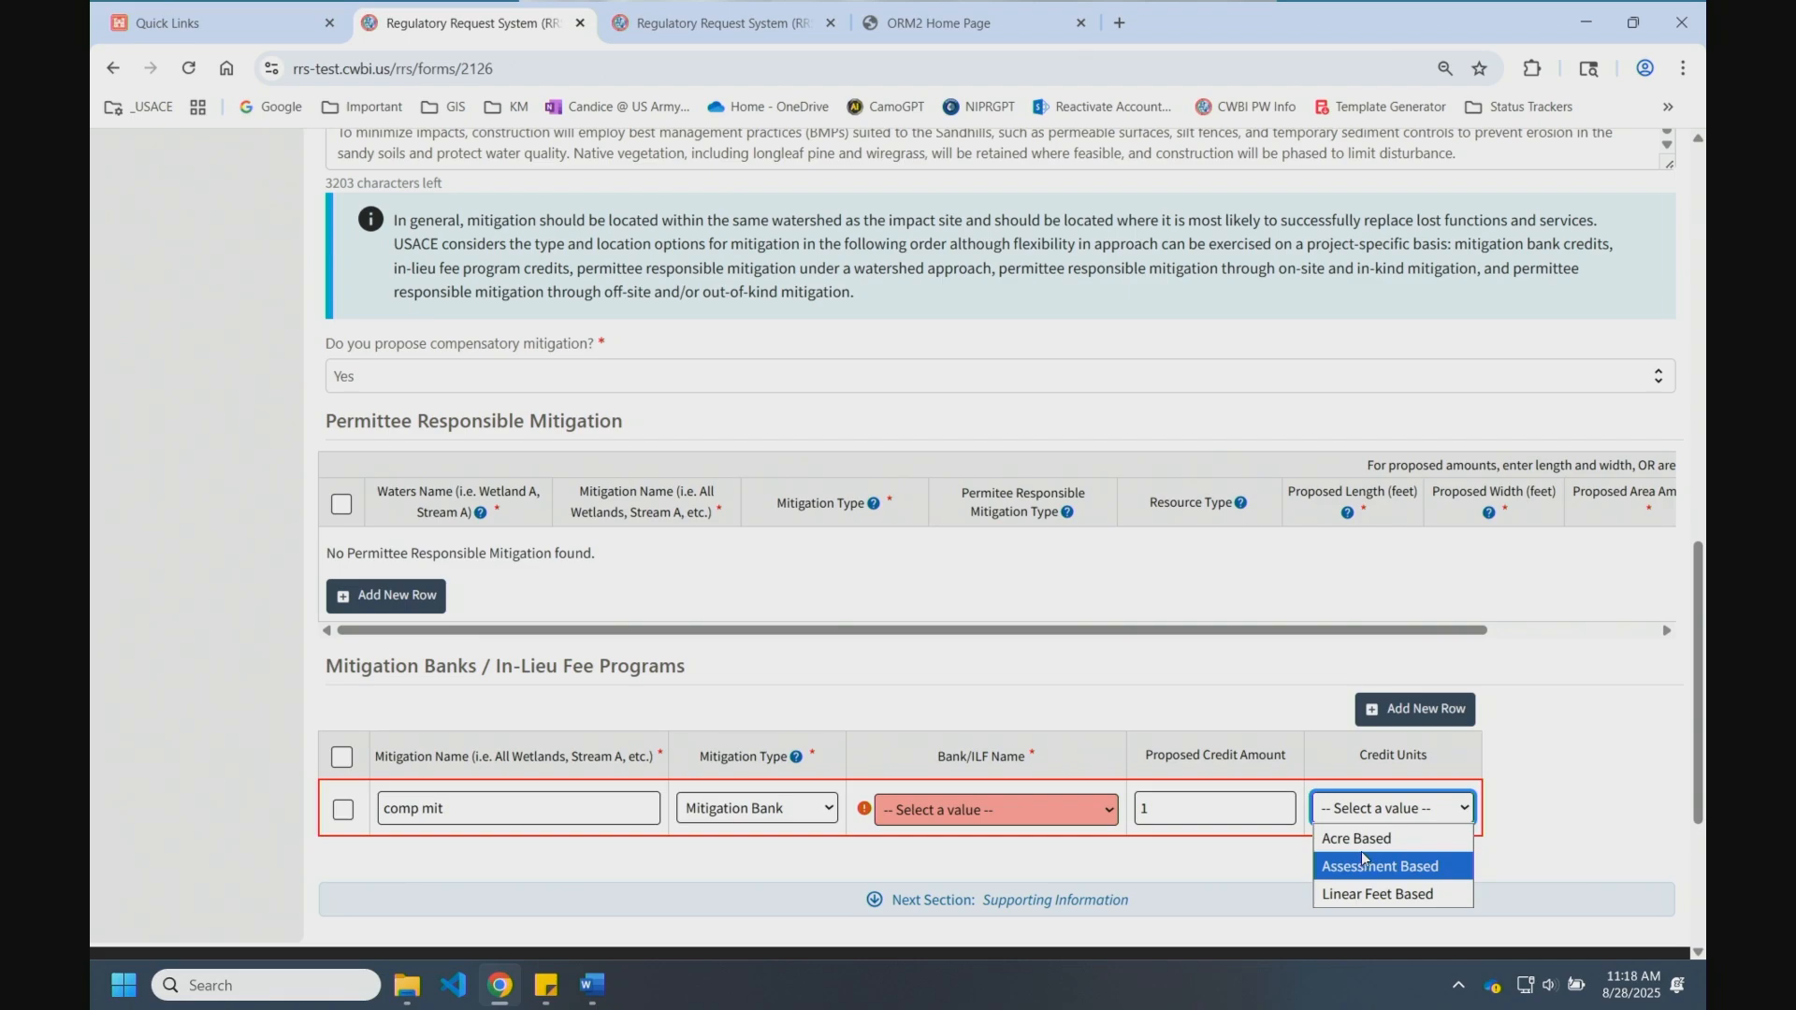
left_click(1380, 867)
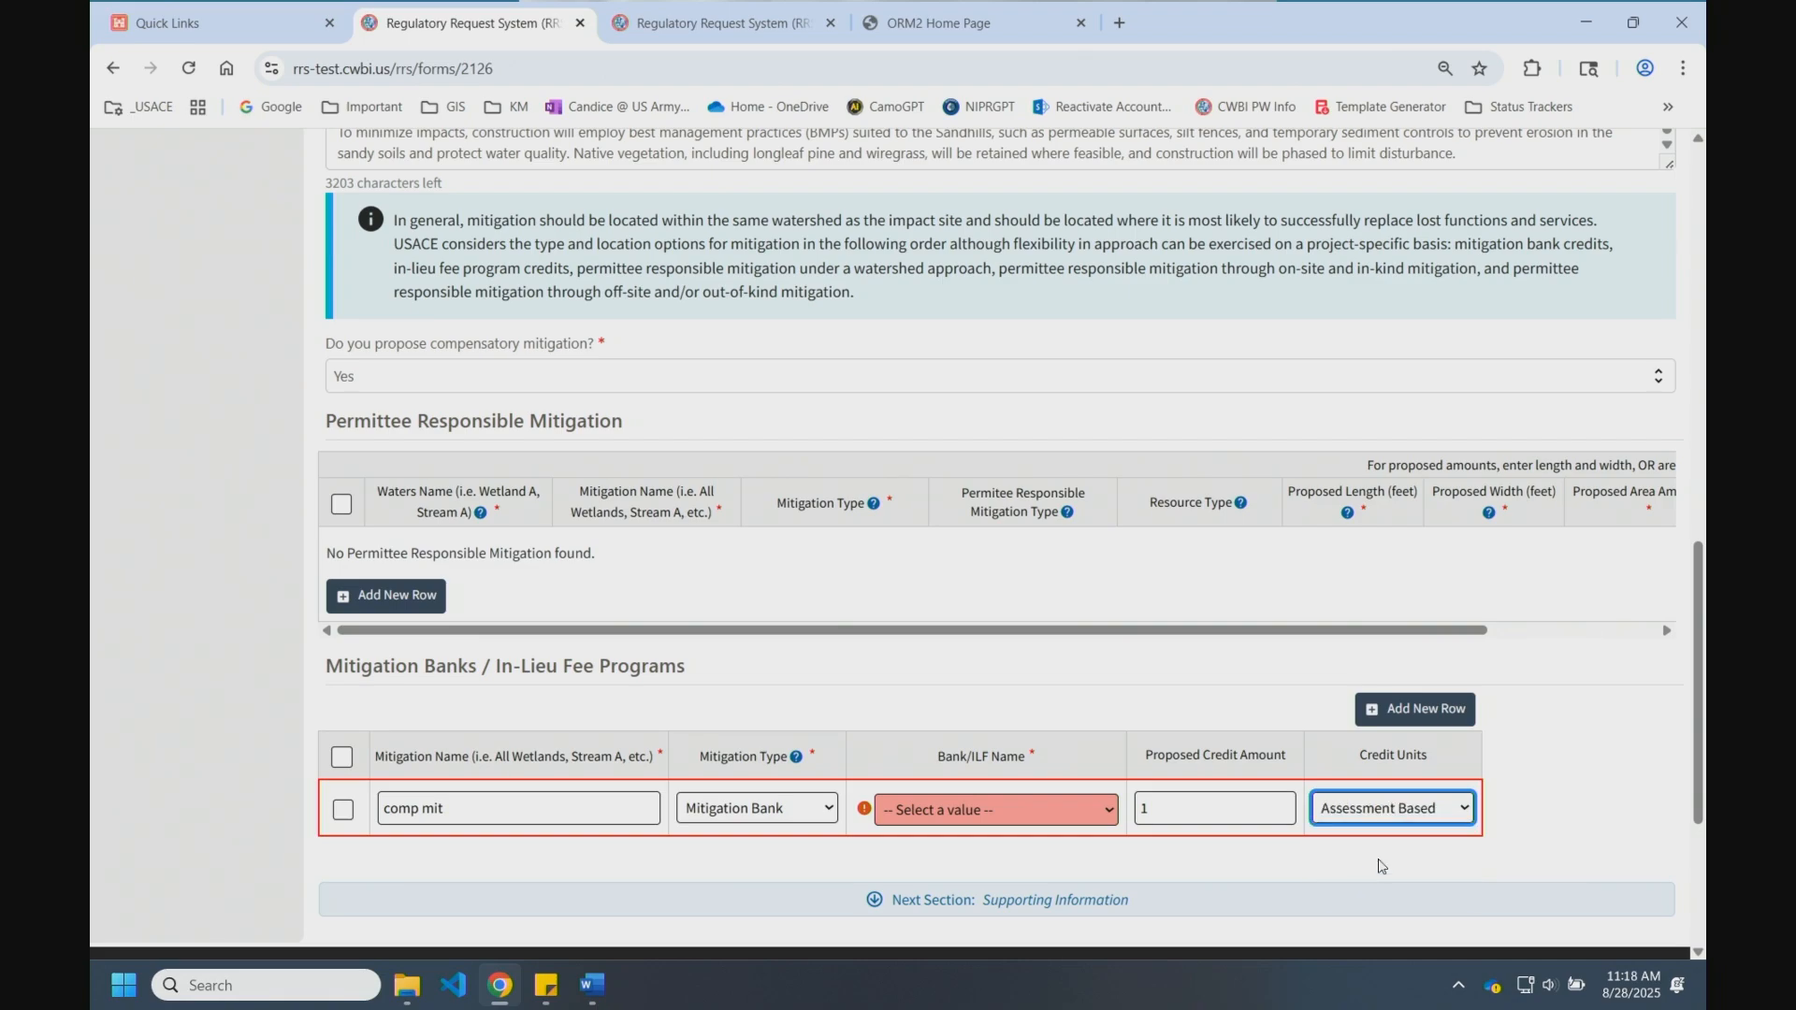
left_click(1032, 812)
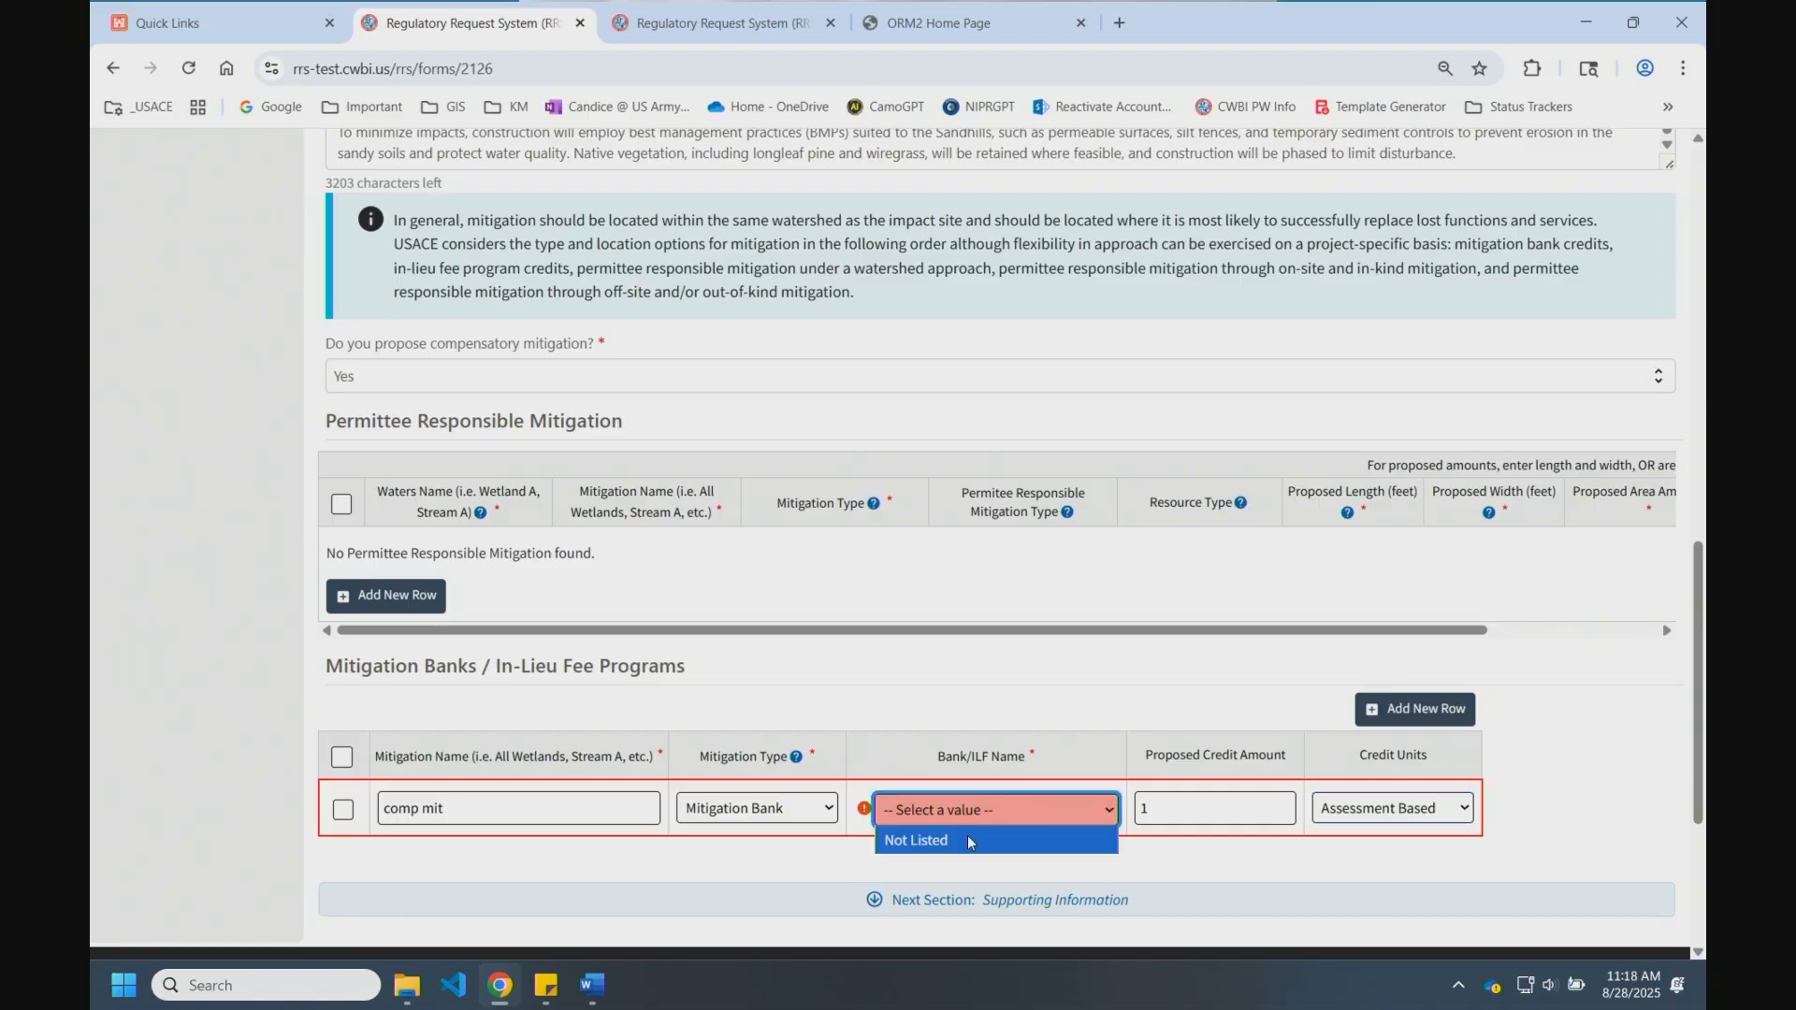
left_click(972, 842)
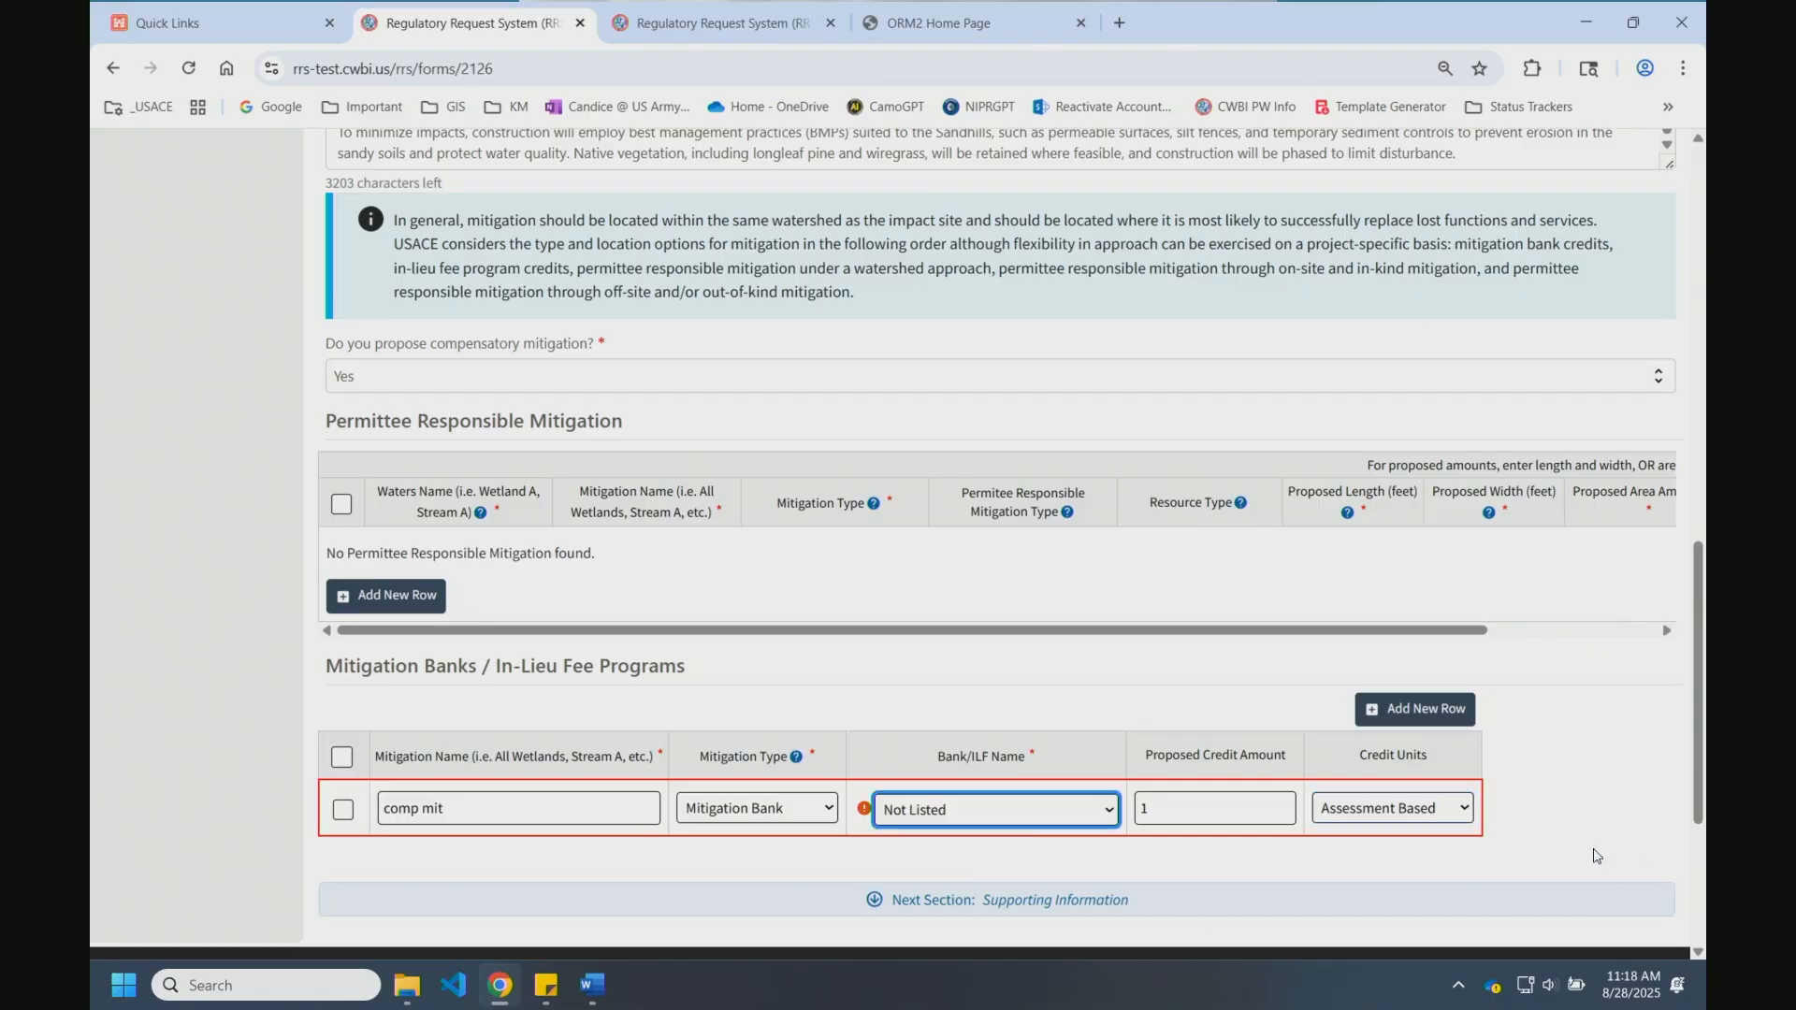
scroll(1595, 856, "down", 3)
left_click(1118, 641)
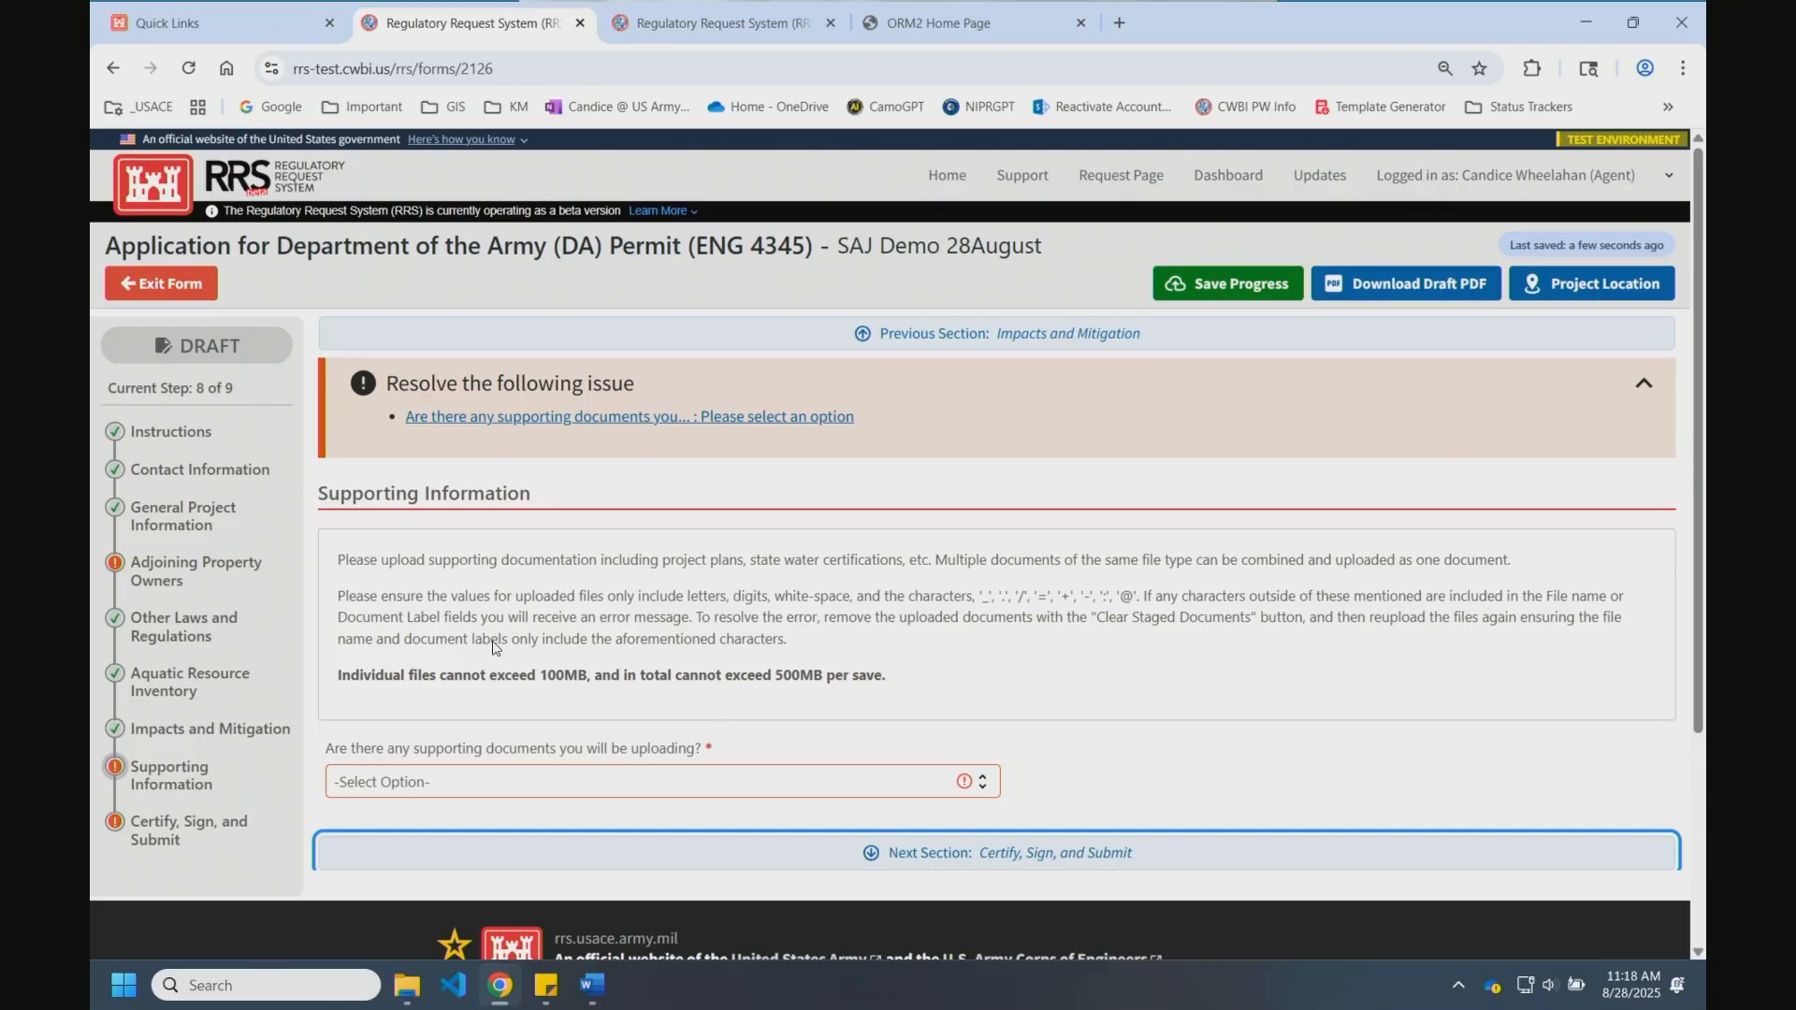
Step: Note the 500MB upload limit, answer Yes to supporting documents, and start a new document row
left_click_drag(363, 674, 865, 702)
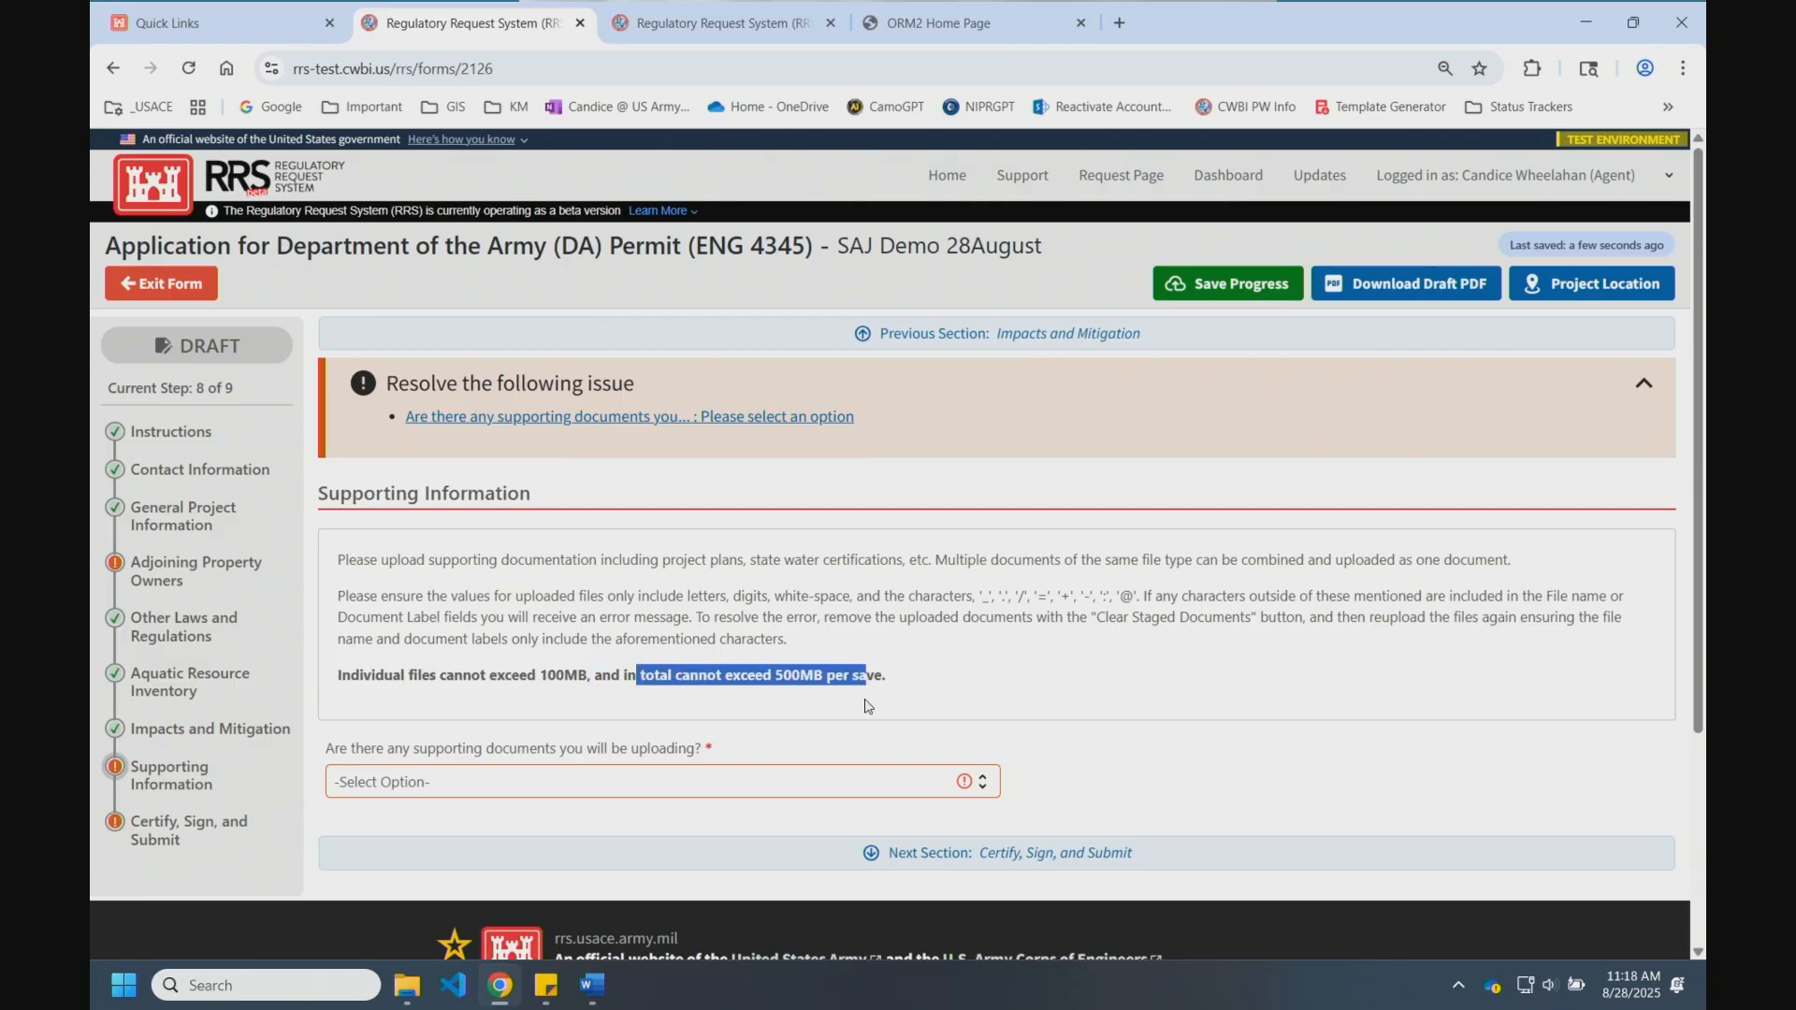
scroll(851, 710, "down", 3)
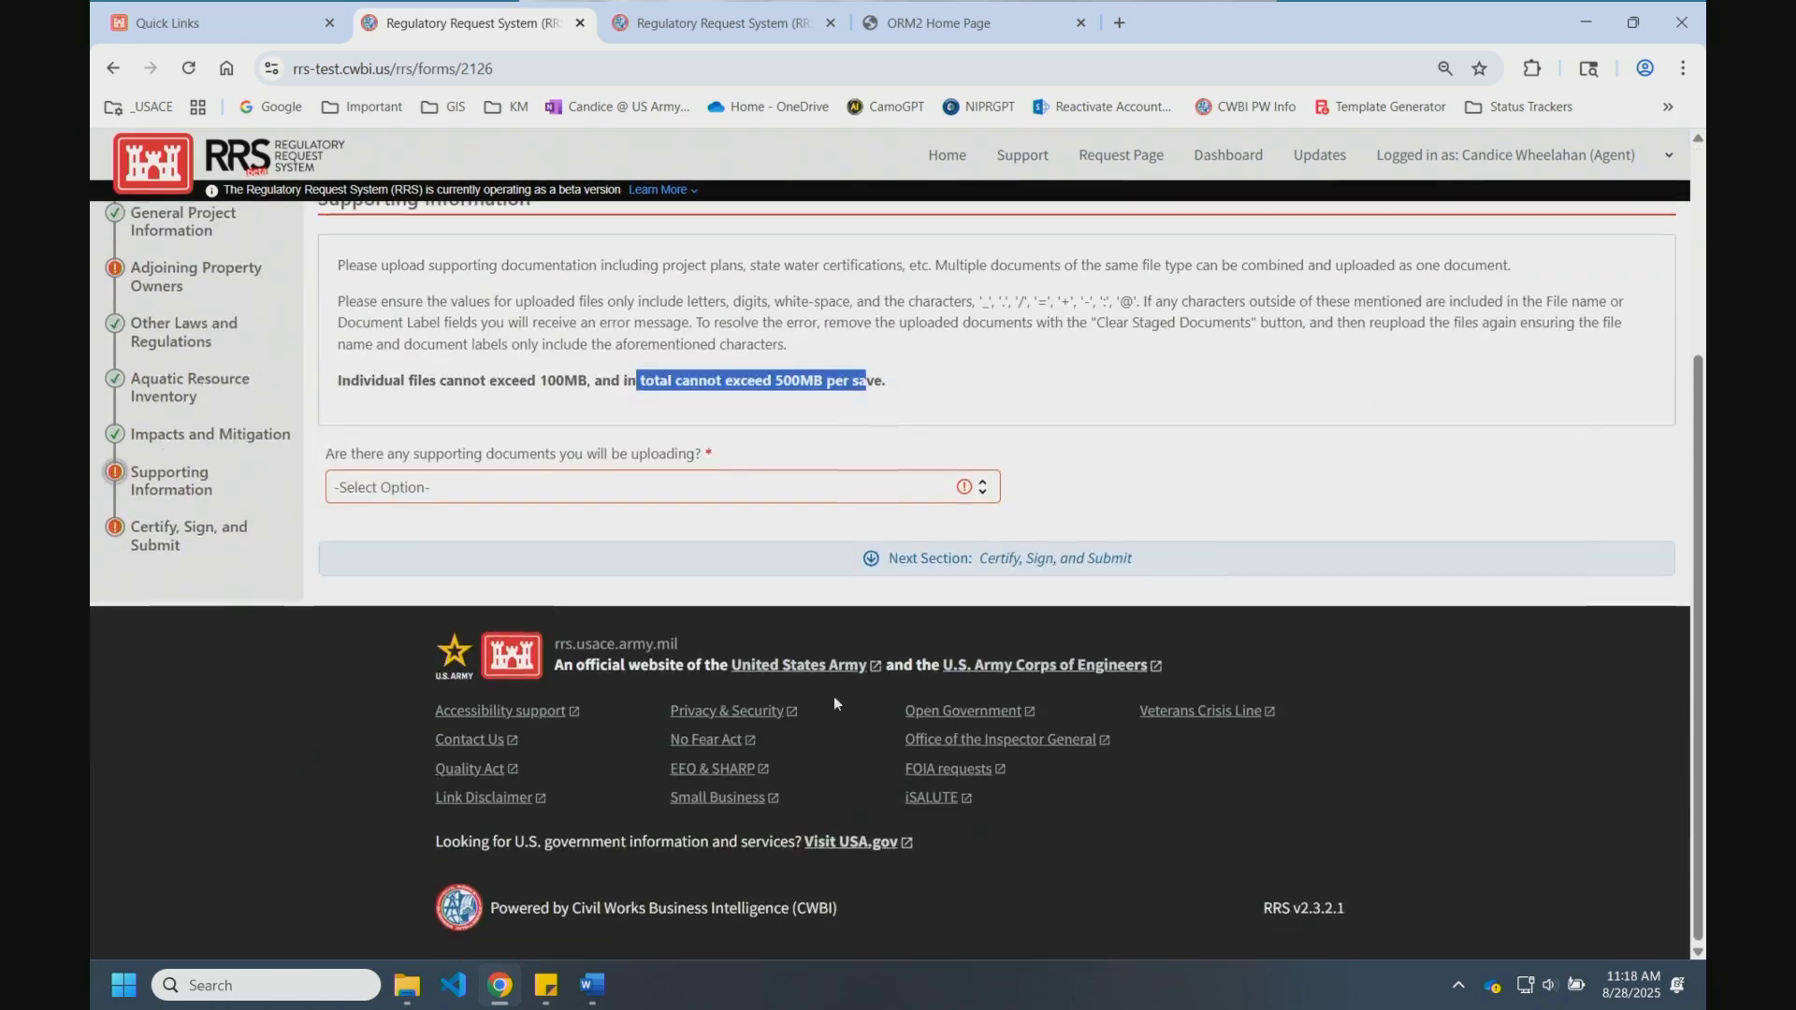
left_click(383, 494)
left_click(384, 517)
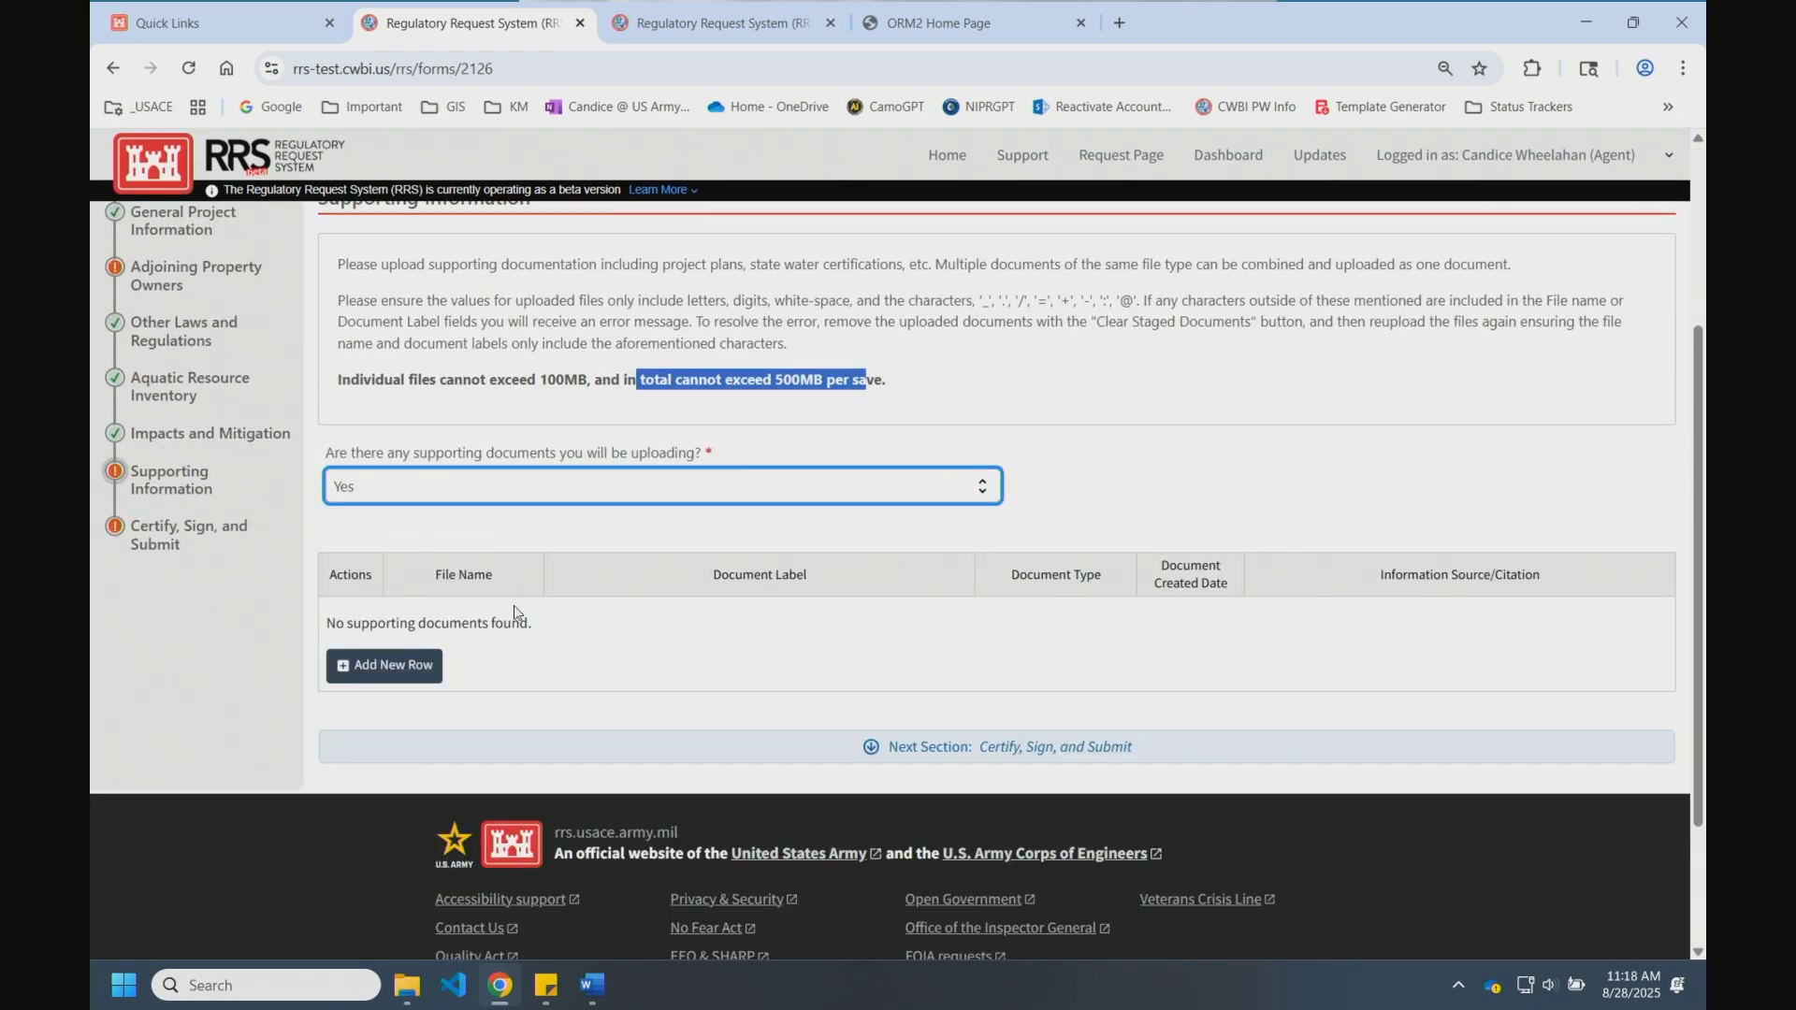
left_click(436, 675)
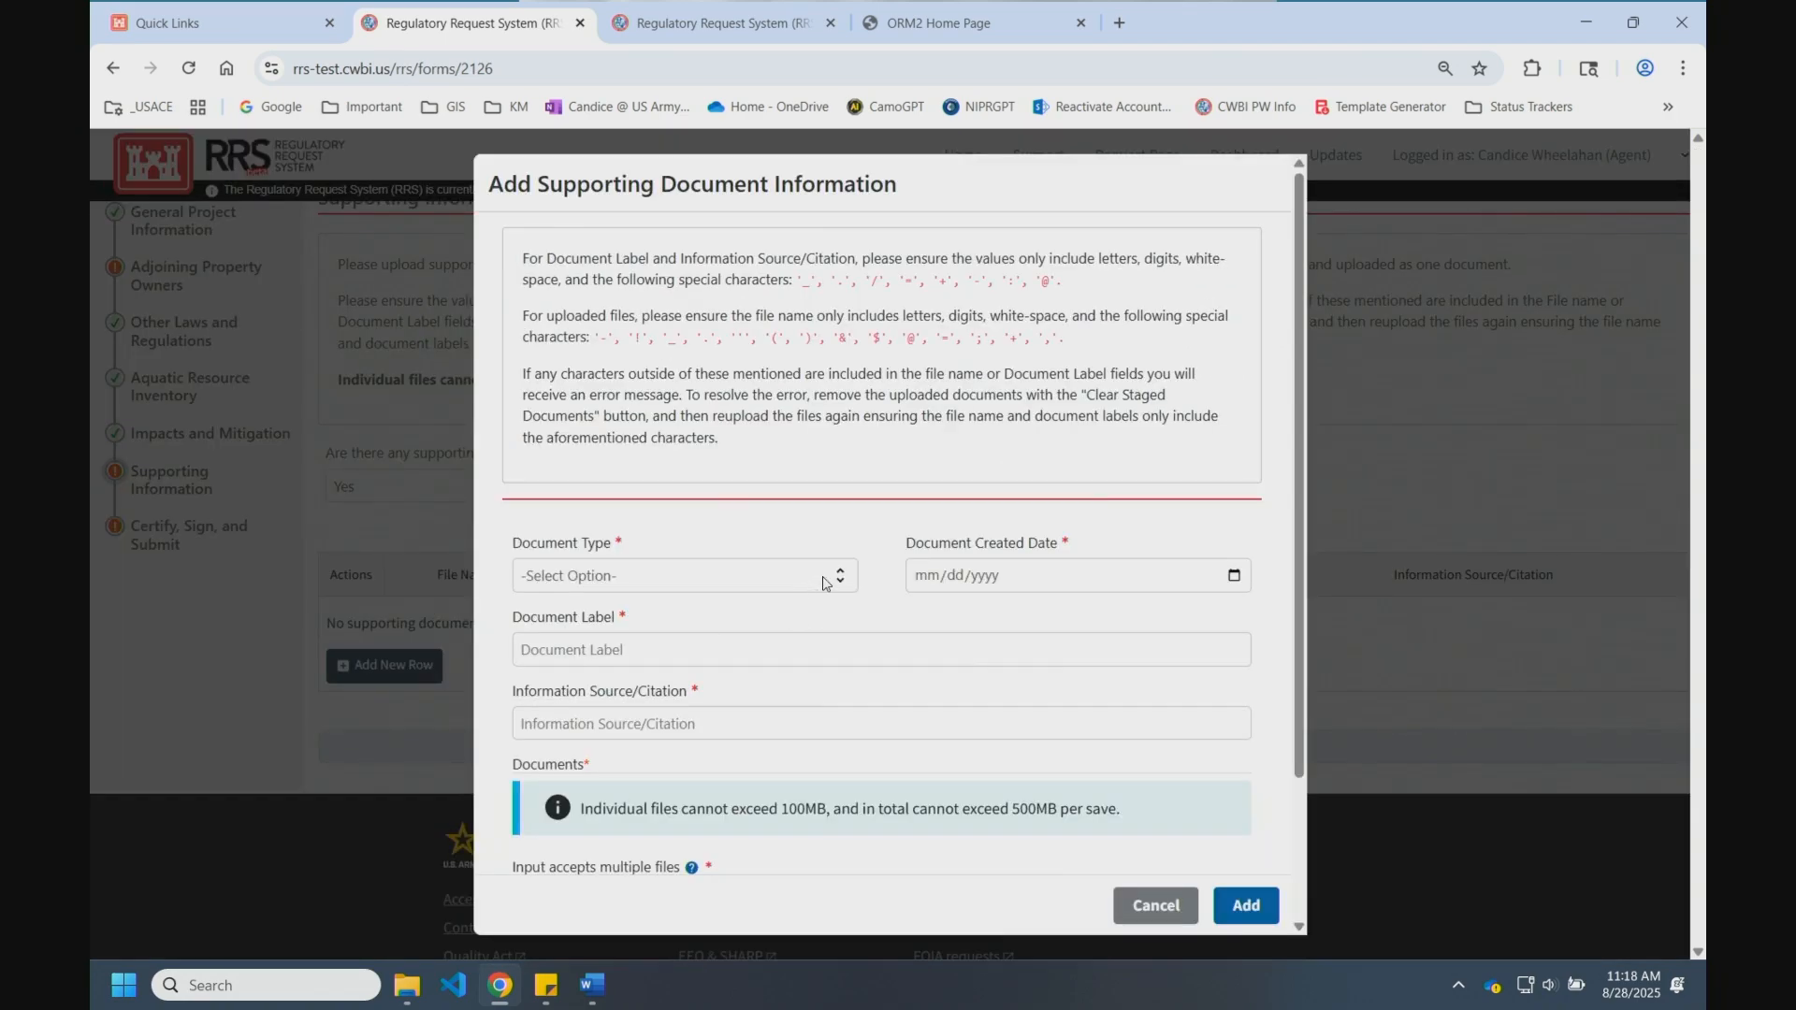
Step: Set the document type to Aerial Photographs, dated 2025-08-15, labelled 'Site photos', source 'co dron.'
left_click(789, 578)
scroll(721, 393, "down", 1)
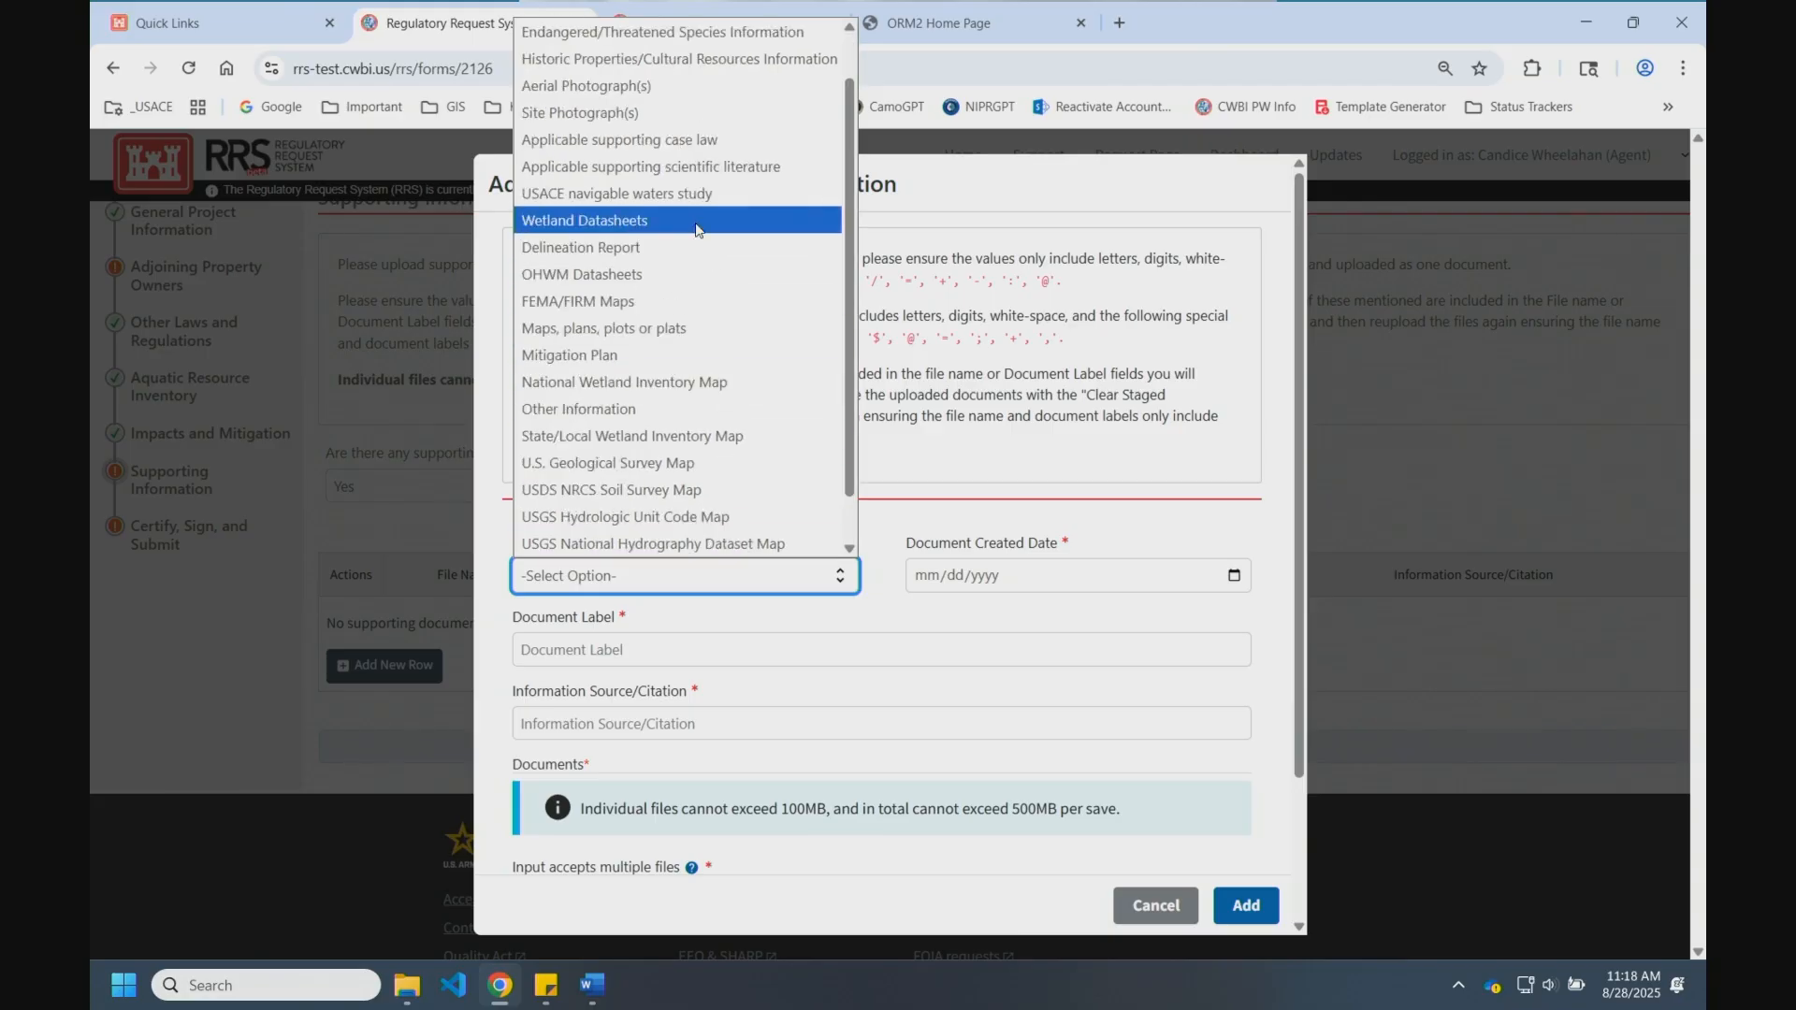
left_click(636, 85)
left_click(1125, 576)
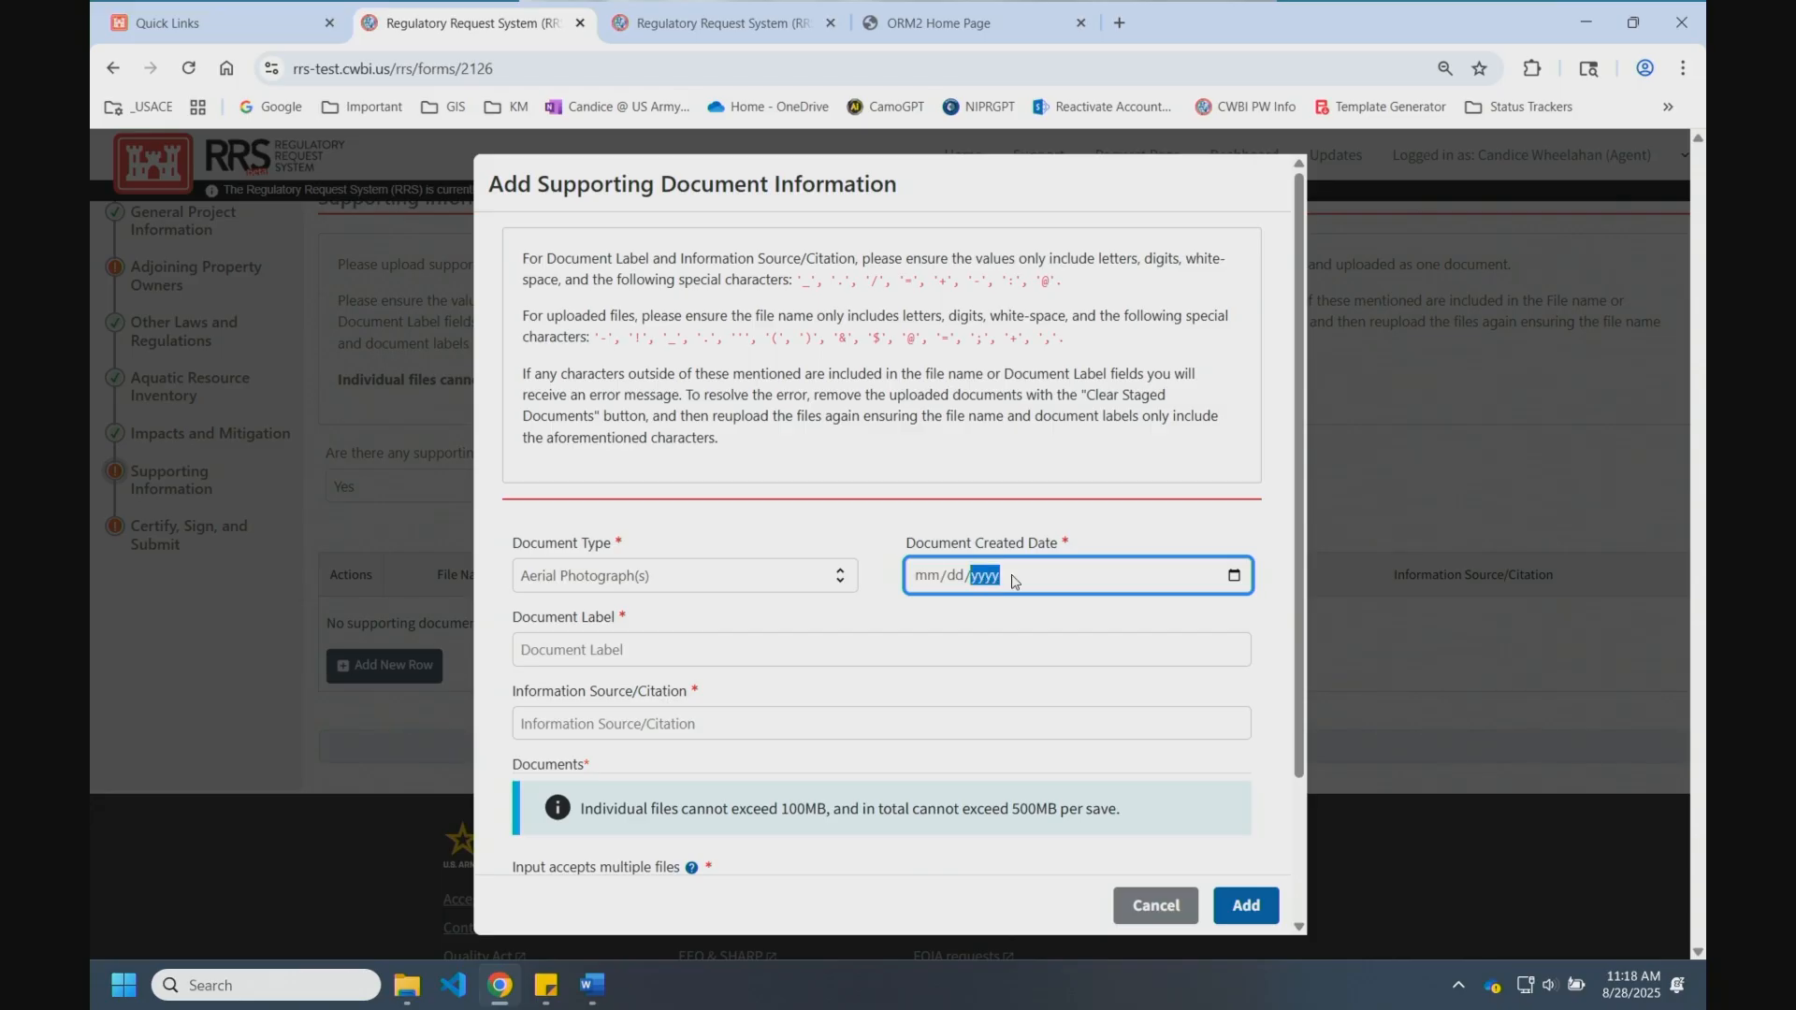
left_click(1235, 575)
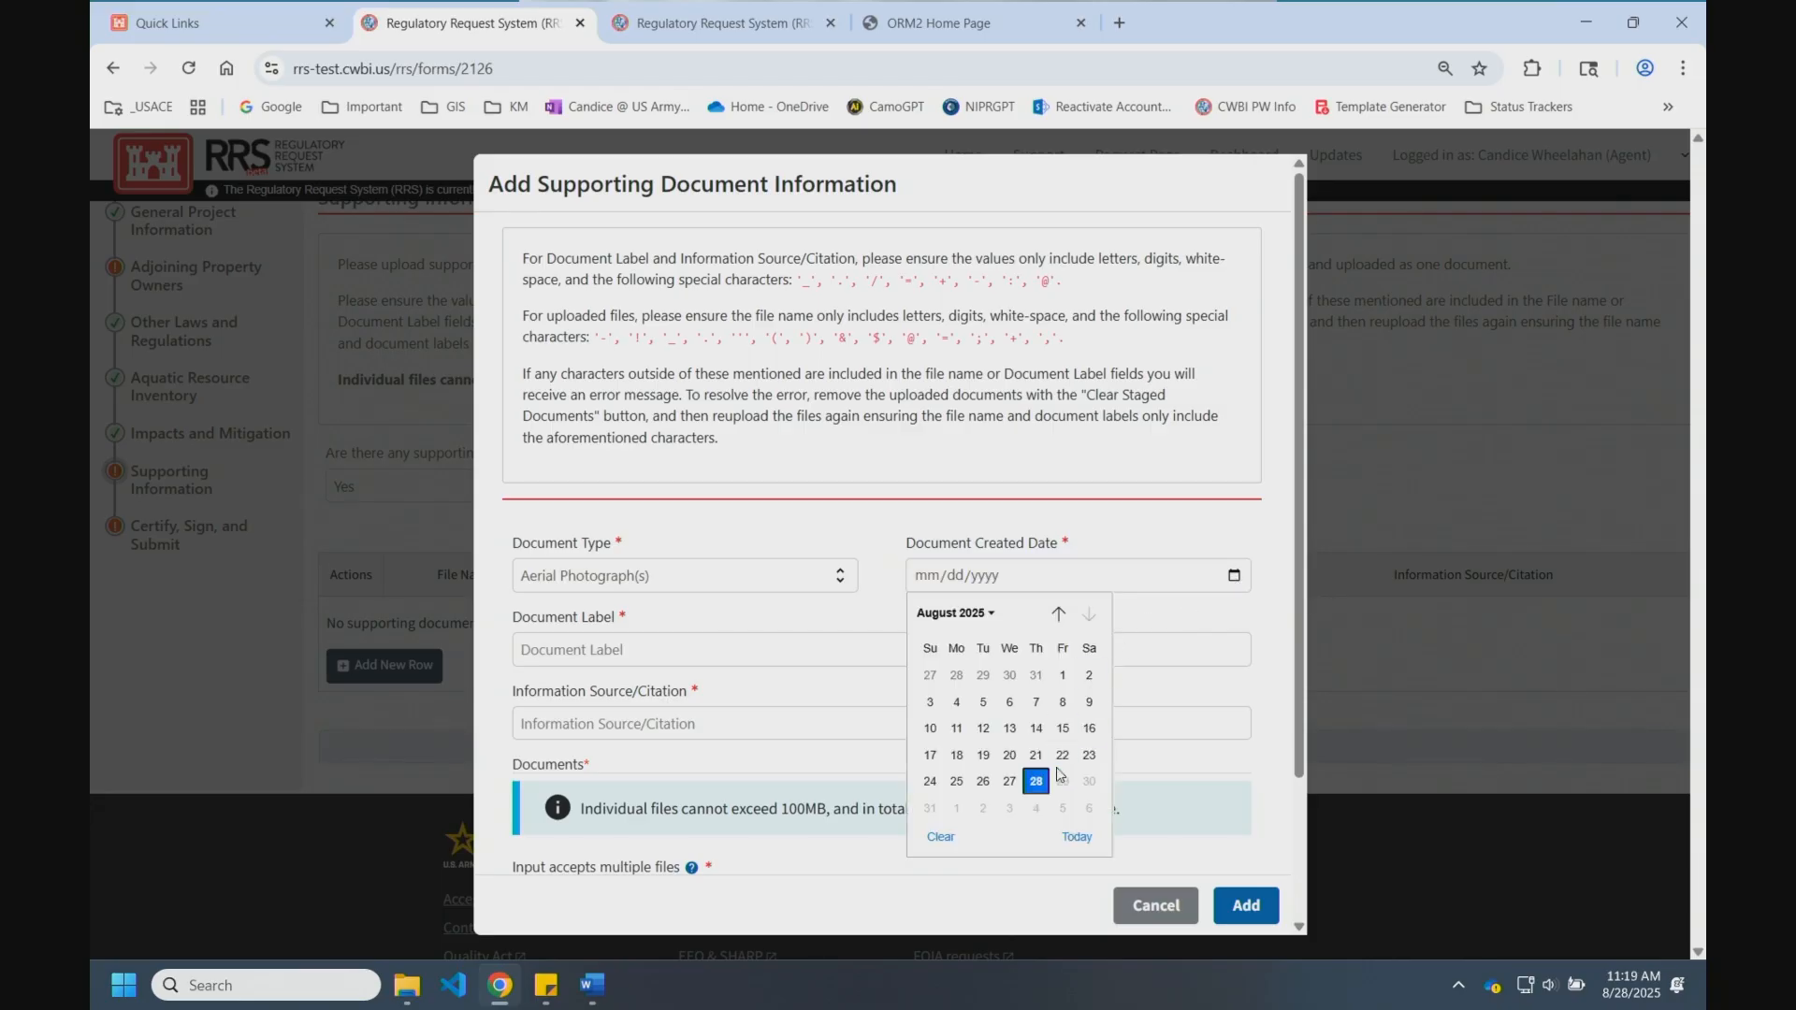
left_click(1062, 729)
left_click(579, 655)
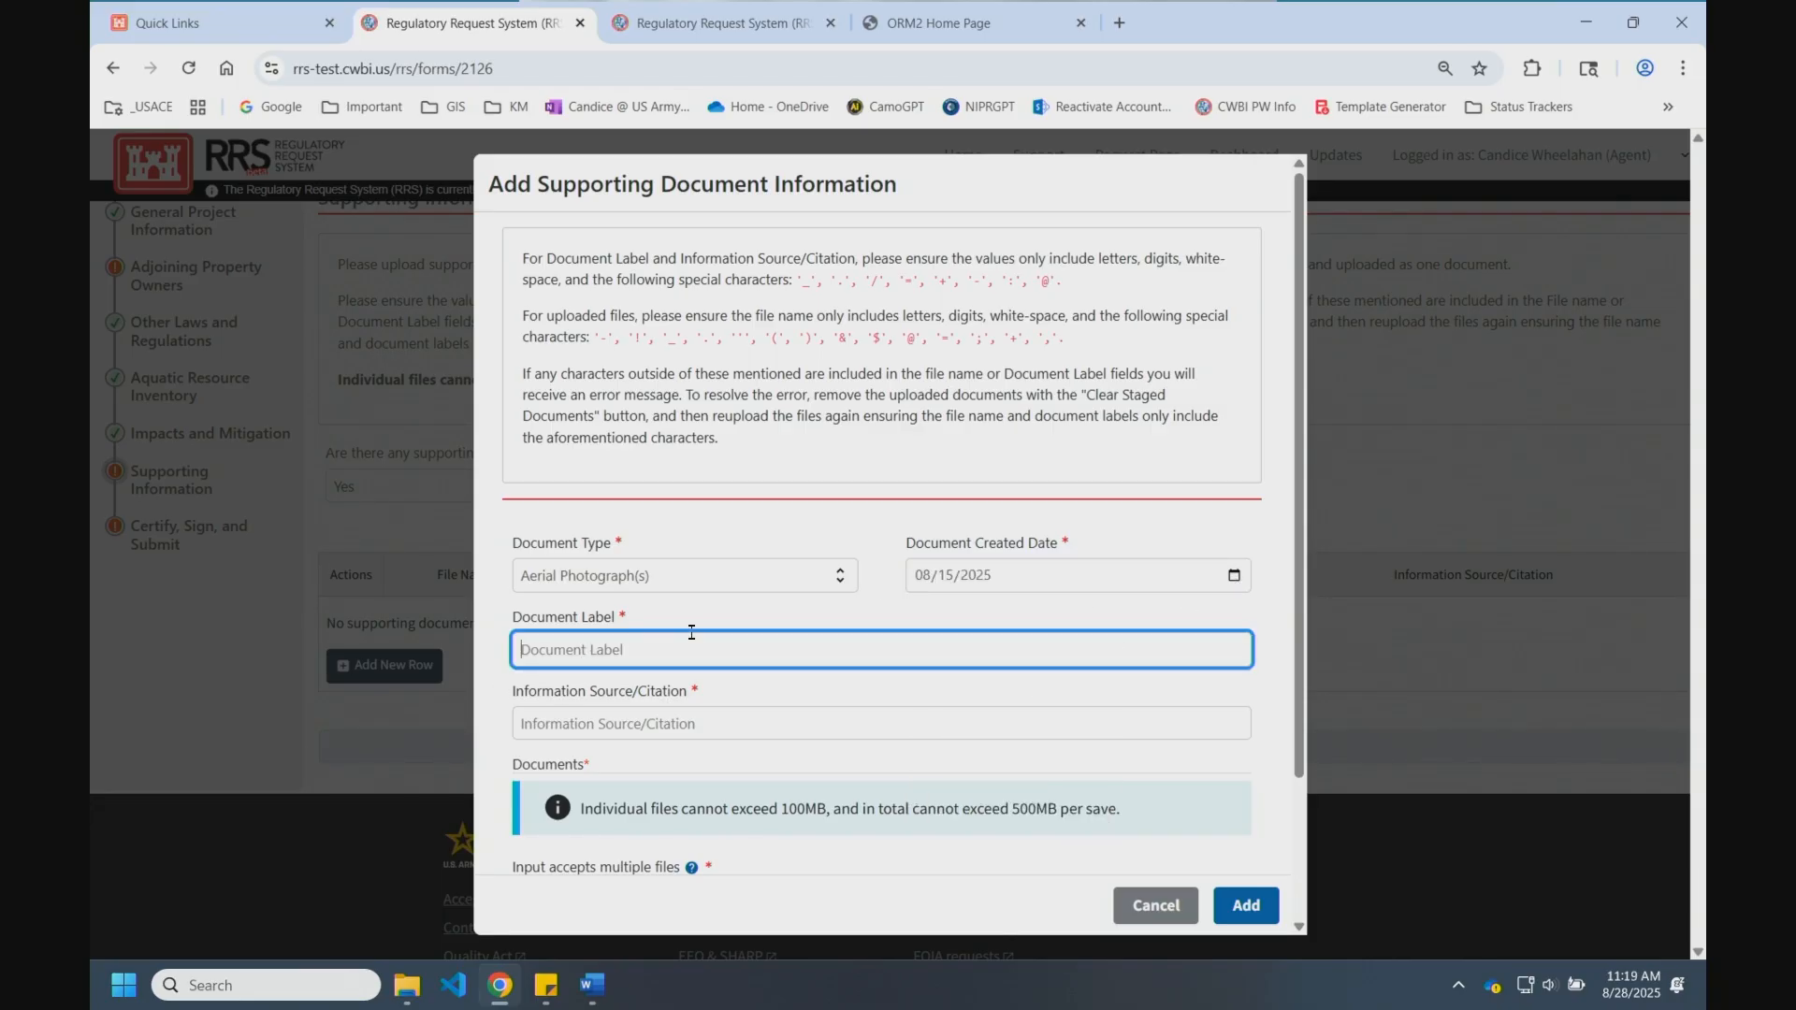
type("Site photos")
left_click(708, 716)
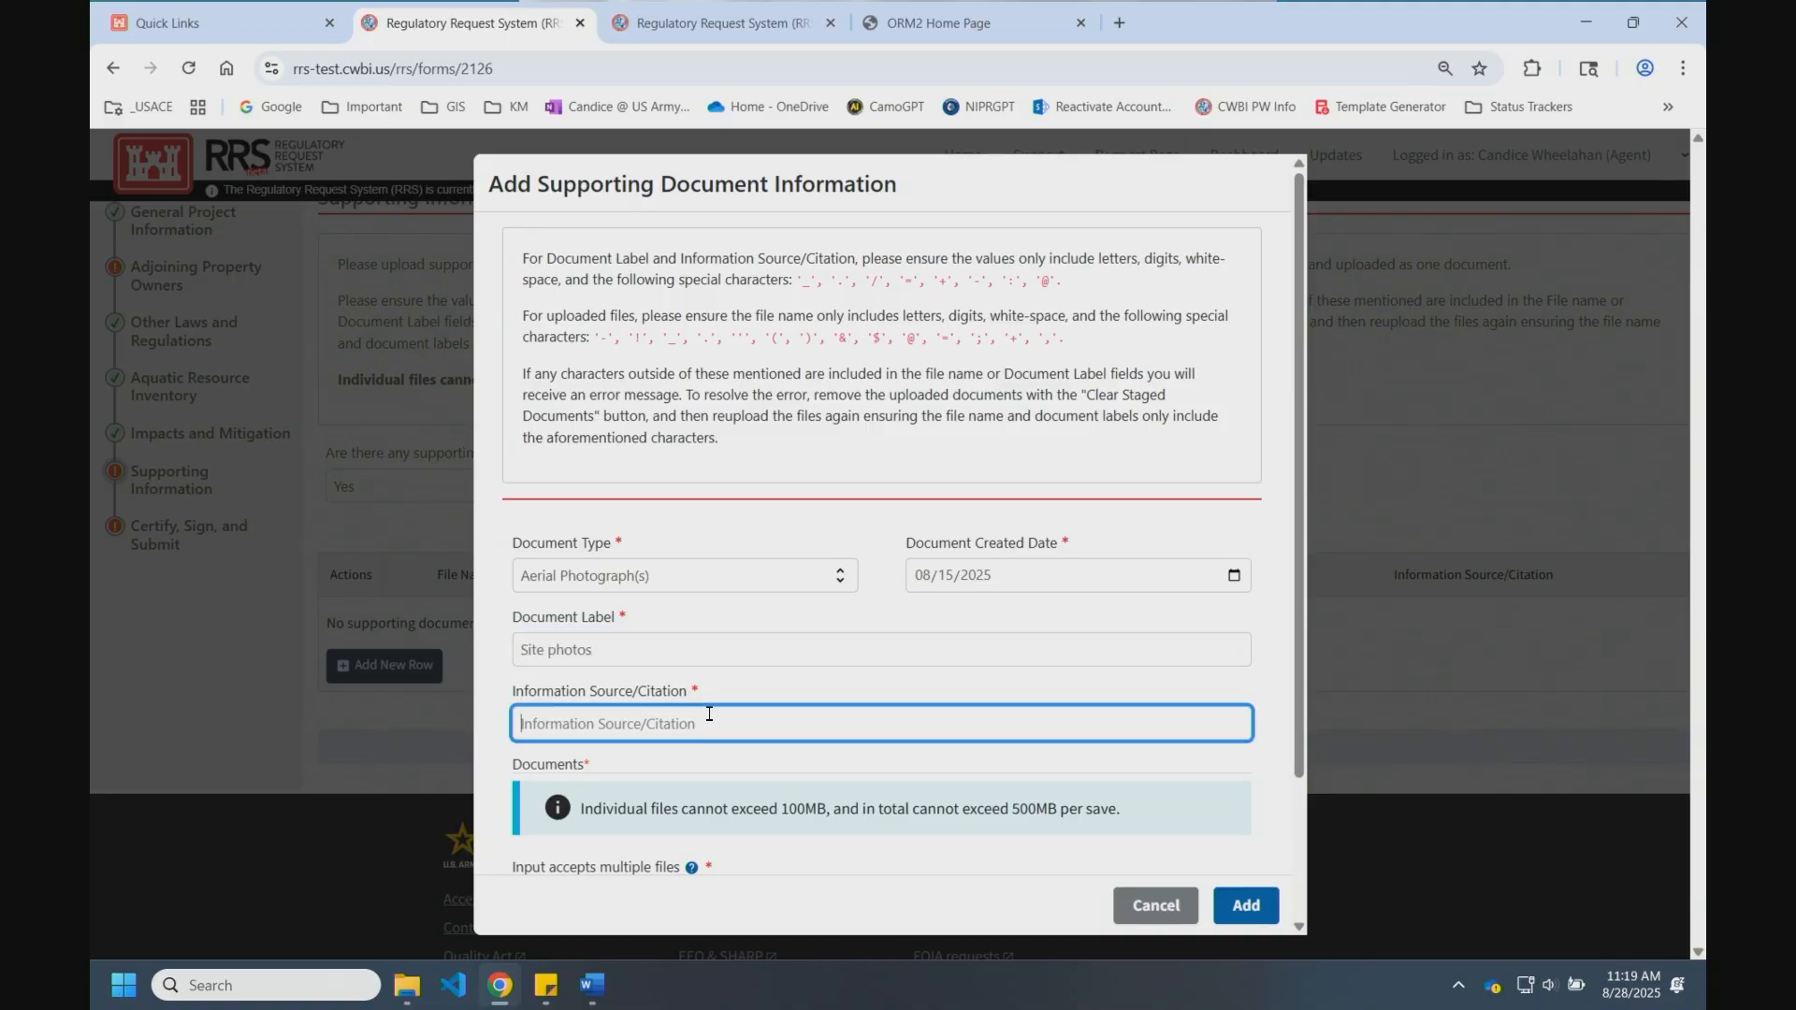
type("co dron")
type(".")
Step: Attach STPBH-3716(256) FBC Plans Submittal.pdf from the Demo 4345 folder and add the entry
scroll(595, 748, "down", 2)
left_click(970, 754)
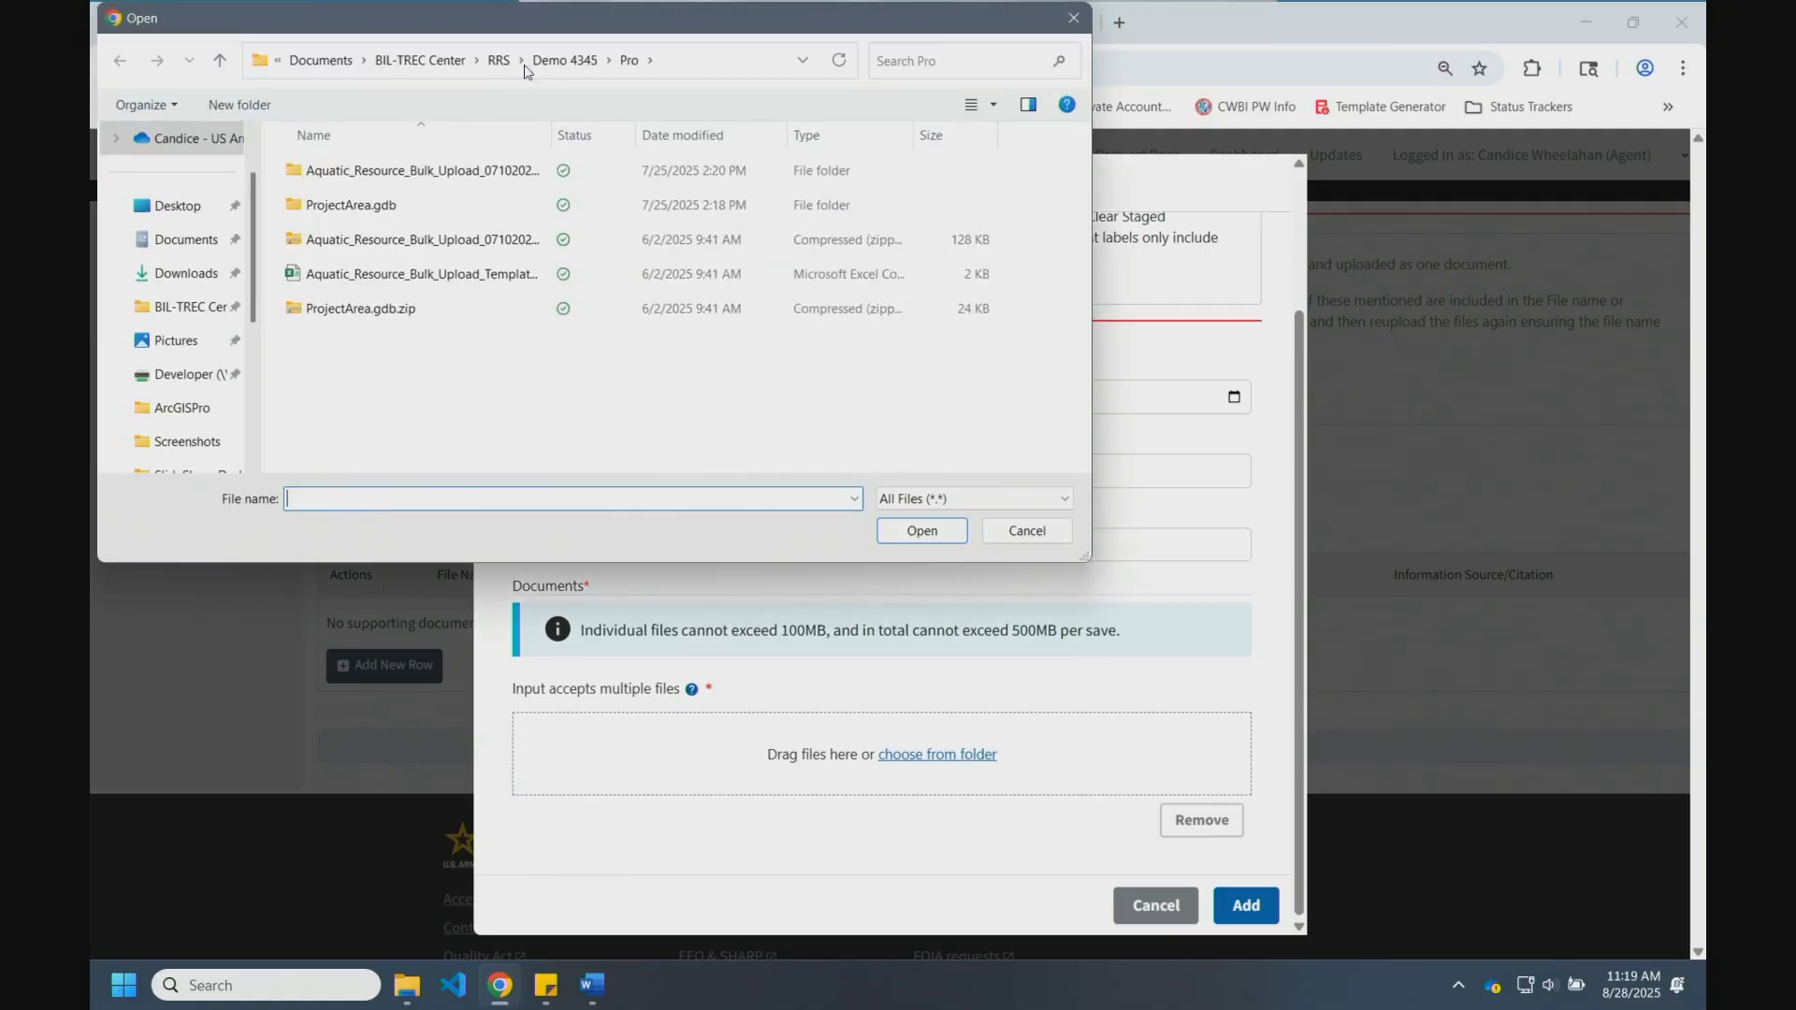
left_click(567, 61)
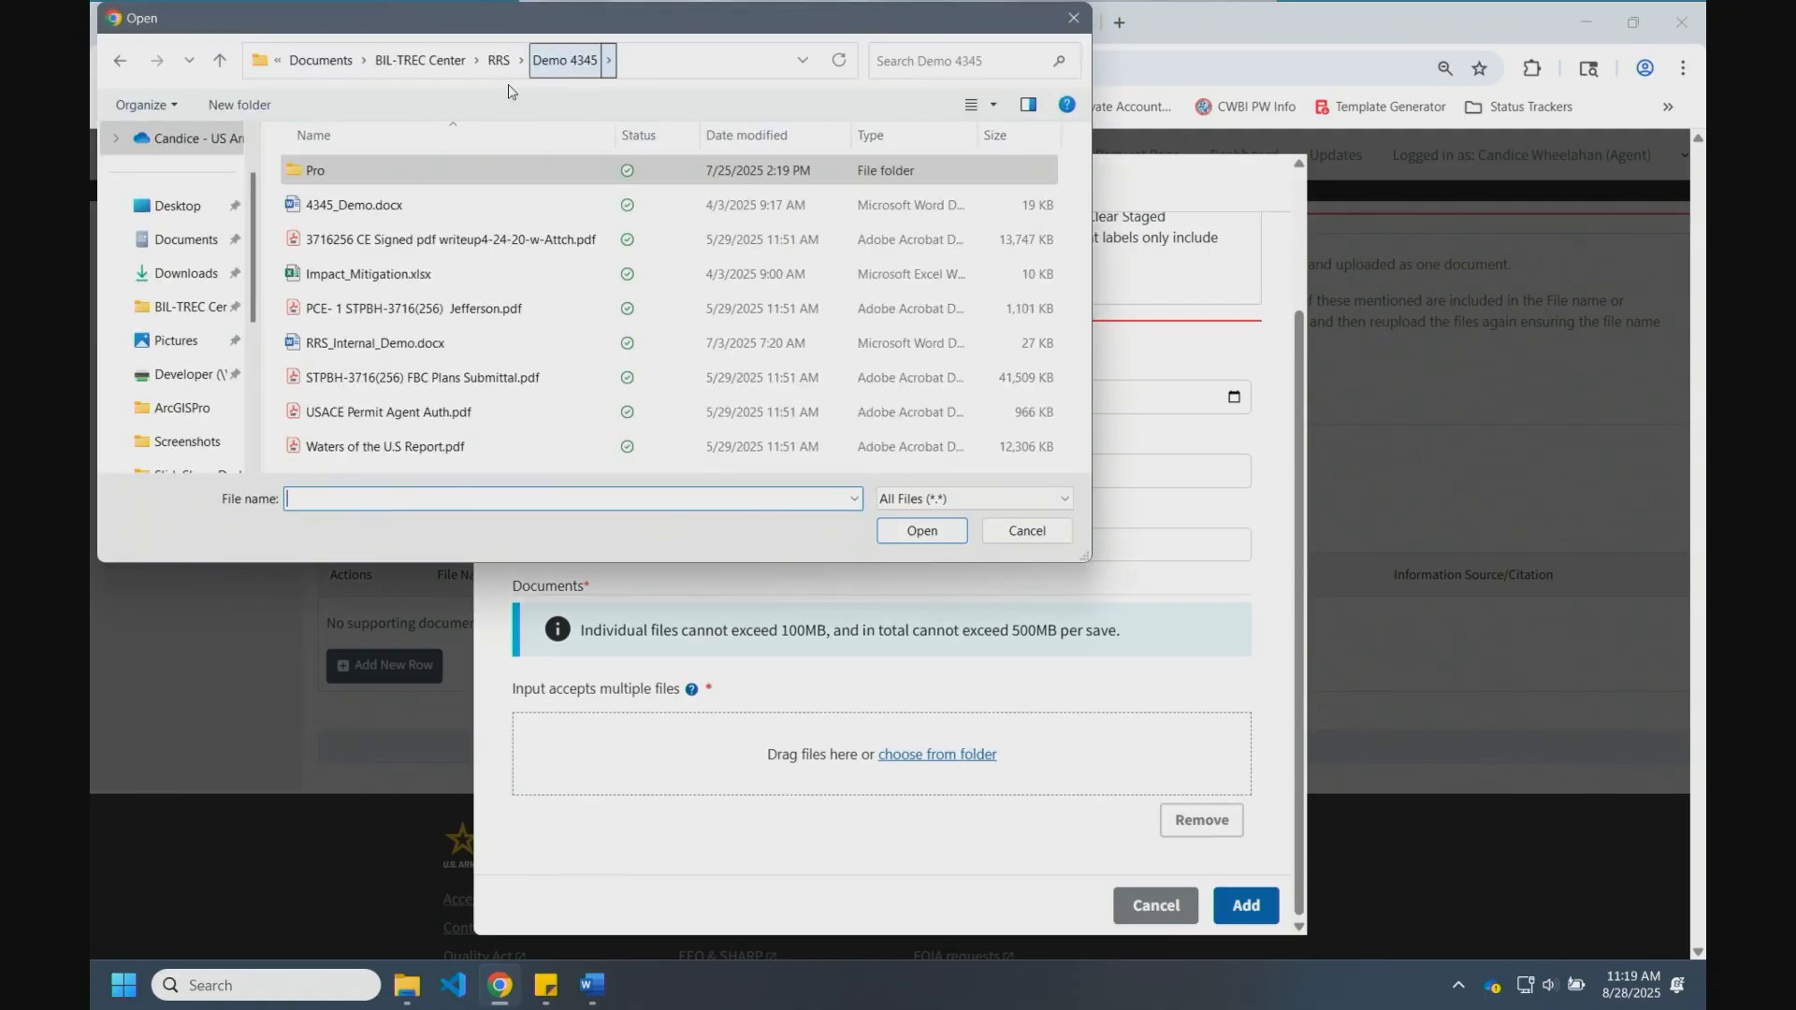
left_click(421, 377)
left_click(922, 531)
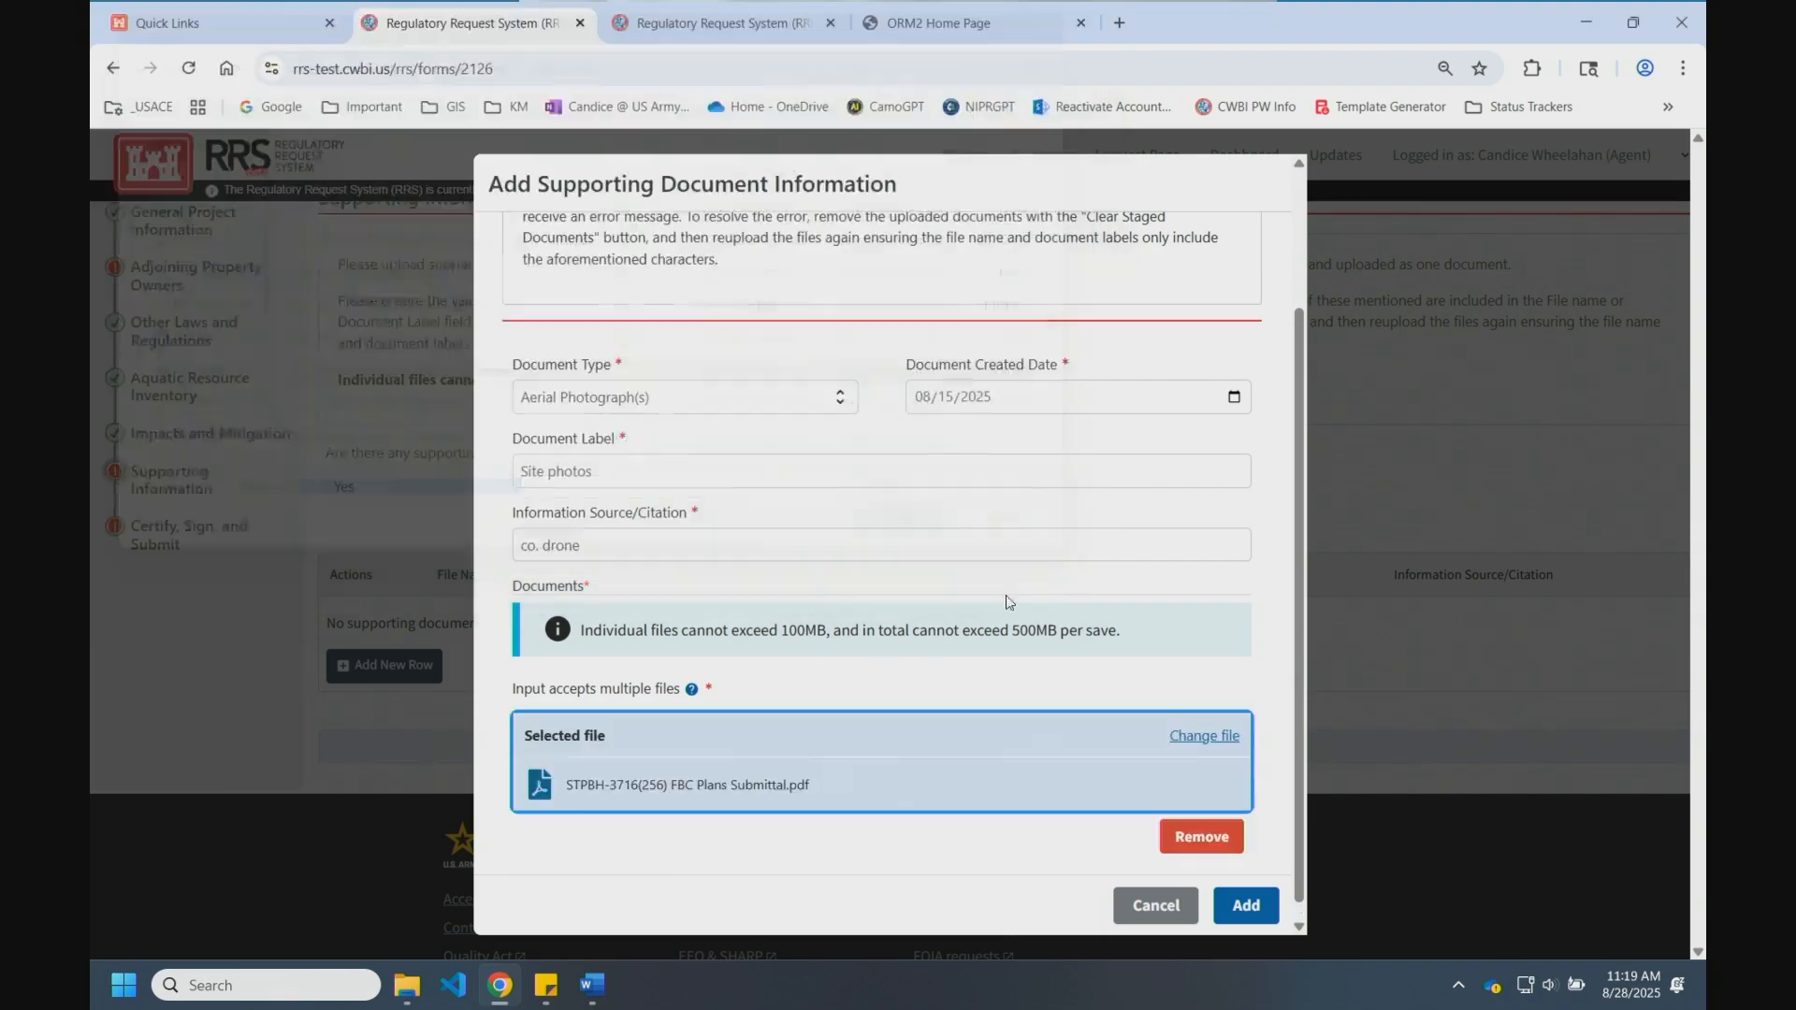
left_click(1245, 906)
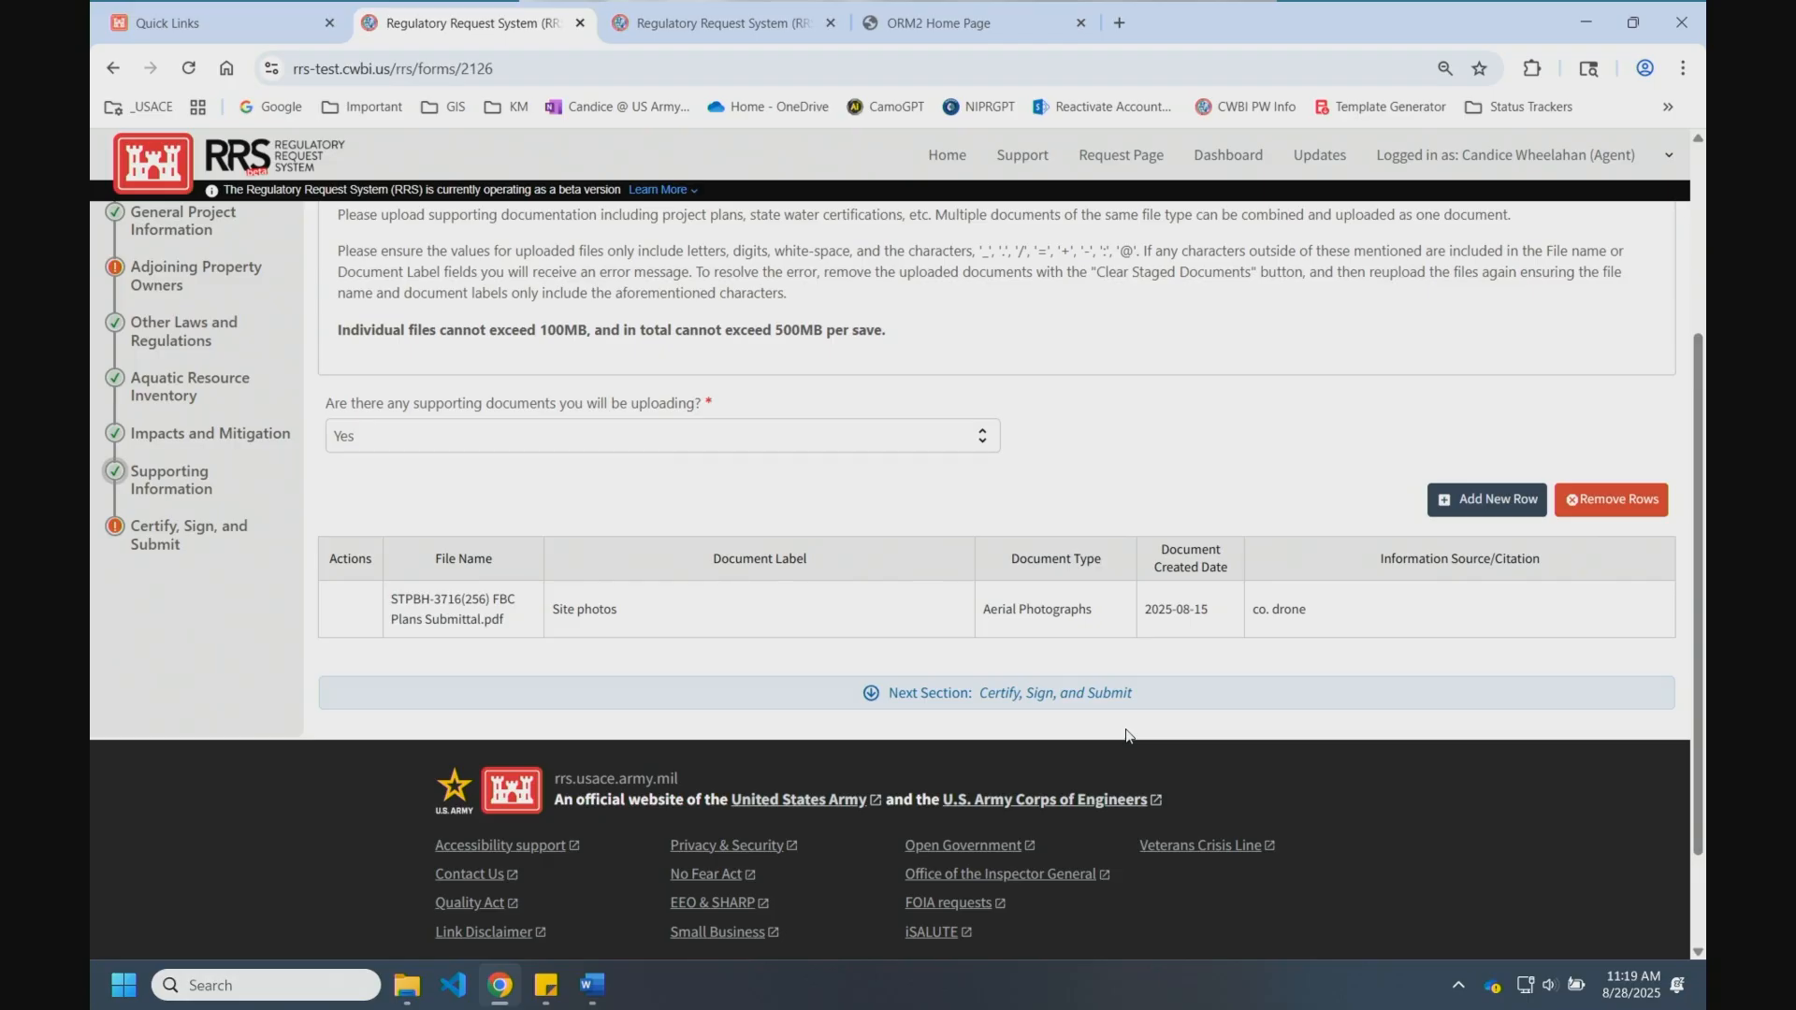
Step: Advance to Certify, Sign, and Submit and review the two issues flagged as blocking submission
left_click(1071, 700)
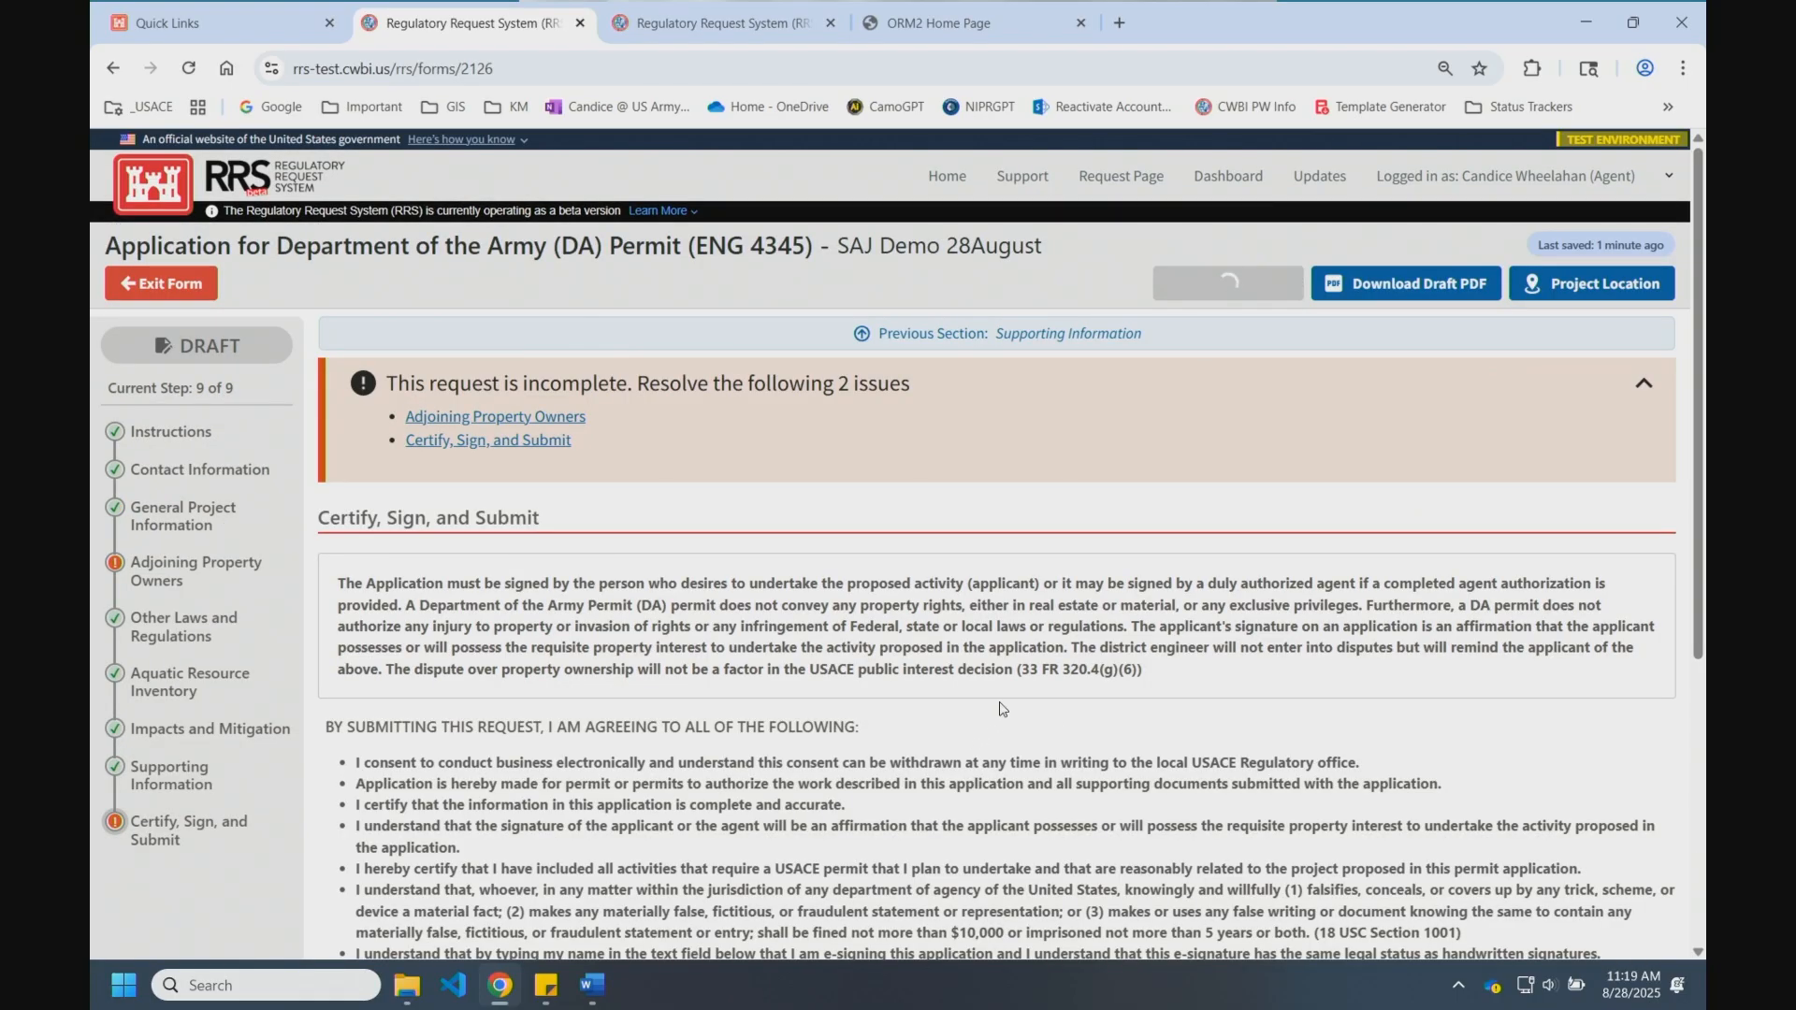
scroll(999, 709, "down", 2)
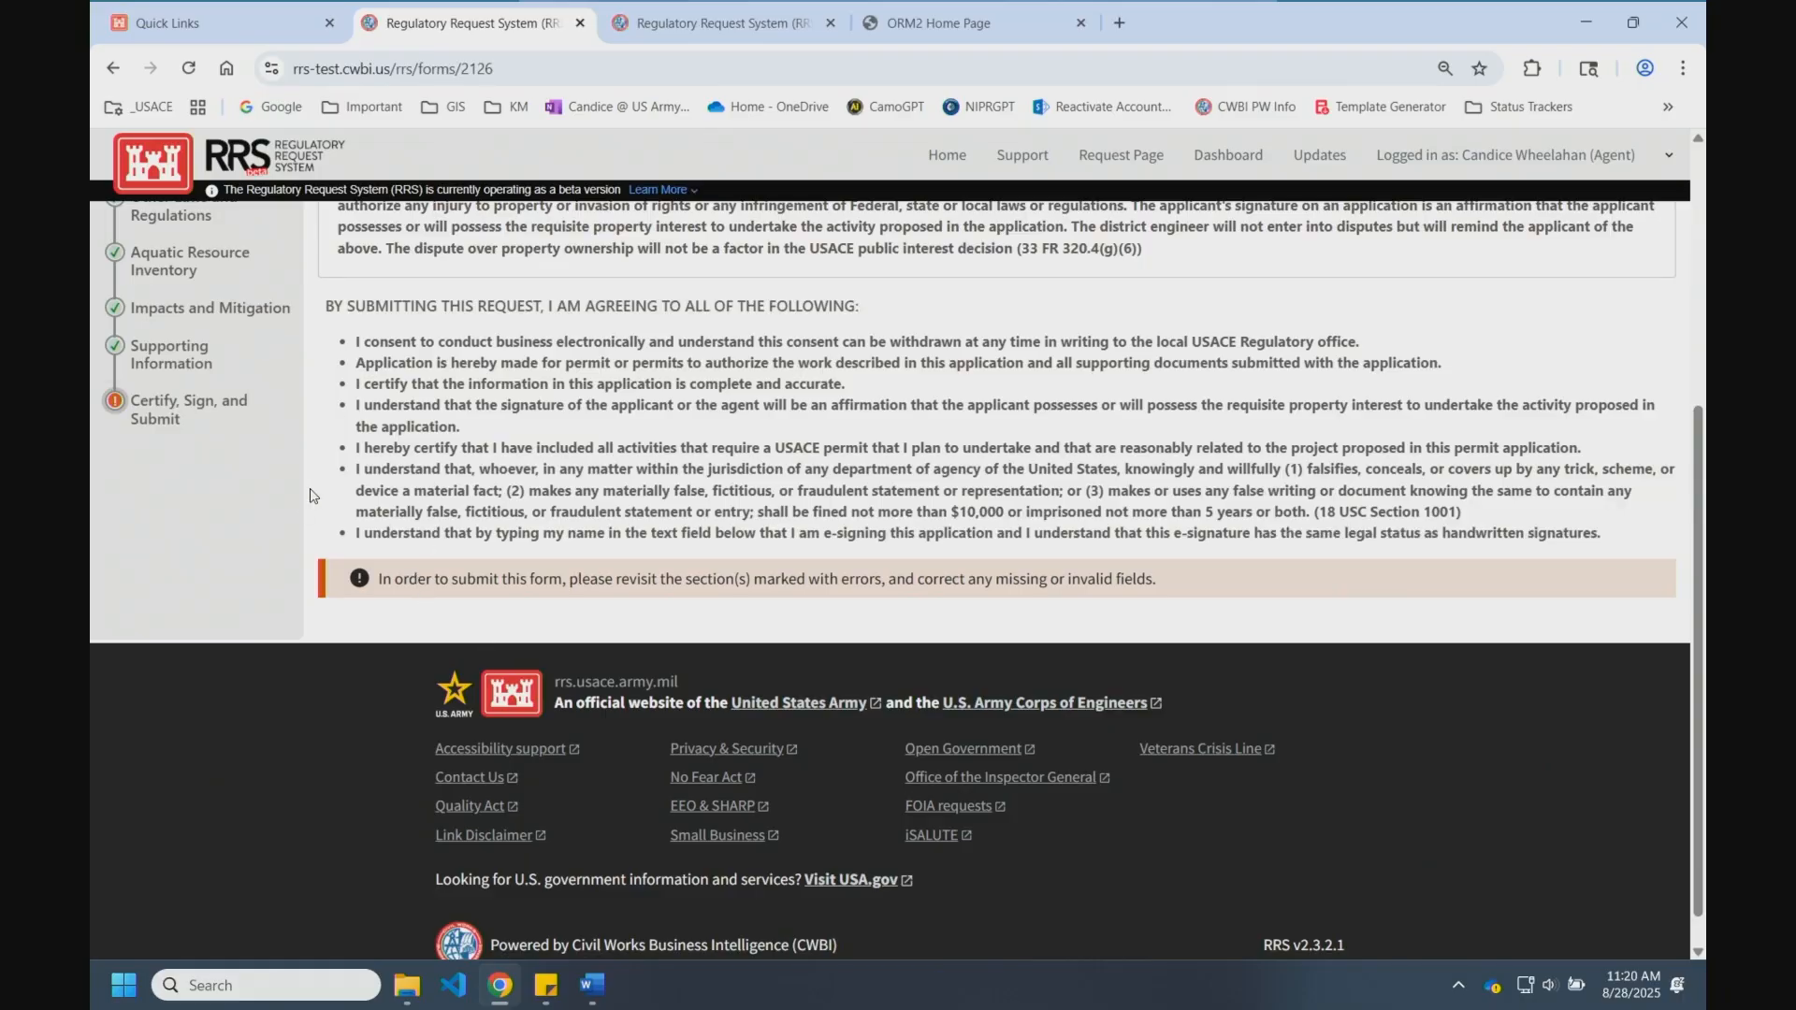
scroll(141, 421, "up", 3)
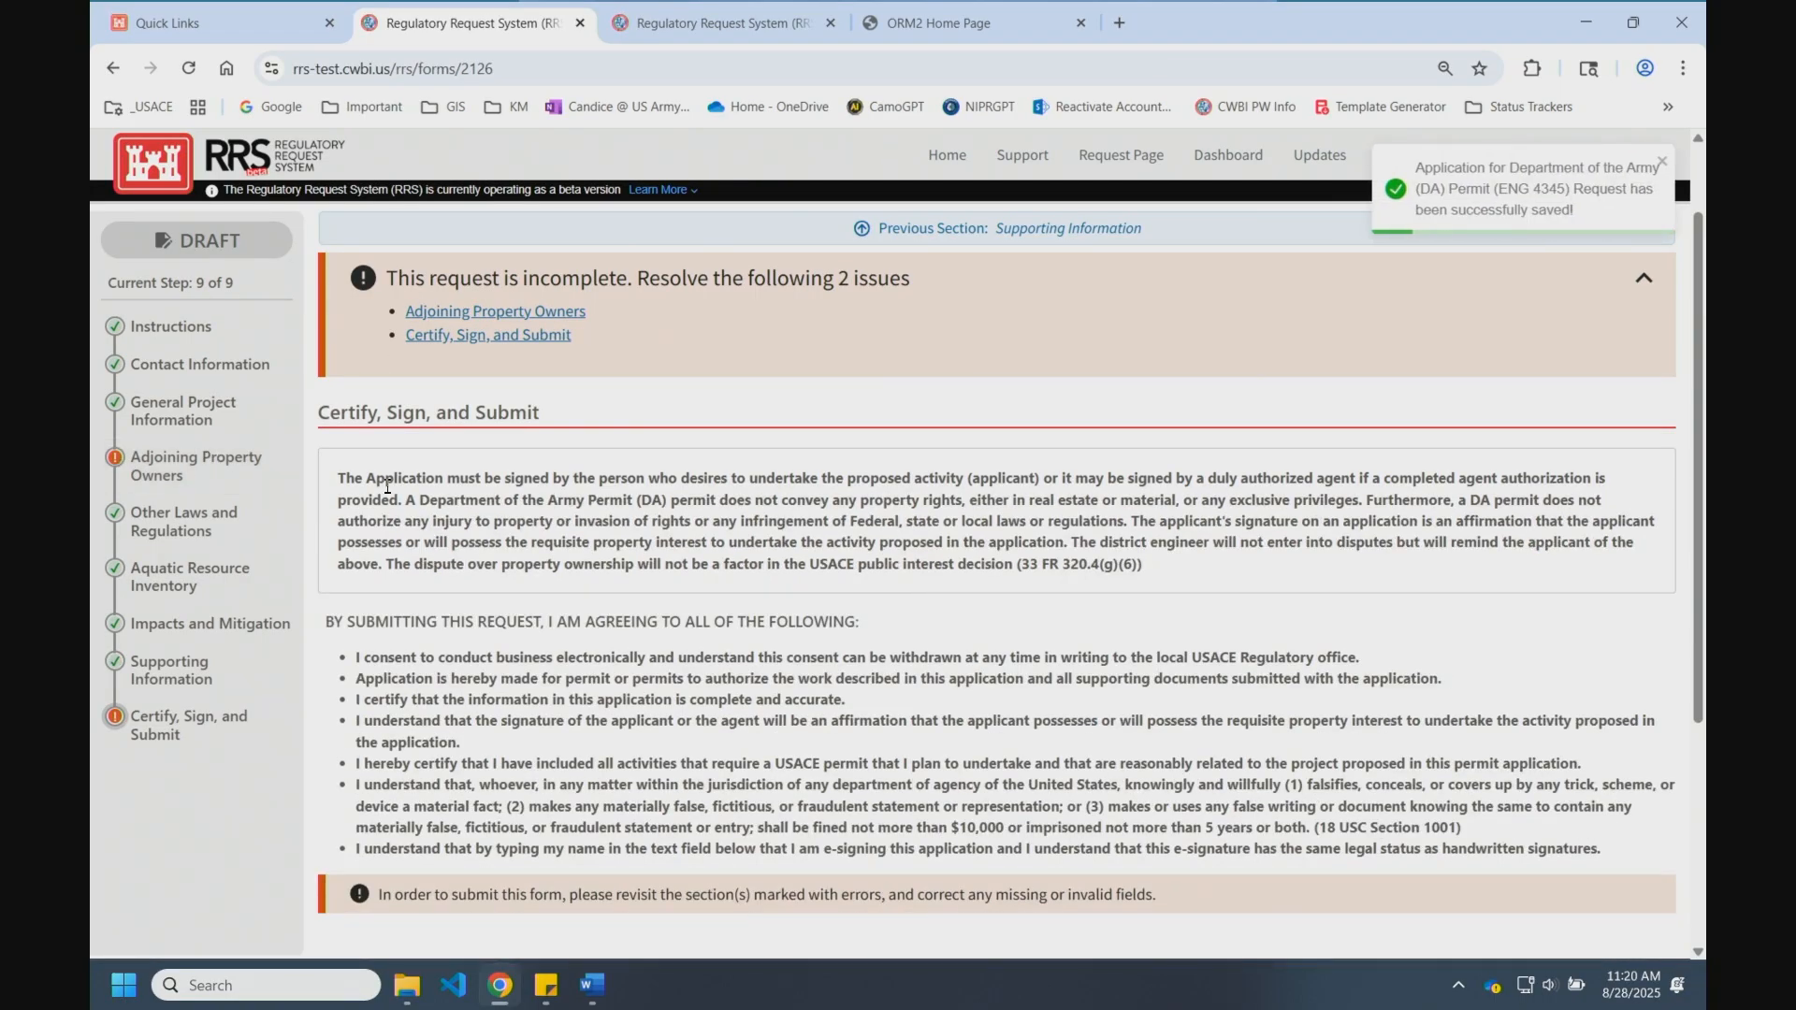
scroll(942, 587, "down", 1)
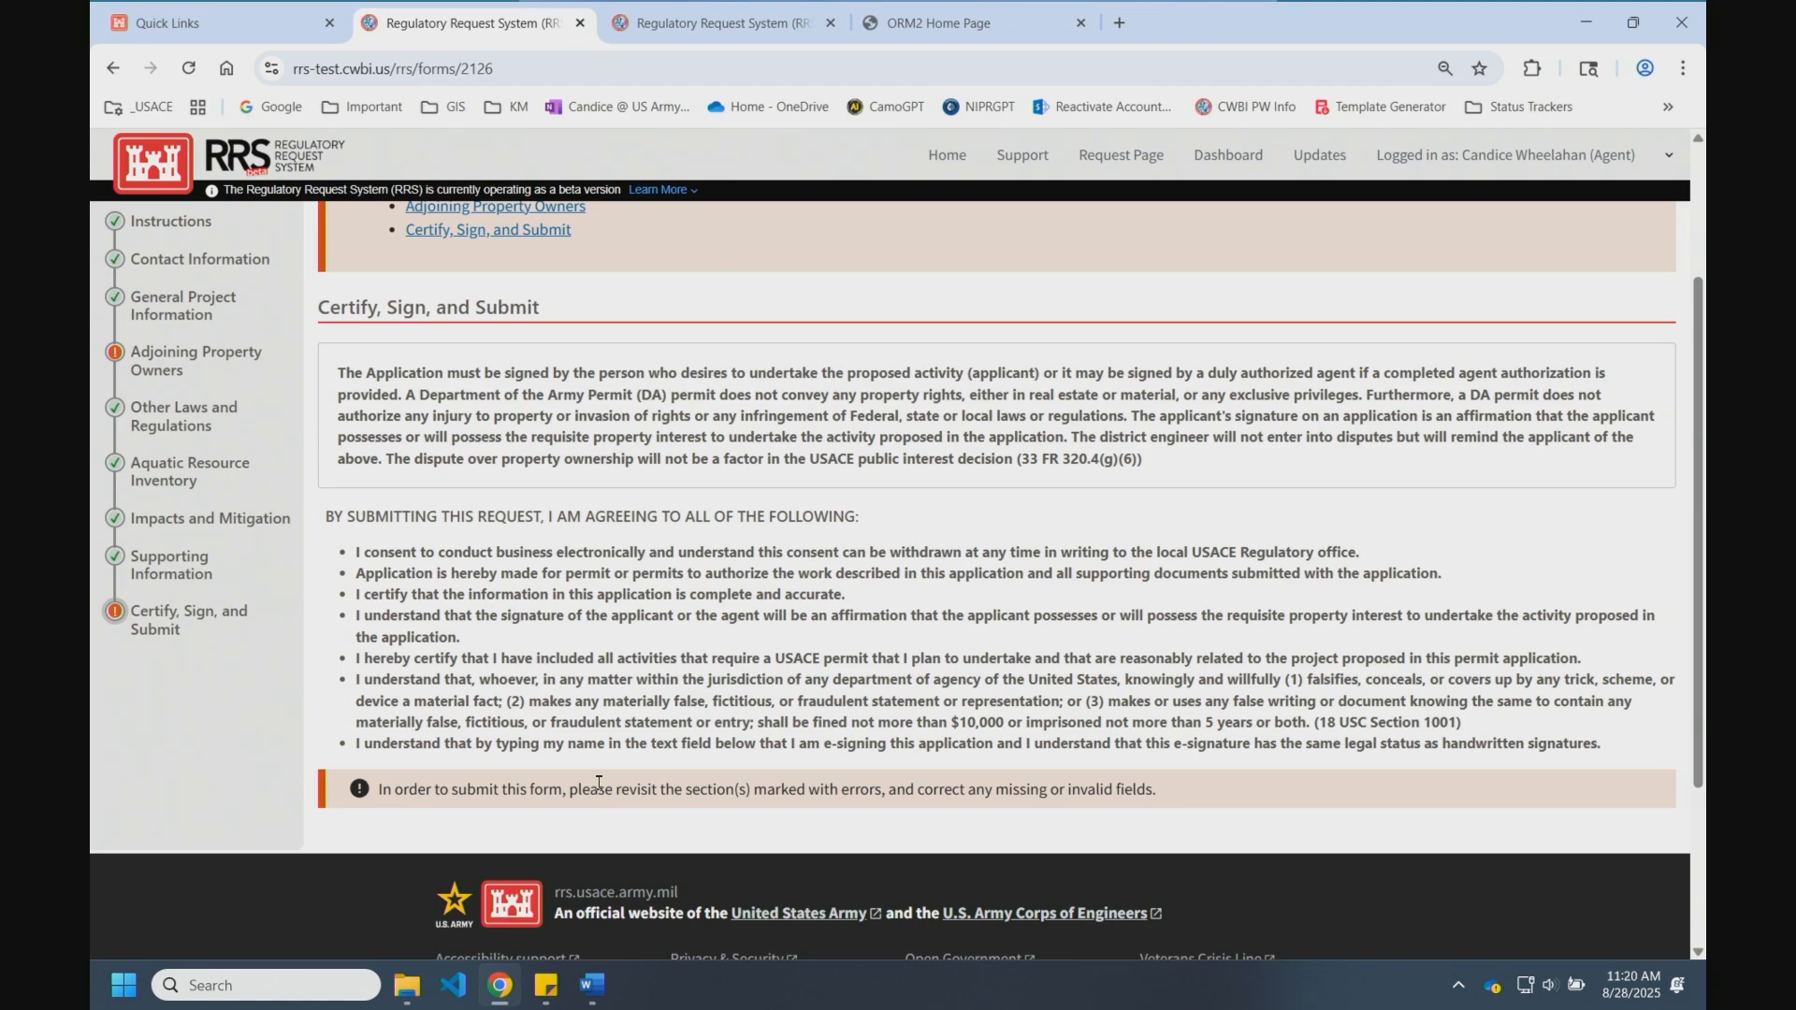
scroll(715, 773, "down", 1)
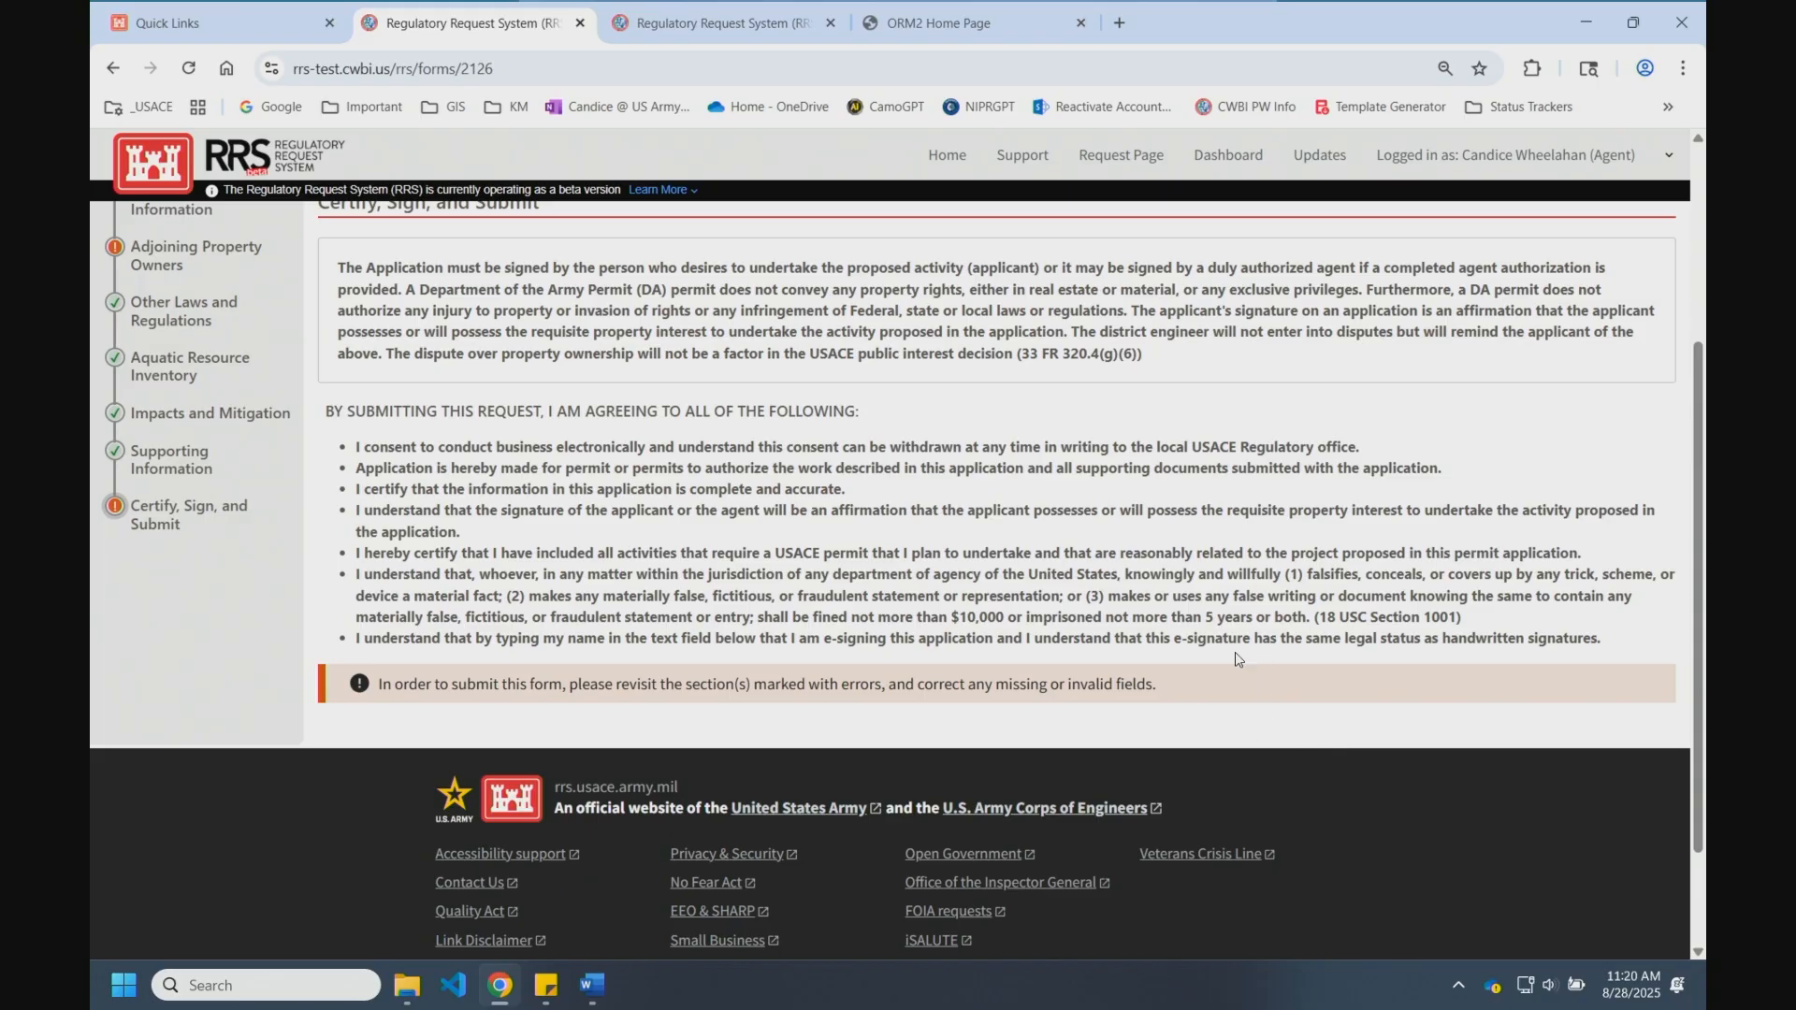
scroll(1169, 564, "up", 2)
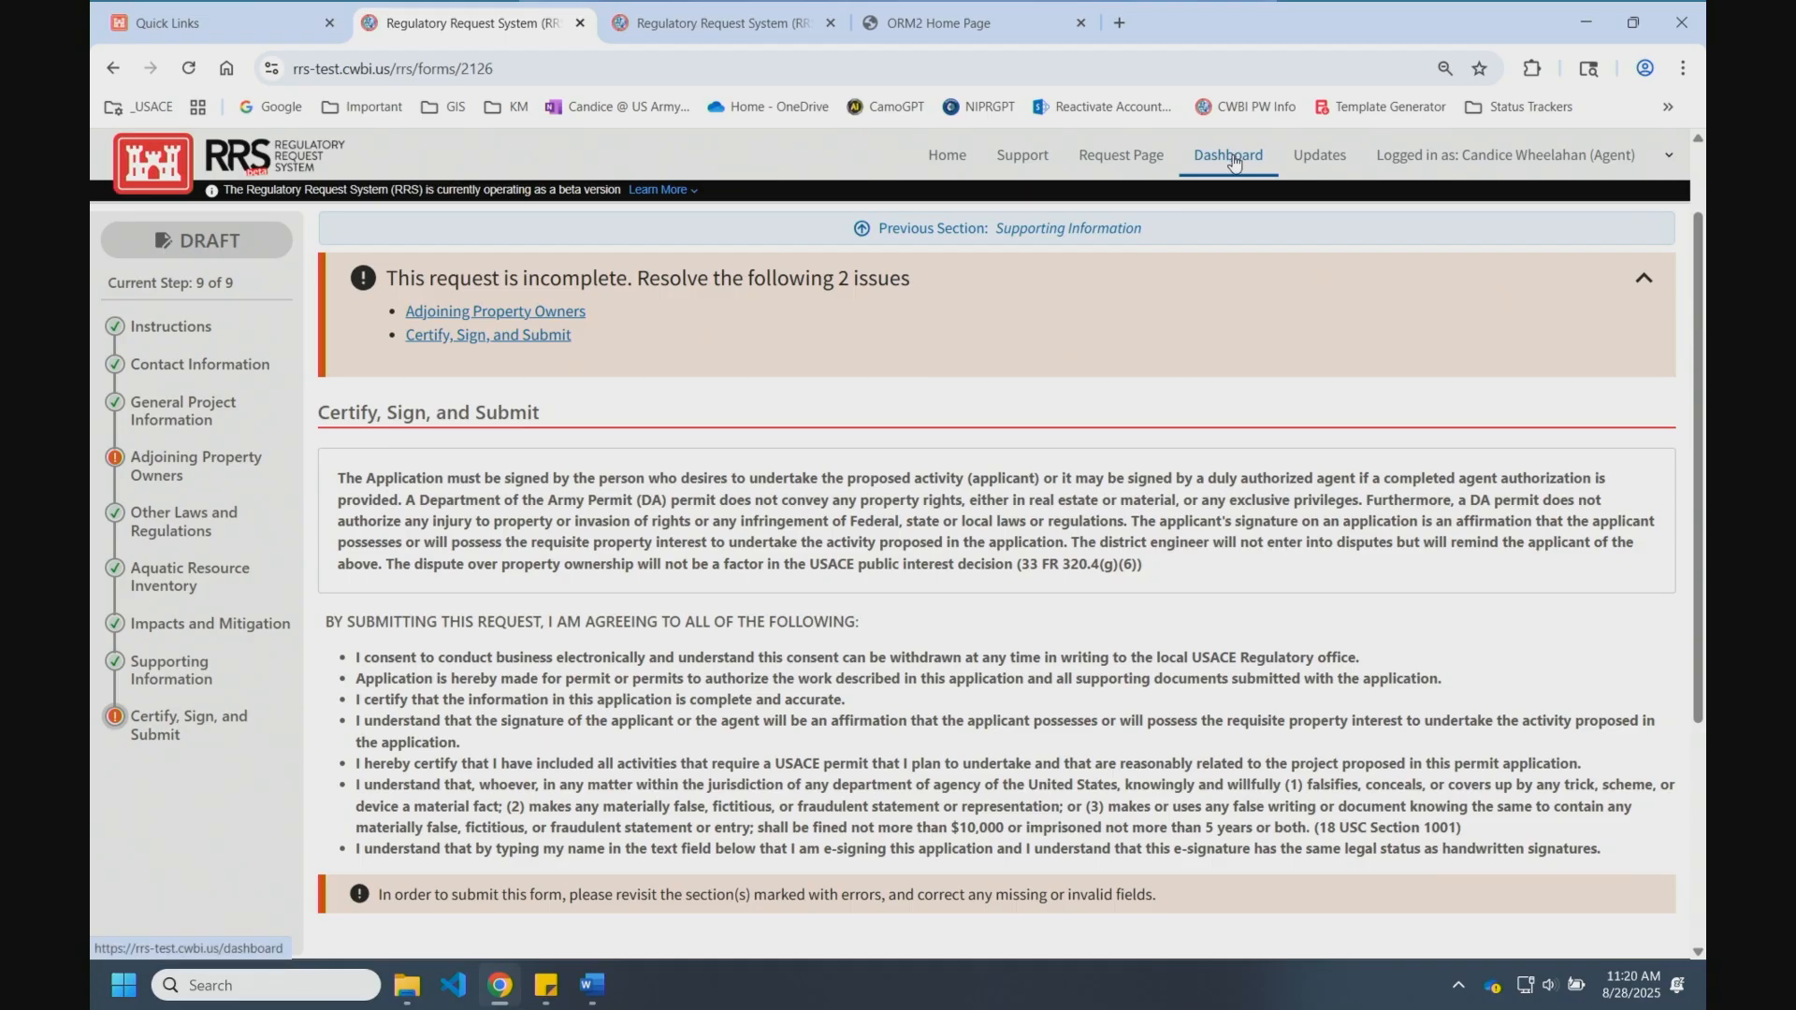
Step: Open Adjoining Property Owners and start a new owner row with the owner's first and last name
left_click(168, 465)
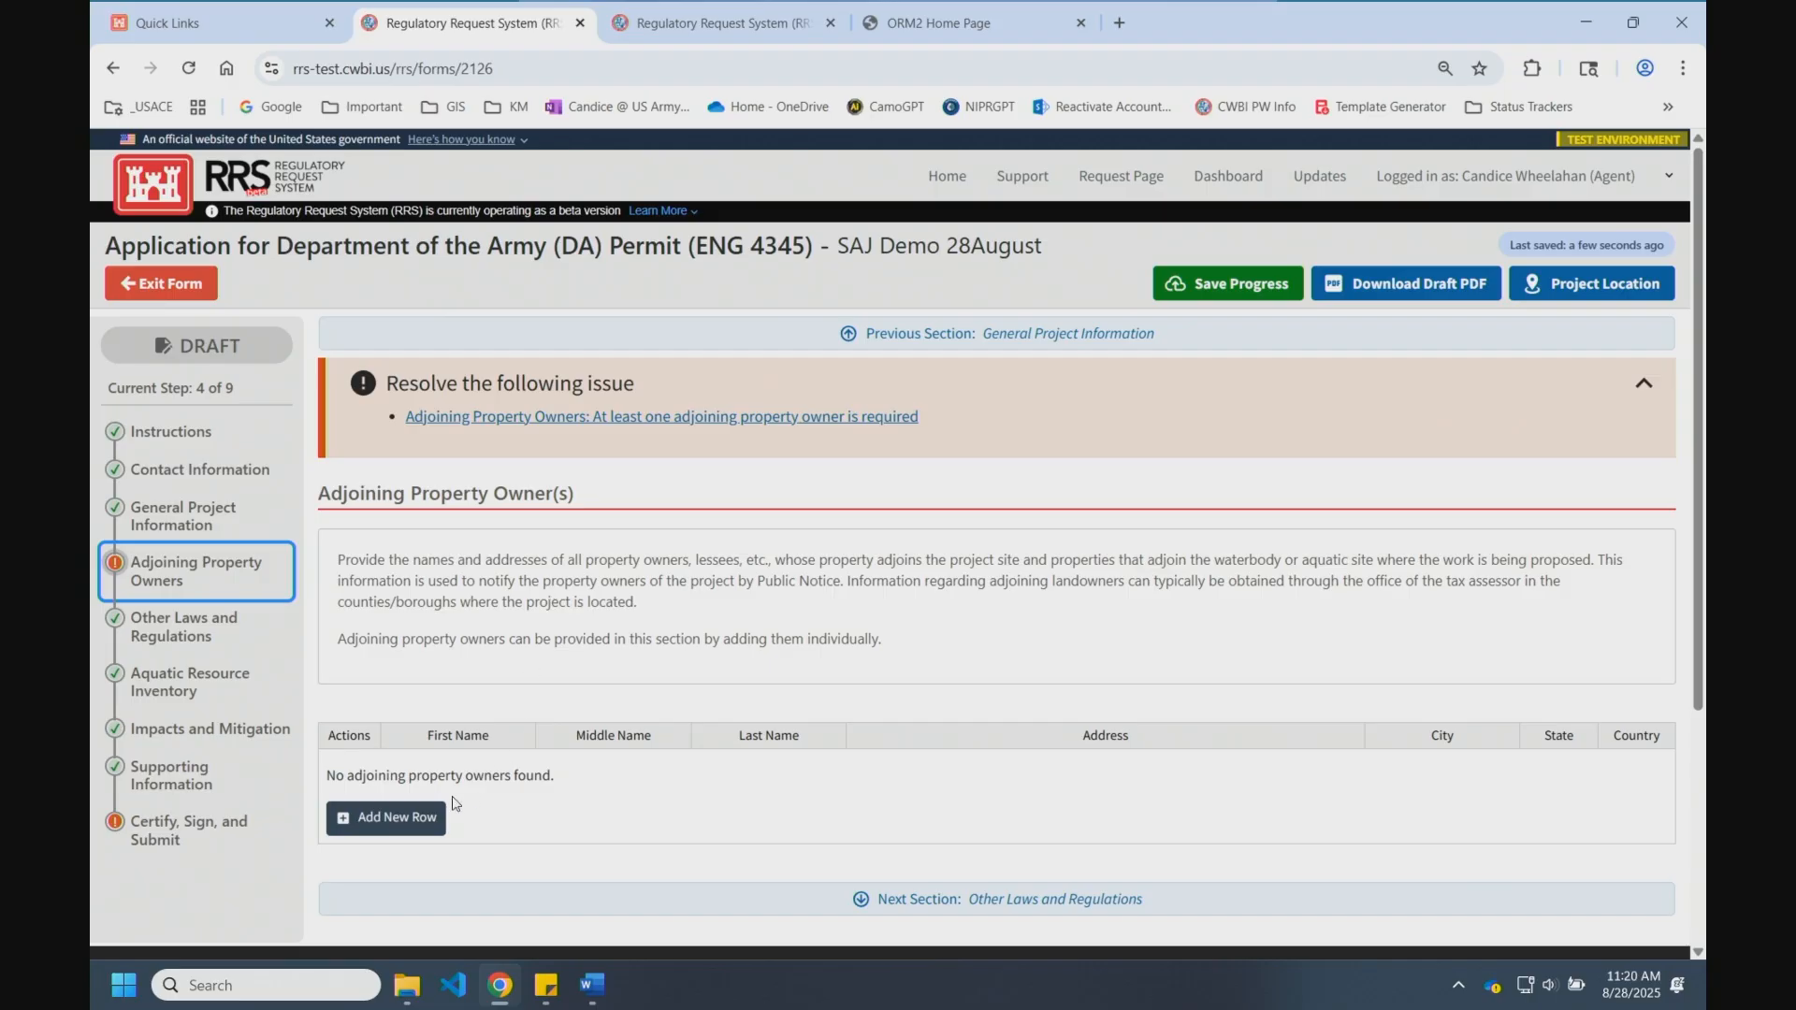
left_click(419, 817)
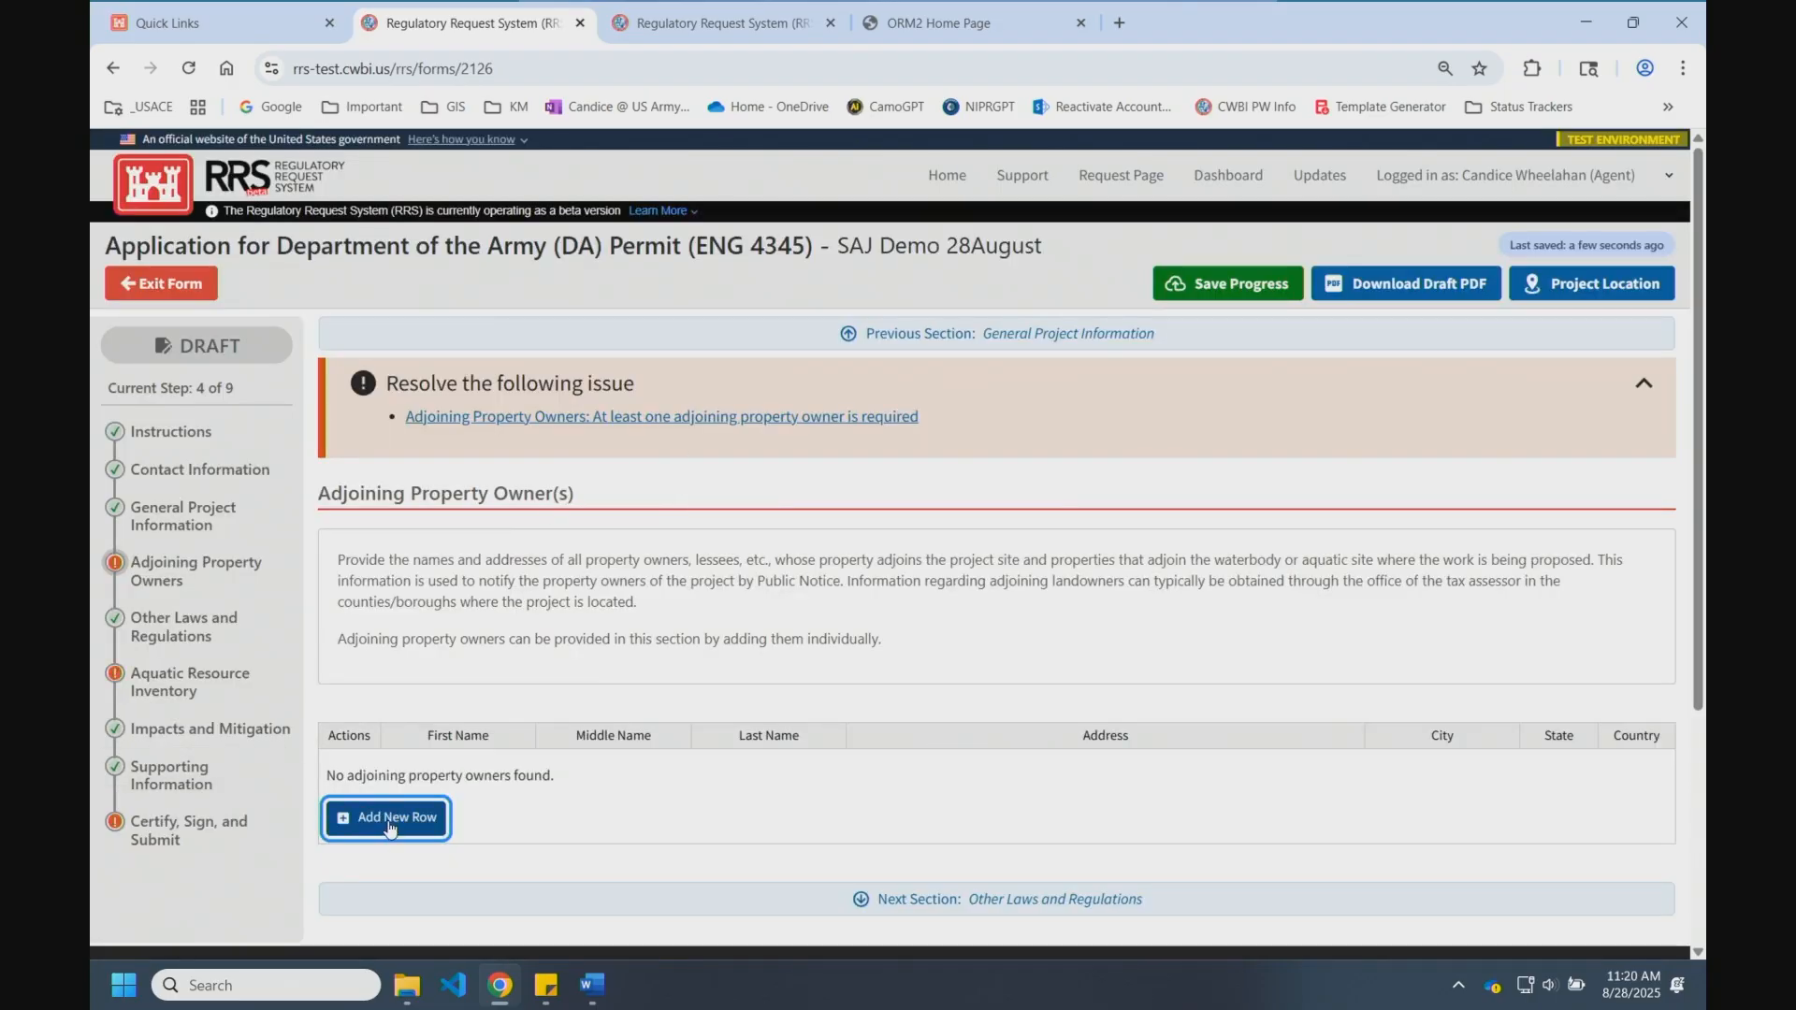
left_click(390, 825)
left_click(565, 401)
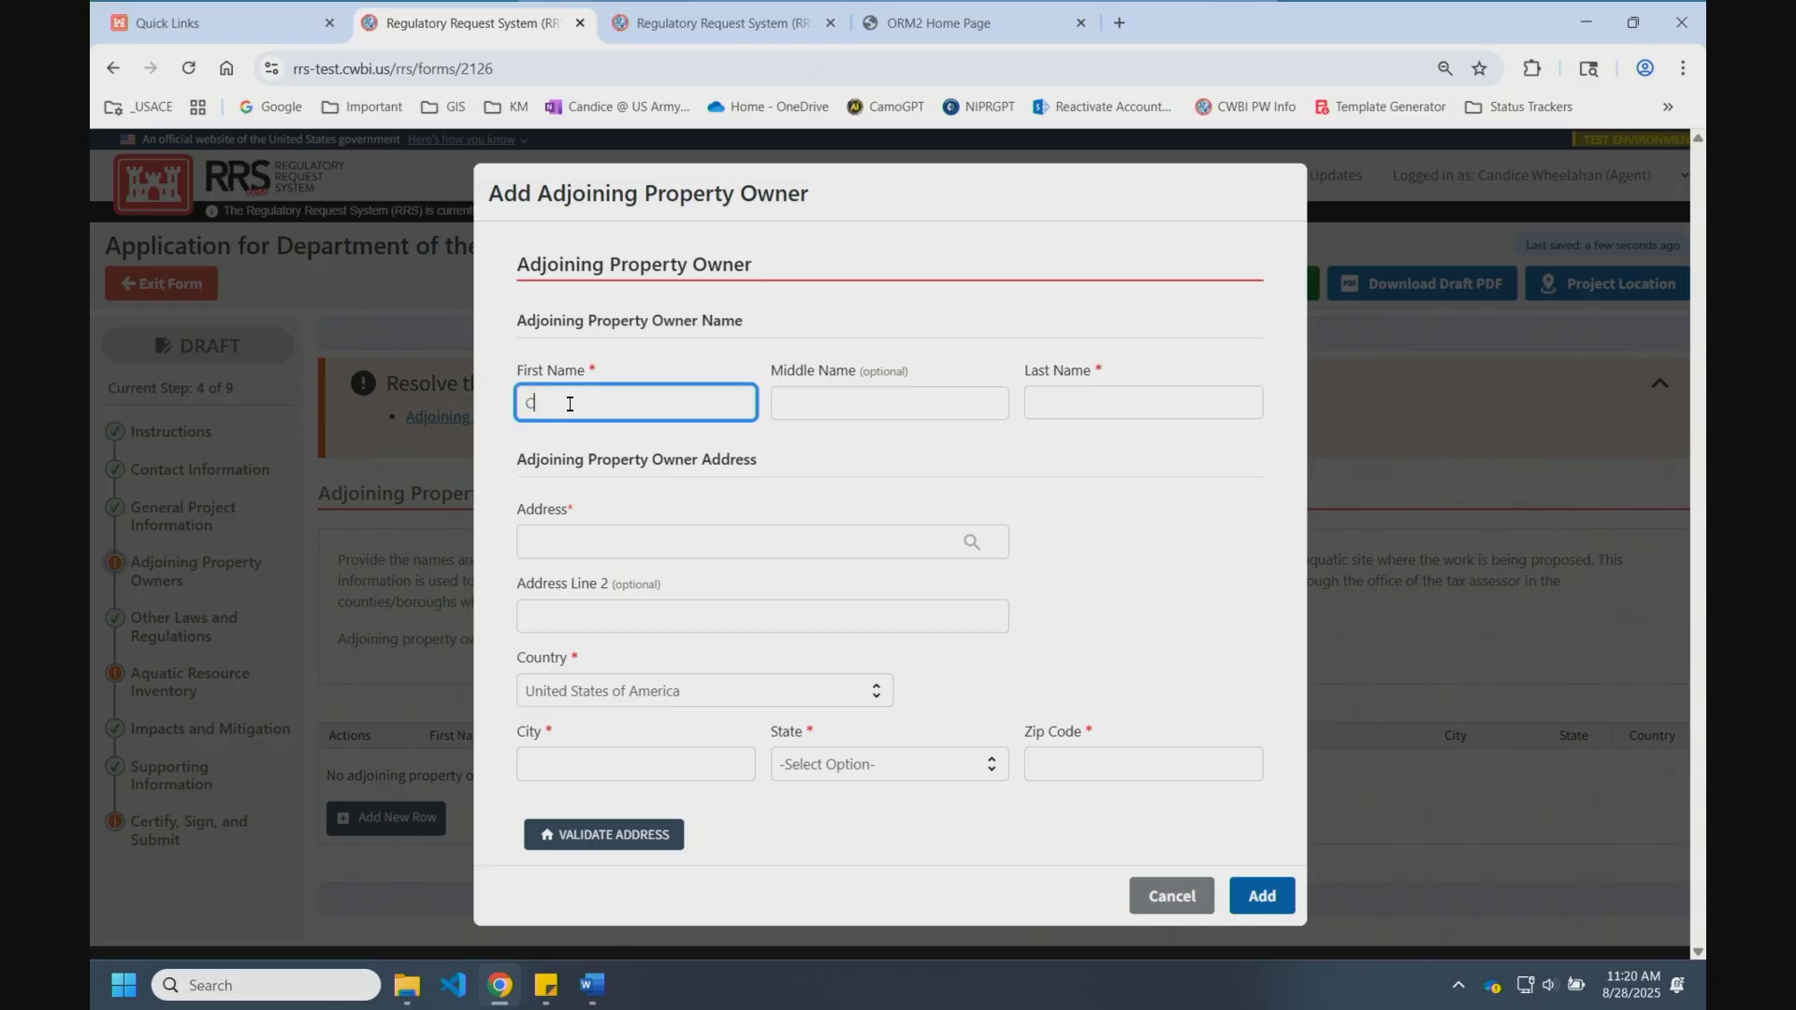
left_click(1094, 389)
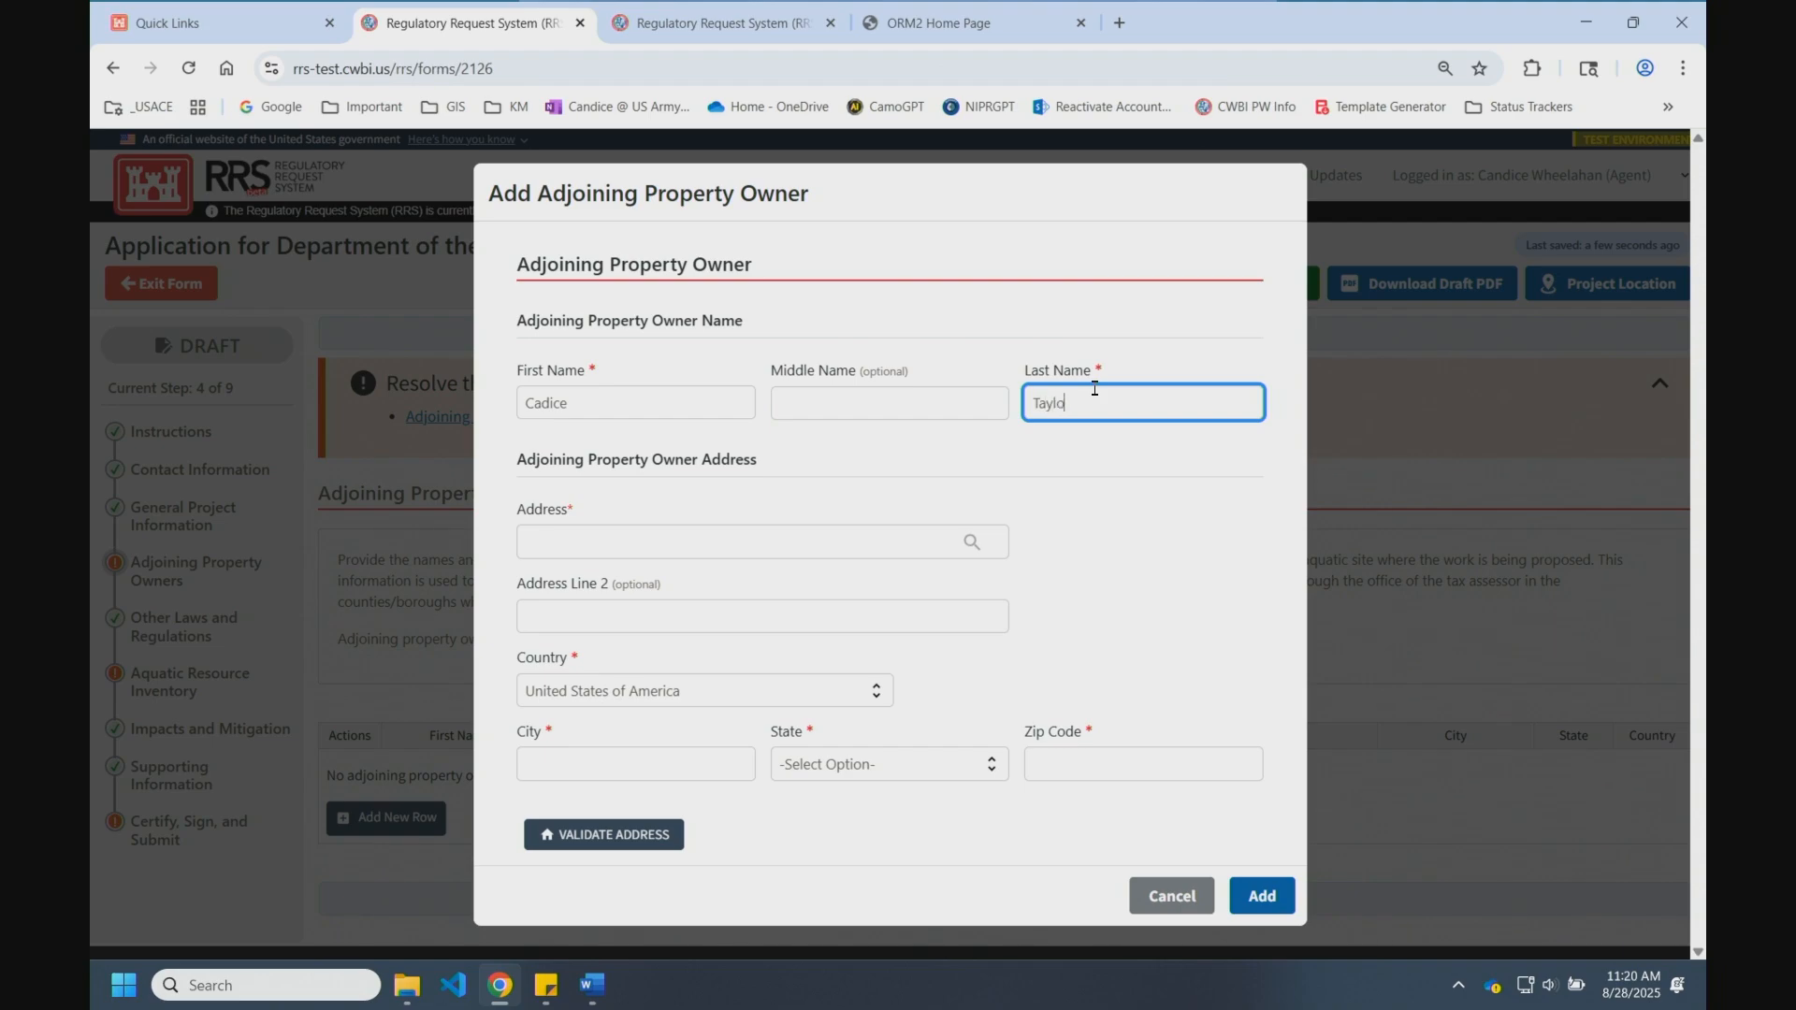
Step: Fill in the owner's street address, city, state Florida and zip code, then save the owner
left_click(911, 544)
type("1234 main")
left_click(525, 759)
type("tampa")
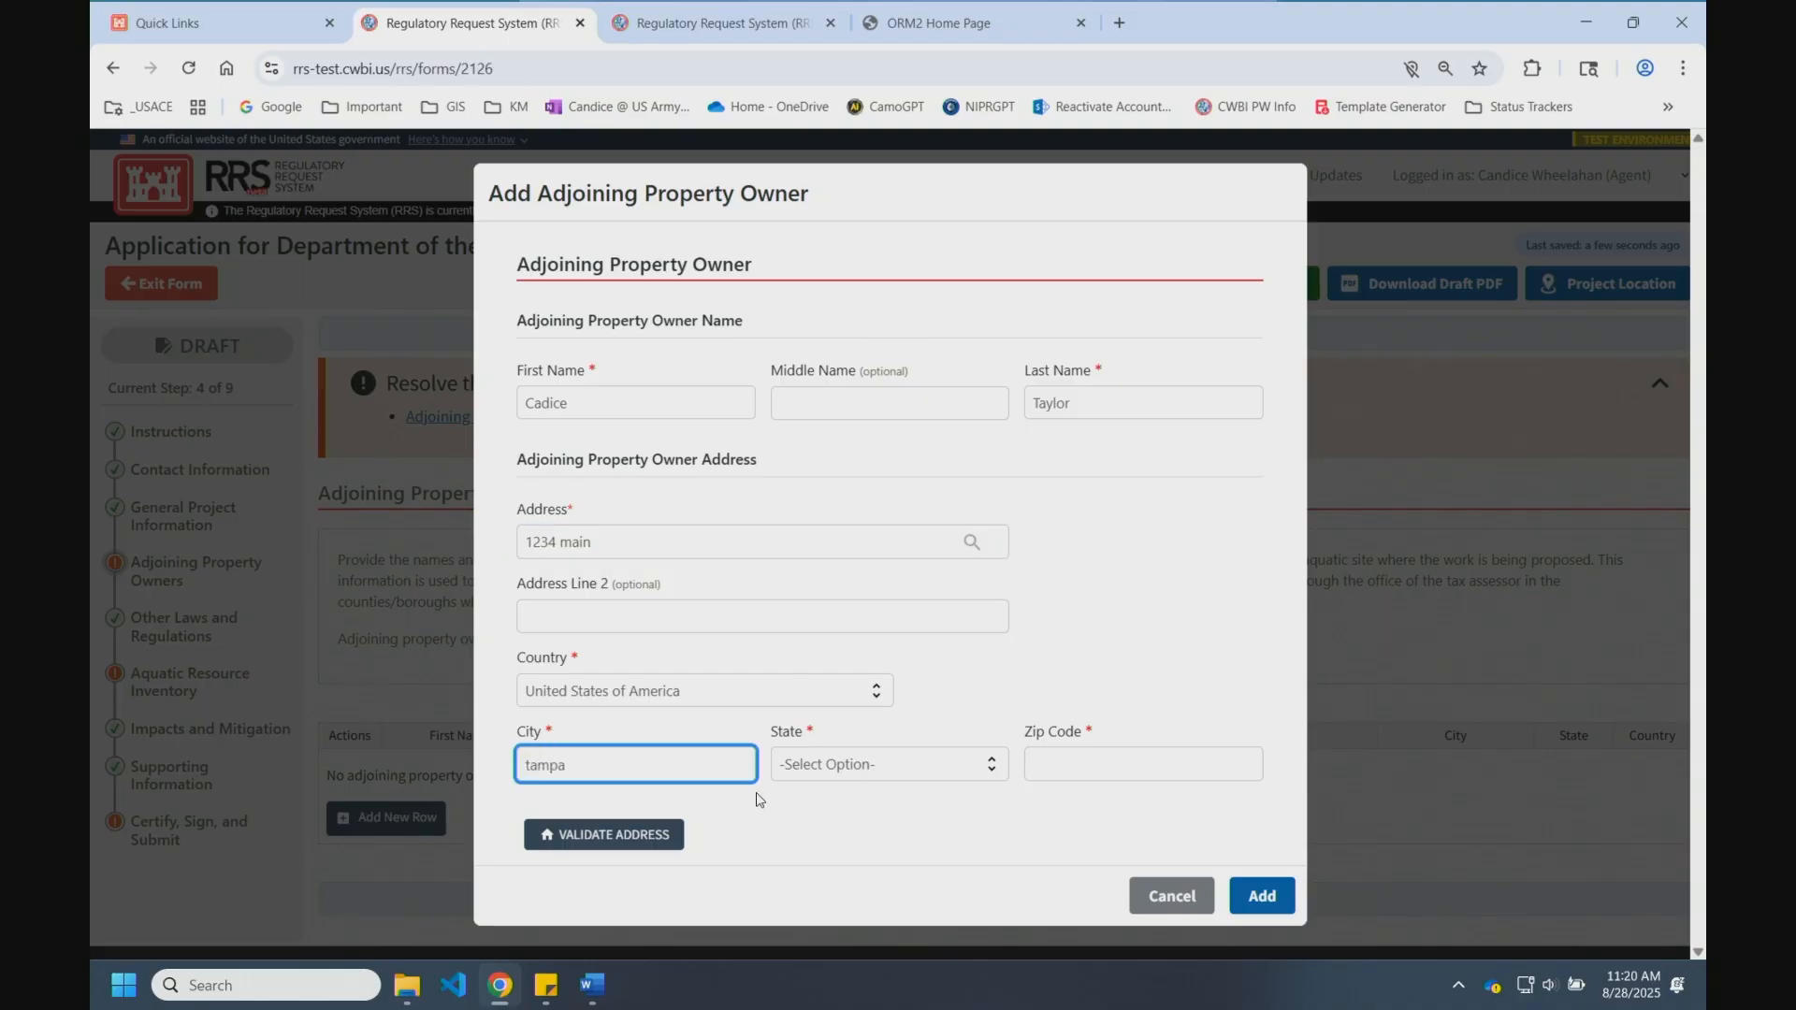
left_click(786, 774)
left_click(802, 490)
left_click(1160, 753)
type("12345")
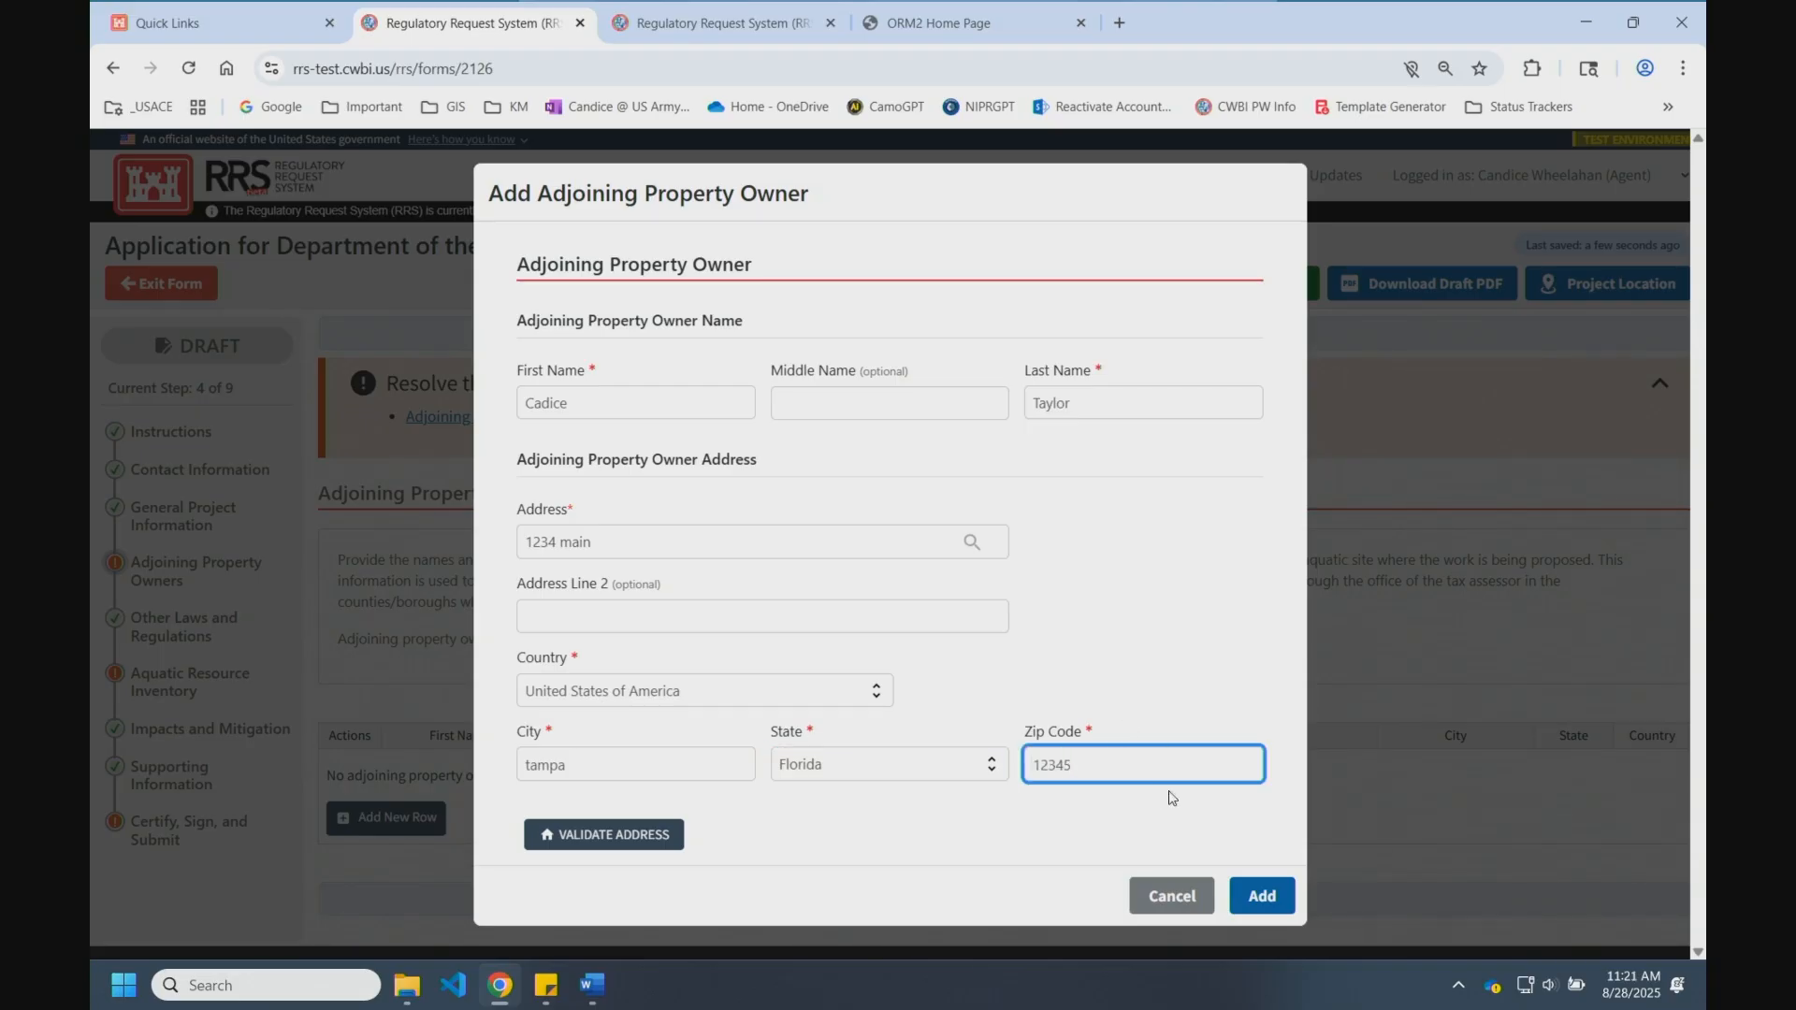
left_click(1262, 896)
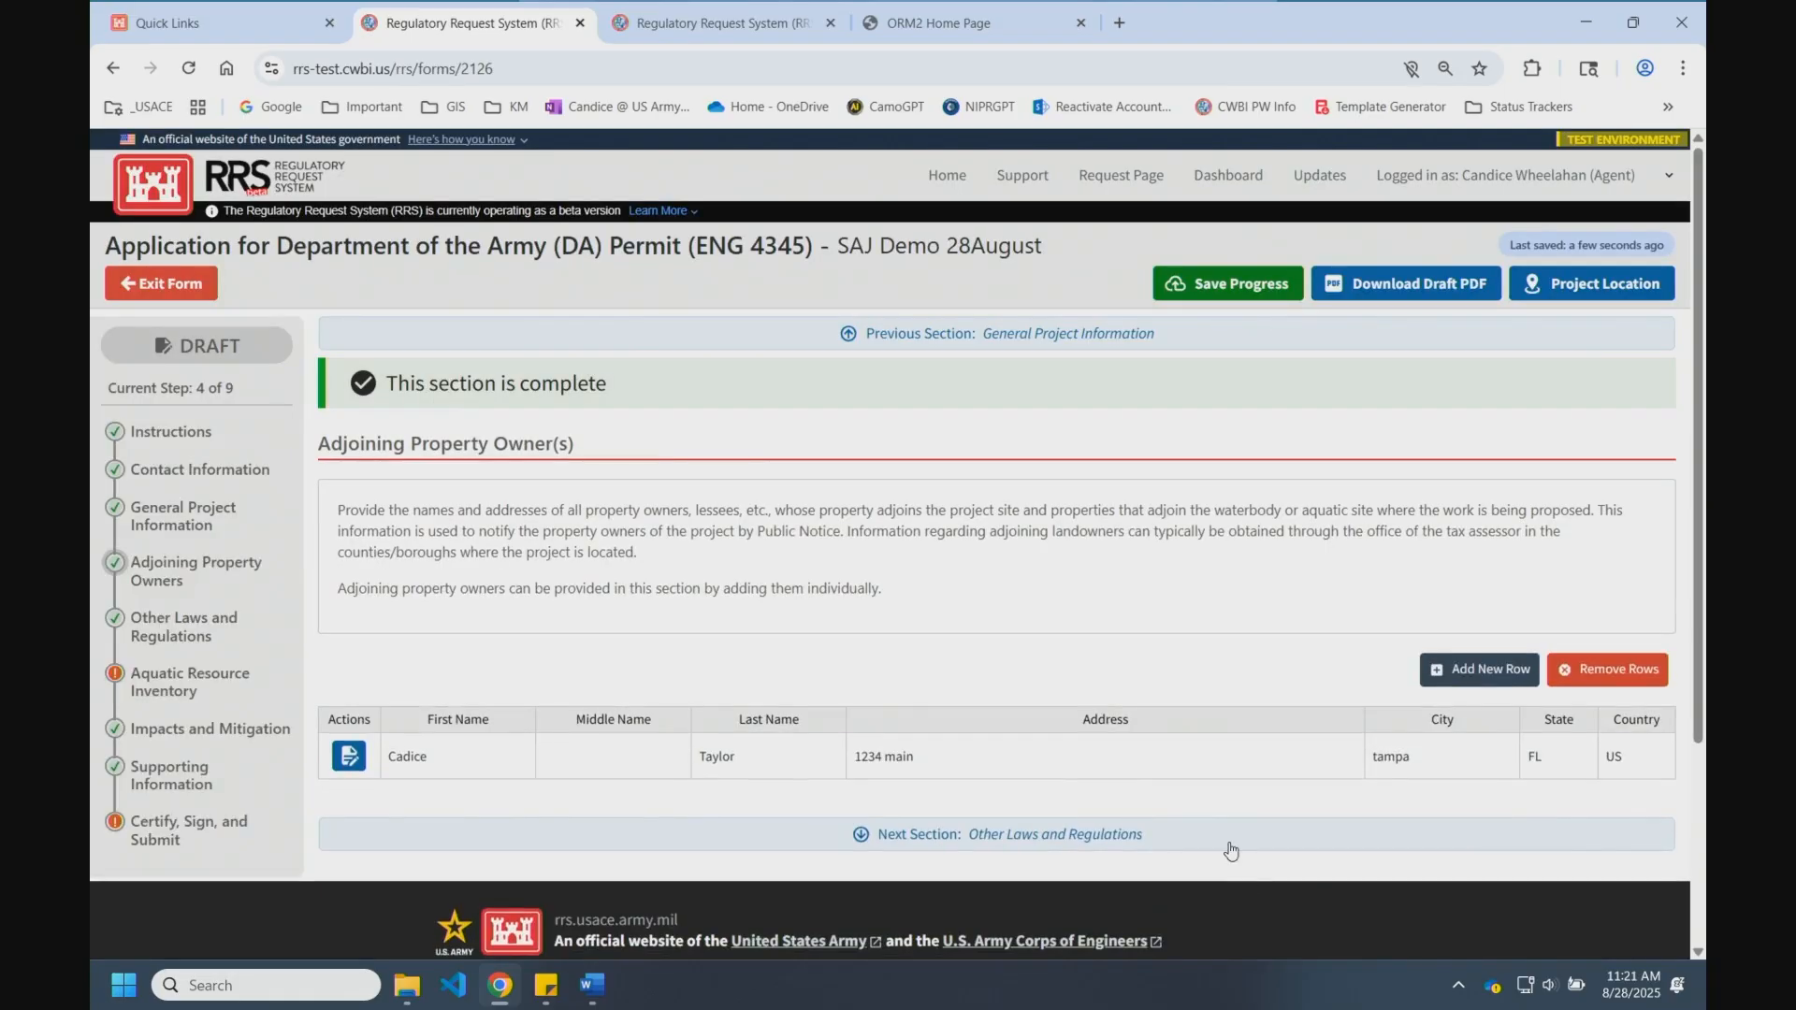
Step: Open Aquatic Resource Inventory, dismiss the save error, and show the second page of resources
left_click(187, 692)
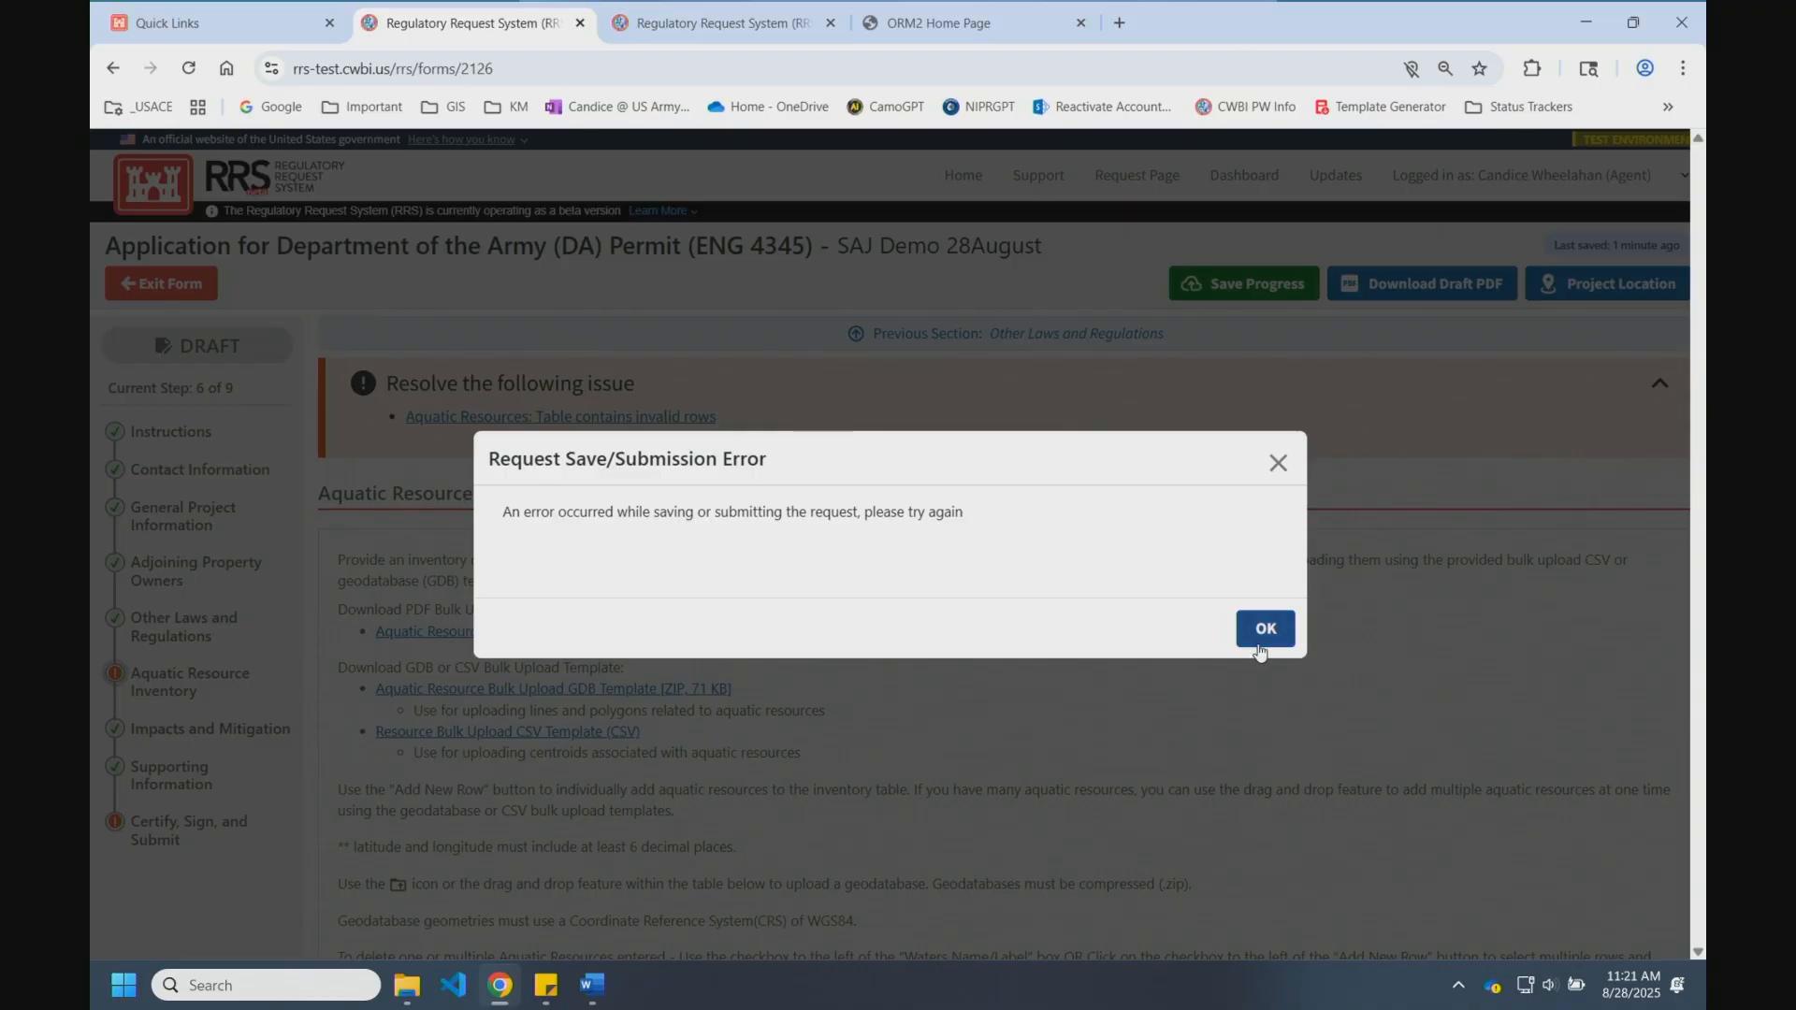
left_click(1267, 629)
scroll(588, 837, "down", 15)
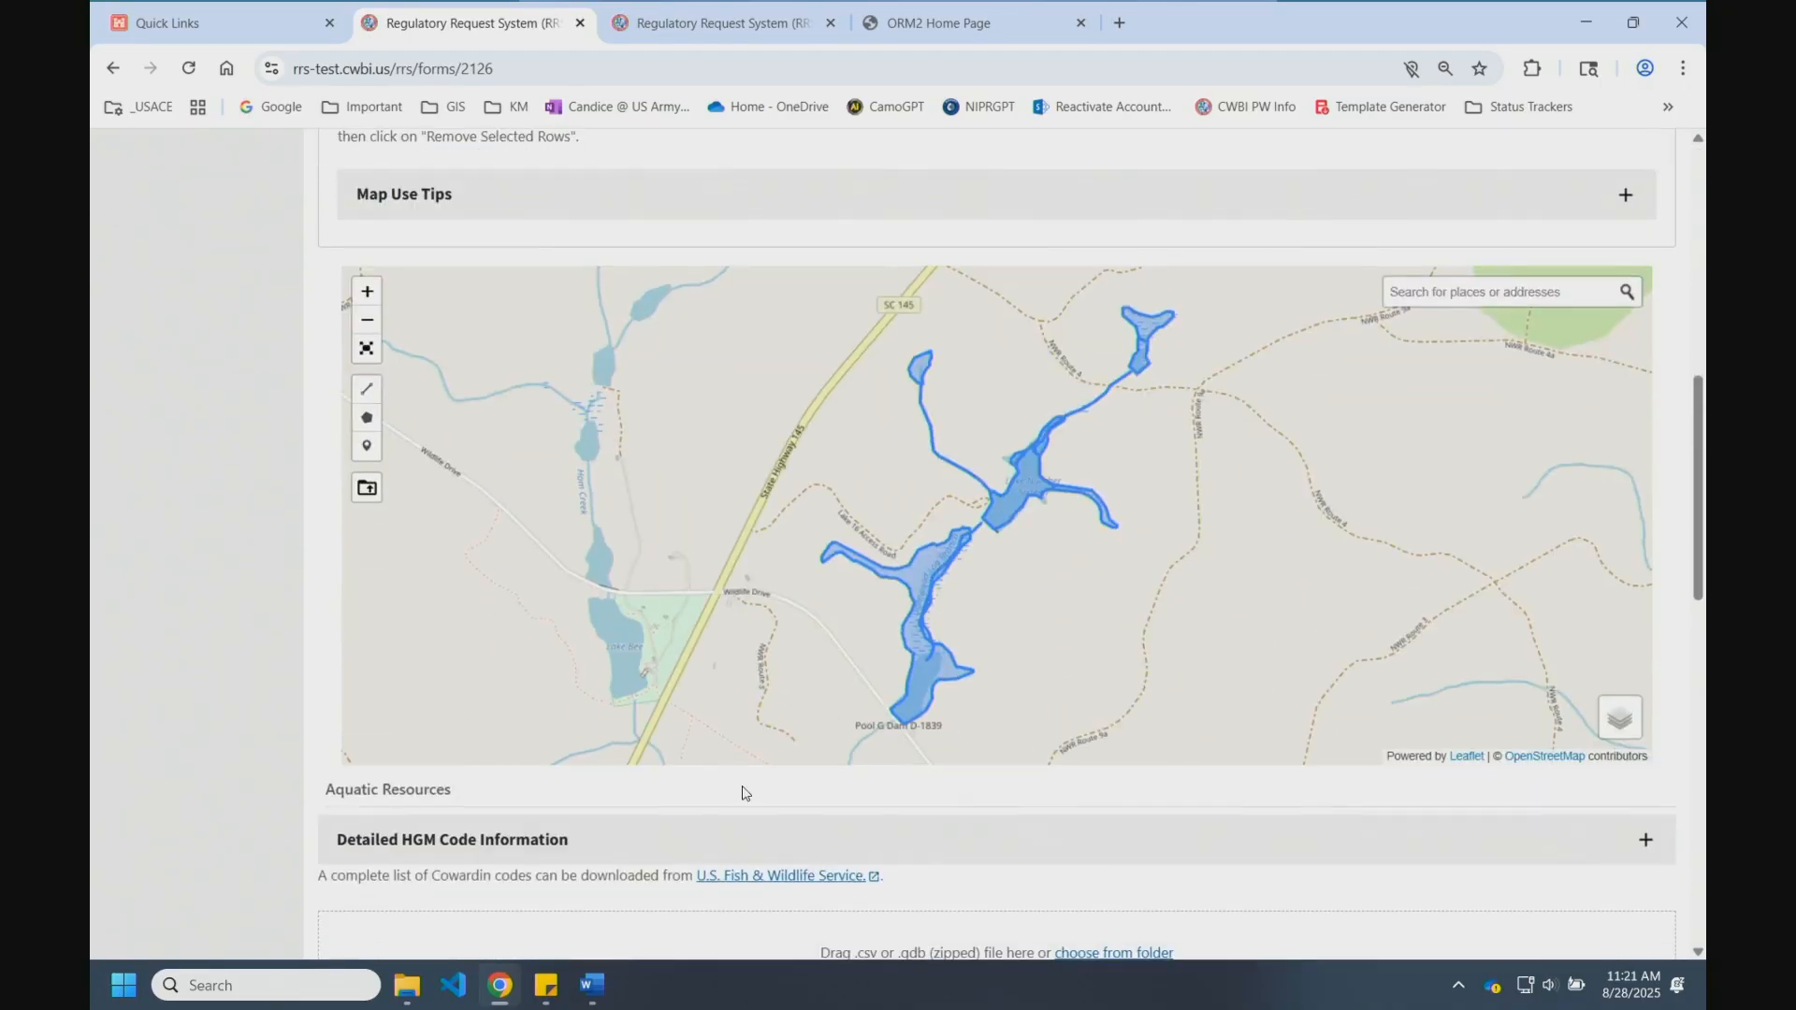
scroll(587, 837, "down", 6)
scroll(565, 816, "up", 1)
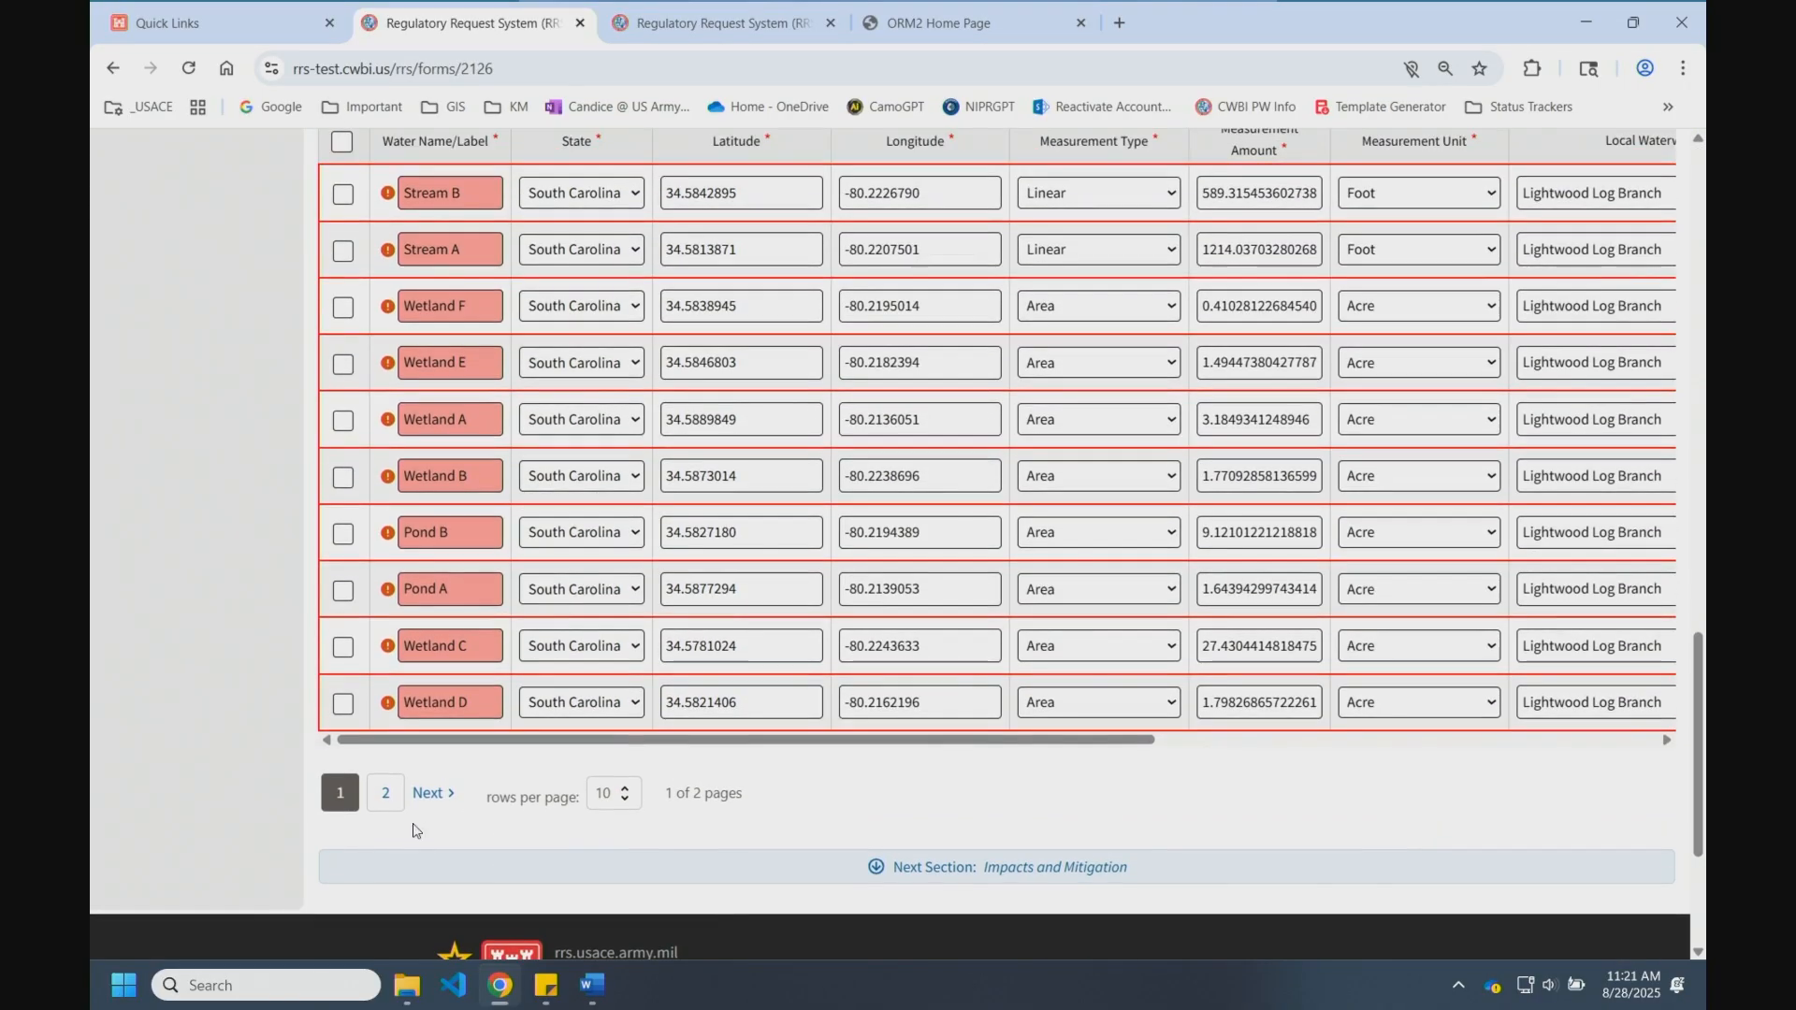
left_click(385, 794)
scroll(393, 570, "up", 3)
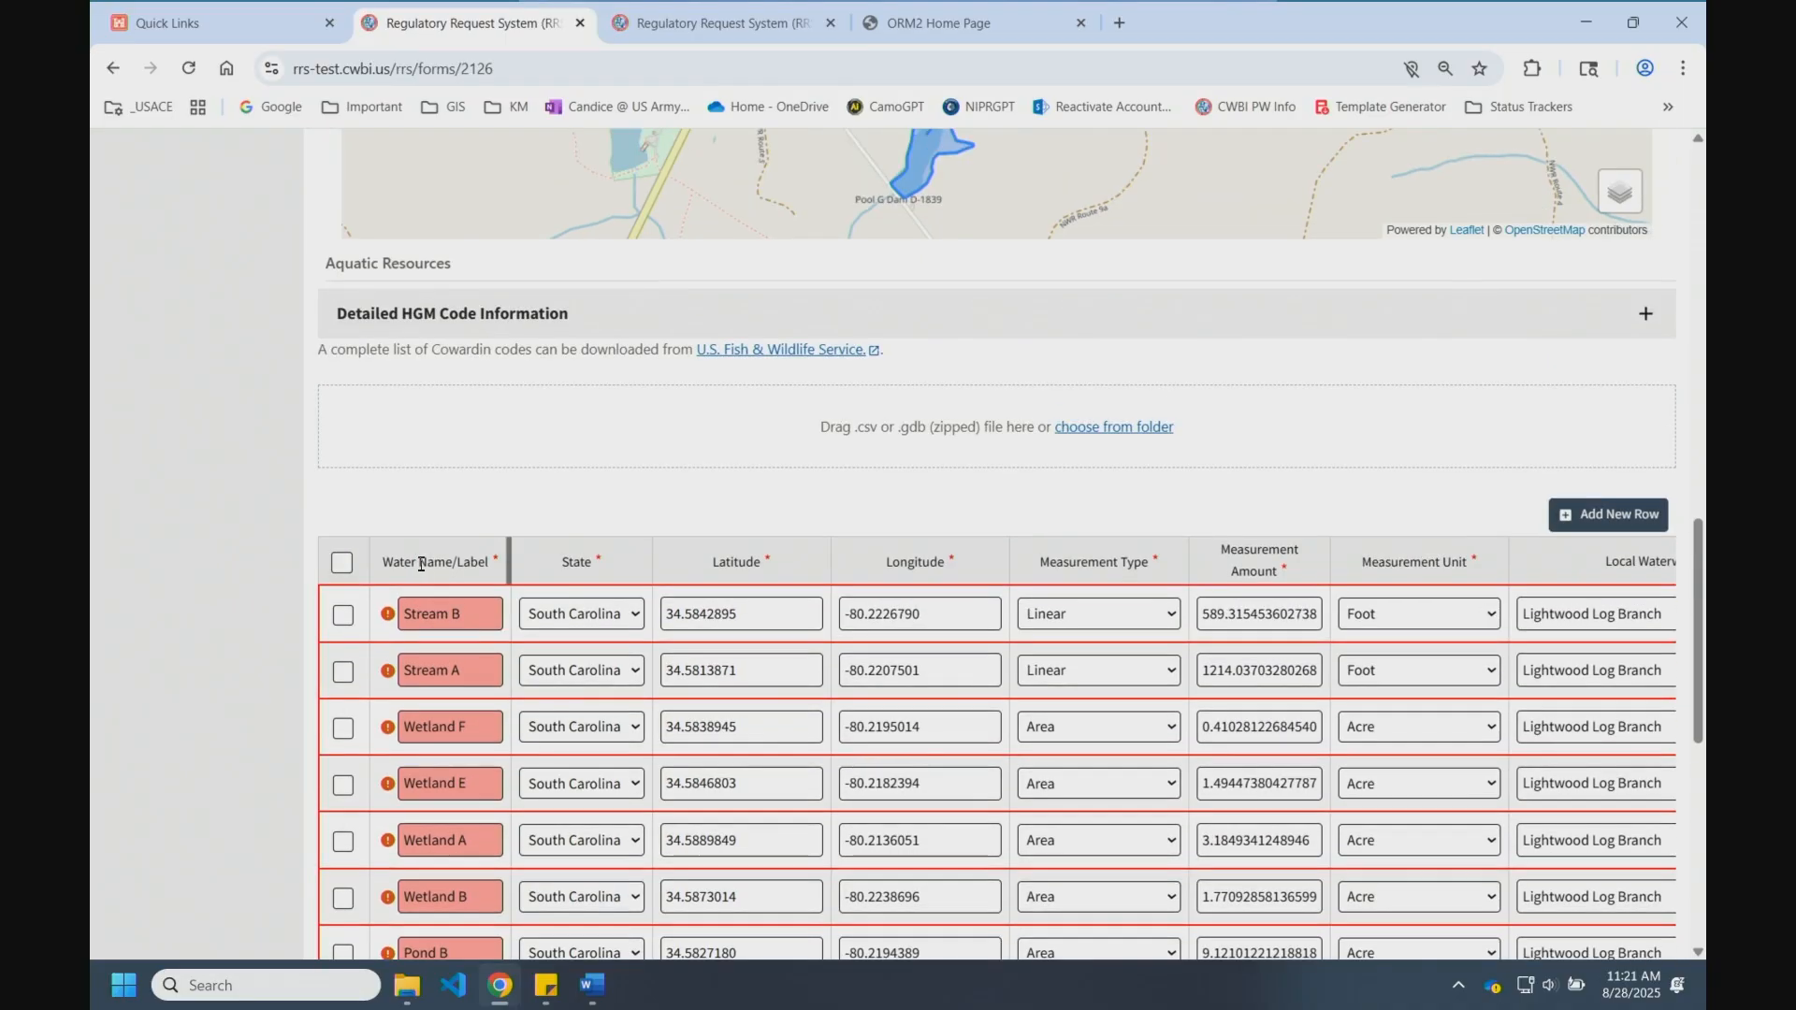
Step: Delete the ten duplicate rows on page 2, including Streams A-B, Ponds A-B and Wetlands C-D
left_click(343, 510)
scroll(342, 509, "down", 2)
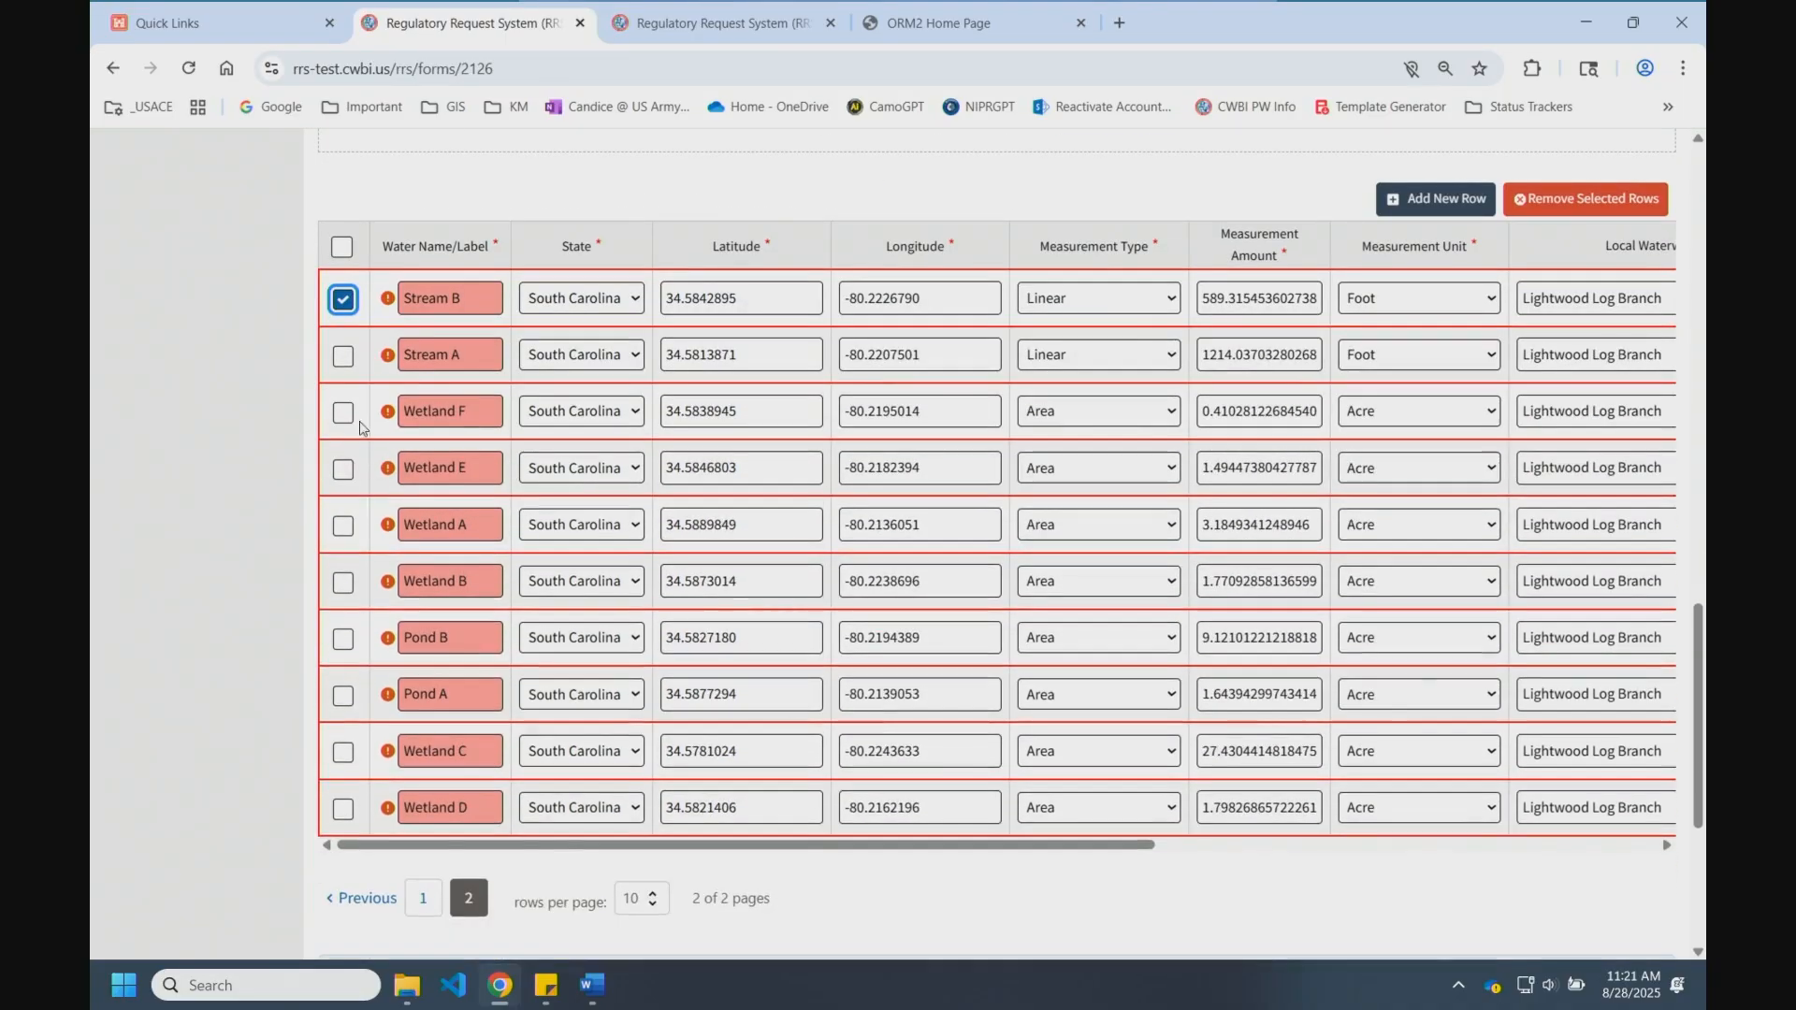
left_click(342, 356)
left_click(343, 472)
left_click(342, 525)
left_click(342, 583)
left_click(342, 638)
left_click(343, 696)
left_click(343, 753)
left_click(343, 809)
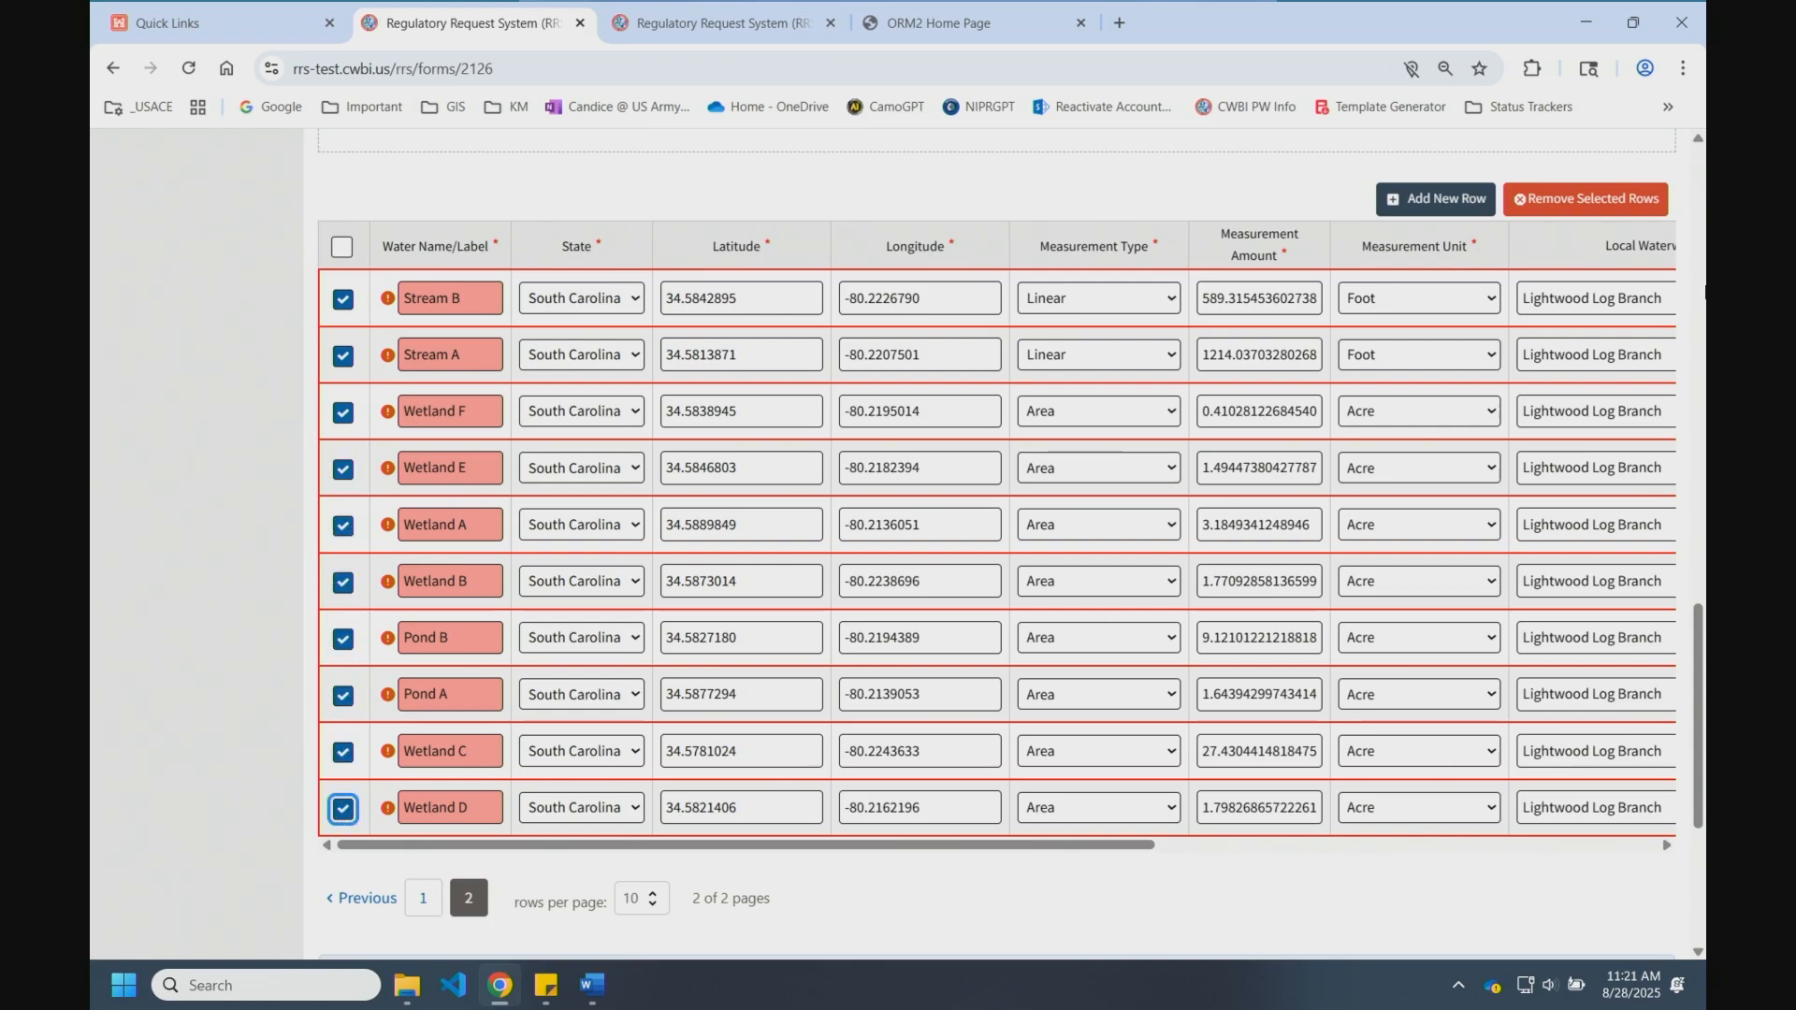
left_click(1602, 221)
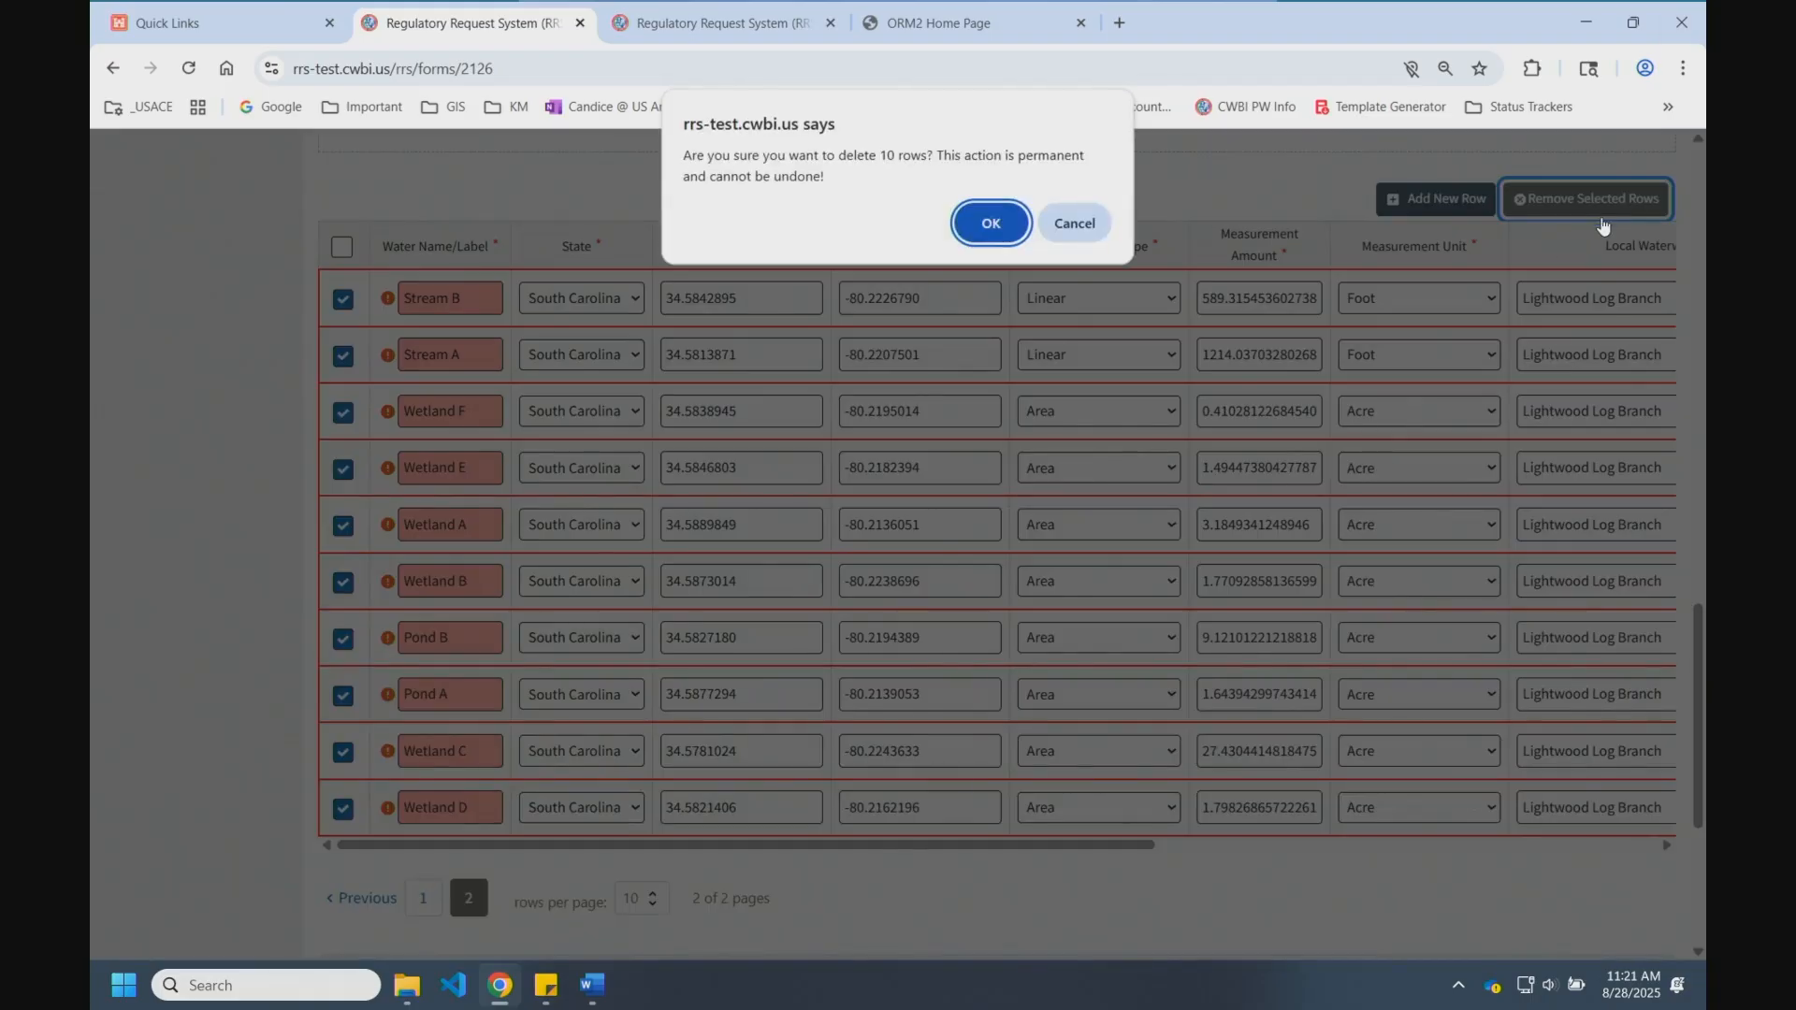
left_click(986, 221)
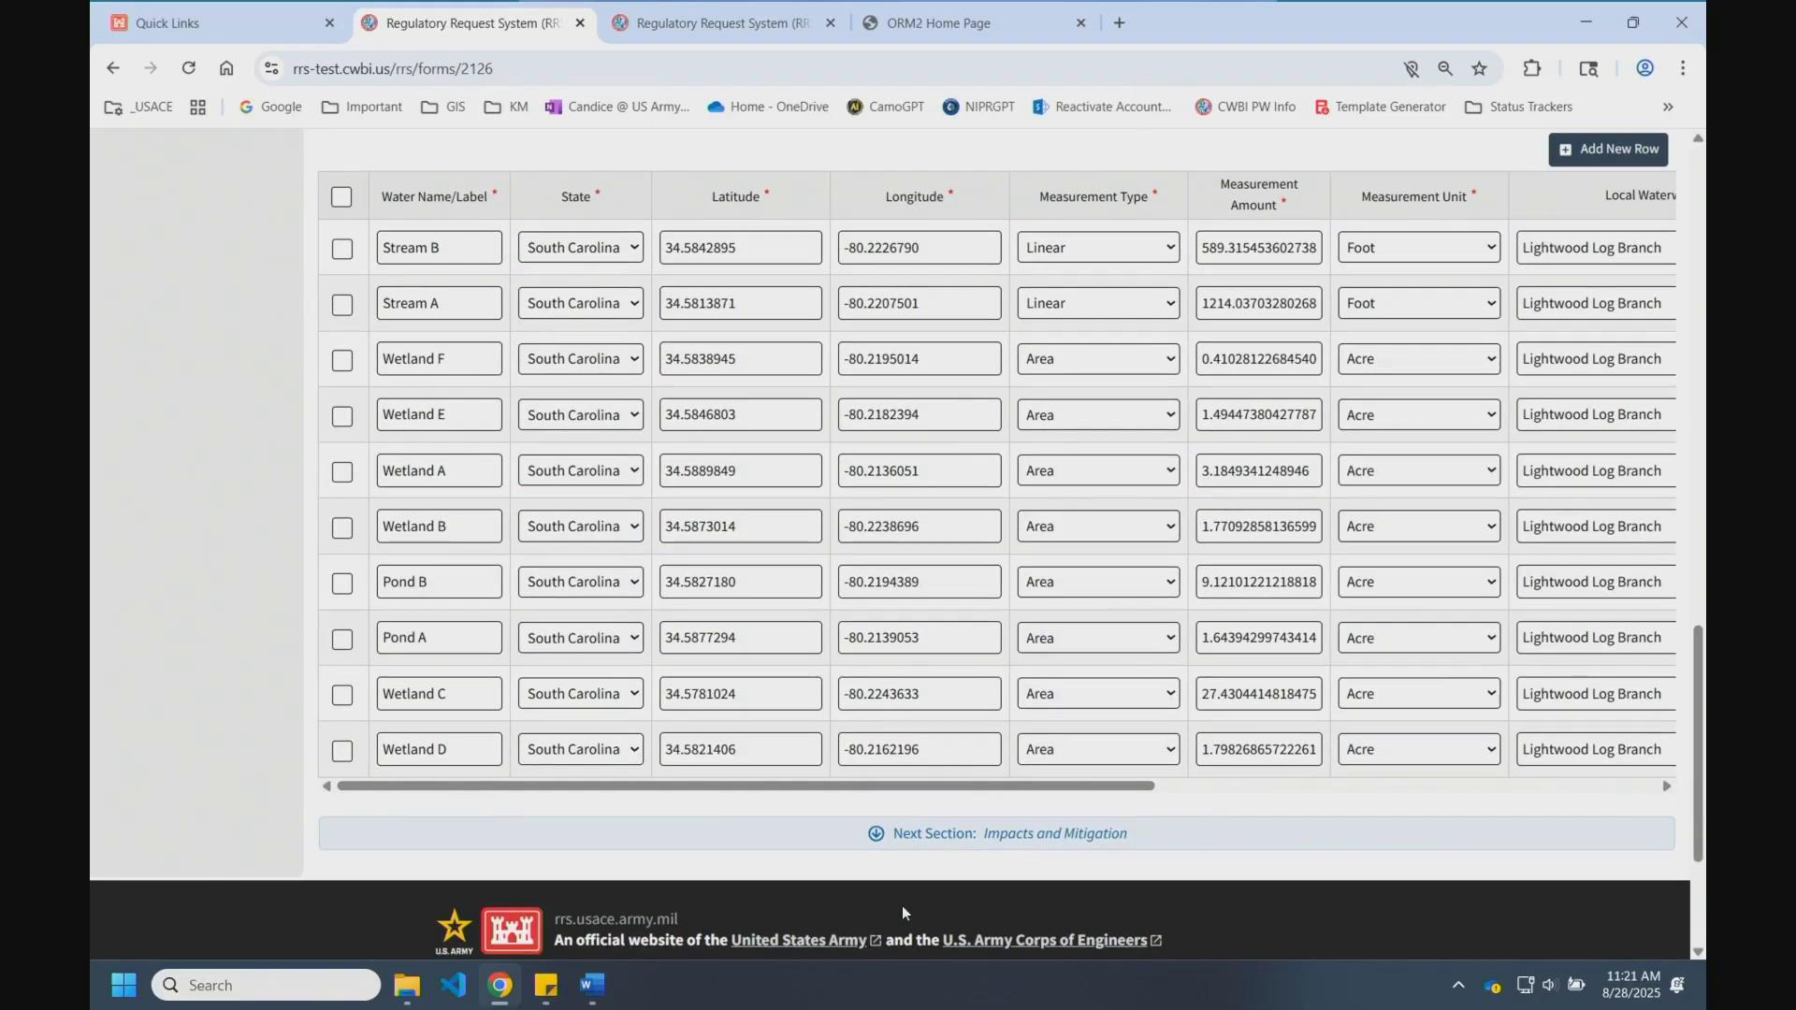
scroll(299, 511, "up", 10)
scroll(300, 512, "up", 5)
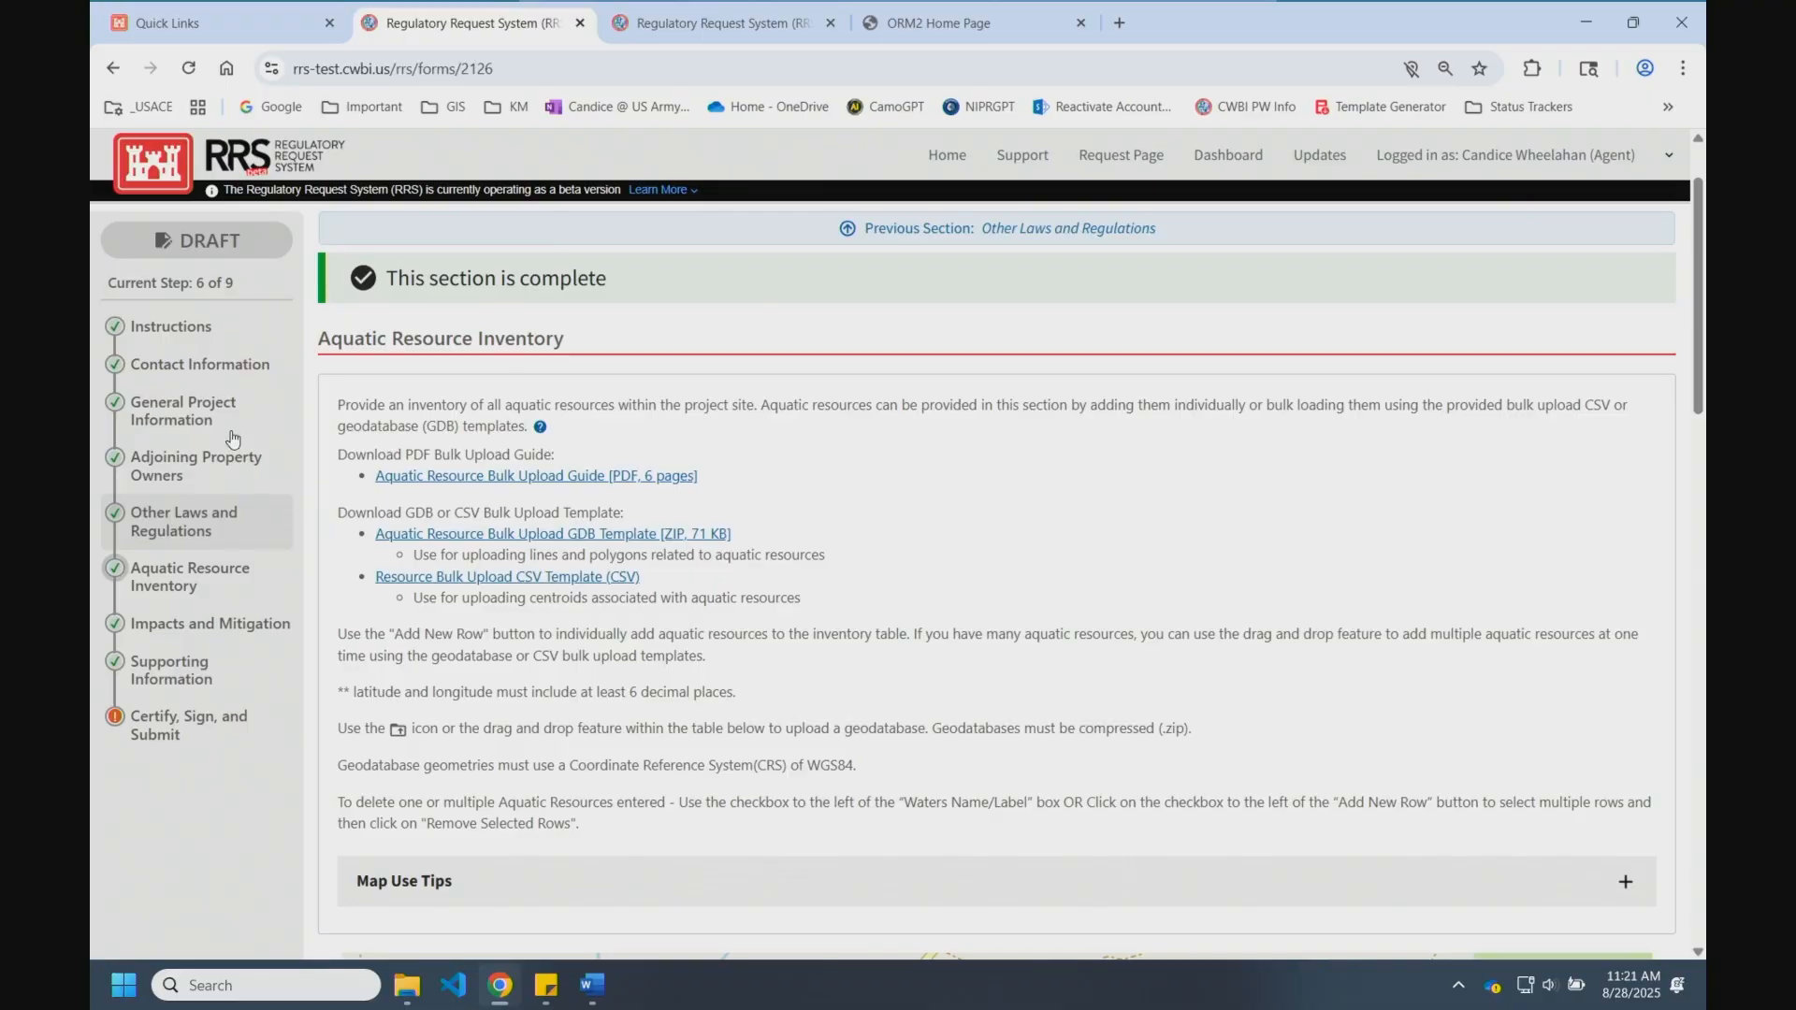
Step: Open Certify, Sign, and Submit and enter the applicant's full name as the e-signature
left_click(178, 725)
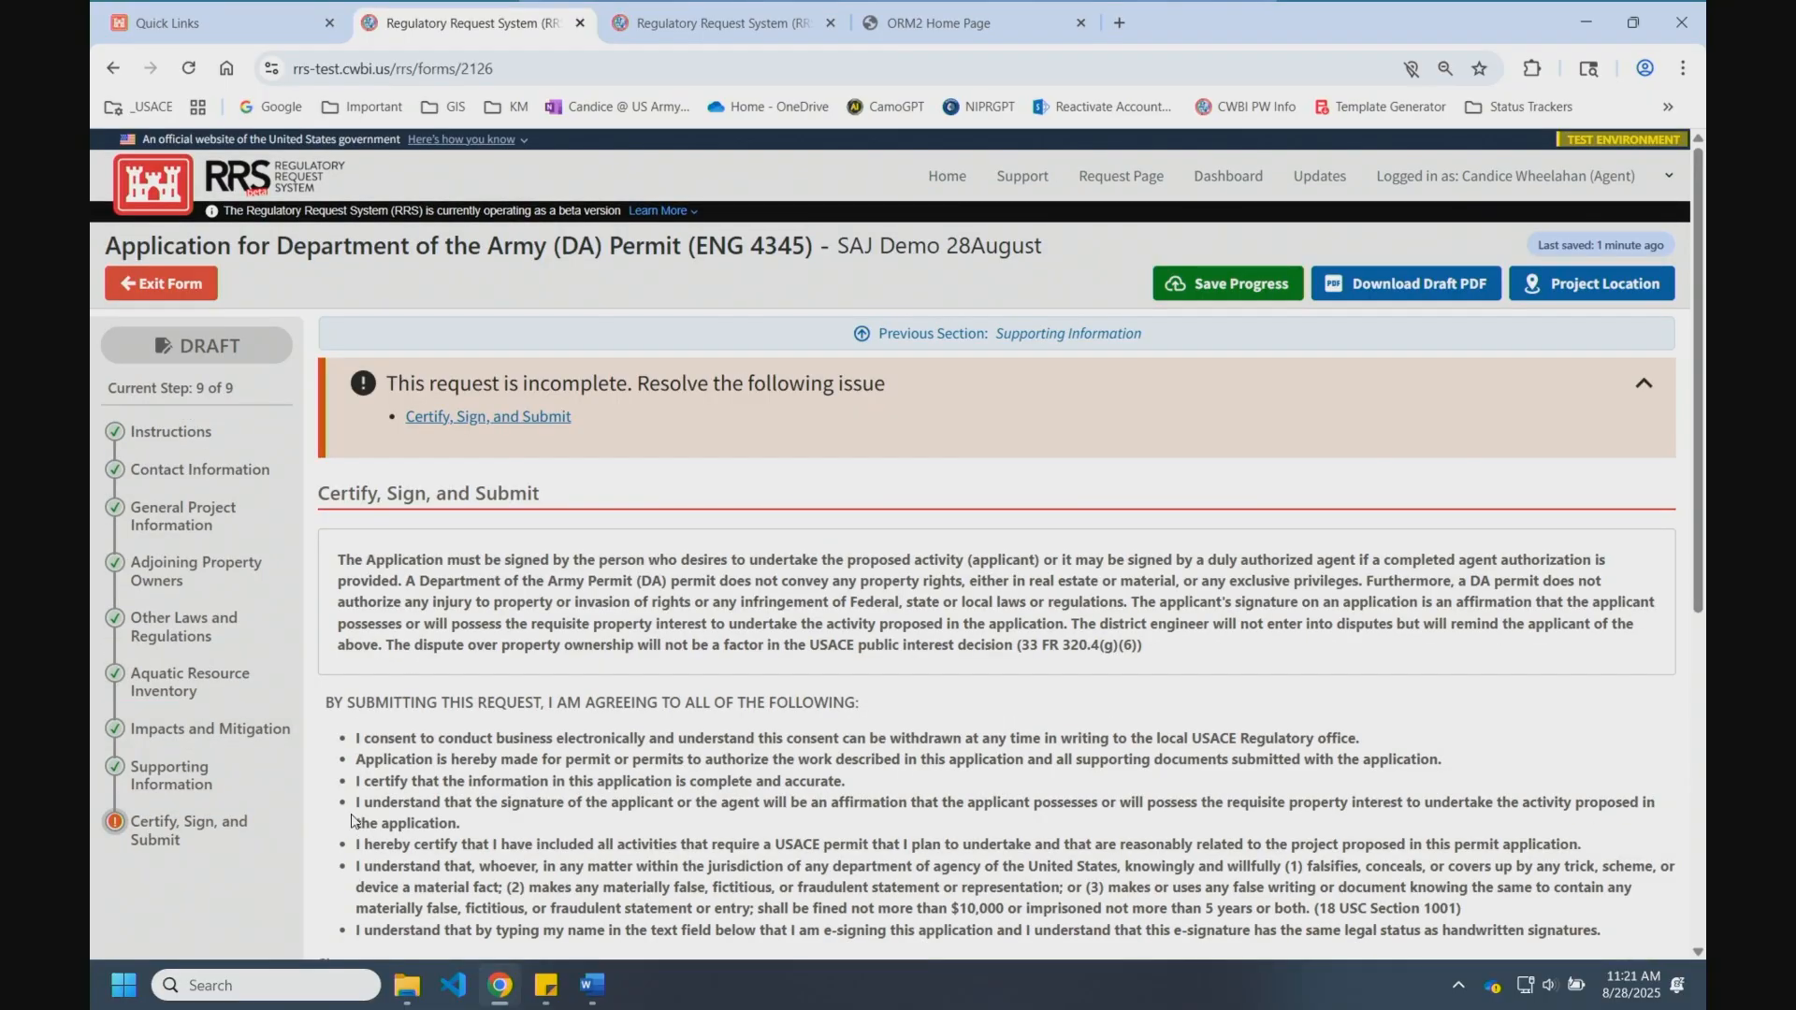
scroll(618, 832, "down", 5)
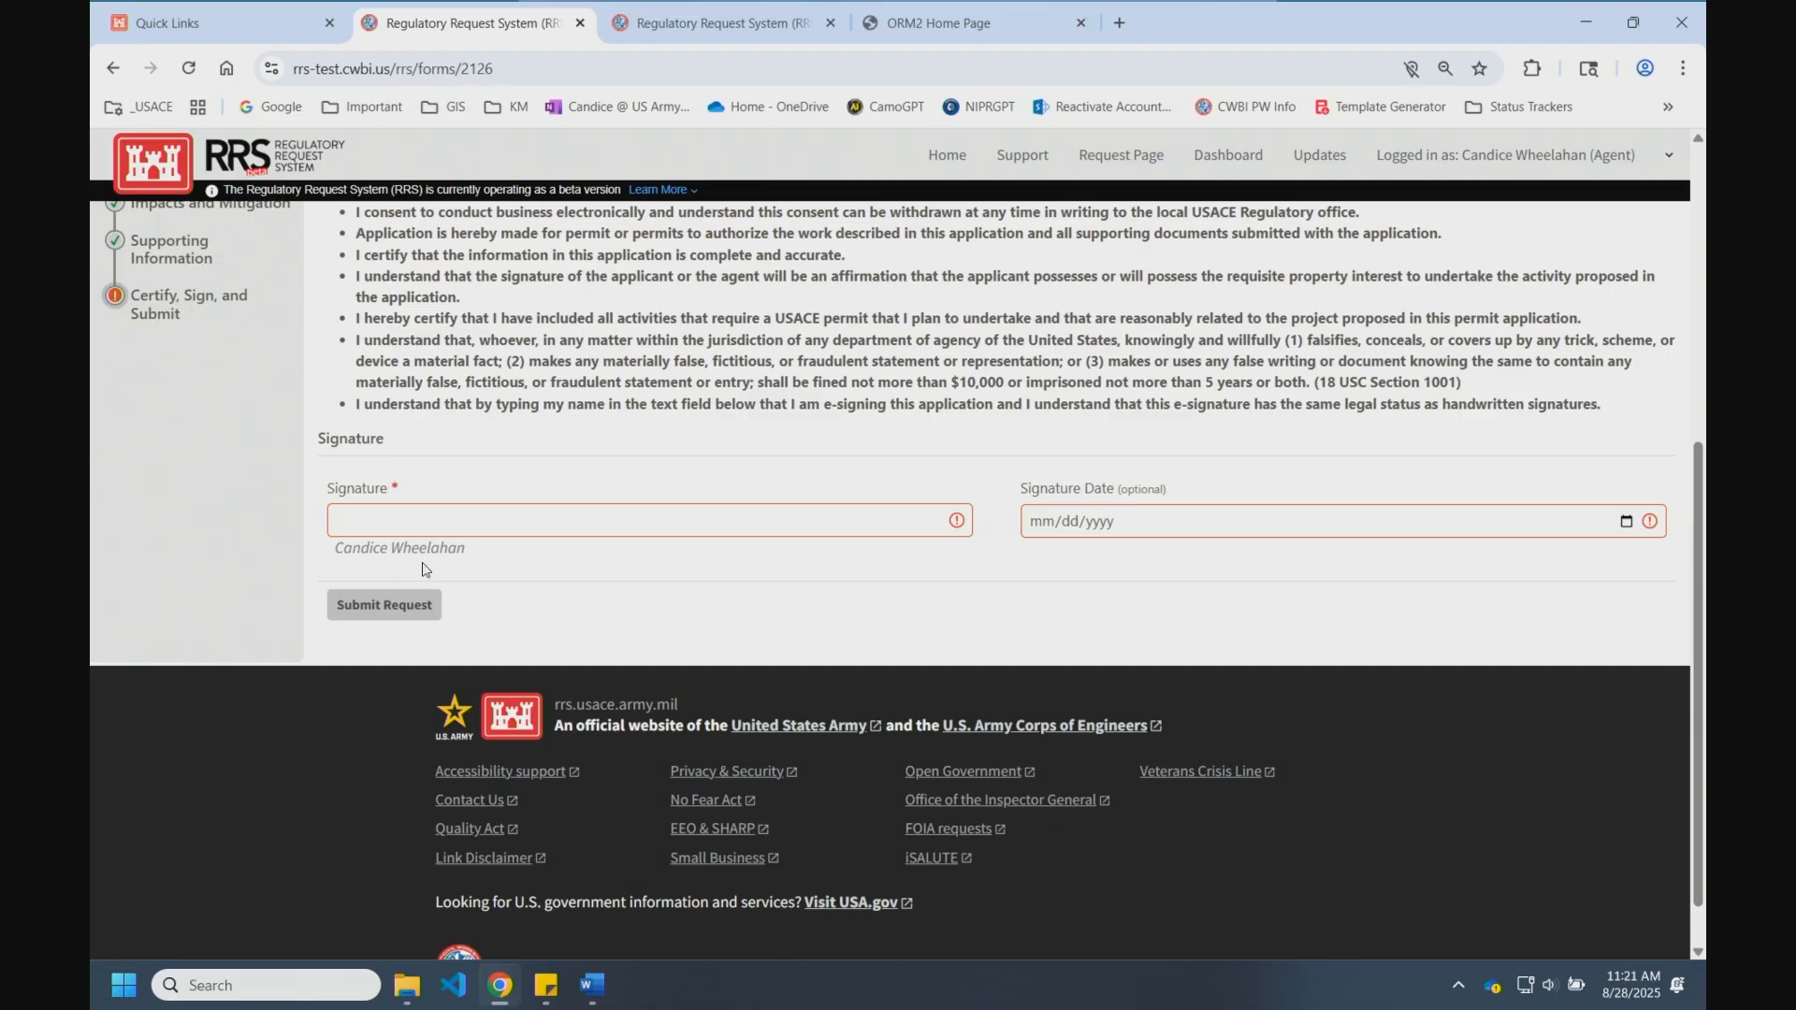
left_click(456, 527)
Step: Submit the signed request and acknowledge the Request Submitted confirmation
scroll(457, 526, "down", 1)
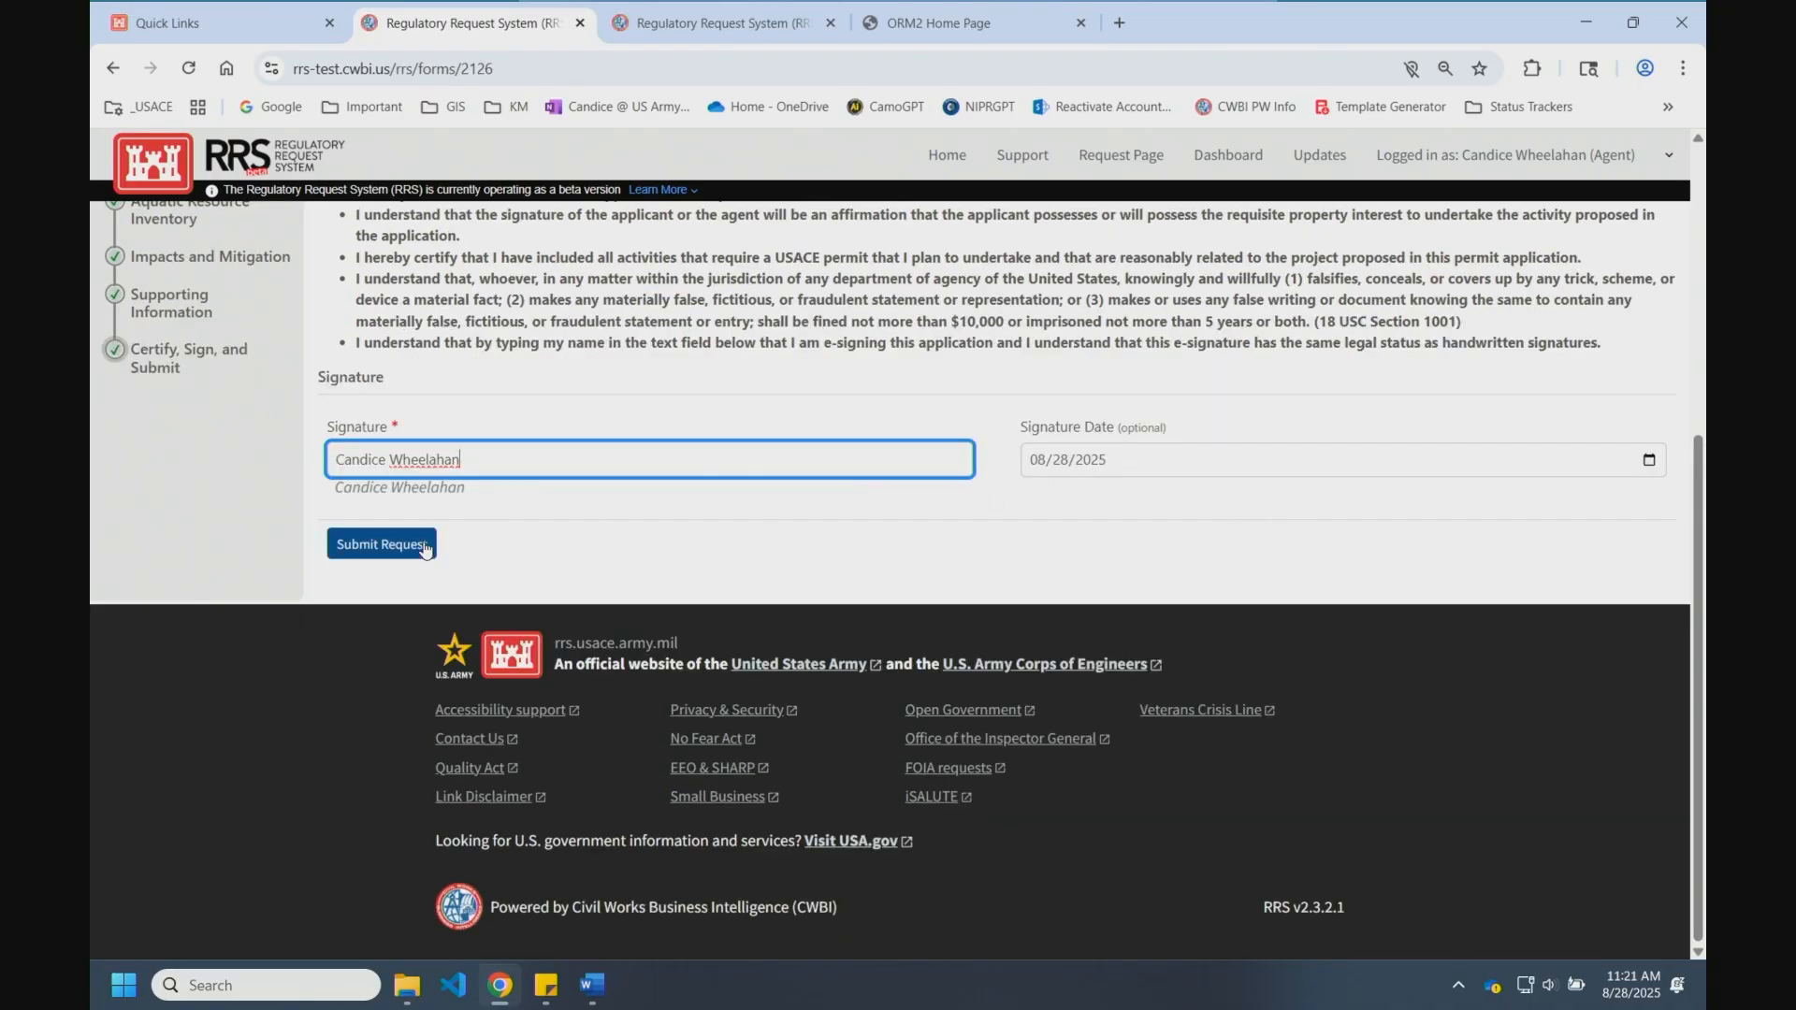
left_click(425, 548)
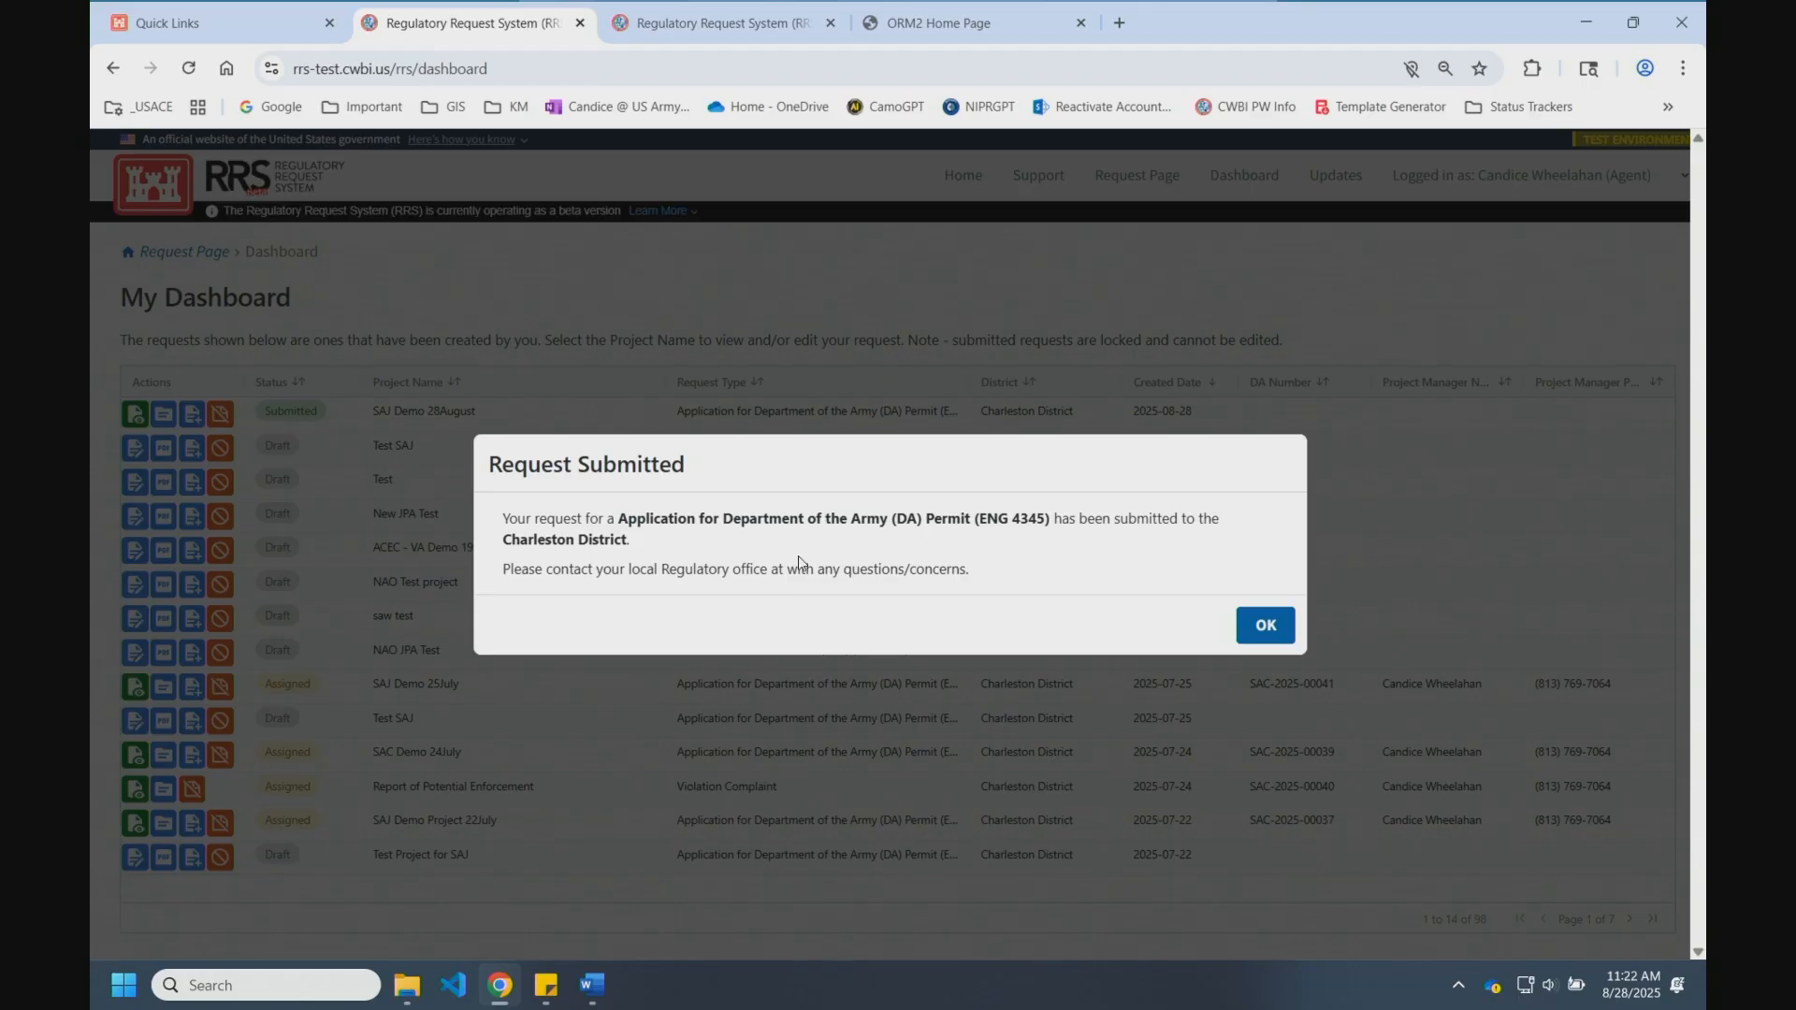
left_click(1265, 625)
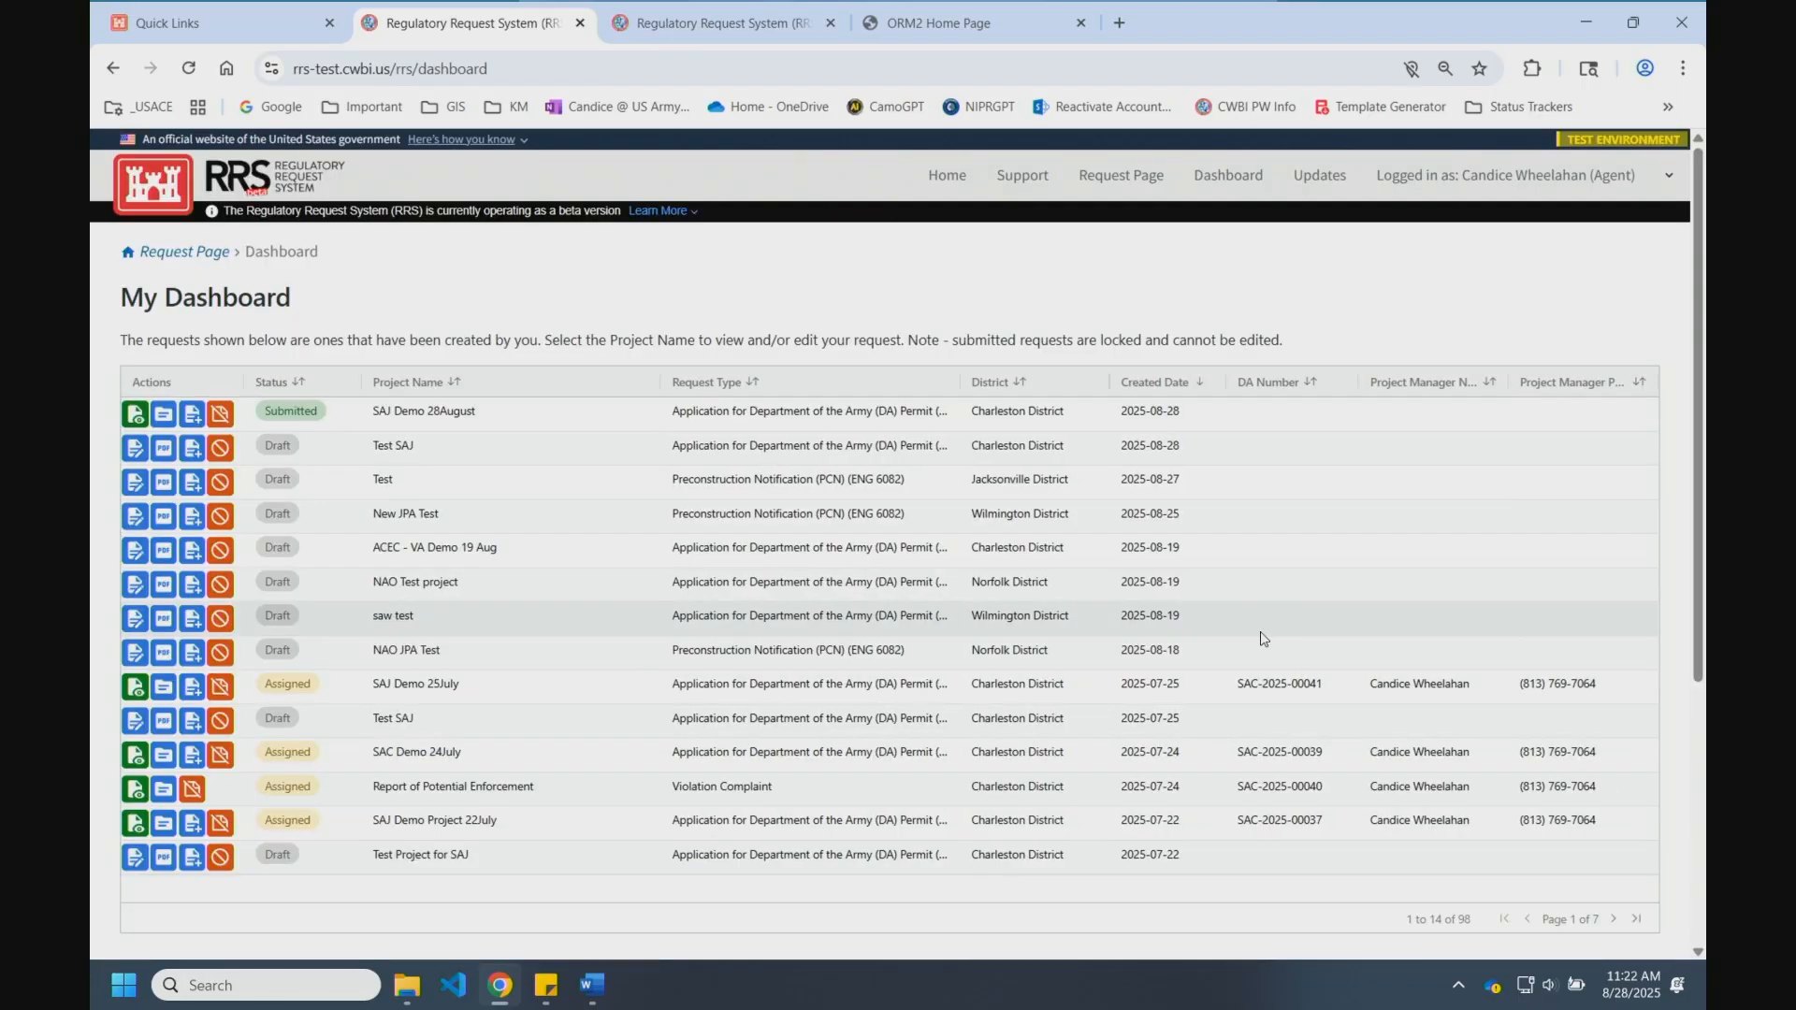